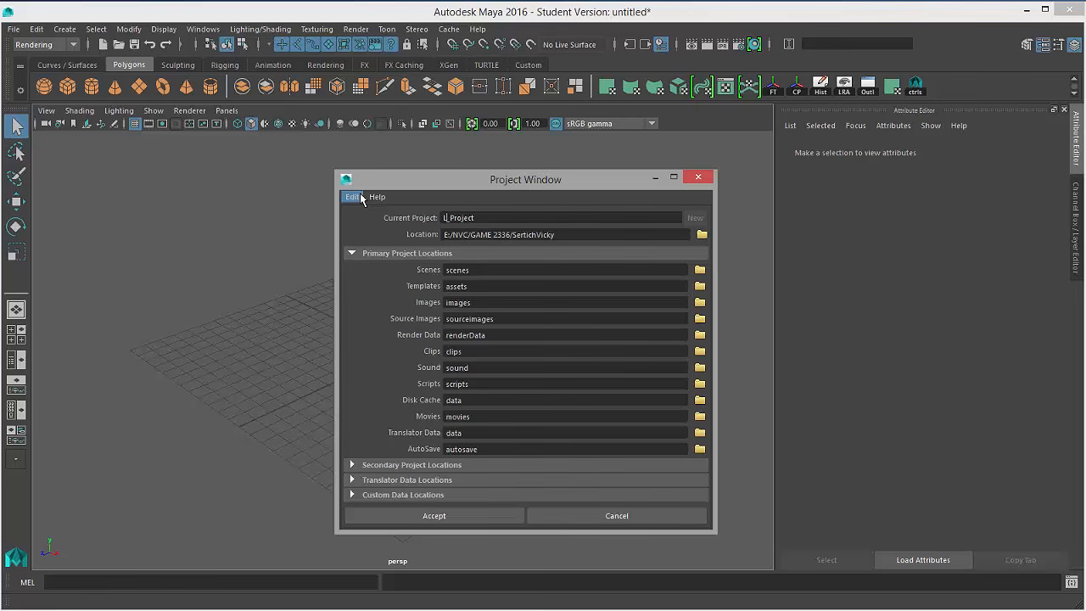
- Name the new project LowPolyCharacter_Project, keep its current location and default folders, and create it
{"action": "type", "text": "Character"}
{"action": "left_click_drag", "start_coordinate": [506, 217], "coordinate": [555, 215]}
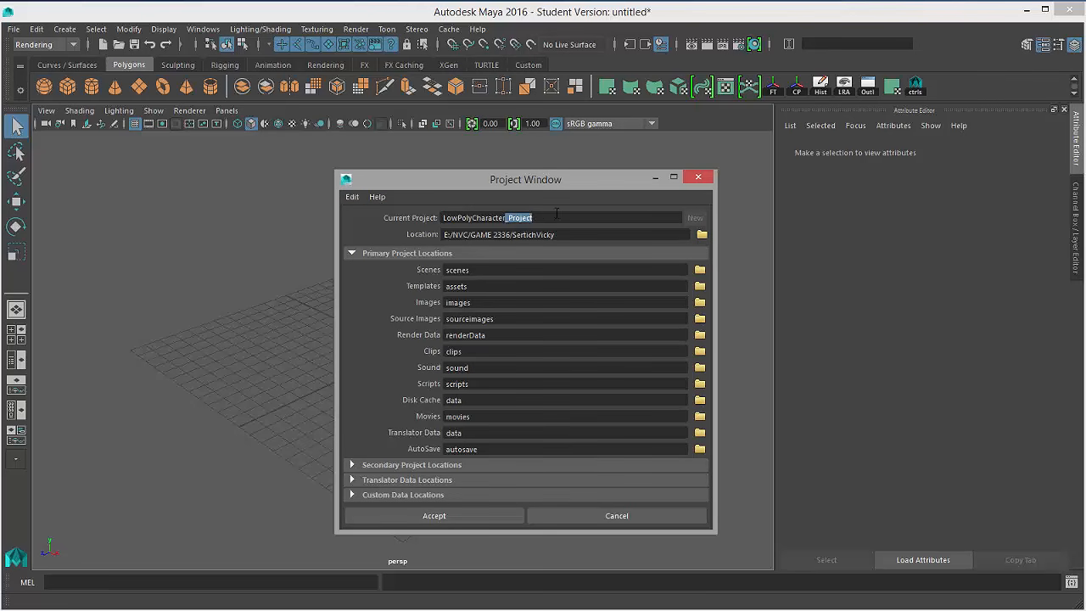
{"action": "left_click", "coordinate": [561, 214]}
{"action": "left_click", "coordinate": [701, 235]}
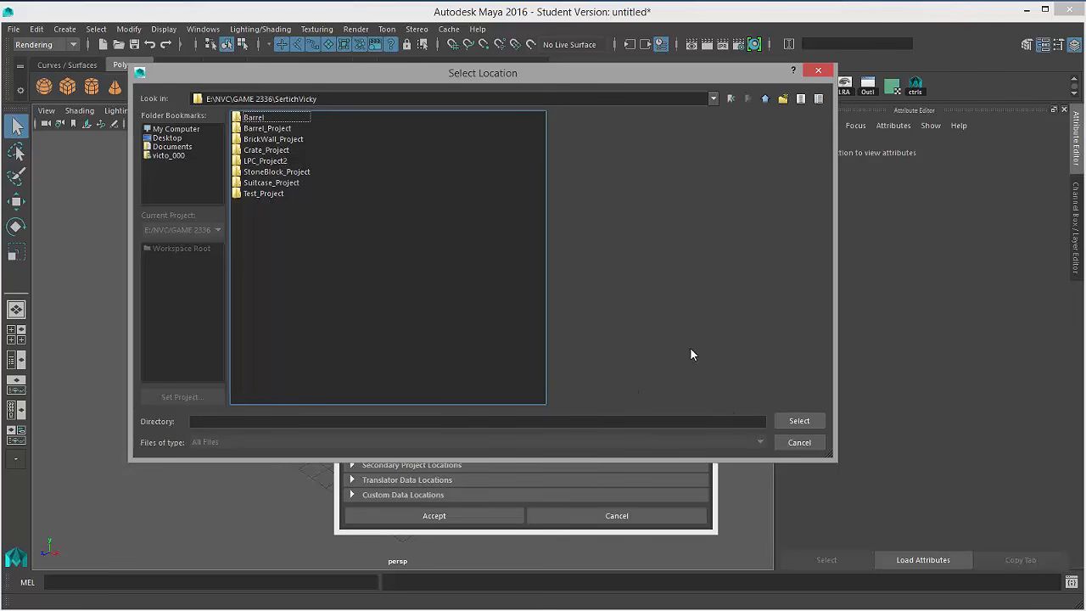
{"action": "left_click", "coordinate": [797, 421]}
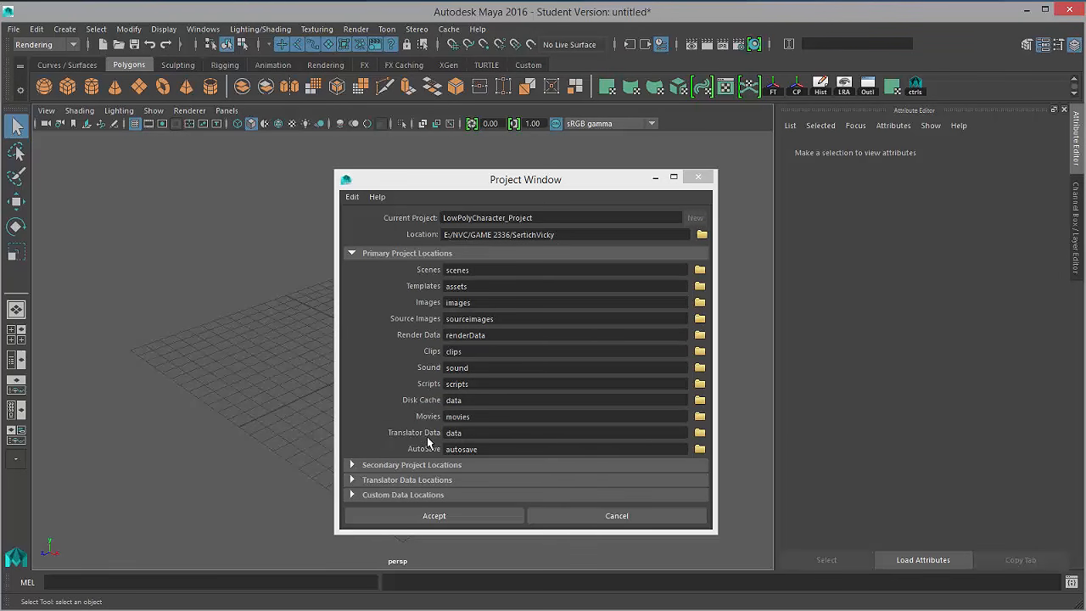
{"action": "left_click", "coordinate": [496, 517]}
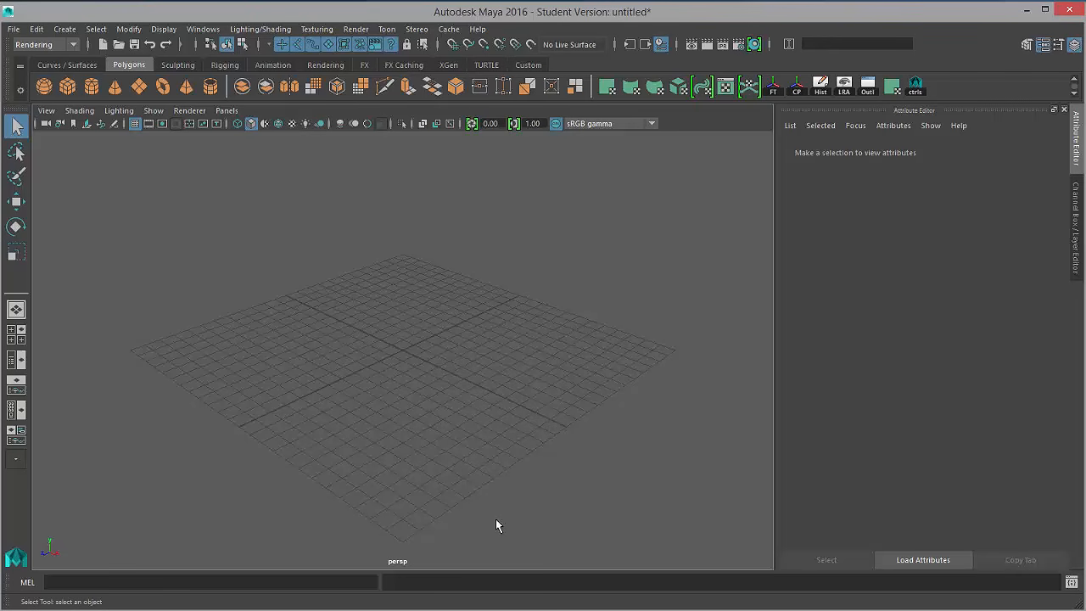
- Set LowPolyCharacter_Project as the active project
{"action": "left_click", "coordinate": [13, 29]}
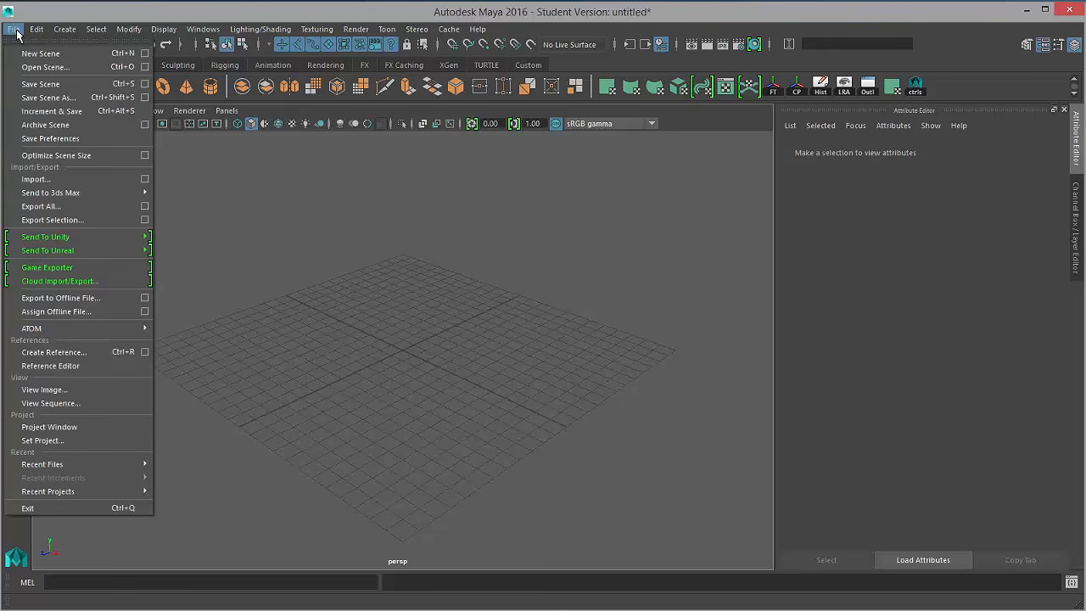
{"action": "left_click", "coordinate": [85, 439]}
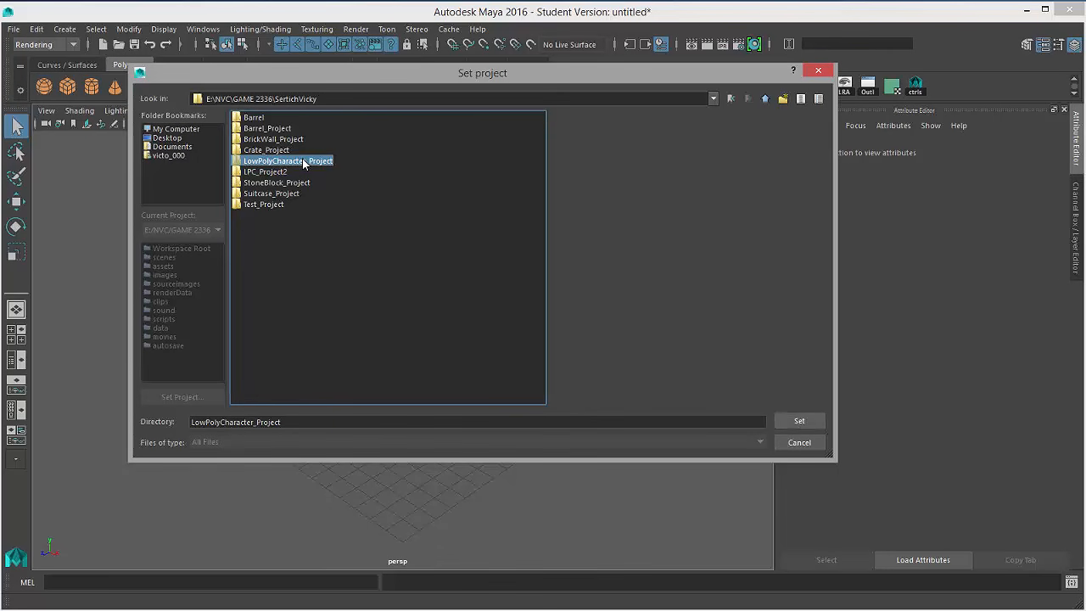
{"action": "double_click", "coordinate": [303, 161]}
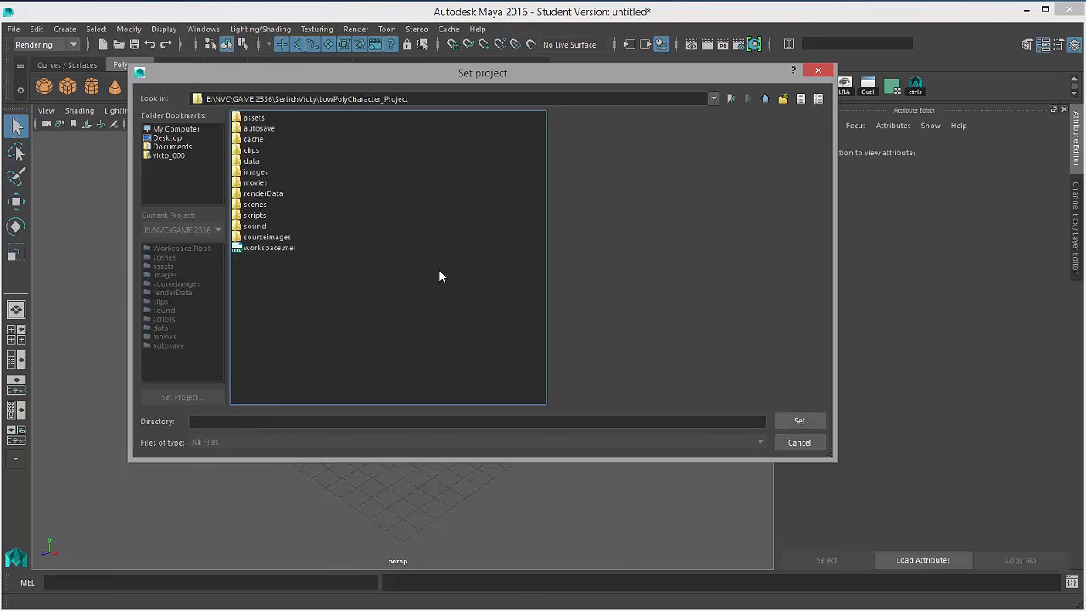
{"action": "left_click", "coordinate": [799, 421]}
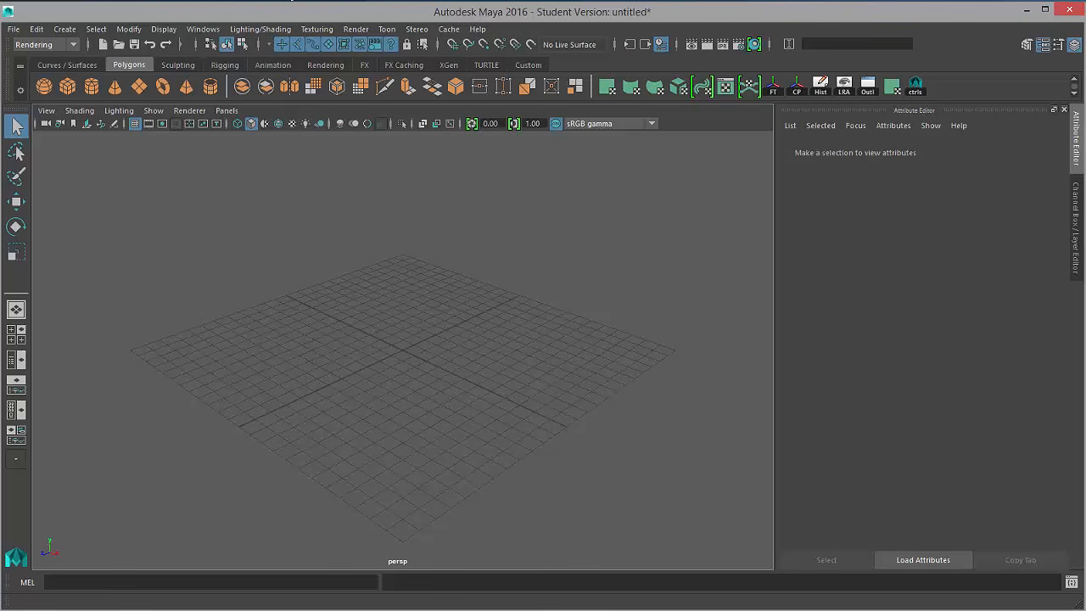
- Switch to File Explorer and inspect the scenes and sourceimages folders inside LowPolyCharacter_Project
{"action": "left_click_drag", "start_coordinate": [0, 102], "coordinate": [483, 130]}
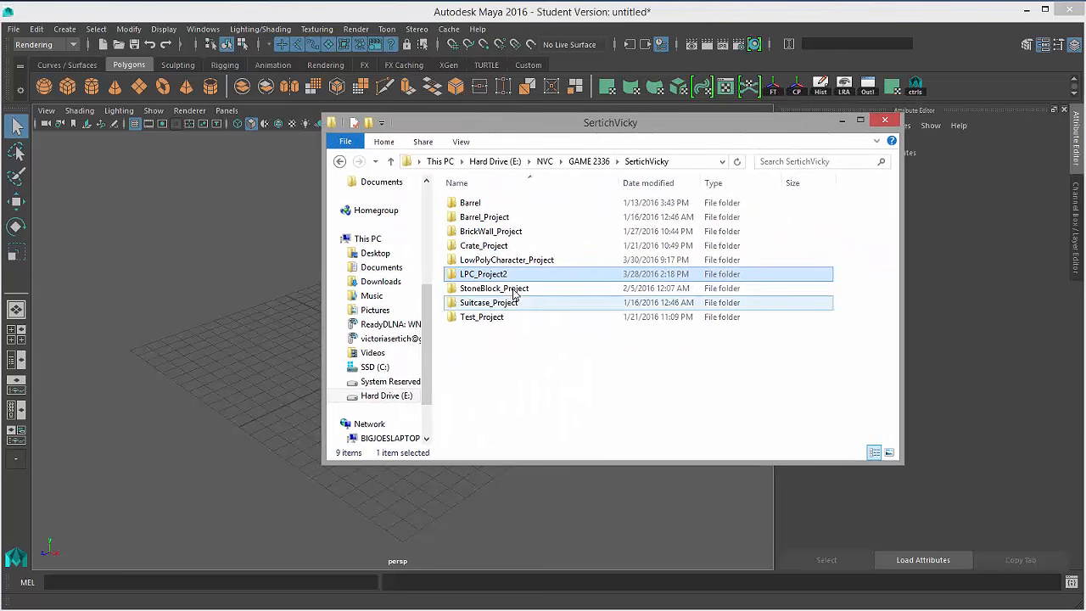
{"action": "left_click", "coordinate": [513, 265]}
{"action": "double_click", "coordinate": [513, 263]}
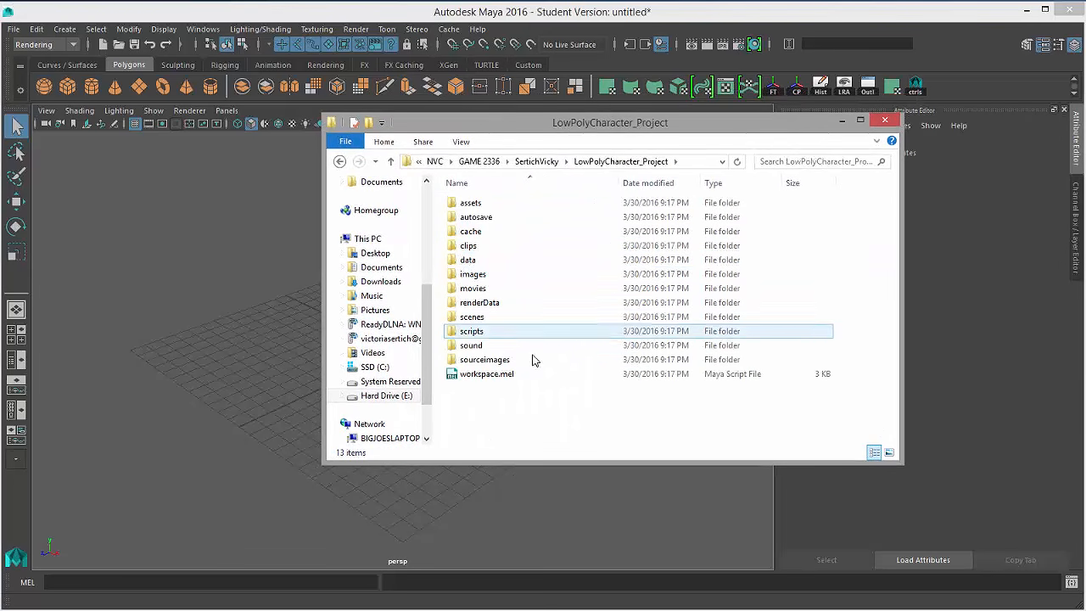
{"action": "double_click", "coordinate": [499, 317]}
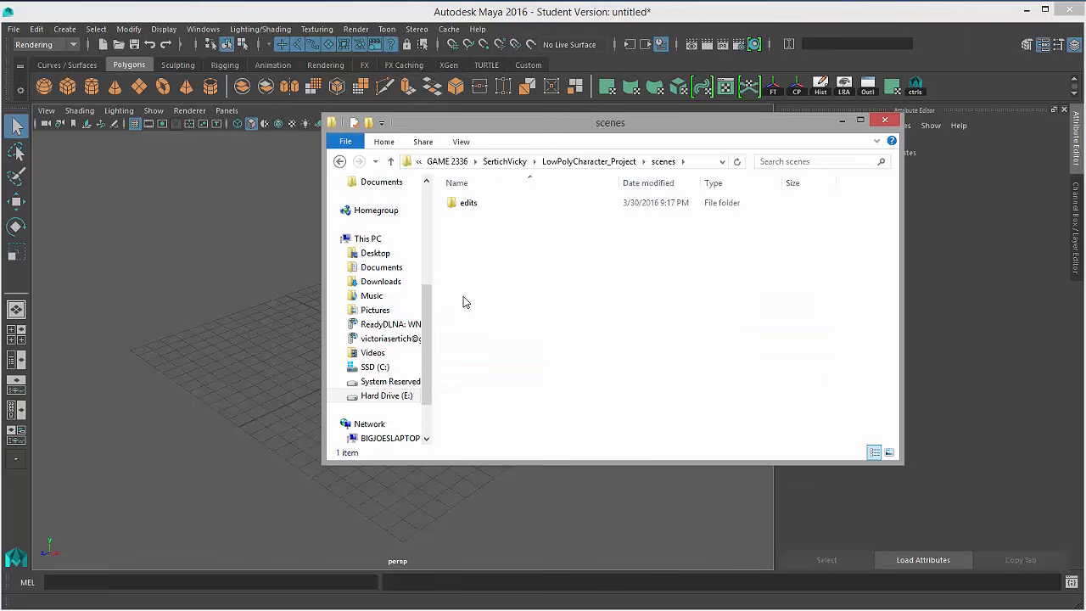
{"action": "left_click", "coordinate": [590, 161]}
{"action": "left_click", "coordinate": [503, 361]}
{"action": "double_click", "coordinate": [503, 360]}
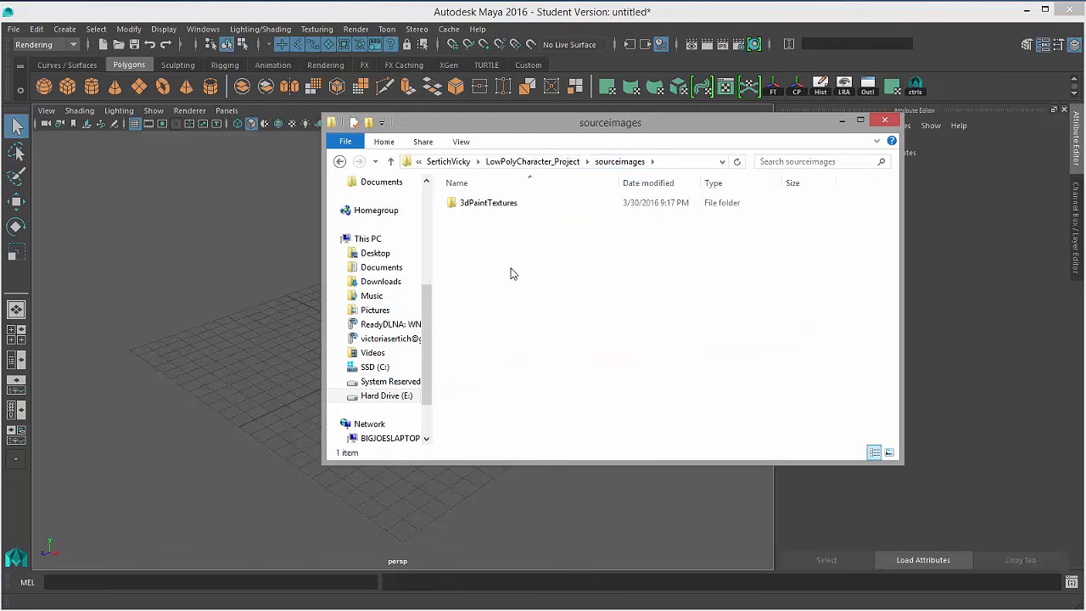
{"action": "left_click", "coordinate": [533, 161]}
- Check the front.png and side.png reference images in the project's sourceimages folder, and return to Maya
{"action": "double_click", "coordinate": [476, 280]}
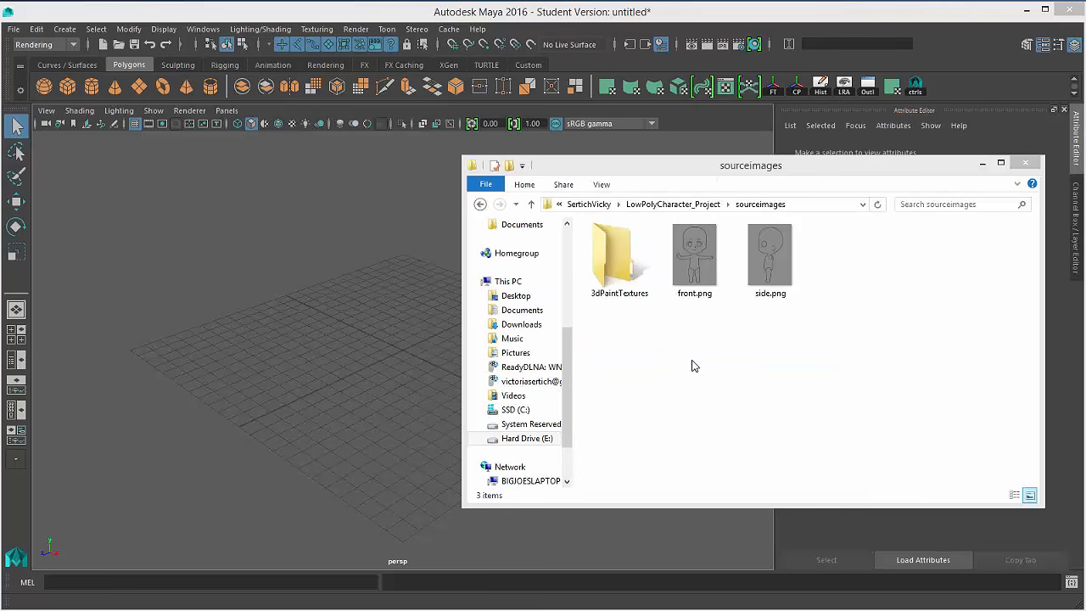
{"action": "left_click_drag", "start_coordinate": [698, 333], "coordinate": [768, 261]}
{"action": "left_click", "coordinate": [839, 245]}
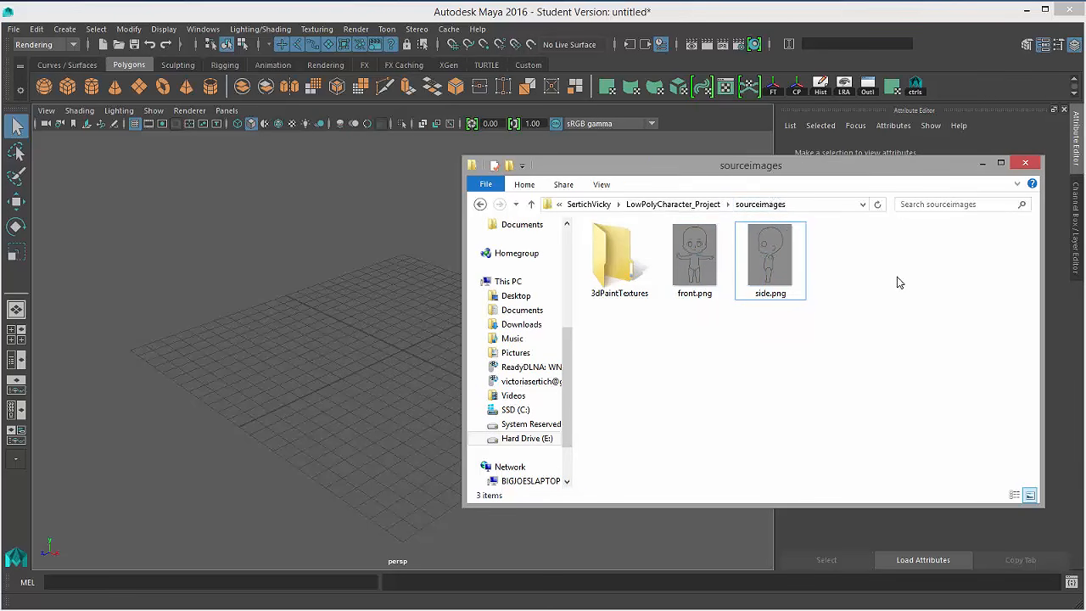
{"action": "left_click", "coordinate": [747, 16]}
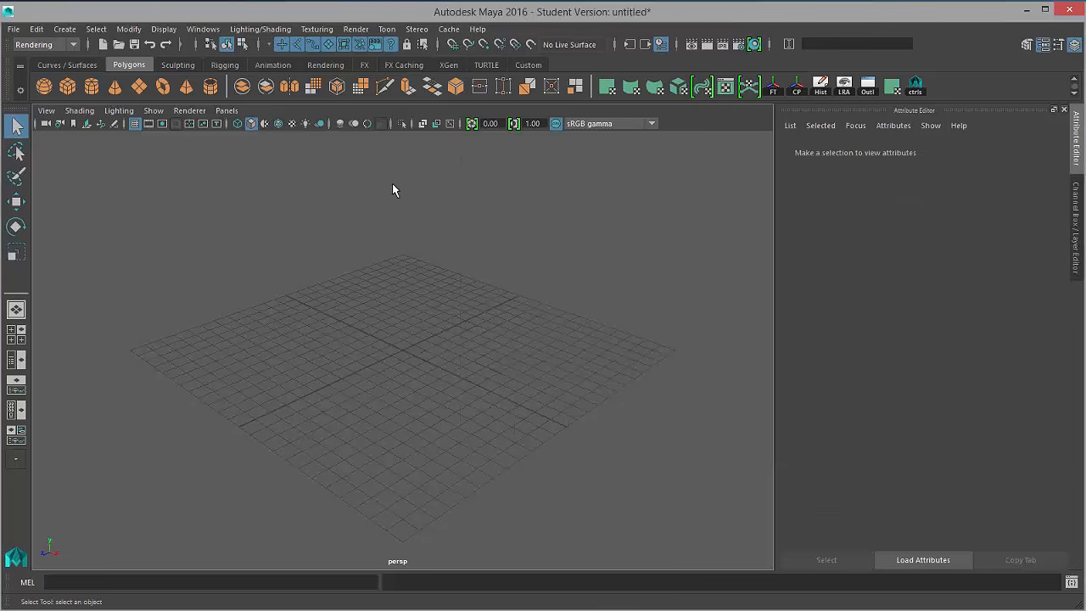
- Show the four-view layout and import front.png as an image plane in the front view
{"action": "key", "text": "space"}
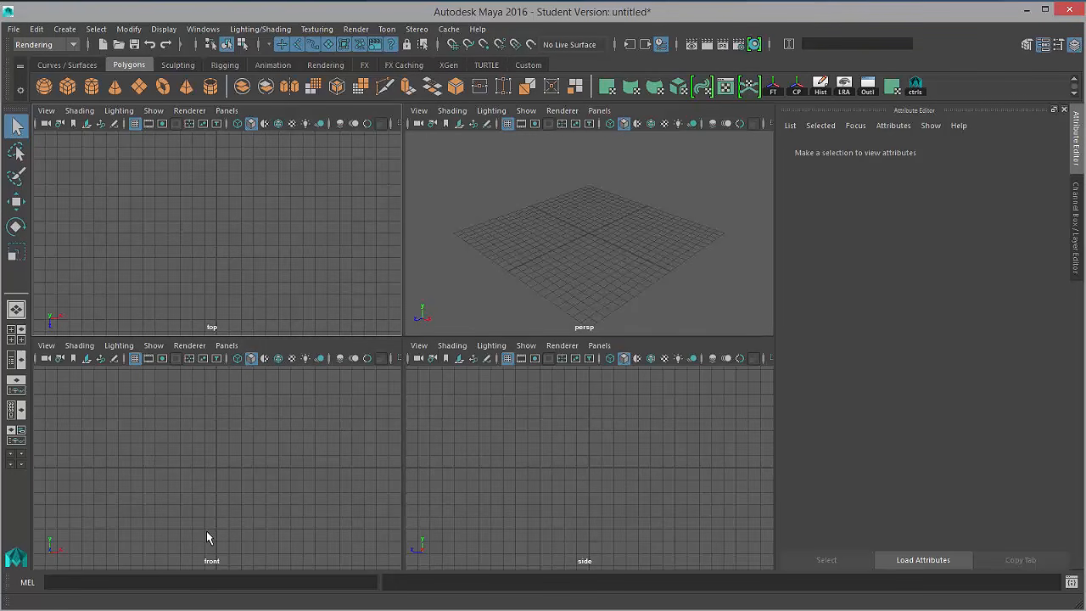
{"action": "left_click", "coordinate": [46, 346]}
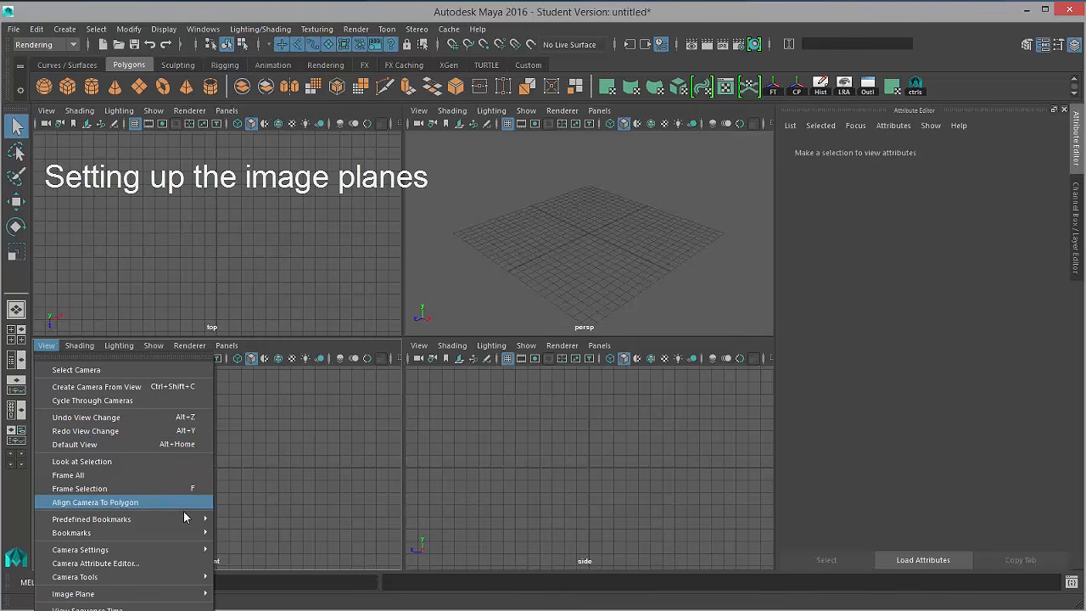
{"action": "mouse_move", "coordinate": [180, 592]}
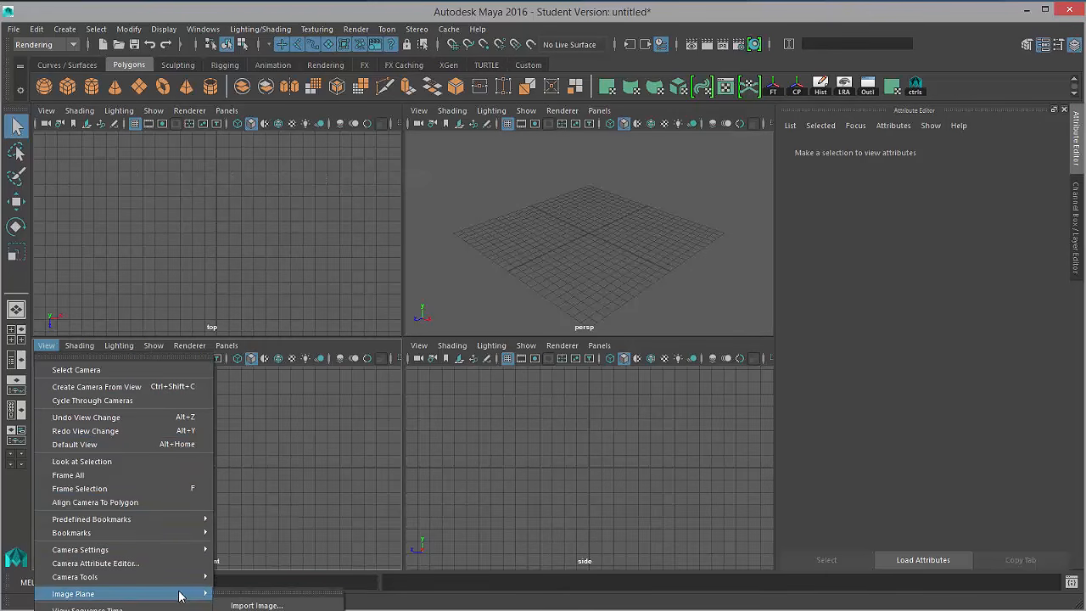
{"action": "left_click", "coordinate": [270, 605]}
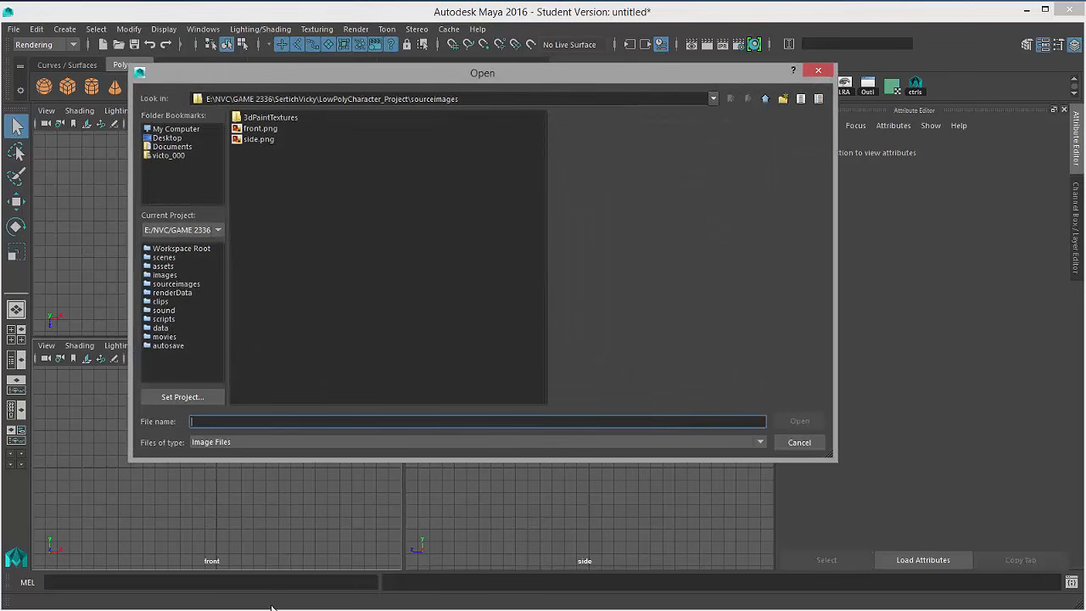
{"action": "left_click", "coordinate": [263, 128]}
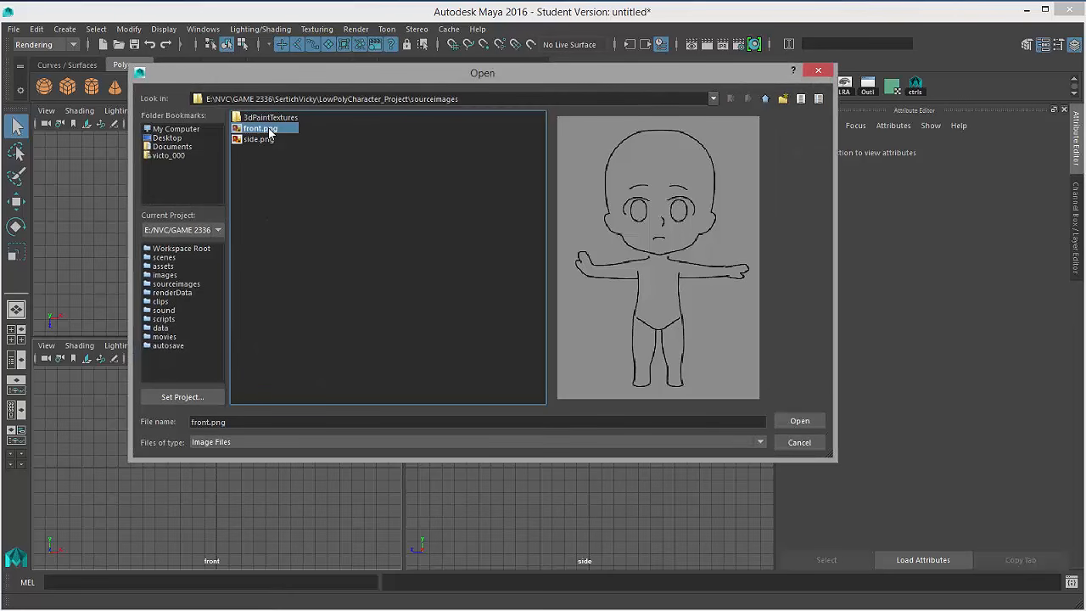
{"action": "left_click", "coordinate": [799, 420]}
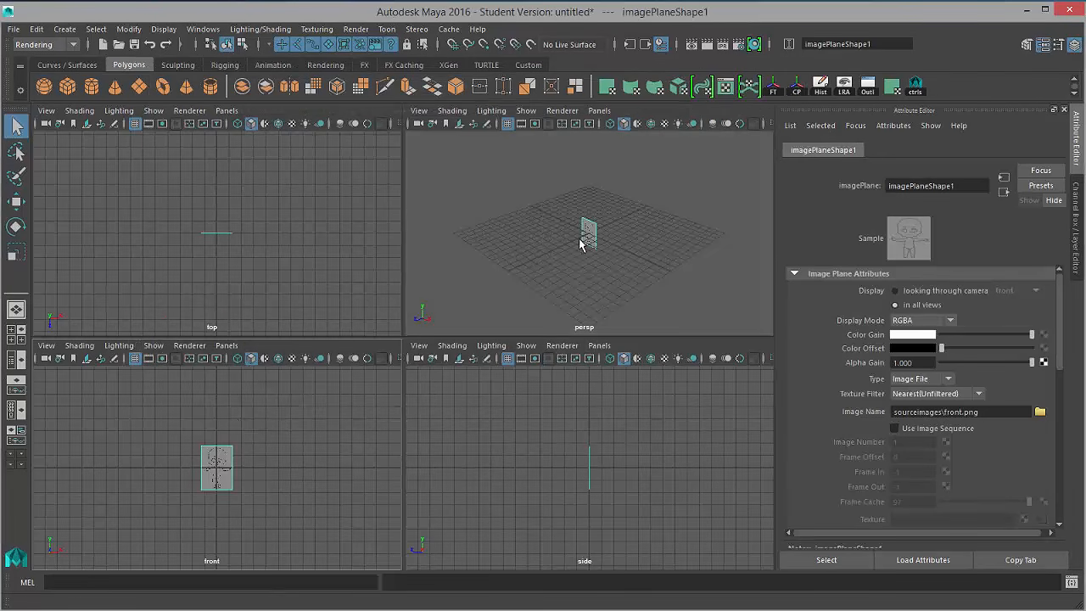
- Import side.png as an image plane in the side view
{"action": "key", "text": "f"}
{"action": "scroll", "coordinate": [558, 235], "scroll_direction": "down", "scroll_amount": 5}
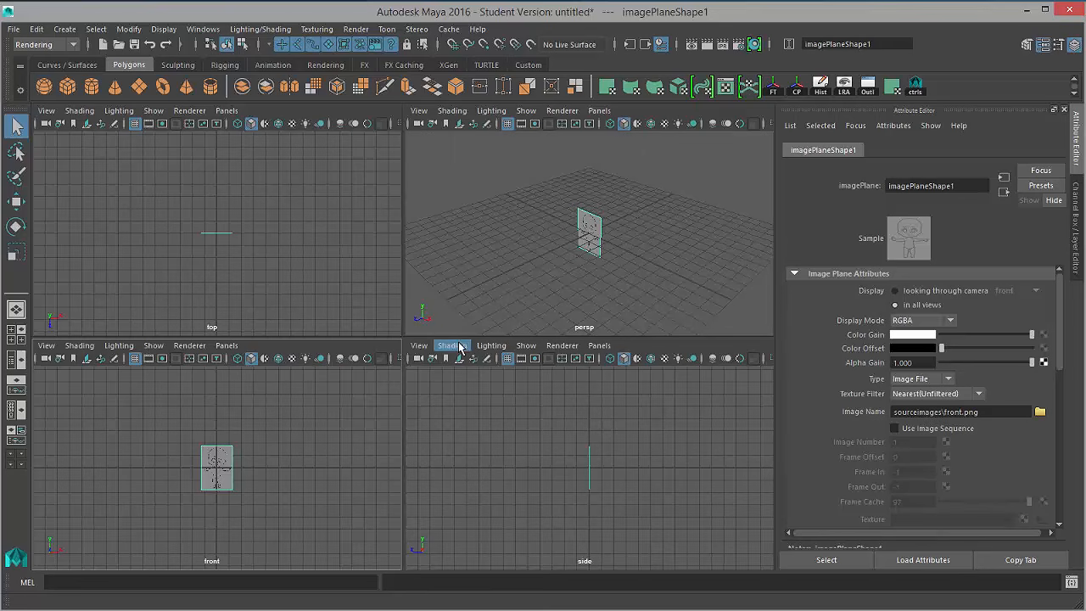
{"action": "left_click", "coordinate": [419, 346]}
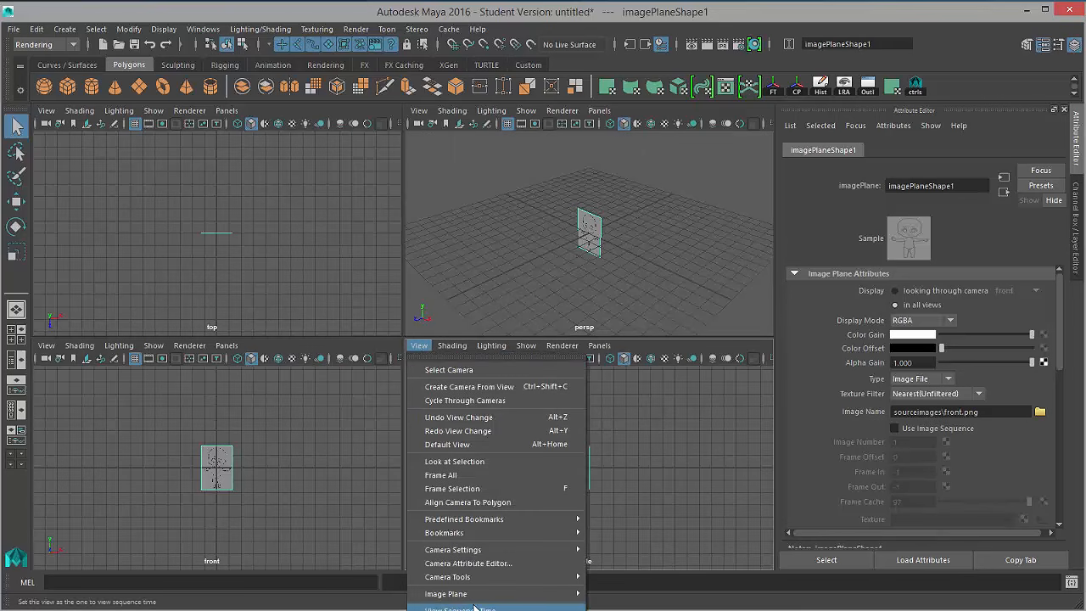
{"action": "mouse_move", "coordinate": [479, 594]}
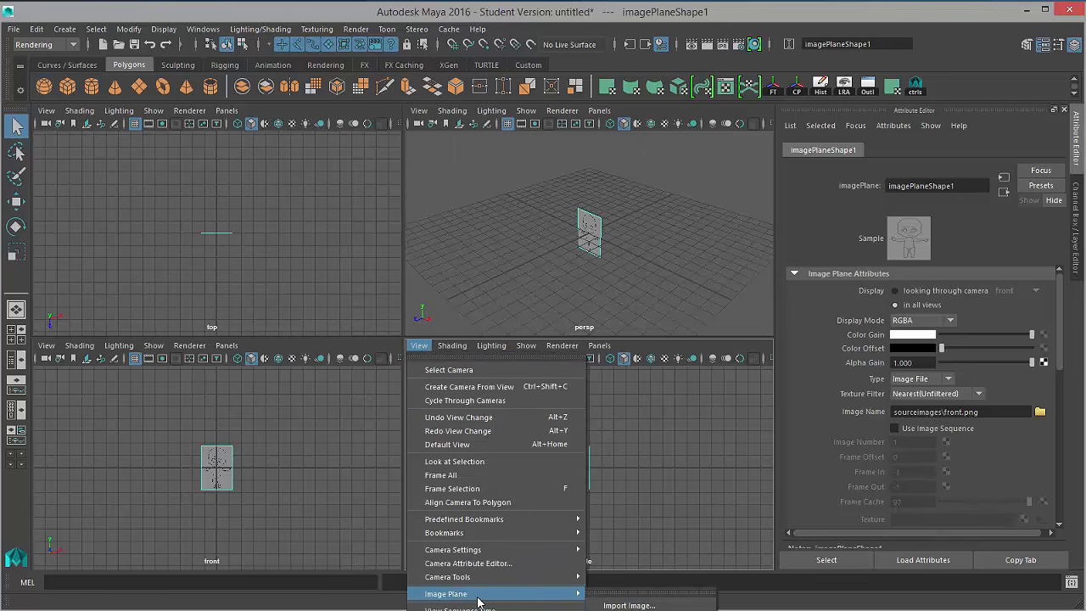
{"action": "left_click", "coordinate": [628, 605]}
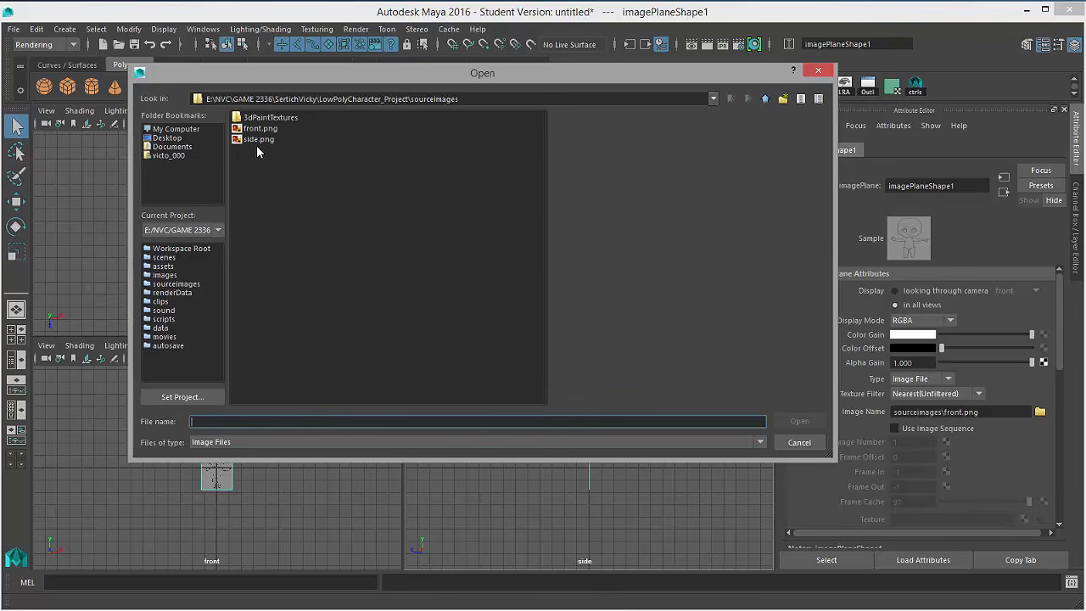
{"action": "left_click", "coordinate": [260, 140]}
{"action": "left_click", "coordinate": [790, 426]}
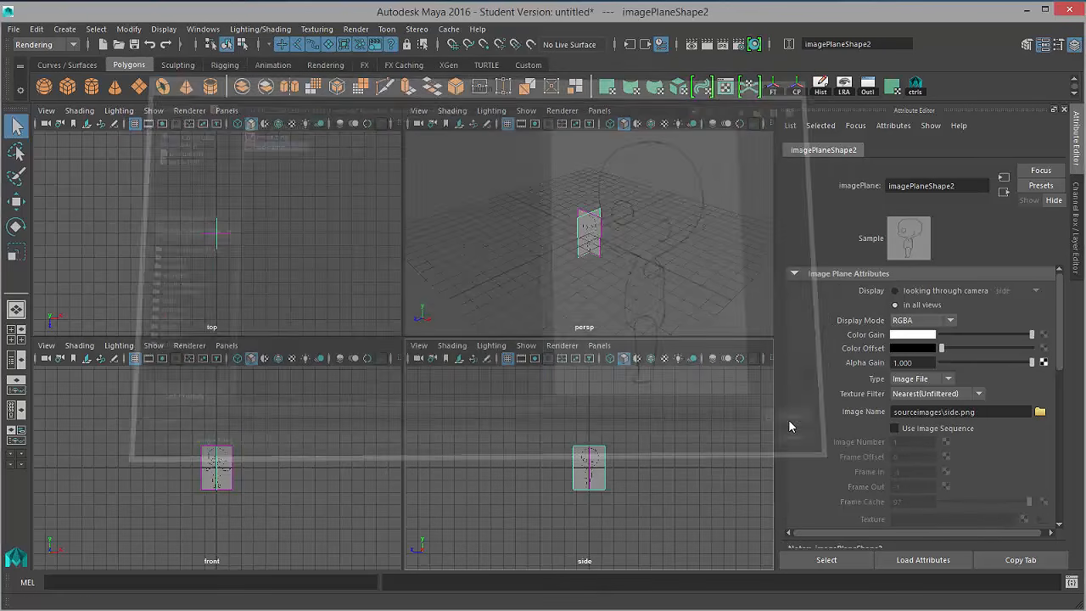
- Select both image planes and raise them together about 1.63 cm so the character's feet stand on the grid
{"action": "key", "text": "f"}
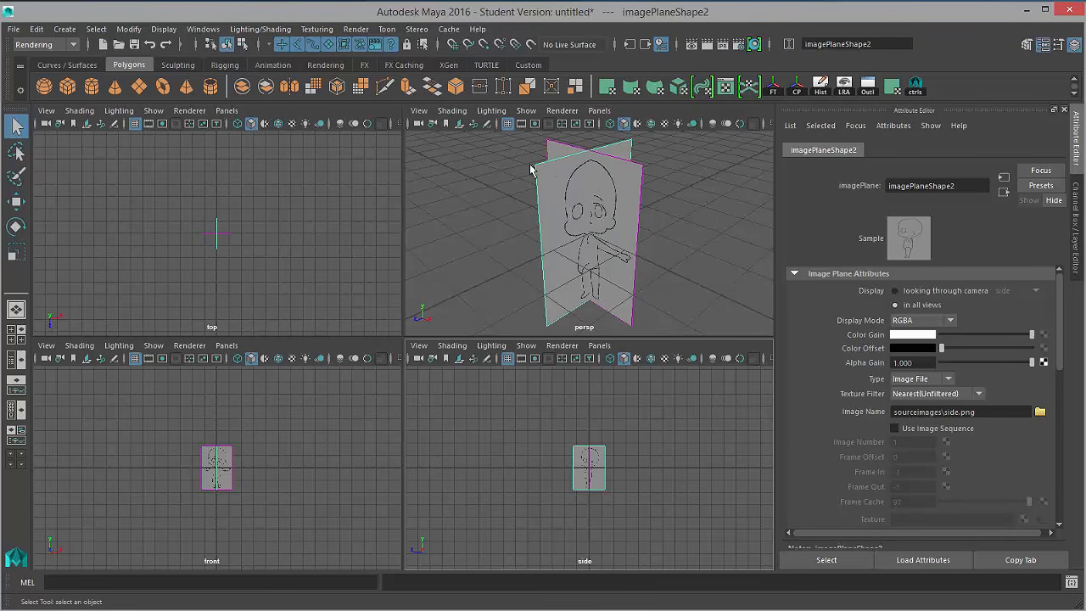
{"action": "scroll", "coordinate": [538, 203], "scroll_direction": "down", "scroll_amount": 2}
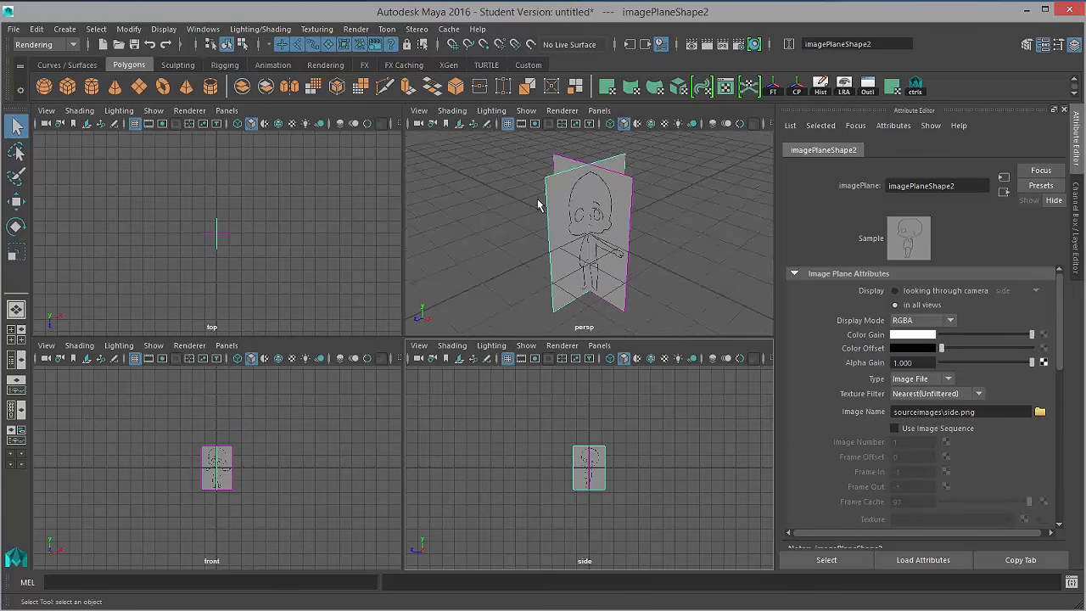
{"action": "key", "text": "f"}
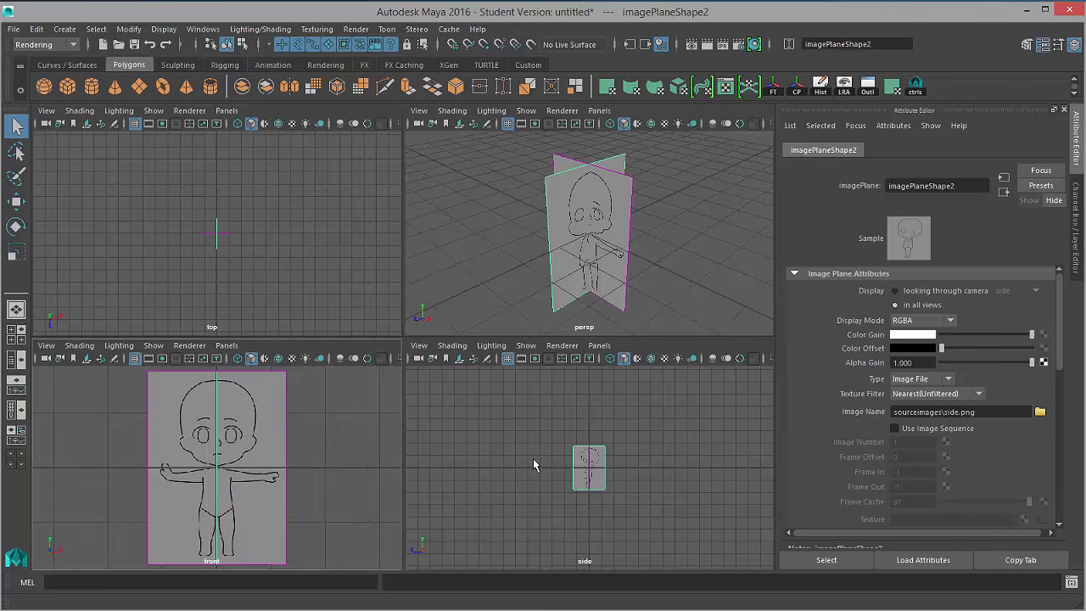
{"action": "key", "text": "f"}
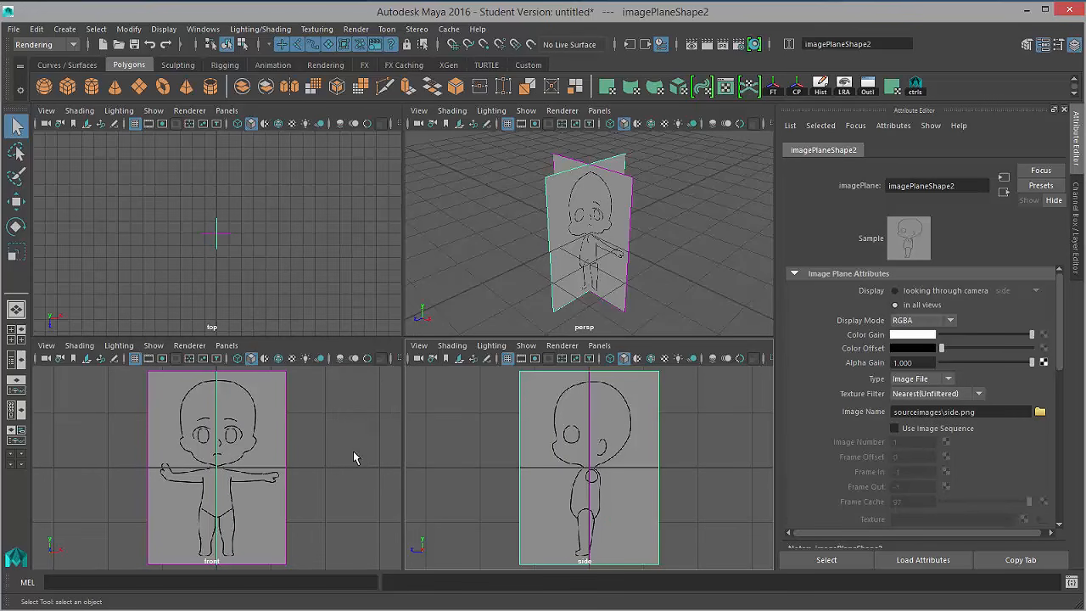
{"action": "left_click", "coordinate": [570, 168]}
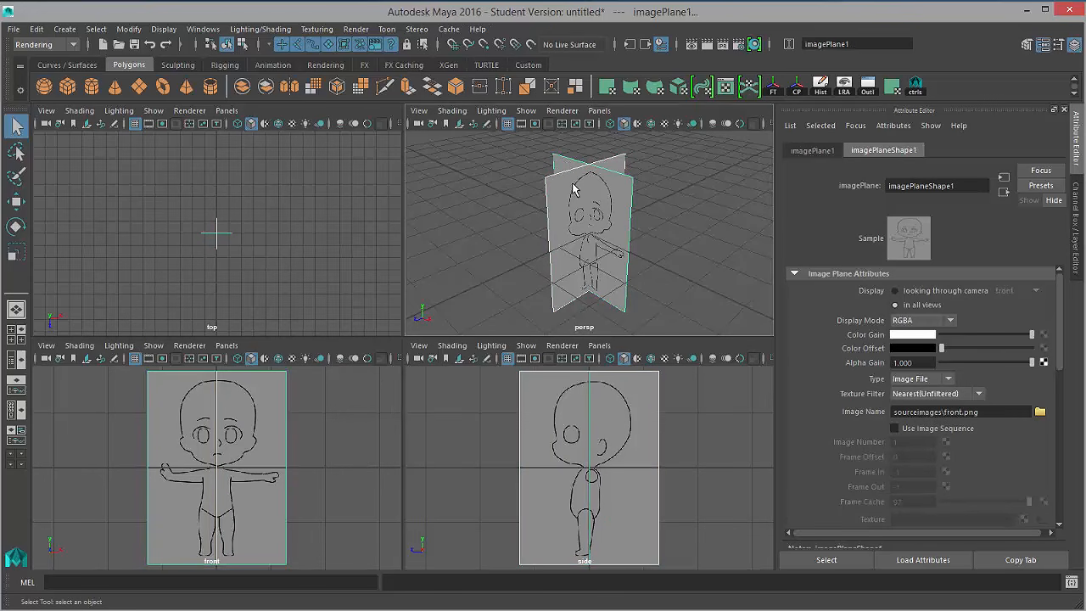
{"action": "key", "text": "w"}
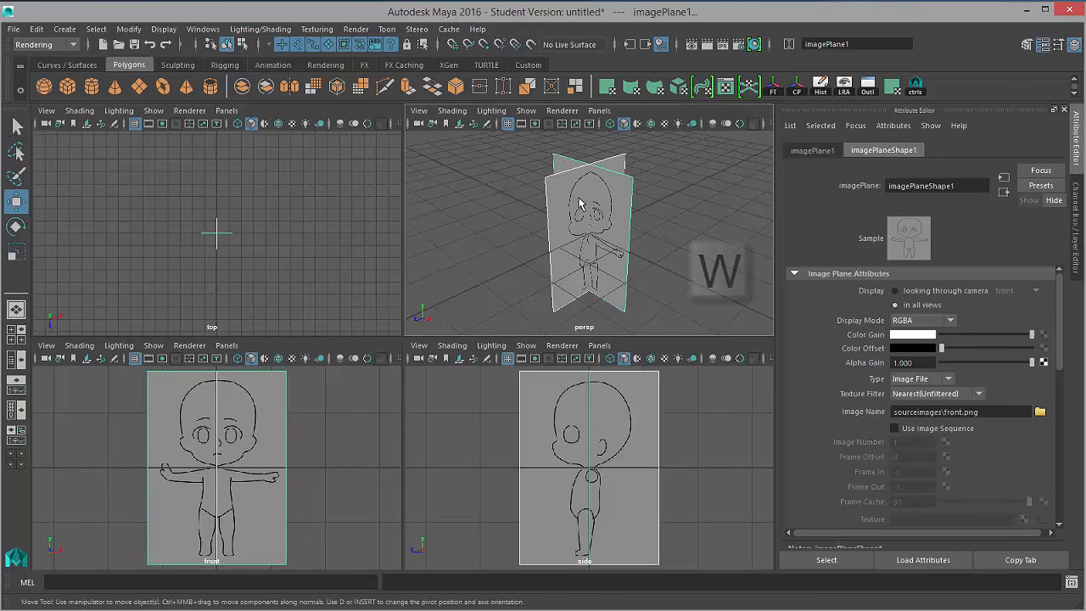
{"action": "left_click_drag", "start_coordinate": [590, 198], "coordinate": [588, 148]}
- Move the front image plane backward along Z and the side image plane along negative X, away from the origin
{"action": "scroll", "coordinate": [625, 473], "scroll_direction": "up", "scroll_amount": 4}
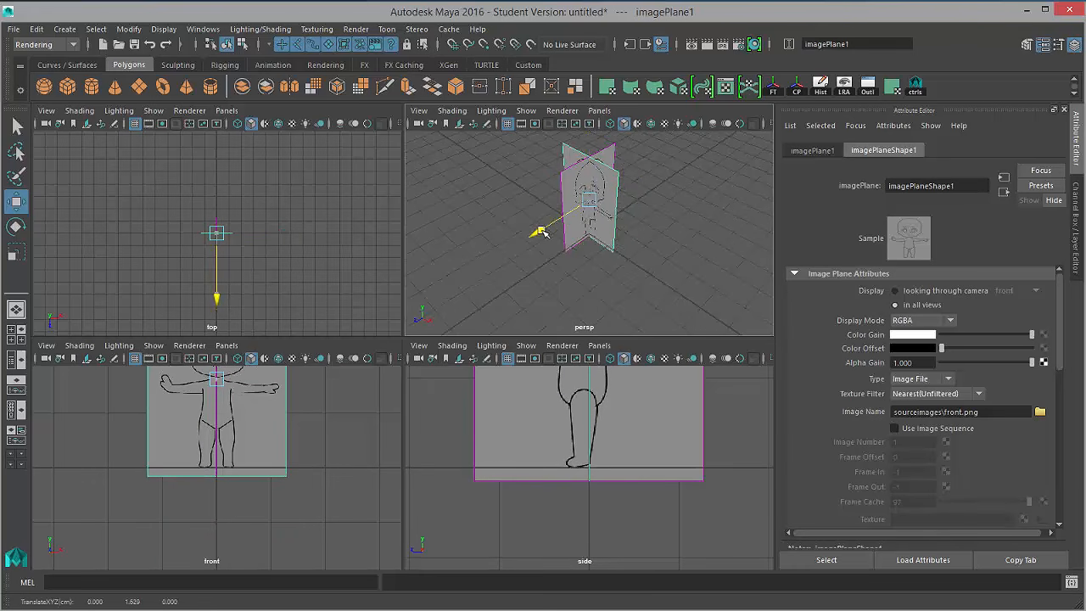
{"action": "left_click_drag", "start_coordinate": [543, 224], "coordinate": [612, 172]}
{"action": "left_click", "coordinate": [578, 184]}
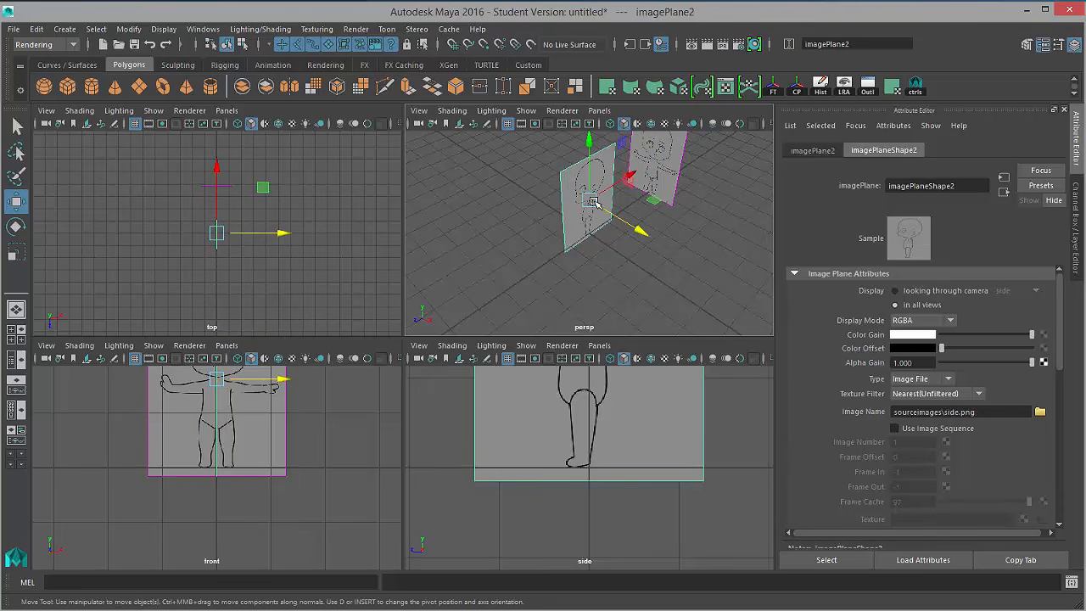
{"action": "left_click_drag", "start_coordinate": [642, 234], "coordinate": [575, 195]}
{"action": "left_click", "coordinate": [634, 231]}
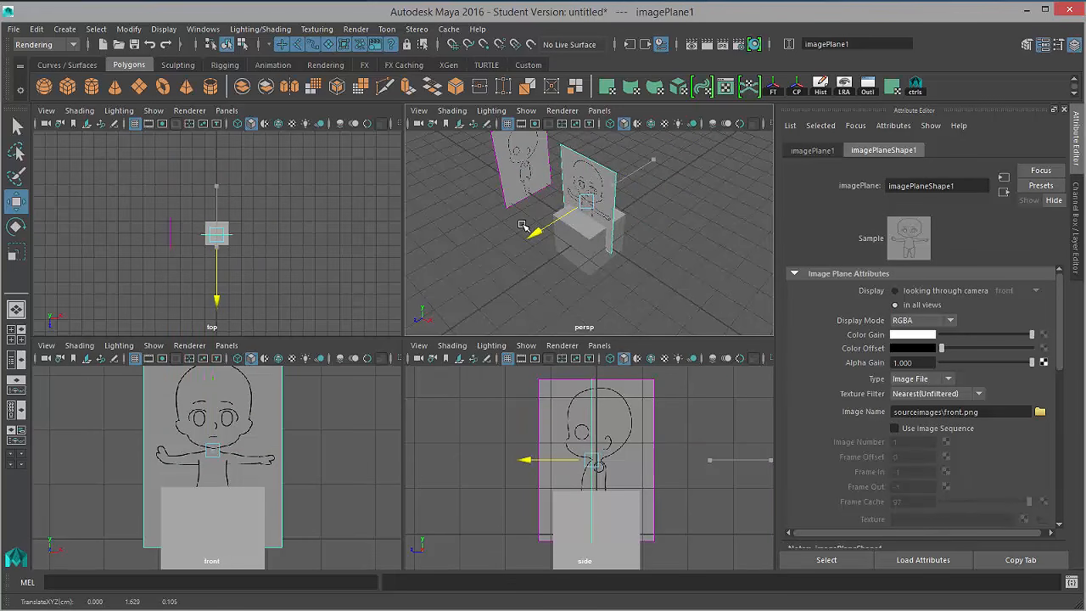
- Raise the cube to about 1.53 on Y and show the front and side views in wireframe
{"action": "left_click", "coordinate": [582, 231]}
{"action": "left_click_drag", "start_coordinate": [582, 230], "coordinate": [604, 239], "text": "alt"}
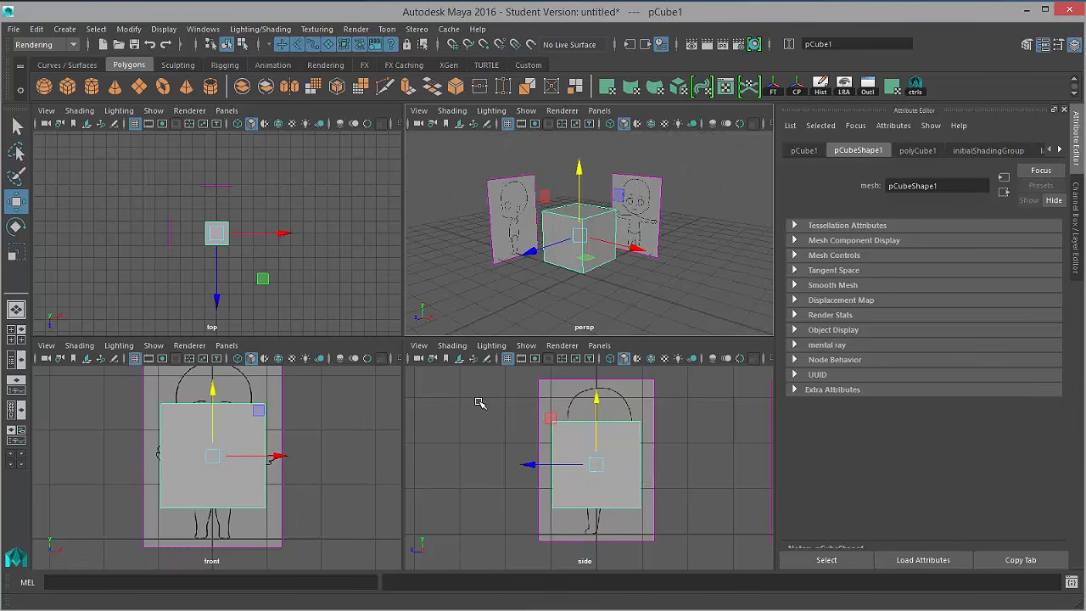
{"action": "key", "text": "4"}
{"action": "key", "text": "4"}
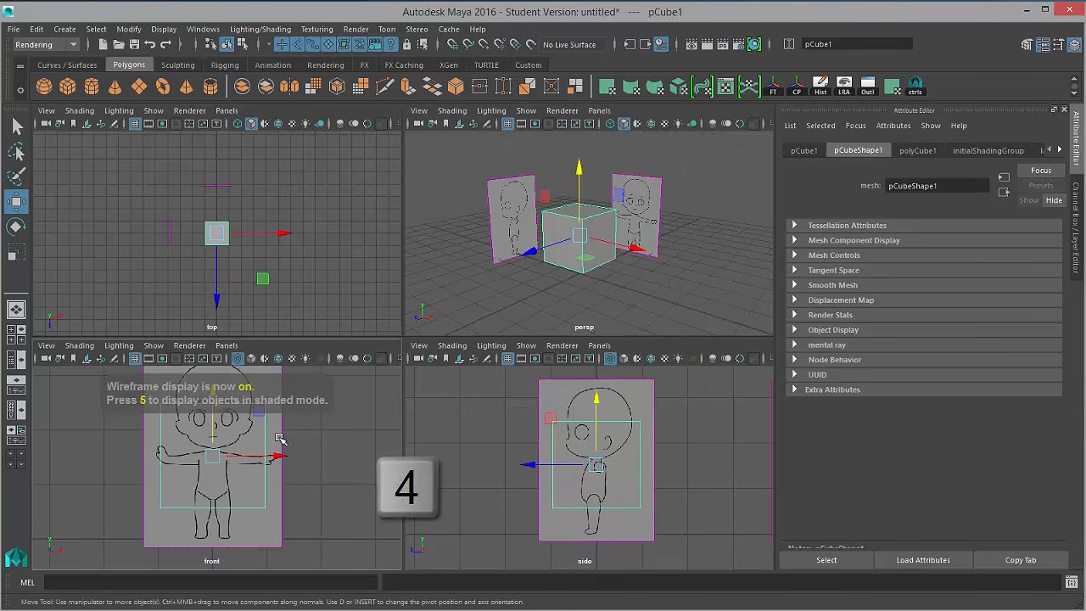
{"action": "key", "text": "4"}
- Try wireframe in the perspective view, return all three views to shaded display, and restore wireframe in the front and side views
{"action": "left_click", "coordinate": [490, 176]}
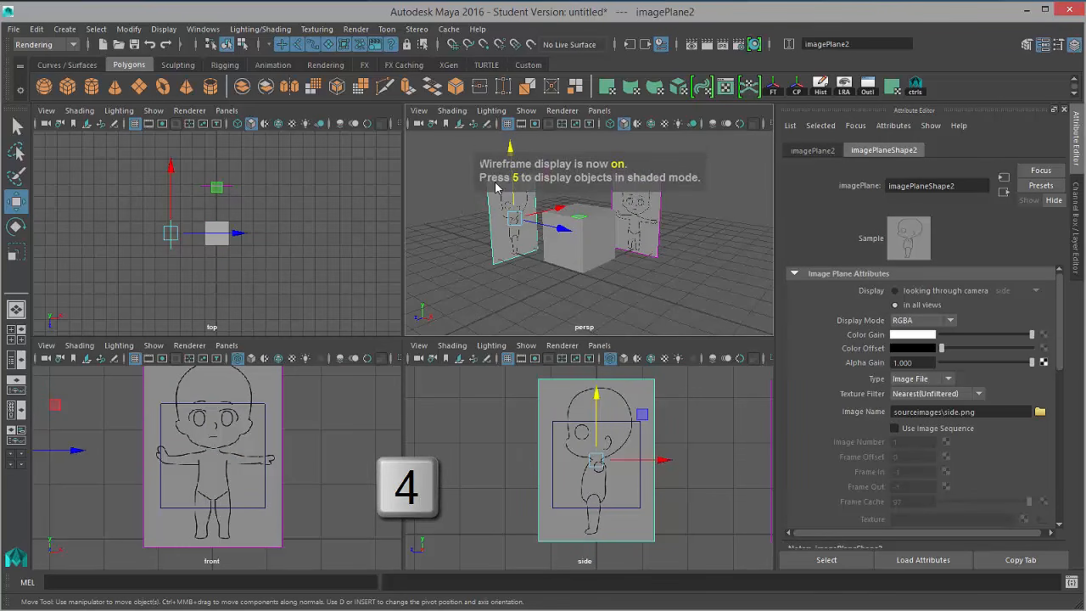
{"action": "key", "text": "4"}
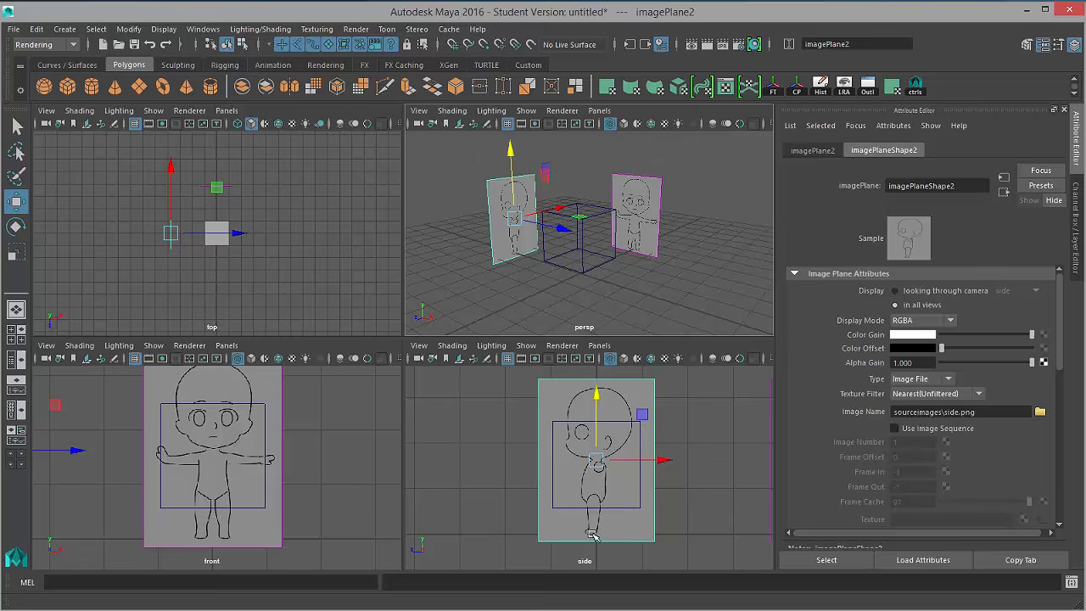
{"action": "key", "text": "5"}
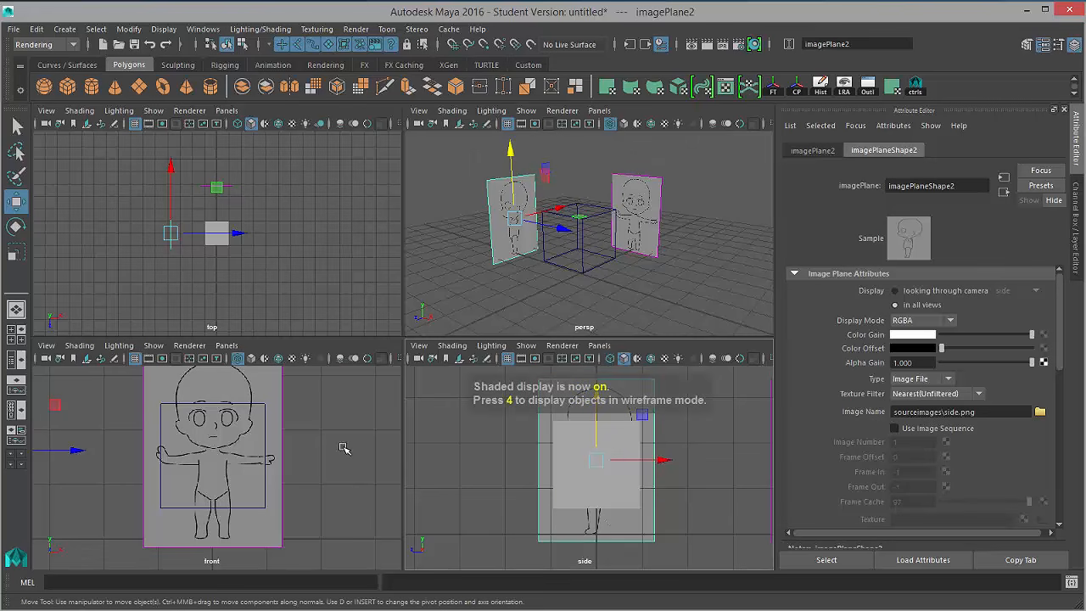
{"action": "key", "text": "5"}
{"action": "key", "text": "5"}
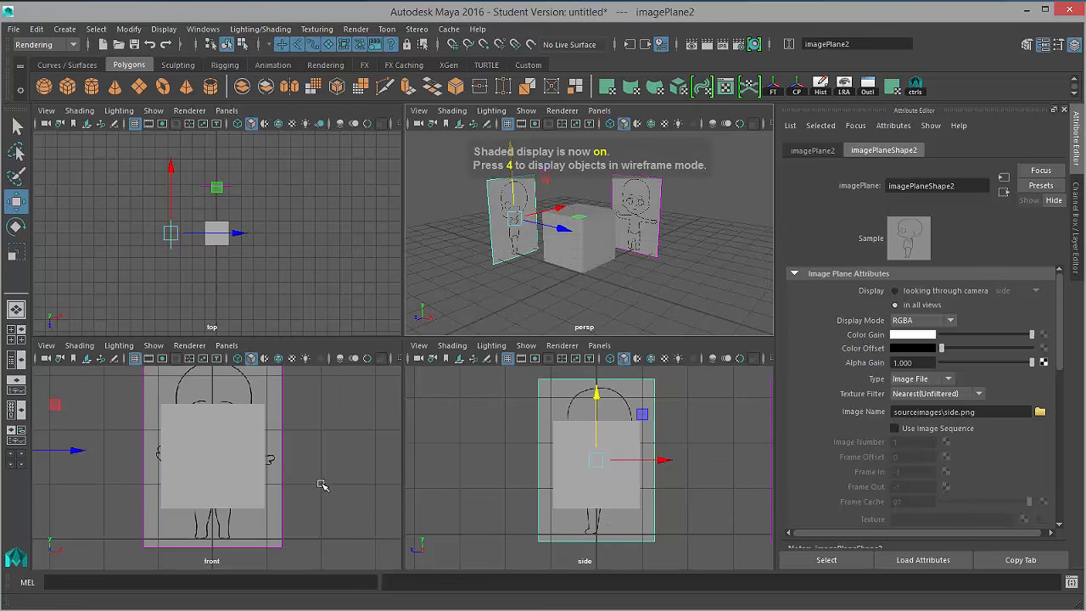
{"action": "key", "text": "4"}
{"action": "key", "text": "4"}
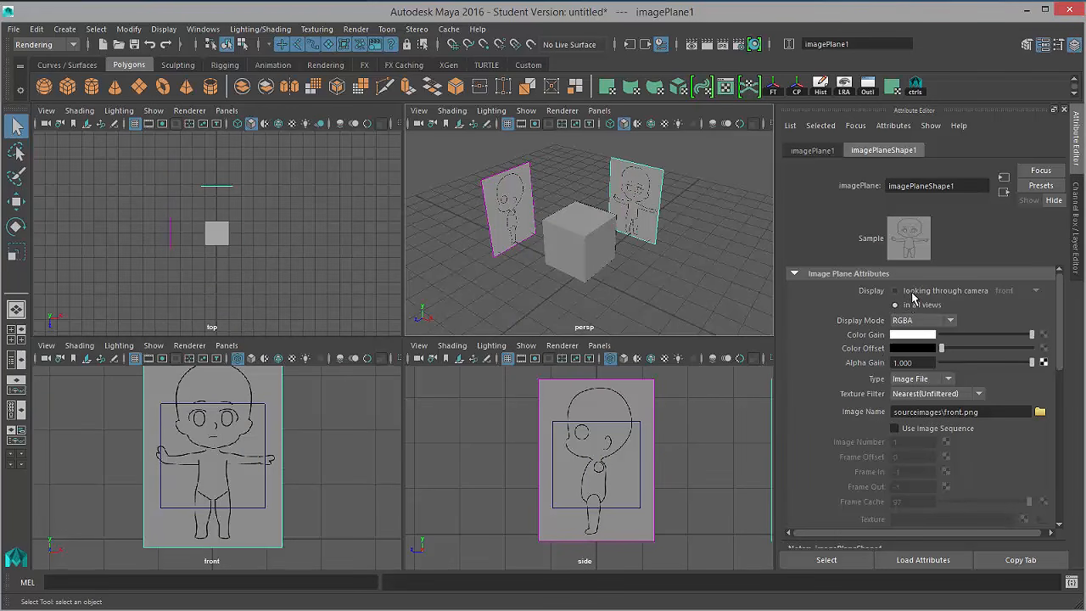
- Try displaying the front and side image planes only when looking through their own cameras, and deselect them
{"action": "left_click", "coordinate": [913, 296]}
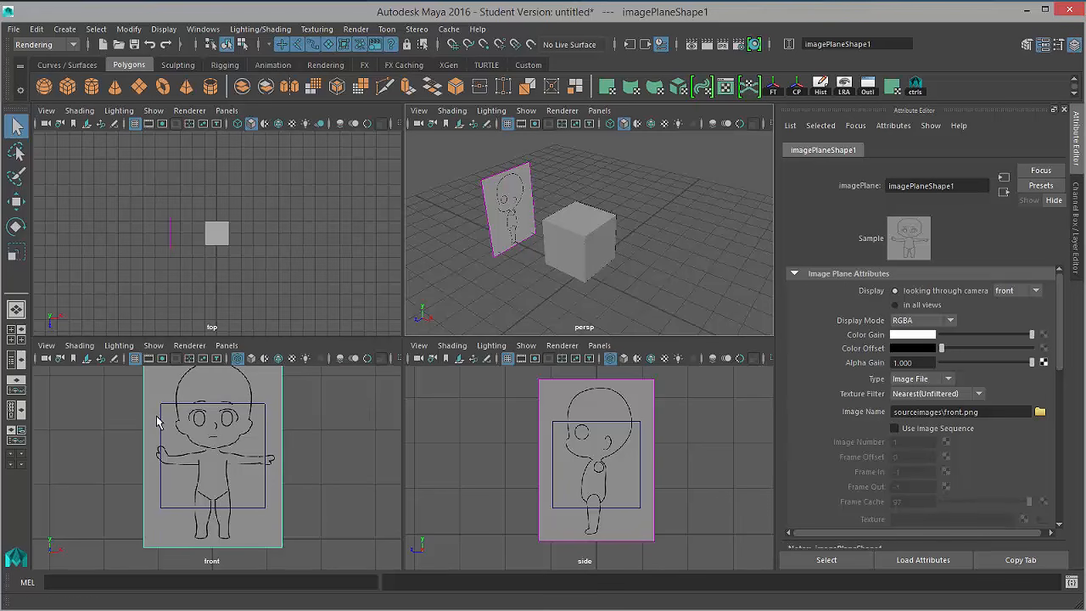
{"action": "left_click", "coordinate": [495, 200]}
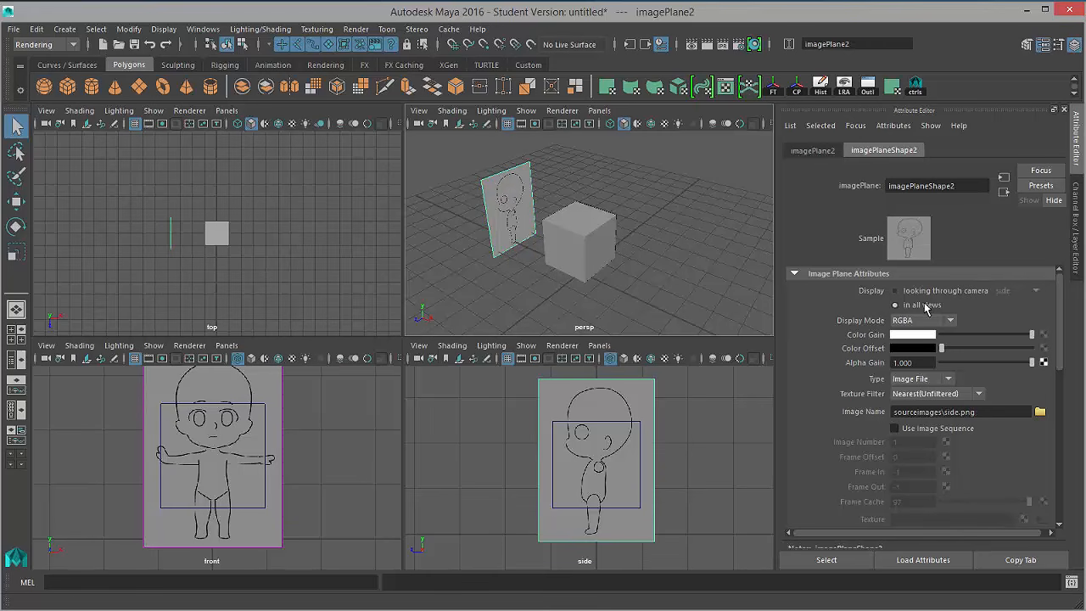
{"action": "left_click", "coordinate": [923, 292]}
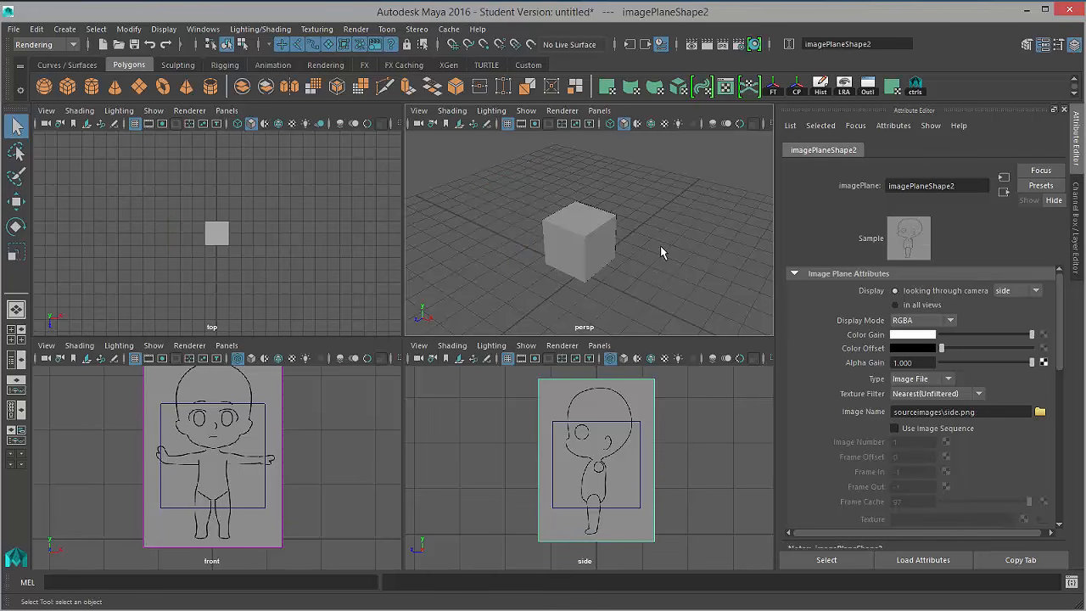
{"action": "left_click", "coordinate": [684, 315]}
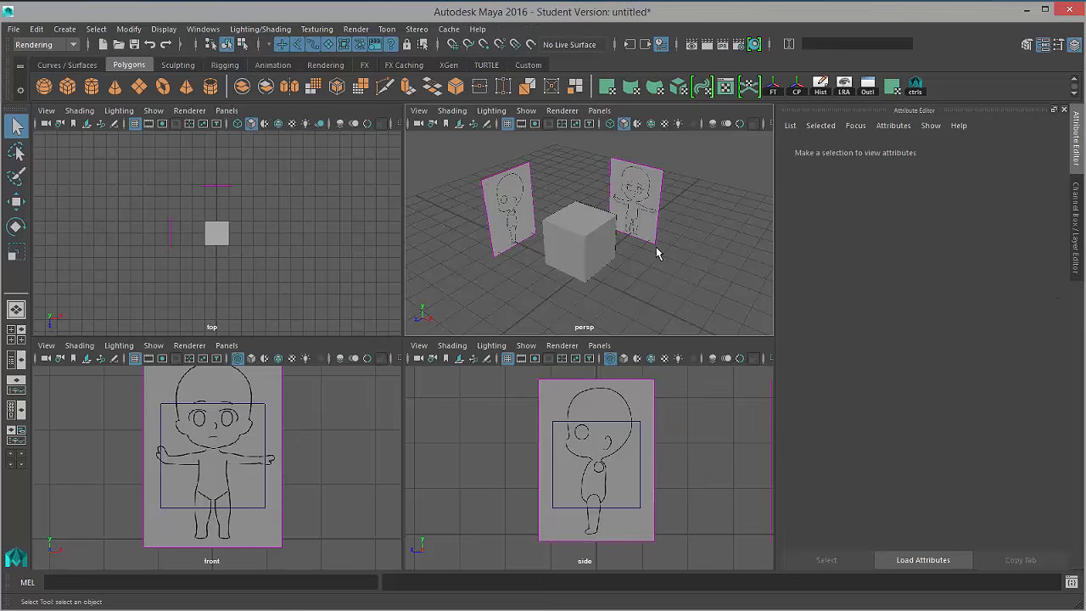
- Locate the front image plane among the cameras in Hypershade, inspect its display attributes, and close Hypershade
{"action": "left_click", "coordinate": [754, 44]}
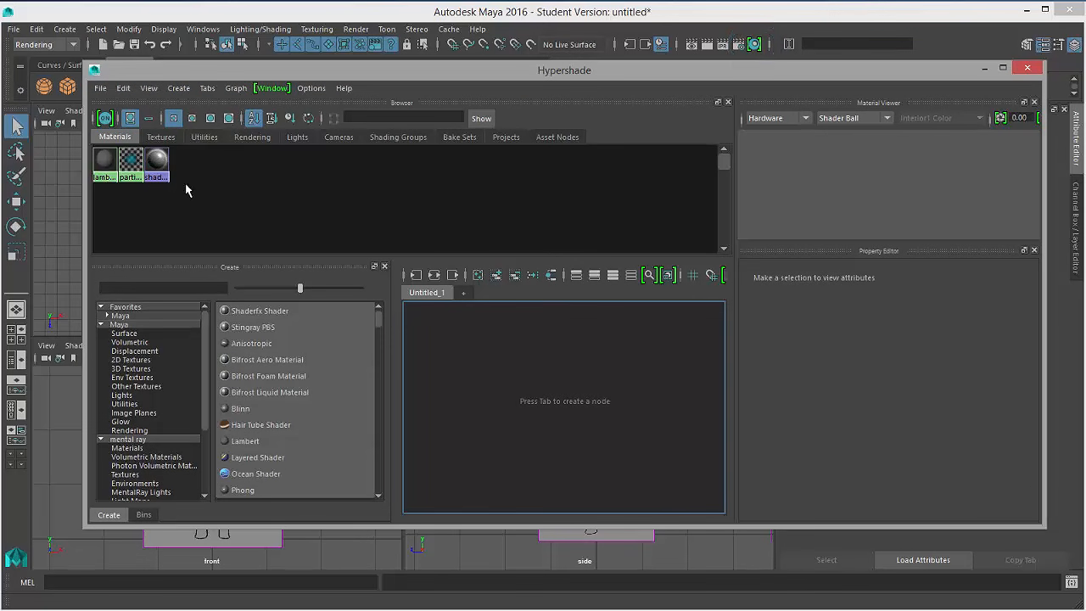
{"action": "left_click", "coordinate": [339, 138]}
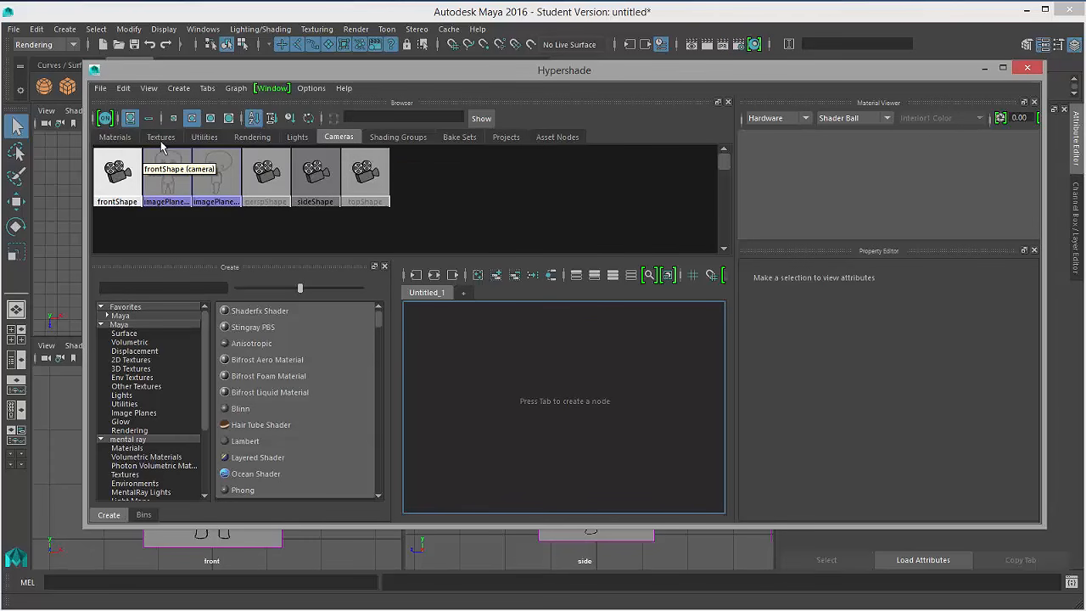
{"action": "left_click", "coordinate": [160, 204]}
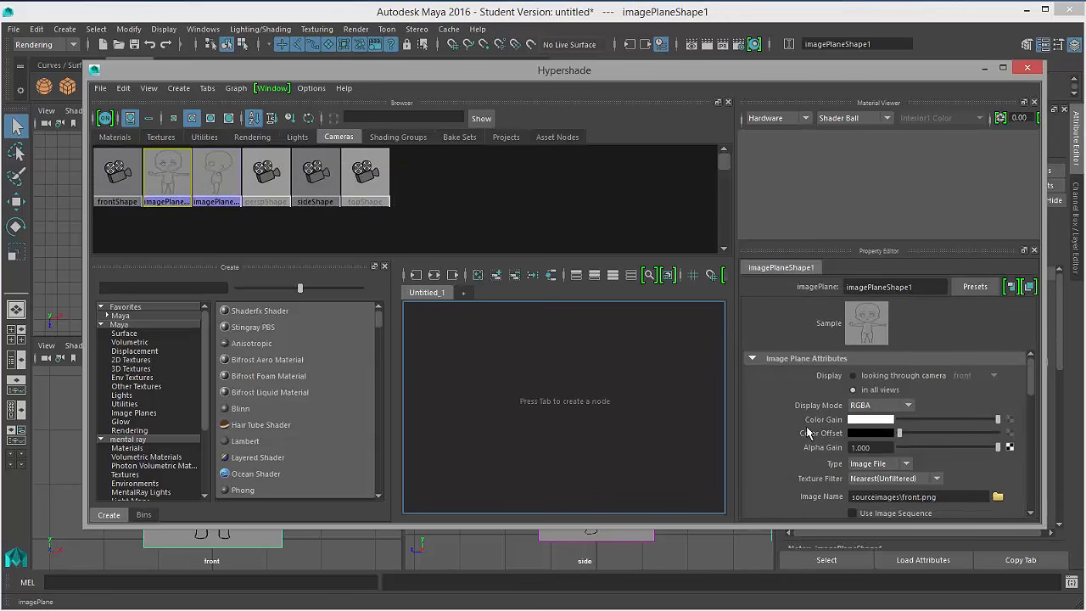
{"action": "left_click_drag", "start_coordinate": [785, 80], "coordinate": [425, 83]}
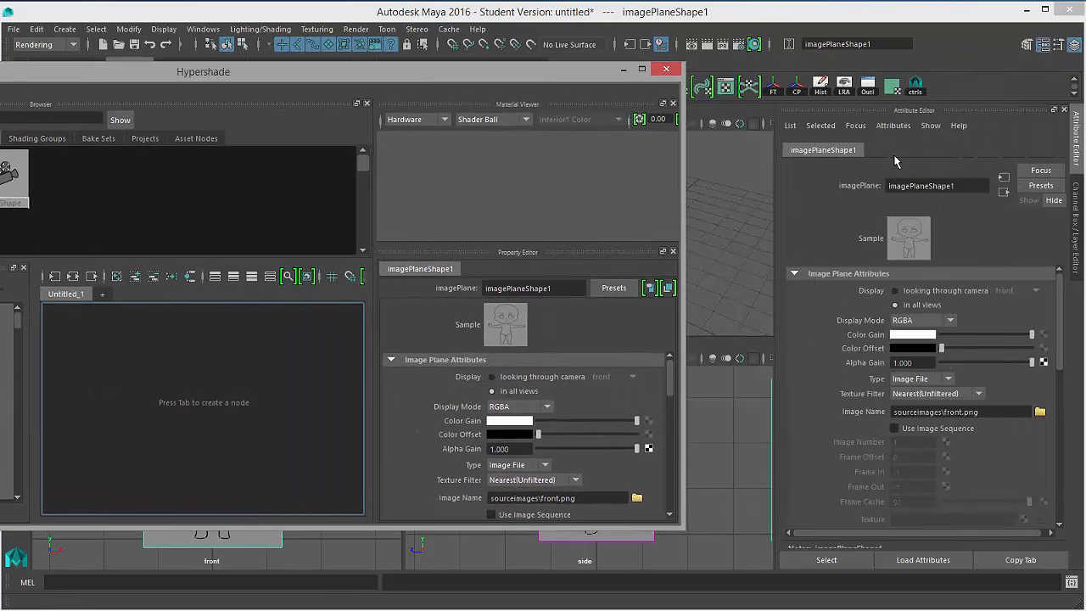
{"action": "left_click", "coordinate": [665, 70]}
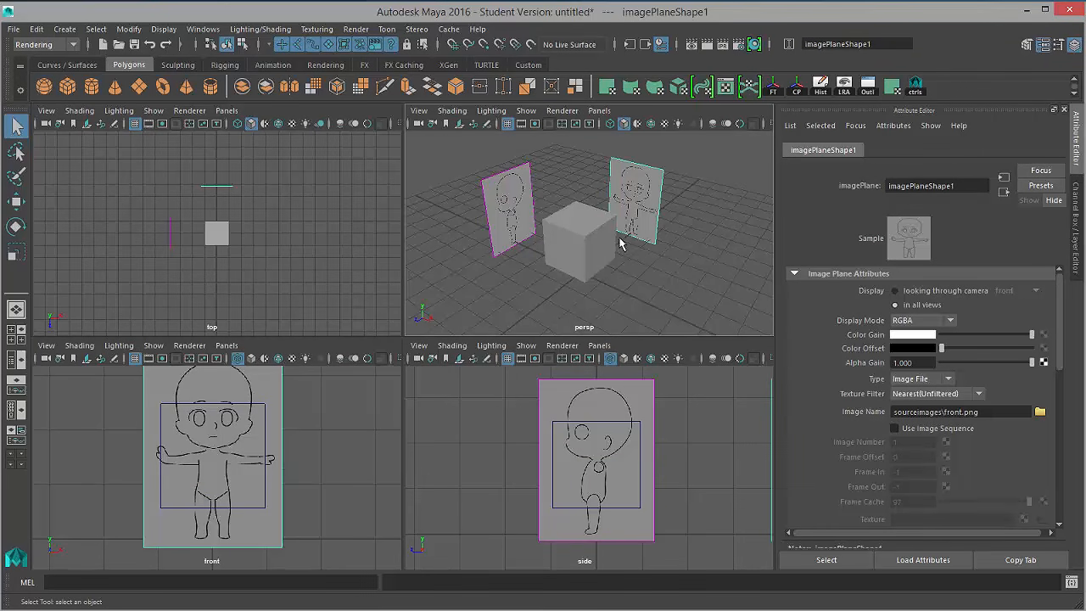
- Create a display layer from both selected image planes and toggle the layer's visibility off and on
{"action": "left_click", "coordinate": [1077, 248]}
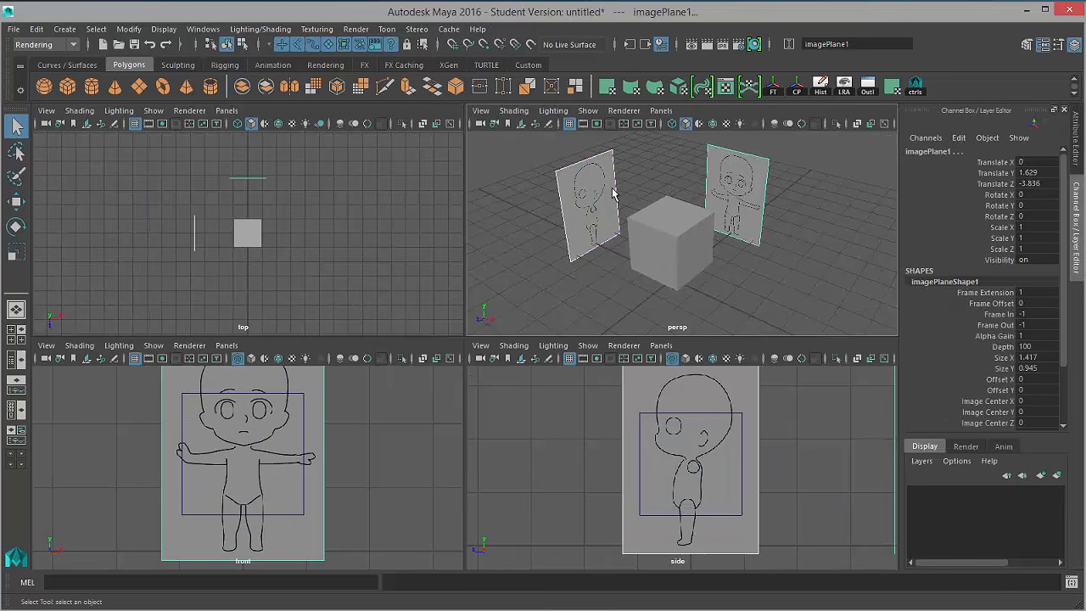
{"action": "left_click", "coordinate": [1056, 477]}
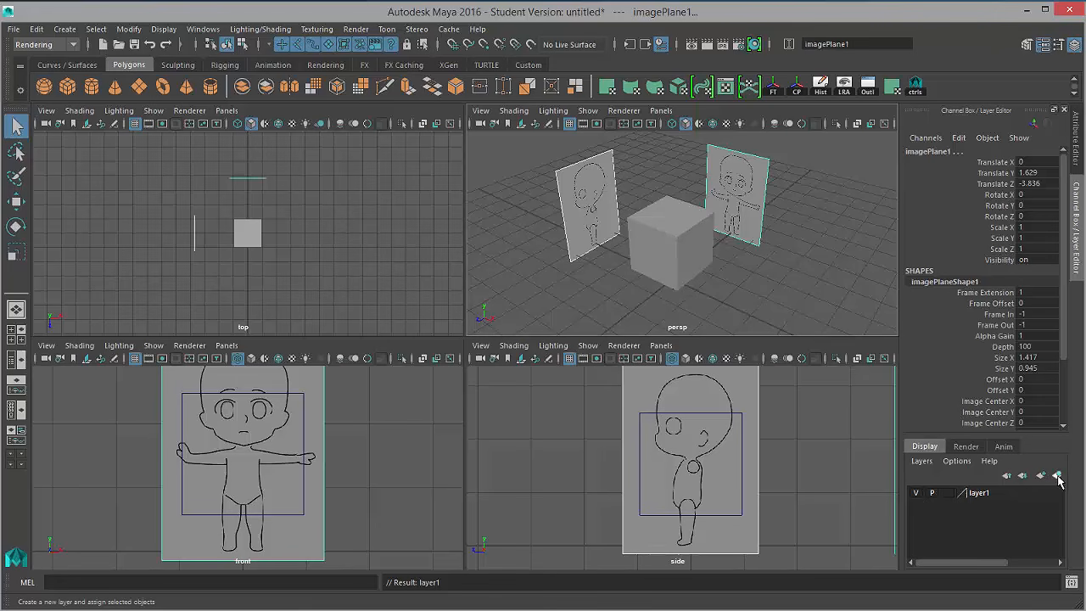
{"action": "left_click", "coordinate": [918, 498]}
{"action": "left_click", "coordinate": [918, 498]}
{"action": "left_click", "coordinate": [919, 498]}
{"action": "left_click", "coordinate": [918, 498]}
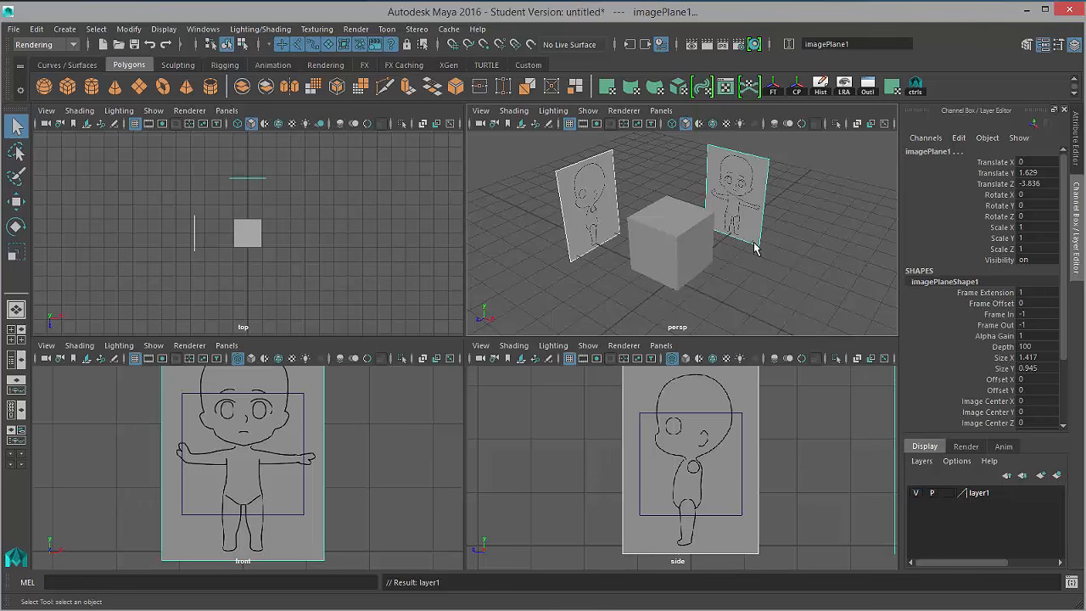
- Set the image planes' layer to Reference, and test selecting the front plane and the cube
{"action": "left_click", "coordinate": [947, 495]}
{"action": "left_click", "coordinate": [946, 495]}
{"action": "left_click", "coordinate": [787, 263]}
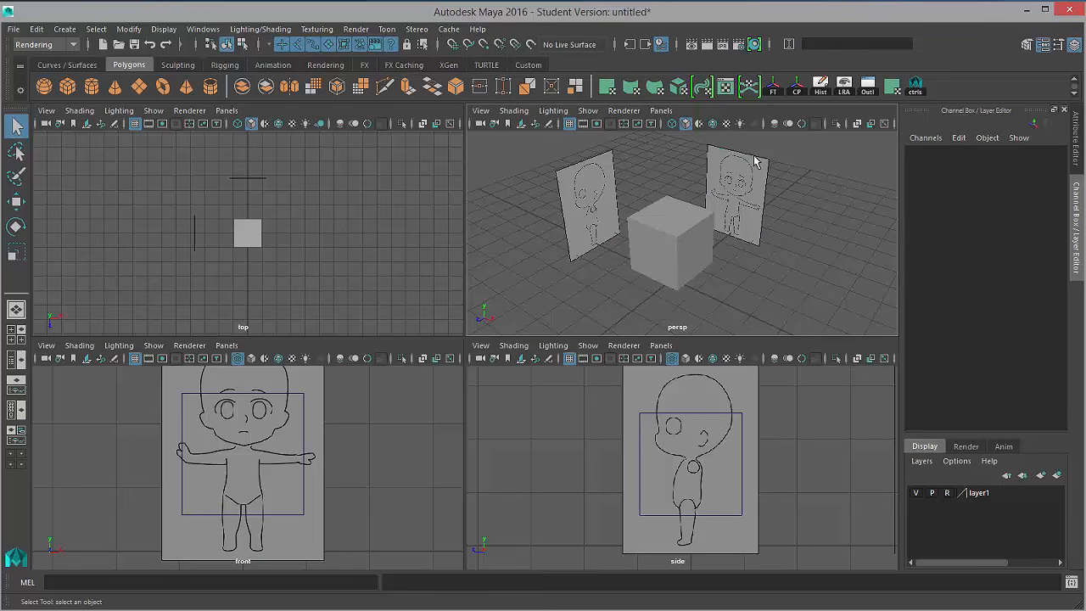
{"action": "left_click_drag", "start_coordinate": [721, 142], "coordinate": [778, 179]}
{"action": "left_click", "coordinate": [652, 251]}
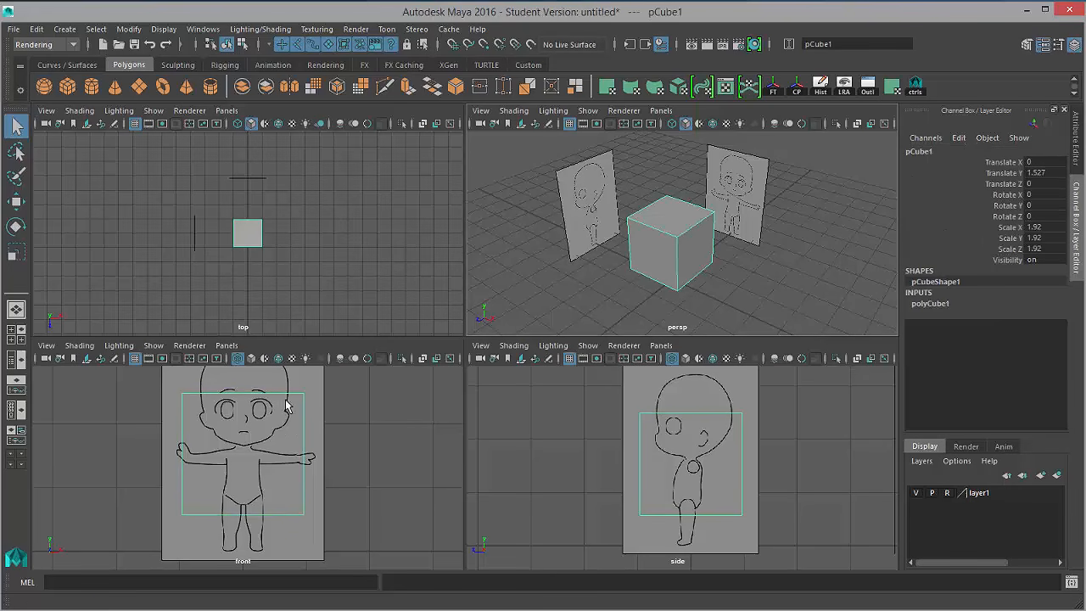
- Turn off Reference on the image planes' layer to compare selection and context menus over the planes and cube, and restore Reference
{"action": "left_click", "coordinate": [945, 493]}
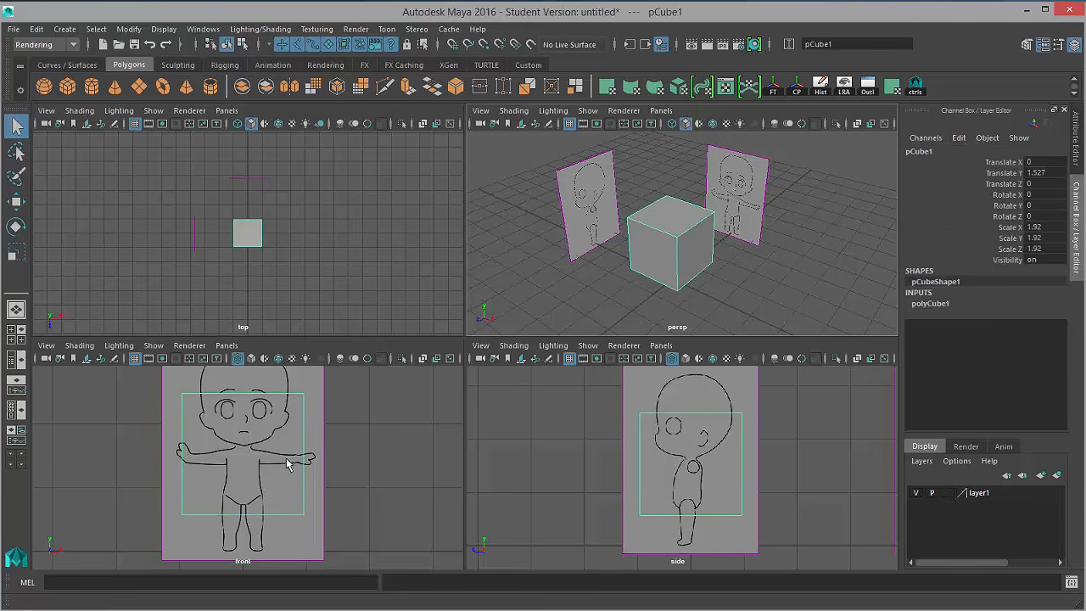
{"action": "left_click", "coordinate": [285, 388]}
{"action": "right_click", "coordinate": [271, 410]}
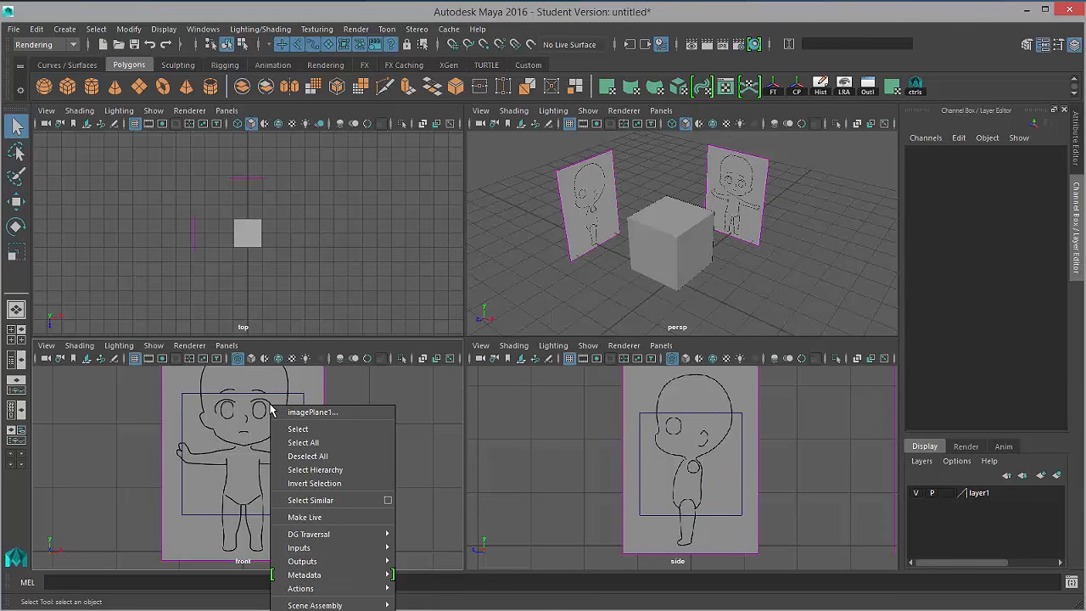
{"action": "left_click", "coordinate": [671, 270]}
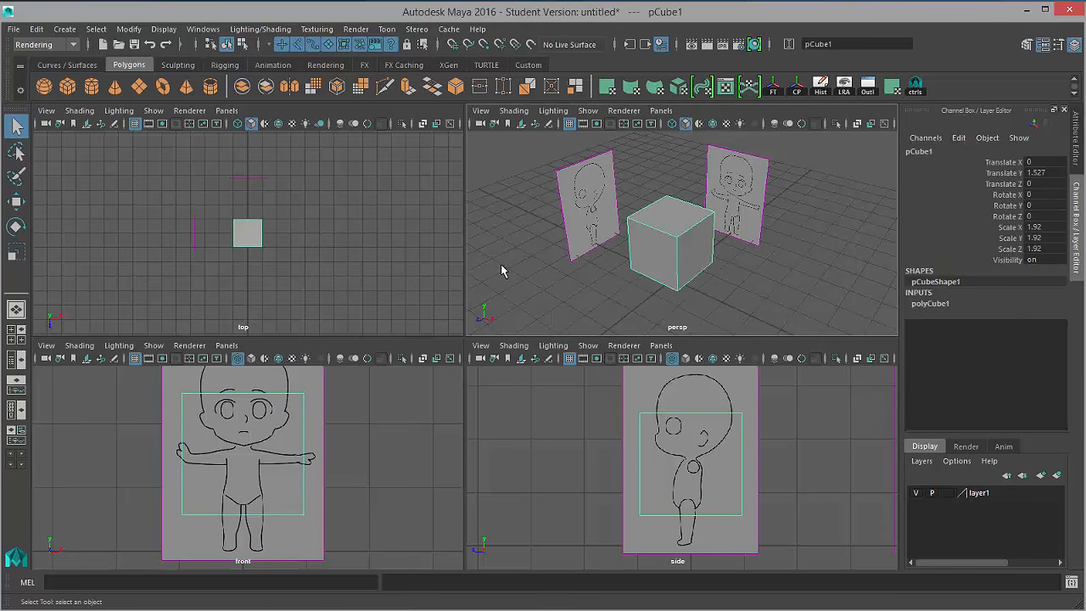
{"action": "right_click", "coordinate": [592, 276]}
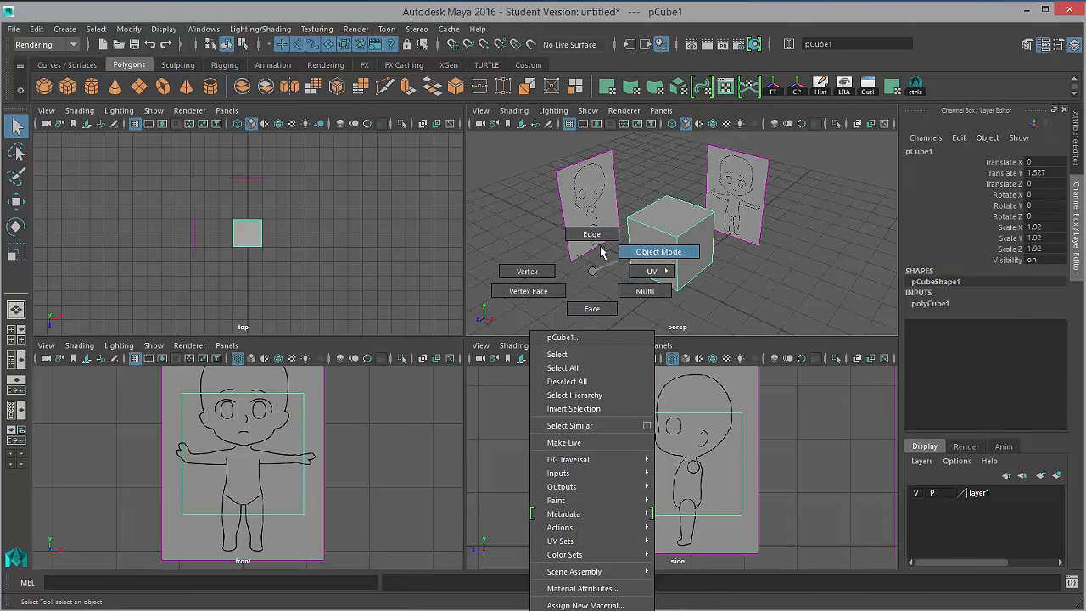
{"action": "right_click", "coordinate": [295, 387]}
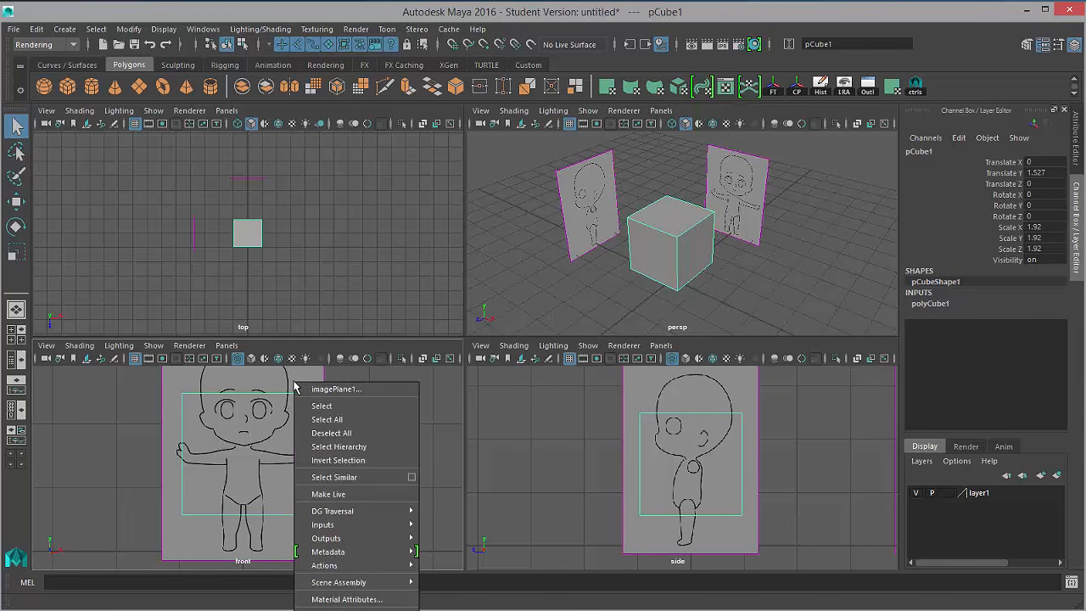
{"action": "mouse_move", "coordinate": [299, 381]}
{"action": "right_mouse_down"}
{"action": "mouse_move", "coordinate": [343, 393]}
{"action": "mouse_move", "coordinate": [353, 470]}
{"action": "mouse_move", "coordinate": [303, 379]}
{"action": "mouse_move", "coordinate": [293, 379]}
{"action": "right_mouse_up"}
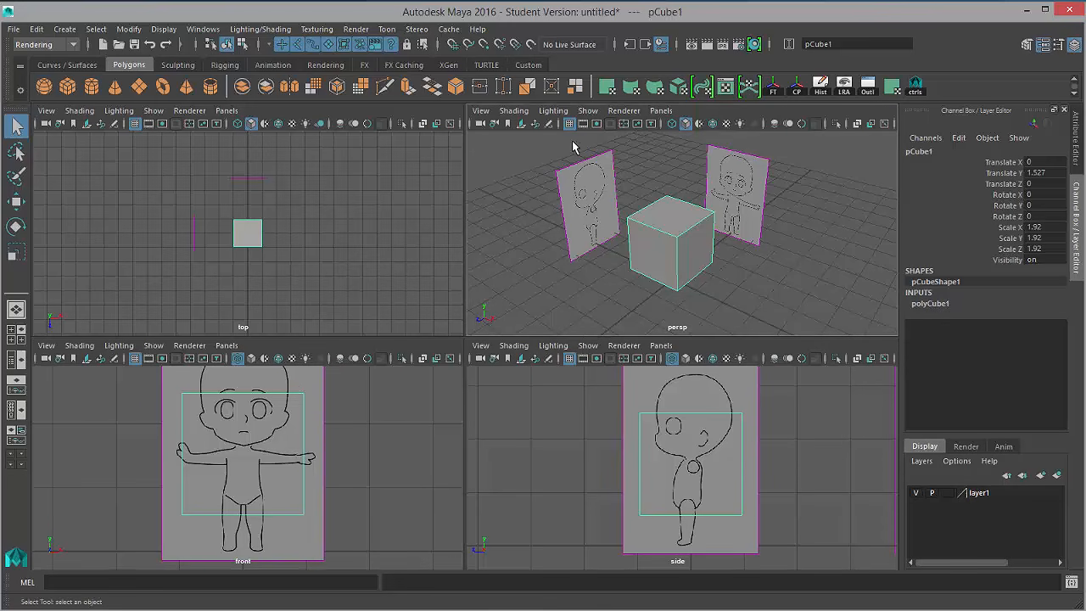
{"action": "left_click", "coordinate": [623, 156]}
{"action": "left_click", "coordinate": [948, 495]}
{"action": "left_click", "coordinate": [948, 494]}
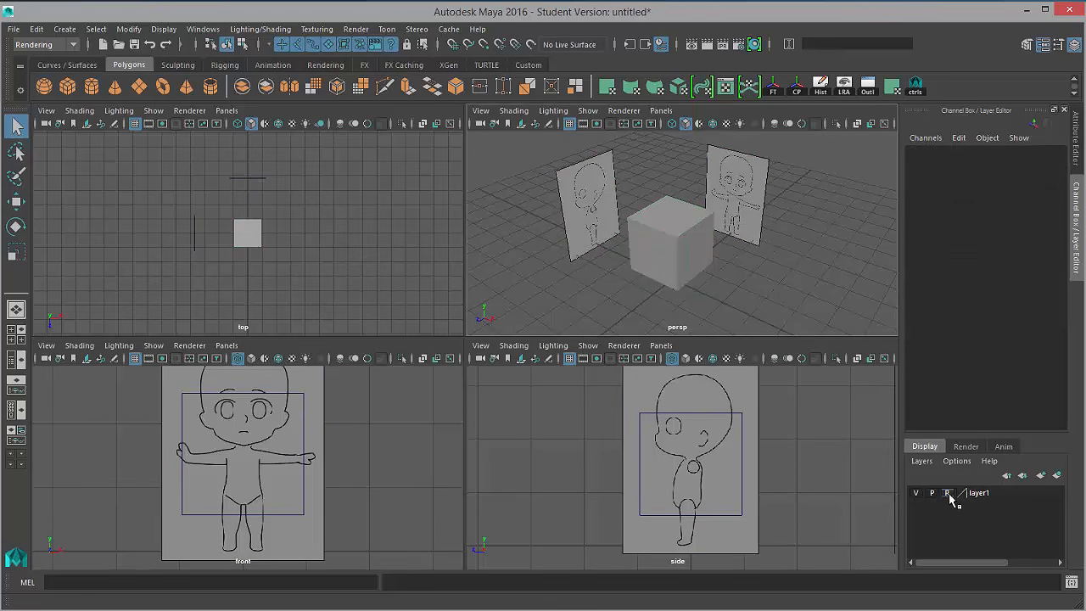
{"action": "left_click", "coordinate": [647, 246]}
{"action": "mouse_move", "coordinate": [311, 331]}
{"action": "right_mouse_down"}
{"action": "mouse_move", "coordinate": [297, 297]}
{"action": "mouse_move", "coordinate": [314, 332]}
{"action": "right_mouse_up"}
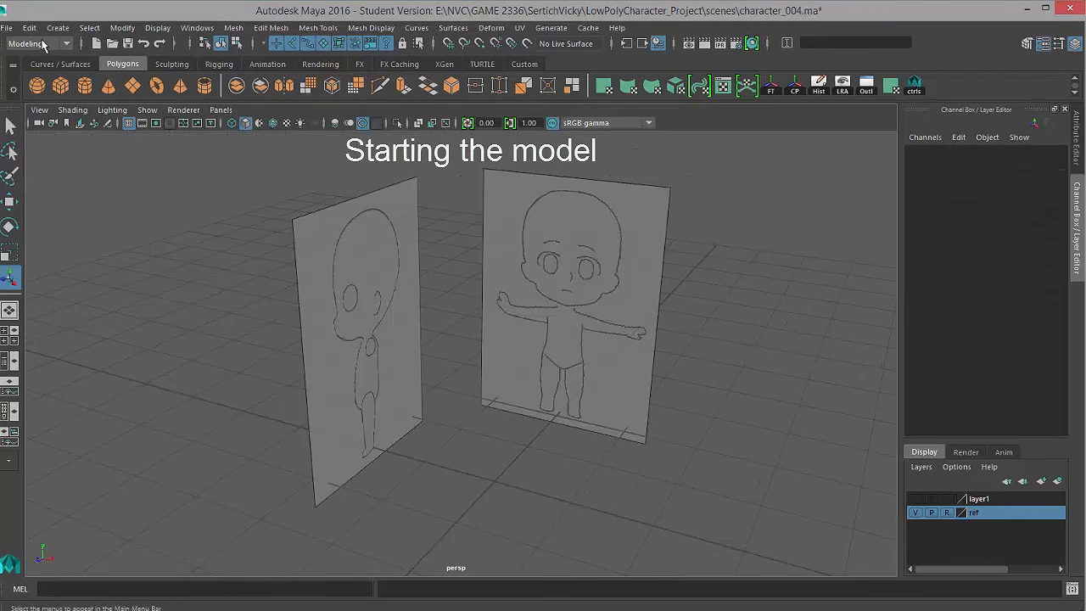
- Create a polygon cube for the character's body and show the front view full size
{"action": "left_click", "coordinate": [58, 28]}
{"action": "mouse_move", "coordinate": [140, 79]}
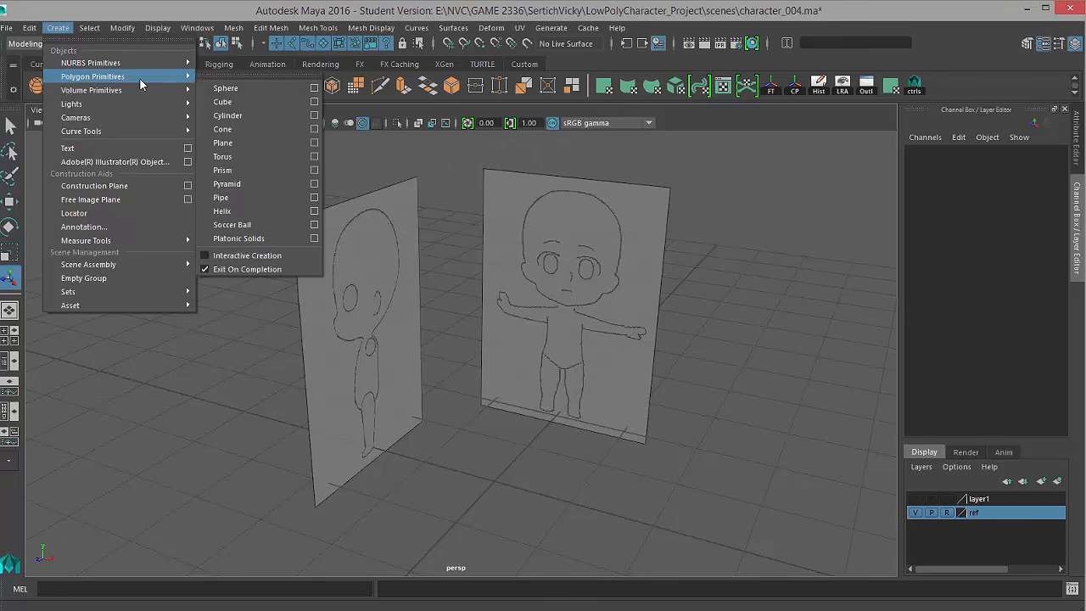
{"action": "left_click", "coordinate": [223, 102]}
{"action": "left_click_drag", "start_coordinate": [763, 408], "coordinate": [769, 368], "text": "alt"}
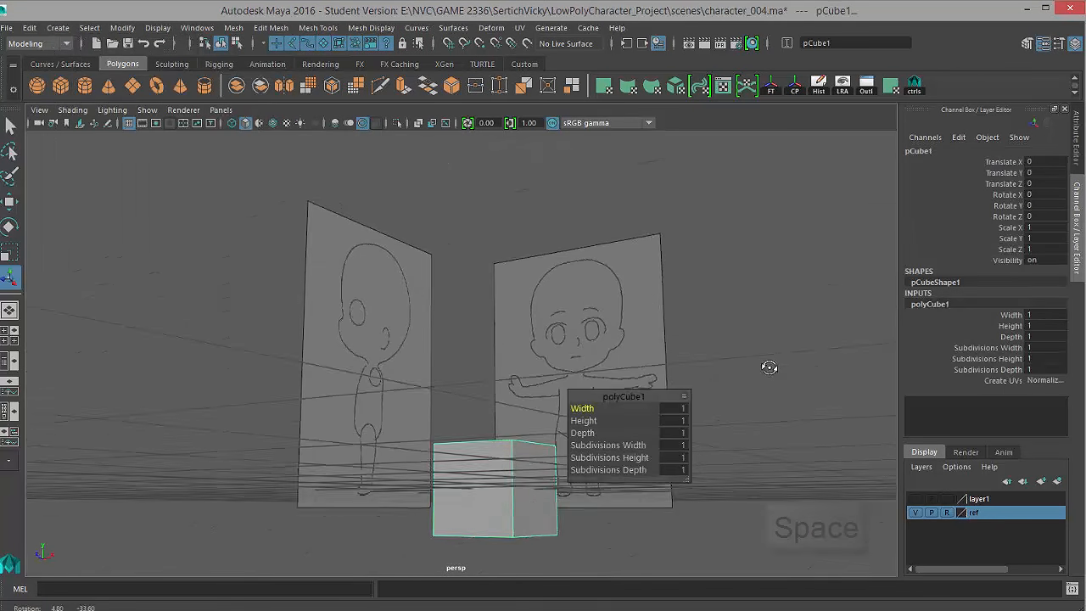
{"action": "key", "text": "space"}
{"action": "key", "text": "space"}
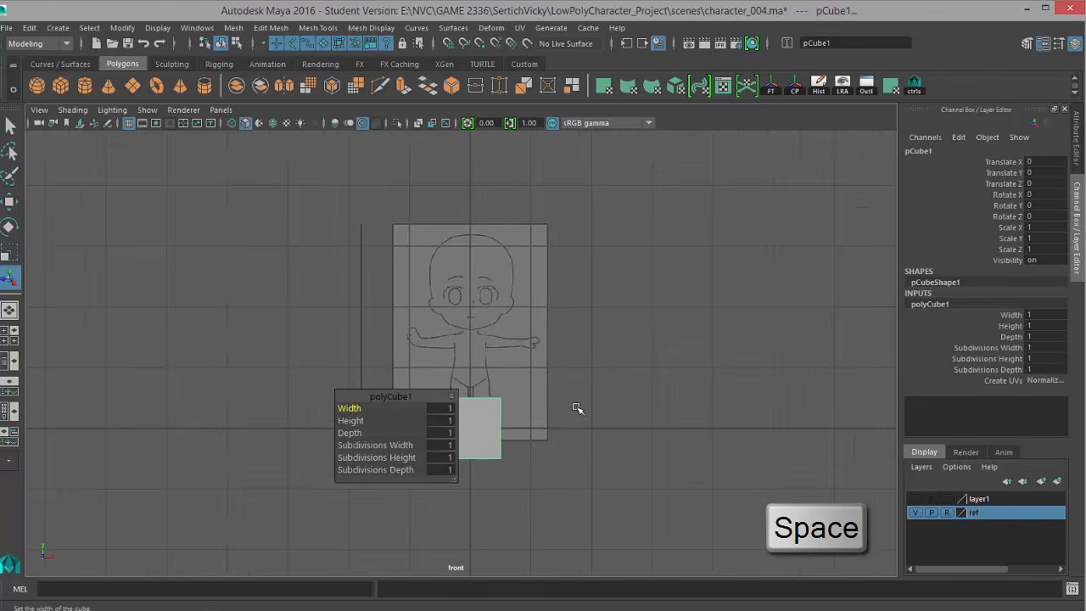
- Move the cube up along Y so its upper face meets the shoulders in the front reference
{"action": "scroll", "coordinate": [577, 408], "scroll_direction": "up", "scroll_amount": 2}
{"action": "key", "text": "w"}
{"action": "left_click_drag", "start_coordinate": [471, 386], "coordinate": [463, 291]}
{"action": "right_click_drag", "start_coordinate": [400, 317], "coordinate": [735, 395], "text": "alt"}
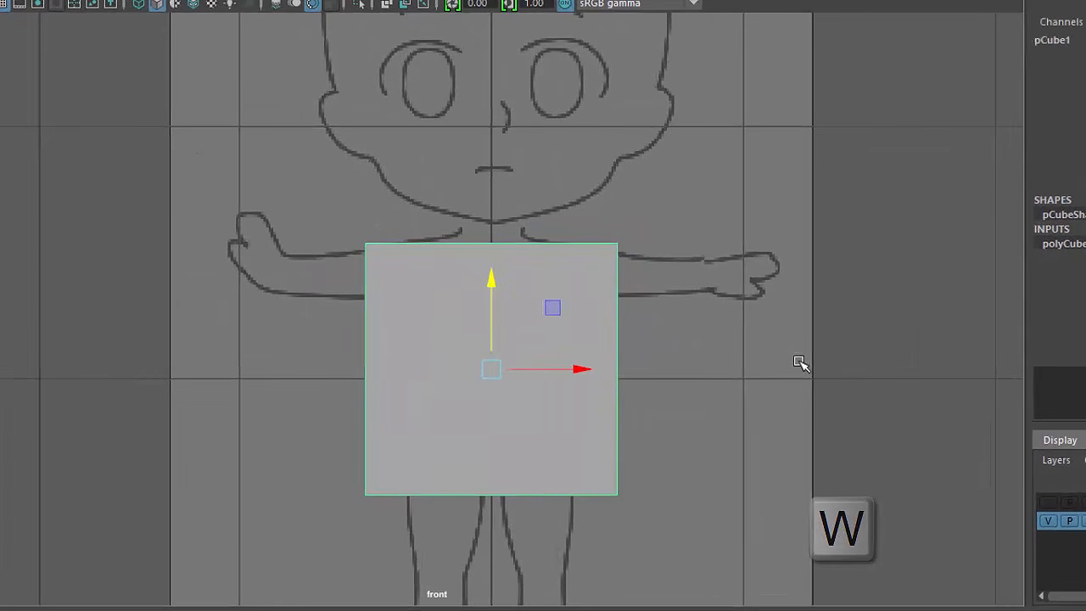
- Show the front view in wireframe and scale the cube narrower along X to match the torso width
{"action": "key", "text": "4"}
{"action": "key", "text": "r"}
{"action": "left_click_drag", "start_coordinate": [576, 370], "coordinate": [530, 375]}
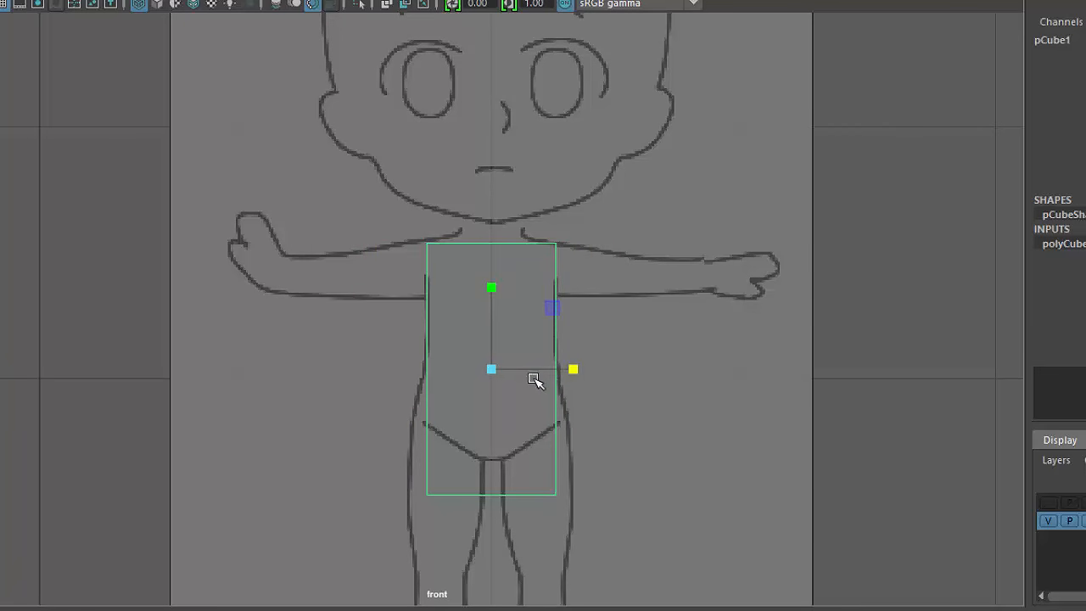
{"action": "key", "text": "w"}
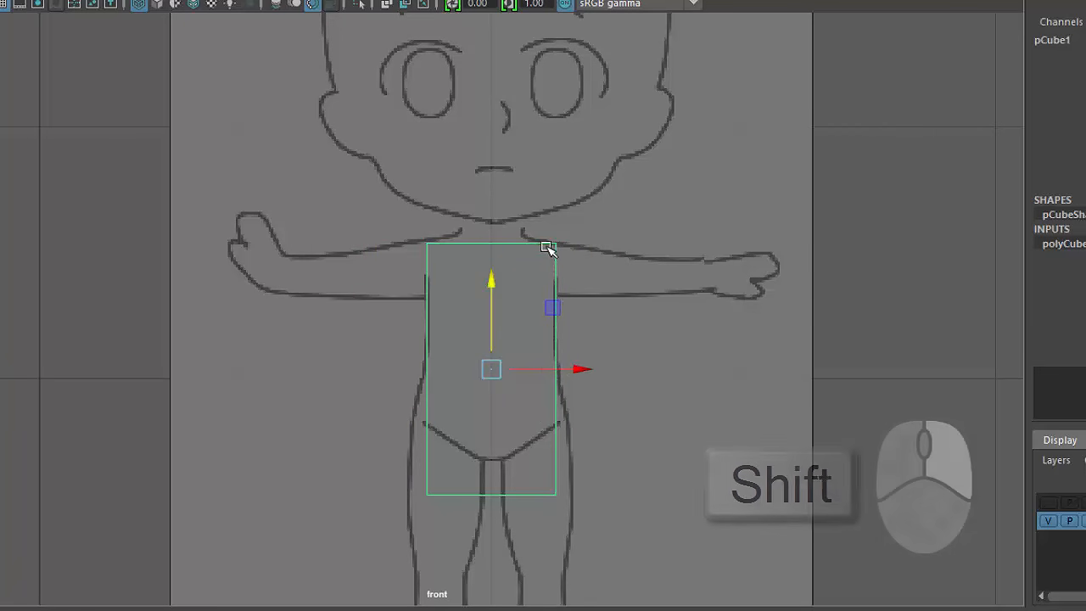
- Insert three horizontal edge loops around the cube at the armpit, waist and hip levels of the front reference
{"action": "right_click_drag", "start_coordinate": [548, 245], "coordinate": [458, 268], "text": "shift"}
{"action": "left_click_drag", "start_coordinate": [558, 308], "coordinate": [559, 301]}
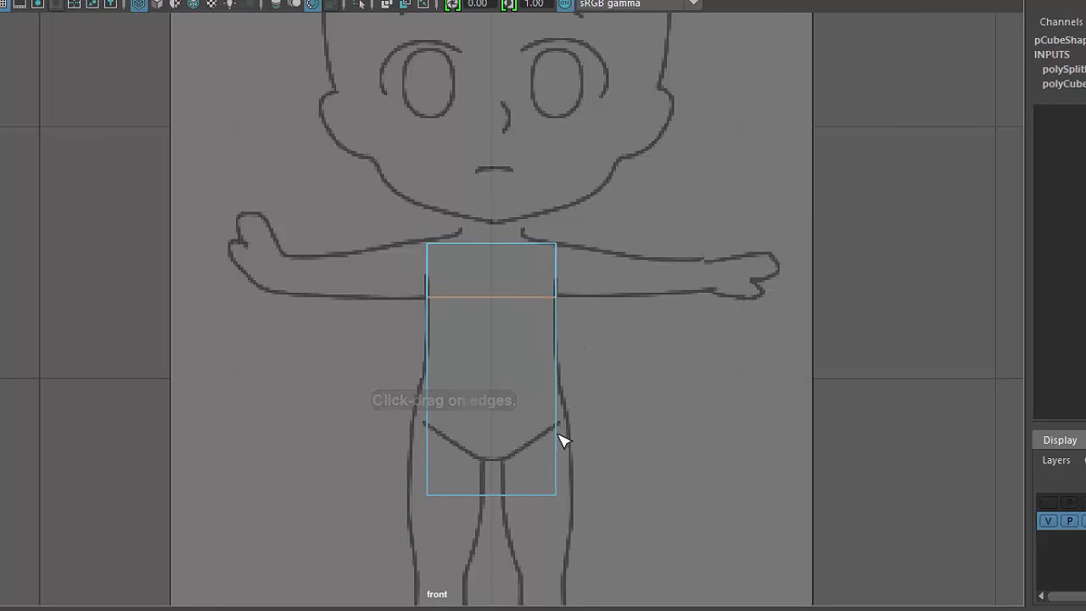
{"action": "left_click_drag", "start_coordinate": [560, 371], "coordinate": [560, 374]}
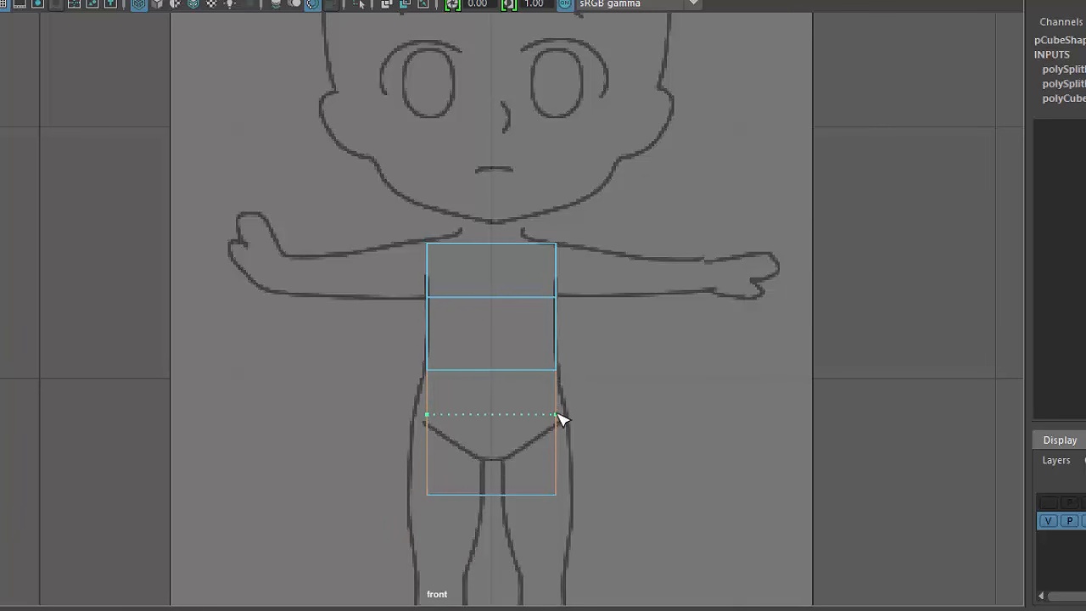
{"action": "left_click_drag", "start_coordinate": [560, 412], "coordinate": [568, 407]}
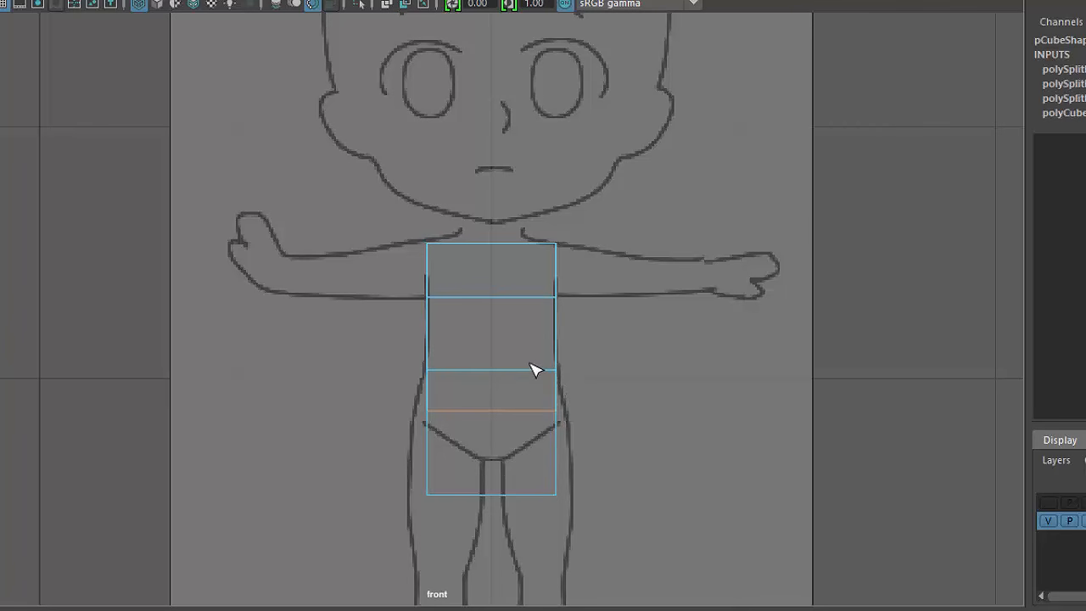
- Raise the cube's lowest vertices to the crotch line and scale them narrower along X to match the gap between the legs
{"action": "key", "text": "w"}
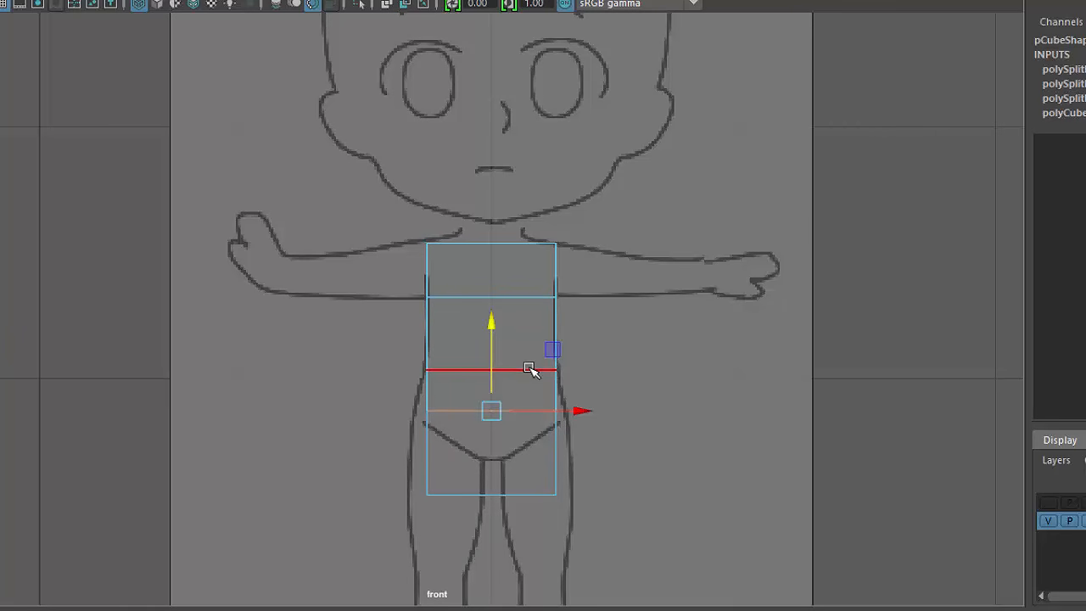
{"action": "right_click_drag", "start_coordinate": [529, 296], "coordinate": [443, 294]}
{"action": "left_click_drag", "start_coordinate": [365, 454], "coordinate": [672, 547]}
{"action": "left_click_drag", "start_coordinate": [494, 433], "coordinate": [500, 400]}
{"action": "key", "text": "r"}
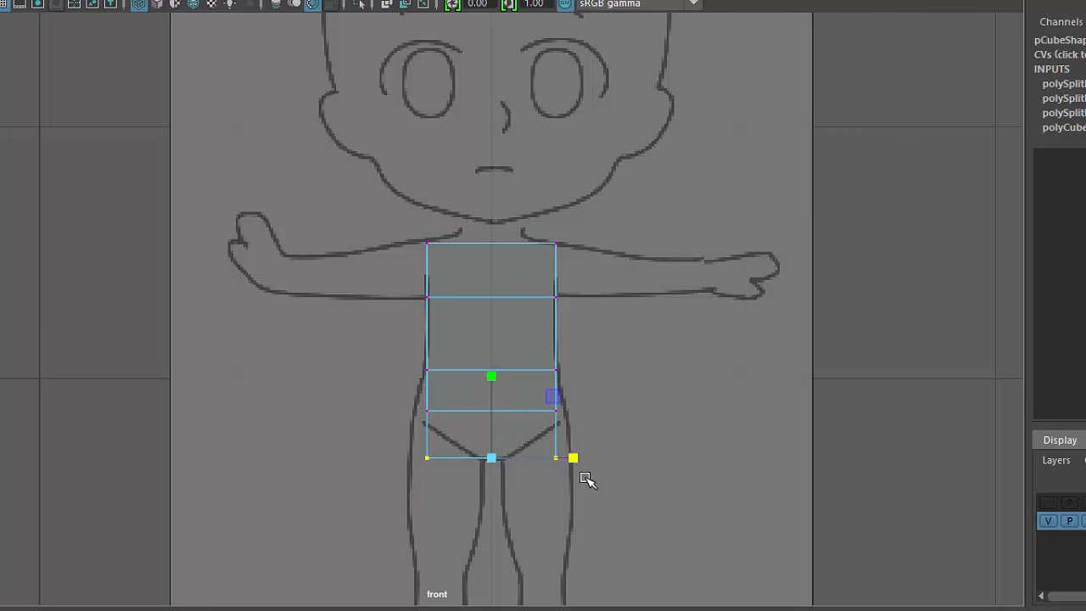
{"action": "left_click_drag", "start_coordinate": [572, 460], "coordinate": [511, 477]}
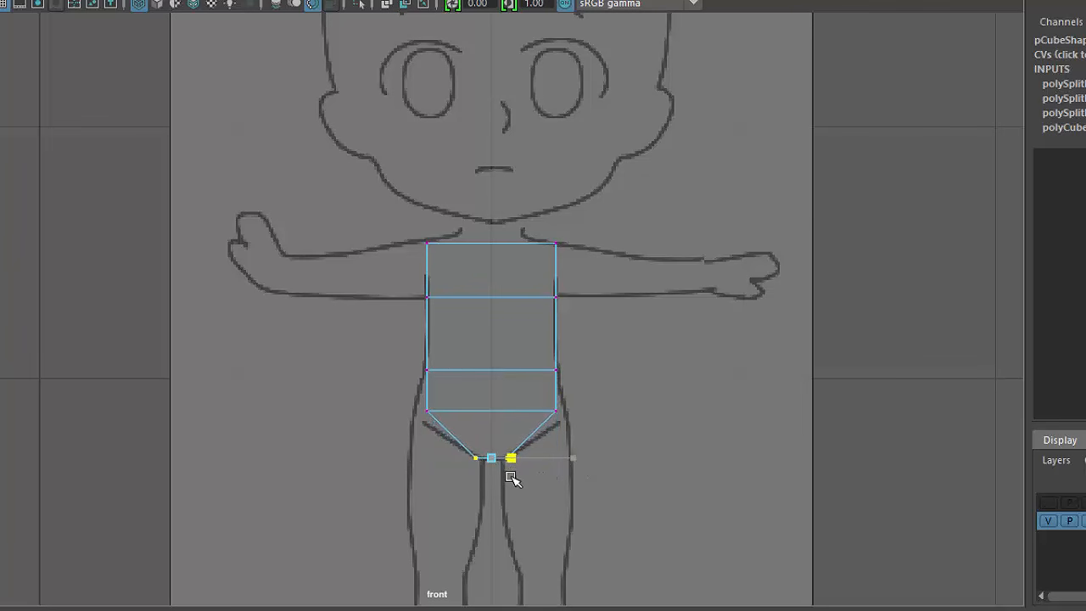
- Scale the hip vertex row wider along X and shift it slightly along Y to fit the hip outline
{"action": "left_click_drag", "start_coordinate": [602, 407], "coordinate": [365, 424]}
{"action": "left_click_drag", "start_coordinate": [575, 414], "coordinate": [589, 416]}
{"action": "key", "text": "w"}
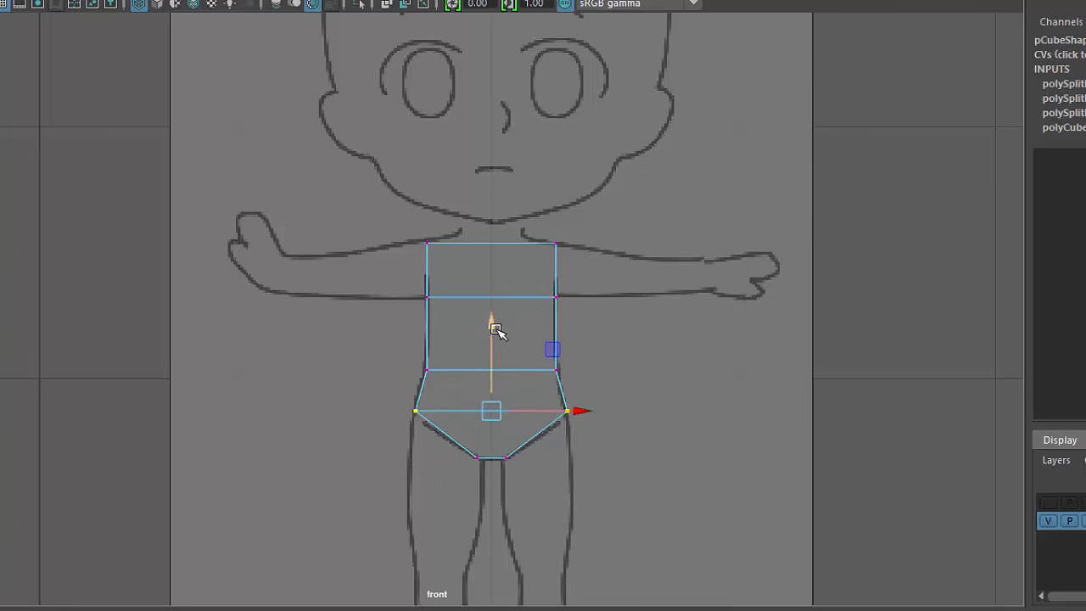
{"action": "left_click_drag", "start_coordinate": [492, 328], "coordinate": [494, 323]}
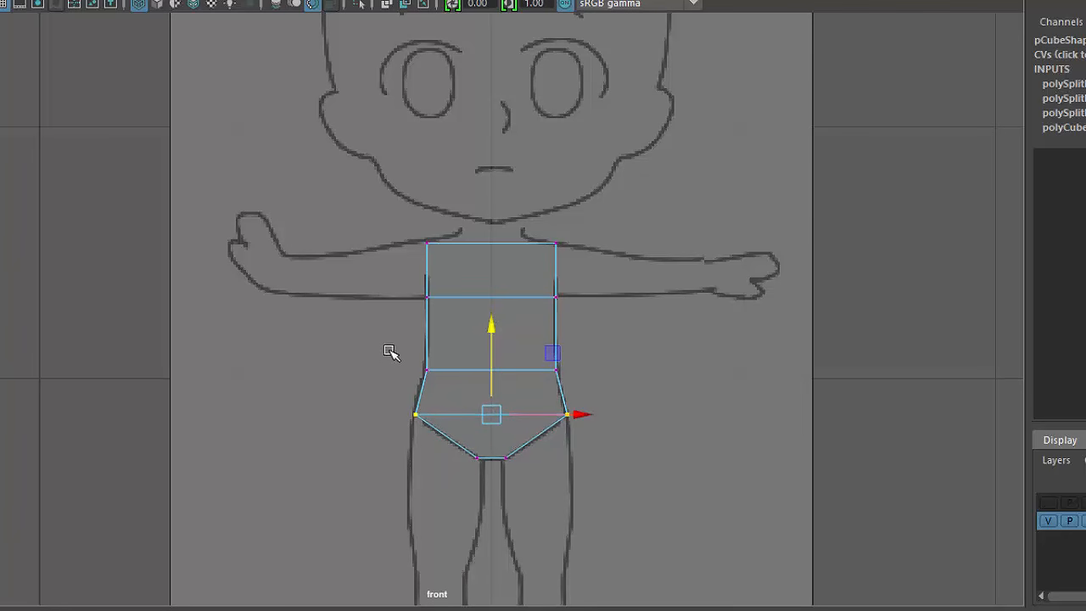
- Scale the waist vertex row wider along X and fine-tune the armpit row's width to follow the torso outline
{"action": "left_click_drag", "start_coordinate": [393, 354], "coordinate": [577, 369]}
{"action": "key", "text": "r"}
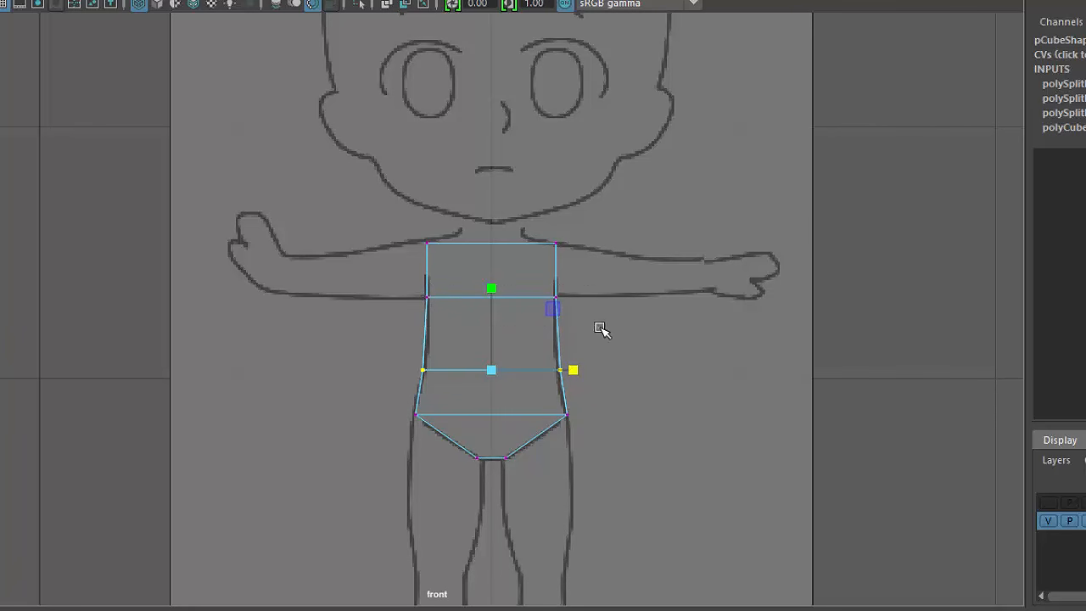
{"action": "key", "text": "Up"}
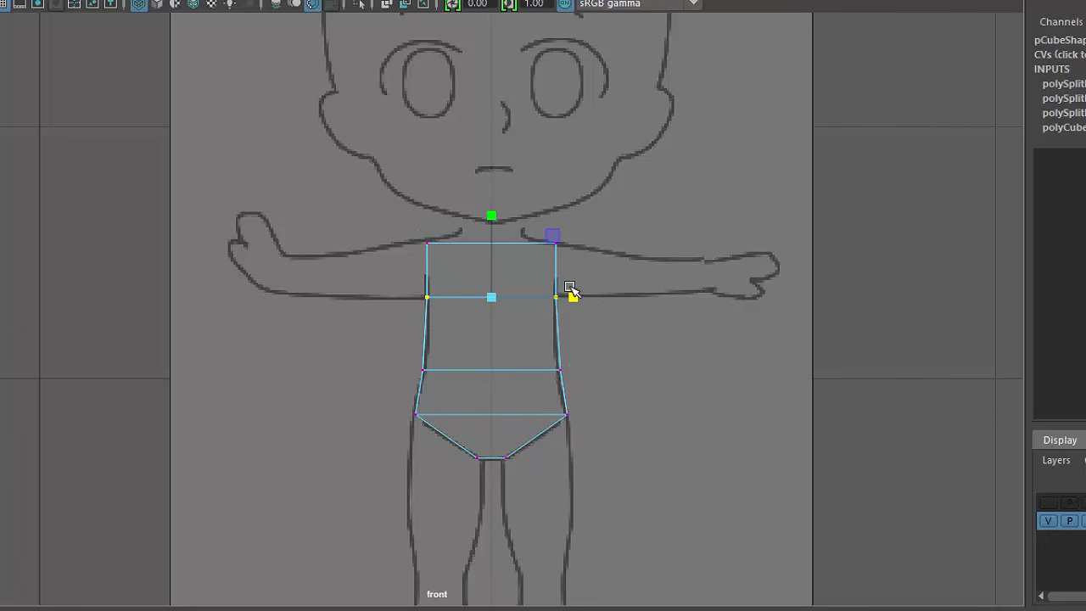
{"action": "left_click_drag", "start_coordinate": [570, 295], "coordinate": [571, 297]}
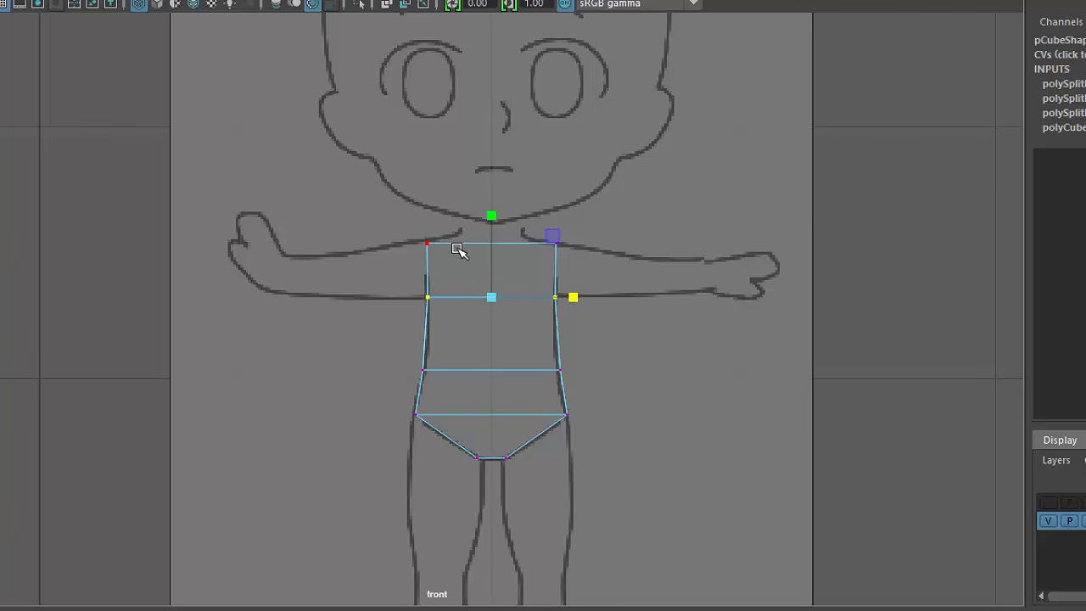
- Select the uppermost vertex row and nudge it along Y to the shoulder line in the front reference
{"action": "left_click_drag", "start_coordinate": [351, 181], "coordinate": [658, 259]}
{"action": "key", "text": "w"}
{"action": "left_click", "coordinate": [495, 158]}
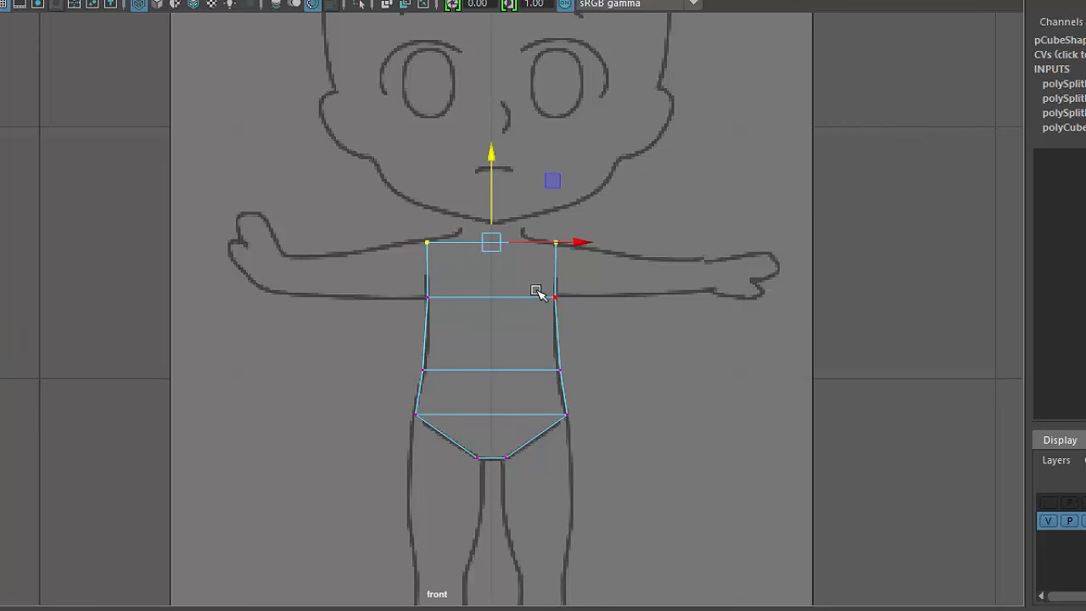
- Show the side view full size and move all the torso's back vertices forward along Z to the back outline
{"action": "key", "text": "space"}
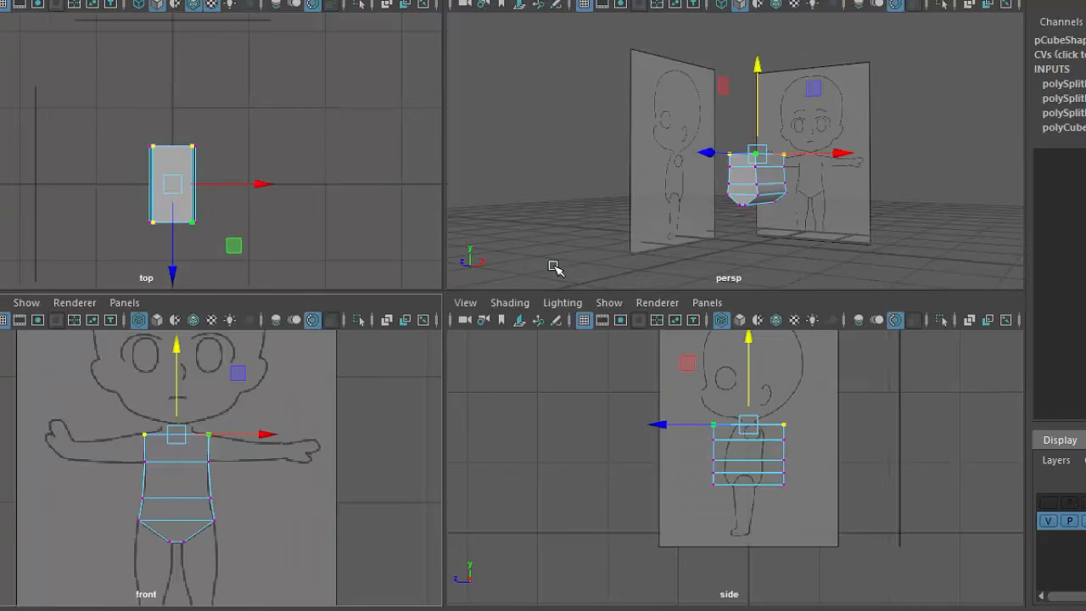
{"action": "left_click_drag", "start_coordinate": [847, 187], "coordinate": [894, 183], "text": "alt"}
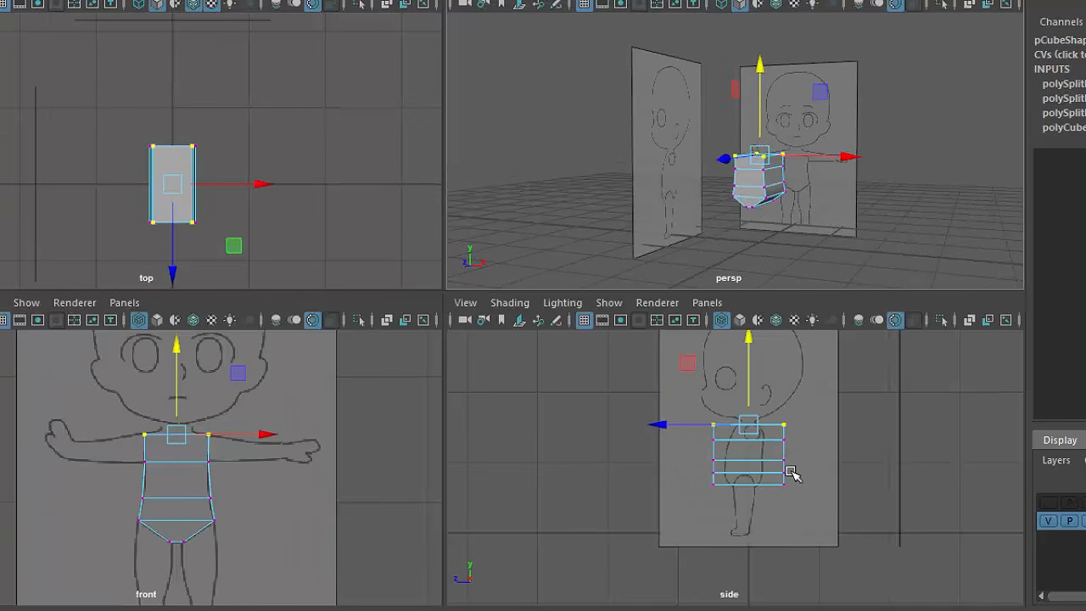
{"action": "key", "text": "space"}
{"action": "scroll", "coordinate": [749, 429], "scroll_direction": "up", "scroll_amount": 3}
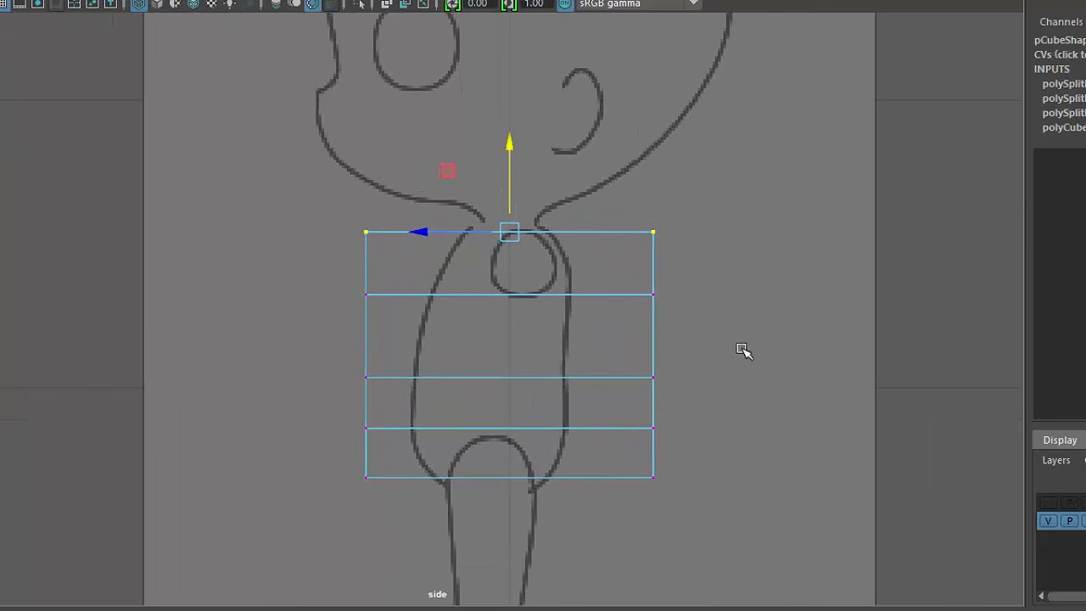
{"action": "left_click_drag", "start_coordinate": [713, 155], "coordinate": [615, 519]}
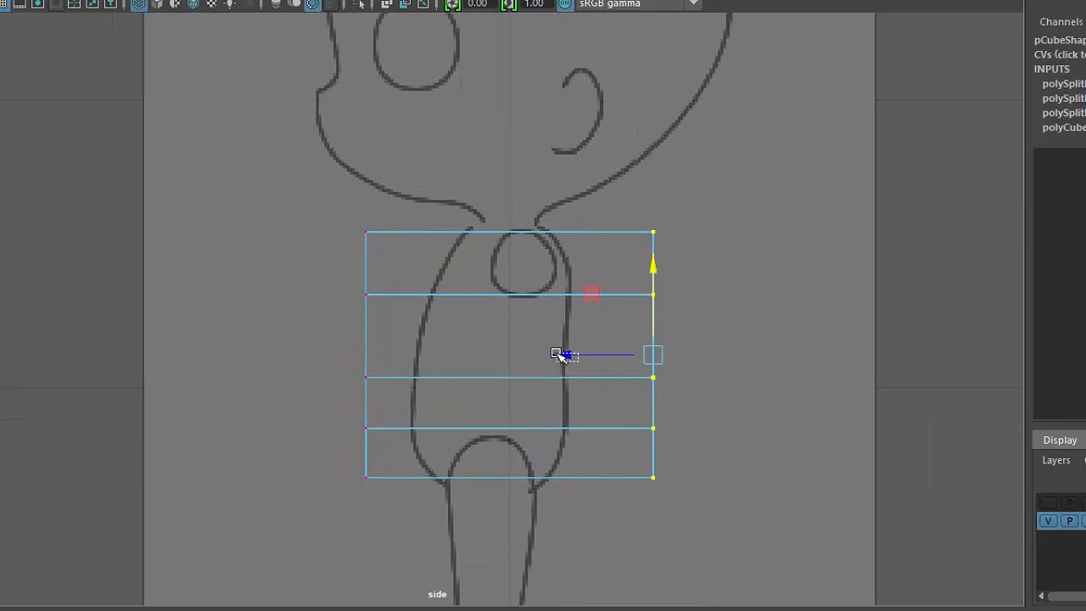
{"action": "left_click_drag", "start_coordinate": [560, 354], "coordinate": [477, 363]}
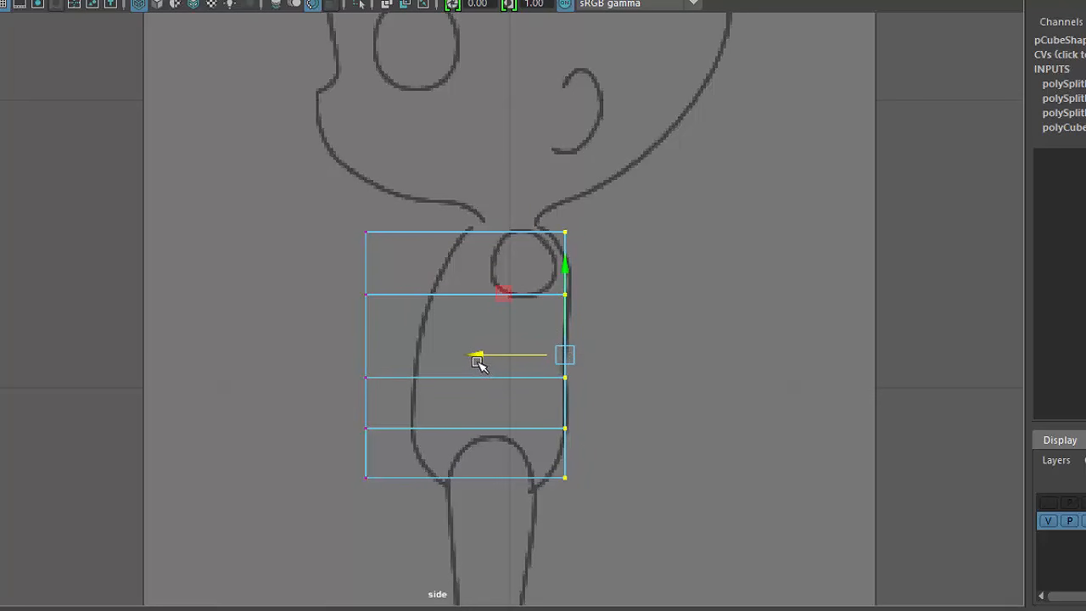
- Move the back vertices at armpit and shoulder level along Z to follow the upper back curve in the side reference
{"action": "left_click_drag", "start_coordinate": [523, 310], "coordinate": [585, 279]}
{"action": "left_click_drag", "start_coordinate": [479, 293], "coordinate": [482, 294]}
{"action": "left_click_drag", "start_coordinate": [528, 213], "coordinate": [611, 253]}
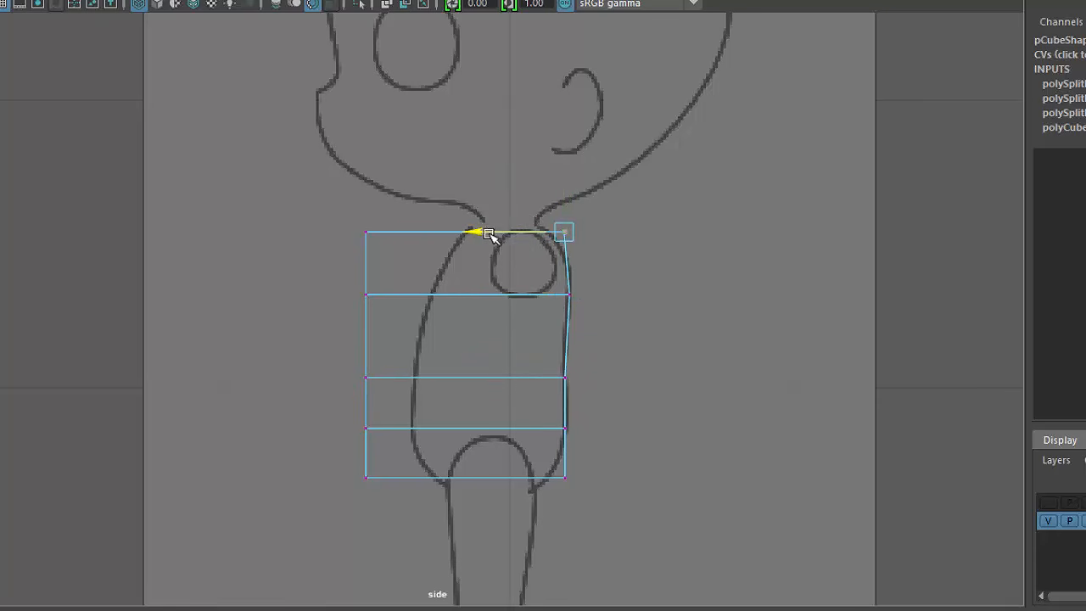
{"action": "left_click_drag", "start_coordinate": [492, 240], "coordinate": [480, 236]}
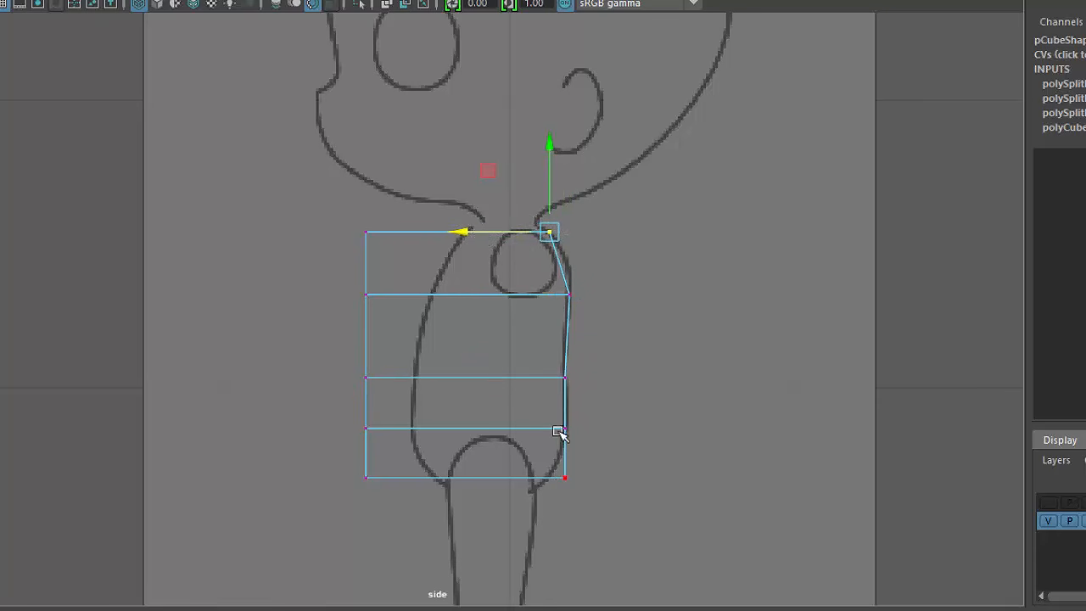
- Adjust the back hip vertices along Z and move the lowest back vertices forward to match the buttock curve
{"action": "left_click_drag", "start_coordinate": [592, 445], "coordinate": [592, 445]}
{"action": "left_click_drag", "start_coordinate": [477, 427], "coordinate": [479, 428]}
{"action": "left_click", "coordinate": [524, 440]}
{"action": "left_click_drag", "start_coordinate": [515, 461], "coordinate": [657, 515]}
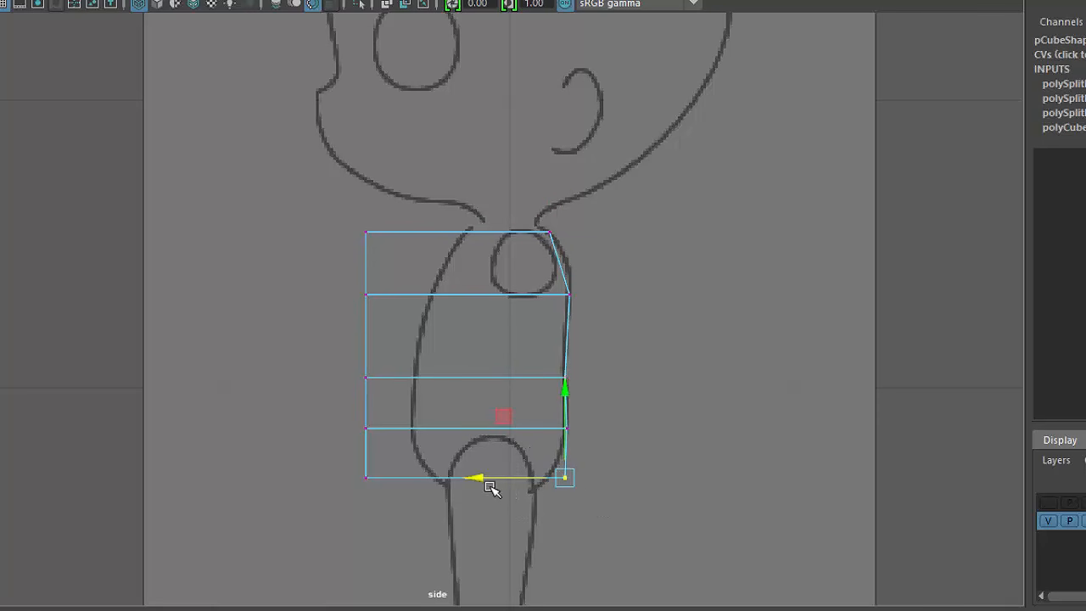
{"action": "left_click_drag", "start_coordinate": [492, 483], "coordinate": [456, 471]}
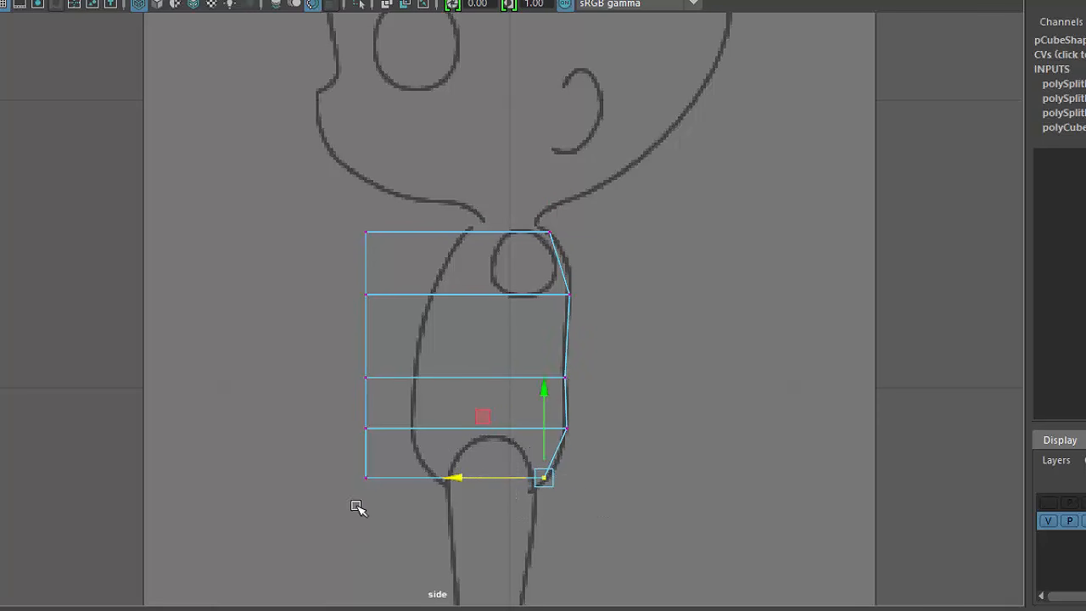
- Move the lowest front vertices back to the top of the leg and the remaining front vertices back to the belly outline
{"action": "left_click", "coordinate": [366, 475]}
{"action": "left_click_drag", "start_coordinate": [312, 482], "coordinate": [390, 483]}
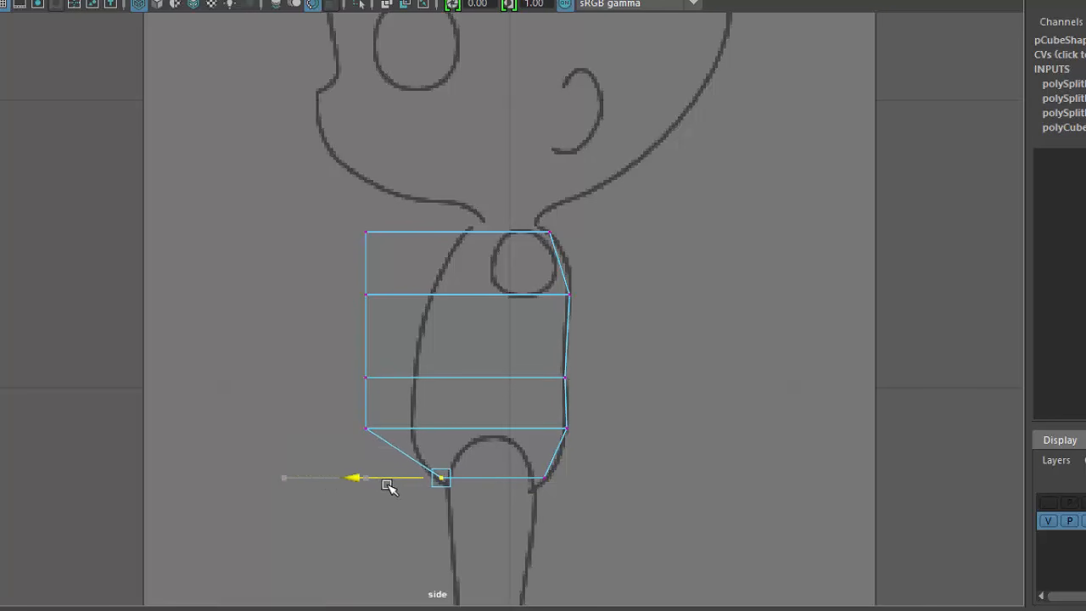
{"action": "left_click_drag", "start_coordinate": [340, 229], "coordinate": [404, 450]}
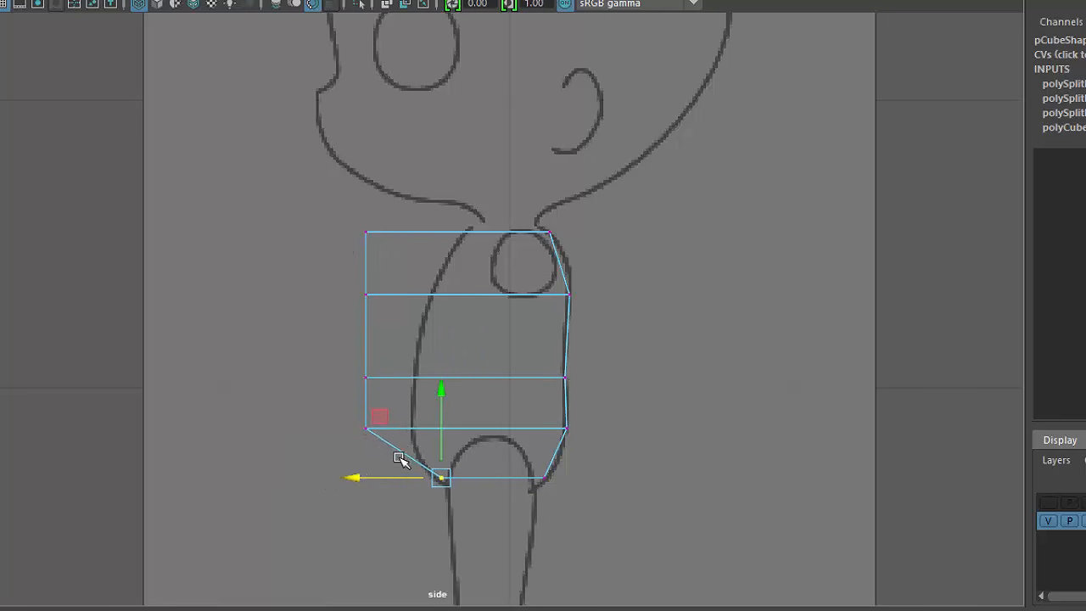
{"action": "left_click_drag", "start_coordinate": [304, 332], "coordinate": [350, 331]}
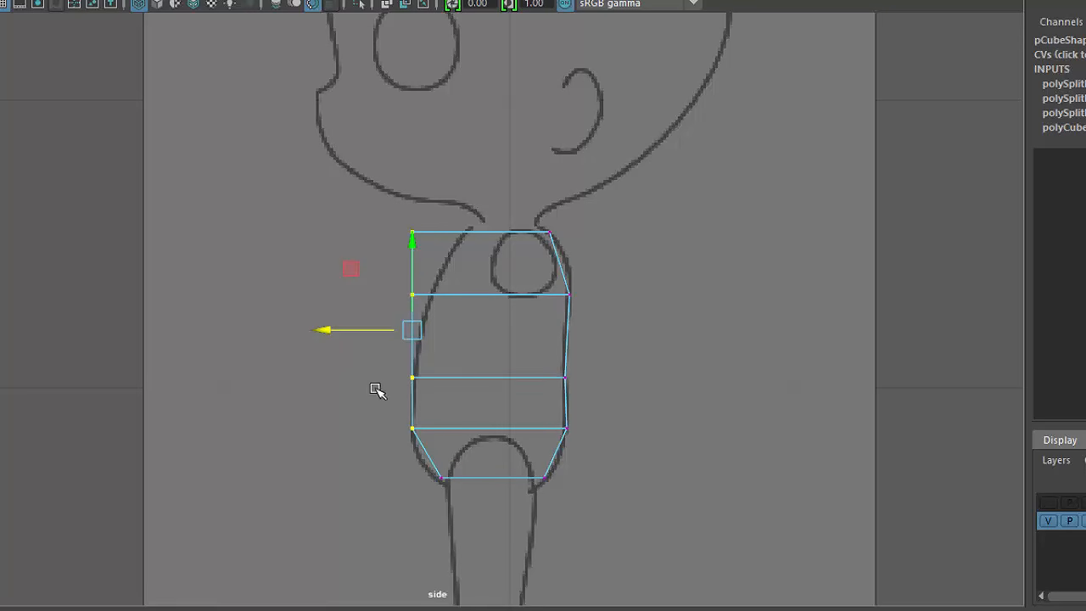
- Move the front vertices at shoulder, armpit and hip level along Z to follow the chest and belly curve
{"action": "left_click_drag", "start_coordinate": [390, 215], "coordinate": [454, 250]}
{"action": "left_click_drag", "start_coordinate": [322, 230], "coordinate": [381, 231]}
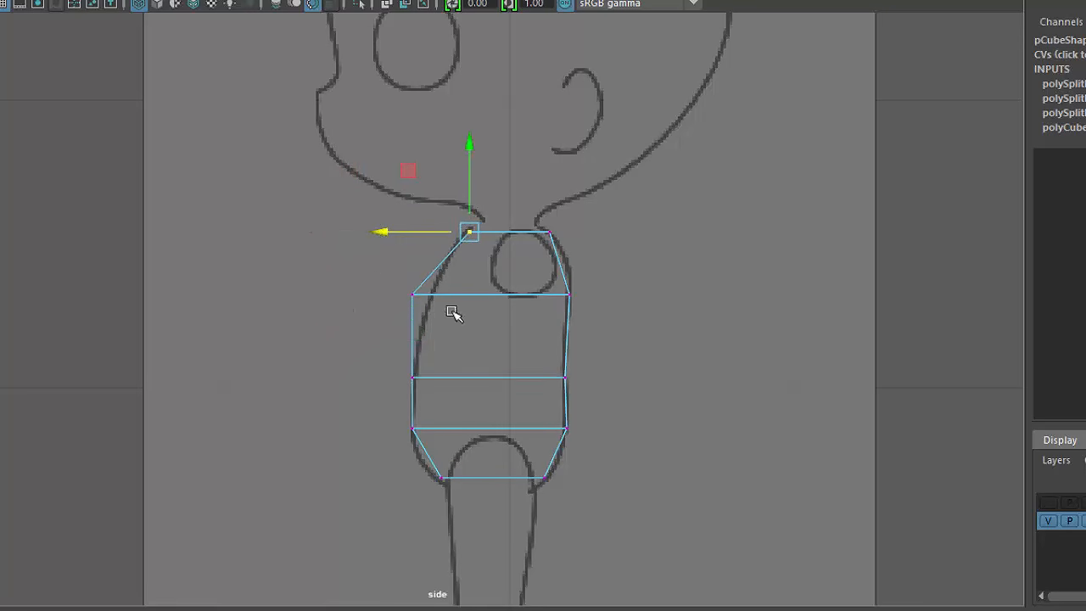
{"action": "left_click", "coordinate": [412, 294]}
{"action": "left_click_drag", "start_coordinate": [339, 294], "coordinate": [358, 294]}
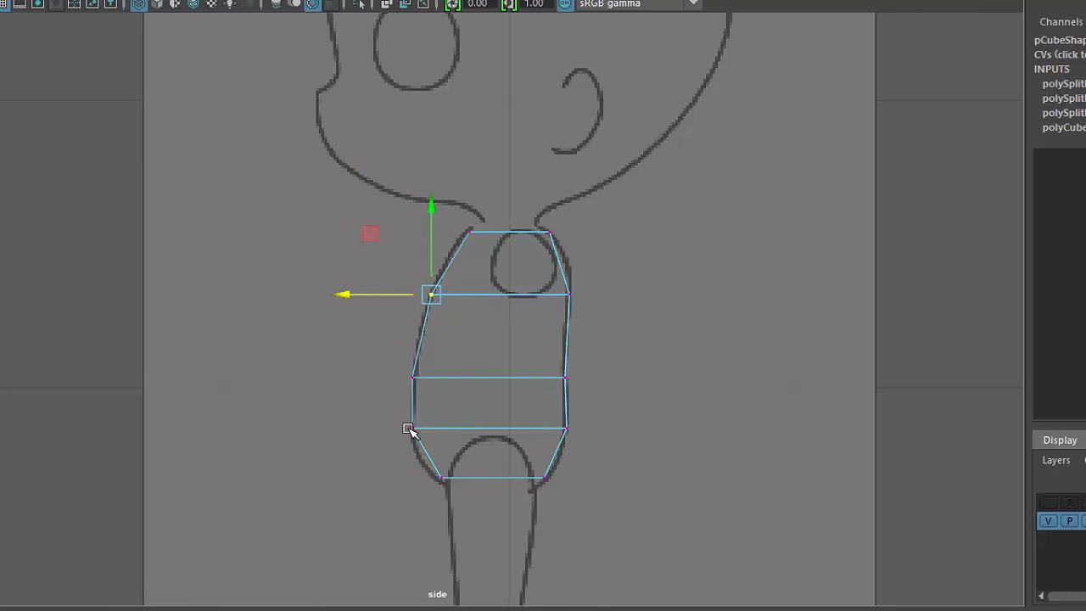
{"action": "left_click_drag", "start_coordinate": [435, 389], "coordinate": [436, 391]}
{"action": "left_click_drag", "start_coordinate": [395, 421], "coordinate": [437, 447]}
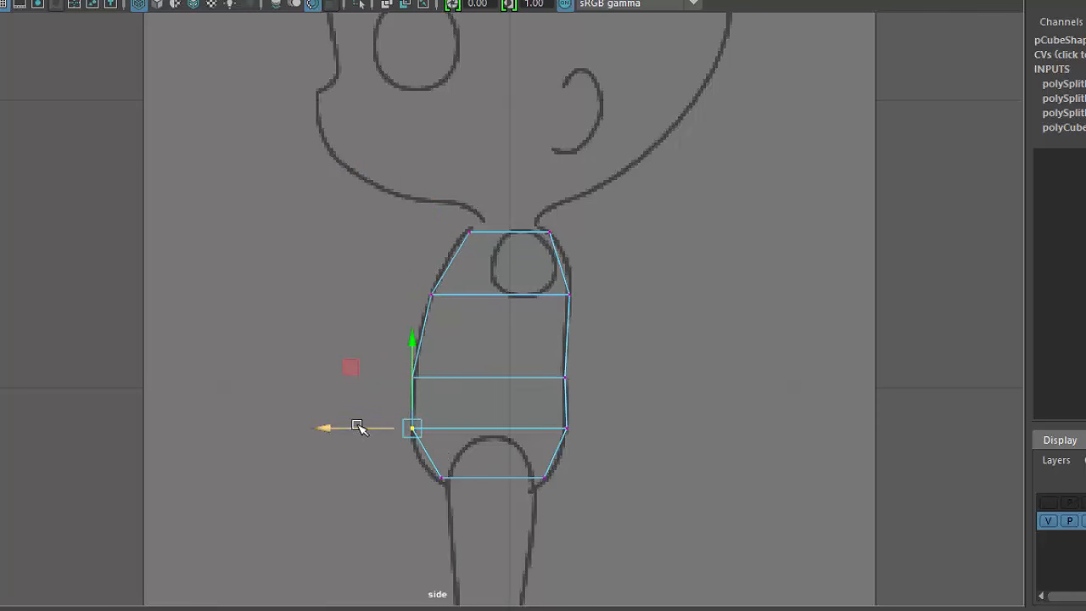
{"action": "left_click_drag", "start_coordinate": [356, 428], "coordinate": [349, 430]}
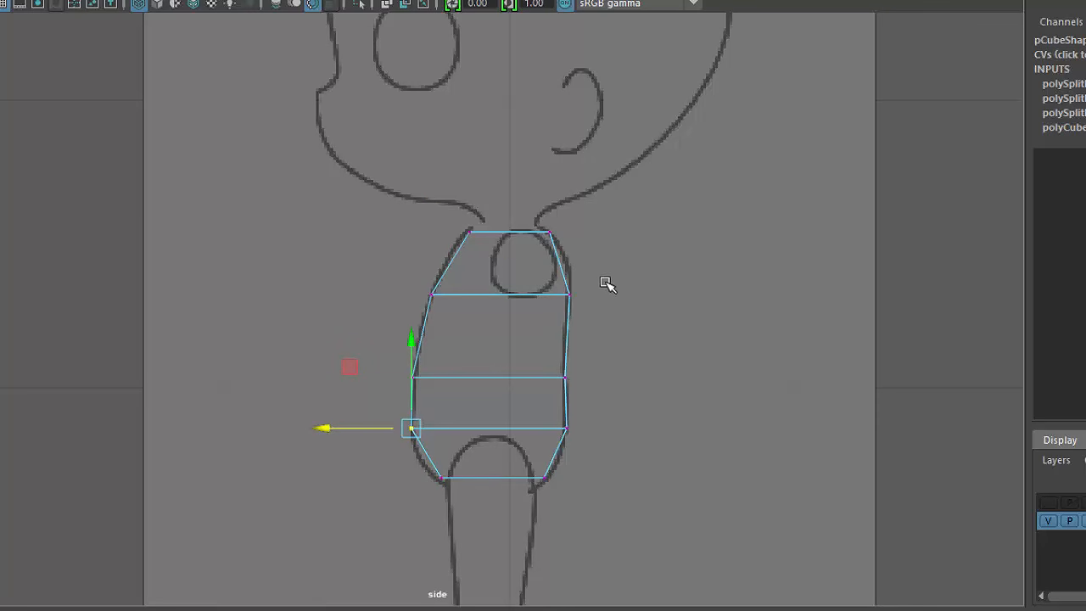
- Return to the four-view layout and scale the torso's uppermost vertices narrower along X in the front view
{"action": "key", "text": "space"}
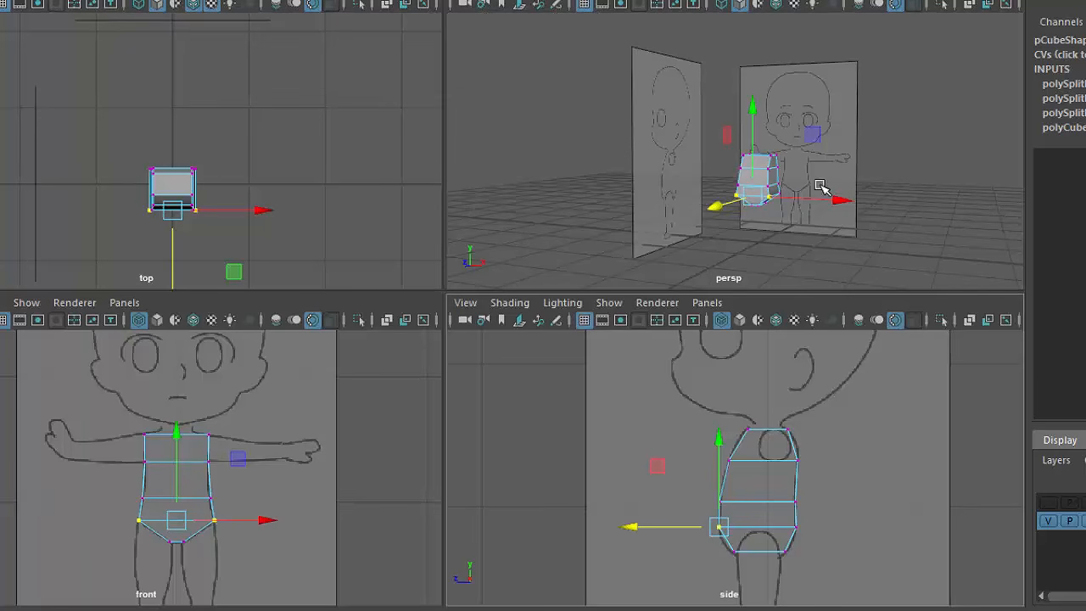
{"action": "left_click_drag", "start_coordinate": [789, 200], "coordinate": [833, 232], "text": "alt"}
{"action": "left_click_drag", "start_coordinate": [131, 425], "coordinate": [260, 421]}
{"action": "scroll", "coordinate": [238, 445], "scroll_direction": "up", "scroll_amount": 3}
{"action": "key", "text": "r"}
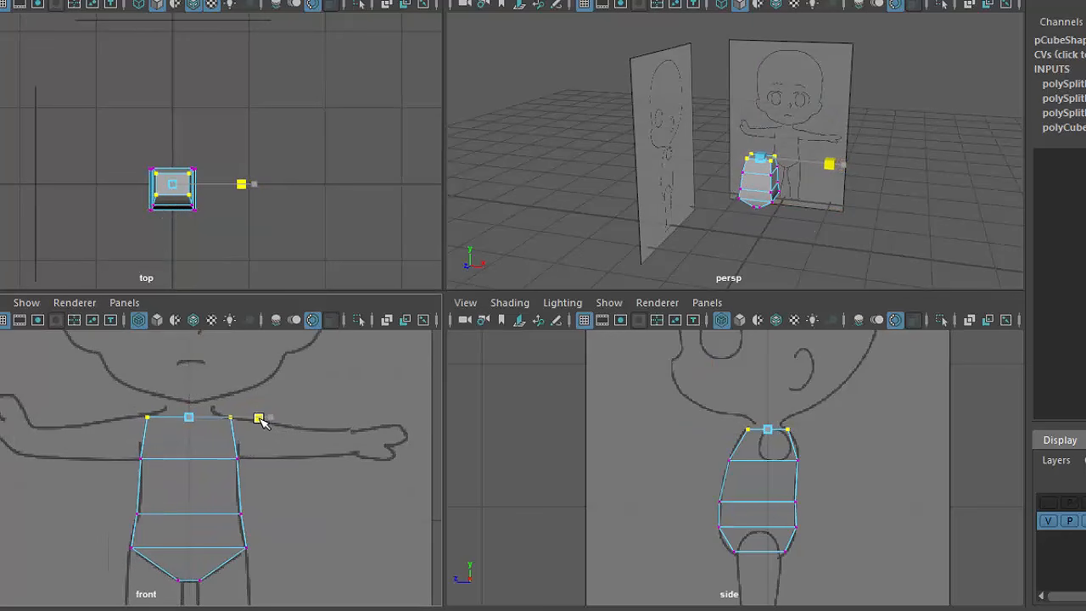
- Switch the torso to object mode, inspect its smoothed preview from several angles in perspective, and restore the unsmoothed display
{"action": "key", "text": "w"}
{"action": "left_click_drag", "start_coordinate": [738, 174], "coordinate": [784, 182], "text": "alt"}
{"action": "right_click_drag", "start_coordinate": [784, 182], "coordinate": [817, 243], "text": "alt"}
{"action": "left_click_drag", "start_coordinate": [817, 243], "coordinate": [755, 220], "text": "alt"}
{"action": "right_click_drag", "start_coordinate": [756, 220], "coordinate": [851, 121]}
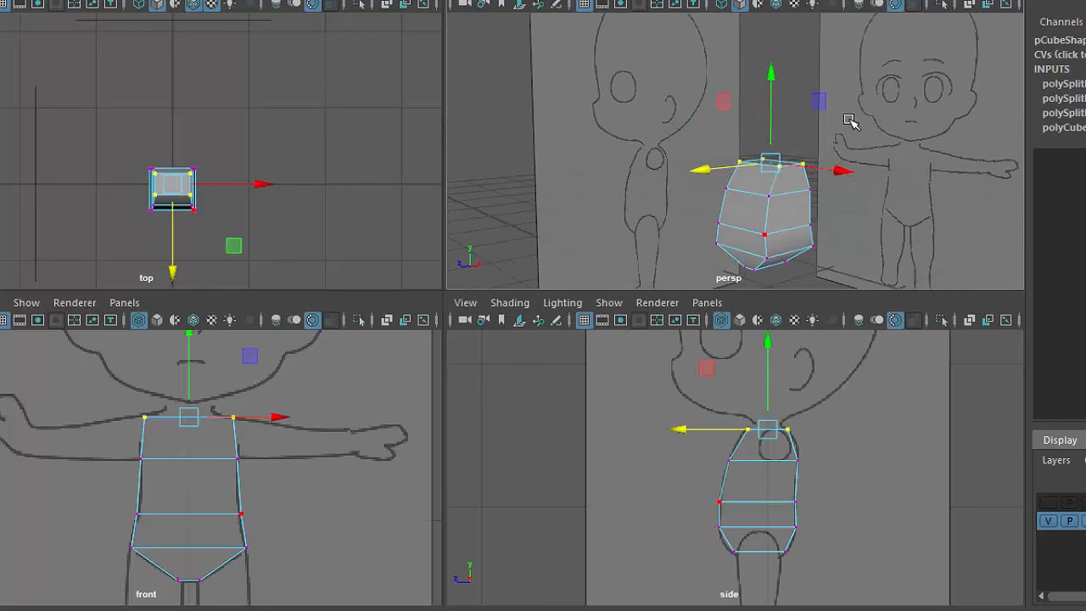
{"action": "left_click_drag", "start_coordinate": [802, 244], "coordinate": [800, 172], "text": "alt"}
{"action": "key", "text": "3"}
{"action": "left_click", "coordinate": [793, 226]}
{"action": "left_click_drag", "start_coordinate": [792, 226], "coordinate": [788, 114], "text": "alt"}
{"action": "left_click", "coordinate": [788, 116]}
{"action": "left_click_drag", "start_coordinate": [828, 206], "coordinate": [819, 155], "text": "alt"}
{"action": "key", "text": "1"}
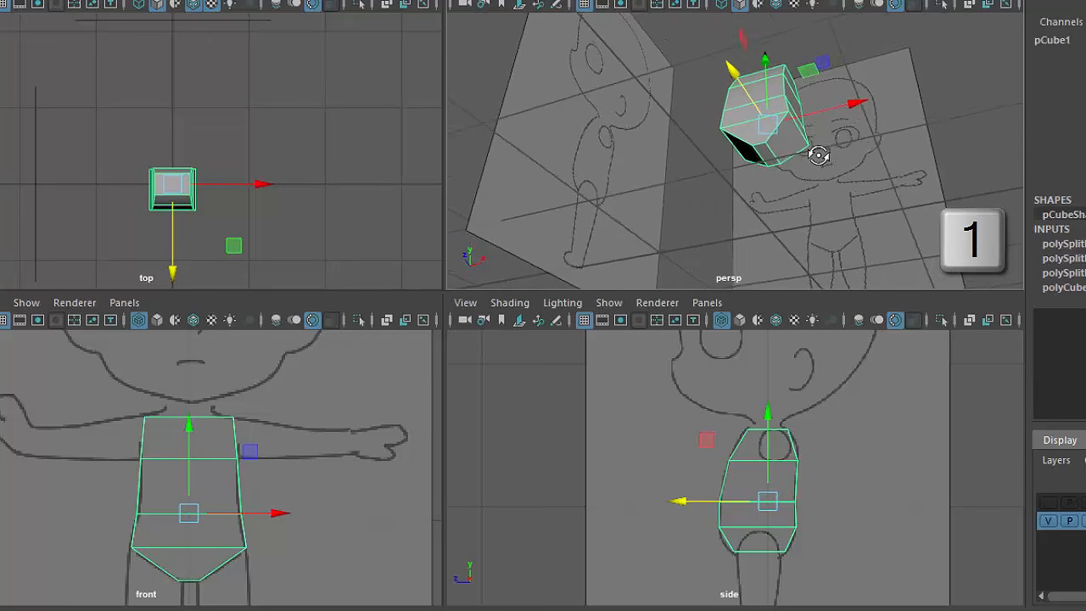
- Extrude the two slanted faces on the underside of the torso with a Local Translate Z of 0.0151
{"action": "right_click_drag", "start_coordinate": [784, 127], "coordinate": [780, 173]}
{"action": "left_click", "coordinate": [771, 166]}
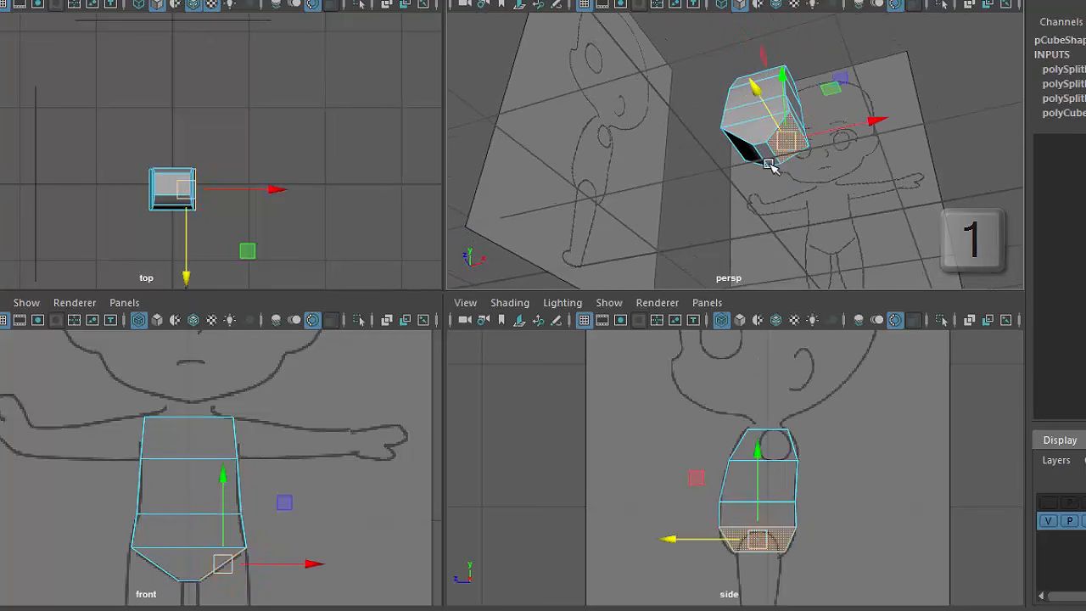
{"action": "left_click_drag", "start_coordinate": [768, 164], "coordinate": [803, 185], "text": "alt"}
{"action": "left_click", "coordinate": [766, 160], "text": "shift"}
{"action": "left_click_drag", "start_coordinate": [928, 136], "coordinate": [836, 151], "text": "alt"}
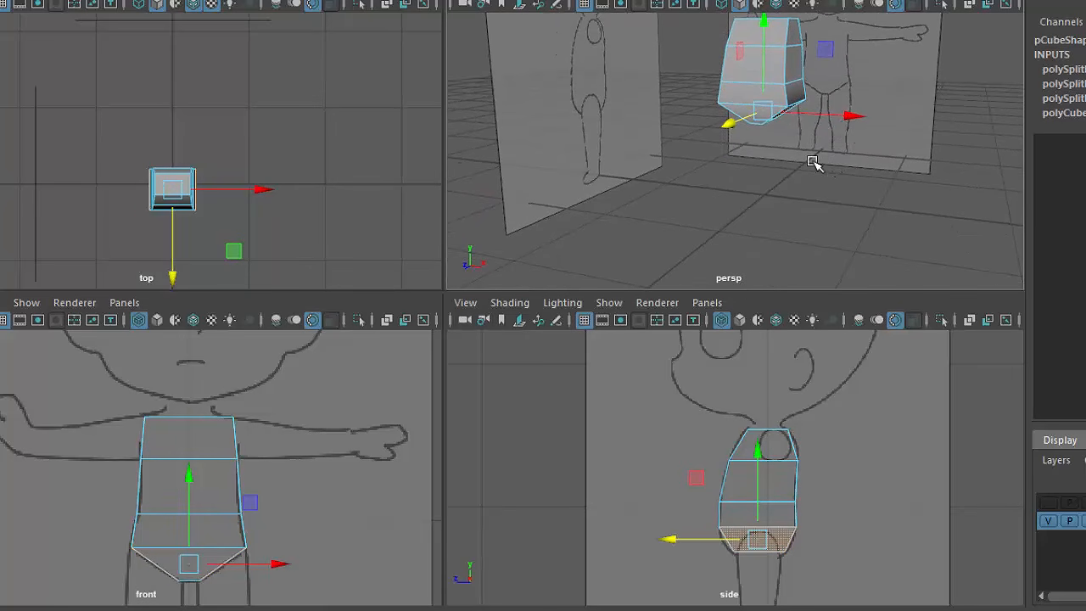
{"action": "key", "text": "ctrl+e"}
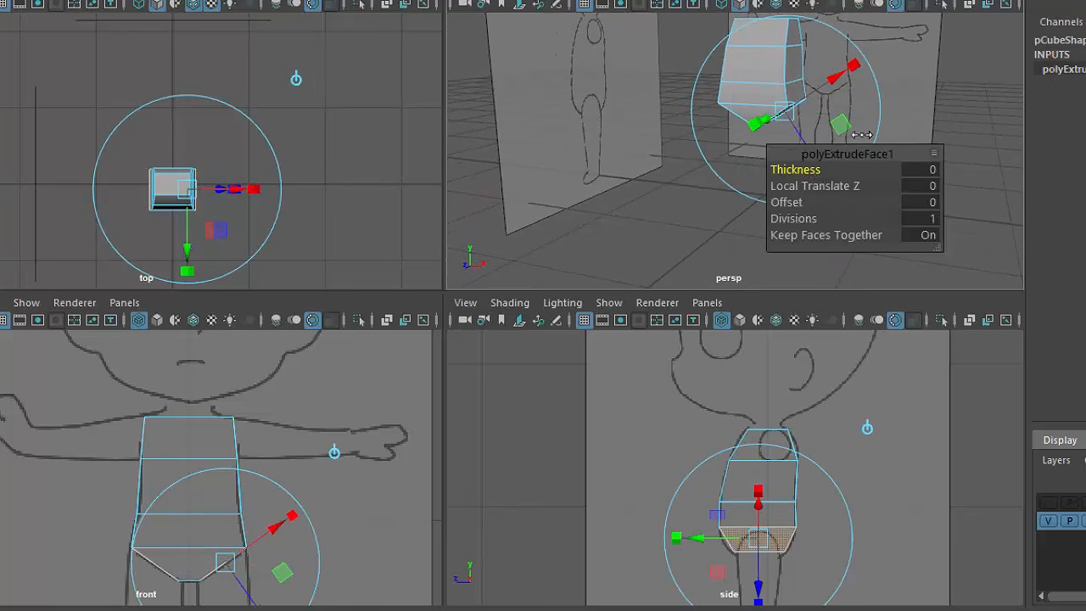
{"action": "left_click_drag", "start_coordinate": [847, 150], "coordinate": [908, 180]}
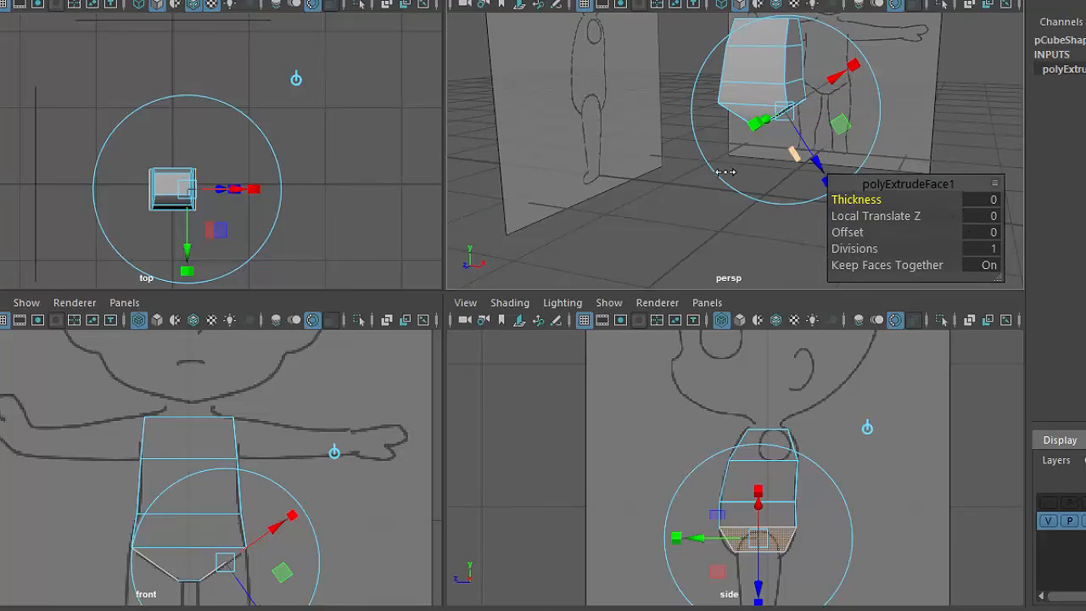
{"action": "left_click_drag", "start_coordinate": [726, 173], "coordinate": [746, 173], "text": "alt"}
{"action": "key", "text": "space"}
{"action": "left_click_drag", "start_coordinate": [743, 240], "coordinate": [703, 229], "text": "alt"}
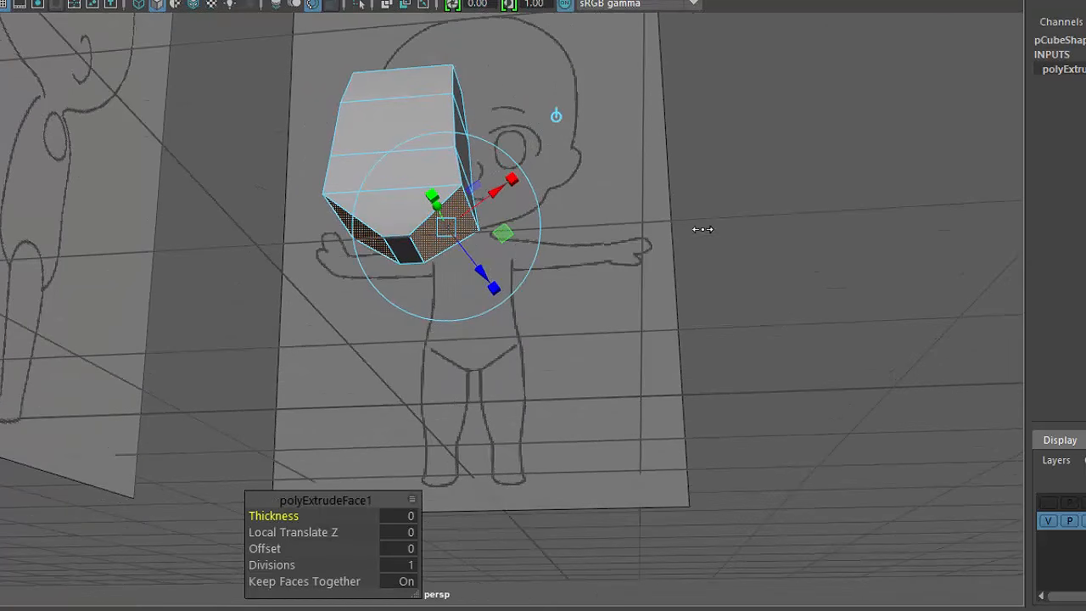
{"action": "left_click_drag", "start_coordinate": [473, 268], "coordinate": [480, 273]}
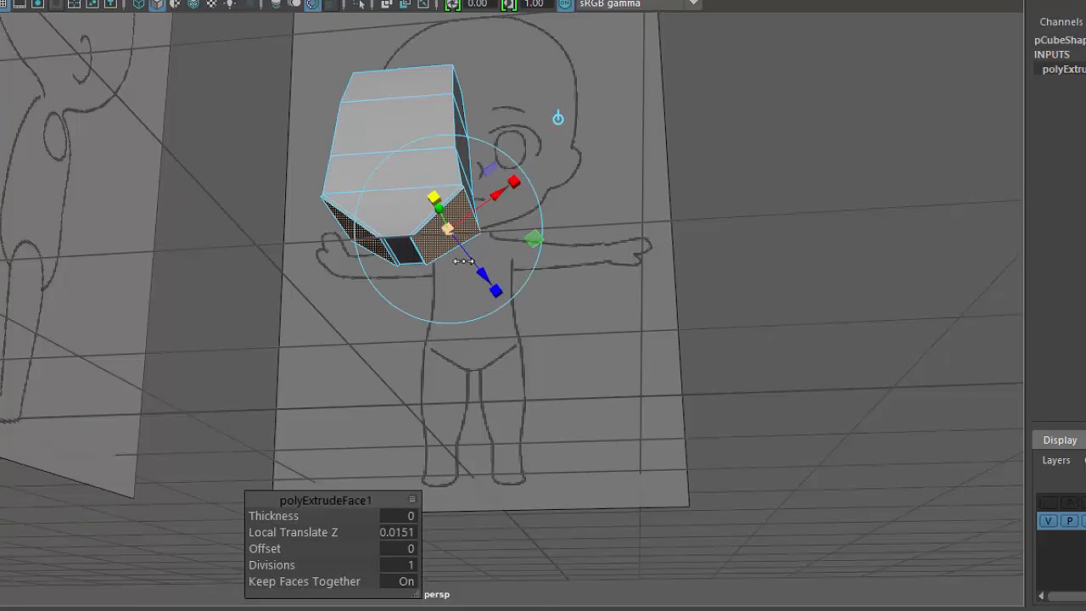
- Scale the extruded hip faces inward to leave a thin border around each leg opening
{"action": "left_click_drag", "start_coordinate": [486, 205], "coordinate": [418, 231], "text": "alt"}
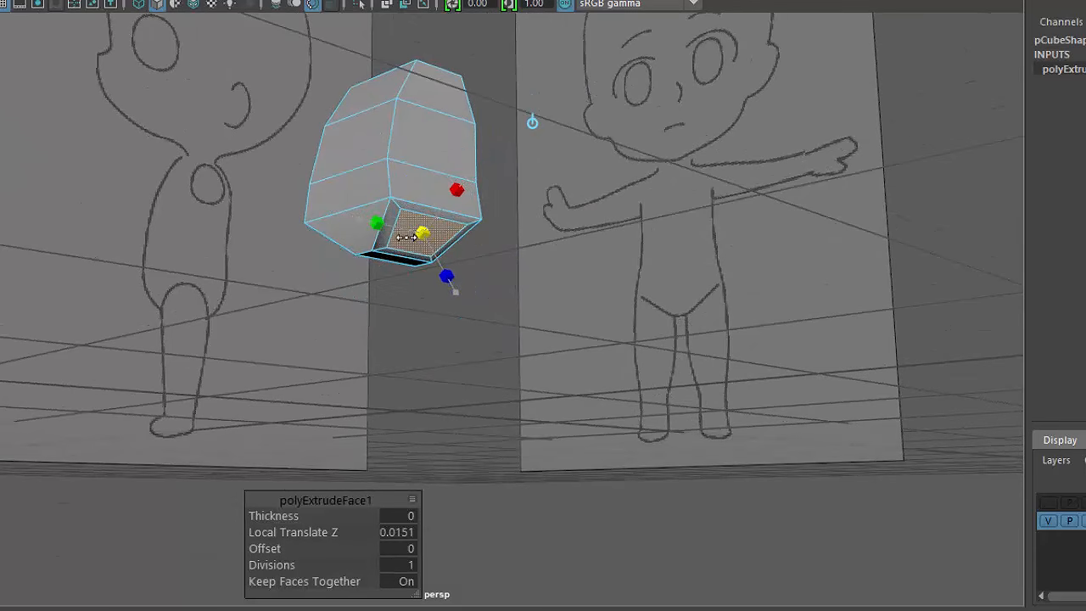
{"action": "left_click_drag", "start_coordinate": [453, 288], "coordinate": [421, 238], "text": "alt"}
{"action": "left_click_drag", "start_coordinate": [433, 288], "coordinate": [481, 280], "text": "alt"}
{"action": "mouse_move", "coordinate": [481, 288]}
{"action": "left_mouse_down", "text": "alt"}
{"action": "mouse_move", "coordinate": [537, 277]}
{"action": "mouse_move", "coordinate": [476, 307]}
{"action": "mouse_move", "coordinate": [473, 326]}
{"action": "mouse_move", "coordinate": [507, 315]}
{"action": "left_mouse_up", "text": "alt"}
{"action": "key", "text": "q"}
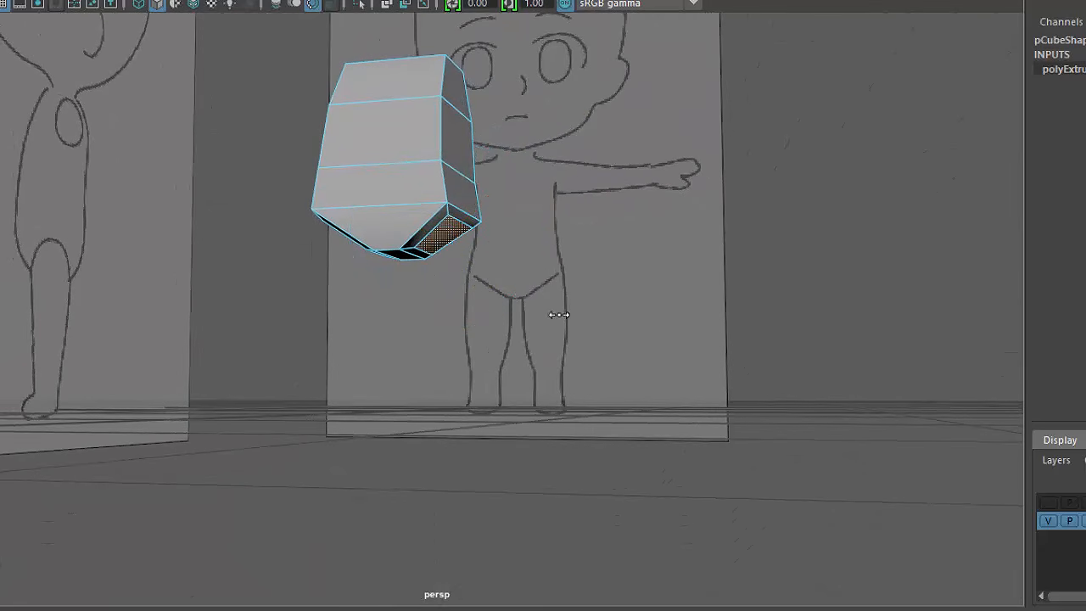
- Extrude the inset hip faces again with a Local Translate Z of about 0.729 to form the legs
{"action": "right_click_drag", "start_coordinate": [758, 176], "coordinate": [759, 194], "text": "shift"}
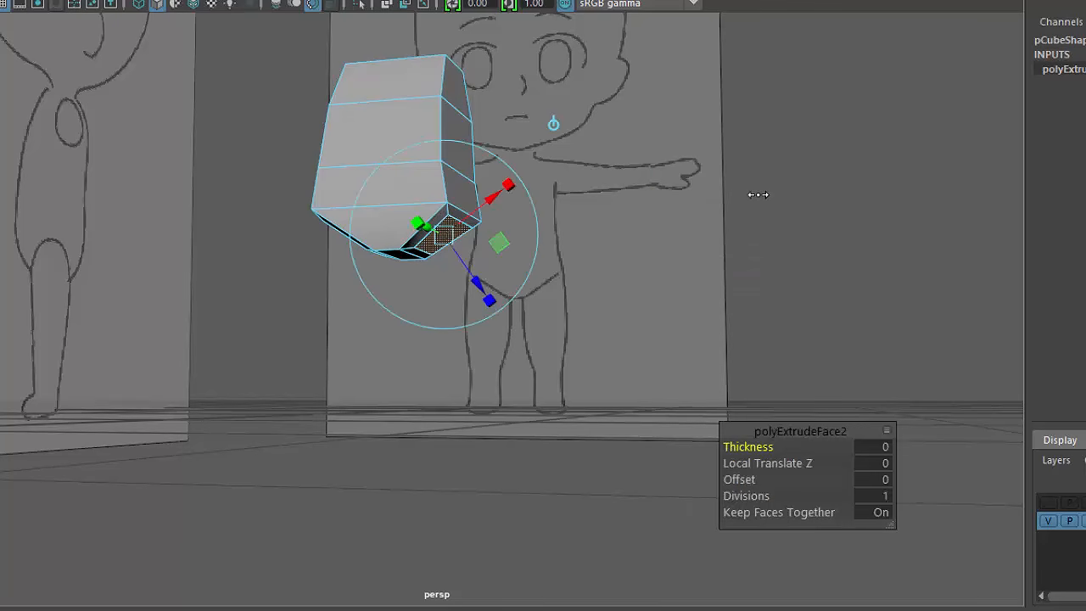
{"action": "left_click_drag", "start_coordinate": [475, 277], "coordinate": [559, 432]}
{"action": "key", "text": "space"}
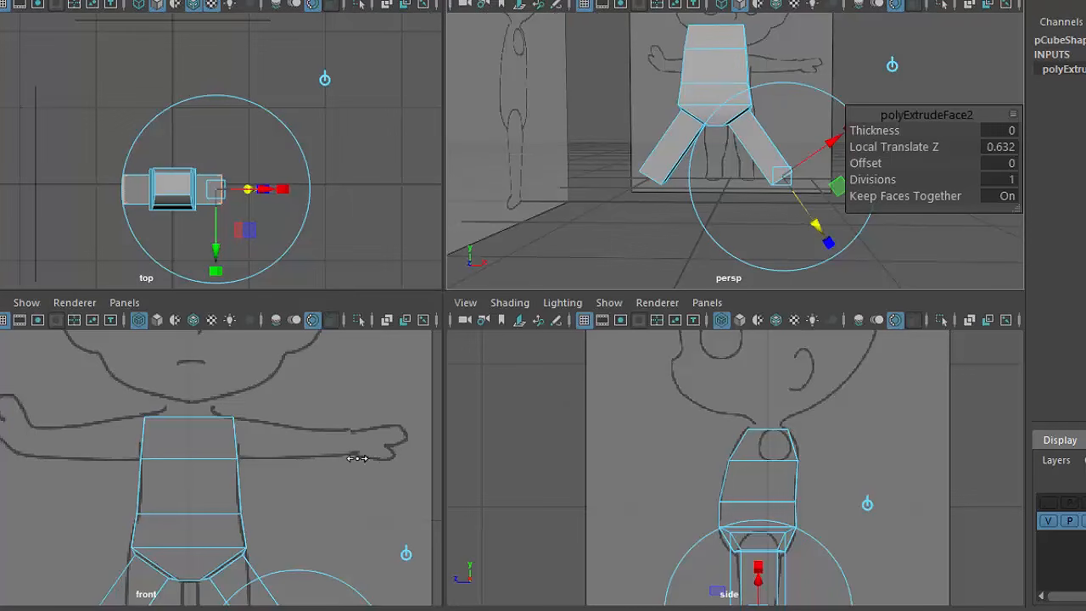
{"action": "right_click_drag", "start_coordinate": [222, 553], "coordinate": [334, 504], "text": "alt"}
{"action": "middle_click_drag", "start_coordinate": [135, 390], "coordinate": [141, 425], "text": "alt"}
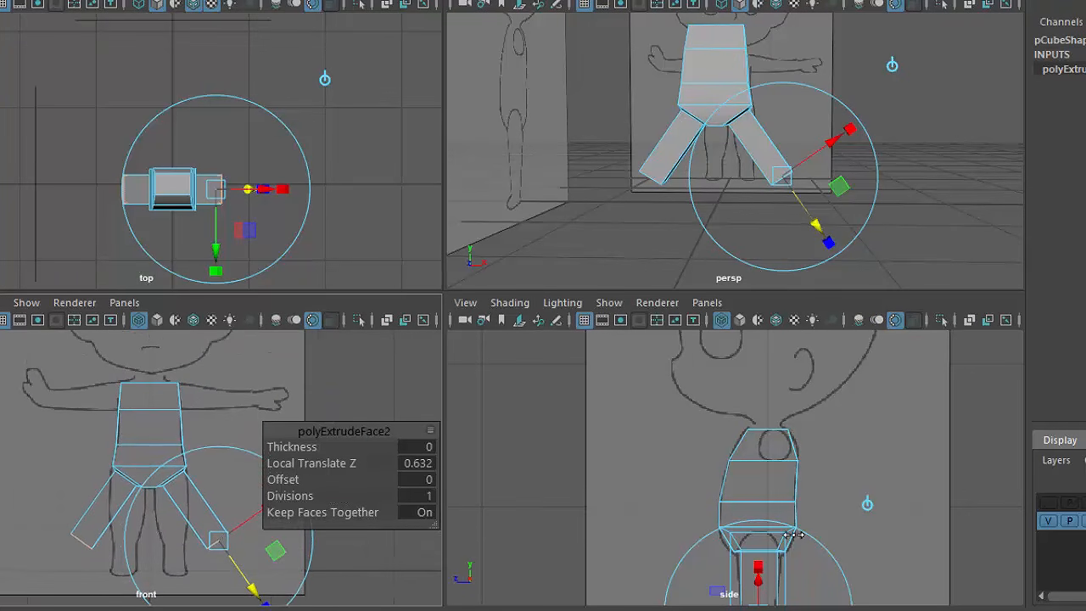
{"action": "middle_click_drag", "start_coordinate": [794, 534], "coordinate": [790, 451], "text": "alt"}
{"action": "left_click", "coordinate": [830, 142]}
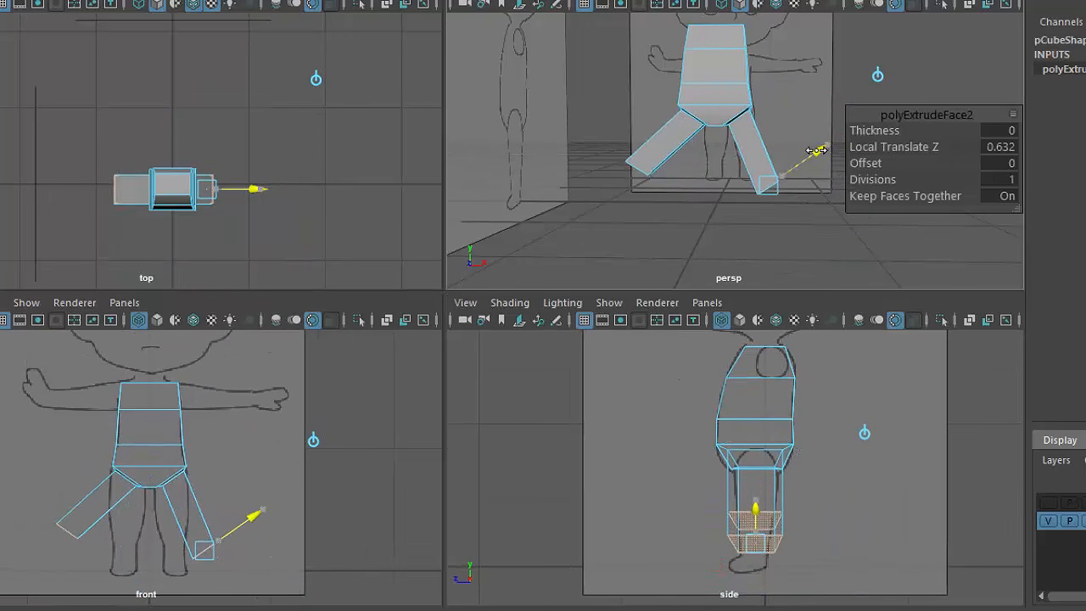
{"action": "left_click_drag", "start_coordinate": [770, 239], "coordinate": [821, 228], "text": "alt"}
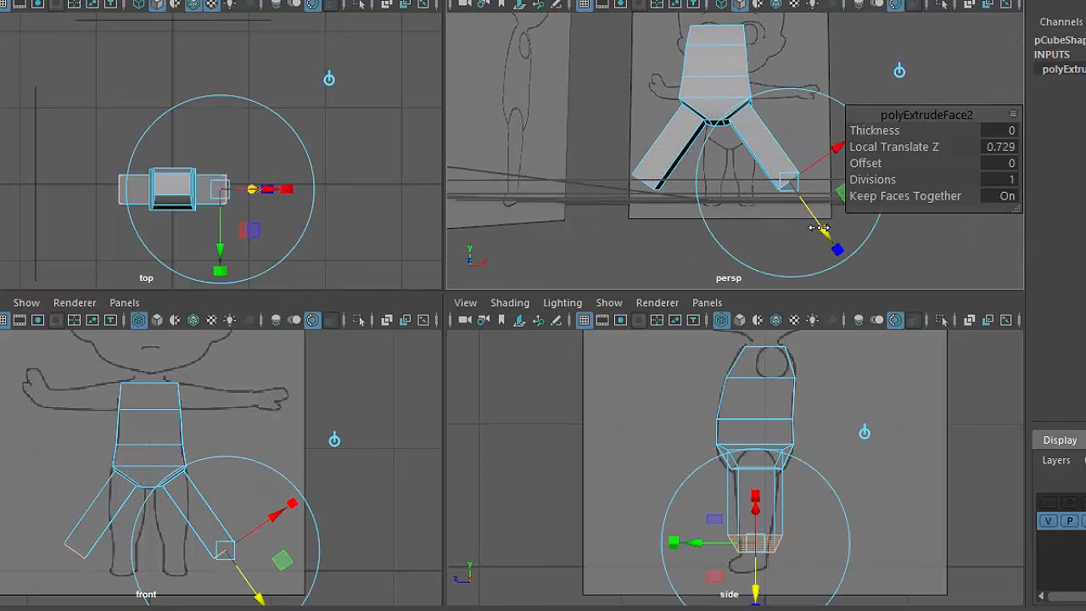
{"action": "middle_click_drag", "start_coordinate": [727, 210], "coordinate": [704, 229], "text": "alt"}
- Scale the leg ends closer together along X to match the front reference, and flatten them along Y
{"action": "key", "text": "w"}
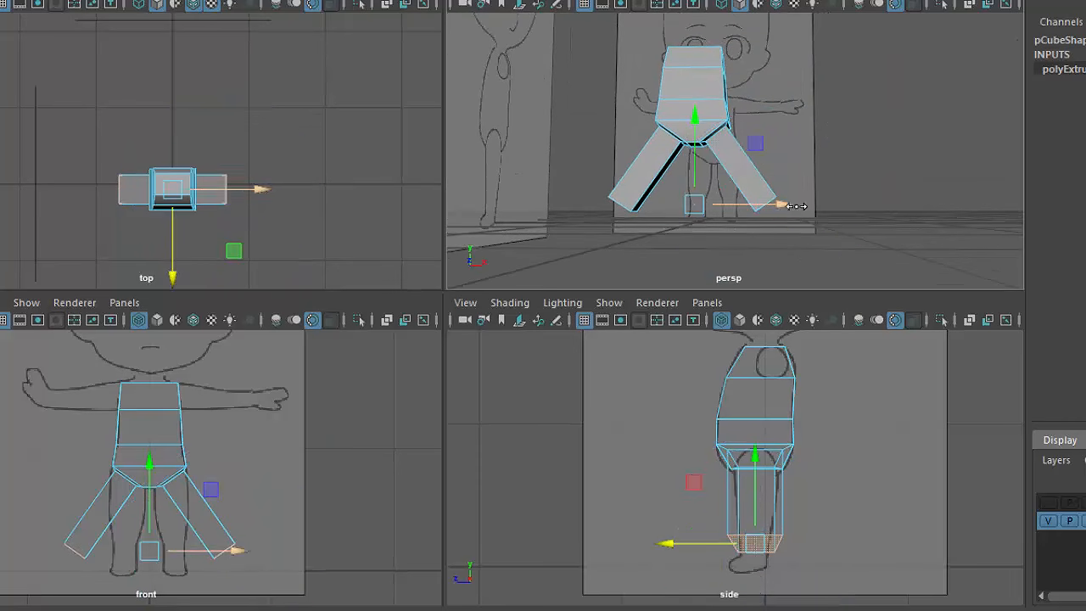
{"action": "key", "text": "r"}
{"action": "left_click_drag", "start_coordinate": [777, 205], "coordinate": [741, 184]}
{"action": "left_click_drag", "start_coordinate": [703, 122], "coordinate": [709, 158]}
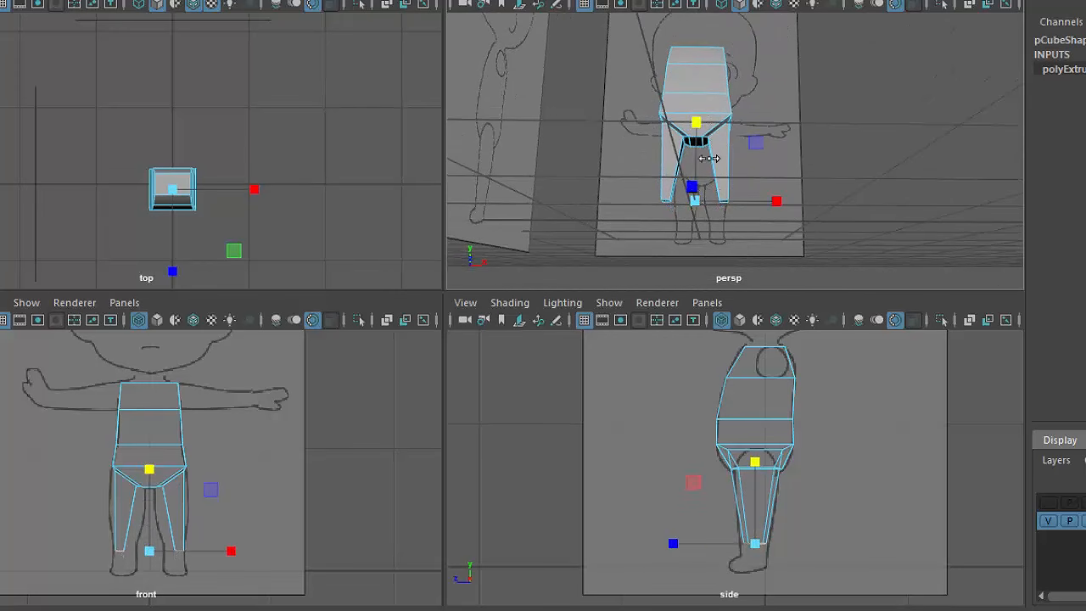
{"action": "left_click_drag", "start_coordinate": [697, 120], "coordinate": [701, 192]}
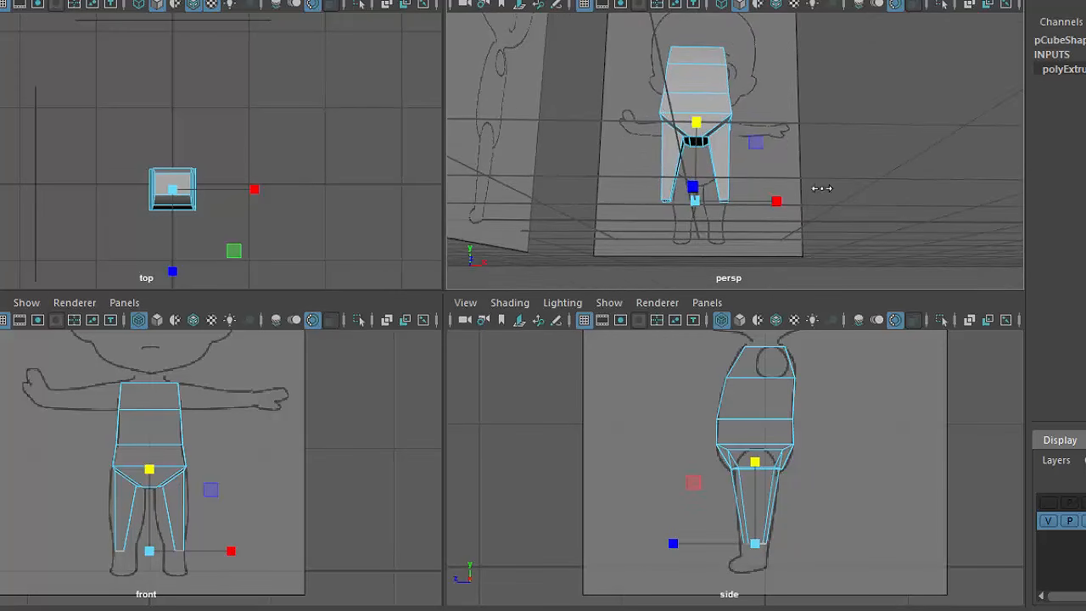
- Extrude the uppermost side face on both sides of the torso and scale the new faces inward as arm openings
{"action": "left_click_drag", "start_coordinate": [819, 184], "coordinate": [723, 73], "text": "alt"}
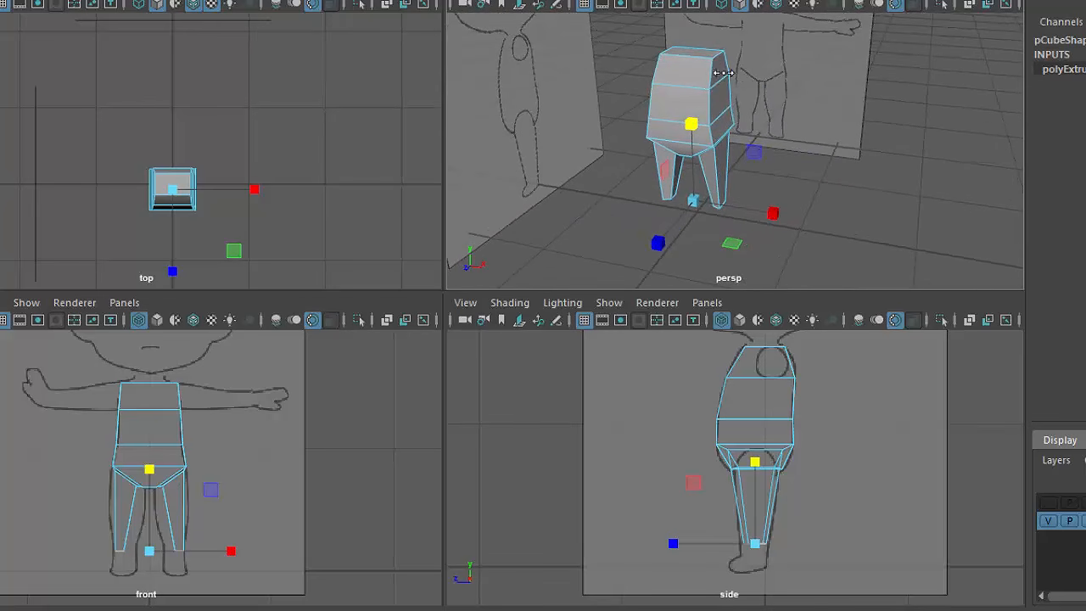
{"action": "left_click", "coordinate": [720, 65]}
{"action": "left_click_drag", "start_coordinate": [778, 119], "coordinate": [829, 178], "text": "alt"}
{"action": "left_click", "coordinate": [704, 156], "text": "shift"}
{"action": "left_click_drag", "start_coordinate": [865, 213], "coordinate": [743, 223], "text": "alt"}
{"action": "right_click", "coordinate": [829, 109], "text": "shift"}
{"action": "left_click", "coordinate": [661, 158]}
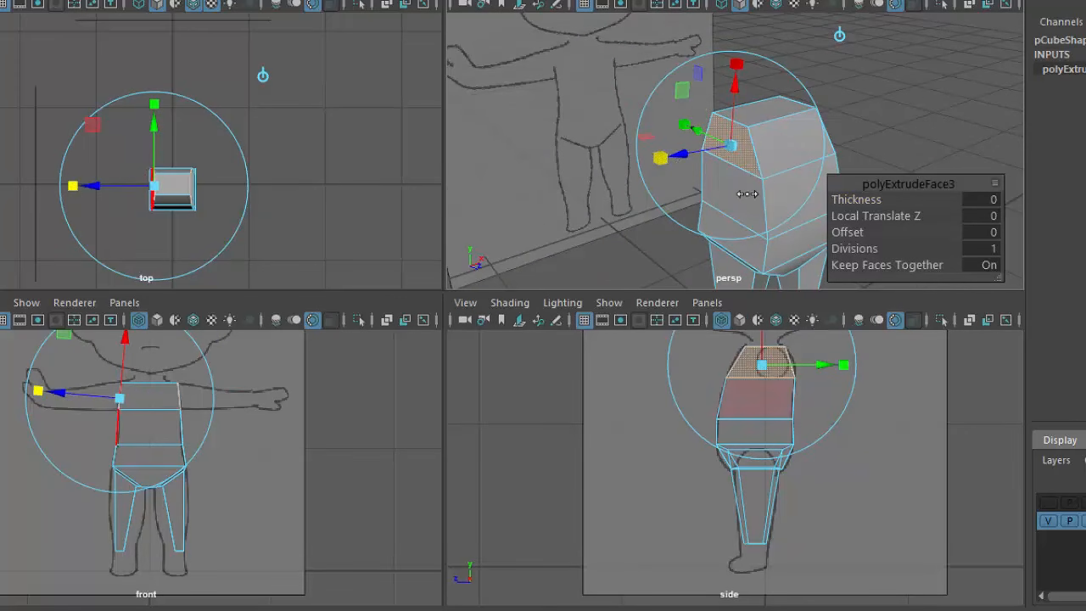
{"action": "left_click", "coordinate": [726, 145]}
{"action": "left_click_drag", "start_coordinate": [704, 162], "coordinate": [699, 162]}
{"action": "left_click_drag", "start_coordinate": [678, 188], "coordinate": [626, 166], "text": "alt"}
{"action": "left_click_drag", "start_coordinate": [617, 111], "coordinate": [610, 111]}
- Extrude the inset shoulder faces outward with a Local Translate Z of about 0.717 to form both arms
{"action": "mouse_move", "coordinate": [705, 185]}
{"action": "left_mouse_down", "text": "alt"}
{"action": "mouse_move", "coordinate": [724, 172]}
{"action": "mouse_move", "coordinate": [722, 160]}
{"action": "mouse_move", "coordinate": [710, 176]}
{"action": "left_mouse_up", "text": "alt"}
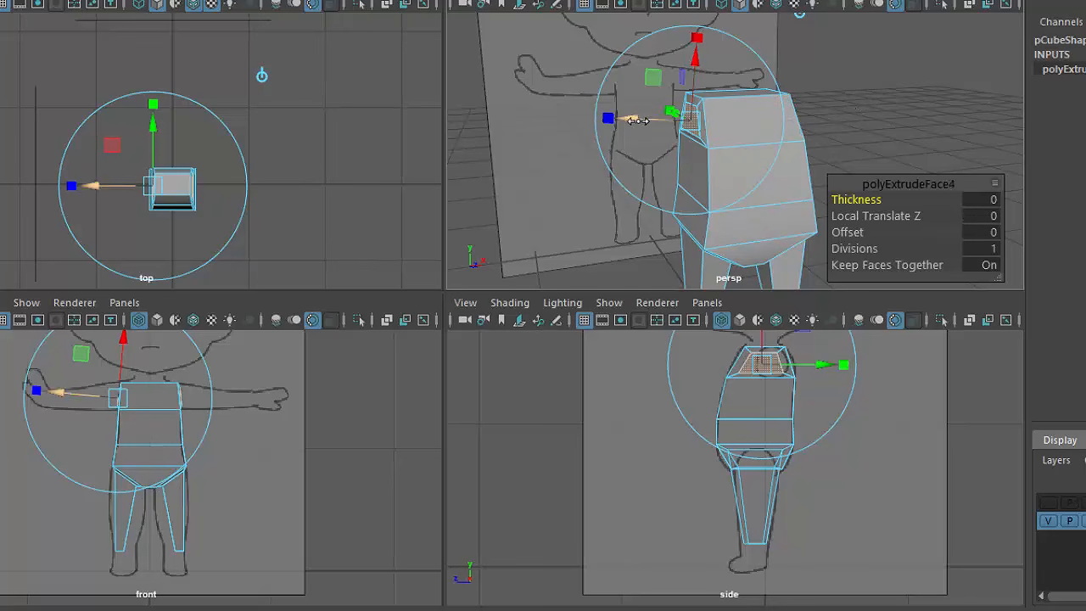
{"action": "left_click_drag", "start_coordinate": [627, 119], "coordinate": [477, 117], "text": "shift"}
{"action": "left_click", "coordinate": [543, 34]}
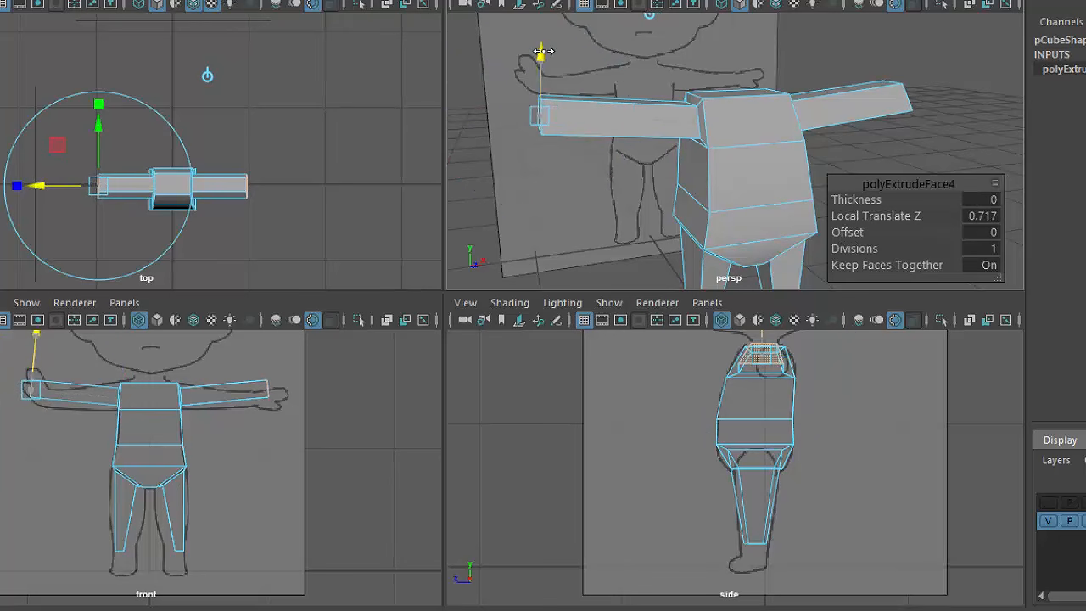
{"action": "left_click_drag", "start_coordinate": [742, 74], "coordinate": [706, 61], "text": "alt"}
- Lower the arm end faces along Y to the reference arms and scale them smaller so the arms taper
{"action": "key", "text": "w"}
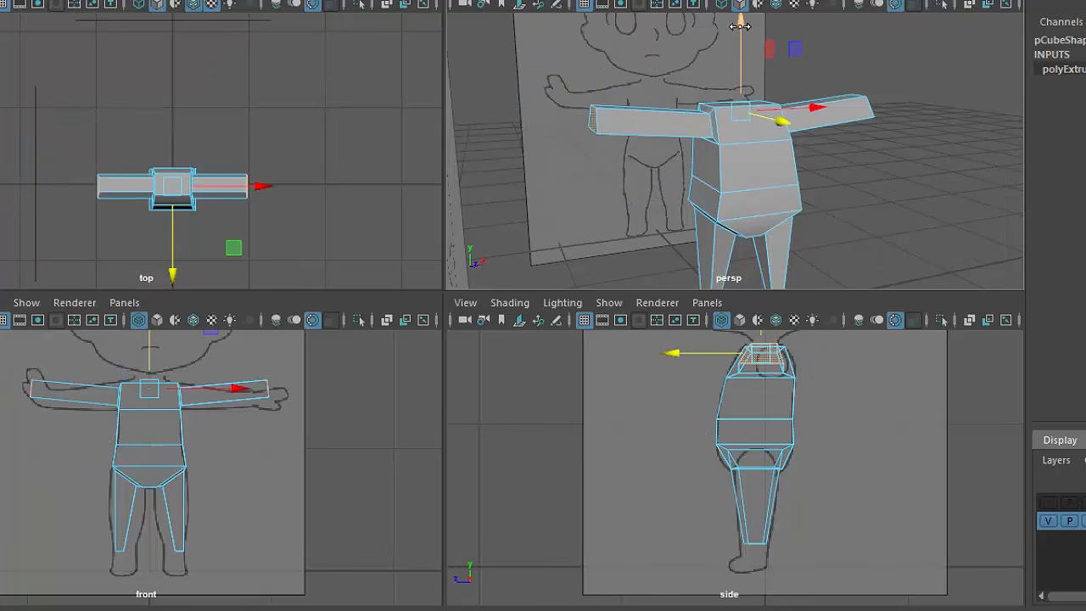
{"action": "left_click_drag", "start_coordinate": [740, 27], "coordinate": [740, 39]}
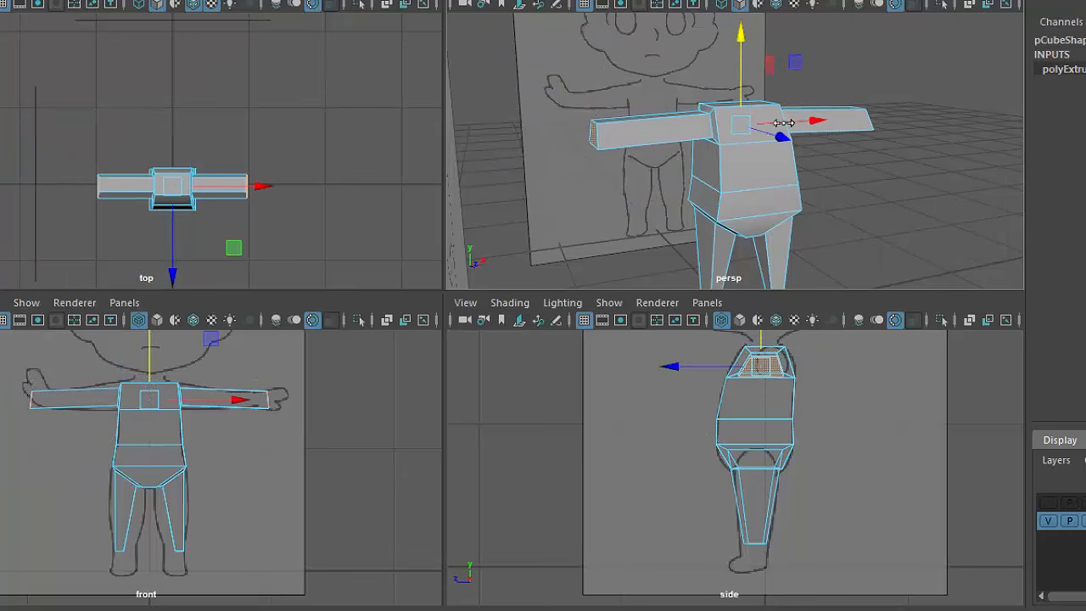
{"action": "left_click_drag", "start_coordinate": [784, 123], "coordinate": [664, 66], "text": "alt"}
{"action": "key", "text": "r"}
{"action": "left_click_drag", "start_coordinate": [636, 197], "coordinate": [790, 172], "text": "alt"}
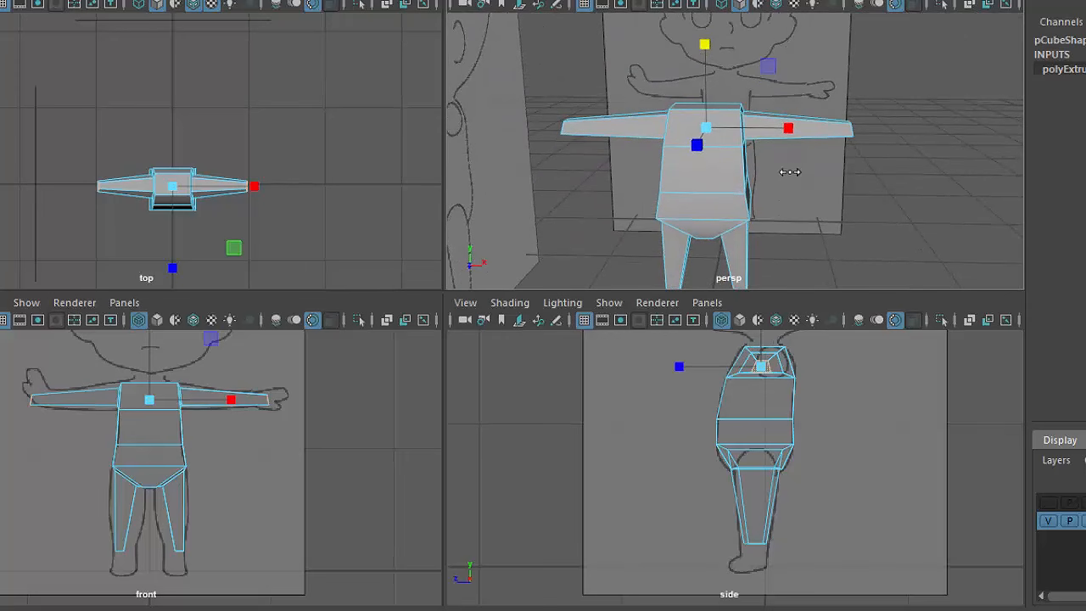
- Scale the arm ends closer together along X to shorten the arms to the wrists, and fine-tune their height in the front view
{"action": "key", "text": "w"}
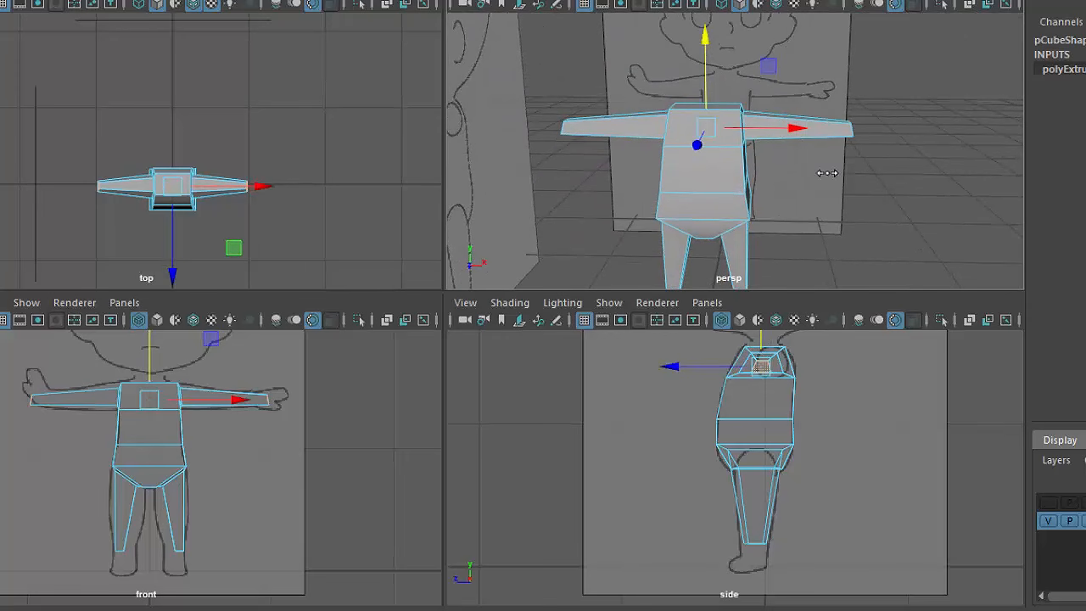
{"action": "key", "text": "r"}
{"action": "left_click_drag", "start_coordinate": [787, 127], "coordinate": [775, 131]}
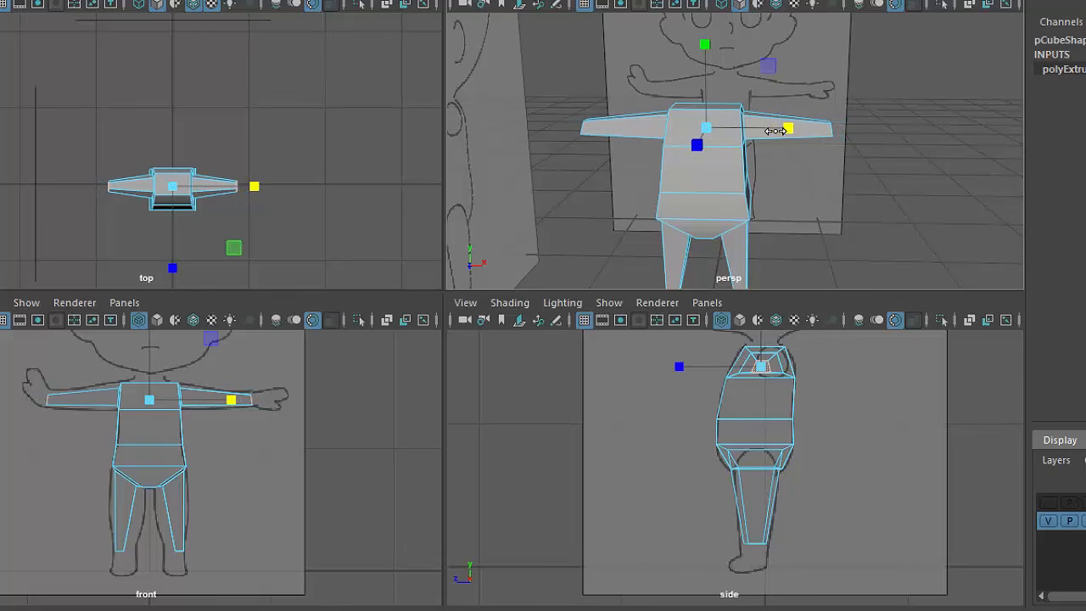
{"action": "key", "text": "space"}
{"action": "scroll", "coordinate": [667, 308], "scroll_direction": "up", "scroll_amount": 5}
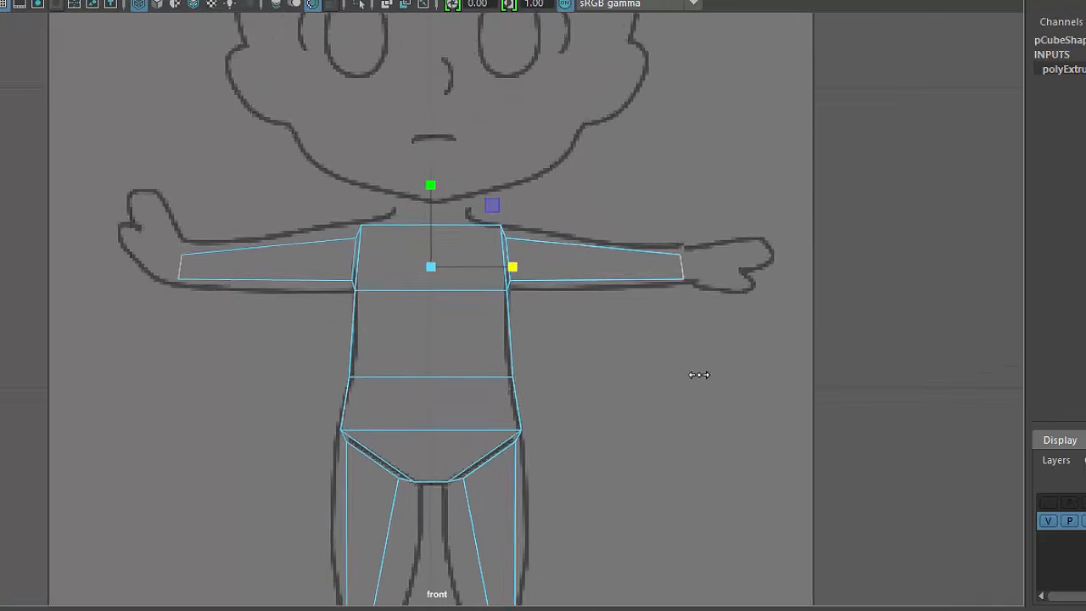
{"action": "key", "text": "w"}
{"action": "left_click_drag", "start_coordinate": [428, 168], "coordinate": [428, 167]}
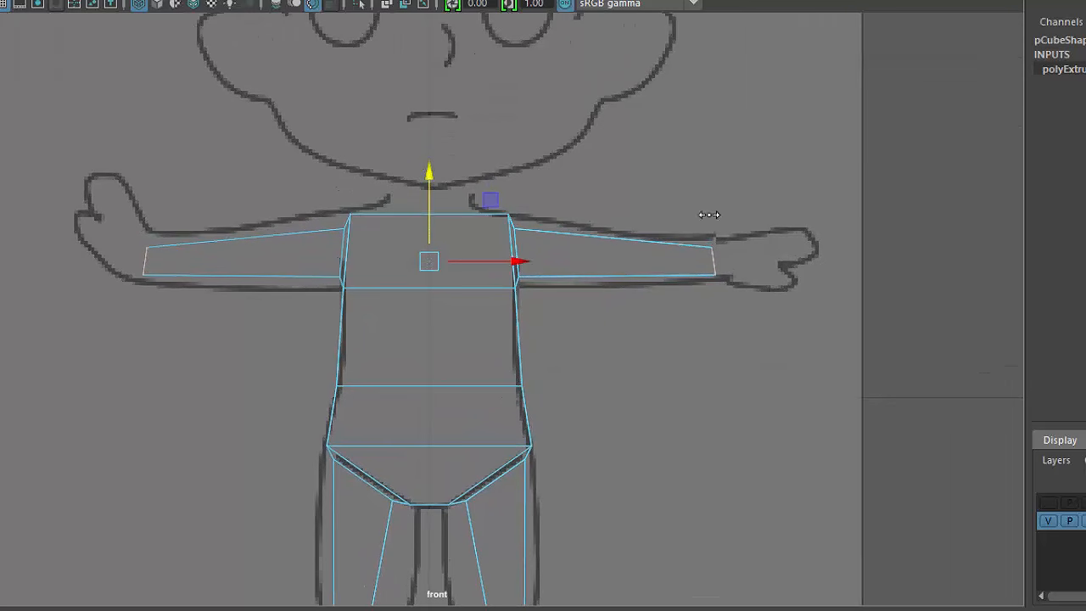
- Return to the perspective view, switch the body to object mode and inspect its arms and legs
{"action": "key", "text": "space"}
{"action": "key", "text": "space"}
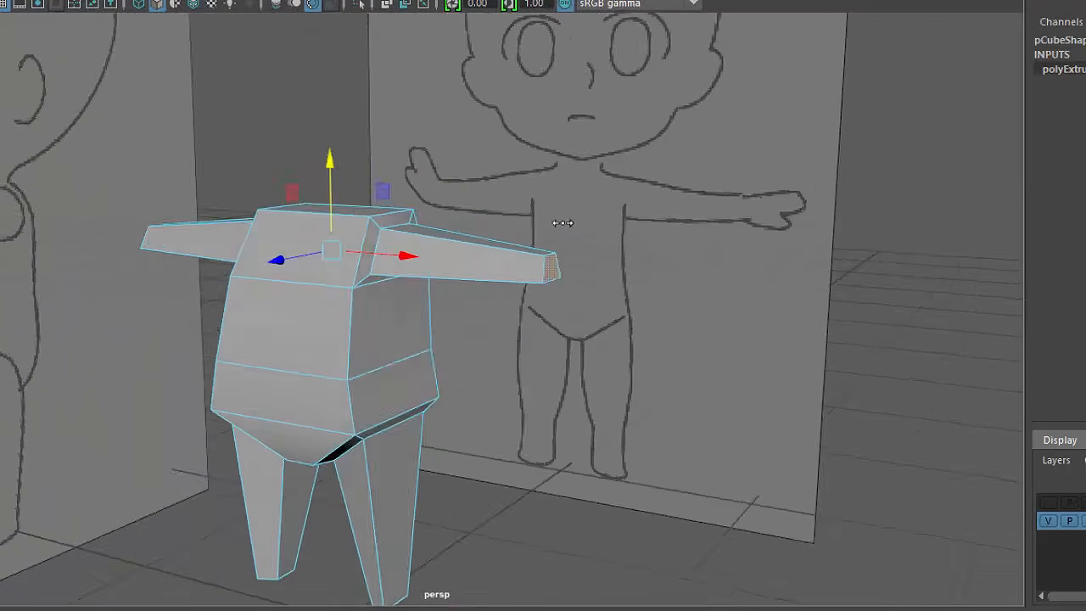
{"action": "left_click_drag", "start_coordinate": [507, 271], "coordinate": [532, 256], "text": "alt"}
{"action": "right_click_drag", "start_coordinate": [470, 232], "coordinate": [577, 174]}
{"action": "left_click_drag", "start_coordinate": [489, 415], "coordinate": [563, 378], "text": "alt"}
{"action": "left_click_drag", "start_coordinate": [563, 379], "coordinate": [556, 432], "text": "alt"}
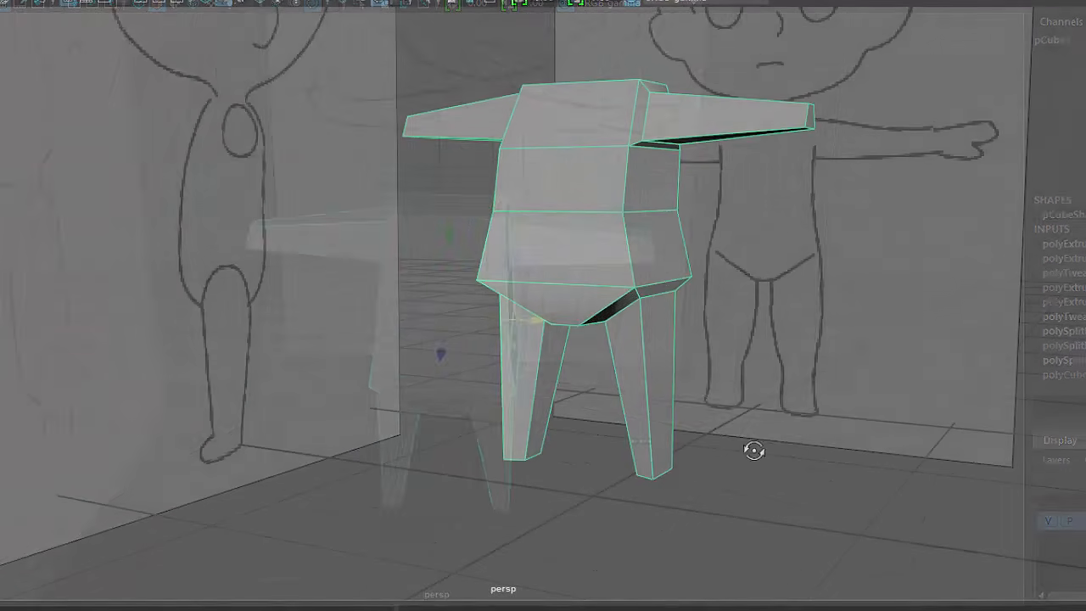
- Insert an edge loop around the lower part of each leg, just above the ankle end
{"action": "scroll", "coordinate": [738, 450], "scroll_direction": "up", "scroll_amount": 3}
{"action": "scroll", "coordinate": [707, 347], "scroll_direction": "up", "scroll_amount": 4}
{"action": "left_click_drag", "start_coordinate": [760, 405], "coordinate": [778, 314], "text": "alt"}
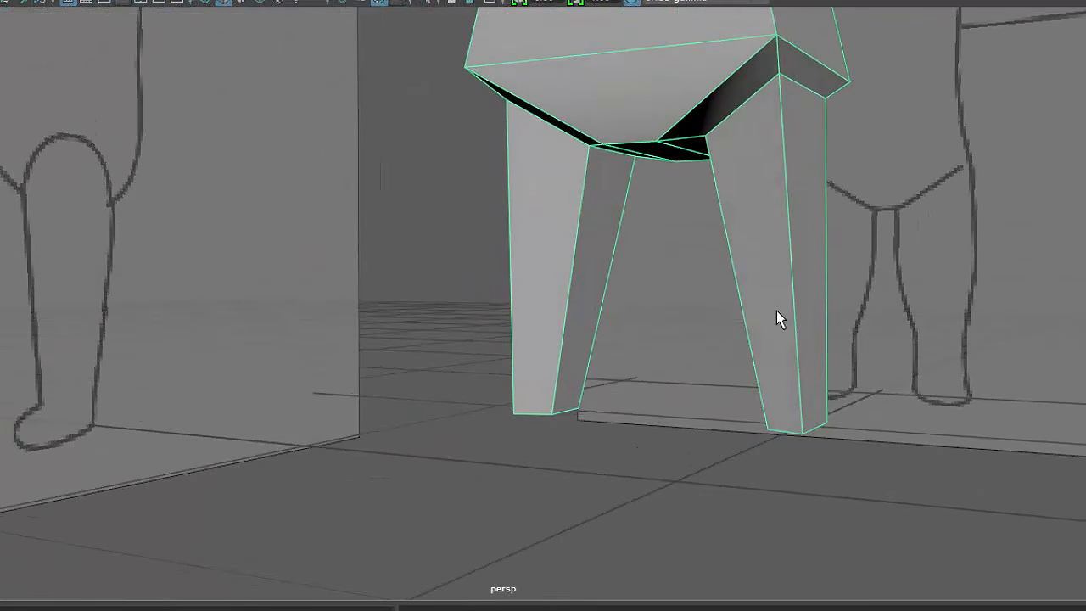
{"action": "right_click_drag", "start_coordinate": [778, 314], "coordinate": [684, 339], "text": "shift"}
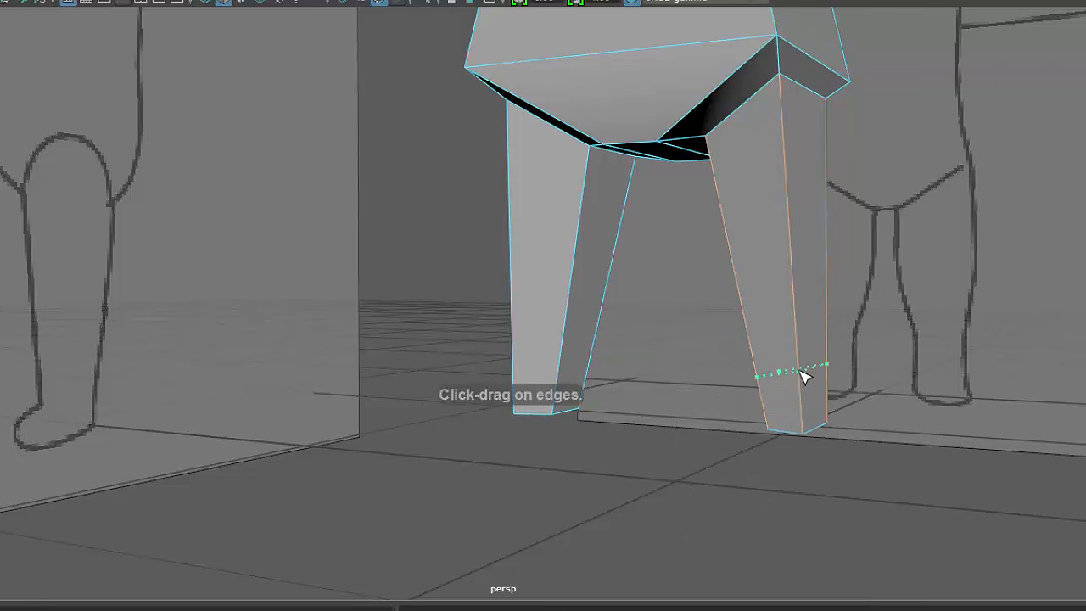
{"action": "left_click", "coordinate": [801, 375]}
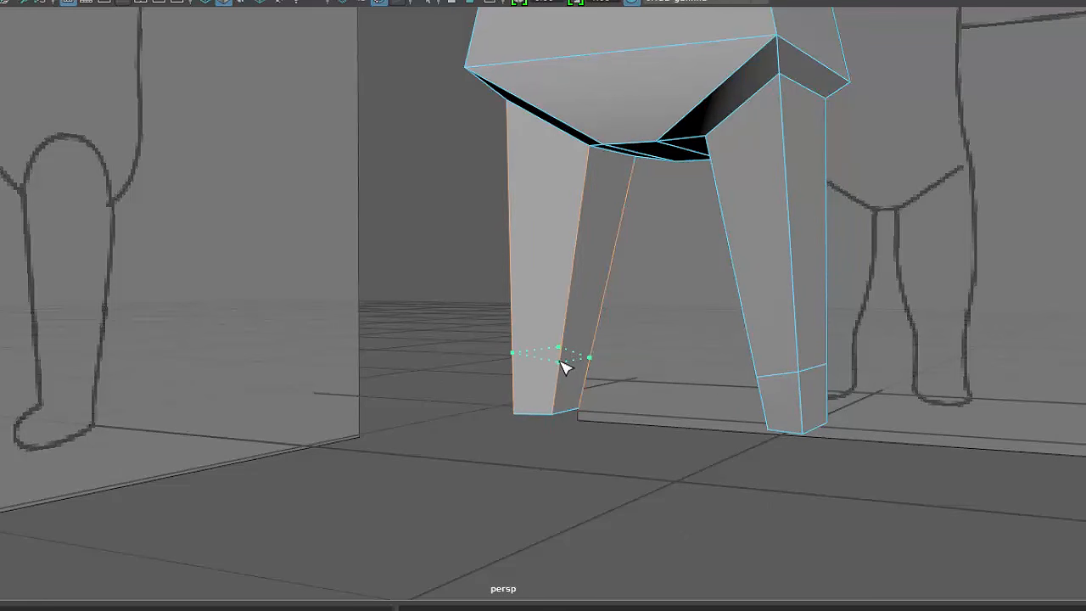
- Select the ankle edge loops on both legs, flatten them along Y and lower them closer to the leg ends
{"action": "mouse_move", "coordinate": [677, 430]}
{"action": "left_mouse_down", "text": "alt"}
{"action": "mouse_move", "coordinate": [710, 413]}
{"action": "mouse_move", "coordinate": [681, 430]}
{"action": "left_mouse_up", "text": "alt"}
{"action": "key", "text": "w"}
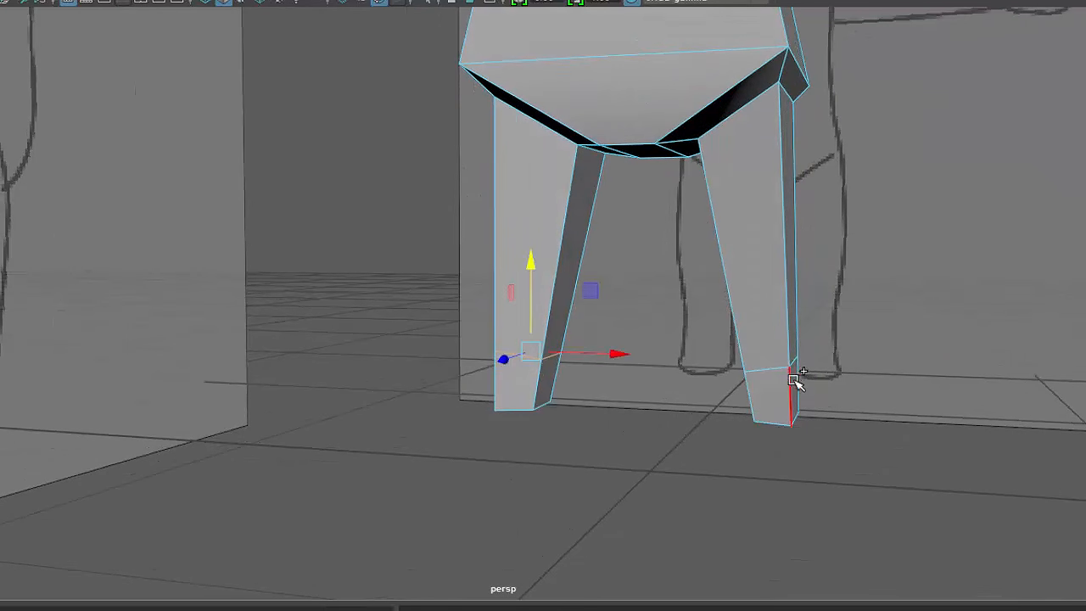
{"action": "left_click", "coordinate": [783, 372], "text": "shift"}
{"action": "key", "text": "r"}
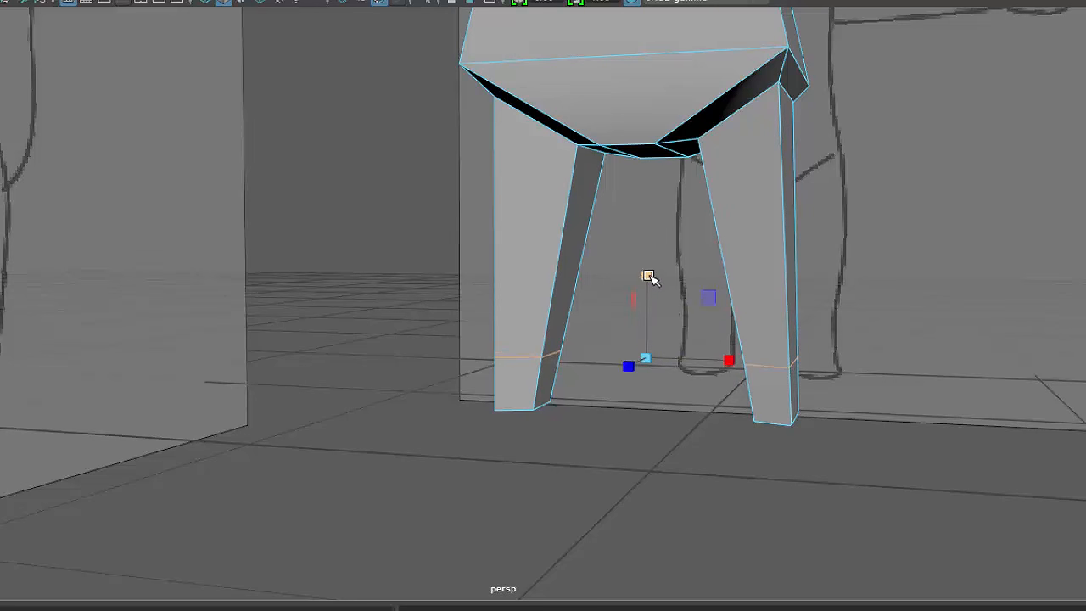
{"action": "key", "text": "w"}
{"action": "left_click_drag", "start_coordinate": [727, 376], "coordinate": [720, 381], "text": "alt"}
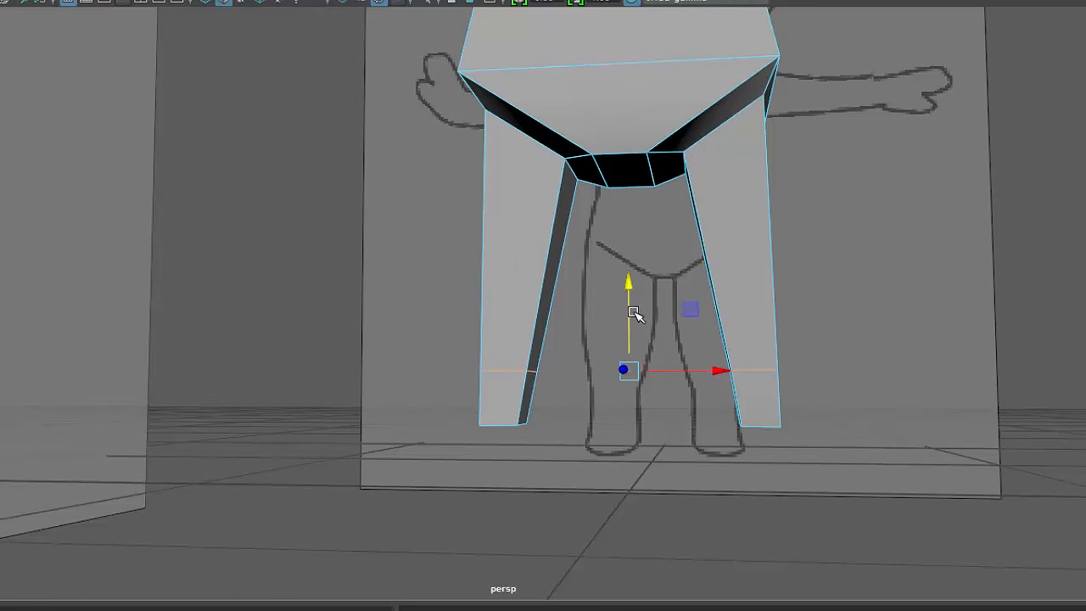
{"action": "left_click_drag", "start_coordinate": [625, 290], "coordinate": [625, 308]}
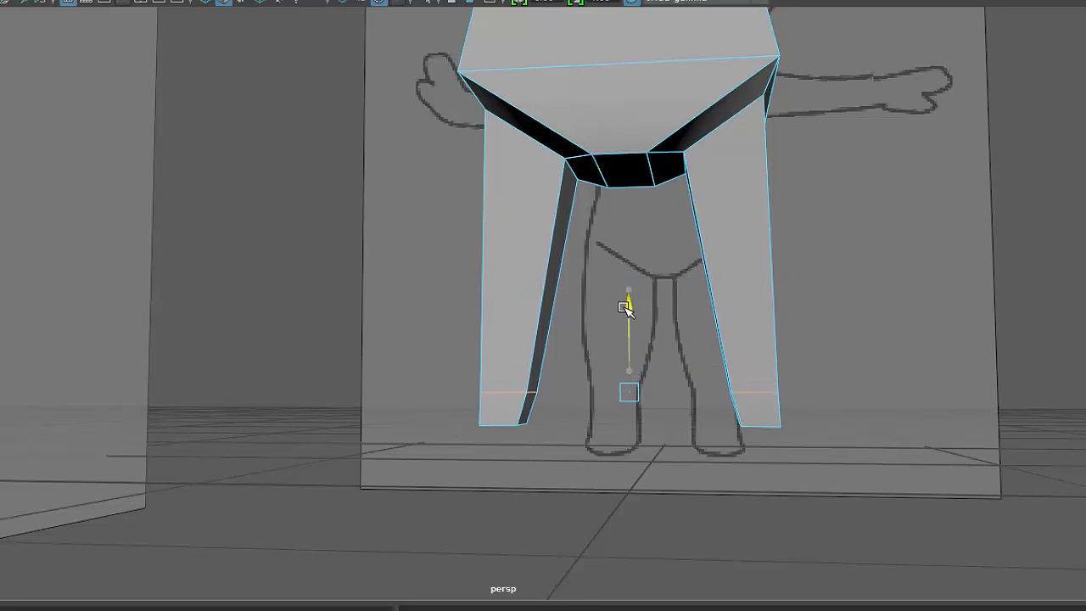
- Extrude the front faces below both ankles, pull them forward along Z to form feet and flatten their ends along Z
{"action": "left_click_drag", "start_coordinate": [690, 331], "coordinate": [575, 196], "text": "alt"}
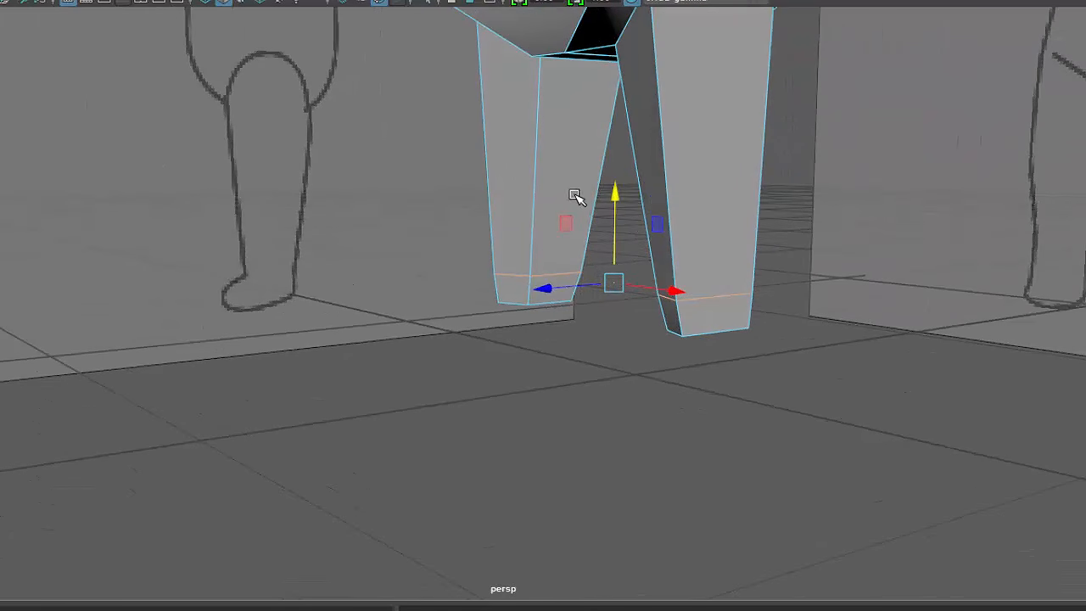
{"action": "right_click_drag", "start_coordinate": [708, 150], "coordinate": [703, 194]}
{"action": "left_click", "coordinate": [666, 311]}
{"action": "left_click_drag", "start_coordinate": [667, 310], "coordinate": [504, 286], "text": "alt"}
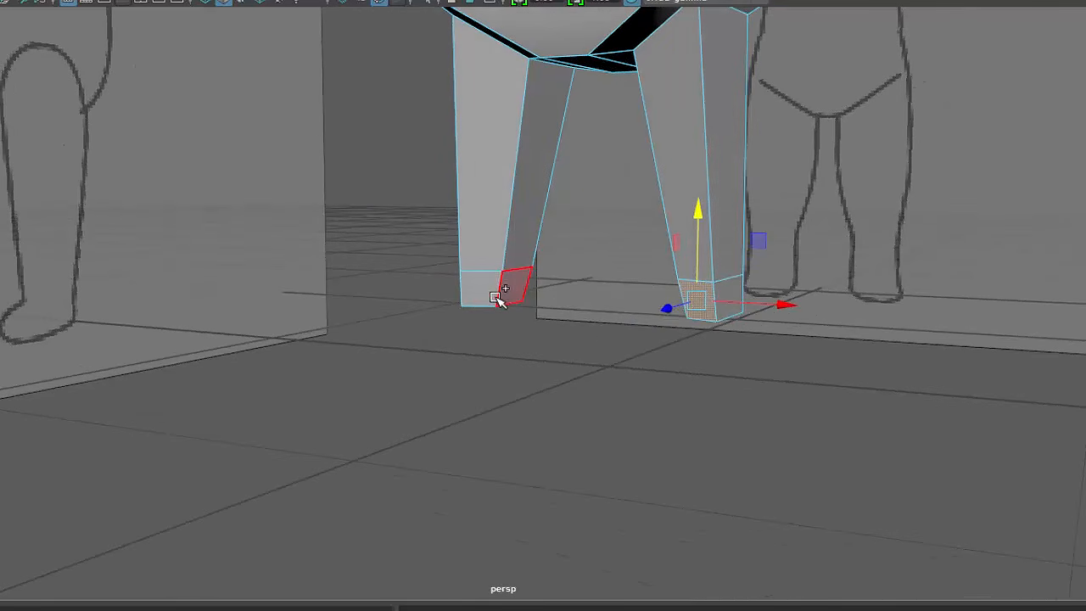
{"action": "left_click", "coordinate": [498, 288], "text": "shift"}
{"action": "right_click_drag", "start_coordinate": [539, 379], "coordinate": [552, 415], "text": "shift"}
{"action": "left_click_drag", "start_coordinate": [565, 387], "coordinate": [581, 473], "text": "alt"}
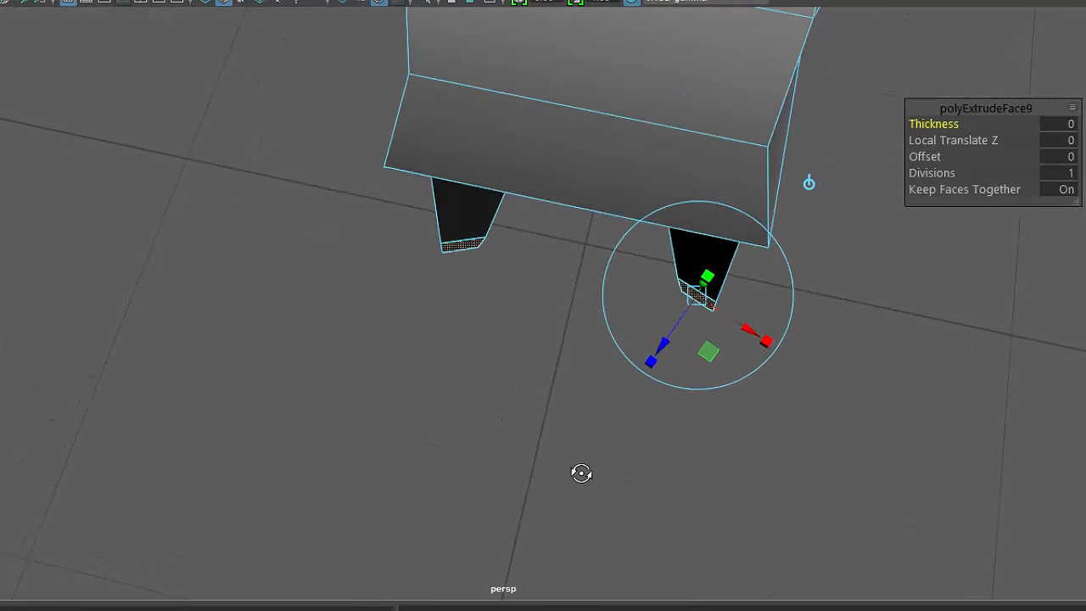
{"action": "key", "text": "w"}
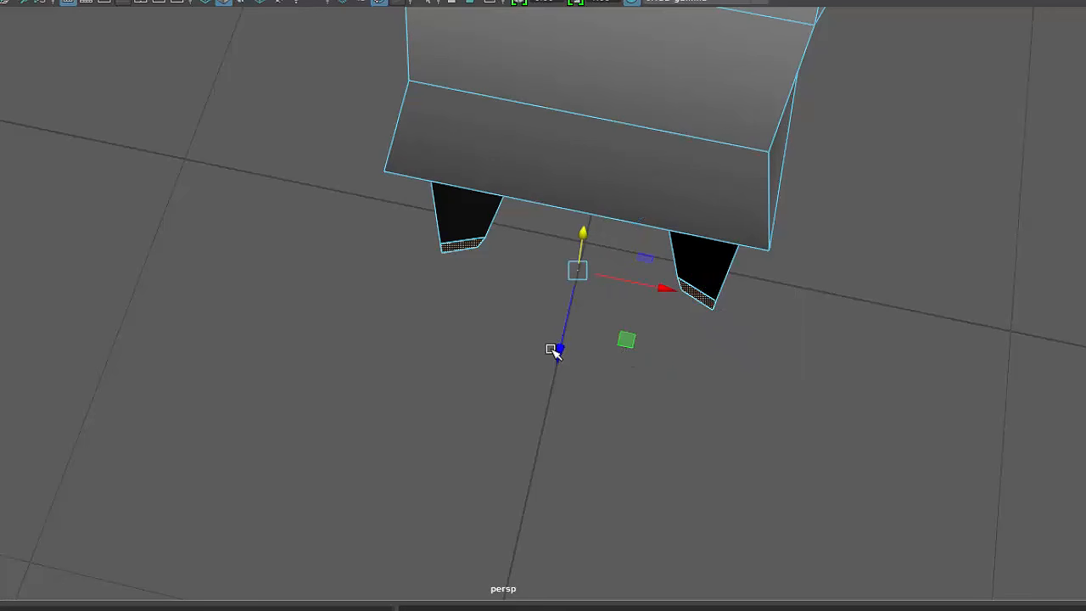
{"action": "left_click_drag", "start_coordinate": [552, 349], "coordinate": [552, 393]}
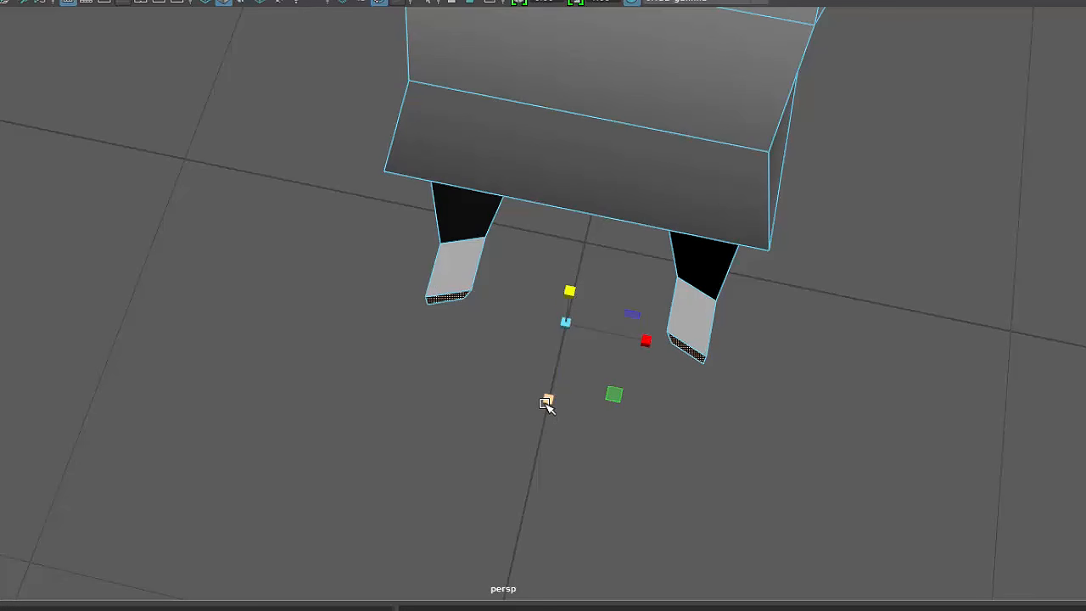
- Switch the body to object mode, preview it smoothed to check the feet, and return to the unsmoothed display
{"action": "mouse_move", "coordinate": [628, 387]}
{"action": "left_mouse_down", "text": "alt"}
{"action": "mouse_move", "coordinate": [645, 410]}
{"action": "mouse_move", "coordinate": [584, 330]}
{"action": "mouse_move", "coordinate": [701, 305]}
{"action": "mouse_move", "coordinate": [733, 315]}
{"action": "mouse_move", "coordinate": [724, 337]}
{"action": "mouse_move", "coordinate": [650, 359]}
{"action": "mouse_move", "coordinate": [632, 396]}
{"action": "mouse_move", "coordinate": [639, 368]}
{"action": "left_mouse_up", "text": "alt"}
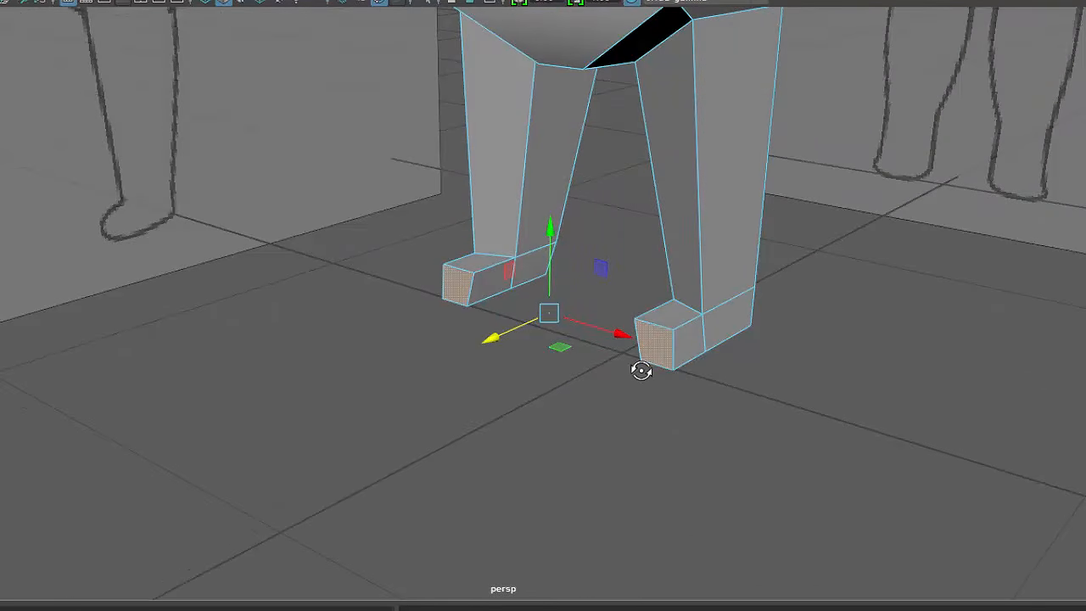
{"action": "left_click", "coordinate": [766, 272]}
{"action": "left_click", "coordinate": [705, 280]}
{"action": "scroll", "coordinate": [782, 322], "scroll_direction": "down", "scroll_amount": 6}
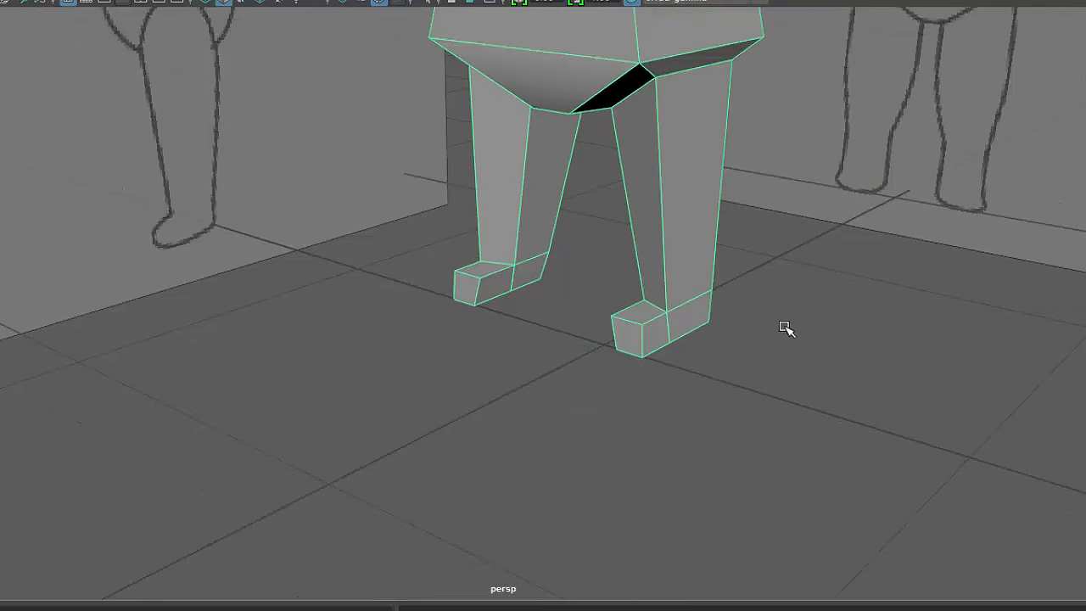
{"action": "key", "text": "3"}
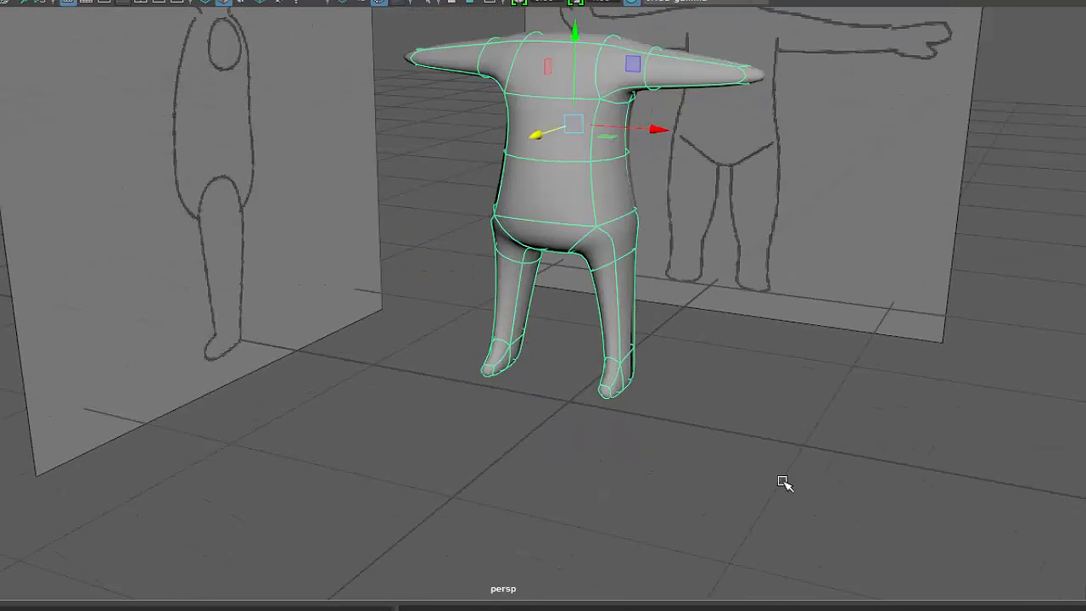
{"action": "key", "text": "1"}
- Insert an additional edge loop on each leg, just above the existing ankle loop
{"action": "scroll", "coordinate": [678, 433], "scroll_direction": "up", "scroll_amount": 5}
{"action": "left_click_drag", "start_coordinate": [679, 434], "coordinate": [586, 424], "text": "alt"}
{"action": "middle_click_drag", "start_coordinate": [586, 424], "coordinate": [601, 402], "text": "alt"}
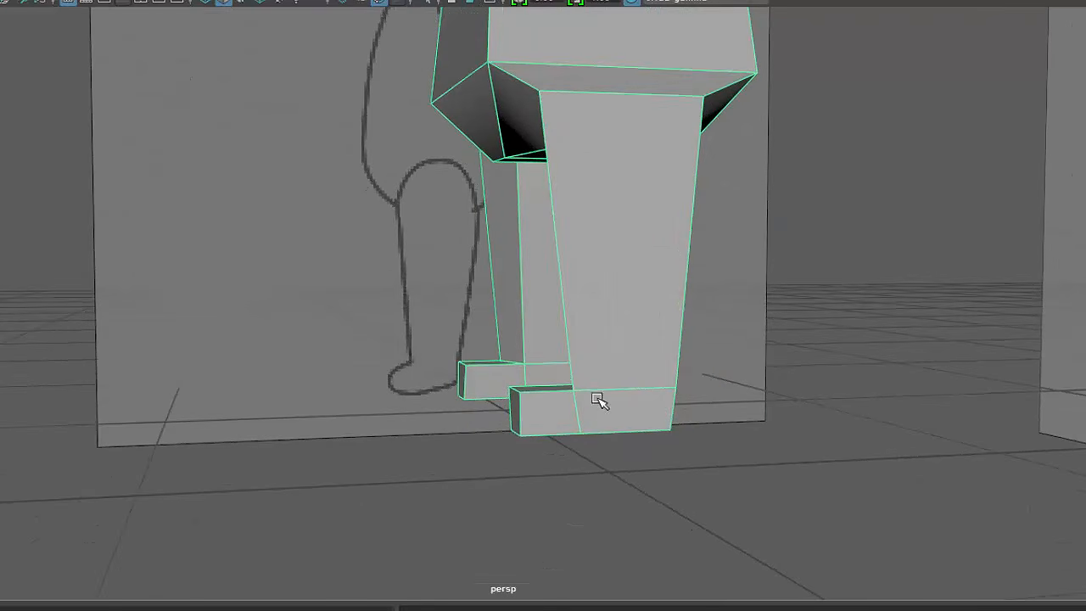
{"action": "left_click_drag", "start_coordinate": [601, 402], "coordinate": [613, 400], "text": "alt"}
{"action": "right_click_drag", "start_coordinate": [662, 245], "coordinate": [553, 270], "text": "shift"}
{"action": "left_click_drag", "start_coordinate": [612, 334], "coordinate": [658, 394], "text": "alt"}
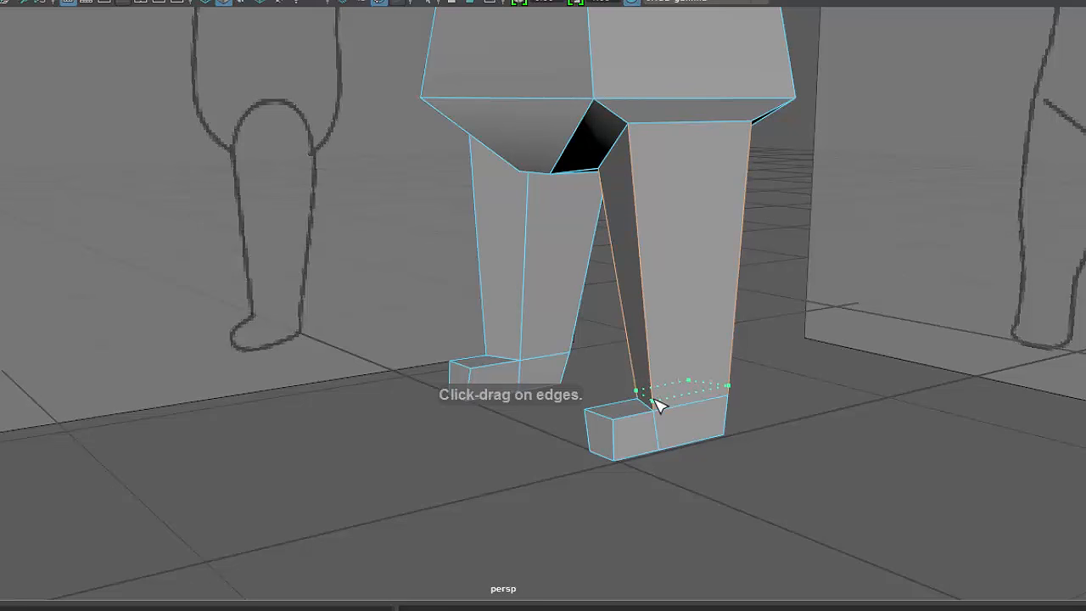
{"action": "left_click", "coordinate": [660, 406]}
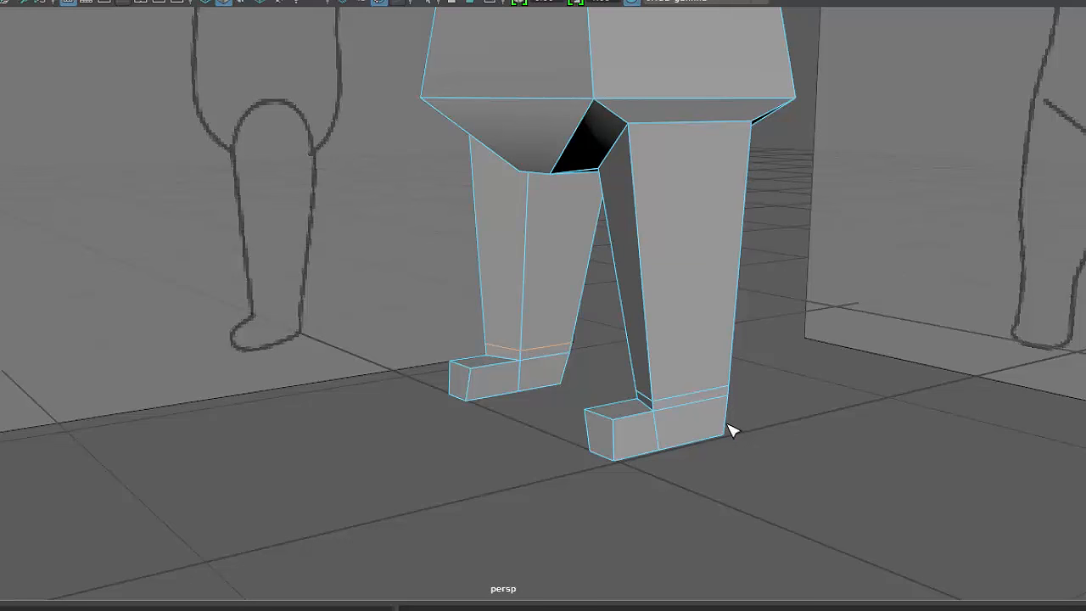
{"action": "left_click_drag", "start_coordinate": [729, 430], "coordinate": [792, 415], "text": "alt"}
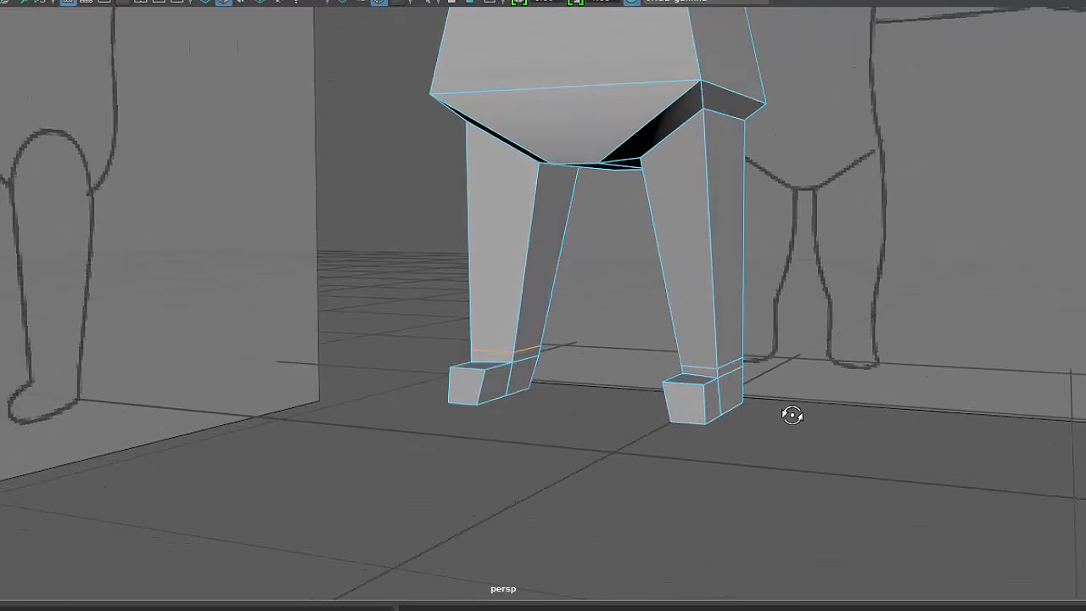
- Preview the deselected body smoothed to examine the sharper ankles and feet, and restore the low-poly display
{"action": "right_click_drag", "start_coordinate": [667, 218], "coordinate": [650, 177]}
{"action": "left_click", "coordinate": [661, 213]}
{"action": "key", "text": "3"}
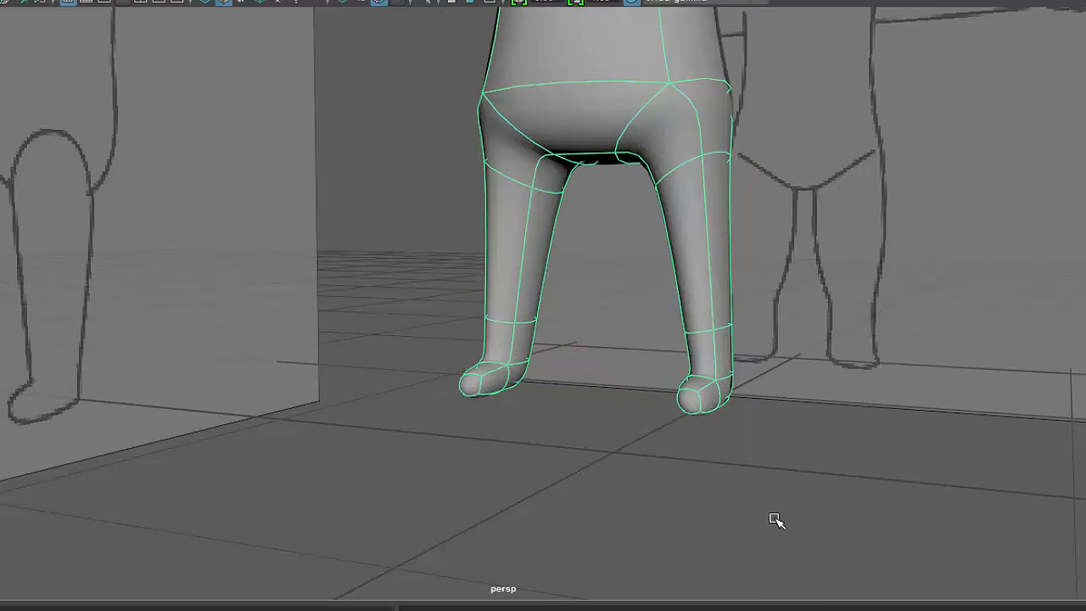
{"action": "left_click", "coordinate": [737, 427]}
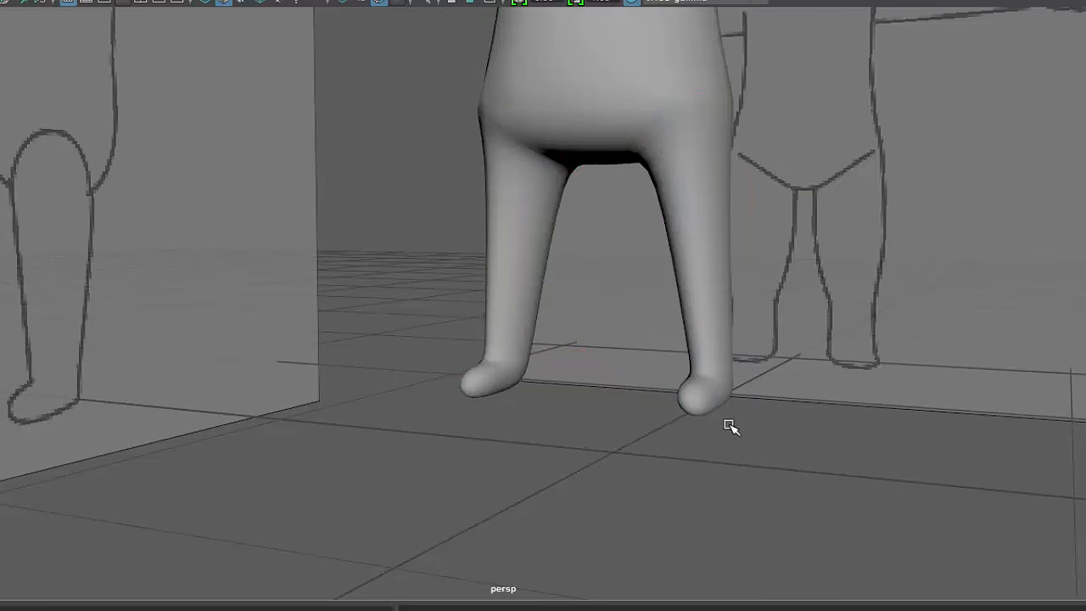
{"action": "left_click", "coordinate": [719, 384]}
{"action": "key", "text": "1"}
- Extrude the end face of the character's left arm outward along X as a hand section and widen it slightly along Z
{"action": "left_click_drag", "start_coordinate": [757, 425], "coordinate": [720, 356], "text": "alt"}
{"action": "right_click_drag", "start_coordinate": [720, 357], "coordinate": [712, 400], "text": "shift"}
{"action": "left_click_drag", "start_coordinate": [764, 314], "coordinate": [771, 330], "text": "alt"}
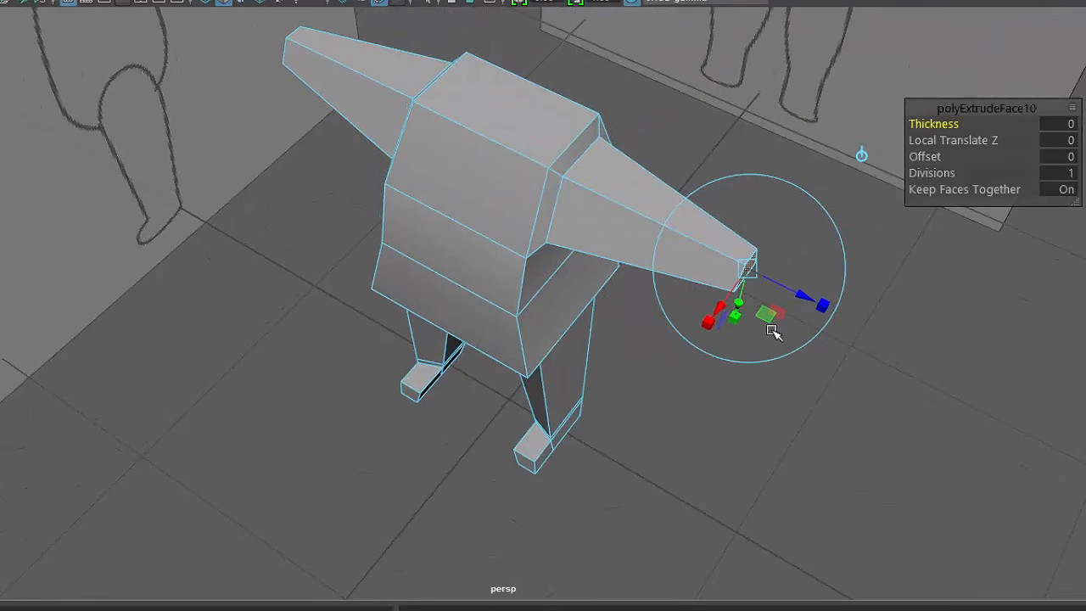
{"action": "key", "text": "w"}
{"action": "left_click_drag", "start_coordinate": [817, 299], "coordinate": [901, 340]}
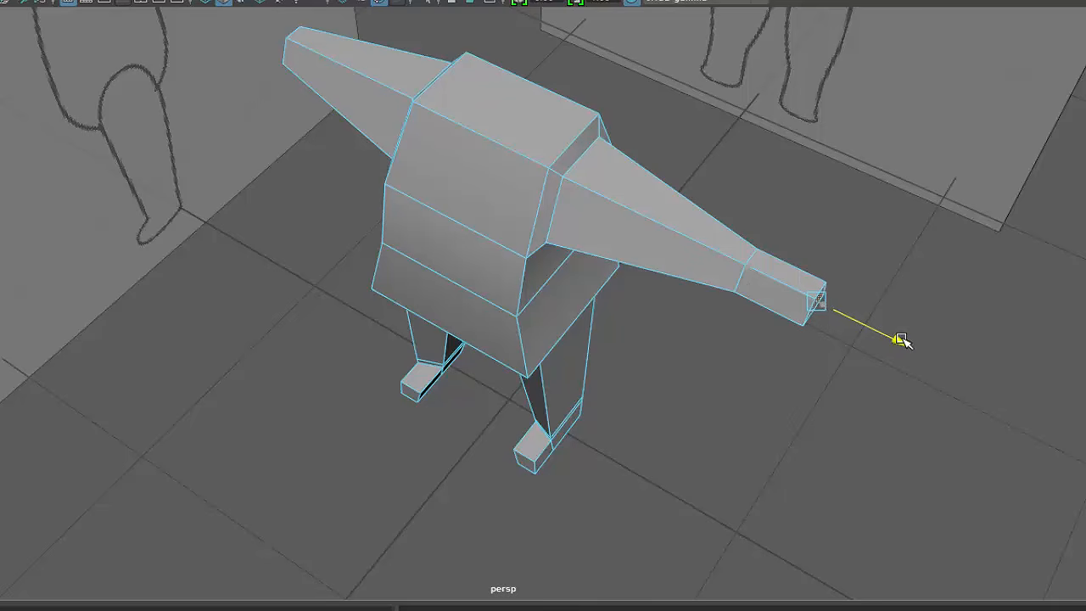
{"action": "key", "text": "r"}
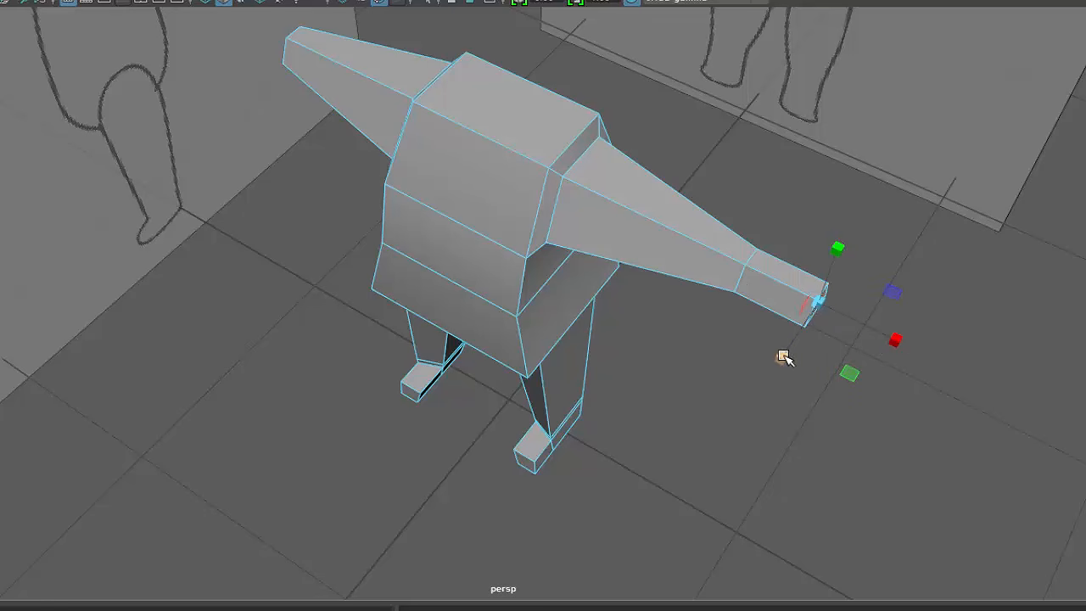
{"action": "left_click_drag", "start_coordinate": [784, 428], "coordinate": [700, 415], "text": "alt"}
{"action": "key", "text": "F8"}
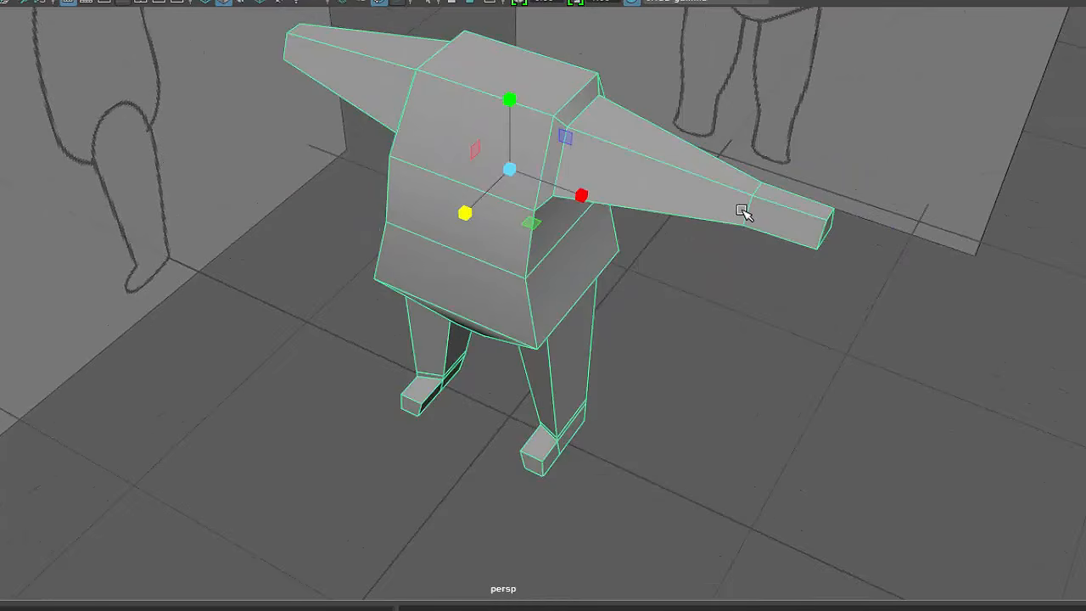
- Apply a polygon Smooth with 1 division to the whole body mesh
{"action": "left_click_drag", "start_coordinate": [744, 211], "coordinate": [741, 353], "text": "alt"}
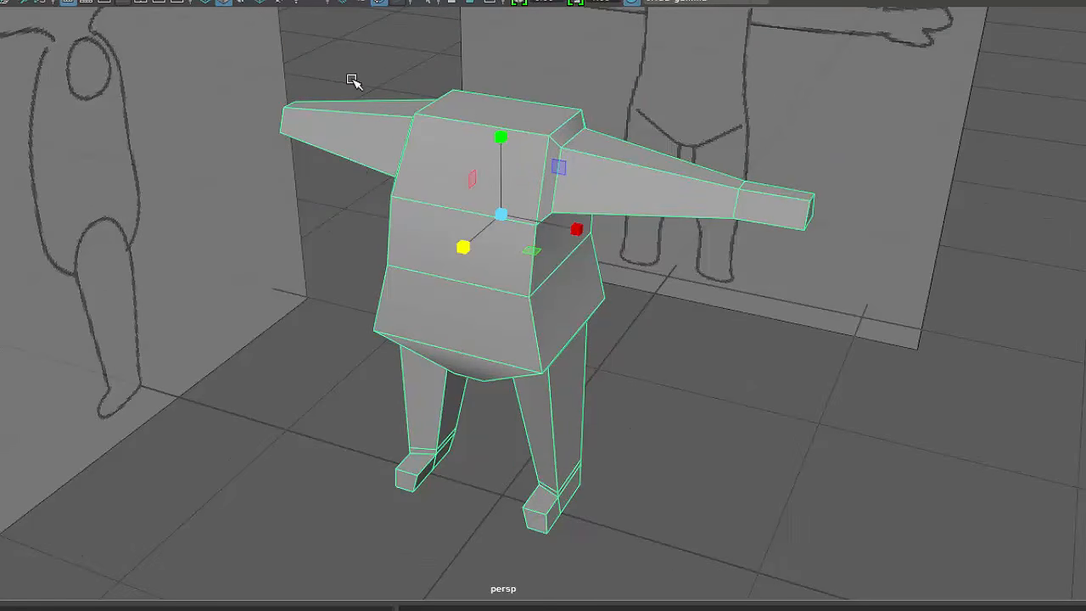
{"action": "left_click_drag", "start_coordinate": [621, 347], "coordinate": [681, 318], "text": "alt"}
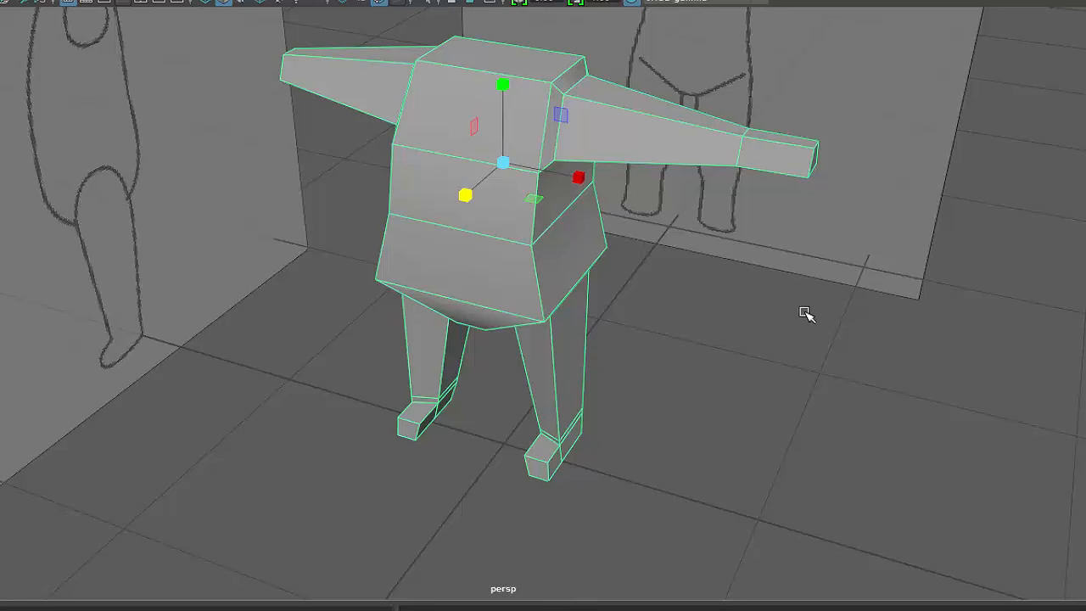
{"action": "right_click_drag", "start_coordinate": [805, 314], "coordinate": [832, 426], "text": "shift"}
{"action": "mouse_move", "coordinate": [803, 430]}
{"action": "left_mouse_down", "text": "alt"}
{"action": "mouse_move", "coordinate": [800, 364]}
{"action": "mouse_move", "coordinate": [825, 304]}
{"action": "mouse_move", "coordinate": [816, 344]}
{"action": "mouse_move", "coordinate": [771, 387]}
{"action": "mouse_move", "coordinate": [697, 416]}
{"action": "mouse_move", "coordinate": [693, 390]}
{"action": "mouse_move", "coordinate": [797, 450]}
{"action": "mouse_move", "coordinate": [860, 453]}
{"action": "mouse_move", "coordinate": [828, 293]}
{"action": "mouse_move", "coordinate": [800, 347]}
{"action": "mouse_move", "coordinate": [826, 402]}
{"action": "mouse_move", "coordinate": [872, 361]}
{"action": "mouse_move", "coordinate": [701, 405]}
{"action": "mouse_move", "coordinate": [812, 429]}
{"action": "mouse_move", "coordinate": [836, 392]}
{"action": "mouse_move", "coordinate": [693, 380]}
{"action": "mouse_move", "coordinate": [799, 419]}
{"action": "left_mouse_up", "text": "alt"}
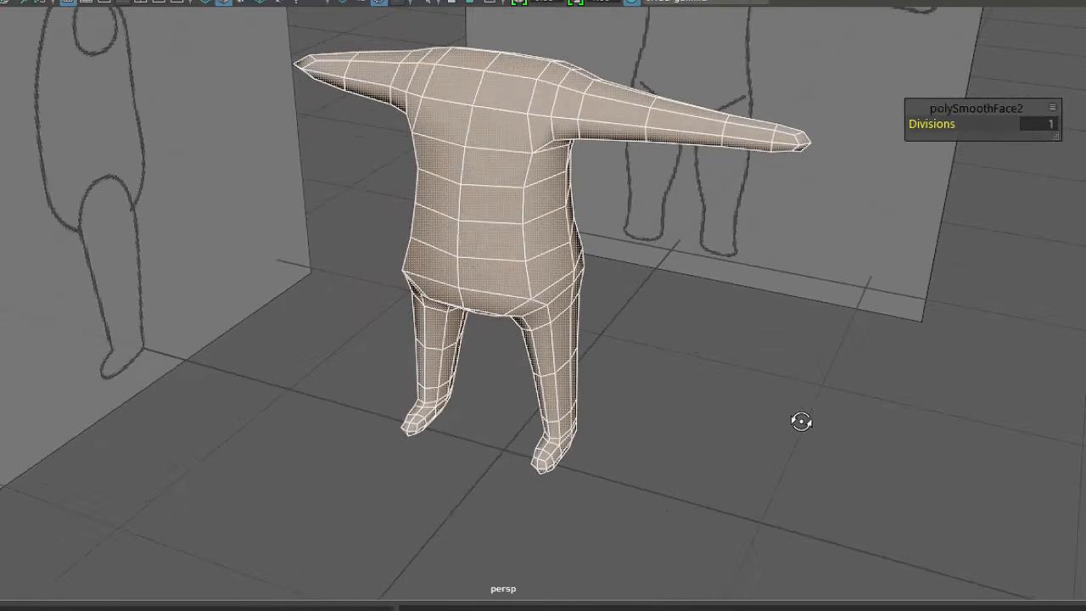
{"action": "left_click", "coordinate": [609, 214]}
- Delete all faces of the character's right half, including its arm and leg, up to the center line
{"action": "left_click_drag", "start_coordinate": [644, 426], "coordinate": [436, 390], "text": "alt"}
{"action": "right_click_drag", "start_coordinate": [436, 390], "coordinate": [613, 484], "text": "alt"}
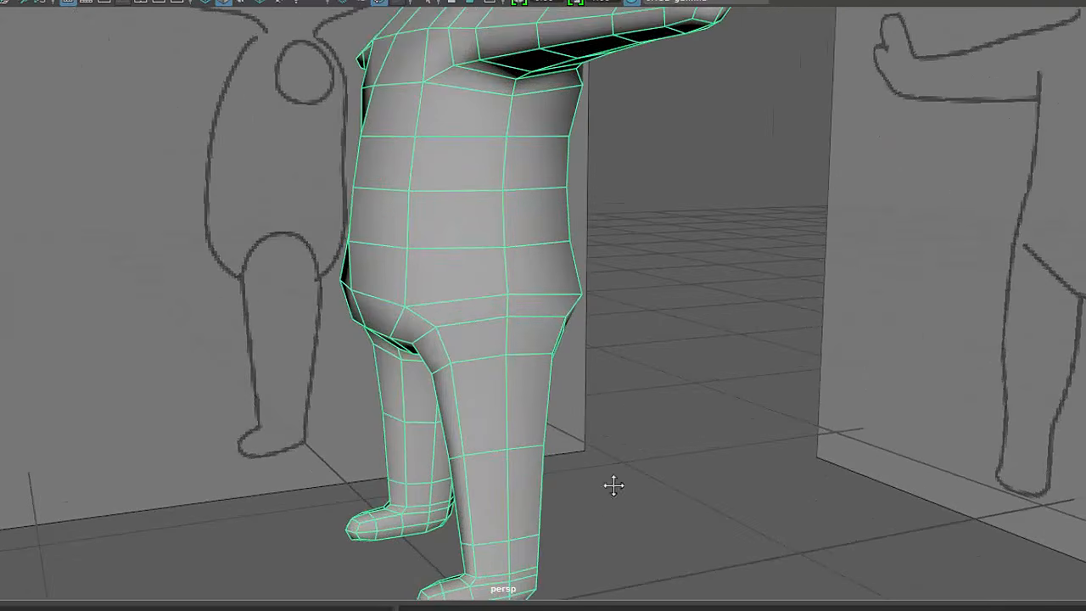
{"action": "left_click_drag", "start_coordinate": [613, 485], "coordinate": [758, 366], "text": "alt"}
{"action": "right_click_drag", "start_coordinate": [758, 367], "coordinate": [646, 249], "text": "alt"}
{"action": "middle_click_drag", "start_coordinate": [646, 249], "coordinate": [624, 338], "text": "alt"}
{"action": "right_click_drag", "start_coordinate": [577, 209], "coordinate": [559, 246]}
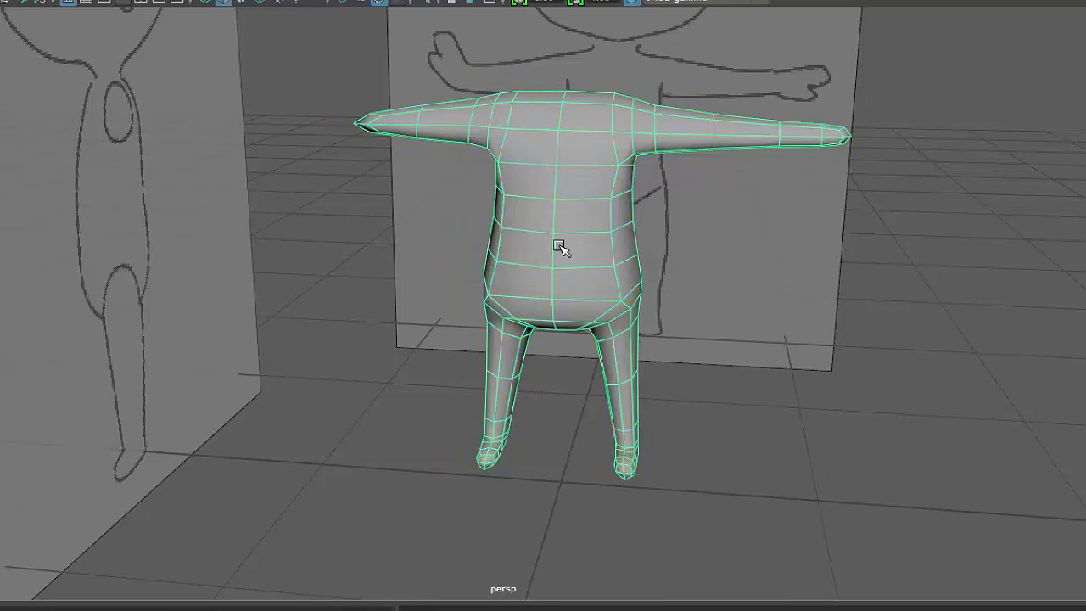
{"action": "left_click", "coordinate": [525, 192]}
{"action": "double_click", "coordinate": [531, 215], "text": "shift"}
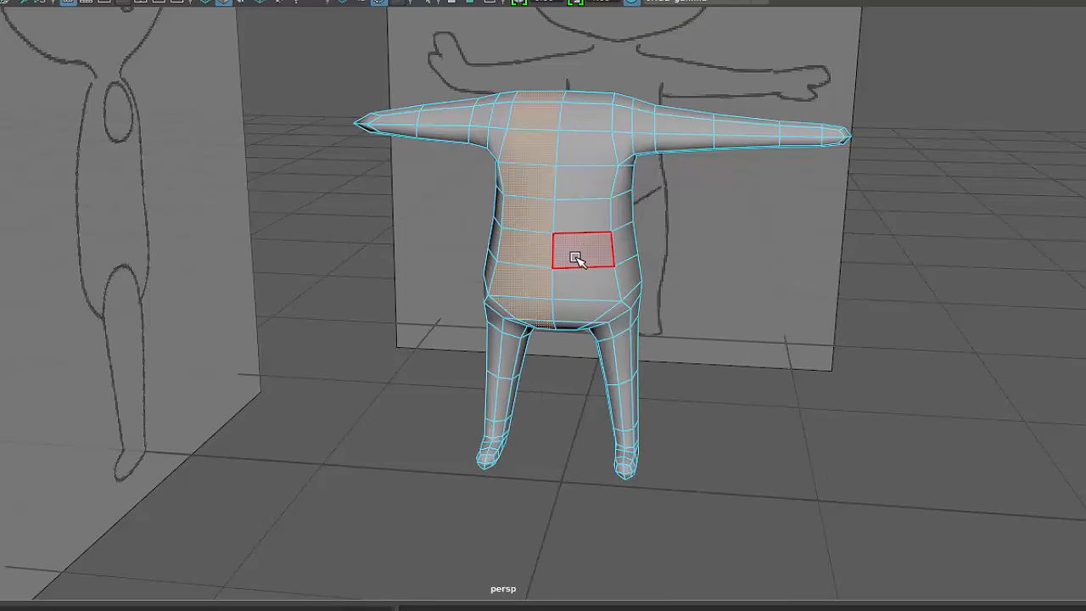
{"action": "key", "text": "Delete"}
{"action": "double_click", "coordinate": [506, 216]}
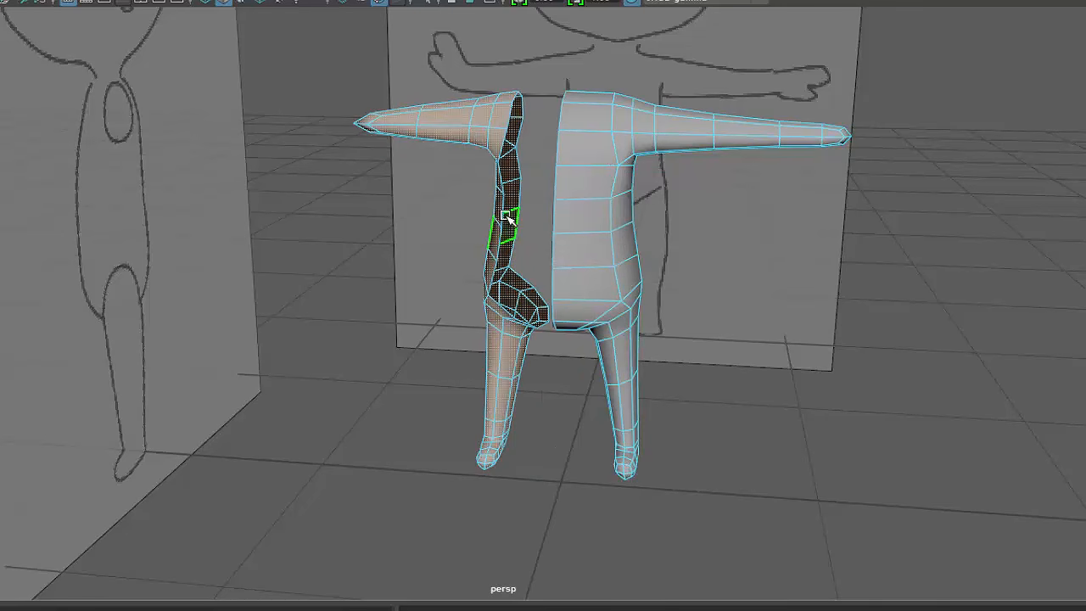
{"action": "key", "text": "Delete"}
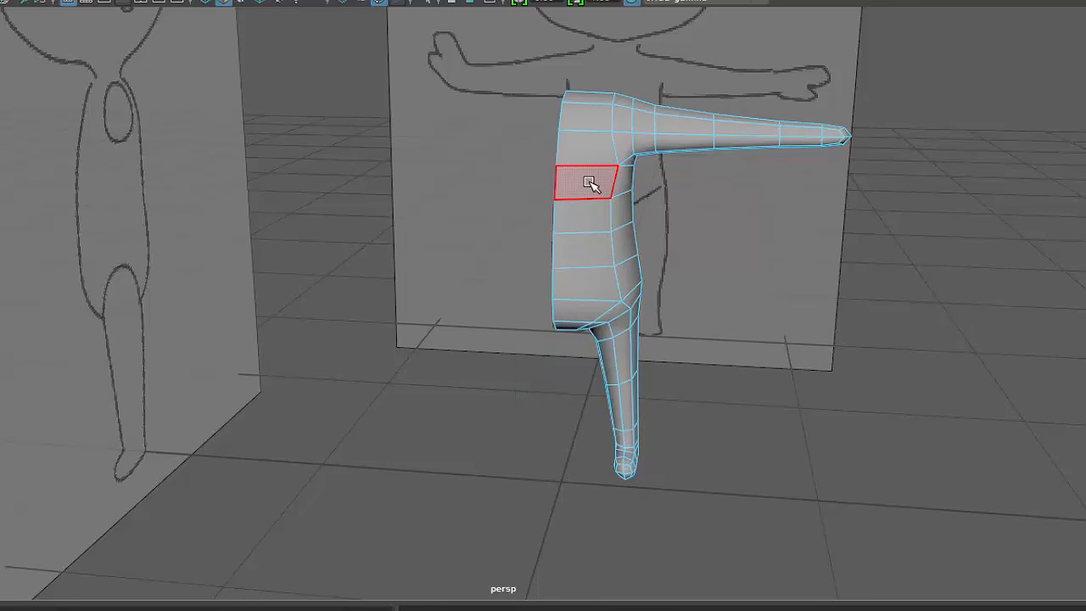
- Reset the Duplicate Special options and duplicate the remaining half body as an Instance with Scale X set to -1
{"action": "key", "text": "3"}
{"action": "left_click", "coordinate": [631, 212]}
{"action": "left_click_drag", "start_coordinate": [632, 215], "coordinate": [620, 274], "text": "alt"}
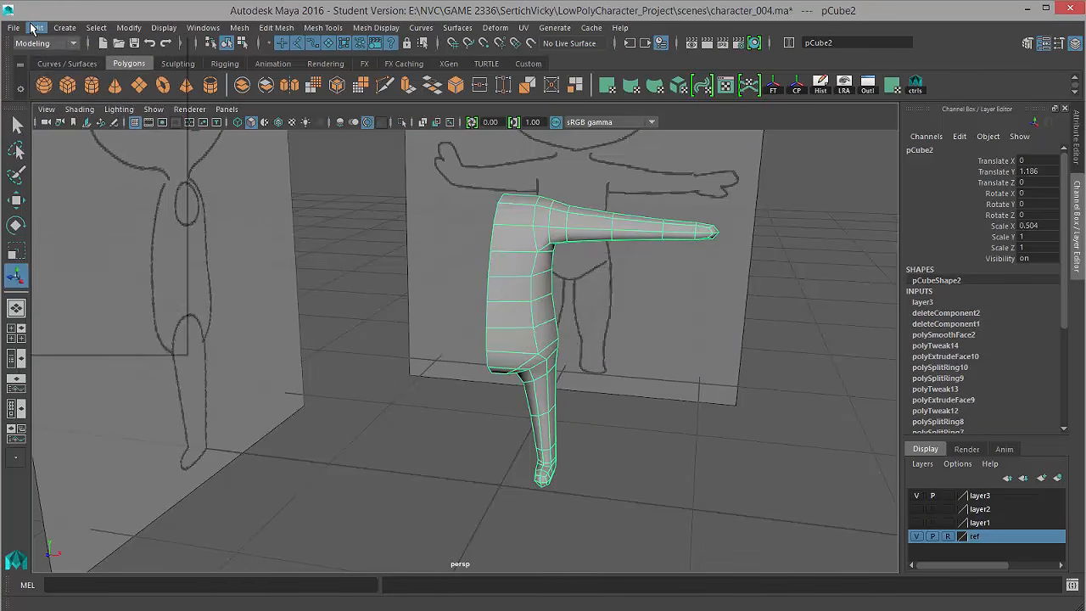
{"action": "left_click", "coordinate": [36, 27]}
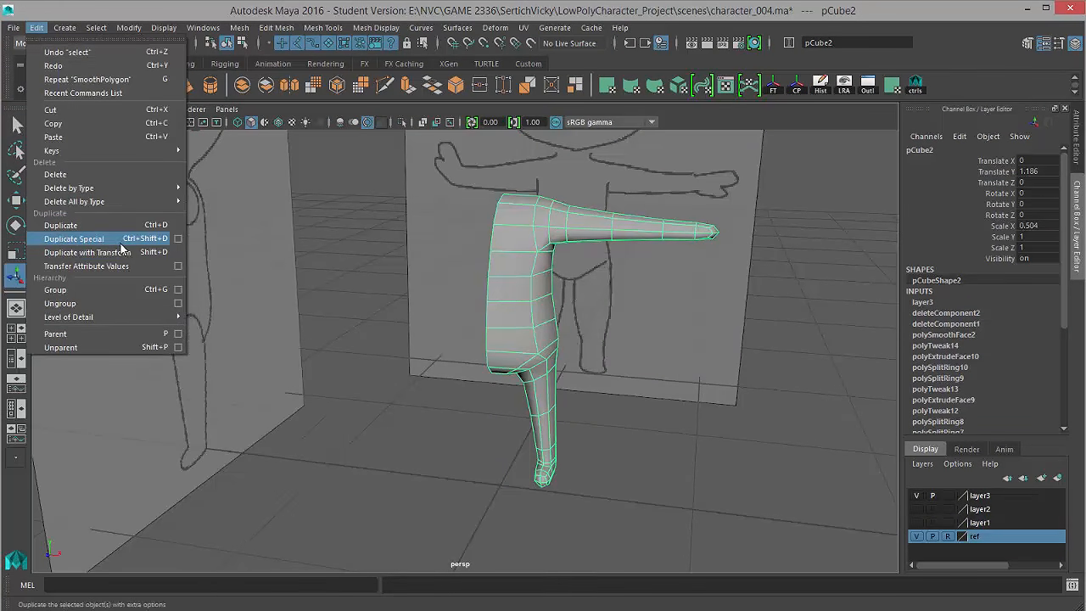
{"action": "left_click", "coordinate": [177, 240]}
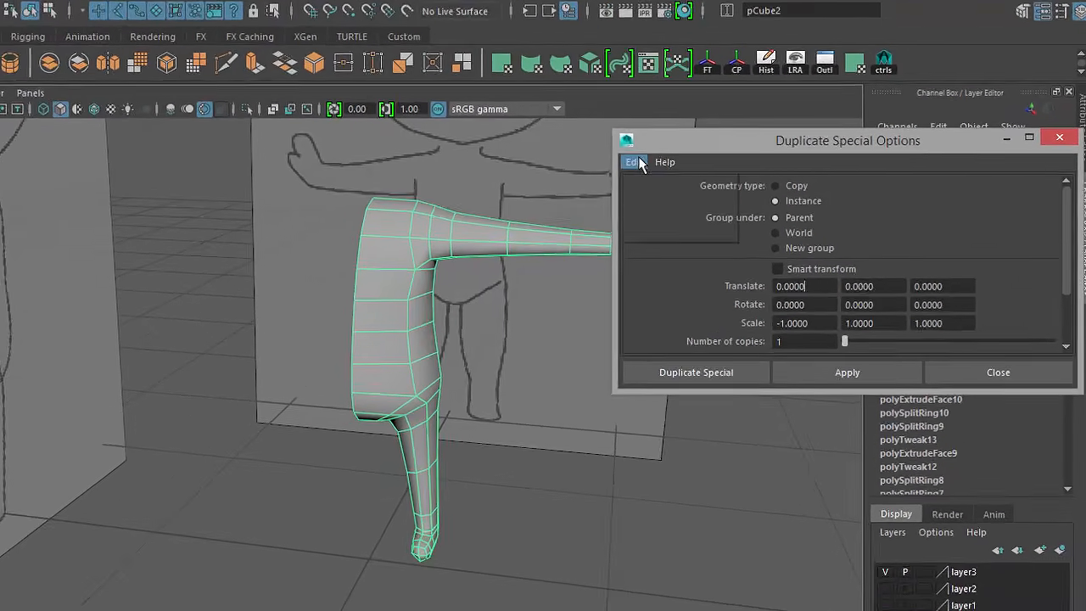
{"action": "left_click", "coordinate": [634, 162]}
{"action": "left_click", "coordinate": [645, 196]}
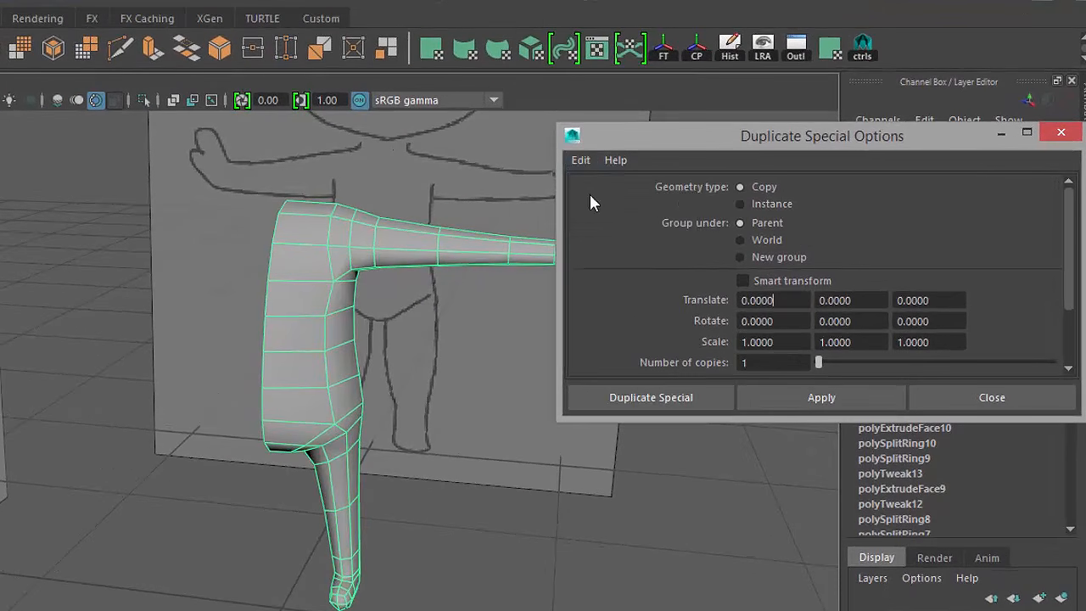
{"action": "left_click", "coordinate": [744, 206]}
{"action": "type", "text": "-1"}
{"action": "left_click", "coordinate": [769, 400]}
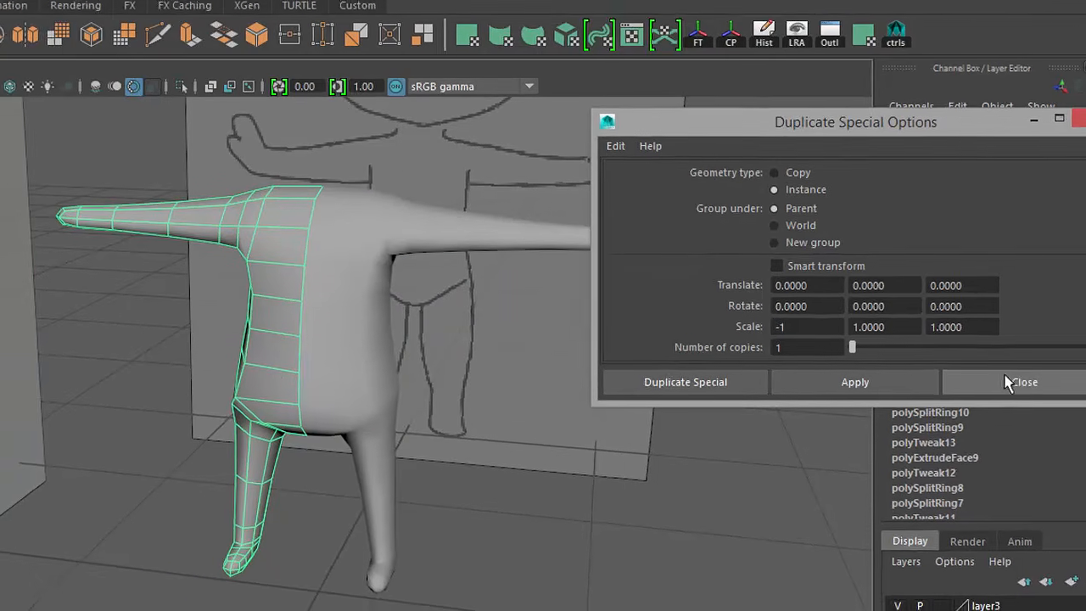
- Close the Duplicate Special options and select the vertices at the end of the original half's arm to test the mirrored instance
{"action": "left_click", "coordinate": [974, 393]}
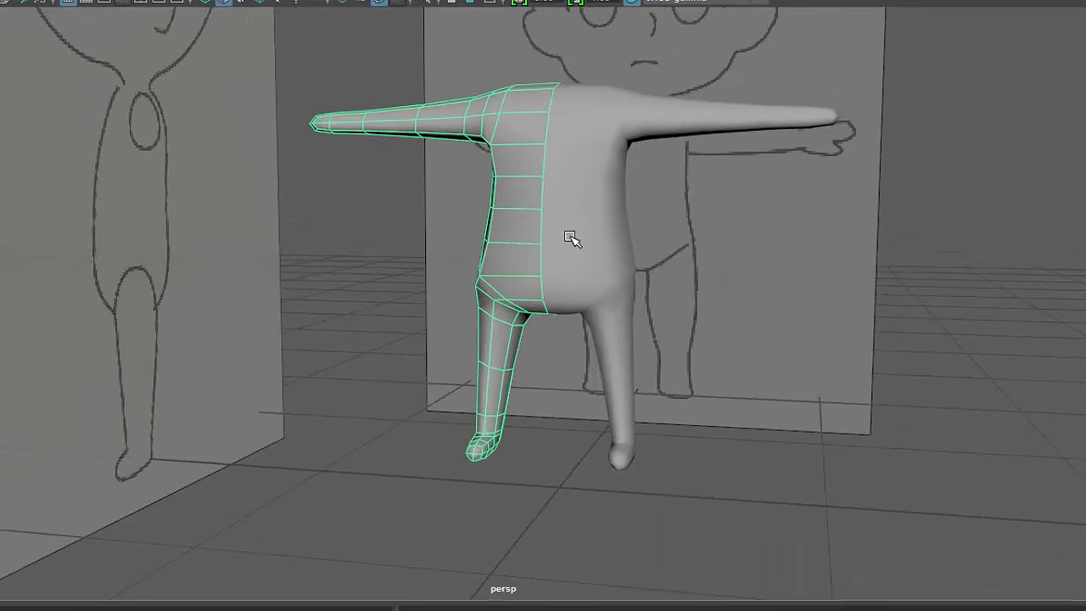
{"action": "left_click", "coordinate": [302, 288]}
{"action": "right_click_drag", "start_coordinate": [578, 176], "coordinate": [500, 176]}
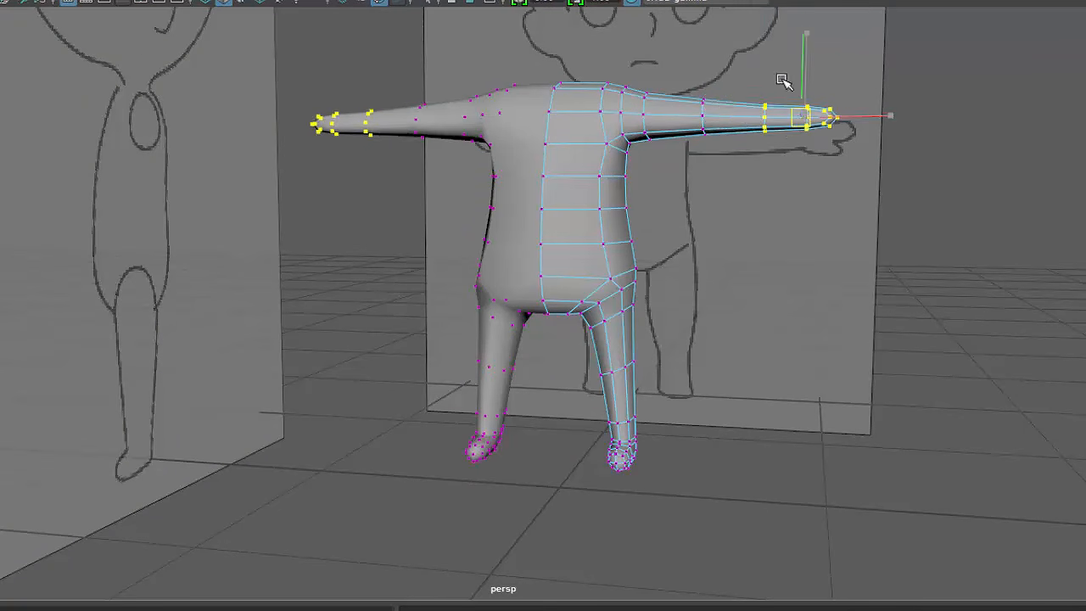
{"action": "right_click_drag", "start_coordinate": [704, 124], "coordinate": [832, 84]}
{"action": "left_click", "coordinate": [600, 127]}
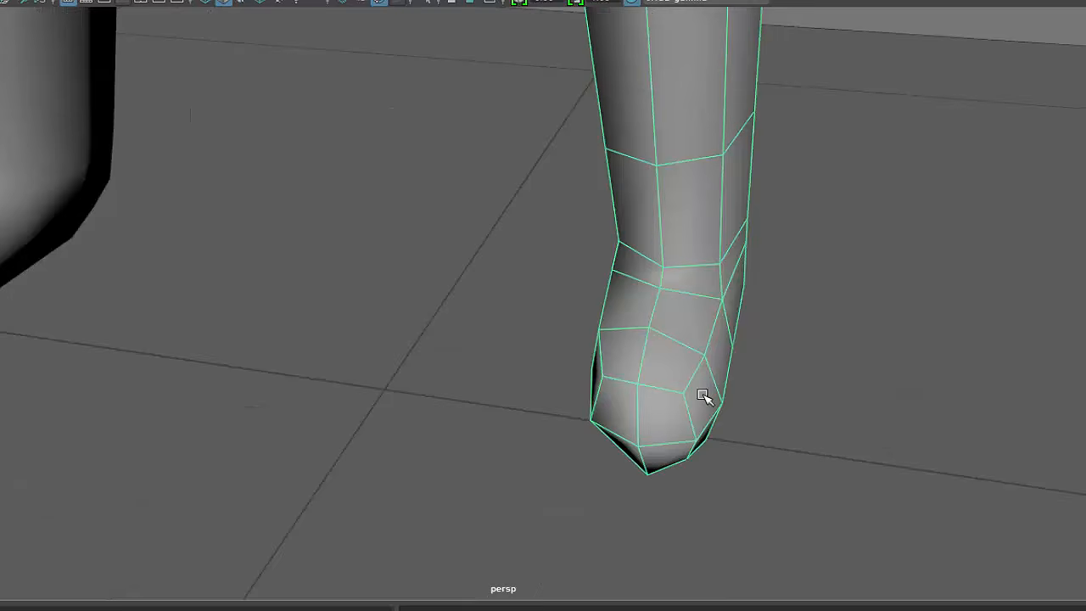
{"action": "left_click_drag", "start_coordinate": [705, 396], "coordinate": [586, 279], "text": "alt"}
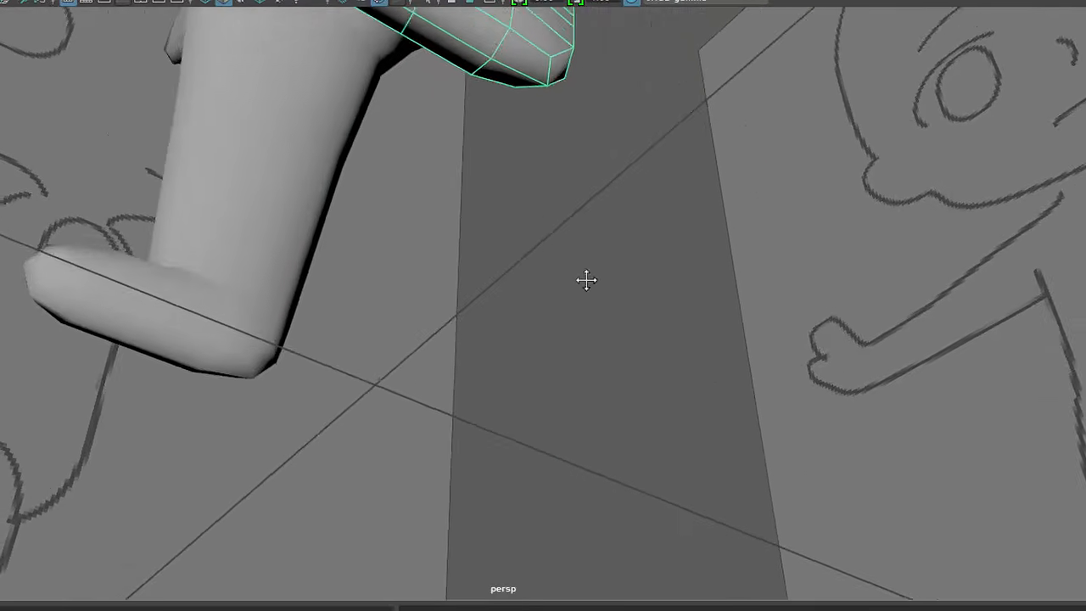
{"action": "middle_click_drag", "start_coordinate": [586, 279], "coordinate": [664, 393], "text": "alt"}
{"action": "right_click_drag", "start_coordinate": [651, 179], "coordinate": [650, 227]}
{"action": "left_click_drag", "start_coordinate": [542, 199], "coordinate": [473, 276], "text": "alt"}
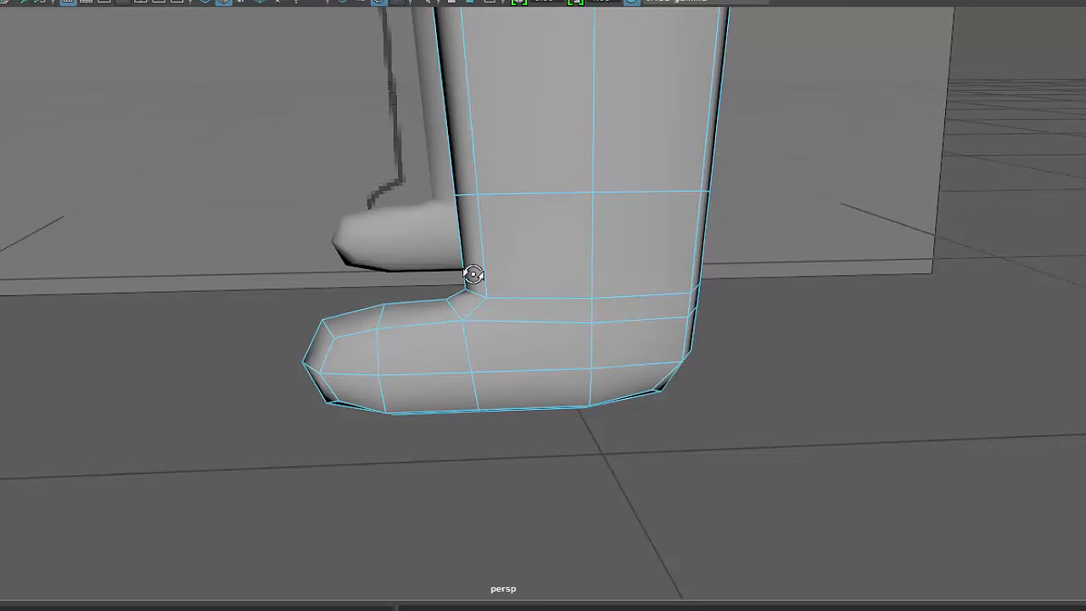
{"action": "left_click_drag", "start_coordinate": [528, 297], "coordinate": [521, 251], "text": "alt"}
{"action": "right_click_drag", "start_coordinate": [613, 271], "coordinate": [599, 206]}
{"action": "double_click", "coordinate": [636, 297]}
{"action": "left_click_drag", "start_coordinate": [636, 298], "coordinate": [741, 328], "text": "alt"}
{"action": "key", "text": "r"}
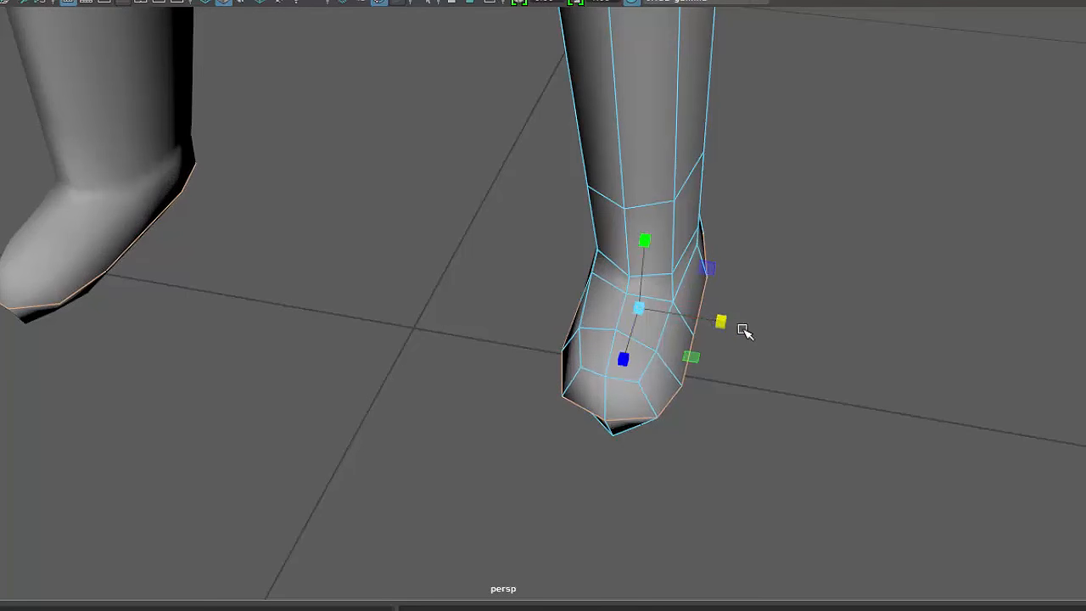
{"action": "key", "text": "w"}
- Select all faces on the underside of the character's left foot and flatten the sole by scaling them along Y
{"action": "left_click_drag", "start_coordinate": [658, 383], "coordinate": [529, 235], "text": "alt"}
{"action": "right_click_drag", "start_coordinate": [547, 206], "coordinate": [547, 253]}
{"action": "left_click_drag", "start_coordinate": [547, 253], "coordinate": [615, 188], "text": "alt"}
{"action": "left_click", "coordinate": [617, 185]}
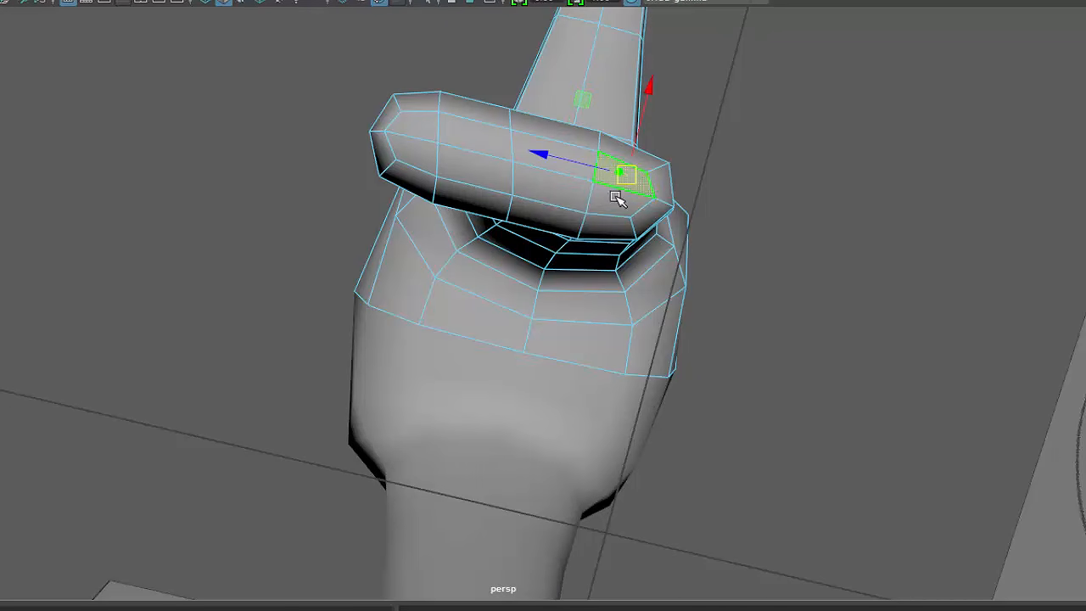
{"action": "left_click", "coordinate": [514, 164], "text": "shift"}
{"action": "left_click", "coordinate": [474, 140], "text": "shift"}
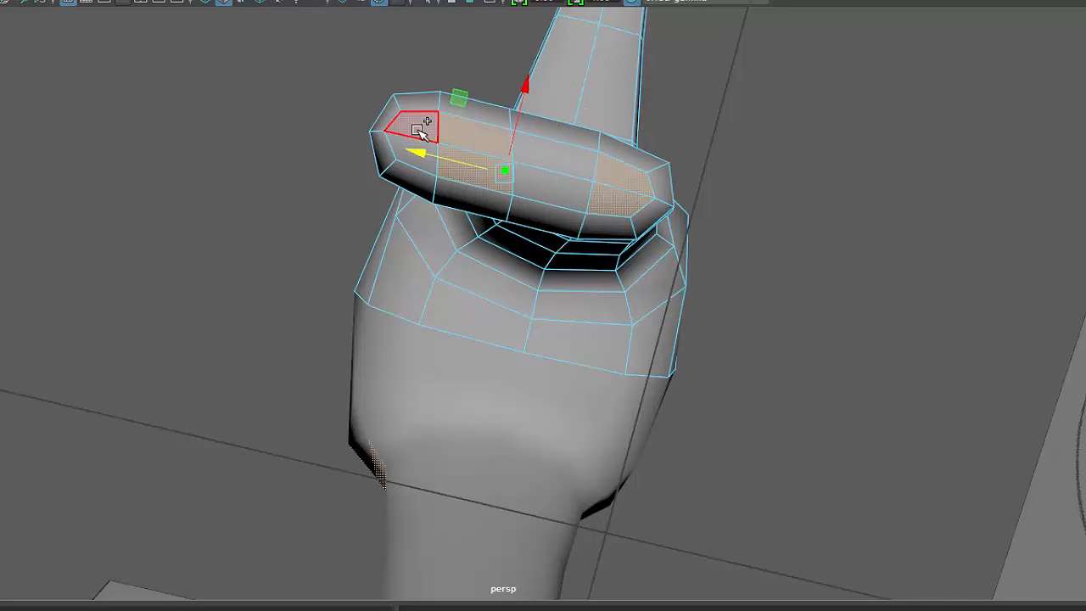
{"action": "left_click", "coordinate": [418, 129], "text": "shift"}
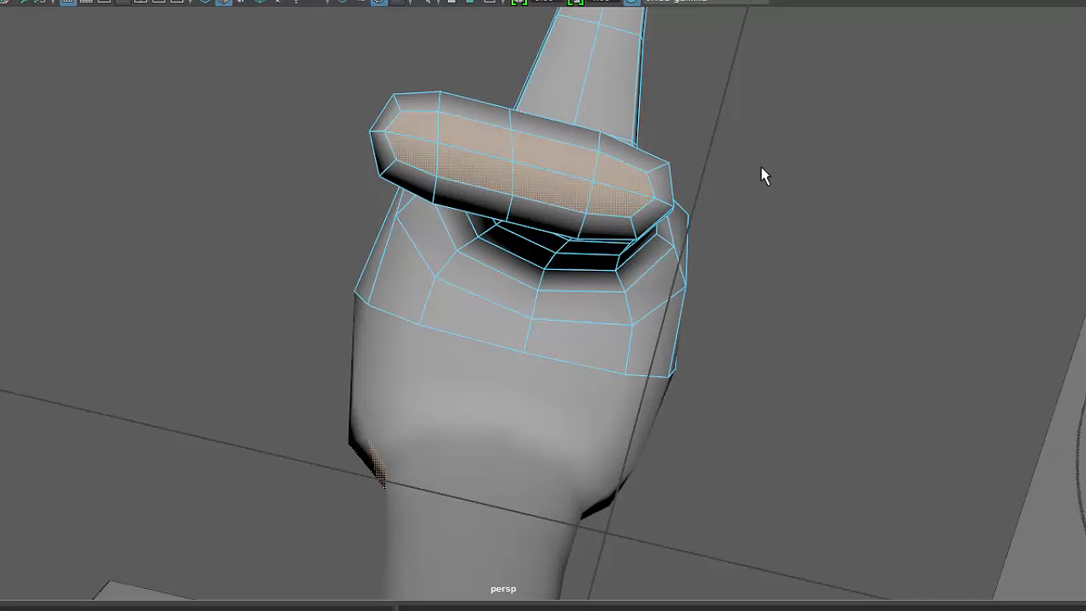
{"action": "left_click_drag", "start_coordinate": [761, 176], "coordinate": [557, 293], "text": "alt"}
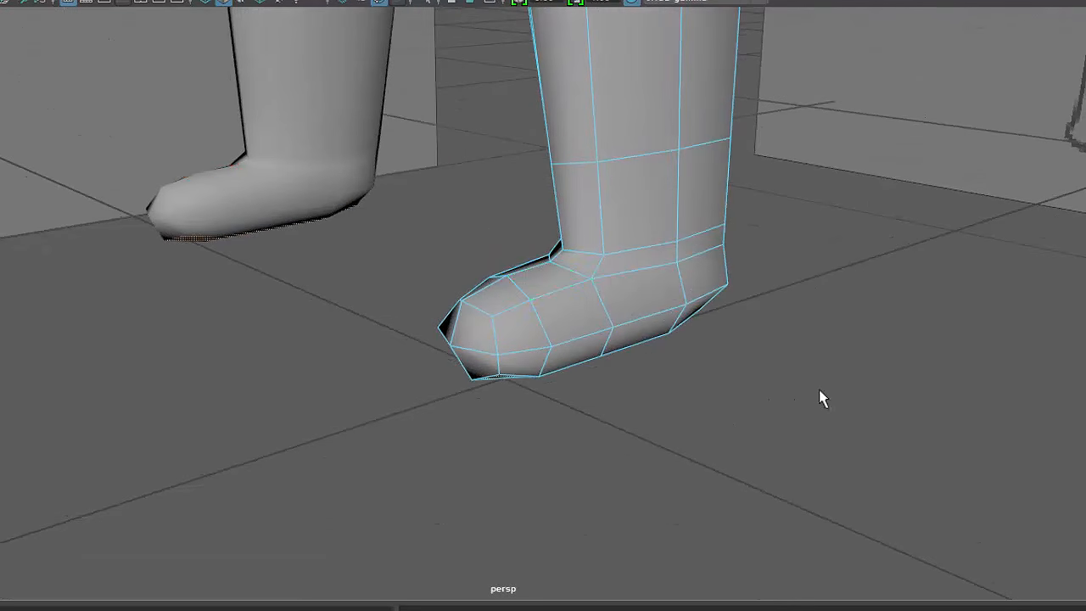
{"action": "left_click_drag", "start_coordinate": [821, 399], "coordinate": [819, 317], "text": "alt"}
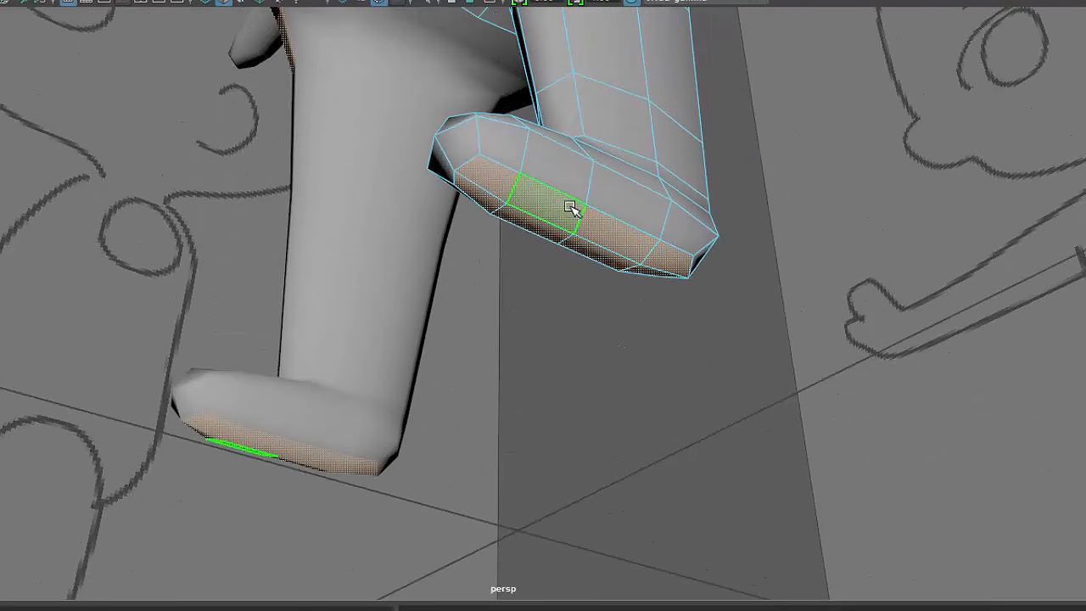
{"action": "right_click_drag", "start_coordinate": [727, 279], "coordinate": [650, 295], "text": "alt"}
{"action": "left_click_drag", "start_coordinate": [649, 295], "coordinate": [652, 325], "text": "alt"}
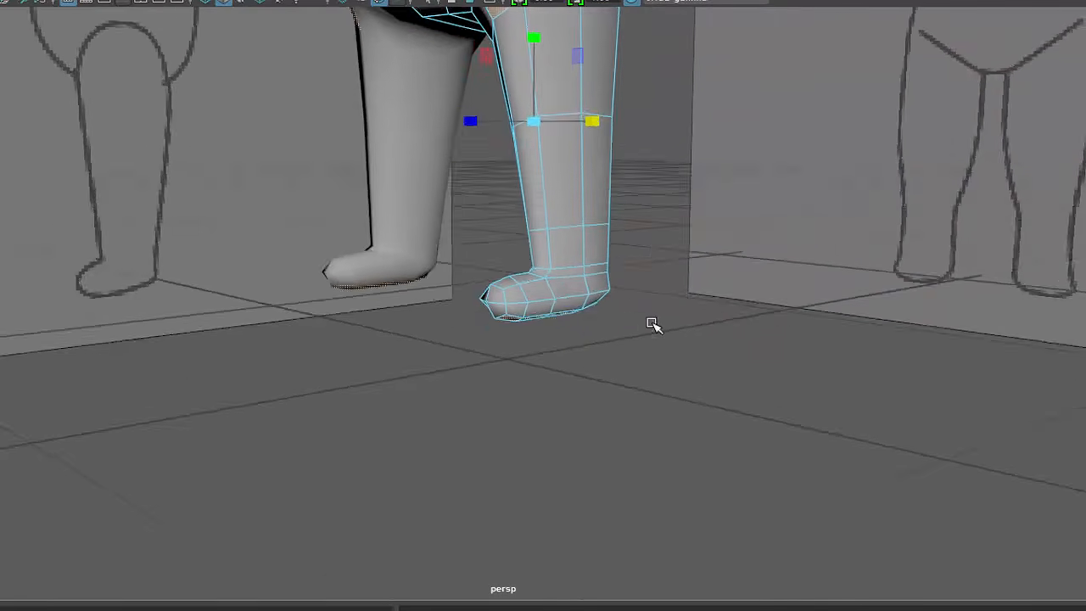
{"action": "right_click_drag", "start_coordinate": [652, 324], "coordinate": [612, 331], "text": "alt"}
{"action": "middle_click_drag", "start_coordinate": [632, 288], "coordinate": [659, 422], "text": "alt"}
{"action": "left_click_drag", "start_coordinate": [659, 421], "coordinate": [376, 301], "text": "alt"}
{"action": "left_click_drag", "start_coordinate": [722, 257], "coordinate": [552, 417], "text": "alt"}
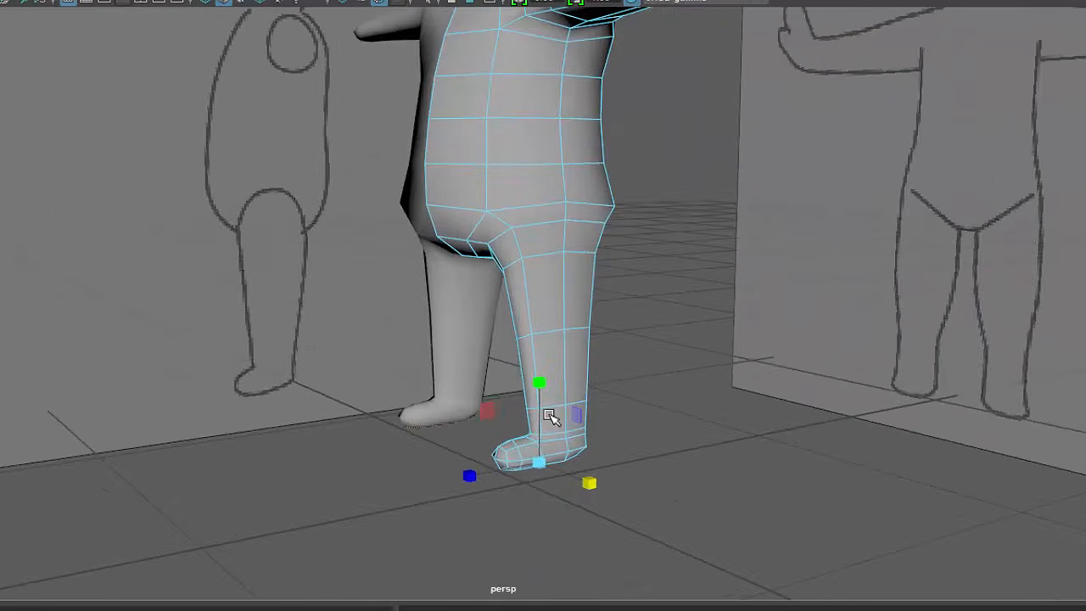
{"action": "right_click_drag", "start_coordinate": [552, 417], "coordinate": [623, 383], "text": "alt"}
{"action": "middle_click_drag", "start_coordinate": [622, 383], "coordinate": [644, 34], "text": "alt"}
{"action": "right_click_drag", "start_coordinate": [594, 341], "coordinate": [645, 341], "text": "alt"}
{"action": "left_click_drag", "start_coordinate": [646, 341], "coordinate": [655, 310], "text": "alt"}
{"action": "middle_click_drag", "start_coordinate": [655, 310], "coordinate": [693, 351], "text": "alt"}
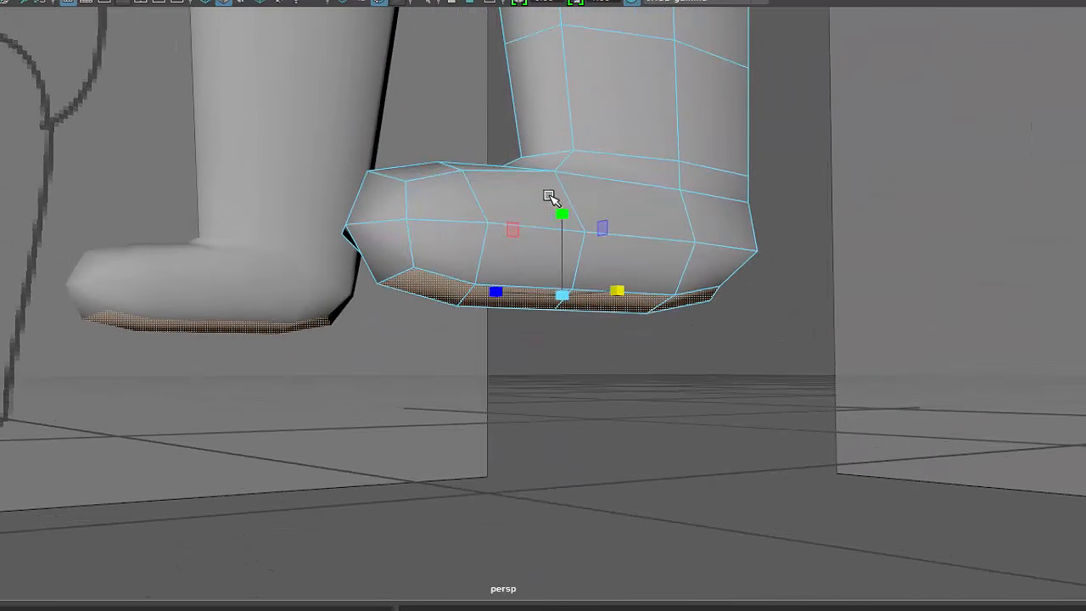
{"action": "left_click_drag", "start_coordinate": [567, 210], "coordinate": [582, 369]}
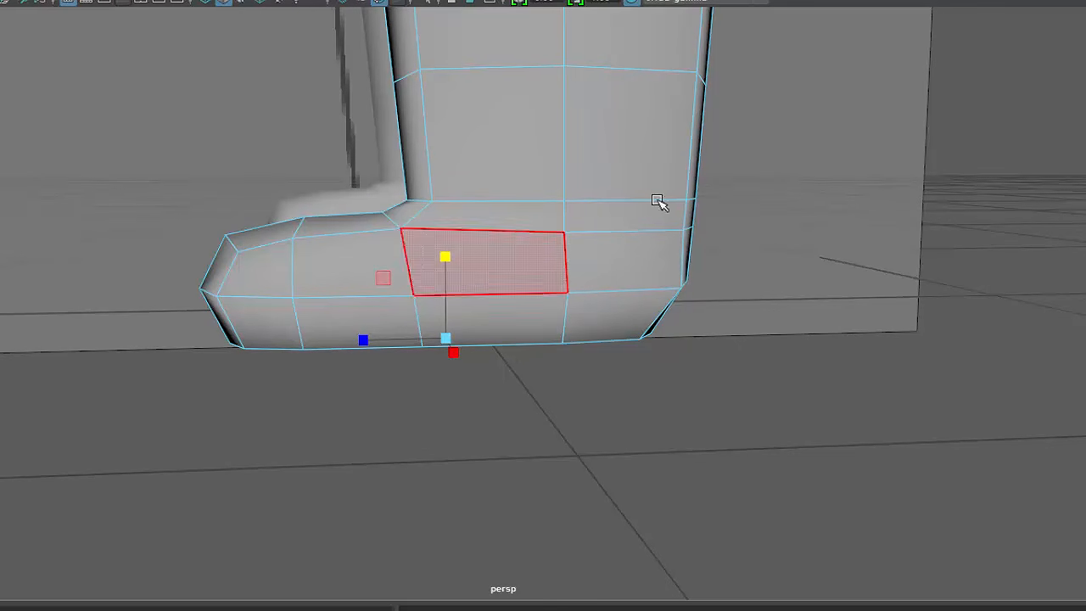
- In the side view, select the vertices of the front half of the foot and move them slightly back along Z
{"action": "left_click_drag", "start_coordinate": [659, 201], "coordinate": [608, 254], "text": "alt"}
{"action": "key", "text": "space"}
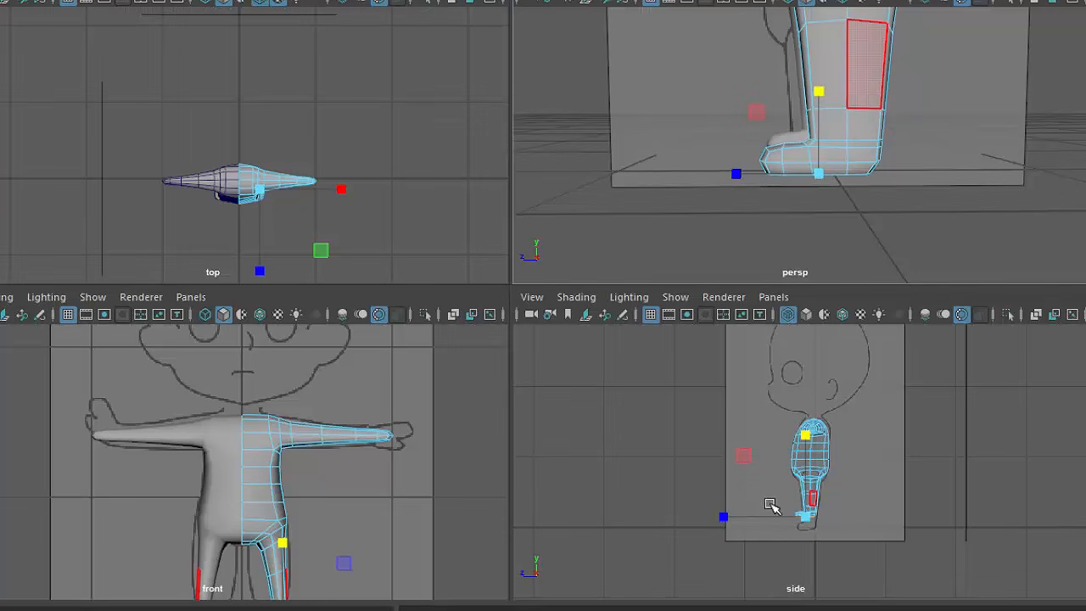
{"action": "key", "text": "space"}
{"action": "scroll", "coordinate": [552, 354], "scroll_direction": "up", "scroll_amount": 8}
{"action": "middle_click_drag", "start_coordinate": [643, 425], "coordinate": [734, 234], "text": "alt"}
{"action": "right_click_drag", "start_coordinate": [899, 424], "coordinate": [1060, 530], "text": "alt"}
{"action": "middle_click_drag", "start_coordinate": [695, 484], "coordinate": [585, 237], "text": "alt"}
{"action": "right_click_drag", "start_coordinate": [555, 223], "coordinate": [678, 304], "text": "alt"}
{"action": "middle_click_drag", "start_coordinate": [680, 306], "coordinate": [603, 350], "text": "alt"}
{"action": "right_click_drag", "start_coordinate": [599, 291], "coordinate": [511, 293]}
{"action": "left_click_drag", "start_coordinate": [630, 314], "coordinate": [356, 491]}
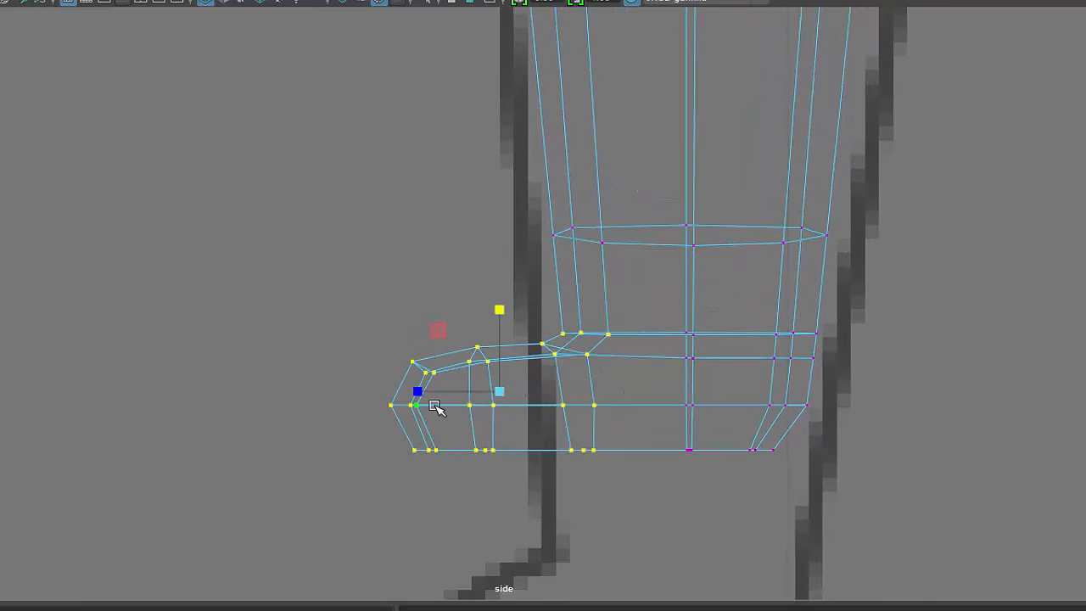
{"action": "left_click_drag", "start_coordinate": [420, 391], "coordinate": [444, 387]}
- Move the foot and lower-leg vertices down along Y to meet the foot in the side reference drawing
{"action": "scroll", "coordinate": [508, 382], "scroll_direction": "down", "scroll_amount": 5}
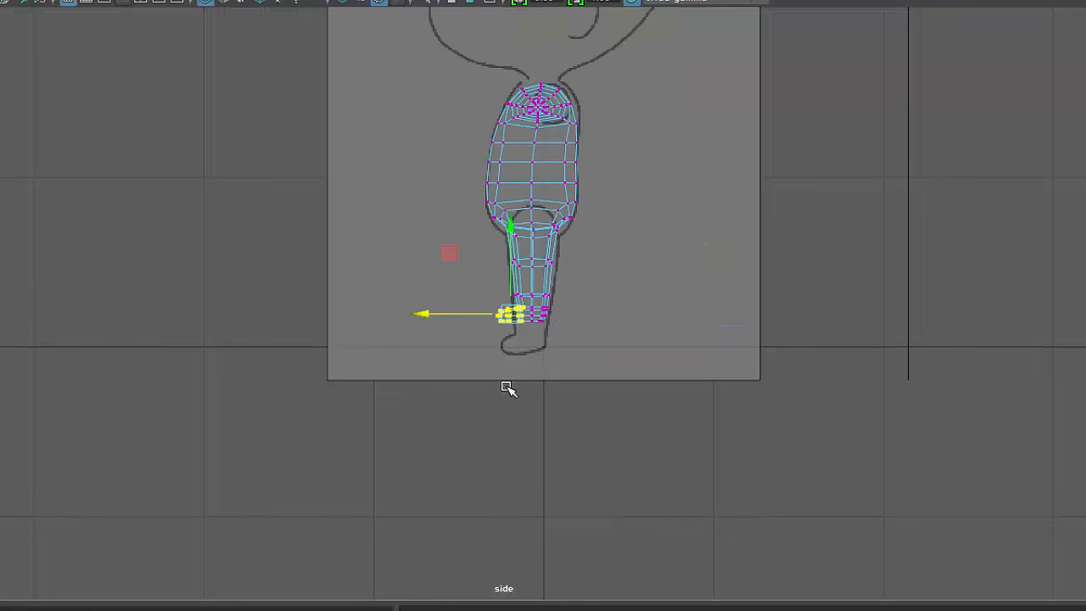
{"action": "scroll", "coordinate": [508, 391], "scroll_direction": "up", "scroll_amount": 4}
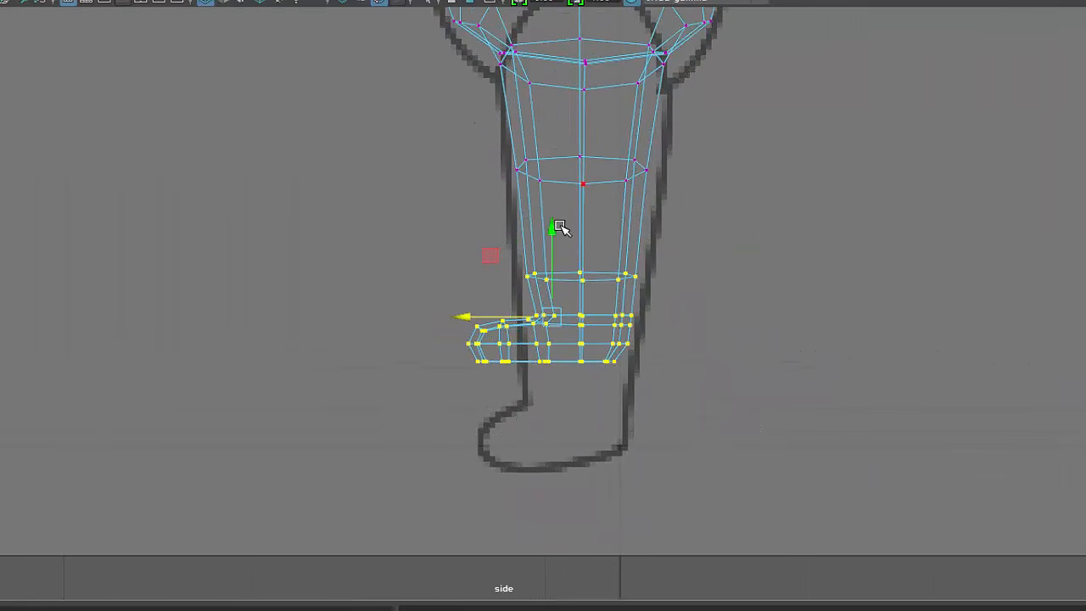
{"action": "left_click_drag", "start_coordinate": [560, 227], "coordinate": [556, 315]}
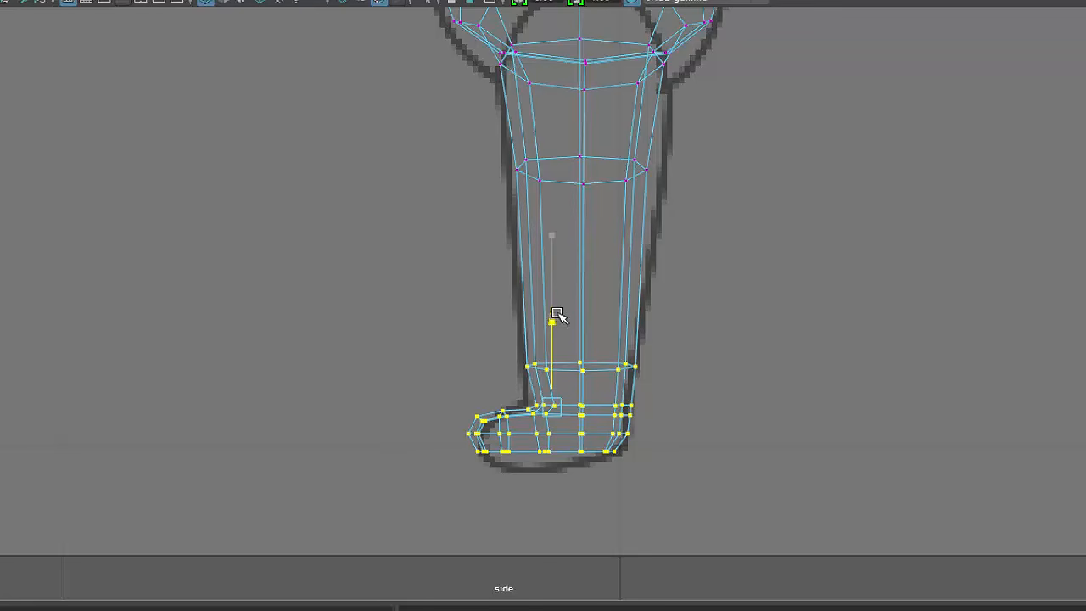
- Select the vertex ring just above the ankle and scale it slightly narrower along Z
{"action": "scroll", "coordinate": [641, 433], "scroll_direction": "up", "scroll_amount": 3}
{"action": "middle_click_drag", "start_coordinate": [702, 332], "coordinate": [706, 329], "text": "alt"}
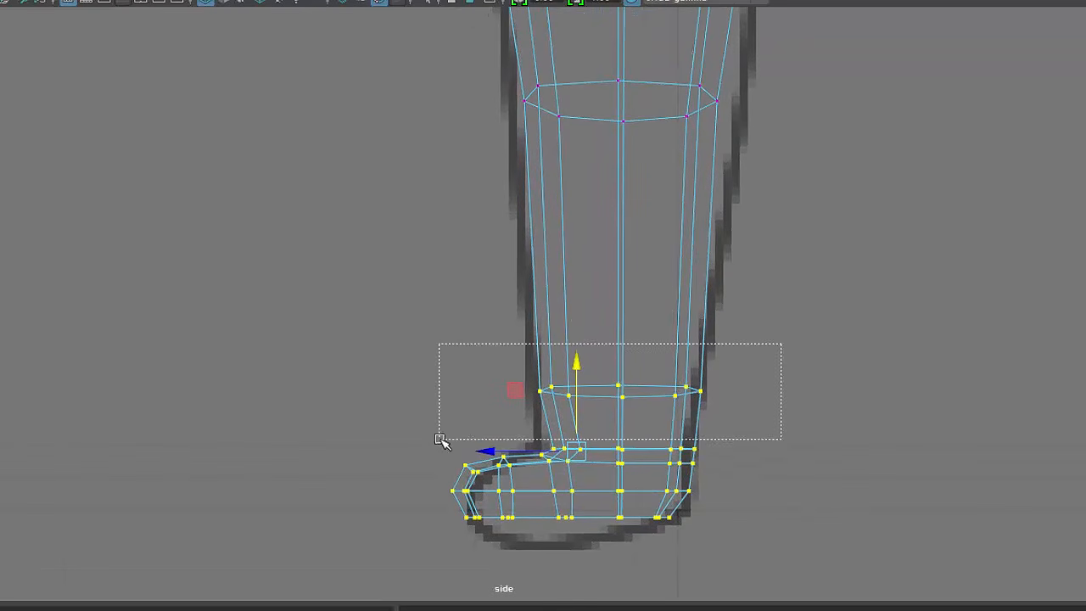
{"action": "left_click_drag", "start_coordinate": [439, 439], "coordinate": [439, 440]}
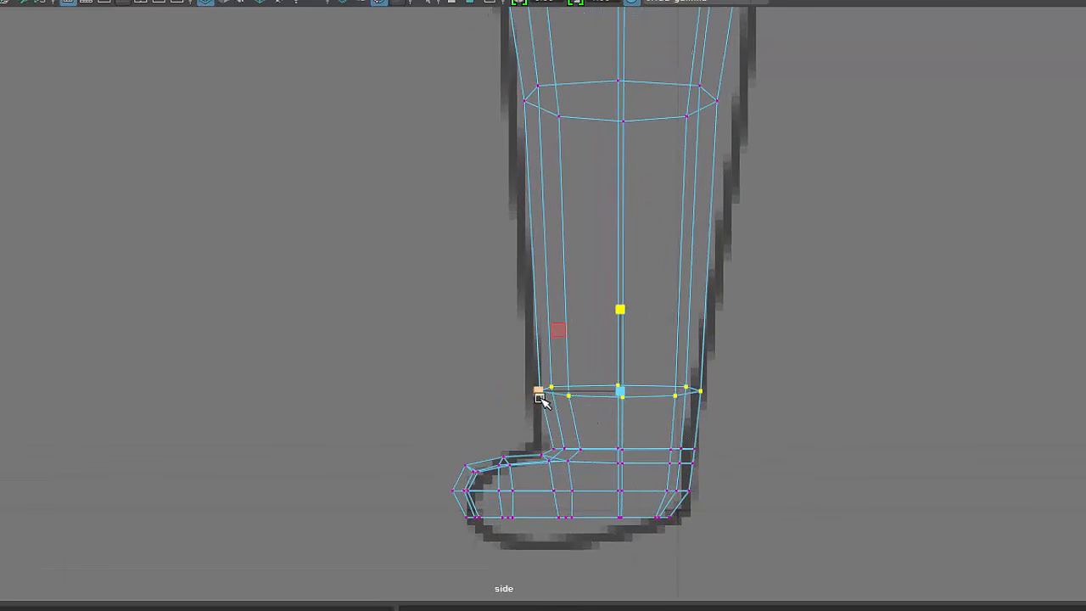
{"action": "left_click_drag", "start_coordinate": [540, 399], "coordinate": [550, 399]}
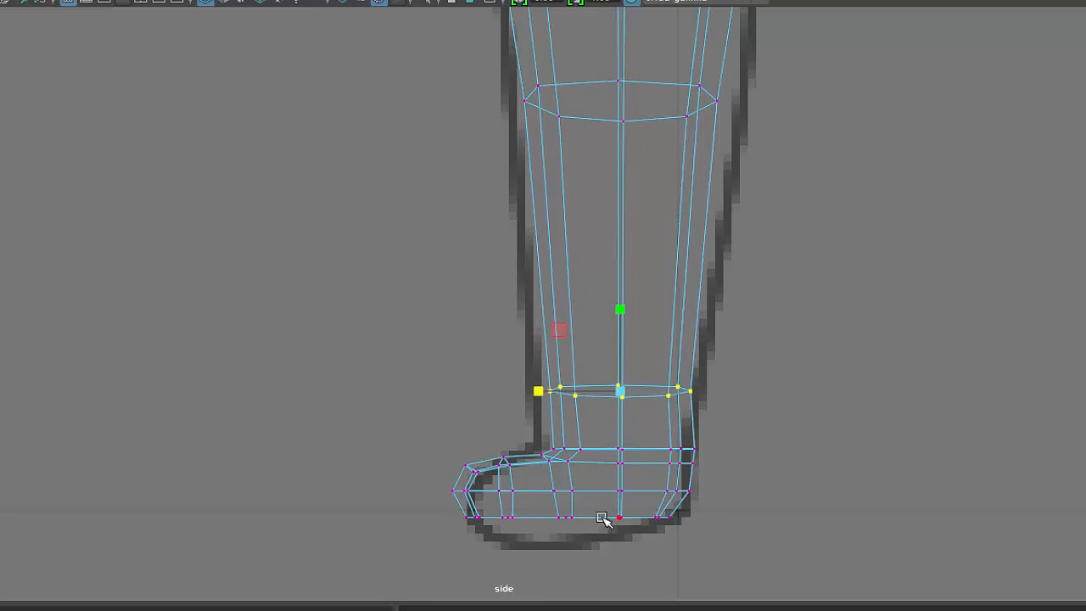
- Lower the sole vertices and the middle row of foot vertices along Y toward the outline of the reference foot
{"action": "middle_click_drag", "start_coordinate": [604, 539], "coordinate": [566, 422], "text": "alt"}
{"action": "scroll", "coordinate": [698, 394], "scroll_direction": "up", "scroll_amount": 4}
{"action": "scroll", "coordinate": [647, 416], "scroll_direction": "up", "scroll_amount": 2}
{"action": "middle_click_drag", "start_coordinate": [749, 384], "coordinate": [747, 337], "text": "alt"}
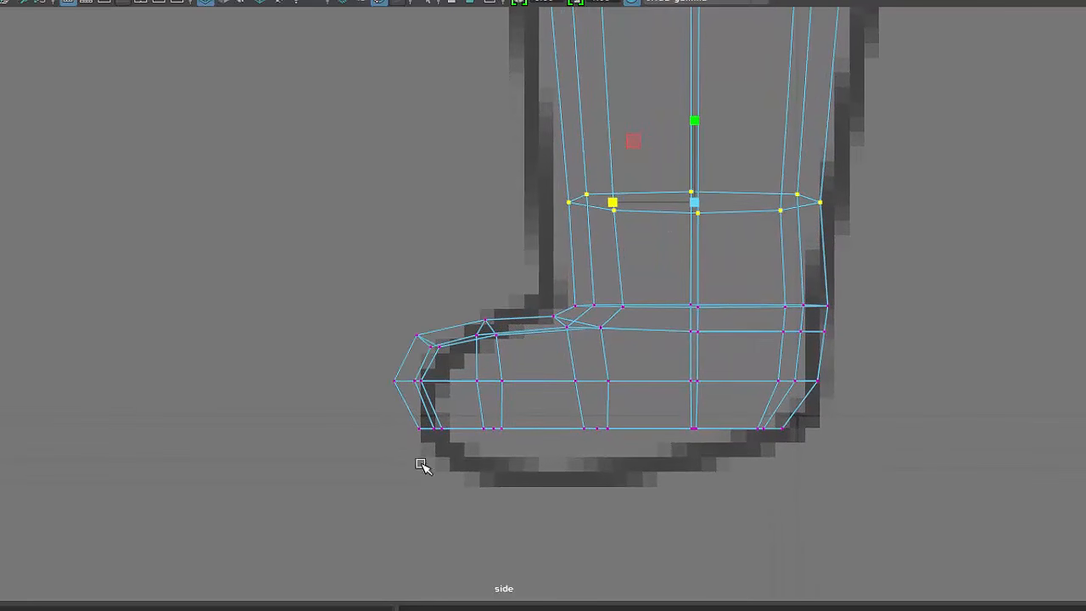
{"action": "left_click_drag", "start_coordinate": [363, 495], "coordinate": [819, 398]}
{"action": "left_click_drag", "start_coordinate": [601, 347], "coordinate": [603, 360]}
{"action": "left_click_drag", "start_coordinate": [371, 371], "coordinate": [946, 417]}
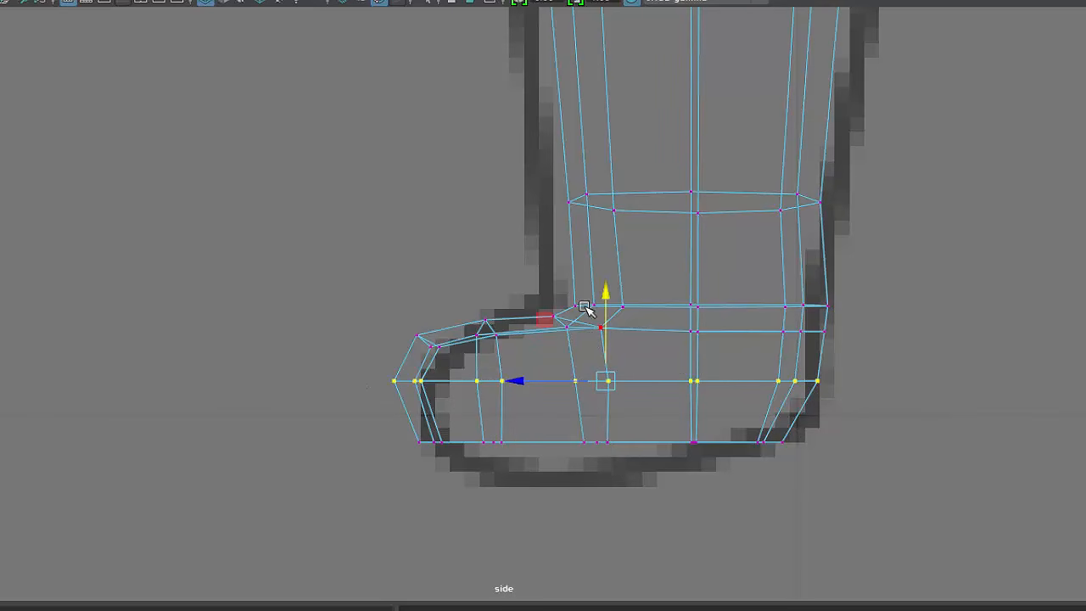
{"action": "left_click_drag", "start_coordinate": [604, 293], "coordinate": [606, 306]}
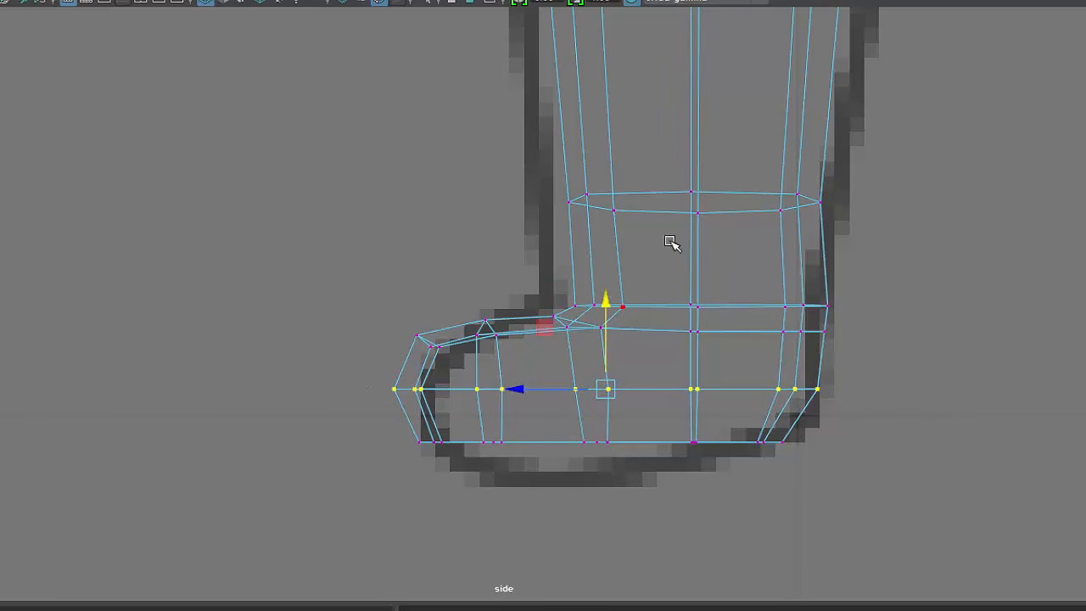
- In the perspective view, select the two faces on top of the toes and lower them along Y
{"action": "key", "text": "space"}
{"action": "key", "text": "space"}
{"action": "key", "text": "space"}
{"action": "key", "text": "space"}
{"action": "left_click_drag", "start_coordinate": [787, 212], "coordinate": [695, 297], "text": "alt"}
{"action": "left_click_drag", "start_coordinate": [601, 234], "coordinate": [594, 327]}
{"action": "right_click", "coordinate": [601, 289]}
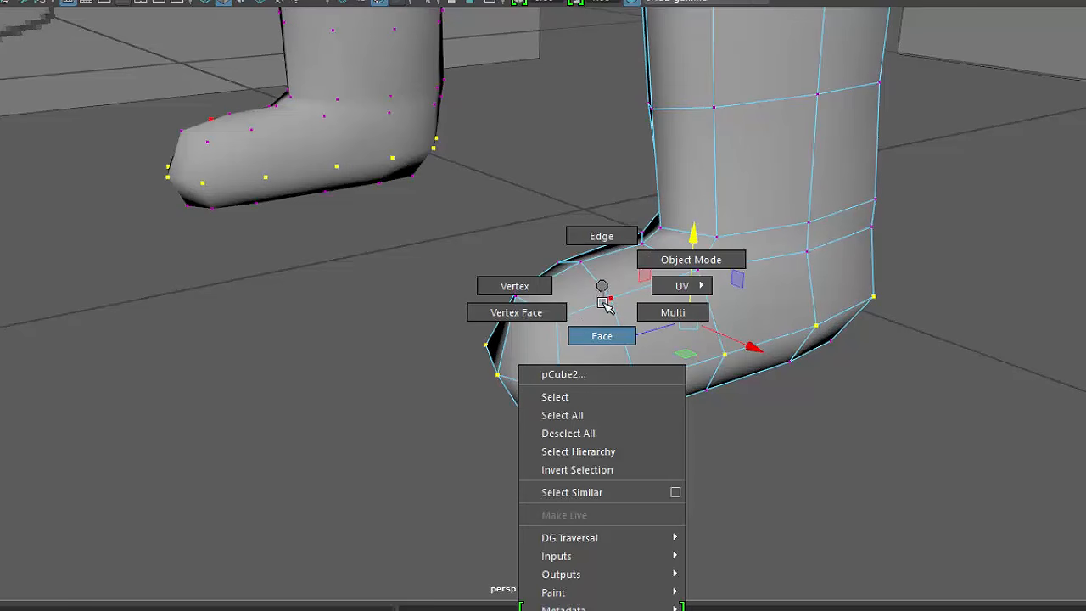
{"action": "right_click_drag", "start_coordinate": [603, 302], "coordinate": [602, 335]}
{"action": "left_click_drag", "start_coordinate": [551, 331], "coordinate": [456, 306], "text": "alt"}
{"action": "left_click", "coordinate": [605, 283]}
{"action": "left_click", "coordinate": [557, 282], "text": "shift"}
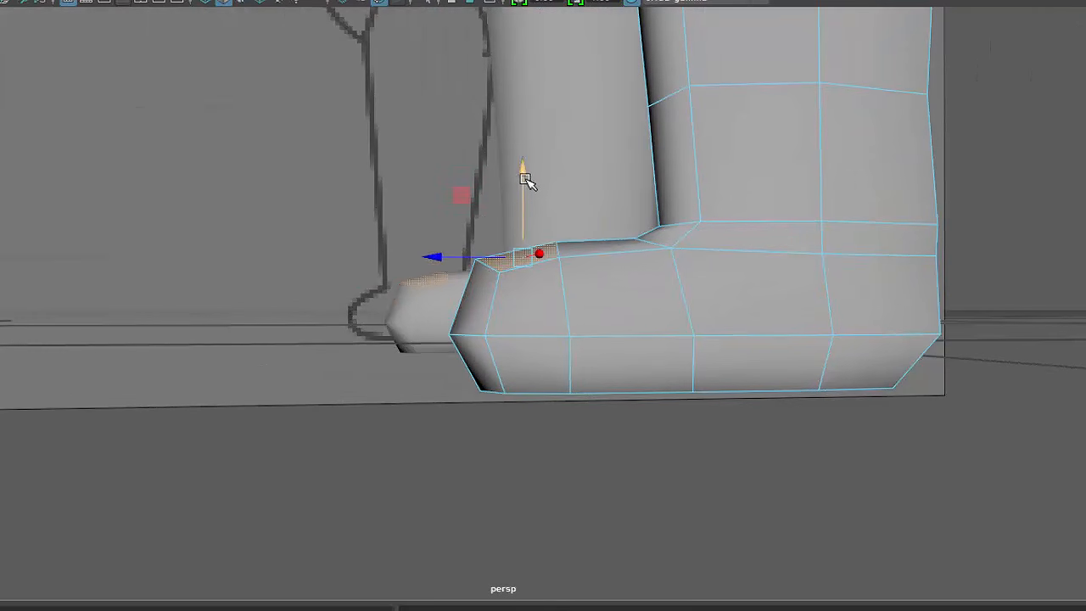
{"action": "left_click_drag", "start_coordinate": [526, 181], "coordinate": [585, 292]}
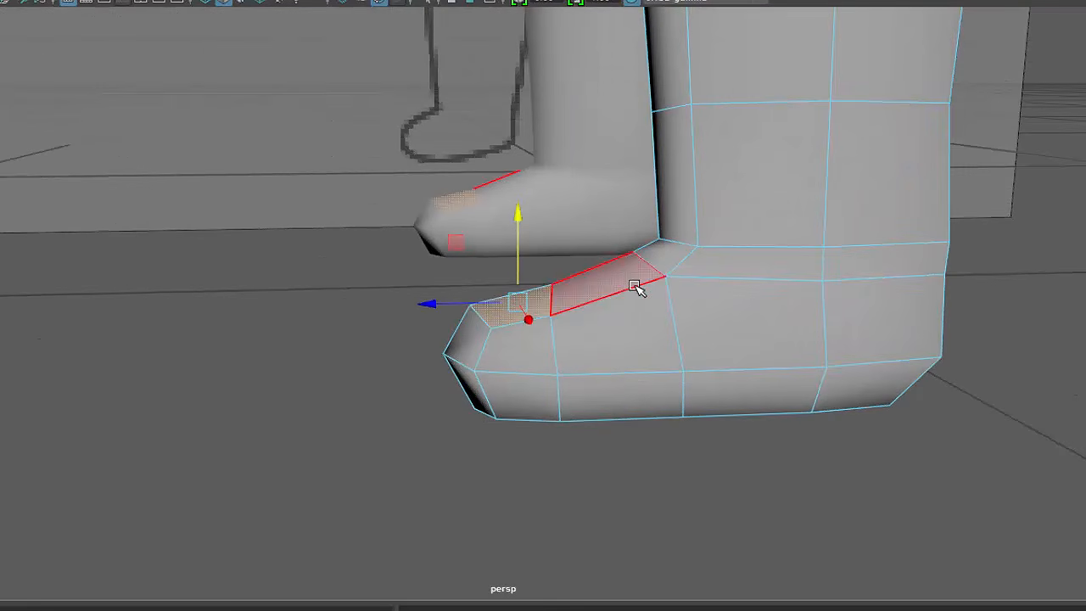
- Select the edges across the instep in front of the ankle and lower them along Y to continue the toe slope
{"action": "right_click_drag", "start_coordinate": [634, 285], "coordinate": [641, 247]}
{"action": "left_click", "coordinate": [648, 258]}
{"action": "left_click_drag", "start_coordinate": [477, 315], "coordinate": [593, 348], "text": "alt"}
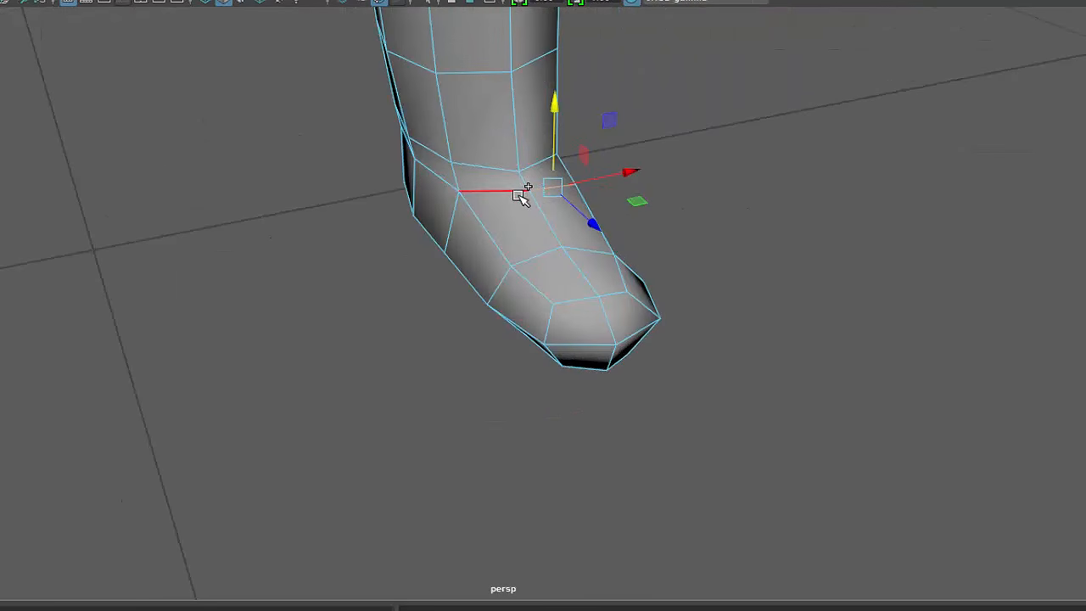
{"action": "left_click_drag", "start_coordinate": [521, 195], "coordinate": [596, 215], "text": "alt"}
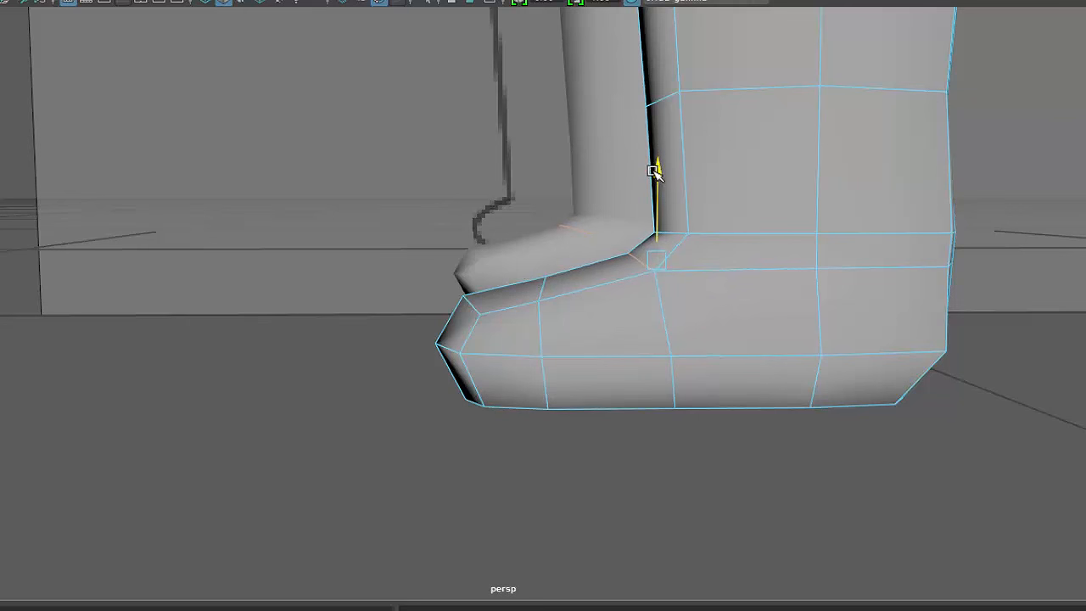
- In the side view, lower the rear vertices level with the instep and the ankle vertex ring above them along Y
{"action": "key", "text": "space"}
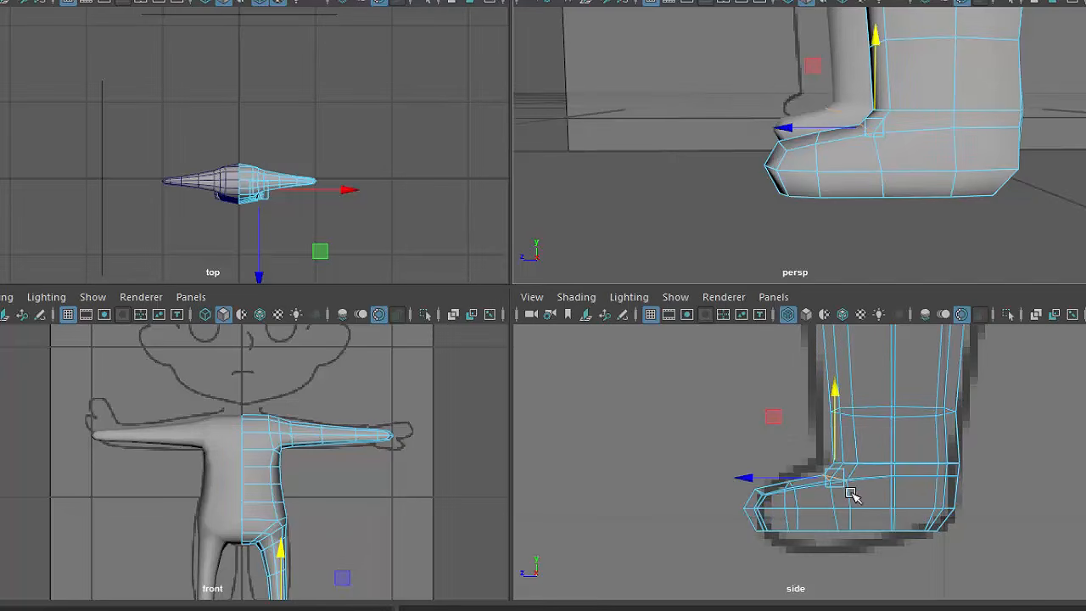
{"action": "key", "text": "space"}
{"action": "right_click_drag", "start_coordinate": [660, 305], "coordinate": [603, 306]}
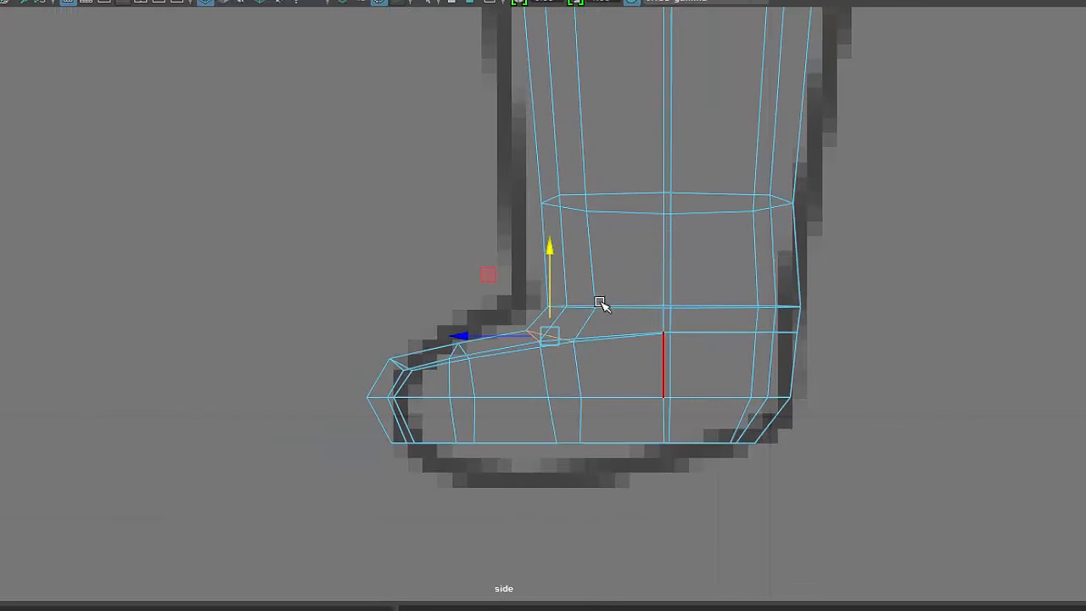
{"action": "left_click_drag", "start_coordinate": [644, 321], "coordinate": [848, 338]}
{"action": "left_click_drag", "start_coordinate": [722, 246], "coordinate": [744, 255]}
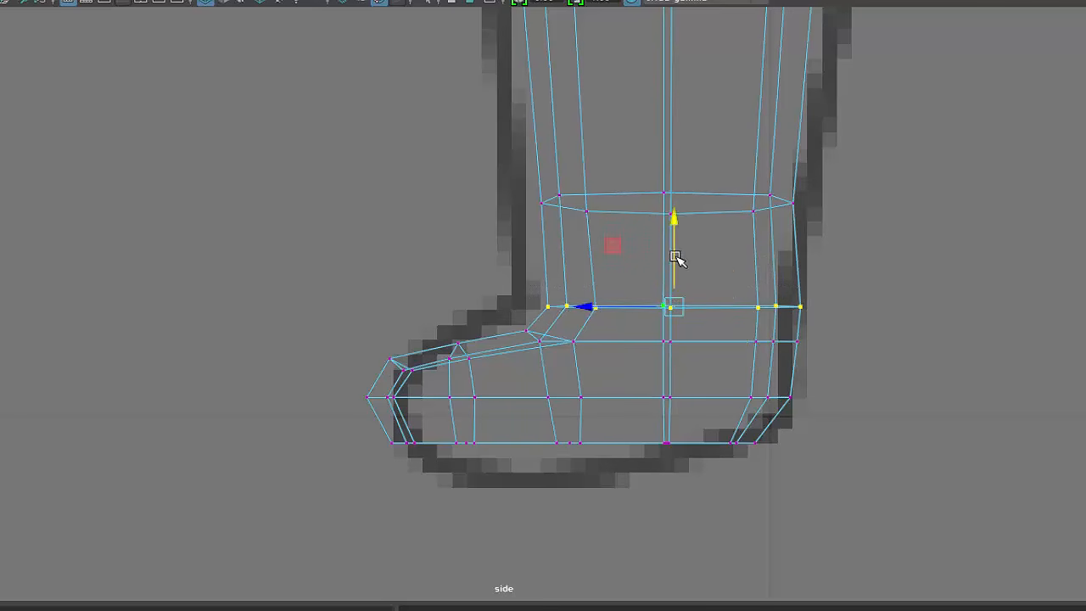
{"action": "left_click_drag", "start_coordinate": [672, 216], "coordinate": [671, 229]}
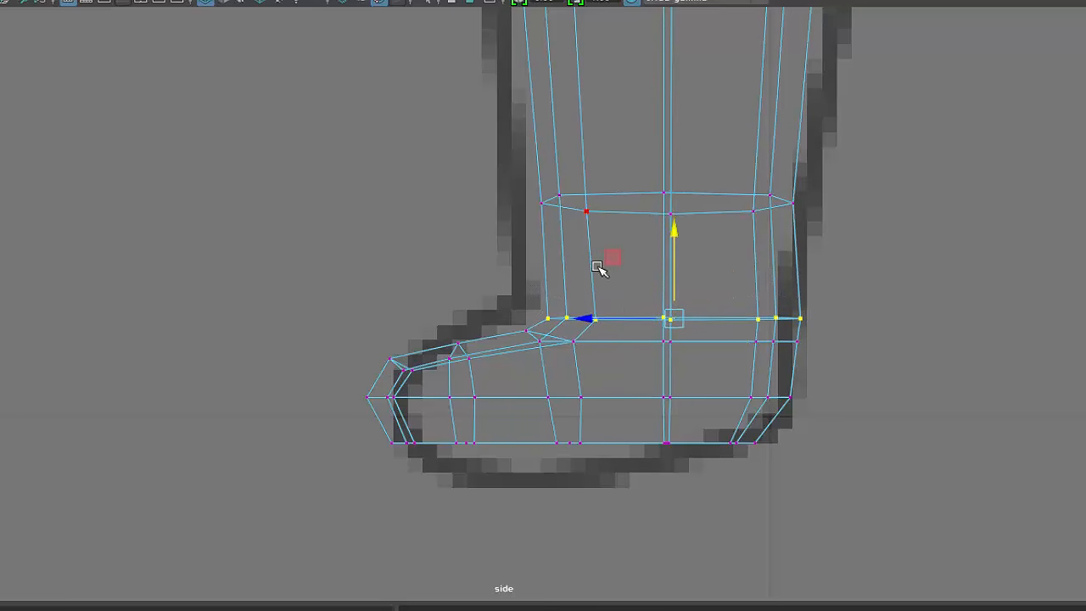
- In the perspective view, select the rear vertices of the two ankle rows above the heel and move them slightly forward along Z
{"action": "key", "text": "space"}
{"action": "key", "text": "space"}
{"action": "left_click_drag", "start_coordinate": [630, 364], "coordinate": [837, 426], "text": "alt"}
{"action": "left_click_drag", "start_coordinate": [768, 419], "coordinate": [579, 415], "text": "alt"}
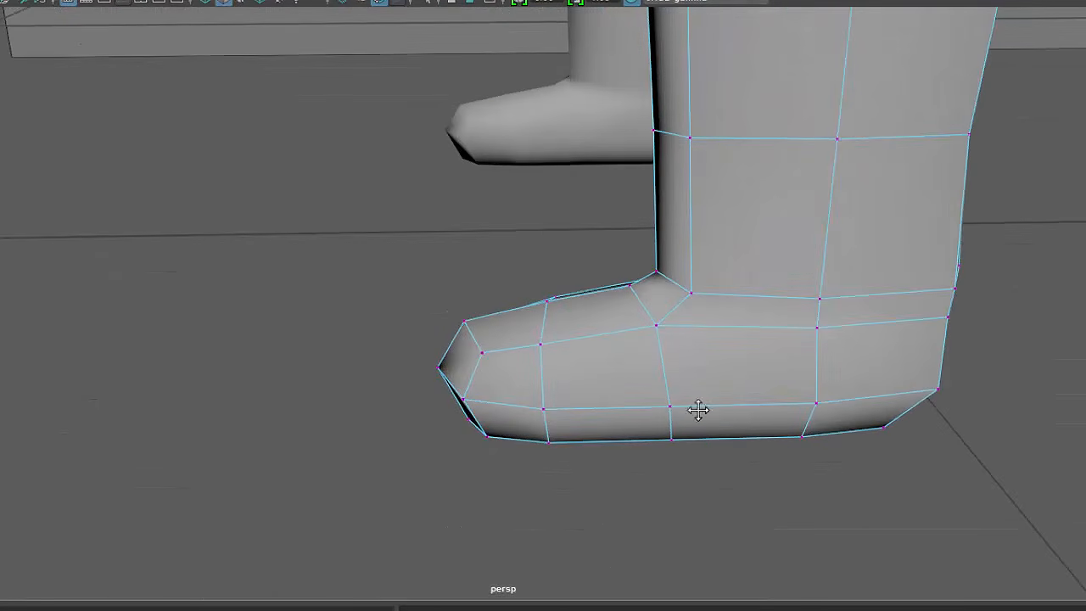
{"action": "middle_click_drag", "start_coordinate": [698, 410], "coordinate": [721, 445], "text": "alt"}
{"action": "left_click_drag", "start_coordinate": [721, 445], "coordinate": [717, 423], "text": "alt"}
{"action": "right_click_drag", "start_coordinate": [717, 423], "coordinate": [761, 371], "text": "alt"}
{"action": "middle_click_drag", "start_coordinate": [735, 415], "coordinate": [736, 458], "text": "alt"}
{"action": "right_click_drag", "start_coordinate": [770, 439], "coordinate": [698, 432], "text": "alt"}
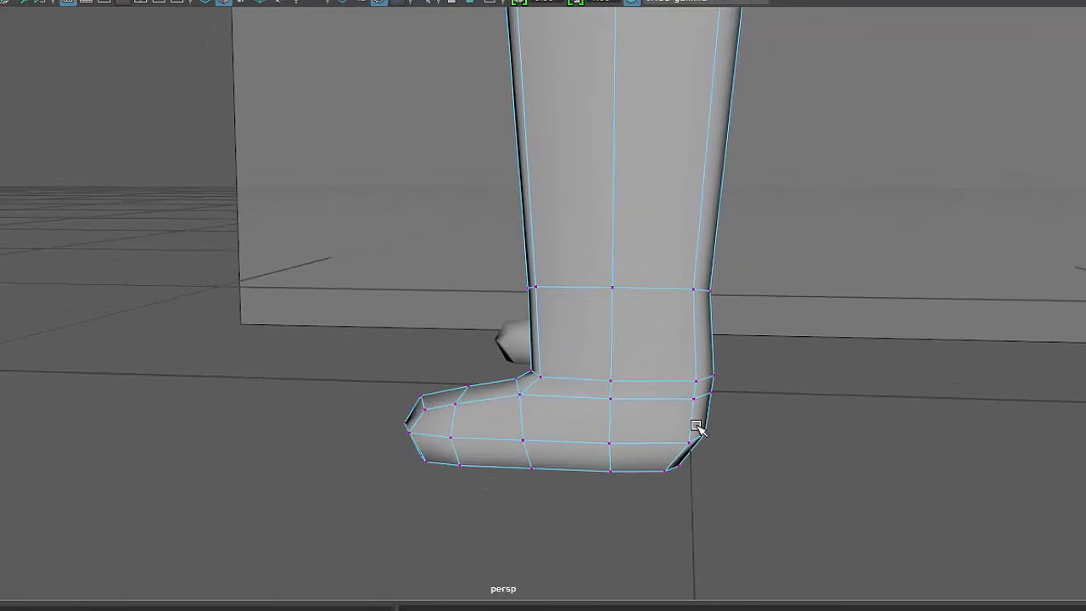
{"action": "left_click_drag", "start_coordinate": [698, 432], "coordinate": [725, 394], "text": "alt"}
{"action": "left_click_drag", "start_coordinate": [764, 345], "coordinate": [672, 391]}
{"action": "left_click_drag", "start_coordinate": [680, 435], "coordinate": [661, 416], "text": "alt"}
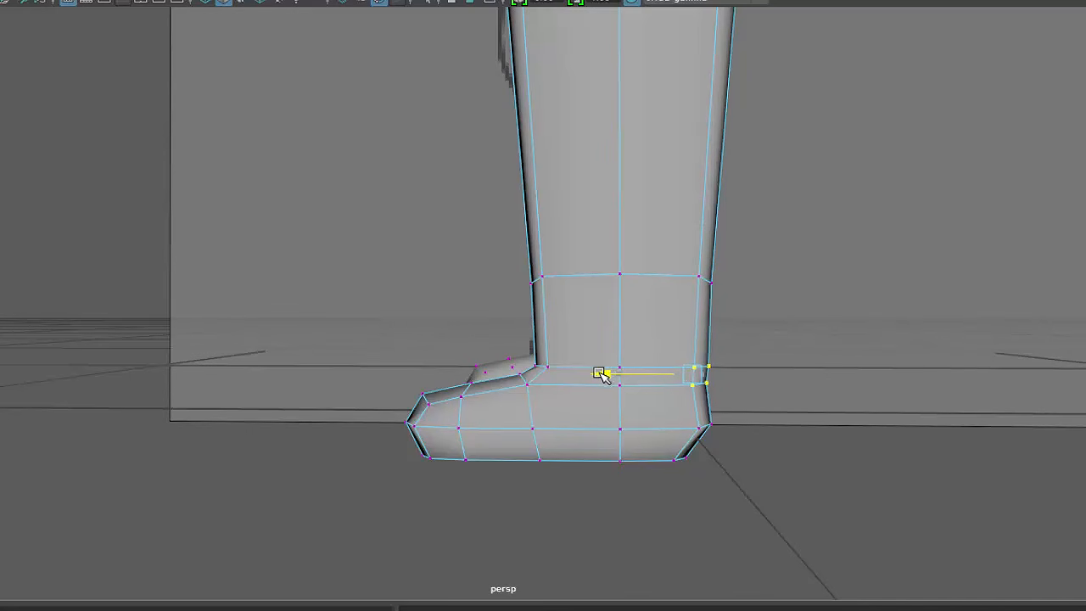
- Adjust the rear vertices of the lower-leg ring and ankle along Z so the back of the leg runs straight down to the heel
{"action": "left_click_drag", "start_coordinate": [649, 310], "coordinate": [647, 310]}
{"action": "left_click_drag", "start_coordinate": [647, 309], "coordinate": [763, 404], "text": "alt"}
{"action": "key", "text": "space"}
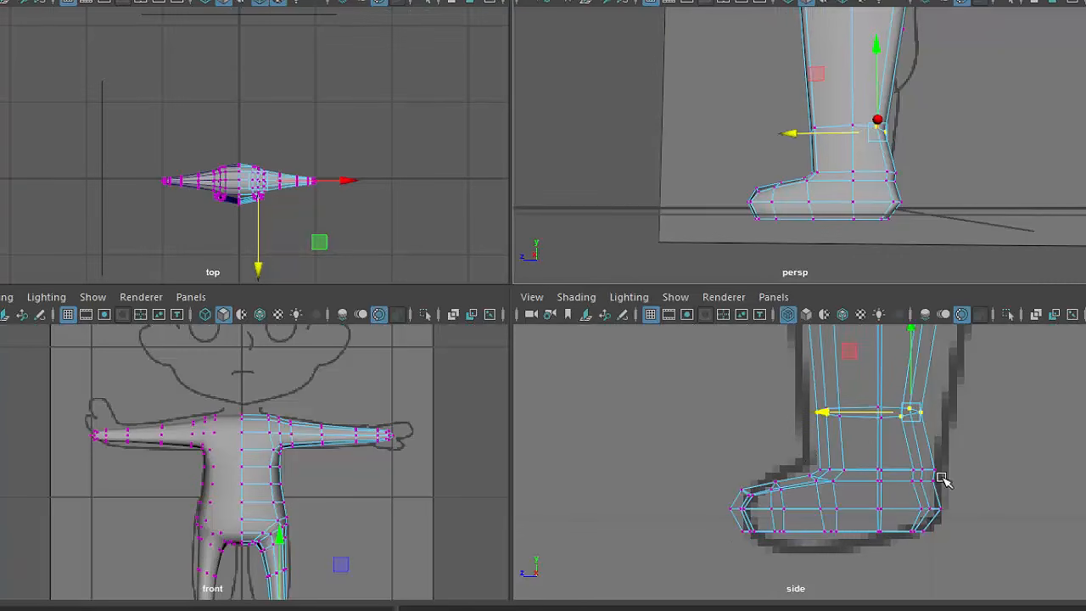
{"action": "key", "text": "space"}
{"action": "middle_click_drag", "start_coordinate": [891, 439], "coordinate": [785, 466], "text": "alt"}
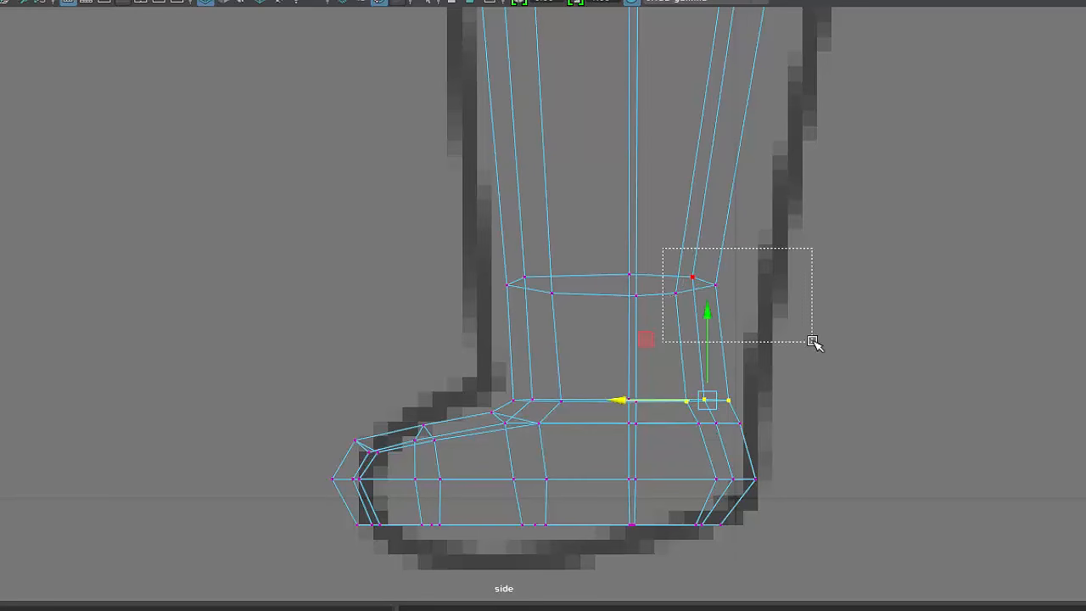
{"action": "left_click_drag", "start_coordinate": [812, 342], "coordinate": [812, 342]}
{"action": "left_click_drag", "start_coordinate": [636, 286], "coordinate": [647, 287]}
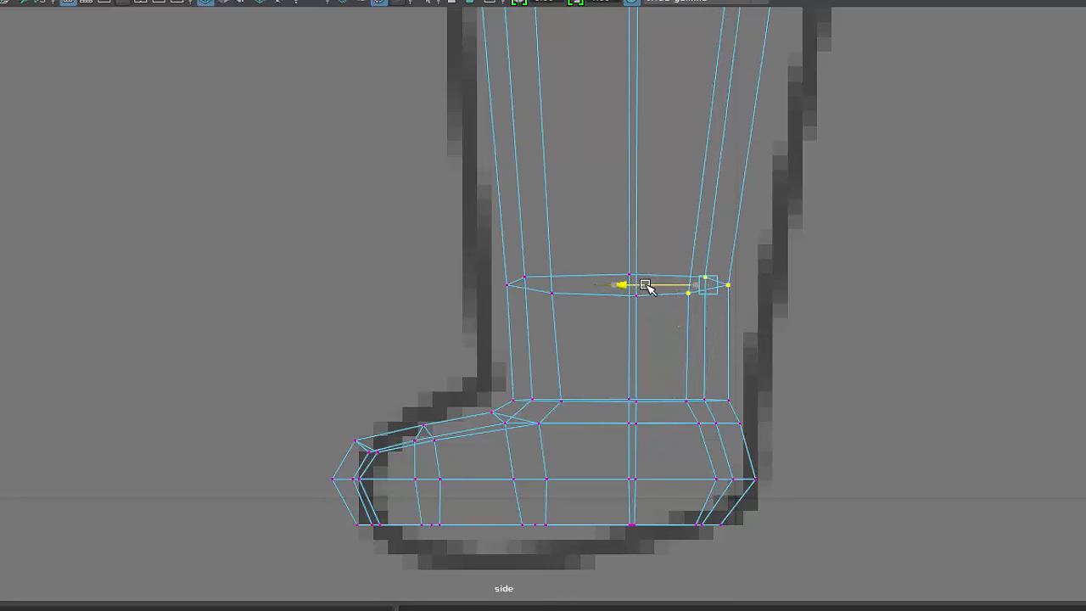
- In the side view, move the front vertices of the lower-leg ring backward along Z, in line with the front of the ankle
{"action": "left_click_drag", "start_coordinate": [584, 329], "coordinate": [583, 329]}
{"action": "left_click_drag", "start_coordinate": [467, 286], "coordinate": [480, 288]}
{"action": "scroll", "coordinate": [703, 358], "scroll_direction": "down", "scroll_amount": 5}
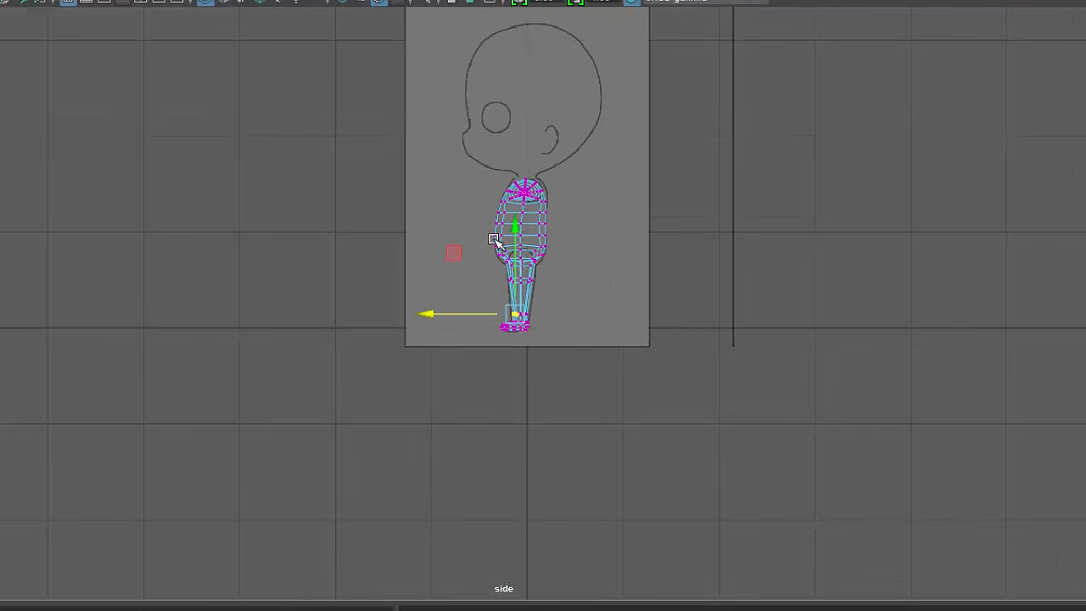
{"action": "scroll", "coordinate": [599, 370], "scroll_direction": "up", "scroll_amount": 5}
{"action": "scroll", "coordinate": [599, 370], "scroll_direction": "up", "scroll_amount": 3}
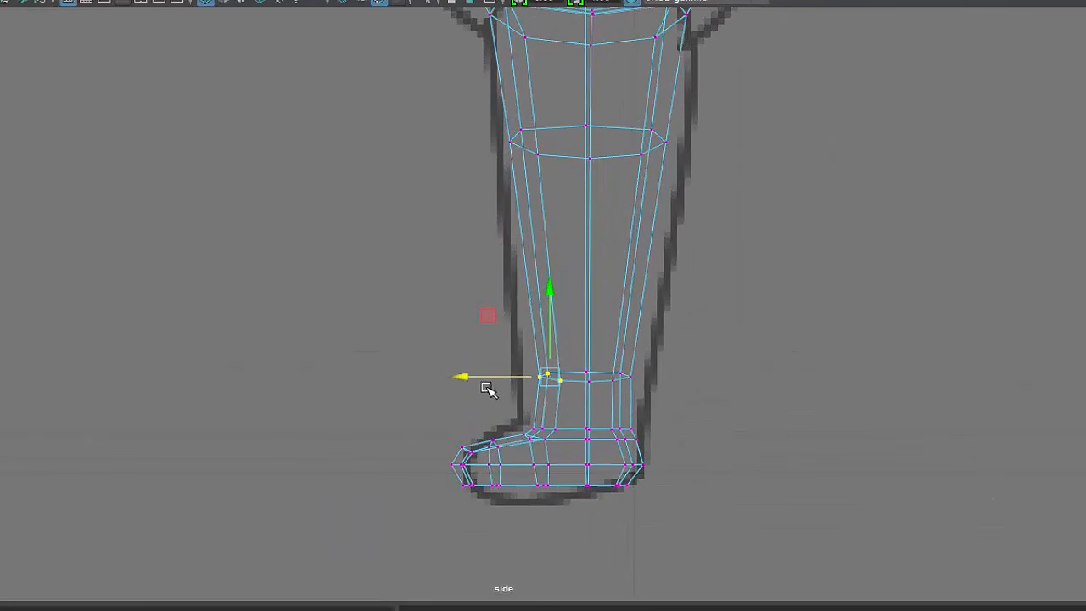
{"action": "left_click_drag", "start_coordinate": [466, 376], "coordinate": [471, 376]}
{"action": "scroll", "coordinate": [633, 470], "scroll_direction": "up", "scroll_amount": 3}
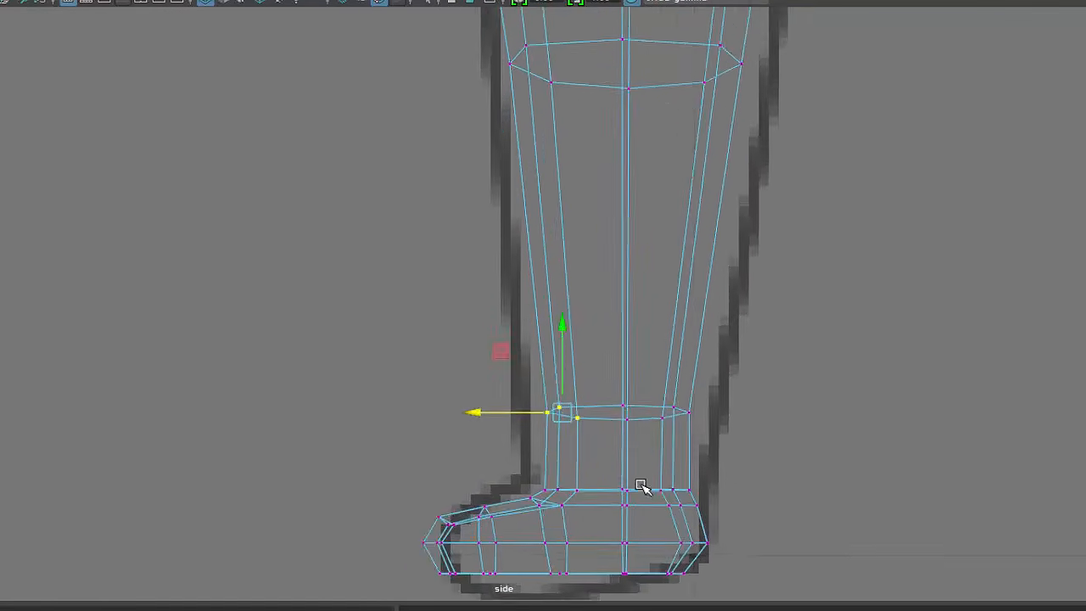
- In the front view, select all foot vertices from the ankle down and scale them wider along X
{"action": "key", "text": "space"}
{"action": "left_click_drag", "start_coordinate": [805, 194], "coordinate": [959, 200], "text": "alt"}
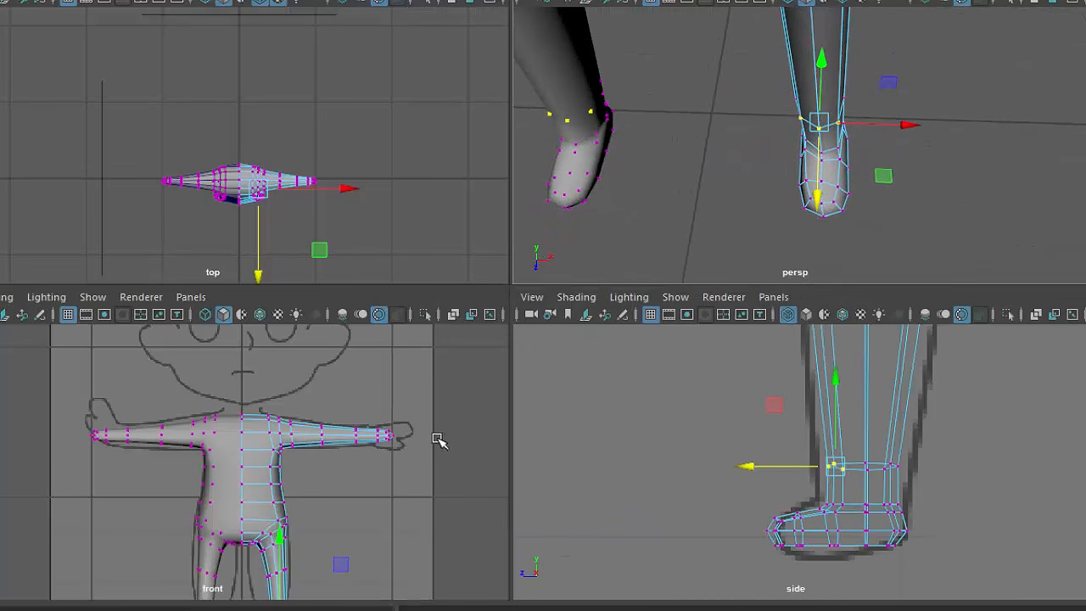
{"action": "middle_click_drag", "start_coordinate": [336, 542], "coordinate": [351, 393], "text": "alt"}
{"action": "right_click_drag", "start_coordinate": [351, 393], "coordinate": [464, 513], "text": "alt"}
{"action": "middle_click_drag", "start_coordinate": [370, 491], "coordinate": [308, 440], "text": "alt"}
{"action": "right_click_drag", "start_coordinate": [308, 440], "coordinate": [393, 502], "text": "alt"}
{"action": "scroll", "coordinate": [865, 185], "scroll_direction": "up", "scroll_amount": 3}
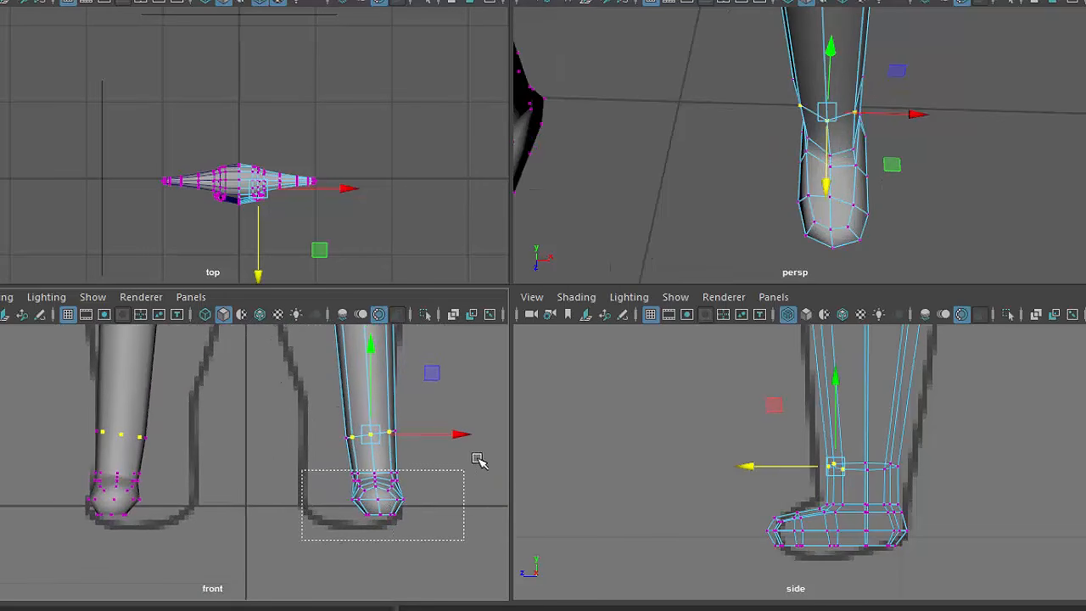
{"action": "left_click_drag", "start_coordinate": [477, 459], "coordinate": [501, 493]}
{"action": "key", "text": "r"}
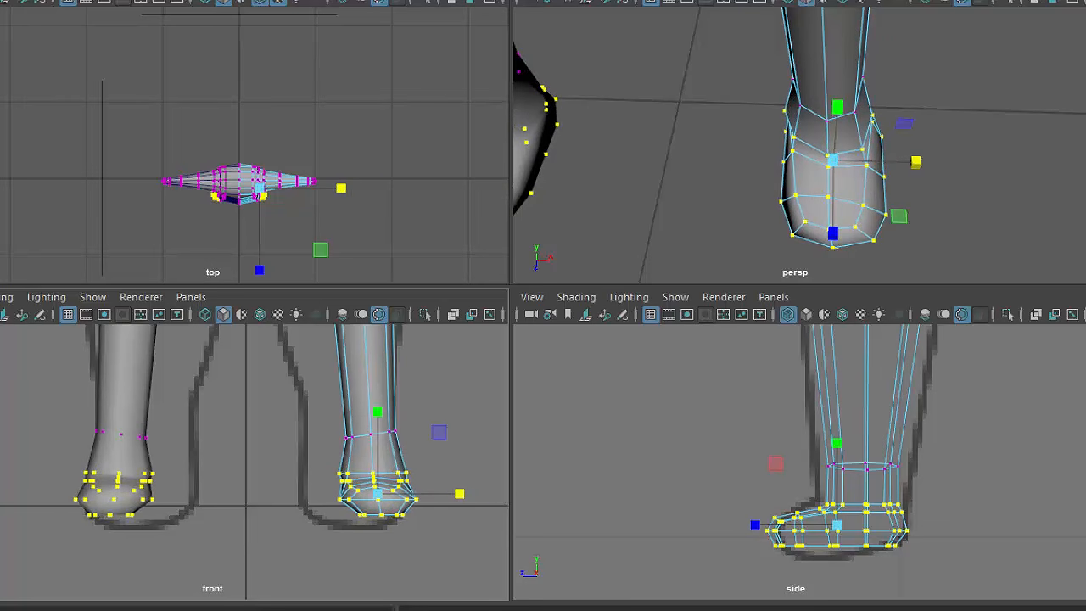
{"action": "left_click", "coordinate": [393, 544]}
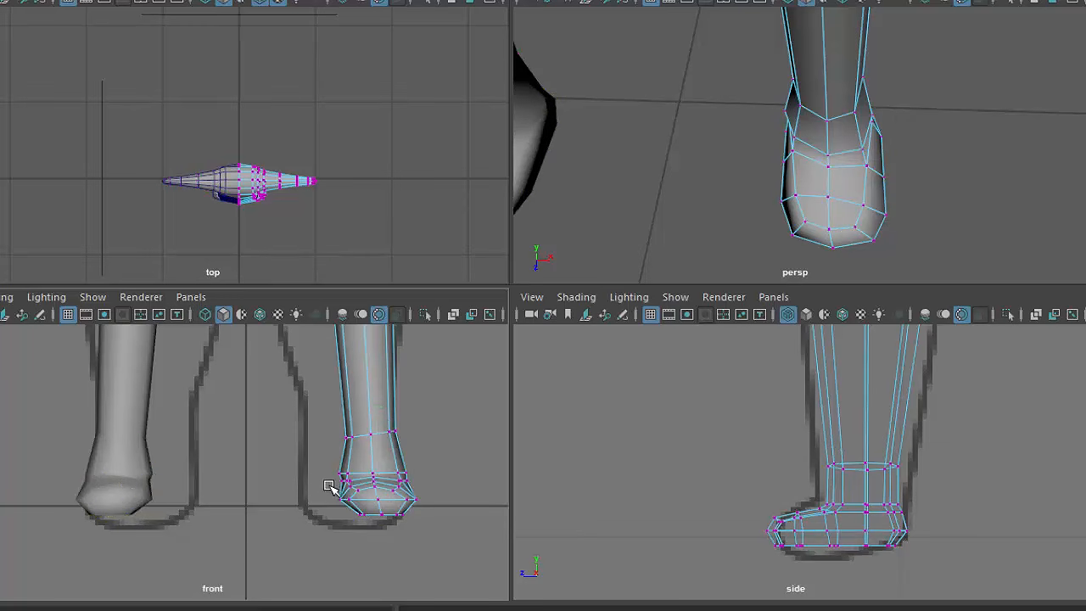
- Select only the foot vertices below the ankle row and scale them further along X to widen the foot
{"action": "scroll", "coordinate": [373, 508], "scroll_direction": "up", "scroll_amount": 4}
{"action": "middle_click_drag", "start_coordinate": [359, 537], "coordinate": [248, 522], "text": "alt"}
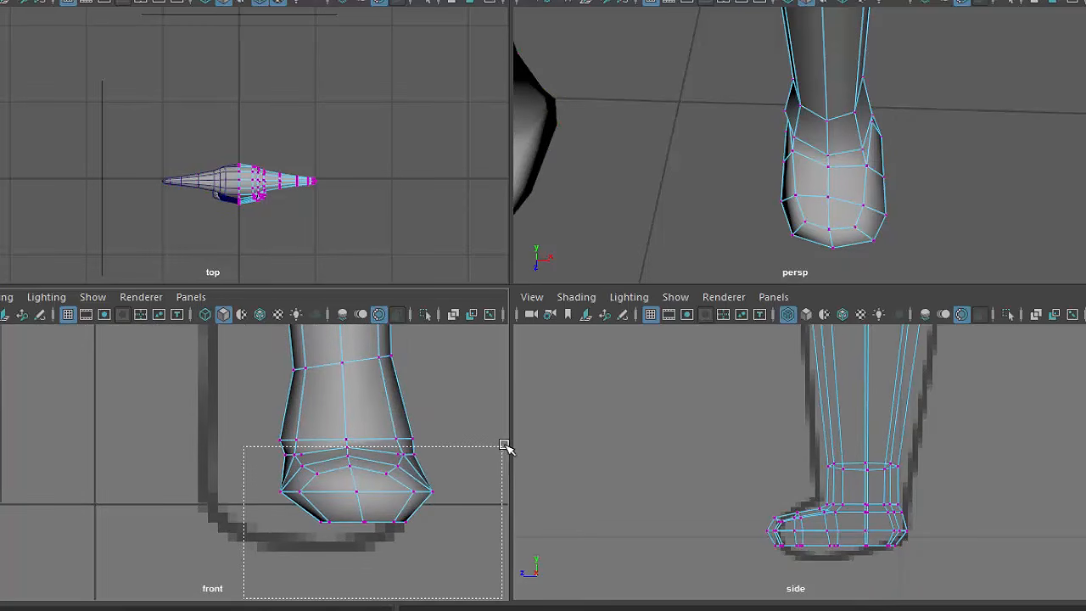
{"action": "left_click_drag", "start_coordinate": [504, 445], "coordinate": [504, 444]}
{"action": "key", "text": "4"}
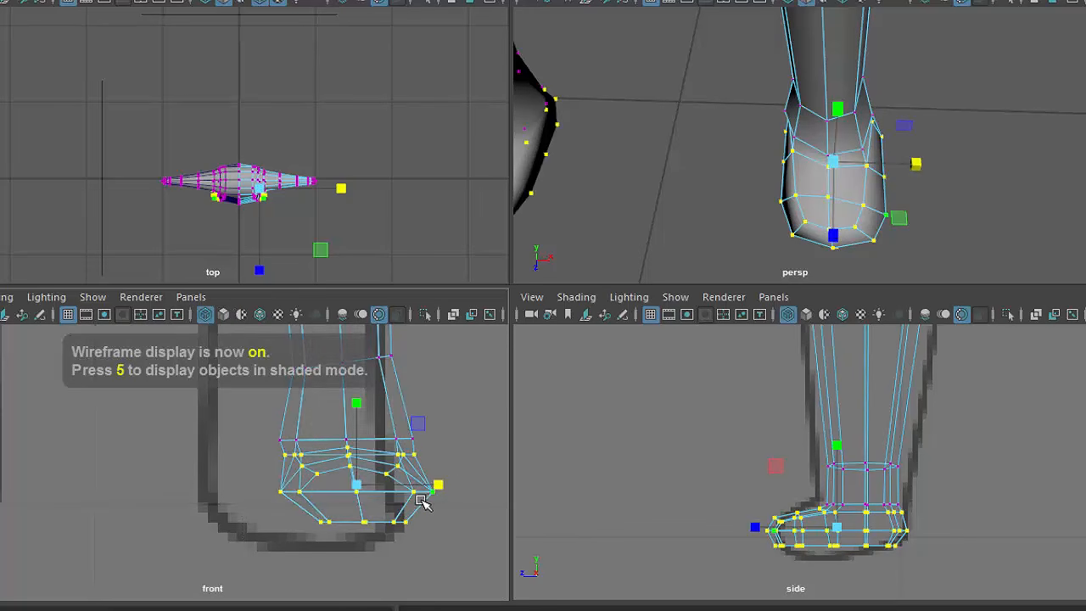
{"action": "key", "text": "5"}
{"action": "left_click_drag", "start_coordinate": [444, 490], "coordinate": [459, 491]}
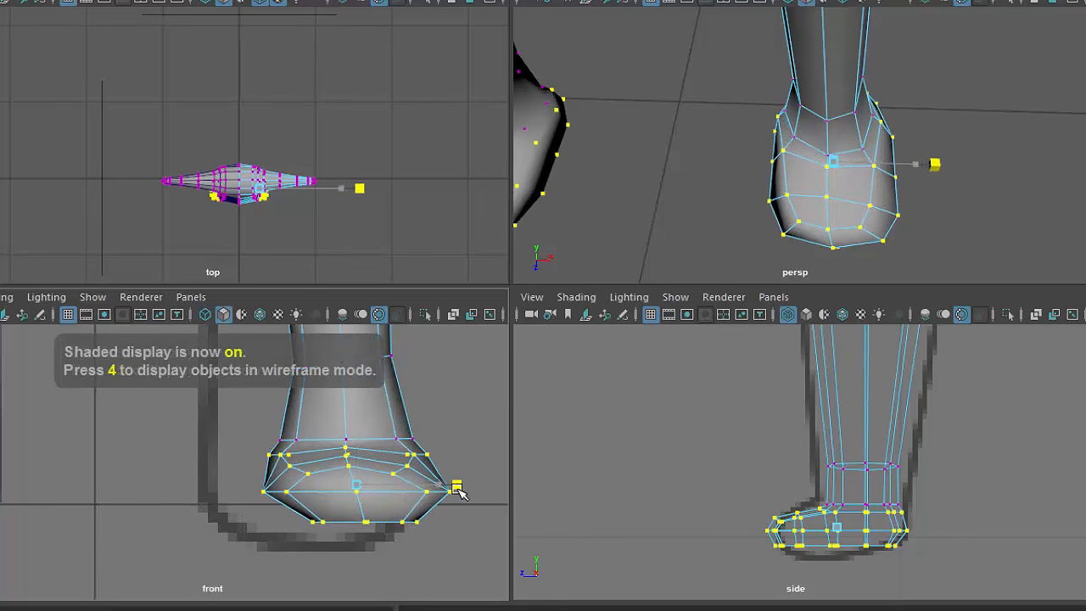
- Lower the selected foot vertices and stretch them along Y to bring the sole down to the reference outline
{"action": "key", "text": "w"}
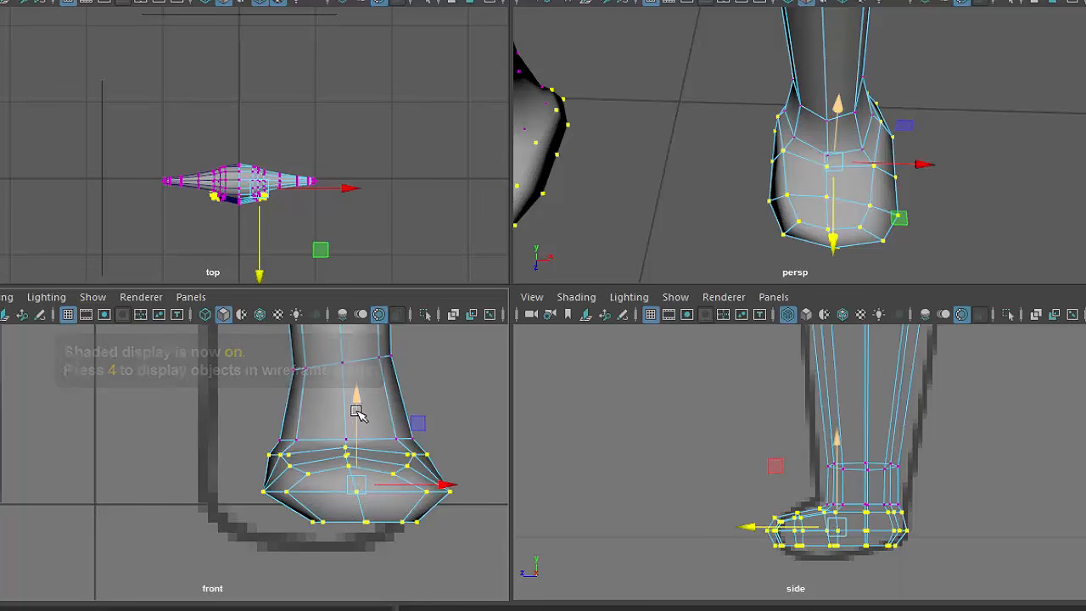
{"action": "mouse_move", "coordinate": [357, 406]}
{"action": "left_mouse_down"}
{"action": "mouse_move", "coordinate": [358, 383]}
{"action": "mouse_move", "coordinate": [358, 410]}
{"action": "left_mouse_up"}
{"action": "key", "text": "r"}
{"action": "key", "text": "w"}
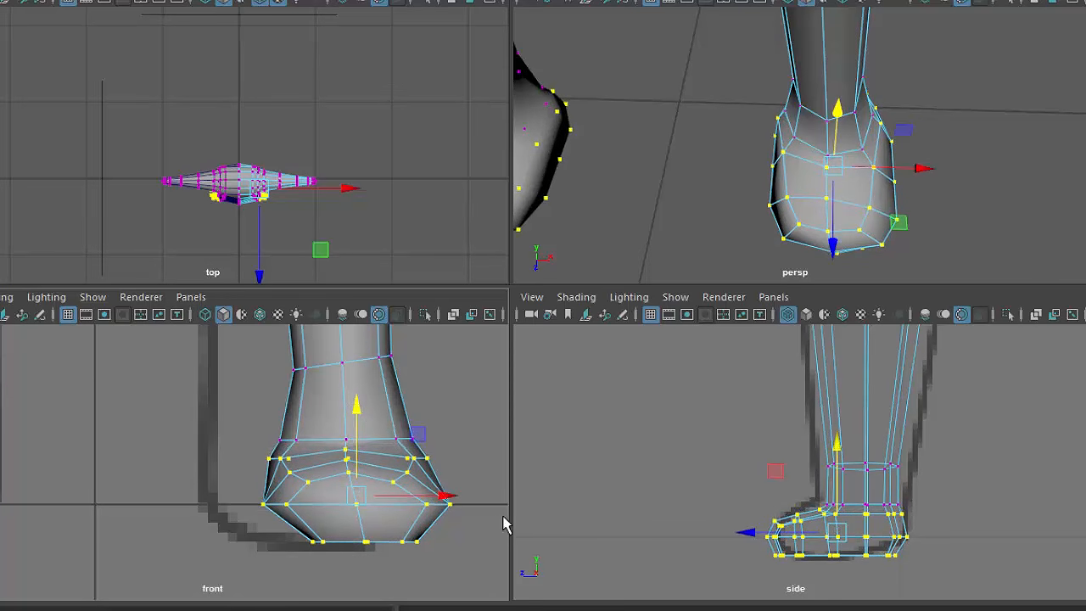
- Shift the sole vertices slightly inward along X, and lower the foot's widest row of vertices along Y
{"action": "left_click_drag", "start_coordinate": [257, 565], "coordinate": [438, 541]}
{"action": "left_click_drag", "start_coordinate": [514, 492], "coordinate": [514, 494]}
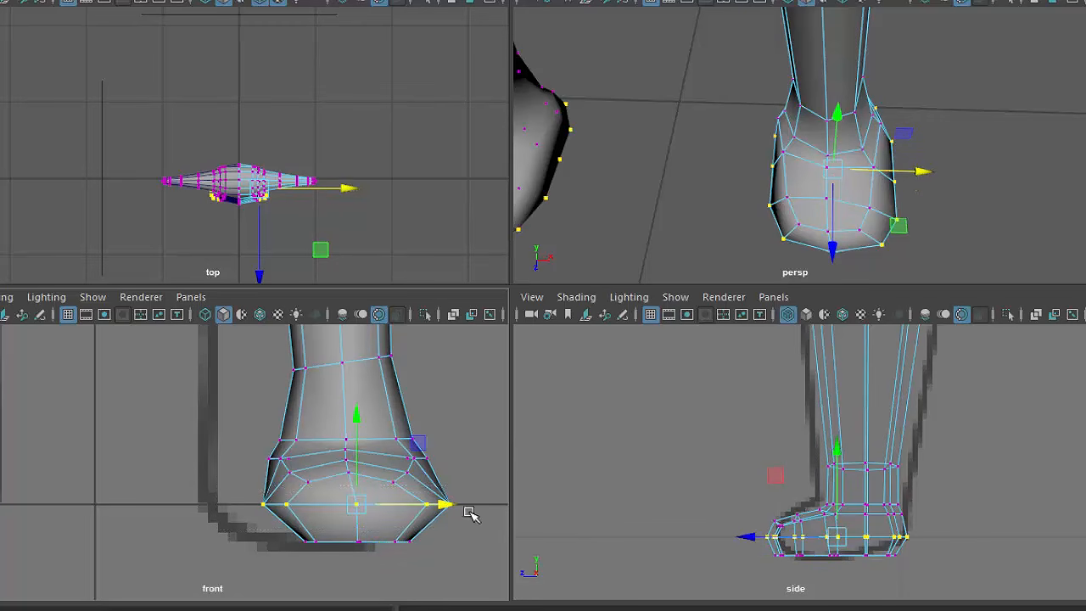
{"action": "left_click_drag", "start_coordinate": [354, 426], "coordinate": [376, 436]}
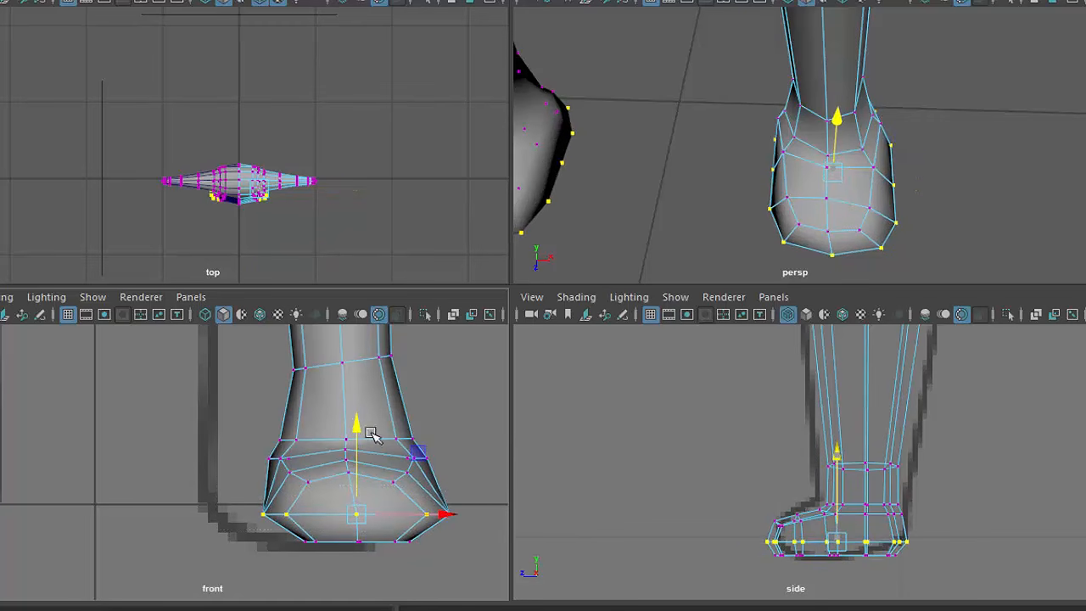
- From underneath, select all the flat faces of the sole and scale them wider along X
{"action": "left_click_drag", "start_coordinate": [954, 249], "coordinate": [882, 89], "text": "alt"}
{"action": "right_click_drag", "start_coordinate": [905, 121], "coordinate": [983, 88]}
{"action": "left_click", "coordinate": [835, 118]}
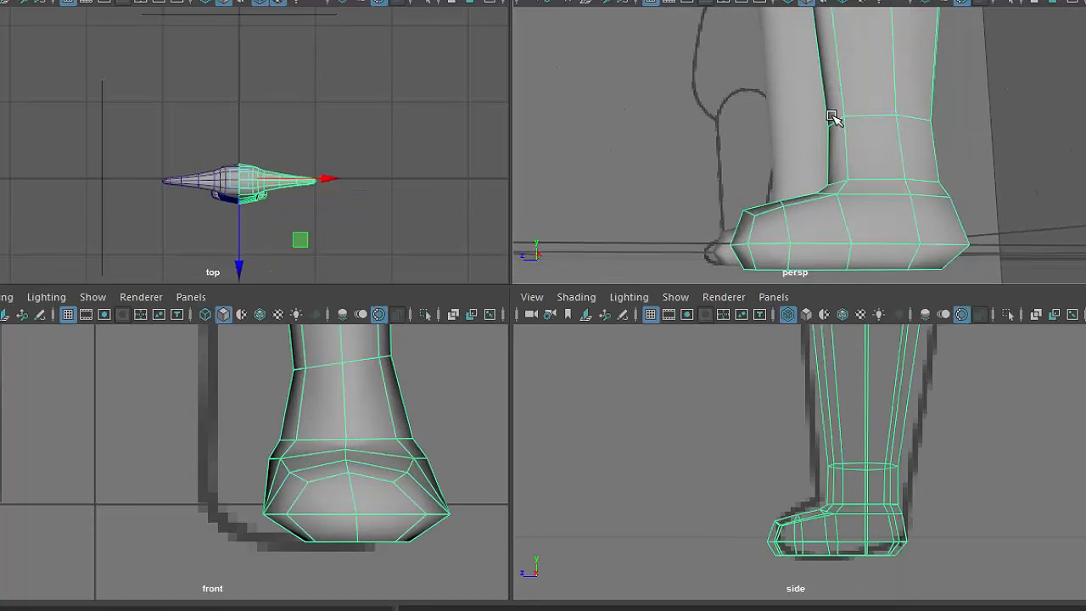
{"action": "left_click_drag", "start_coordinate": [884, 121], "coordinate": [914, 186], "text": "alt"}
{"action": "middle_click_drag", "start_coordinate": [914, 187], "coordinate": [895, 148], "text": "alt"}
{"action": "left_click_drag", "start_coordinate": [895, 149], "coordinate": [954, 134], "text": "alt"}
{"action": "right_click_drag", "start_coordinate": [843, 100], "coordinate": [846, 151]}
{"action": "mouse_move", "coordinate": [846, 151]}
{"action": "left_mouse_down", "text": "alt"}
{"action": "mouse_move", "coordinate": [863, 111]}
{"action": "mouse_move", "coordinate": [877, 198]}
{"action": "mouse_move", "coordinate": [870, 107]}
{"action": "left_mouse_up", "text": "alt"}
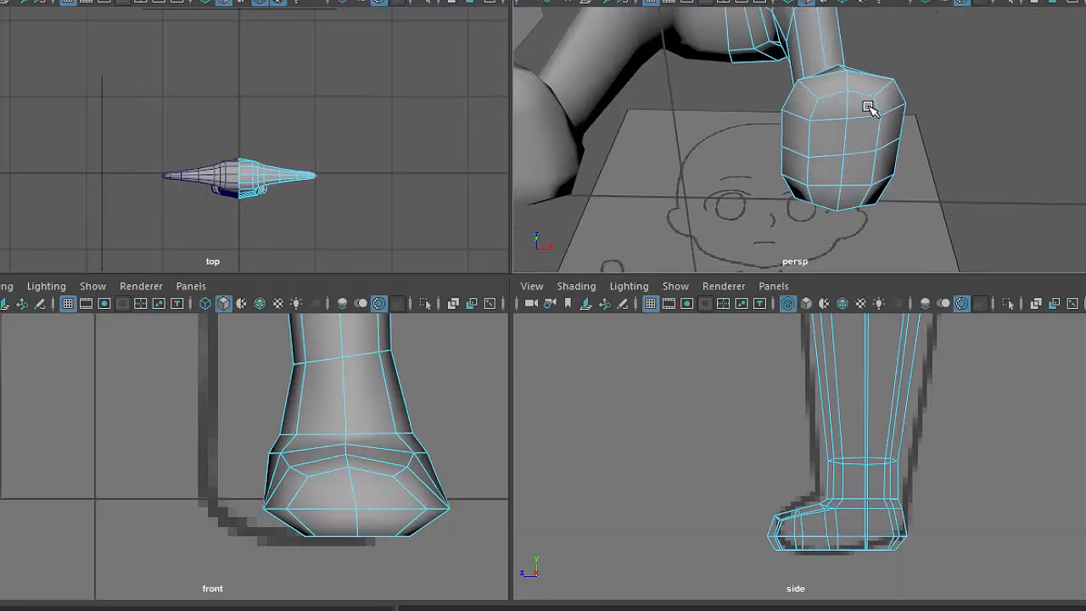
{"action": "left_click", "coordinate": [865, 129]}
{"action": "key", "text": "q"}
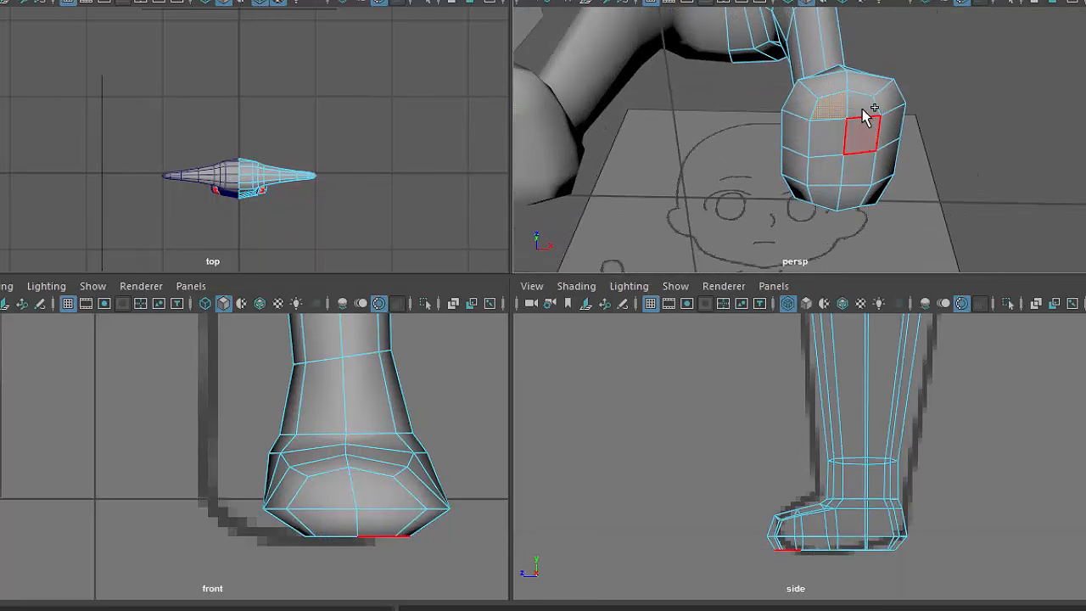
{"action": "left_click", "coordinate": [838, 142], "text": "shift"}
{"action": "left_click", "coordinate": [861, 139], "text": "shift"}
{"action": "left_click", "coordinate": [829, 173], "text": "shift"}
{"action": "left_click", "coordinate": [856, 171], "text": "shift"}
{"action": "left_click", "coordinate": [833, 197], "text": "shift"}
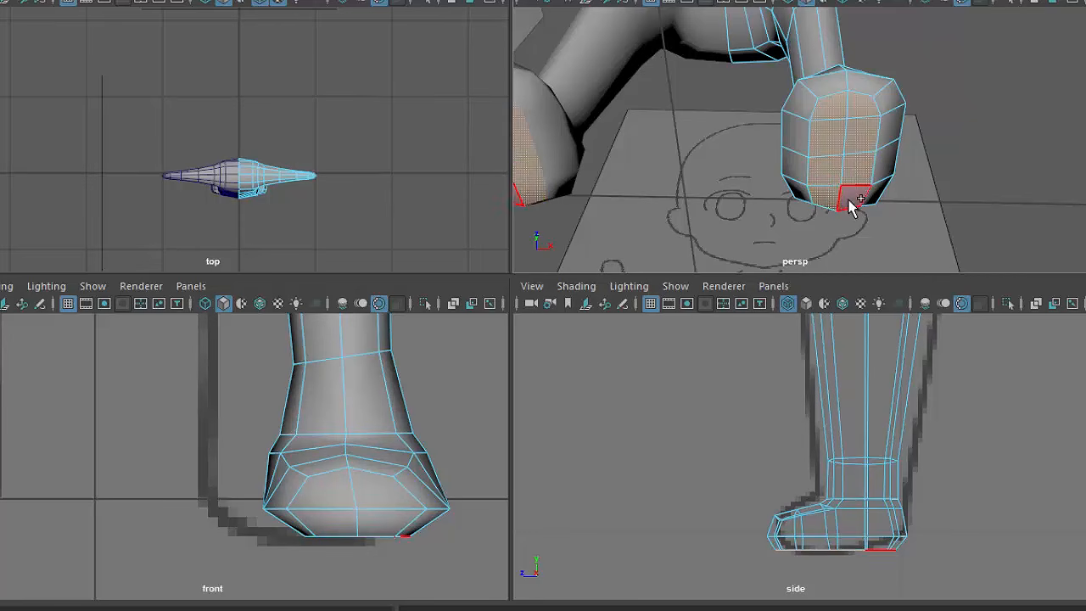
{"action": "left_click", "coordinate": [851, 198], "text": "shift"}
{"action": "left_click_drag", "start_coordinate": [933, 127], "coordinate": [885, 150], "text": "alt"}
{"action": "key", "text": "w"}
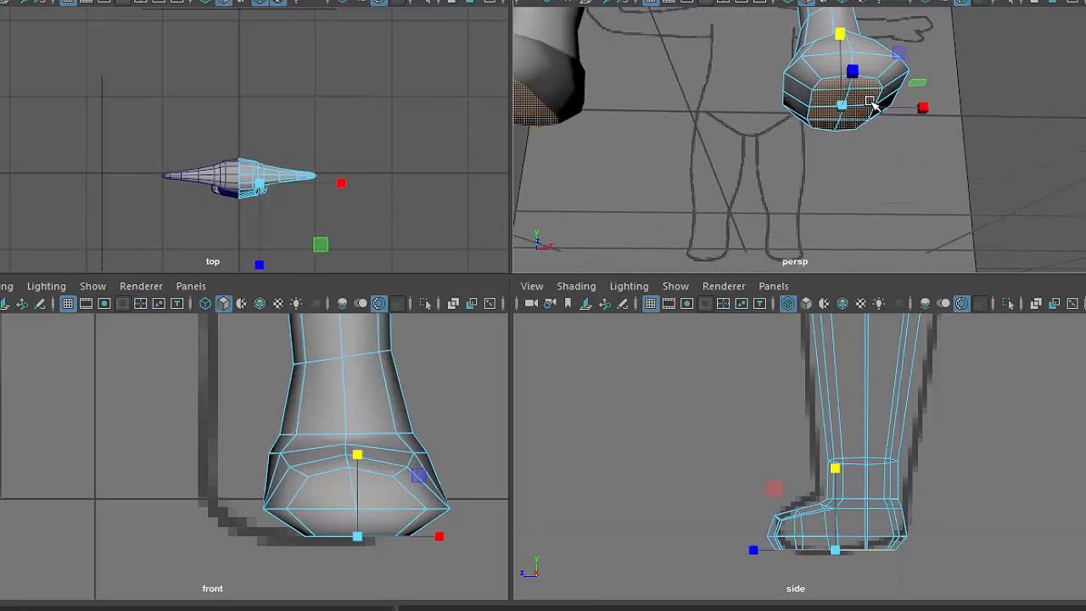
{"action": "left_click_drag", "start_coordinate": [931, 117], "coordinate": [950, 107]}
{"action": "key", "text": "w"}
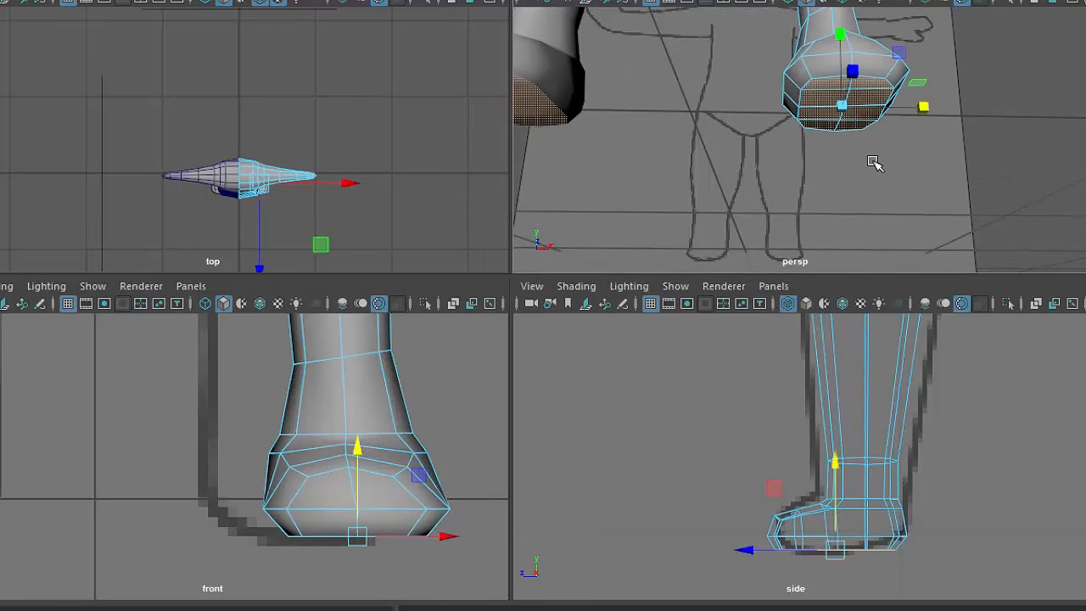
- Select the edge loop running around the front of the foot behind the toes and delete it
{"action": "left_click_drag", "start_coordinate": [875, 165], "coordinate": [700, 91], "text": "alt"}
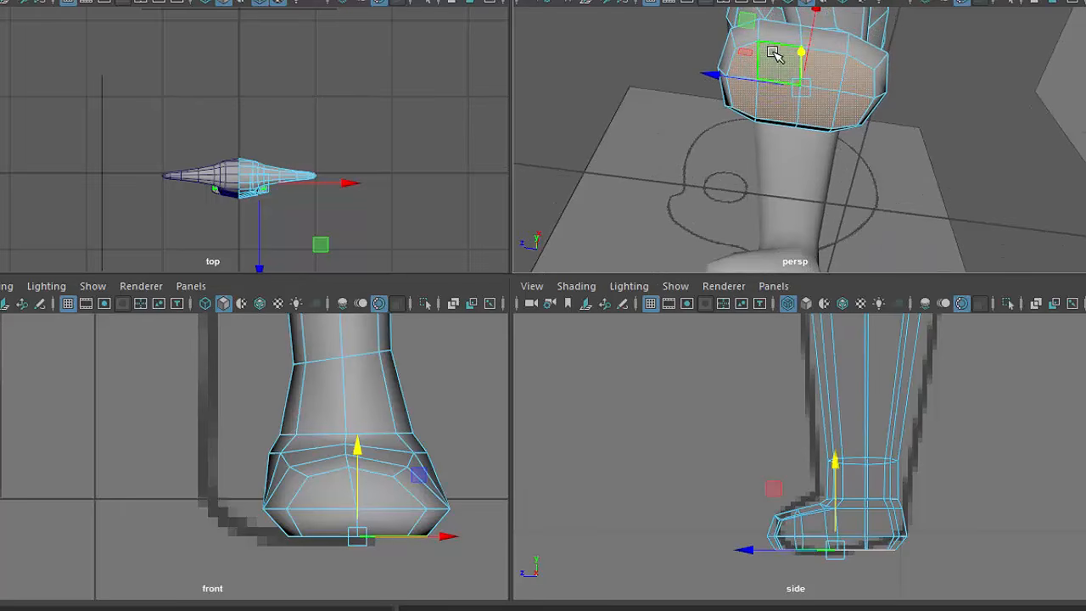
{"action": "key", "text": "F8"}
{"action": "left_click", "coordinate": [845, 75]}
{"action": "left_click_drag", "start_coordinate": [845, 75], "coordinate": [930, 162], "text": "alt"}
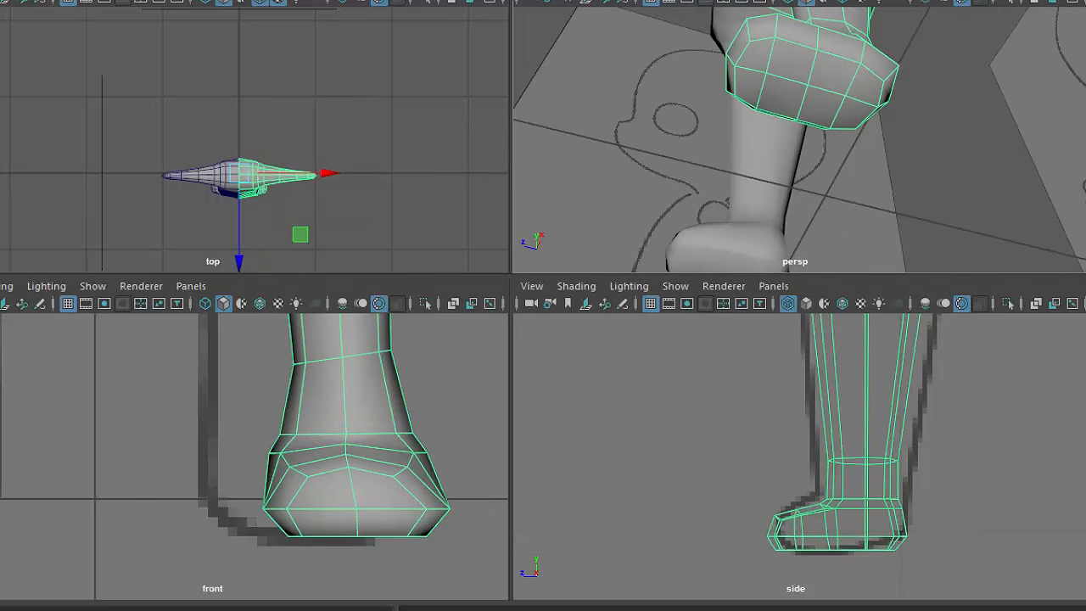
{"action": "left_click_drag", "start_coordinate": [857, 39], "coordinate": [899, 104], "text": "alt"}
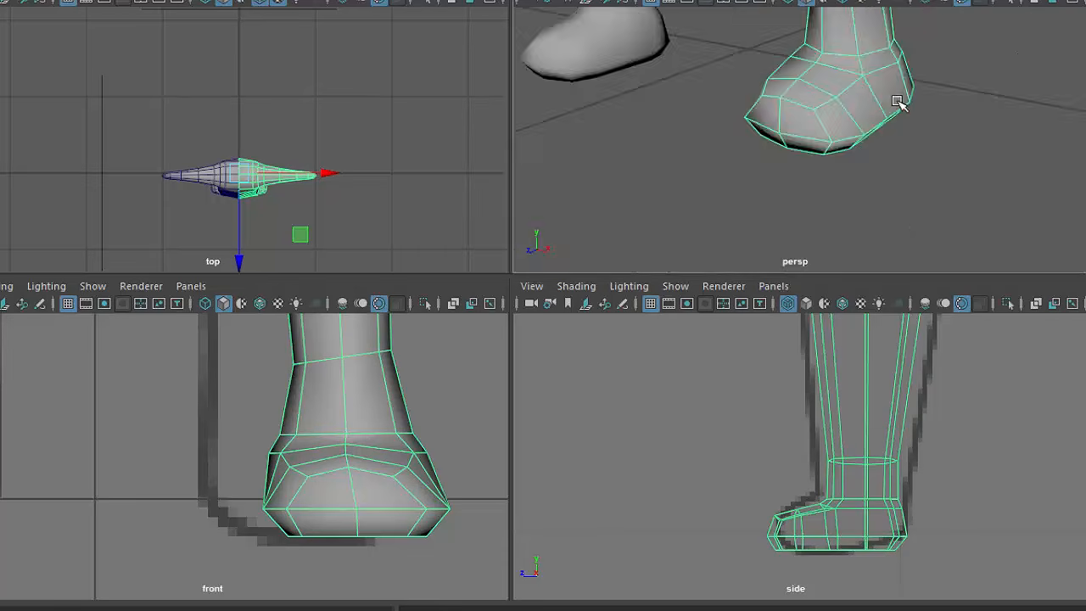
{"action": "right_click_drag", "start_coordinate": [899, 104], "coordinate": [888, 46]}
{"action": "left_click", "coordinate": [854, 124]}
{"action": "double_click", "coordinate": [880, 93]}
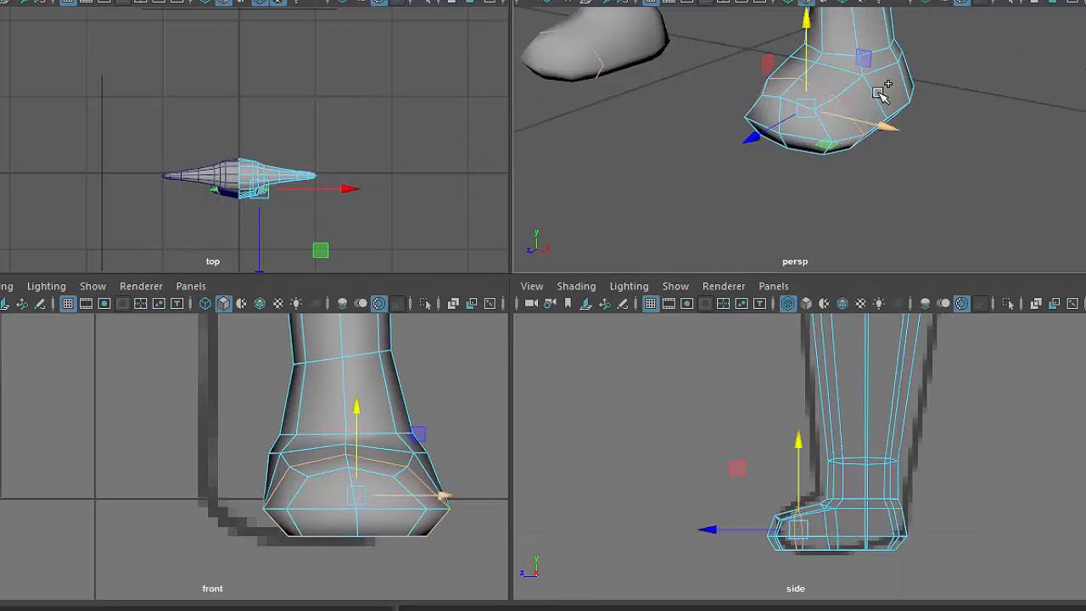
{"action": "right_click_drag", "start_coordinate": [880, 92], "coordinate": [847, 118], "text": "shift"}
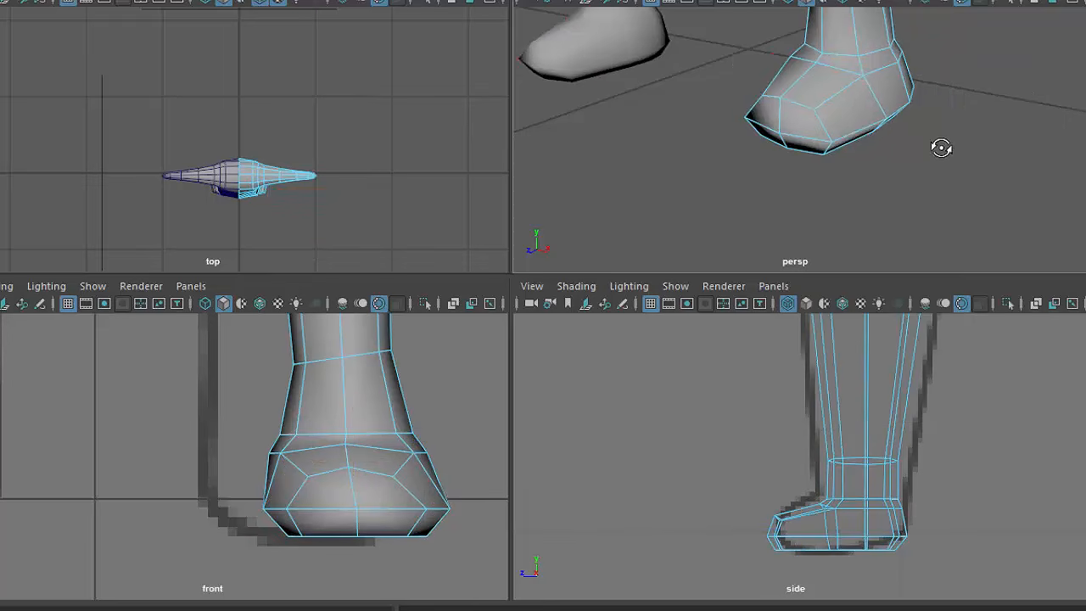
- Select the edge loop around the middle of the foot, flatten it along Z, and move it forward toward the toes
{"action": "left_click_drag", "start_coordinate": [940, 145], "coordinate": [822, 15], "text": "alt"}
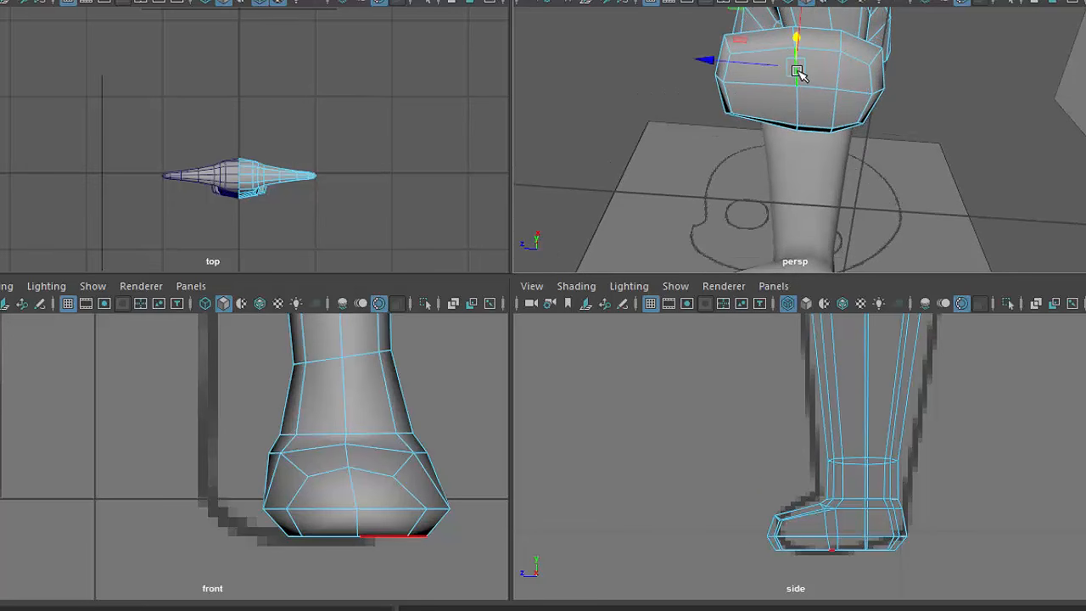
{"action": "left_click", "coordinate": [797, 74]}
{"action": "left_click_drag", "start_coordinate": [840, 87], "coordinate": [887, 255], "text": "alt"}
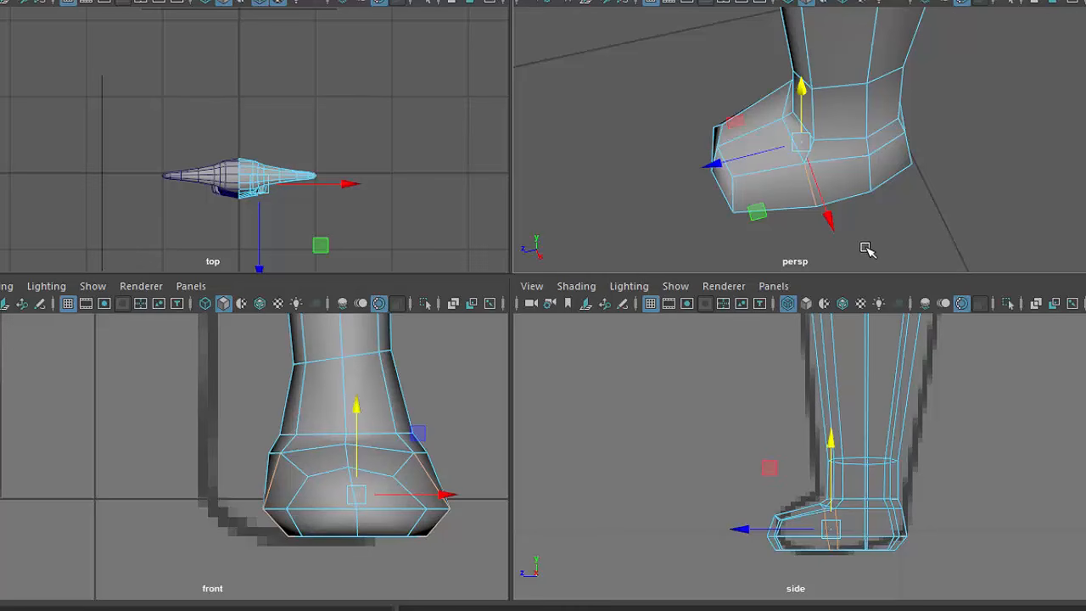
{"action": "key", "text": "r"}
{"action": "left_click_drag", "start_coordinate": [721, 159], "coordinate": [803, 153]}
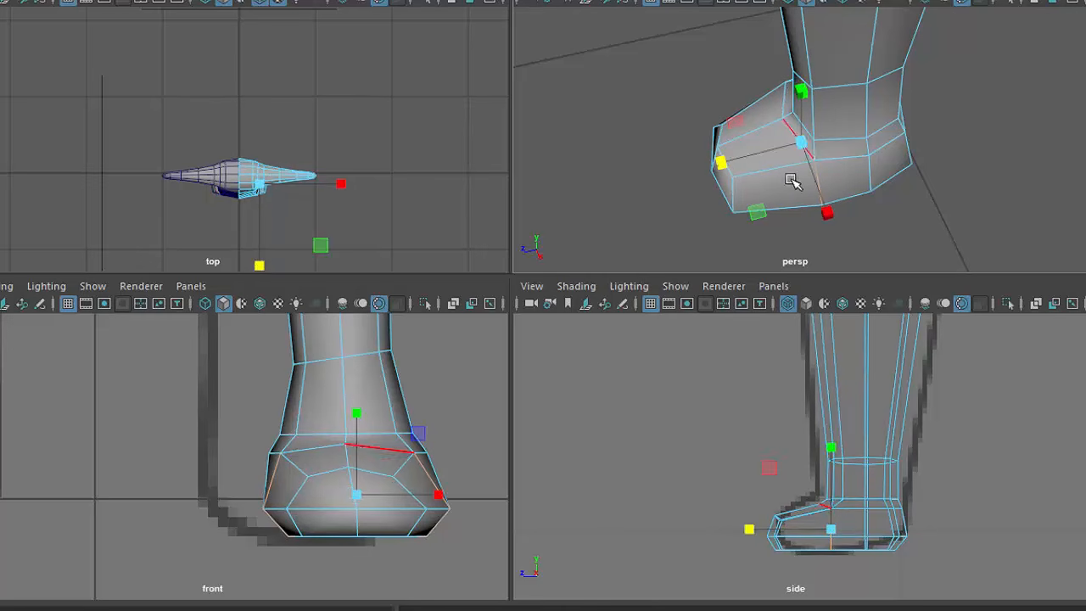
{"action": "key", "text": "w"}
{"action": "left_click_drag", "start_coordinate": [715, 161], "coordinate": [691, 175]}
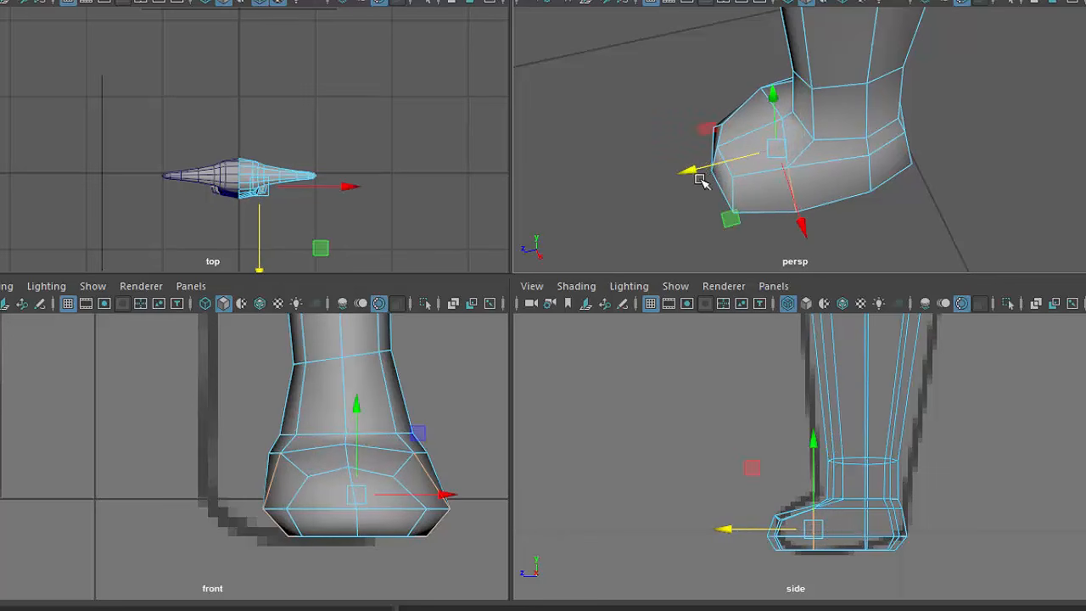
- Select the middle vertex on top of the foot, move it forward along Z and lower it slightly along Y
{"action": "left_click_drag", "start_coordinate": [700, 249], "coordinate": [839, 169], "text": "alt"}
{"action": "right_click_drag", "start_coordinate": [867, 163], "coordinate": [810, 159]}
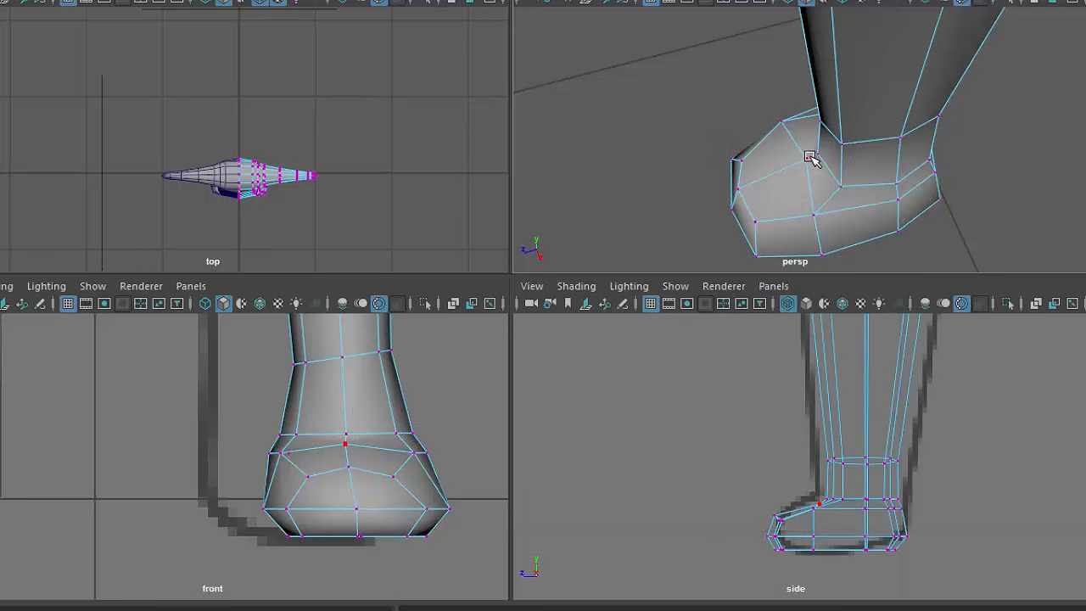
{"action": "key", "text": "w"}
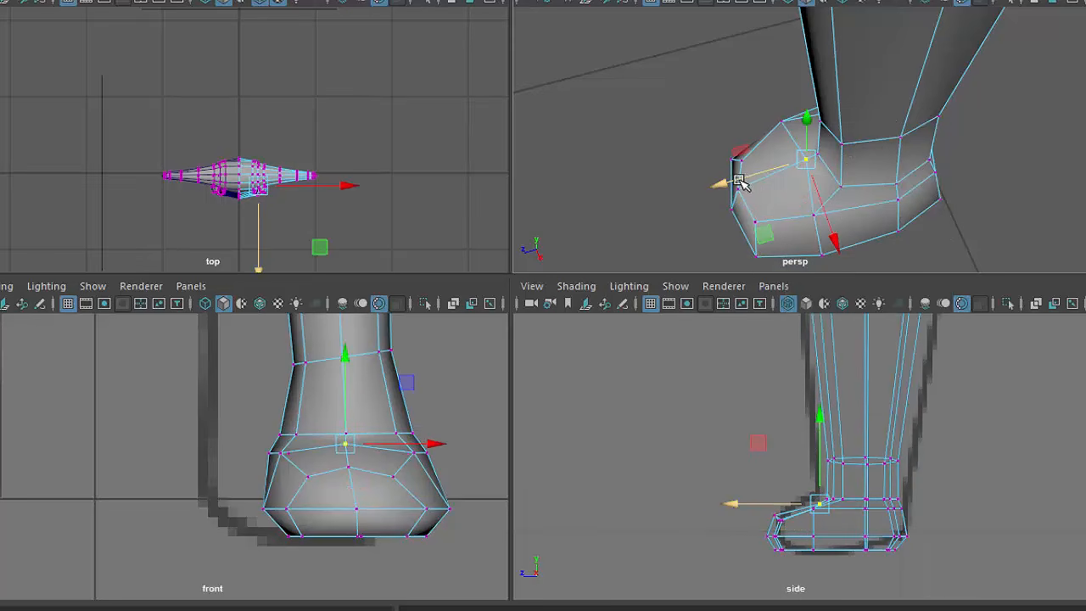
{"action": "left_click_drag", "start_coordinate": [741, 183], "coordinate": [797, 142]}
{"action": "left_click_drag", "start_coordinate": [763, 14], "coordinate": [764, 17]}
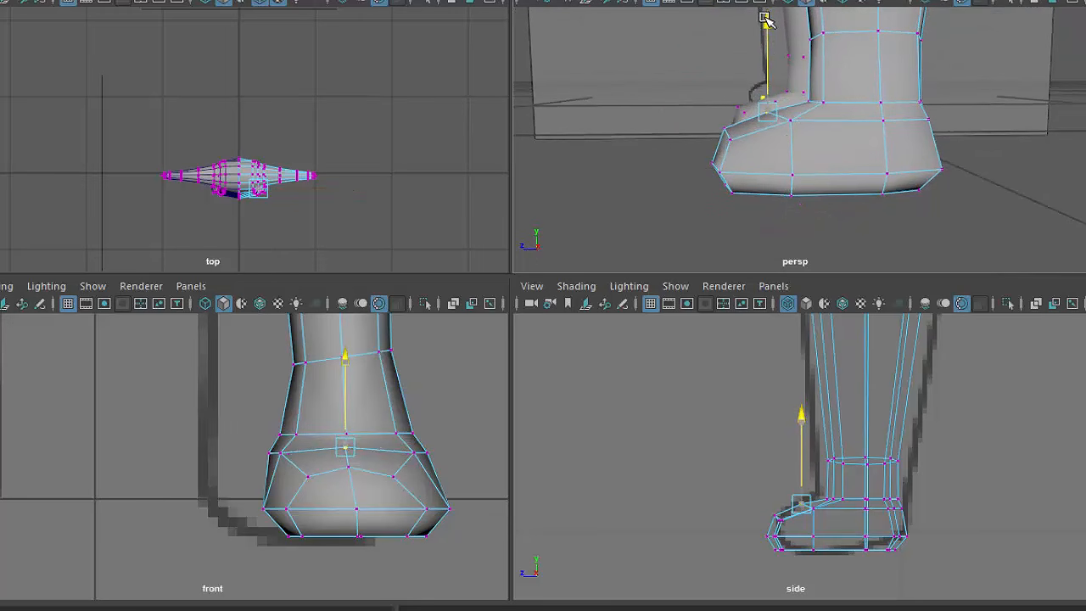
- Return to object mode, clear the selection, and select the modelled half of the body again
{"action": "left_click_drag", "start_coordinate": [802, 67], "coordinate": [865, 134], "text": "alt"}
{"action": "right_click_drag", "start_coordinate": [855, 100], "coordinate": [929, 74]}
{"action": "left_click", "coordinate": [899, 115]}
{"action": "left_click_drag", "start_coordinate": [952, 201], "coordinate": [918, 201], "text": "alt"}
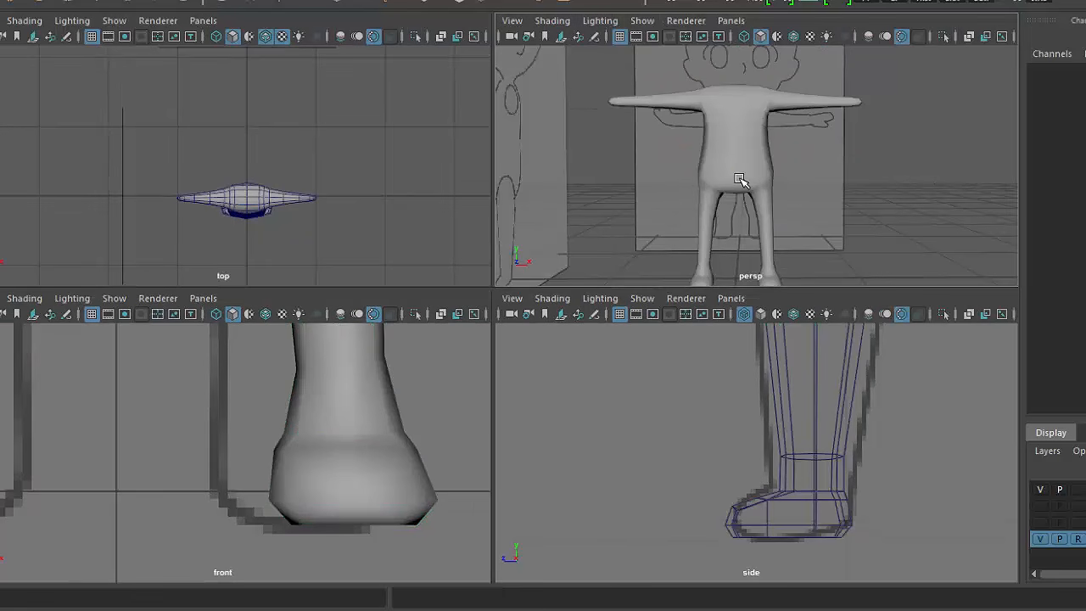
{"action": "left_click", "coordinate": [734, 181]}
{"action": "left_click_drag", "start_coordinate": [867, 226], "coordinate": [808, 254], "text": "alt"}
{"action": "middle_click_drag", "start_coordinate": [807, 255], "coordinate": [791, 178], "text": "alt"}
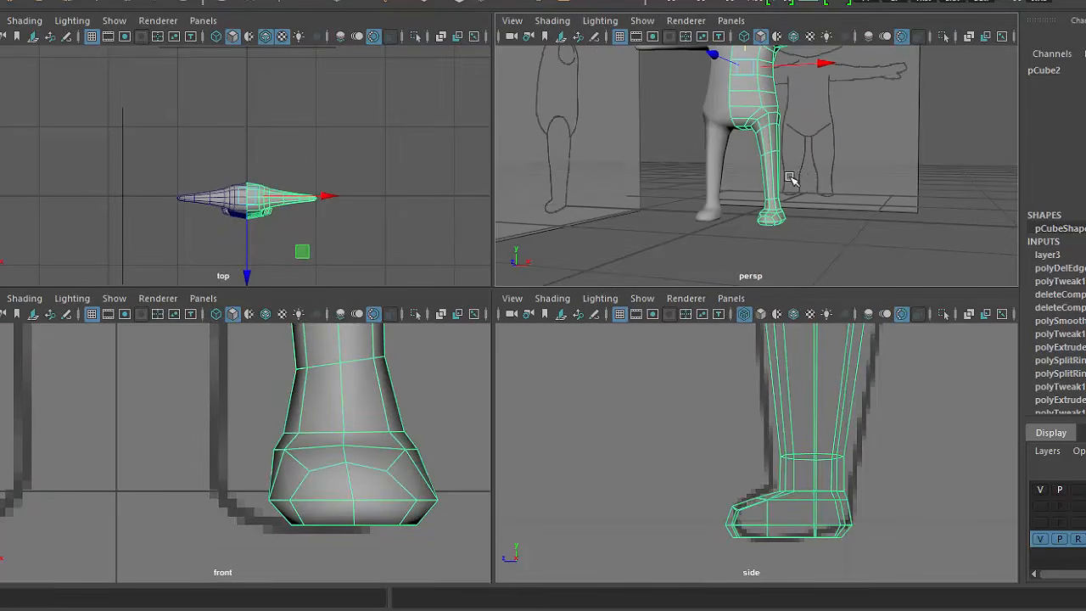
- Maximize the front view, display the half body as wireframe, and switch it to vertex editing around the lower legs
{"action": "key", "text": "a"}
{"action": "scroll", "coordinate": [308, 443], "scroll_direction": "up", "scroll_amount": 5}
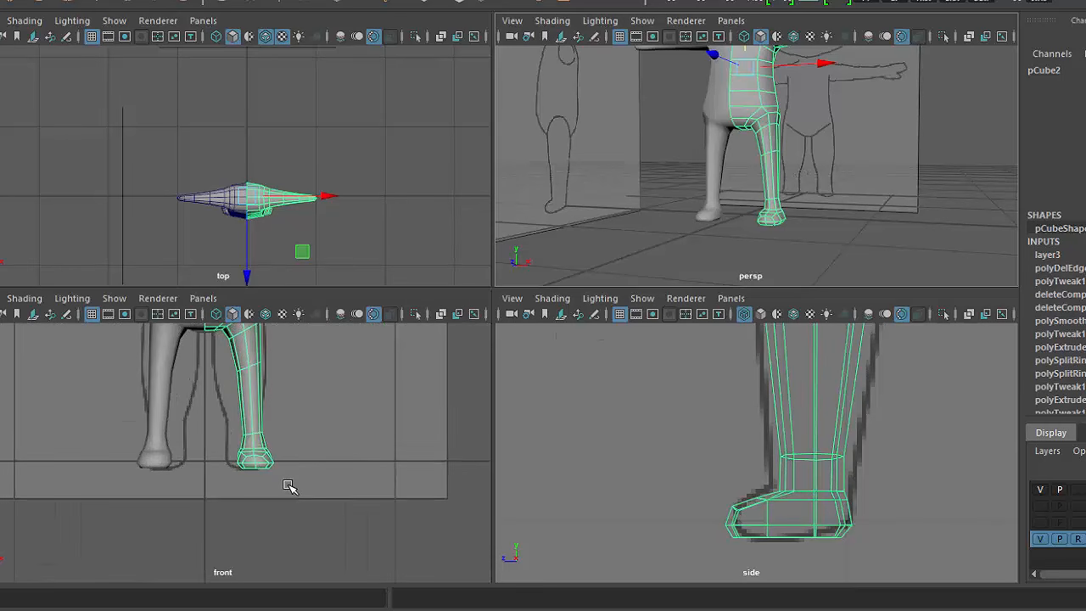
{"action": "key", "text": "space"}
{"action": "key", "text": "a"}
{"action": "scroll", "coordinate": [436, 436], "scroll_direction": "up", "scroll_amount": 5}
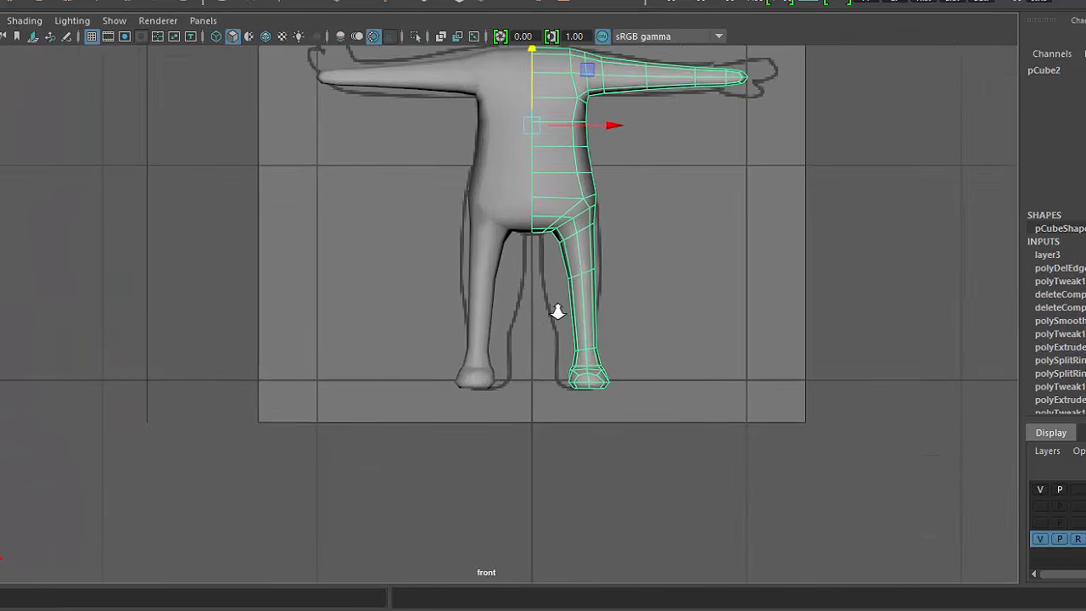
{"action": "scroll", "coordinate": [625, 310], "scroll_direction": "up", "scroll_amount": 5}
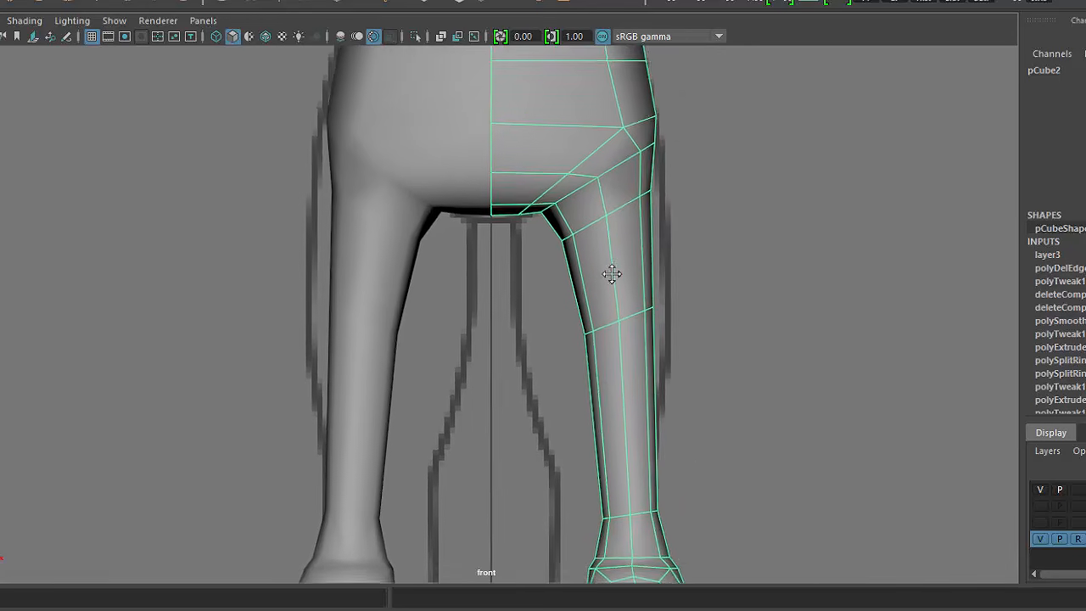
{"action": "right_click_drag", "start_coordinate": [604, 251], "coordinate": [529, 252]}
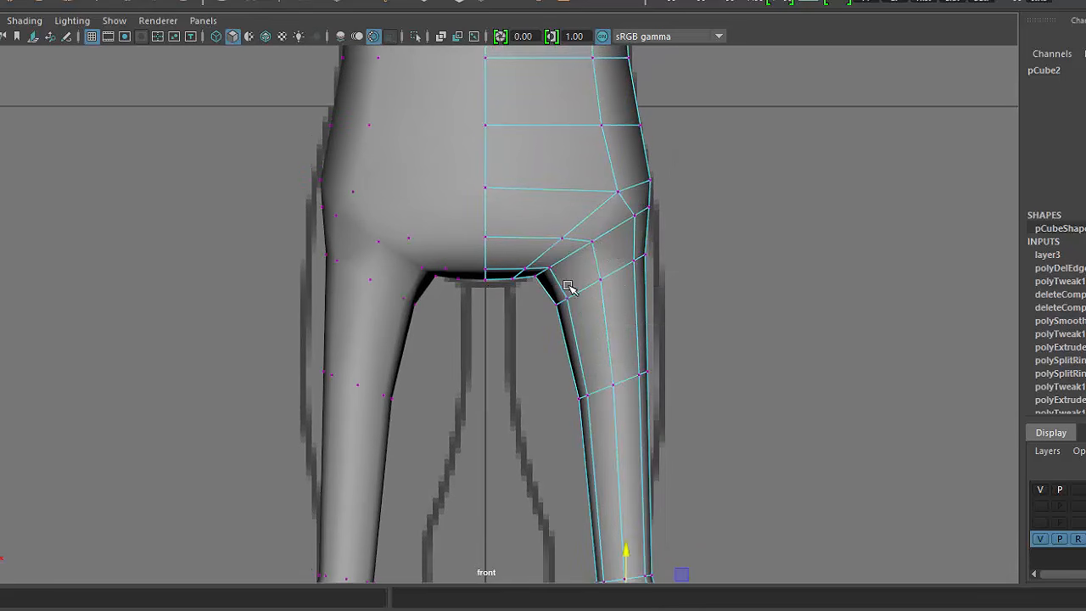
{"action": "middle_click_drag", "start_coordinate": [613, 376], "coordinate": [617, 352], "text": "alt"}
{"action": "key", "text": "4"}
{"action": "middle_click_drag", "start_coordinate": [649, 307], "coordinate": [666, 88], "text": "alt"}
{"action": "scroll", "coordinate": [636, 257], "scroll_direction": "up", "scroll_amount": 1}
{"action": "middle_click_drag", "start_coordinate": [690, 279], "coordinate": [684, 343], "text": "alt"}
- Move the foot and ankle vertices inward along X, and widen the ankle ring along X
{"action": "left_click_drag", "start_coordinate": [571, 414], "coordinate": [815, 557]}
{"action": "left_click_drag", "start_coordinate": [774, 493], "coordinate": [754, 493]}
{"action": "left_click_drag", "start_coordinate": [557, 451], "coordinate": [558, 451]}
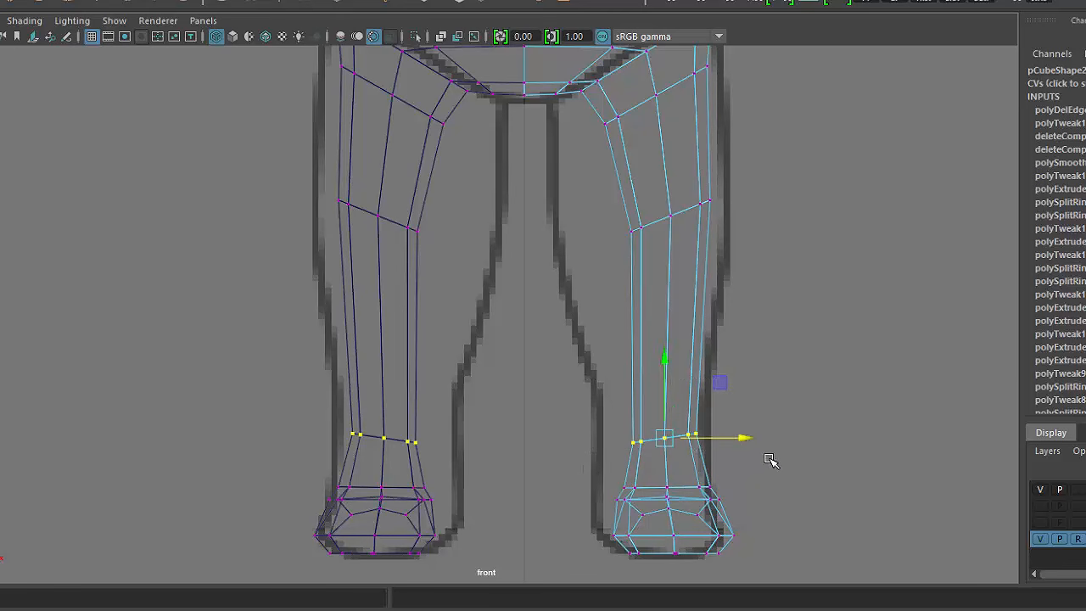
{"action": "mouse_move", "coordinate": [739, 437]}
{"action": "left_mouse_down"}
{"action": "mouse_move", "coordinate": [775, 436]}
{"action": "mouse_move", "coordinate": [744, 435]}
{"action": "left_mouse_up"}
- Select the vertex ring at mid-leg, scale it wider along X only, and move it inward to match the reference outline
{"action": "left_click_drag", "start_coordinate": [771, 161], "coordinate": [549, 283]}
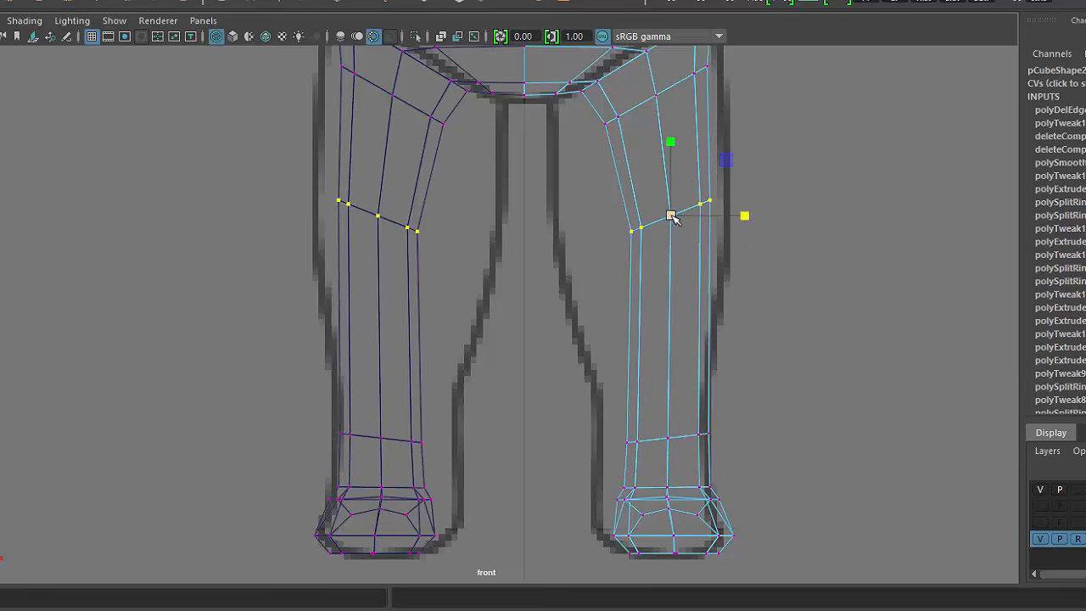
{"action": "left_click_drag", "start_coordinate": [671, 217], "coordinate": [760, 221]}
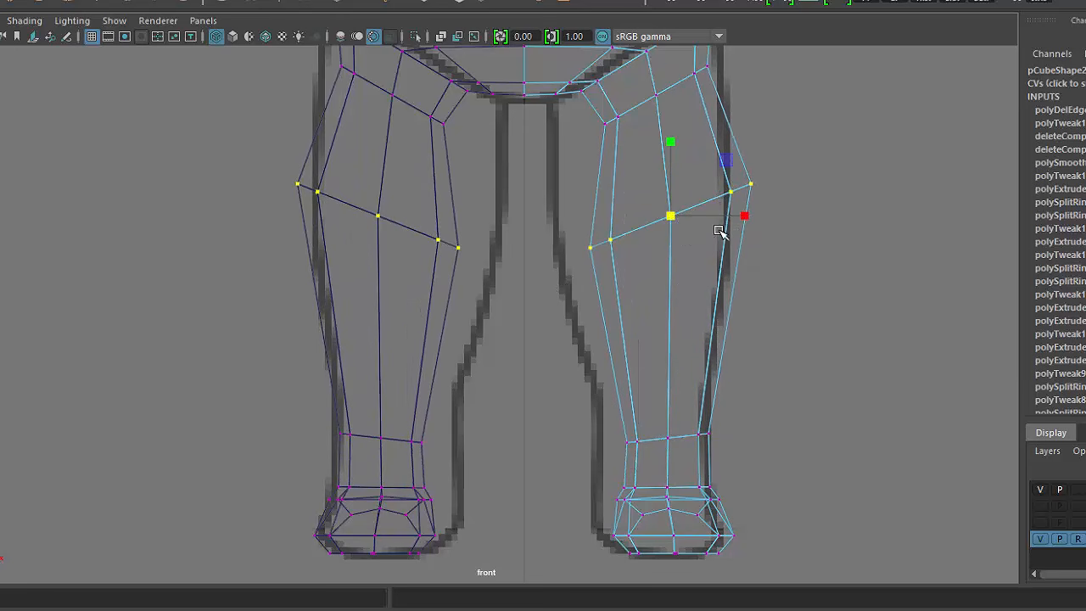
{"action": "key", "text": "ctrl+z"}
{"action": "left_click_drag", "start_coordinate": [749, 219], "coordinate": [823, 214]}
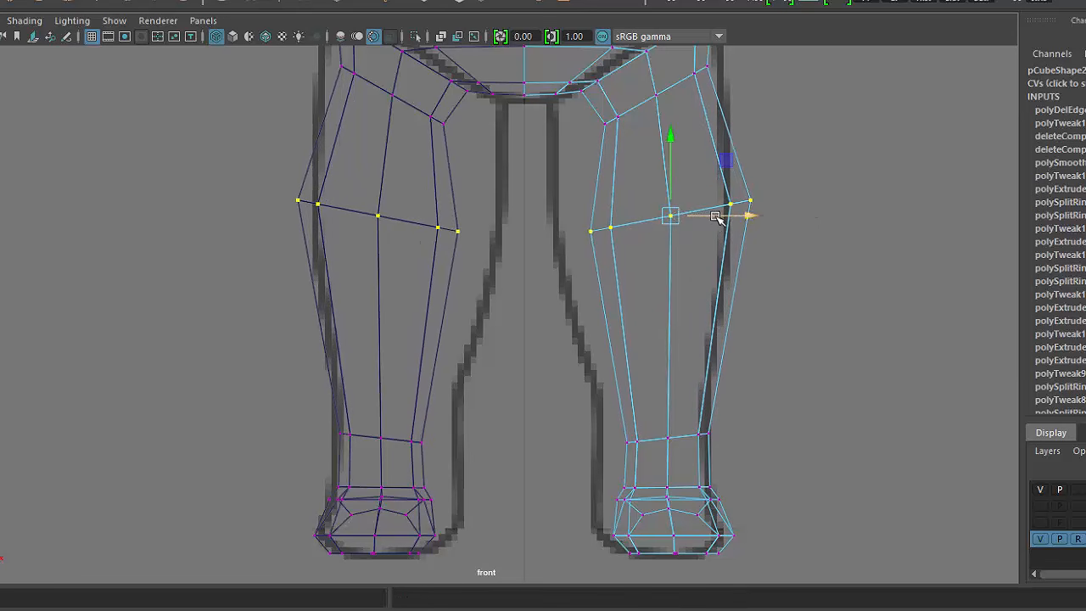
{"action": "left_click_drag", "start_coordinate": [750, 217], "coordinate": [724, 219]}
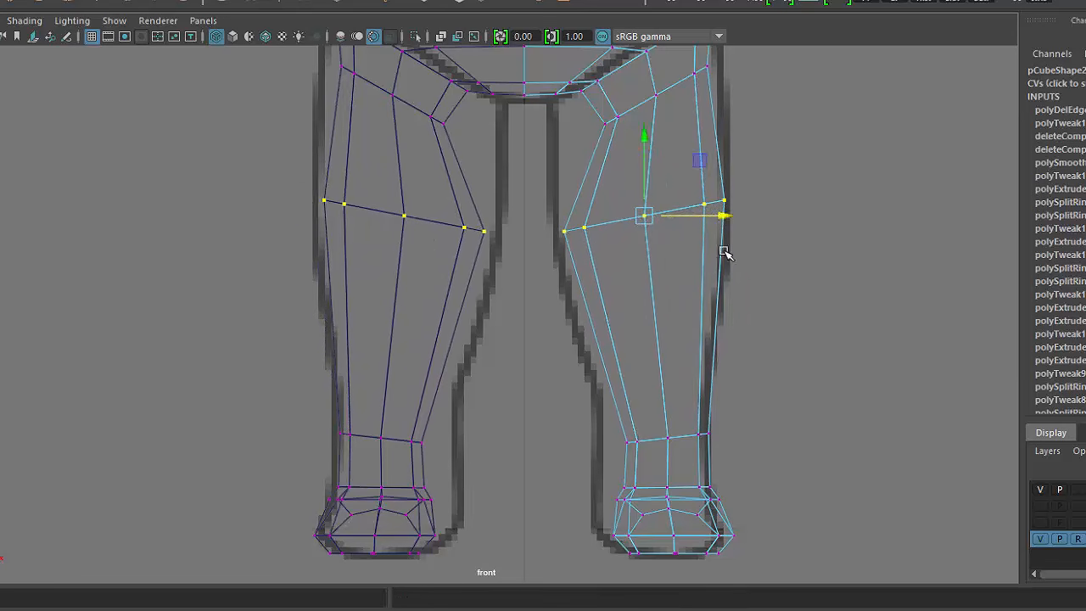
- Select all foot and ankle vertices and move them inward along X to line up with the reference foot
{"action": "left_click_drag", "start_coordinate": [762, 556], "coordinate": [762, 557]}
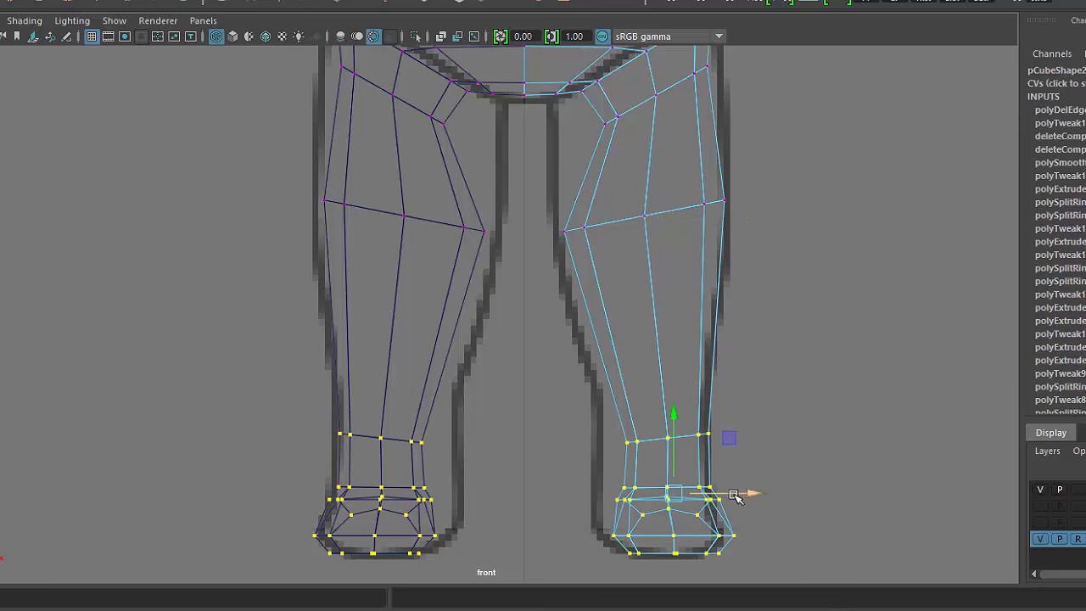
{"action": "mouse_move", "coordinate": [736, 497]}
{"action": "left_mouse_down"}
{"action": "mouse_move", "coordinate": [752, 492]}
{"action": "mouse_move", "coordinate": [737, 495]}
{"action": "left_mouse_up"}
{"action": "key", "text": "w"}
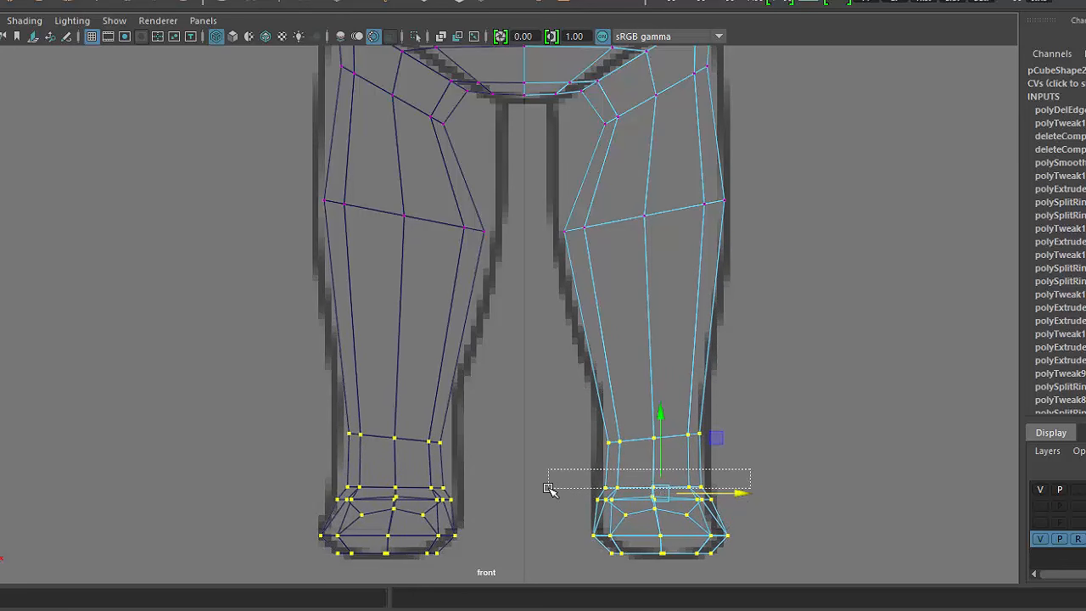
- Widen the vertex rings at the top of the foot and at the ankle along X, and raise the ankle ring slightly
{"action": "left_click_drag", "start_coordinate": [549, 492], "coordinate": [549, 492]}
{"action": "left_click_drag", "start_coordinate": [731, 489], "coordinate": [737, 491]}
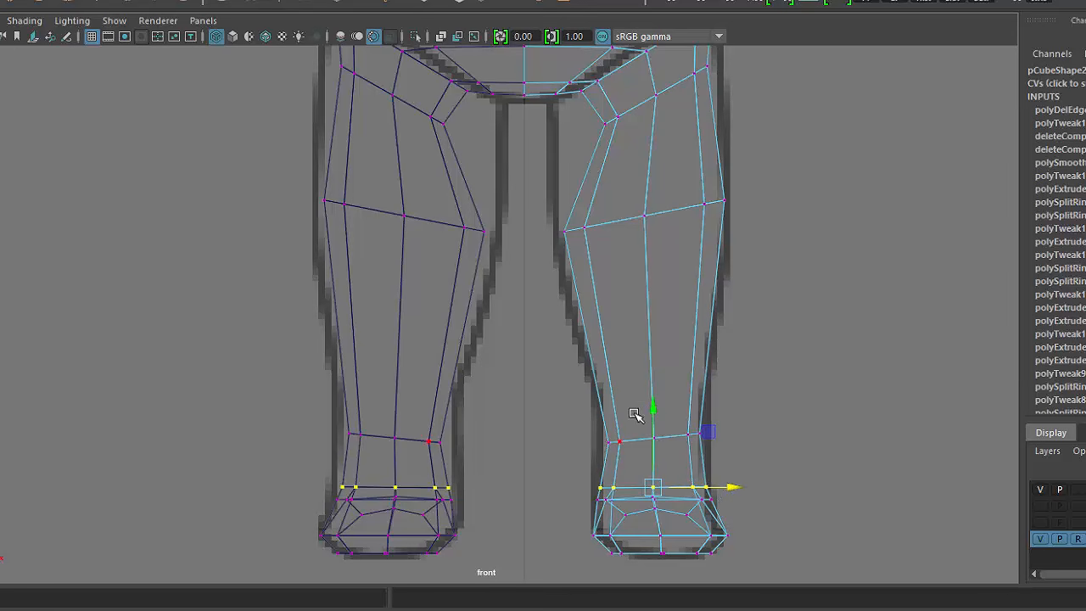
{"action": "key", "text": "Up"}
{"action": "left_click_drag", "start_coordinate": [734, 441], "coordinate": [746, 443]}
{"action": "left_click_drag", "start_coordinate": [655, 365], "coordinate": [659, 366]}
- Select the vertex ring around the upper thigh, scale it wider along X, and move it inward within the reference outline
{"action": "middle_click_drag", "start_coordinate": [691, 261], "coordinate": [698, 251], "text": "alt"}
{"action": "middle_click_drag", "start_coordinate": [644, 231], "coordinate": [656, 407], "text": "alt"}
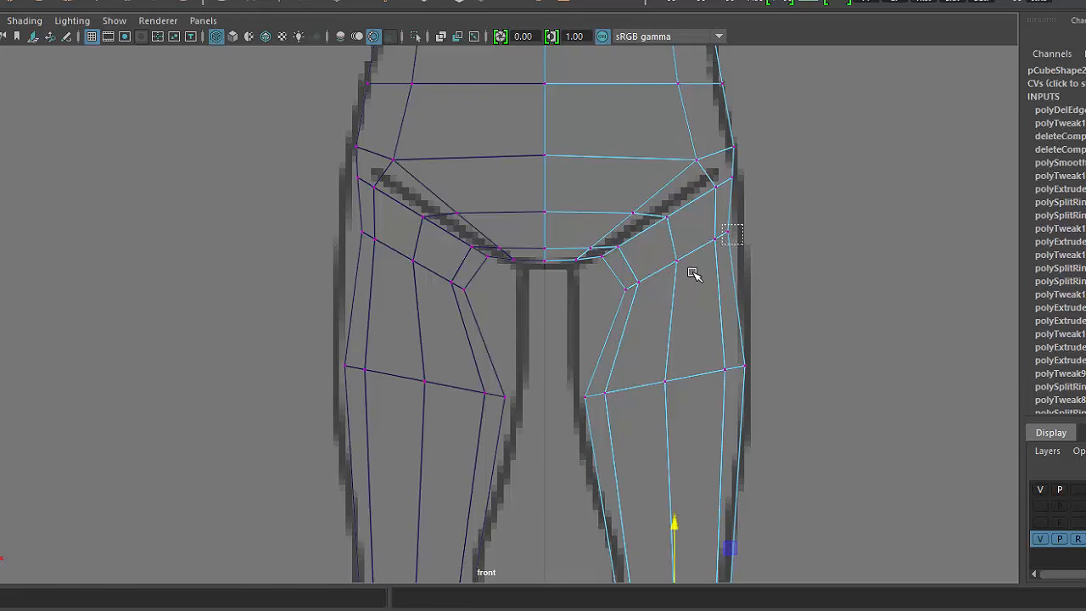
{"action": "left_click_drag", "start_coordinate": [692, 273], "coordinate": [684, 275]}
{"action": "left_click_drag", "start_coordinate": [610, 309], "coordinate": [650, 271], "text": "shift"}
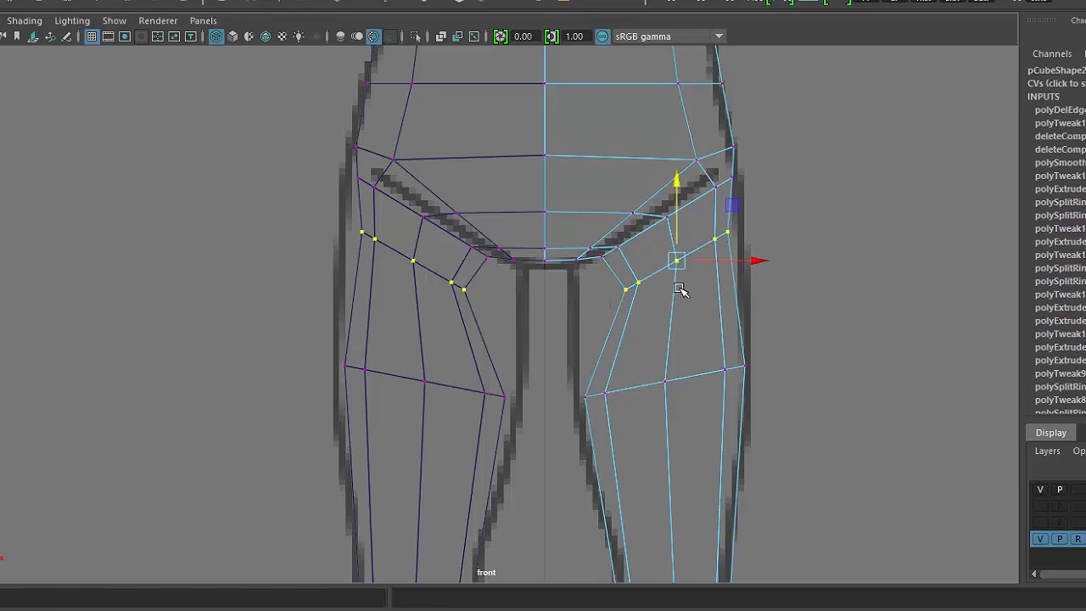
{"action": "left_click_drag", "start_coordinate": [758, 261], "coordinate": [737, 273]}
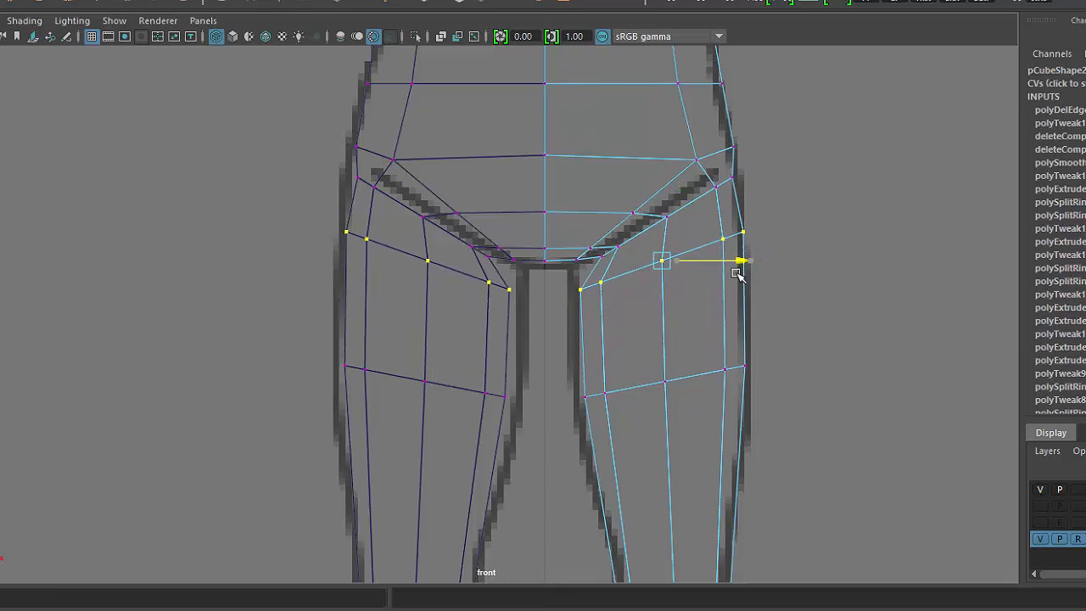
{"action": "left_click_drag", "start_coordinate": [736, 262], "coordinate": [737, 261]}
{"action": "key", "text": "w"}
- Select the three lower vertices of the diagonal groin edge, leaving out the hip vertex, and move them inward along X
{"action": "right_click_drag", "start_coordinate": [591, 289], "coordinate": [642, 290], "text": "alt"}
{"action": "middle_click_drag", "start_coordinate": [642, 290], "coordinate": [651, 343], "text": "alt"}
{"action": "right_click_drag", "start_coordinate": [660, 308], "coordinate": [685, 312], "text": "alt"}
{"action": "left_click", "coordinate": [621, 291]}
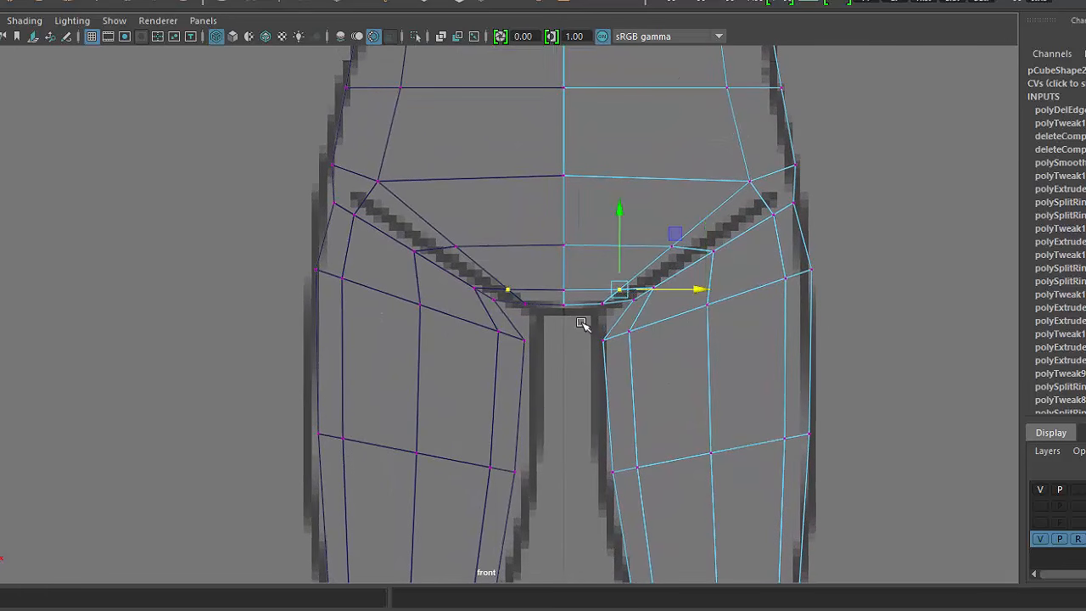
{"action": "left_click_drag", "start_coordinate": [580, 324], "coordinate": [629, 296]}
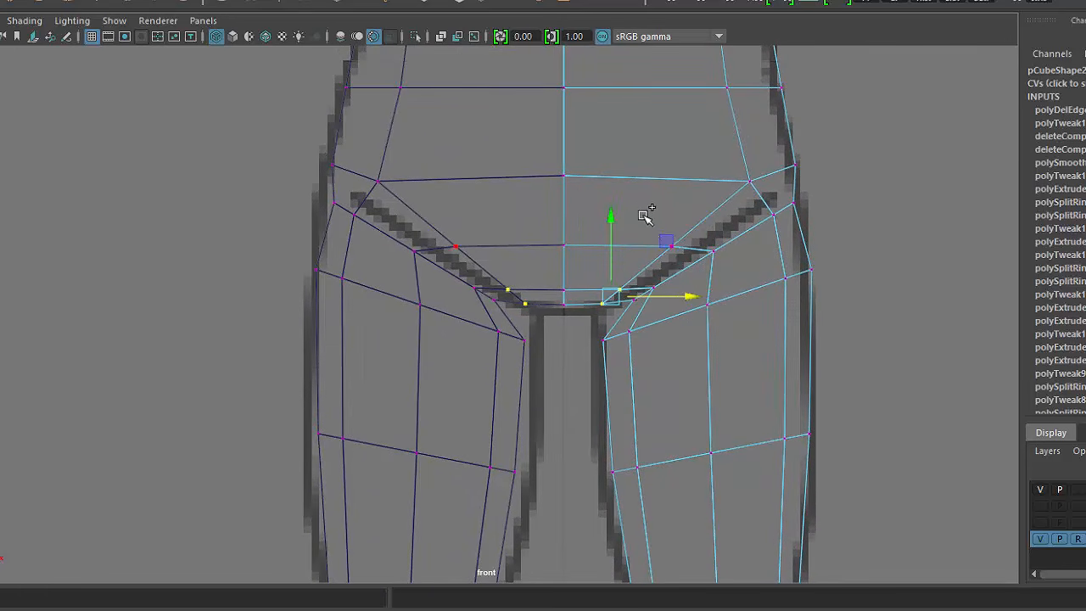
{"action": "left_click_drag", "start_coordinate": [643, 213], "coordinate": [677, 254], "text": "shift"}
{"action": "left_click_drag", "start_coordinate": [706, 153], "coordinate": [765, 201], "text": "shift"}
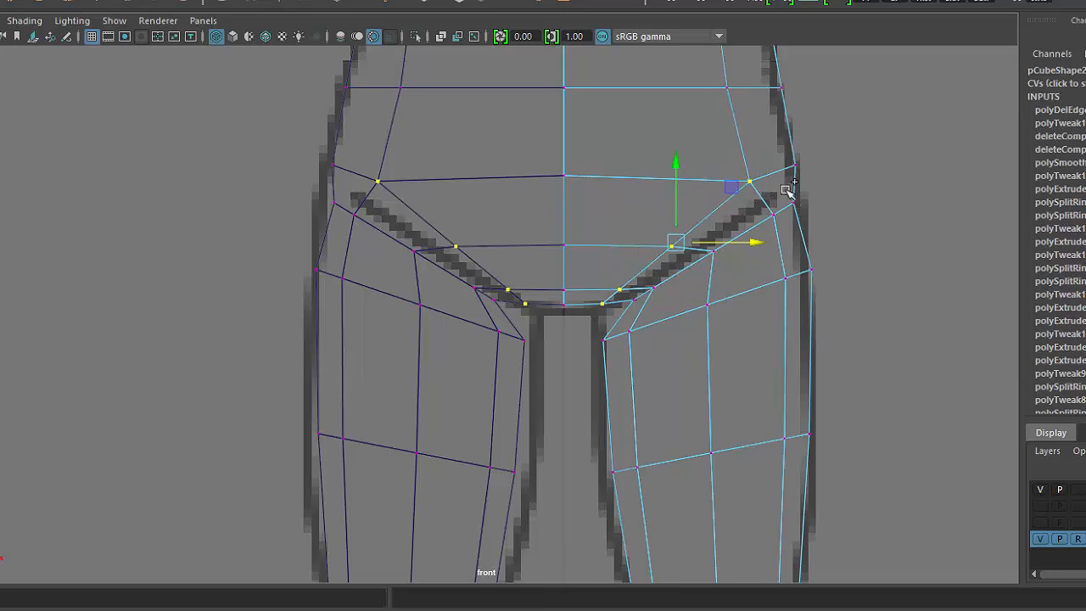
{"action": "key", "text": "ctrl+z"}
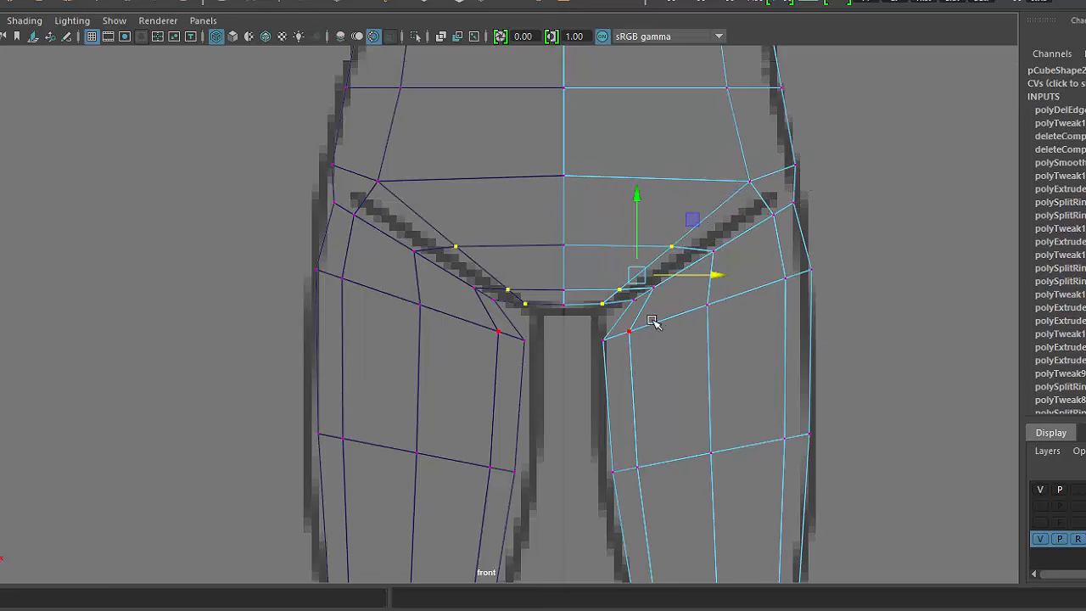
{"action": "left_click_drag", "start_coordinate": [717, 276], "coordinate": [709, 279]}
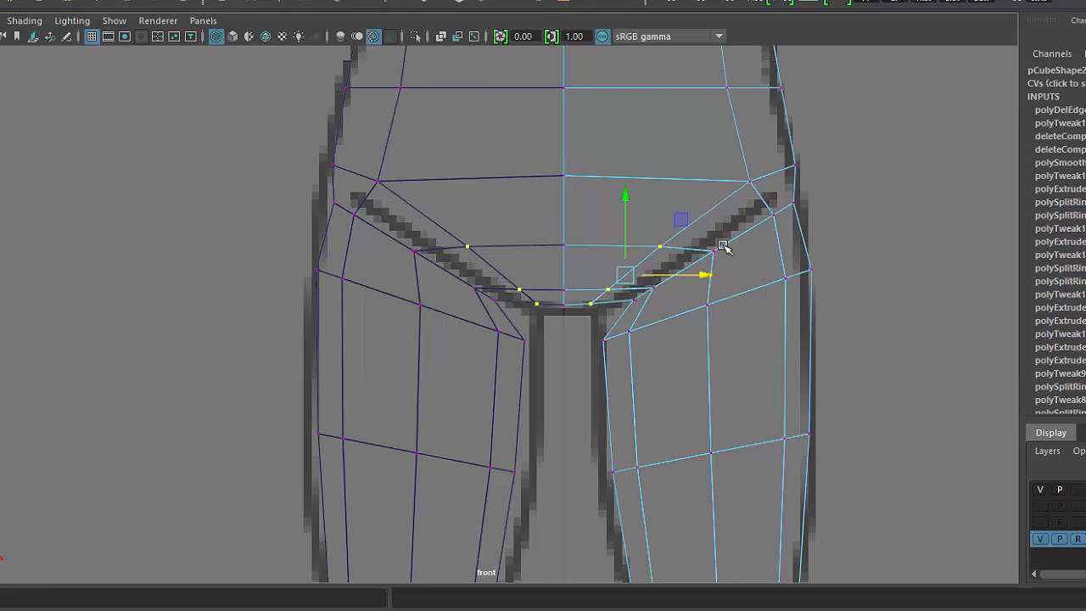
- Select the three inner vertices along the top of the leg and move them inward onto the reference groin line
{"action": "left_click", "coordinate": [721, 247]}
{"action": "left_click", "coordinate": [653, 288], "text": "shift"}
{"action": "left_click", "coordinate": [633, 299], "text": "shift"}
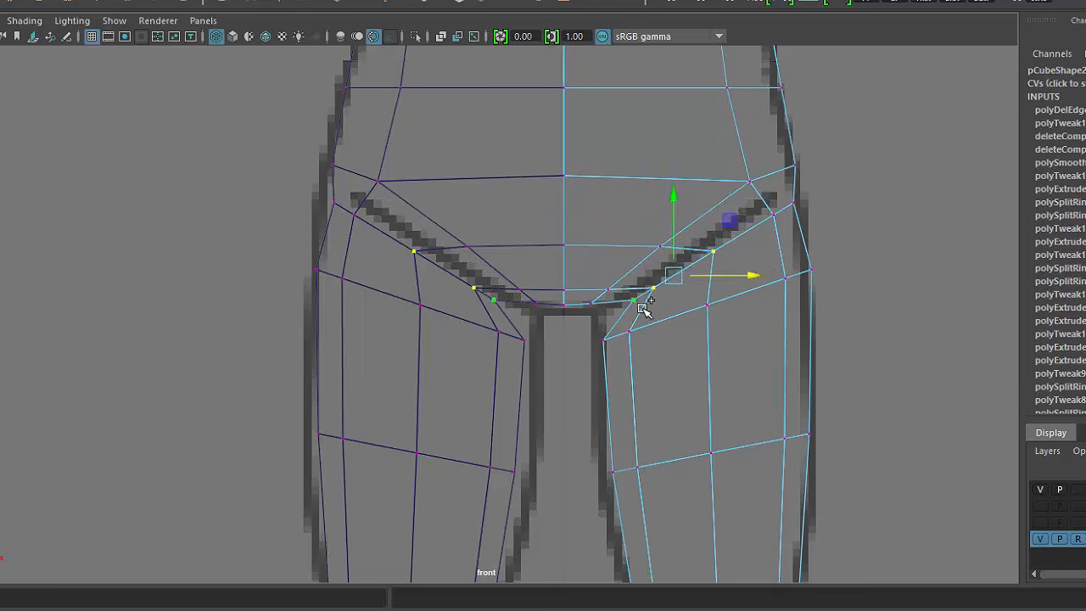
{"action": "mouse_move", "coordinate": [677, 269]}
{"action": "left_mouse_down"}
{"action": "mouse_move", "coordinate": [649, 281]}
{"action": "mouse_move", "coordinate": [691, 261]}
{"action": "left_mouse_up"}
{"action": "left_click", "coordinate": [767, 218]}
{"action": "left_click", "coordinate": [687, 259]}
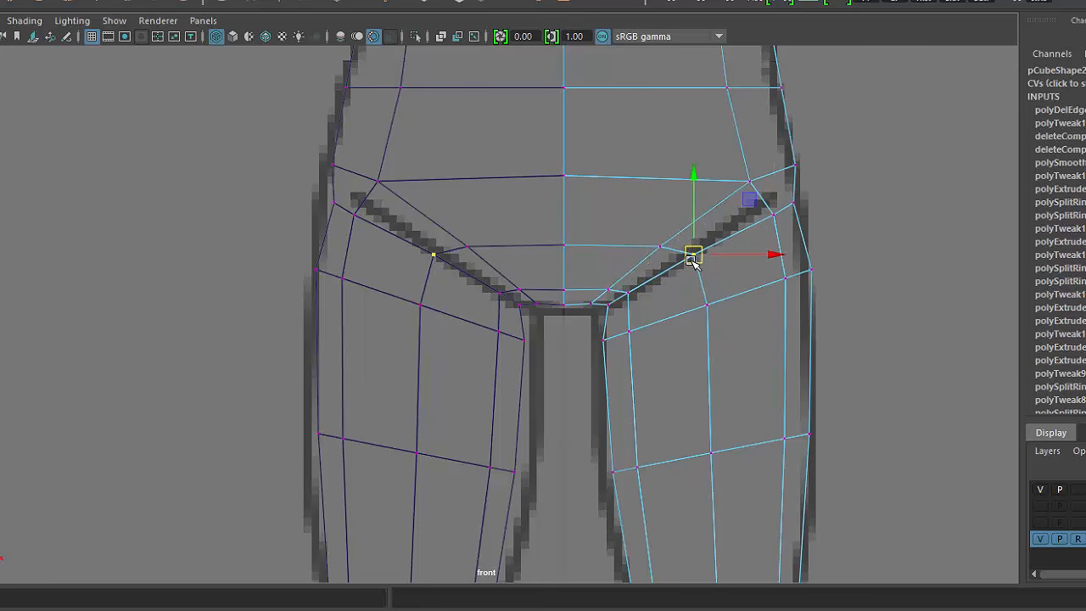
{"action": "left_click", "coordinate": [882, 213]}
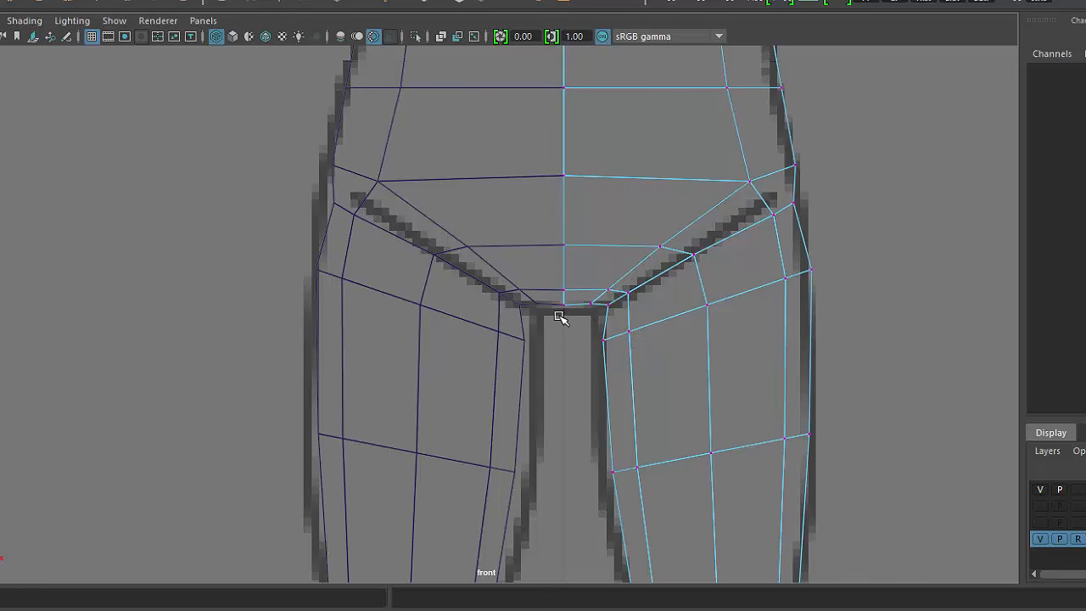
- Lower the crotch's centre vertices and the neighbouring bottom vertices slightly along Y, and clear the selection
{"action": "left_click_drag", "start_coordinate": [576, 298], "coordinate": [576, 297]}
{"action": "left_click_drag", "start_coordinate": [562, 224], "coordinate": [564, 229]}
{"action": "left_click", "coordinate": [580, 372]}
{"action": "left_click_drag", "start_coordinate": [597, 302], "coordinate": [597, 303]}
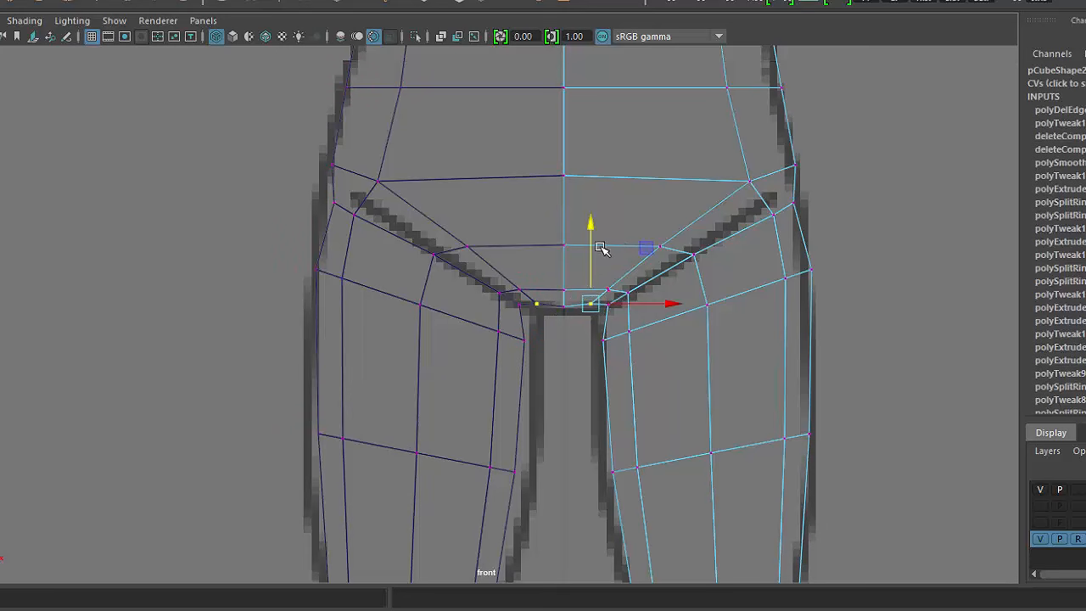
{"action": "left_click_drag", "start_coordinate": [591, 225], "coordinate": [591, 228]}
{"action": "left_click", "coordinate": [842, 333]}
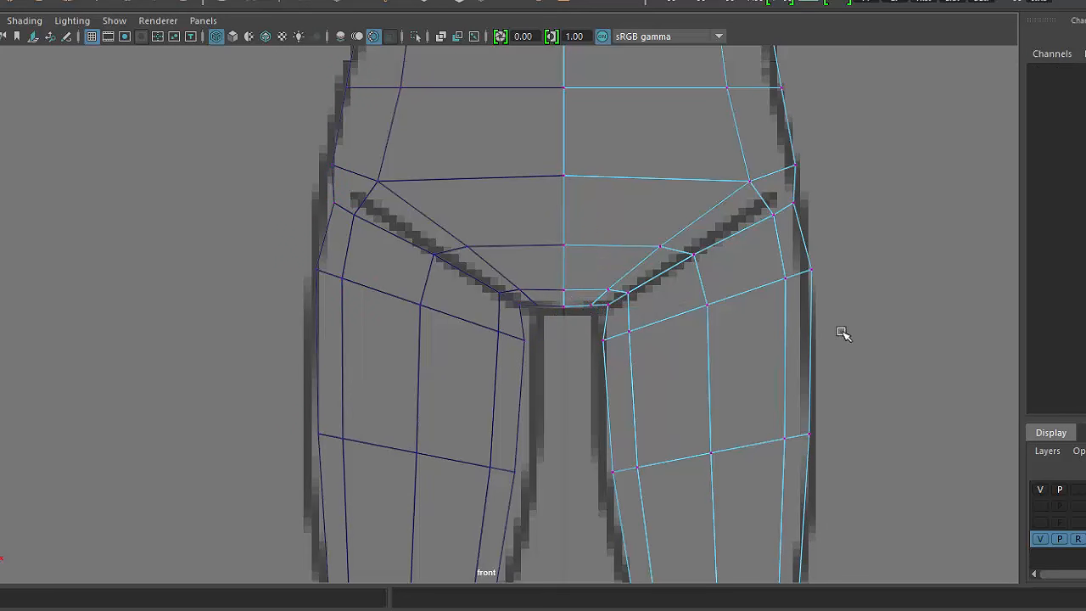
- Shift the outermost upper-thigh vertex and the vertex beside it slightly inward along X
{"action": "left_click", "coordinate": [813, 270]}
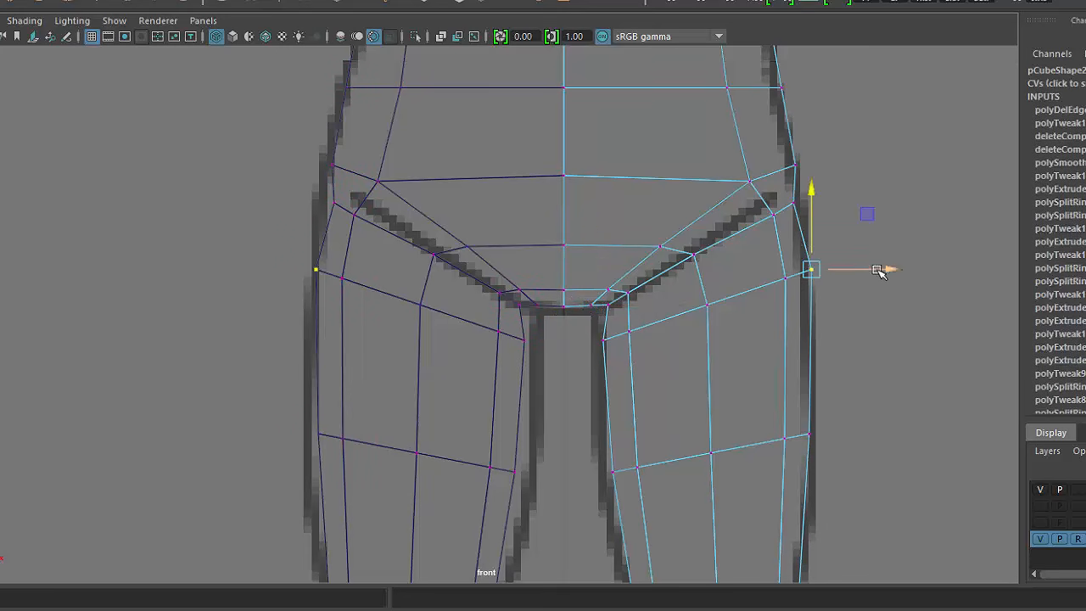
{"action": "left_click_drag", "start_coordinate": [877, 270], "coordinate": [875, 271]}
{"action": "middle_click_drag", "start_coordinate": [818, 472], "coordinate": [807, 434], "text": "alt"}
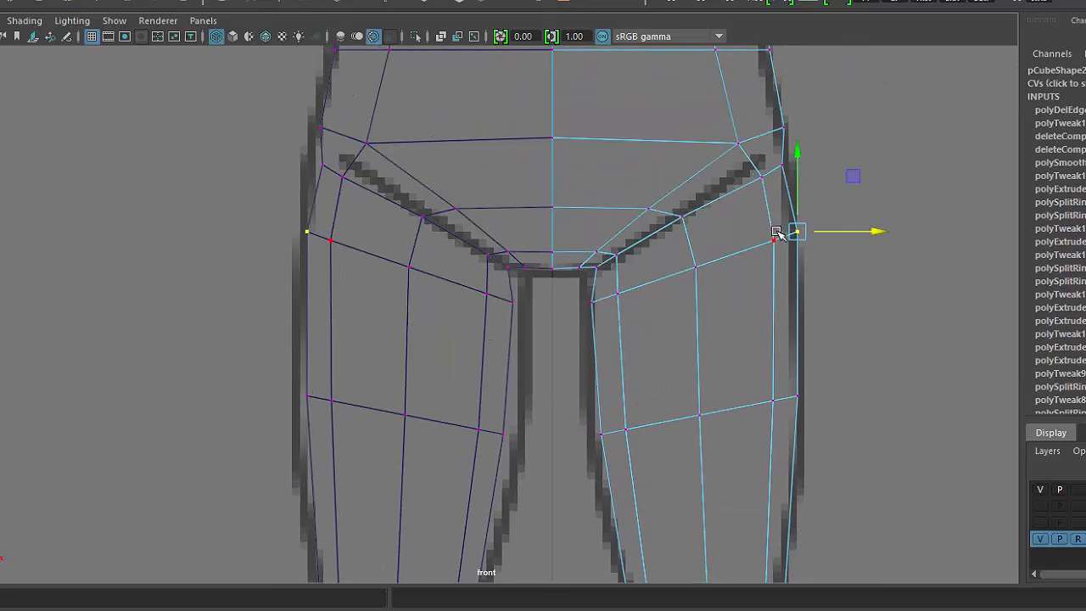
{"action": "left_click_drag", "start_coordinate": [789, 263], "coordinate": [789, 264]}
{"action": "left_click_drag", "start_coordinate": [854, 240], "coordinate": [850, 238]}
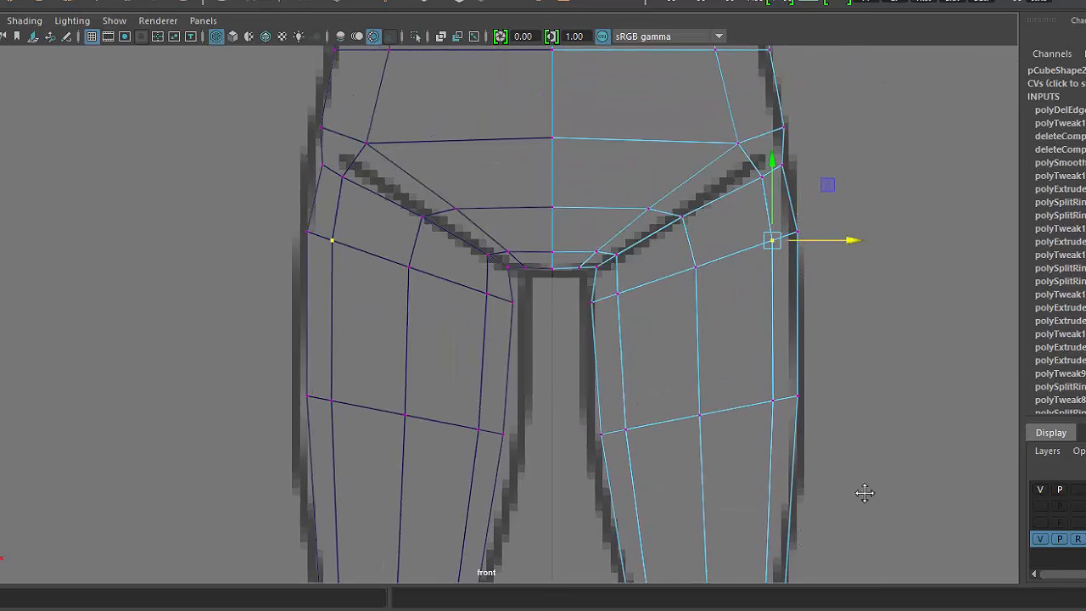
- Return to the four-view layout and examine the reshaped legs in the perspective and side views
{"action": "middle_click_drag", "start_coordinate": [864, 493], "coordinate": [860, 465], "text": "alt"}
{"action": "middle_click_drag", "start_coordinate": [869, 280], "coordinate": [876, 378], "text": "alt"}
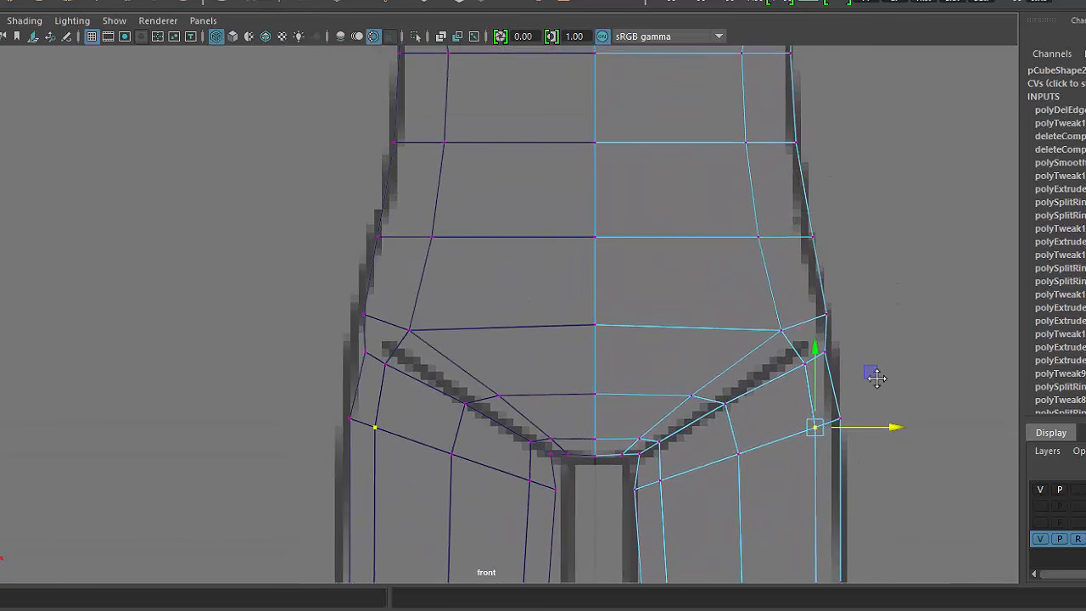
{"action": "key", "text": "space"}
{"action": "middle_click_drag", "start_coordinate": [810, 497], "coordinate": [873, 427], "text": "alt"}
{"action": "left_click_drag", "start_coordinate": [836, 226], "coordinate": [790, 342], "text": "alt"}
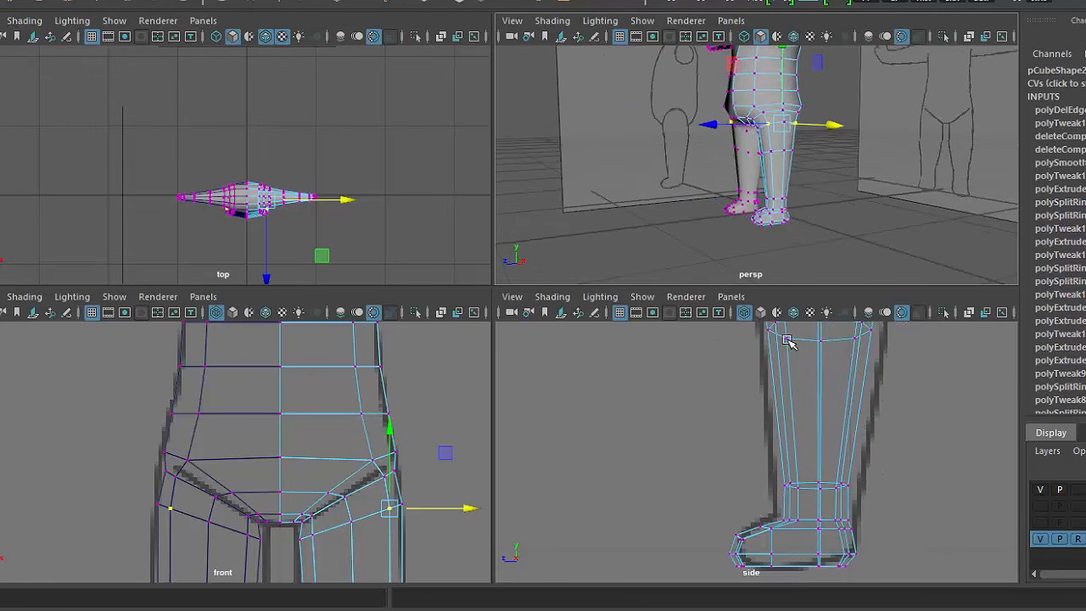
- In the side view, widen the ring of vertices below the upper thigh along Z and shift it to match the reference outline
{"action": "key", "text": "space"}
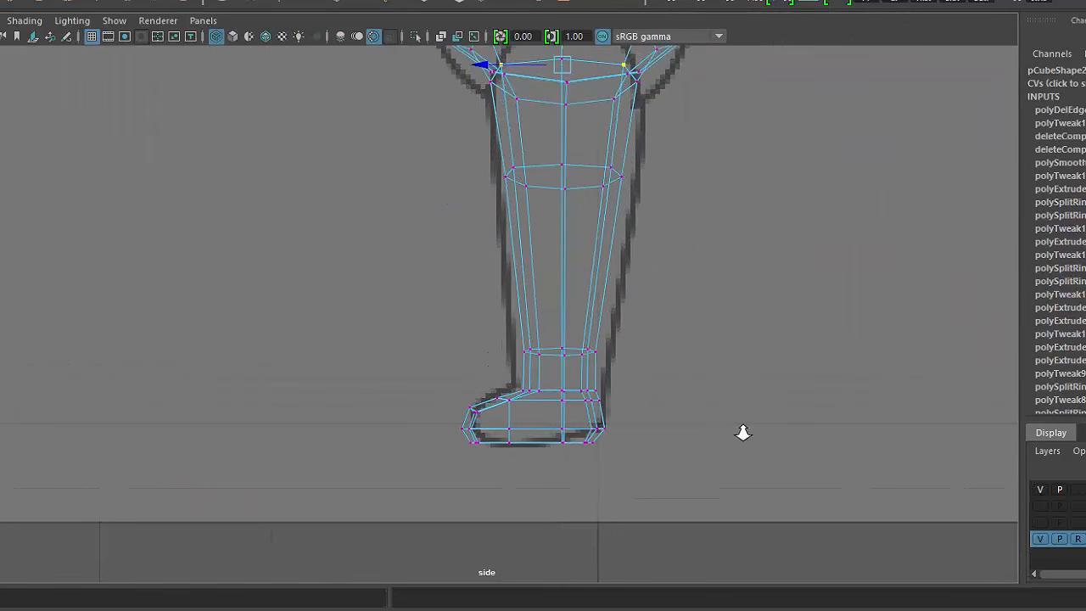
{"action": "middle_click_drag", "start_coordinate": [707, 359], "coordinate": [757, 361], "text": "alt"}
{"action": "left_click_drag", "start_coordinate": [724, 204], "coordinate": [528, 264]}
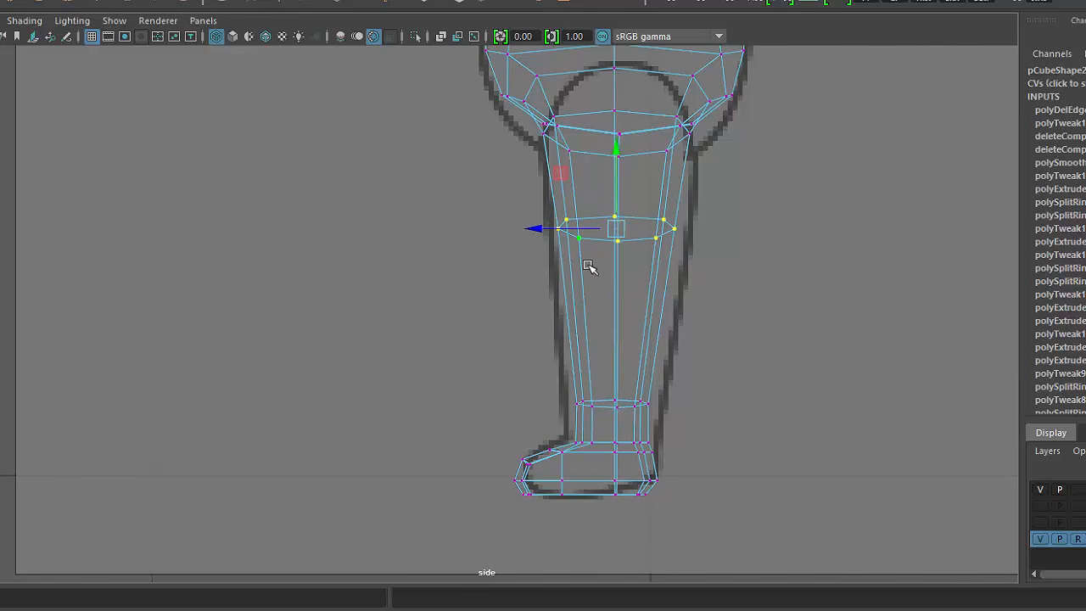
{"action": "key", "text": "r"}
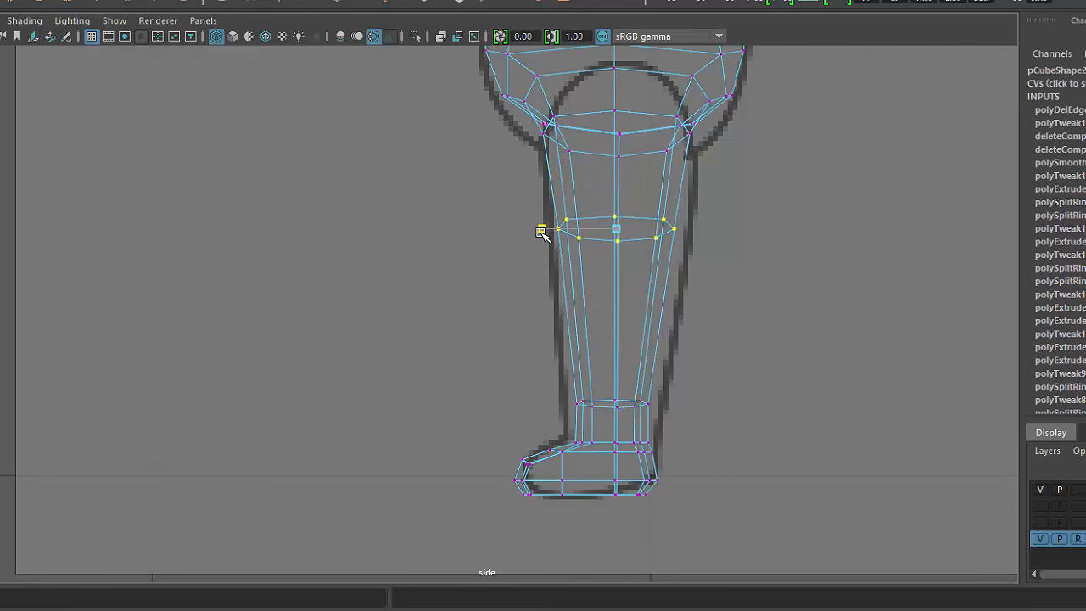
{"action": "mouse_move", "coordinate": [543, 229]}
{"action": "left_mouse_down"}
{"action": "mouse_move", "coordinate": [525, 228]}
{"action": "mouse_move", "coordinate": [552, 232]}
{"action": "left_mouse_up"}
{"action": "key", "text": "w"}
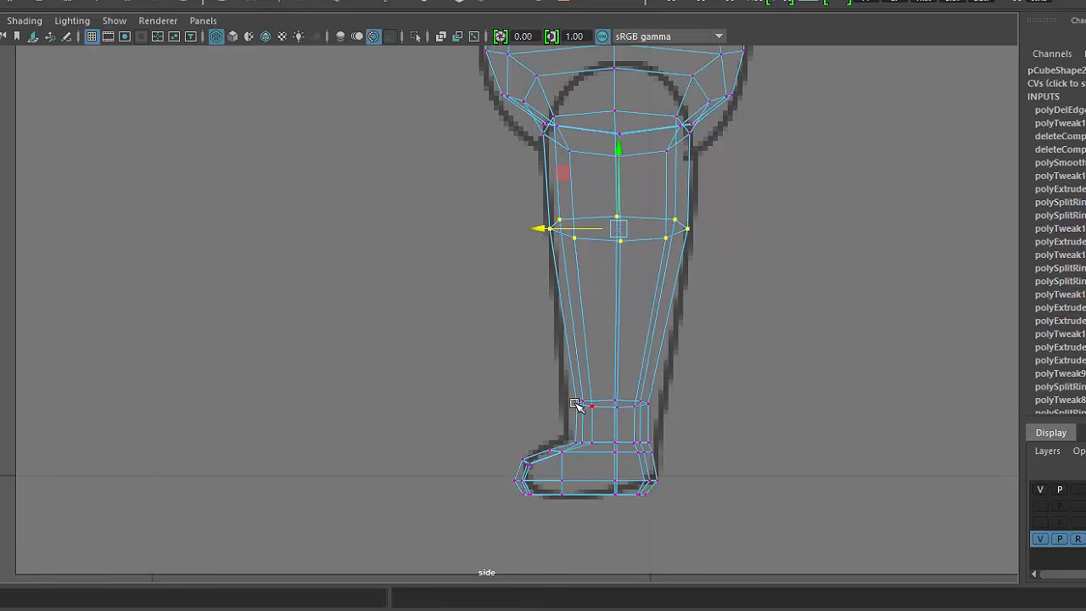
- Widen the vertex ring above the ankle along Z and align it with the reference leg outline
{"action": "left_click_drag", "start_coordinate": [547, 369], "coordinate": [694, 436]}
{"action": "scroll", "coordinate": [636, 458], "scroll_direction": "up", "scroll_amount": 2}
{"action": "key", "text": "r"}
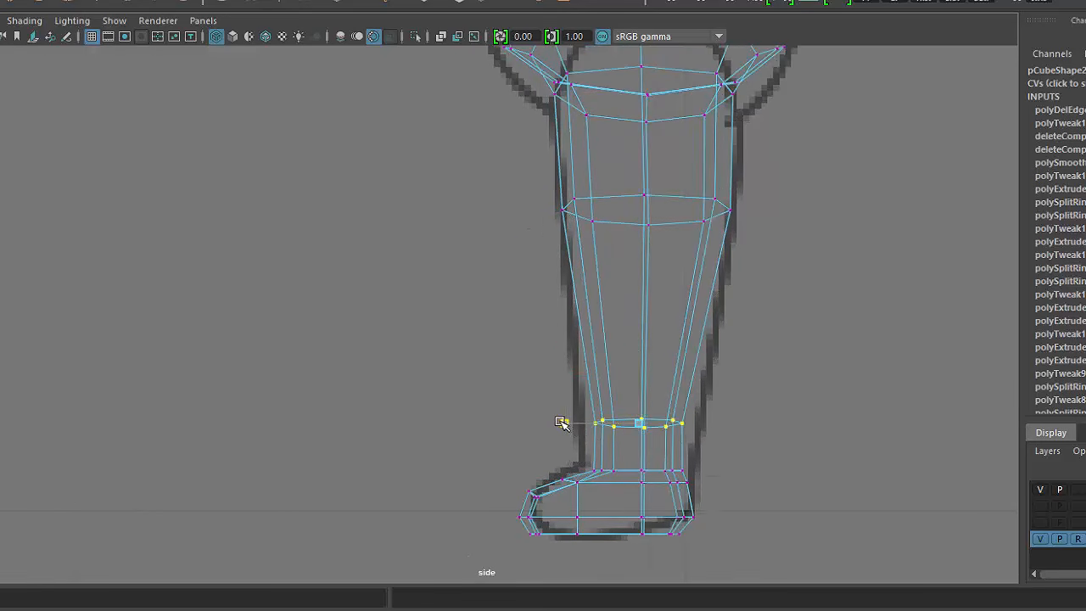
{"action": "left_click_drag", "start_coordinate": [562, 424], "coordinate": [584, 424]}
{"action": "key", "text": "w"}
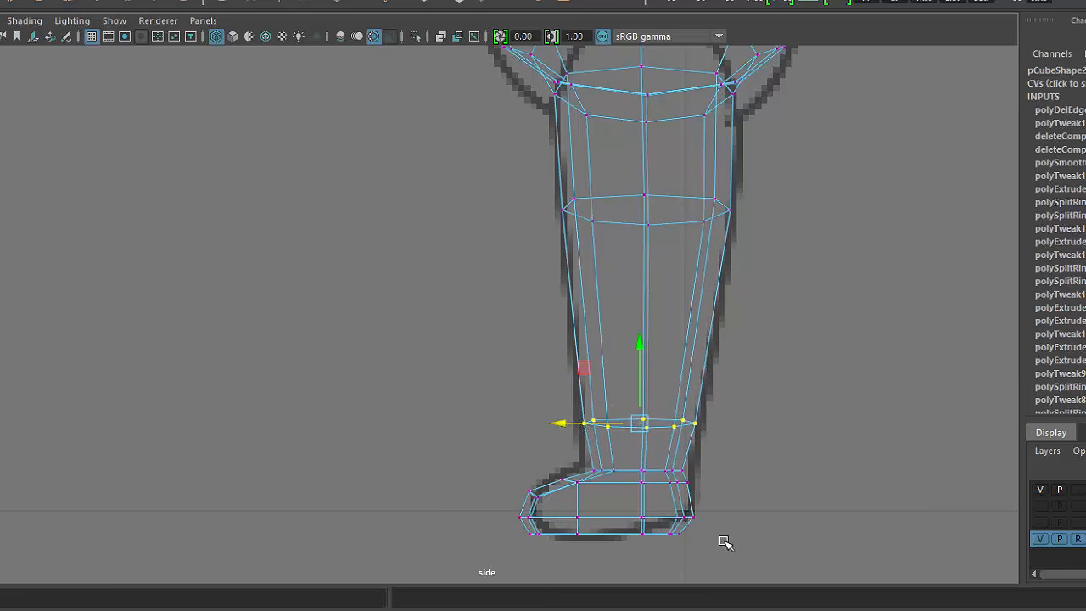
- Scale the row of vertices where the ankle meets the foot slightly outward along Z, and clear the selection
{"action": "middle_click_drag", "start_coordinate": [609, 473], "coordinate": [613, 409], "text": "alt"}
{"action": "right_click_drag", "start_coordinate": [653, 458], "coordinate": [758, 482], "text": "alt"}
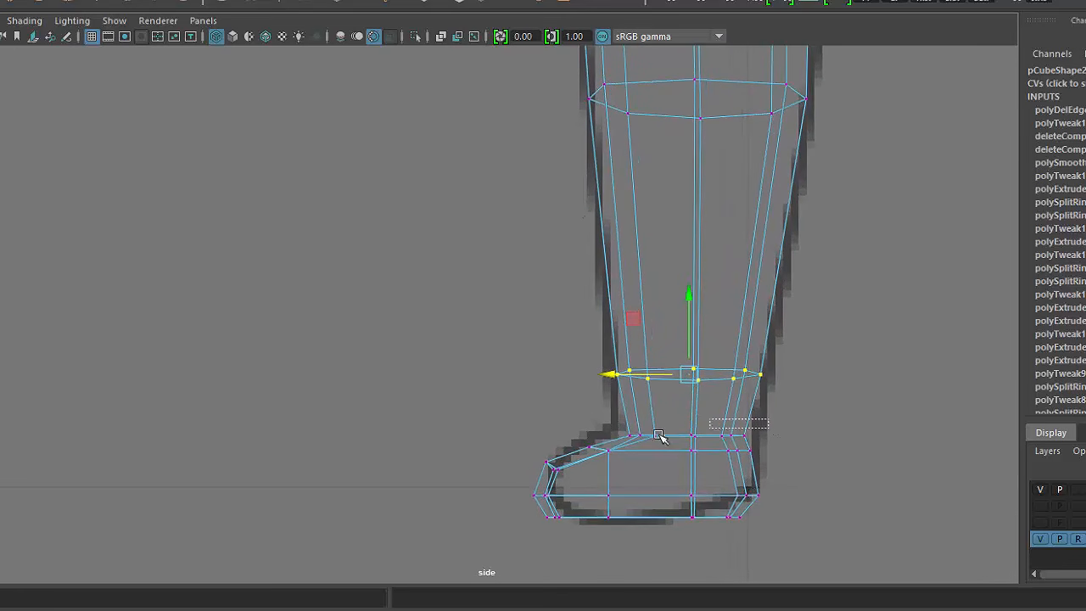
{"action": "left_click_drag", "start_coordinate": [659, 436], "coordinate": [618, 456]}
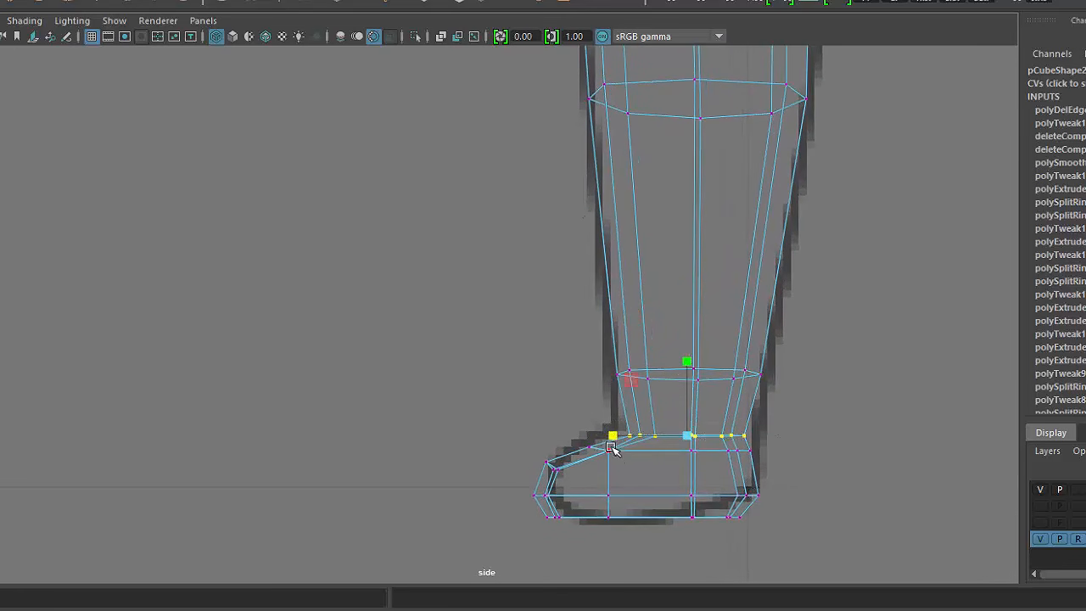
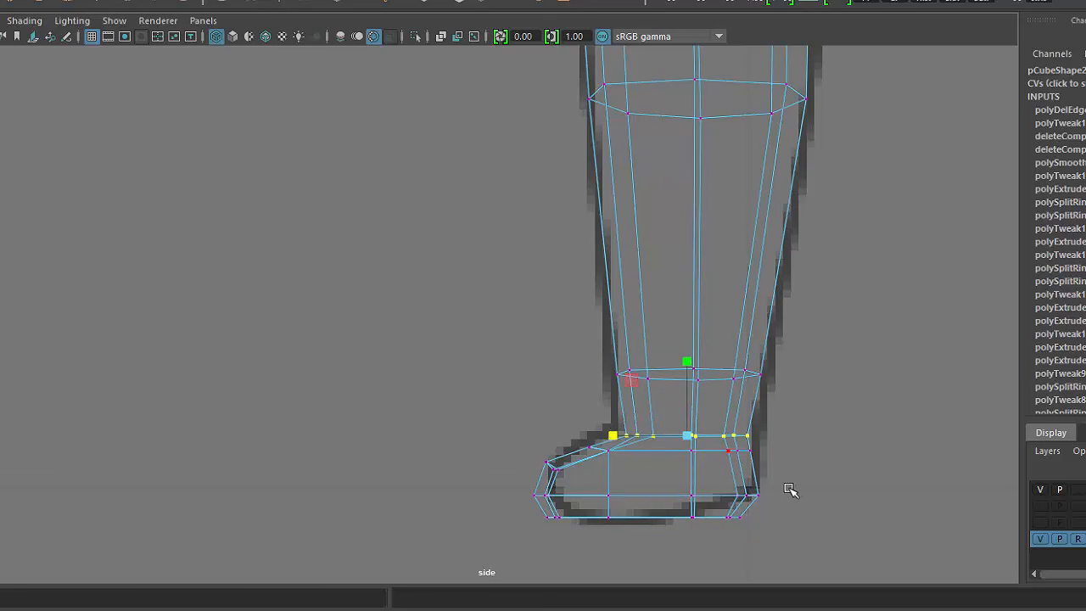
{"action": "left_click", "coordinate": [785, 452]}
- Return to object mode and examine the reshaped legs and the whole body in the perspective view
{"action": "key", "text": "space"}
{"action": "key", "text": "space"}
{"action": "left_click_drag", "start_coordinate": [823, 160], "coordinate": [740, 236], "text": "alt"}
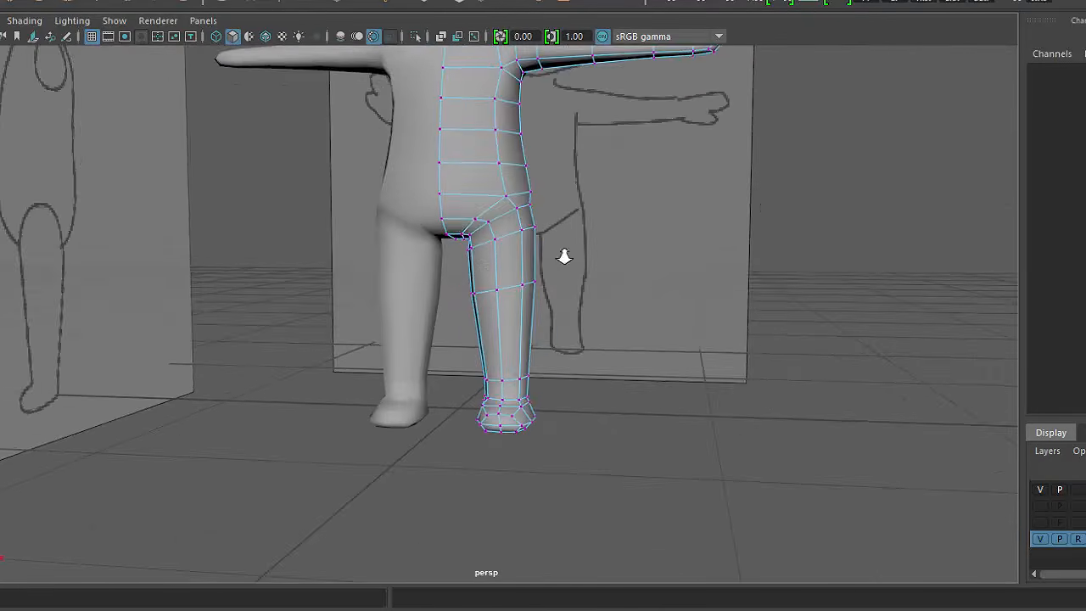
{"action": "left_click_drag", "start_coordinate": [565, 257], "coordinate": [632, 374], "text": "alt"}
{"action": "right_click_drag", "start_coordinate": [517, 212], "coordinate": [626, 142]}
{"action": "left_click", "coordinate": [651, 324]}
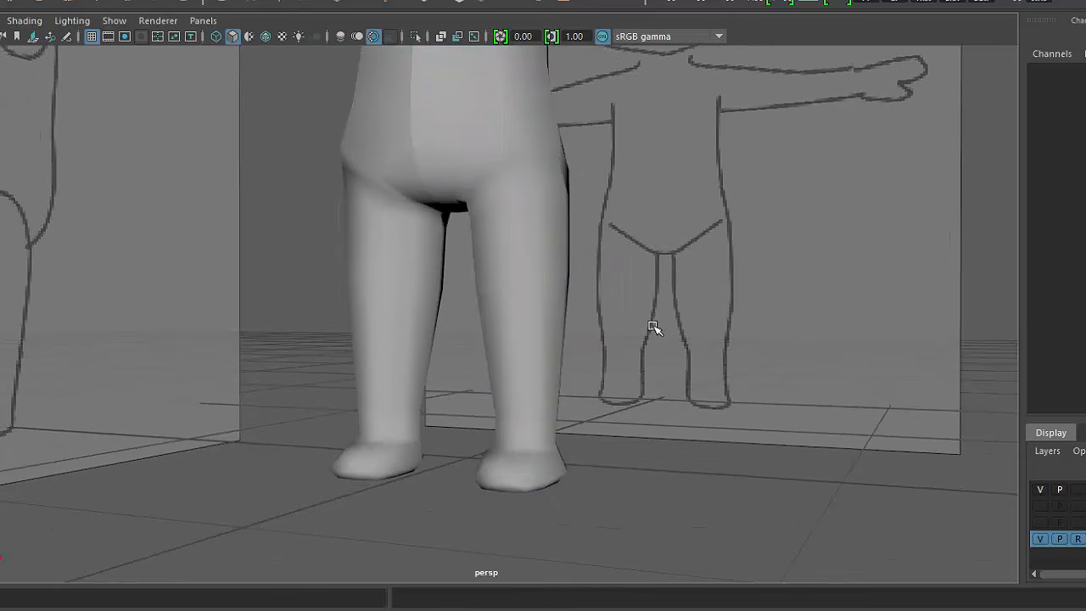
{"action": "middle_click_drag", "start_coordinate": [589, 310], "coordinate": [658, 421], "text": "alt"}
{"action": "right_click_drag", "start_coordinate": [660, 422], "coordinate": [606, 327], "text": "alt"}
{"action": "left_click_drag", "start_coordinate": [605, 327], "coordinate": [515, 369], "text": "alt"}
{"action": "middle_click_drag", "start_coordinate": [520, 301], "coordinate": [523, 318], "text": "alt"}
{"action": "left_click_drag", "start_coordinate": [523, 317], "coordinate": [607, 366], "text": "alt"}
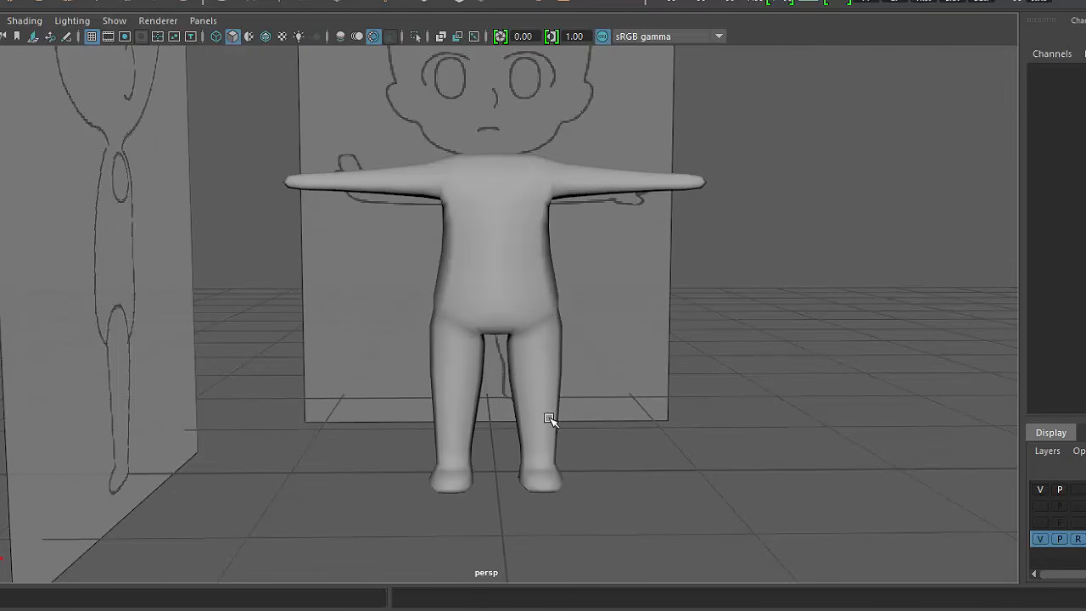
- Select the editable body half, check its smooth preview, and restore the unsmoothed display
{"action": "left_click", "coordinate": [548, 415]}
{"action": "middle_click_drag", "start_coordinate": [584, 464], "coordinate": [600, 407], "text": "alt"}
{"action": "right_click_drag", "start_coordinate": [600, 407], "coordinate": [656, 439], "text": "alt"}
{"action": "left_click_drag", "start_coordinate": [656, 439], "coordinate": [625, 436], "text": "alt"}
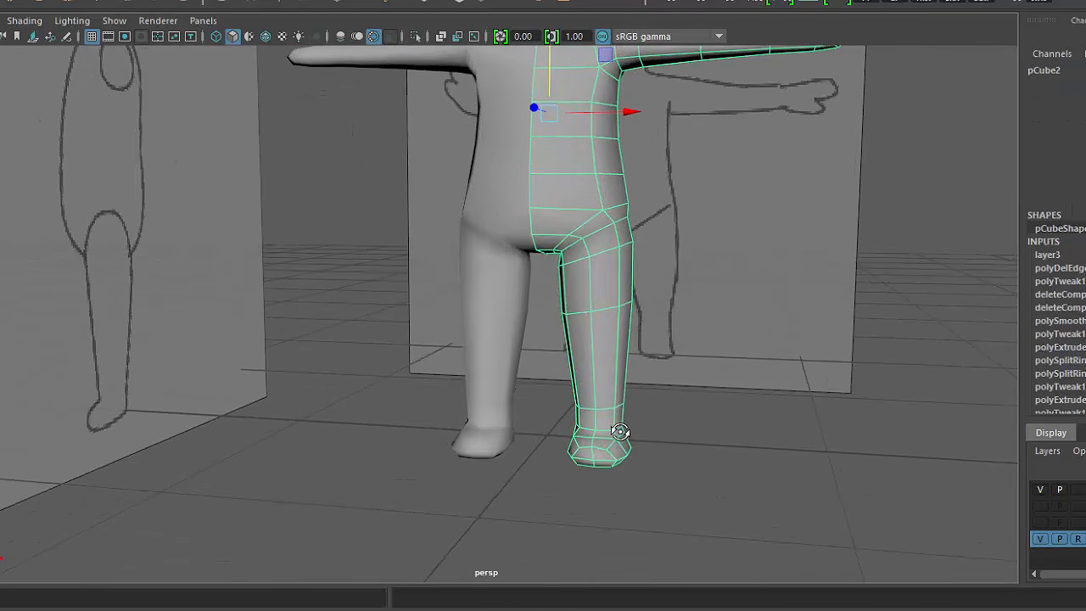
{"action": "key", "text": "3"}
{"action": "left_click", "coordinate": [601, 481]}
{"action": "left_click", "coordinate": [584, 440]}
{"action": "key", "text": "1"}
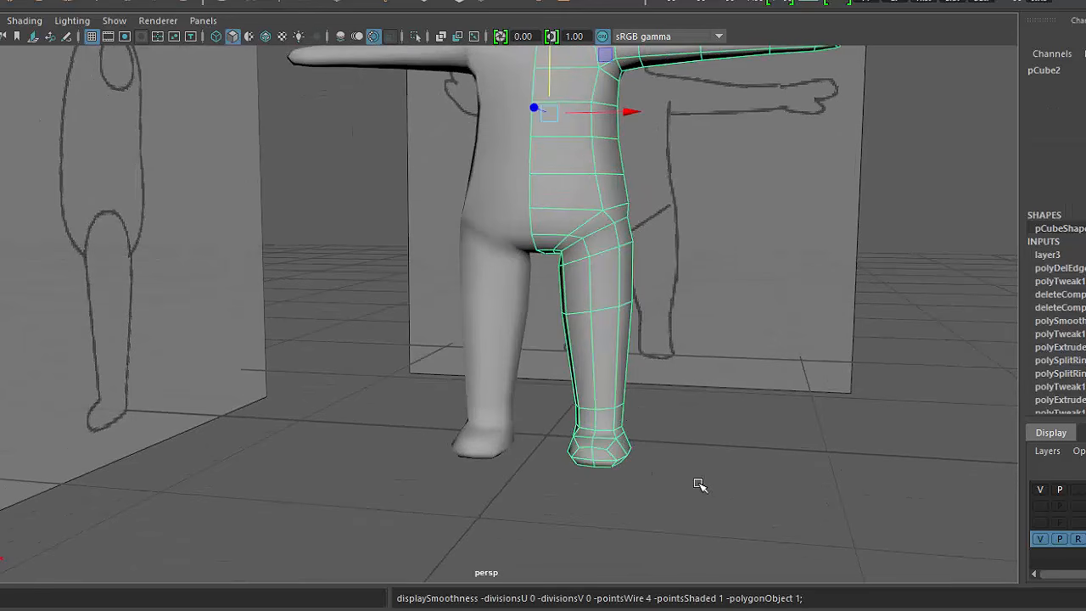
{"action": "left_click_drag", "start_coordinate": [695, 480], "coordinate": [651, 469], "text": "alt"}
- Raise the edge loop above the ankle slightly along Y in the front view, and return to object mode
{"action": "key", "text": "space"}
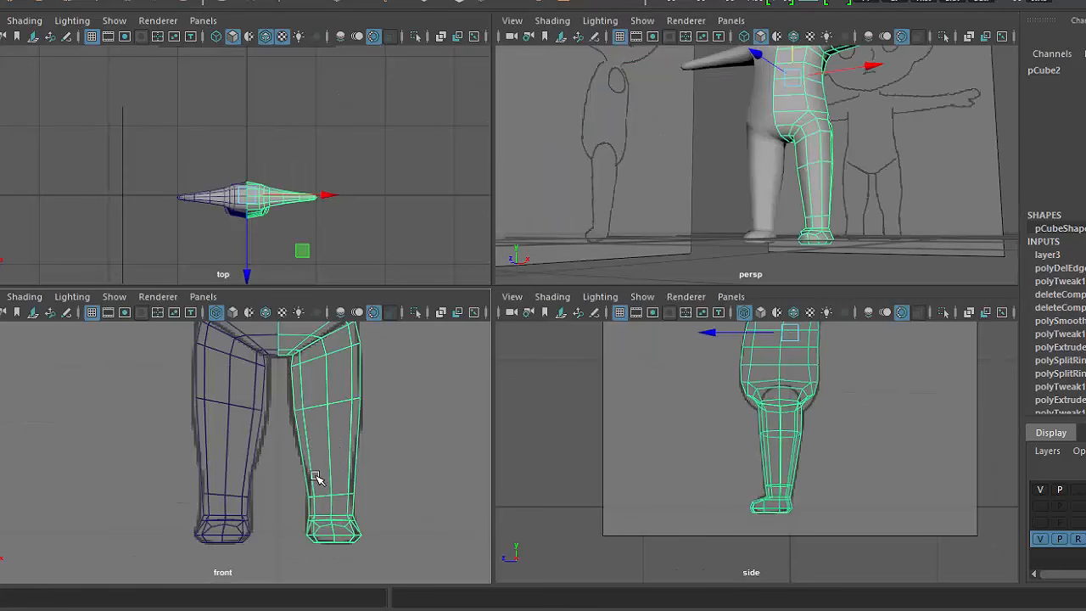
{"action": "right_click_drag", "start_coordinate": [311, 302], "coordinate": [310, 263]}
{"action": "double_click", "coordinate": [326, 499]}
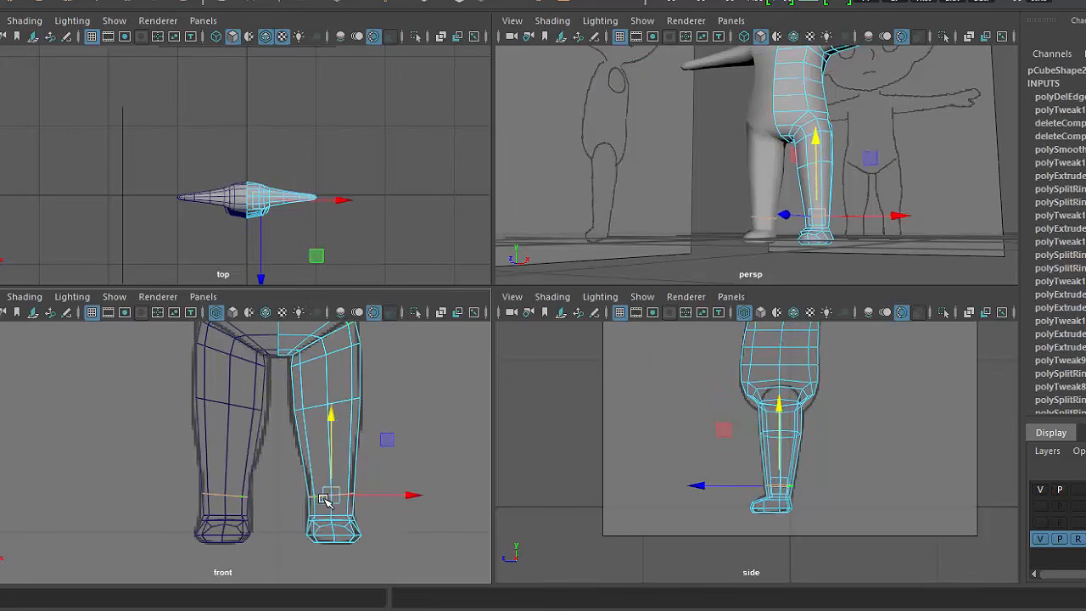
{"action": "left_click_drag", "start_coordinate": [331, 416], "coordinate": [337, 398]}
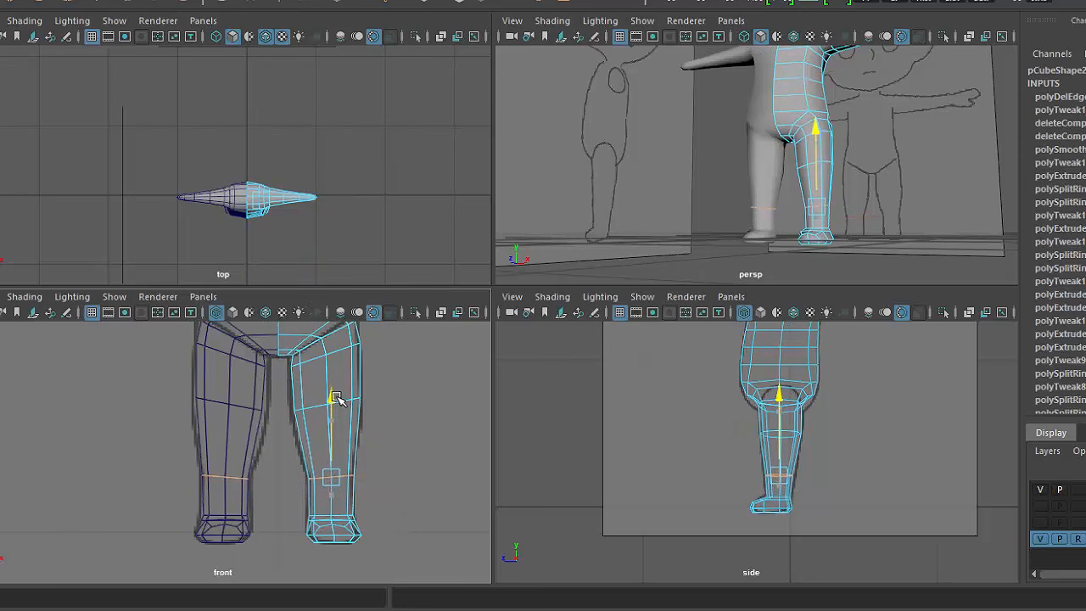
{"action": "left_click", "coordinate": [311, 449]}
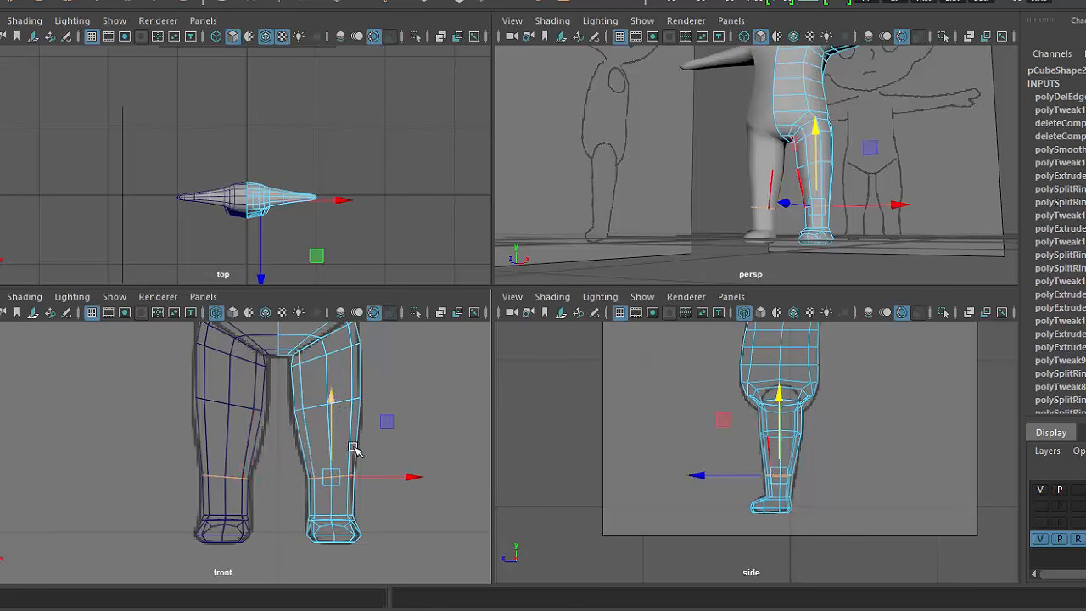
{"action": "right_click_drag", "start_coordinate": [315, 441], "coordinate": [396, 272]}
{"action": "left_click", "coordinate": [395, 272]}
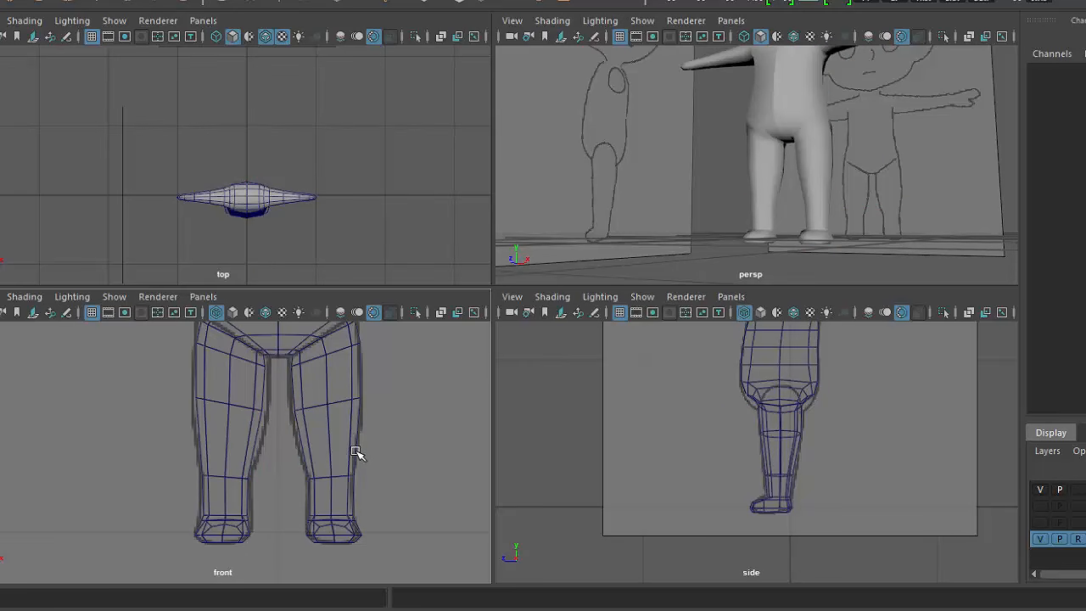
- Insert three closely spaced edge loops around the knee, between the thigh ring and the loop above the ankle
{"action": "left_click", "coordinate": [820, 125]}
{"action": "scroll", "coordinate": [383, 444], "scroll_direction": "up", "scroll_amount": 3}
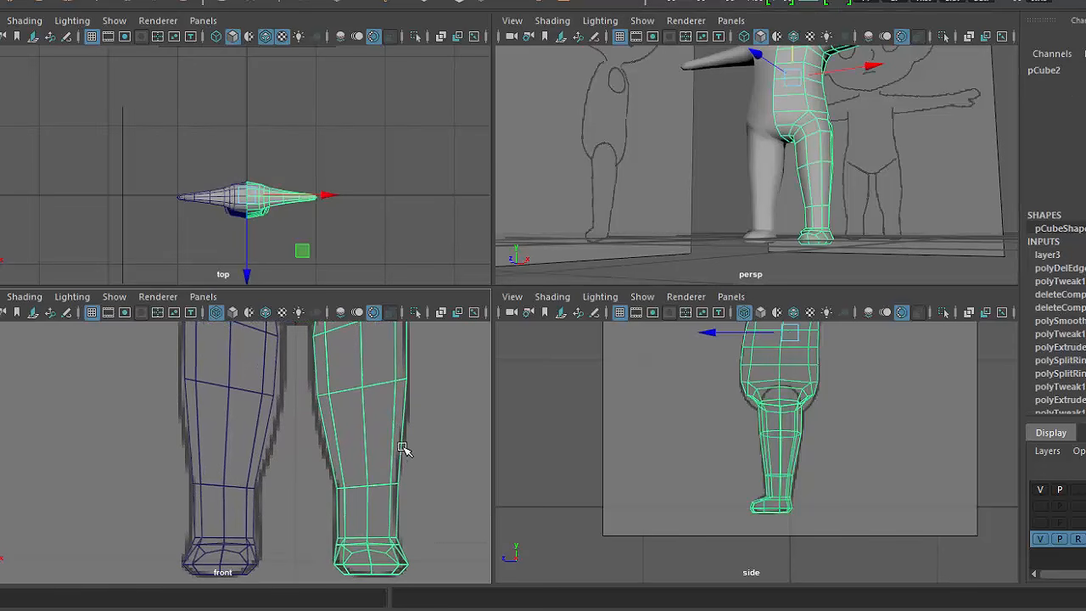
{"action": "right_click_drag", "start_coordinate": [400, 376], "coordinate": [307, 411], "text": "shift"}
{"action": "left_click_drag", "start_coordinate": [395, 440], "coordinate": [399, 439]}
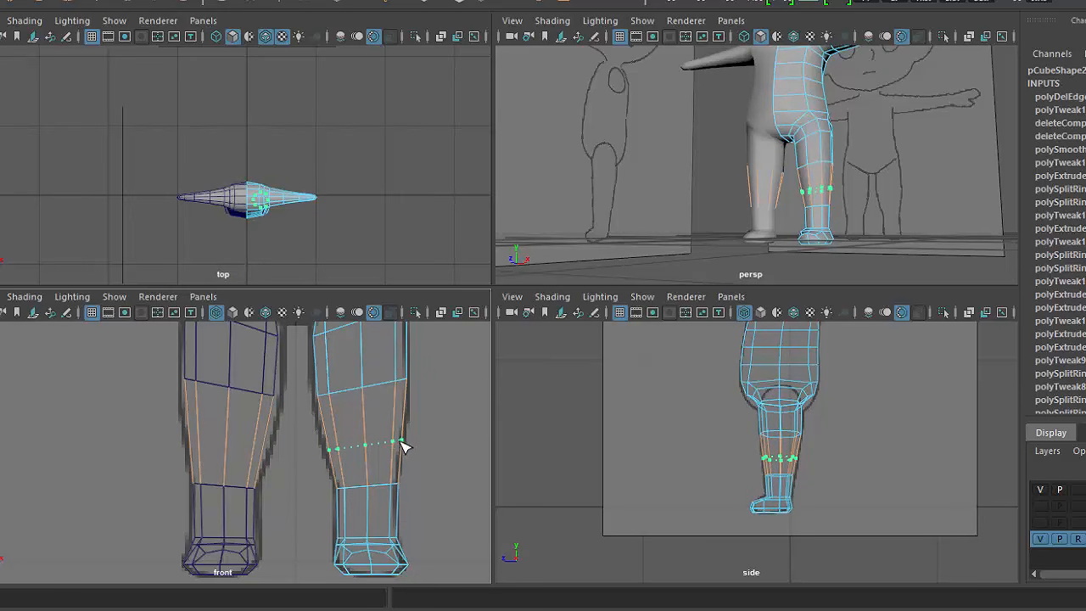
{"action": "mouse_move", "coordinate": [404, 448]}
{"action": "left_mouse_down"}
{"action": "mouse_move", "coordinate": [395, 407]}
{"action": "mouse_move", "coordinate": [399, 428]}
{"action": "left_mouse_up"}
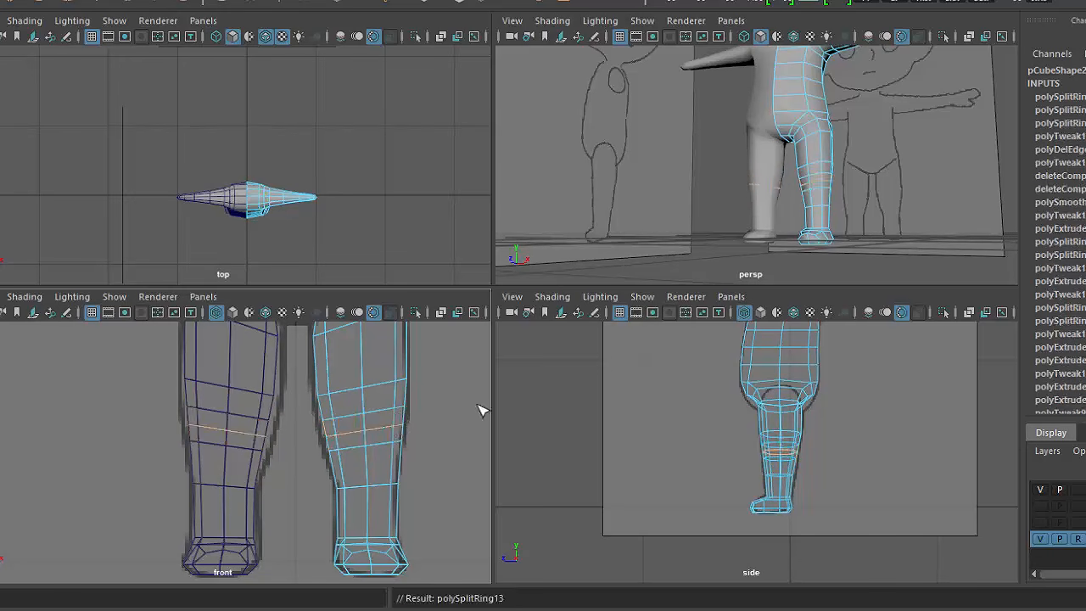
- Select the three knee edge loops together and scale them slightly along Y to adjust their spacing
{"action": "key", "text": "w"}
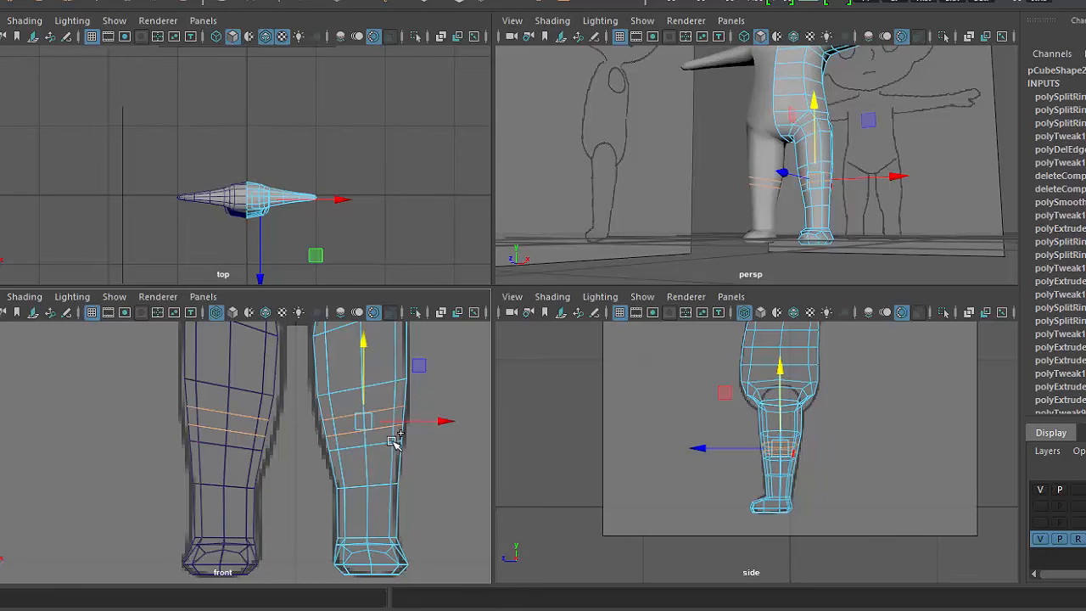
{"action": "double_click", "coordinate": [387, 441], "text": "shift"}
{"action": "left_click_drag", "start_coordinate": [838, 431], "coordinate": [834, 470], "text": "alt"}
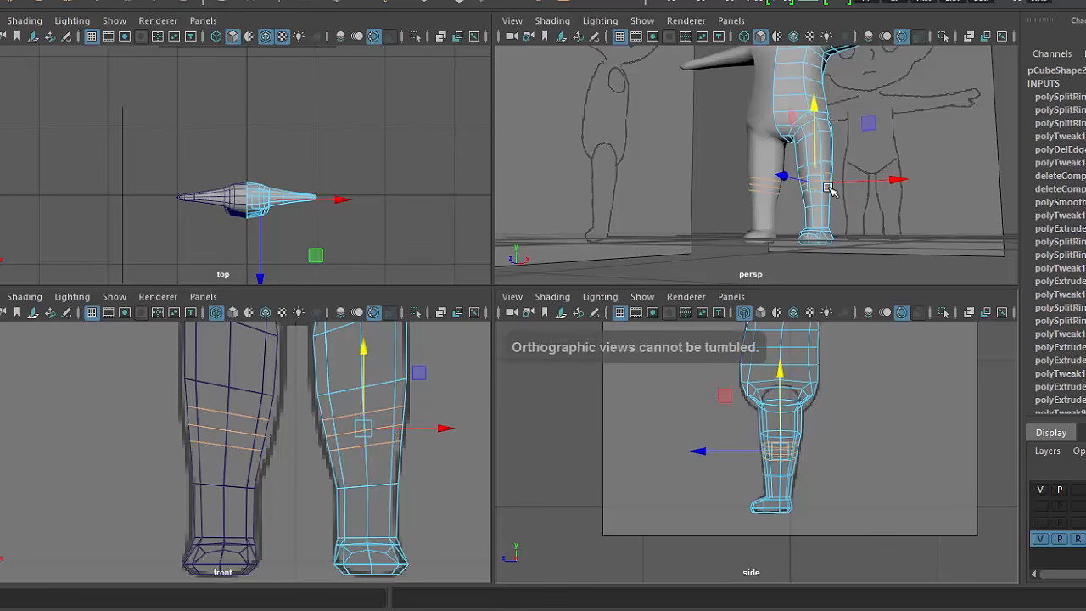
{"action": "scroll", "coordinate": [865, 233], "scroll_direction": "up", "scroll_amount": 5}
{"action": "middle_click_drag", "start_coordinate": [877, 243], "coordinate": [866, 142], "text": "alt"}
{"action": "left_click_drag", "start_coordinate": [866, 143], "coordinate": [942, 208], "text": "alt"}
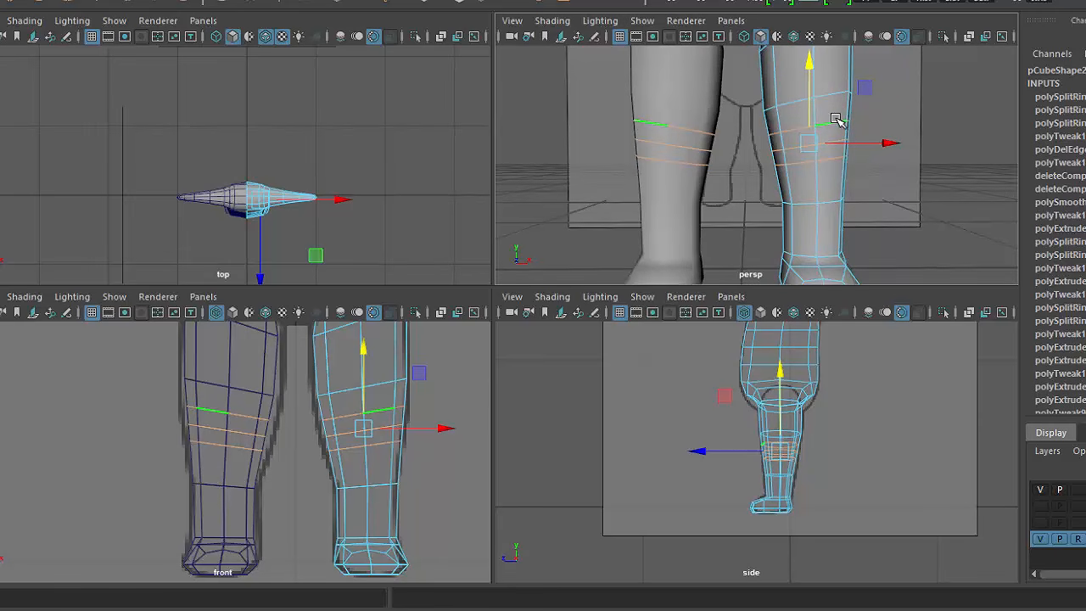
{"action": "key", "text": "r"}
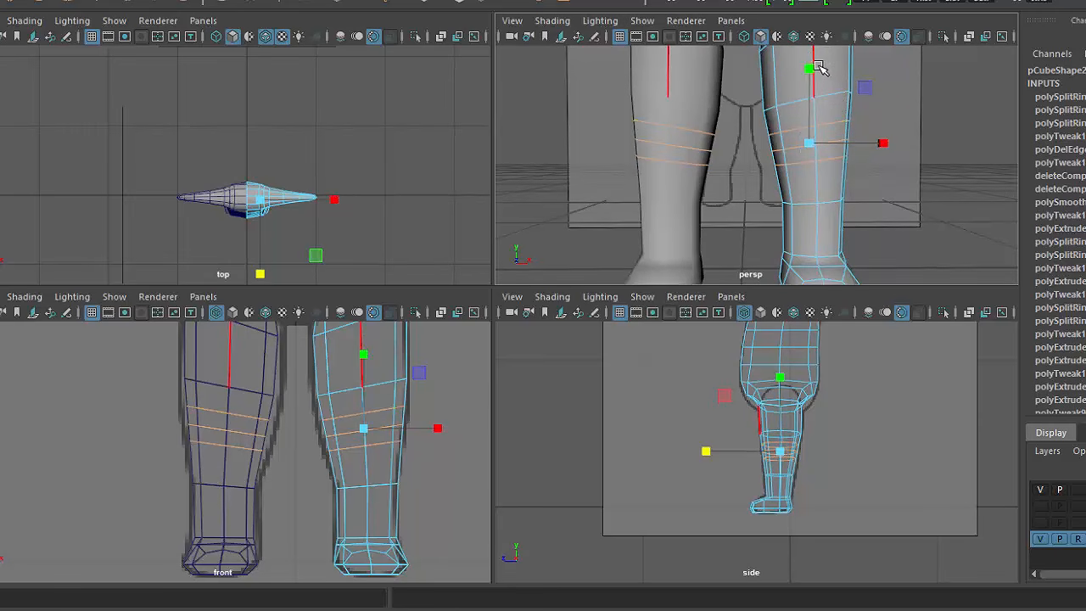
{"action": "left_click_drag", "start_coordinate": [810, 69], "coordinate": [813, 68]}
{"action": "key", "text": "w"}
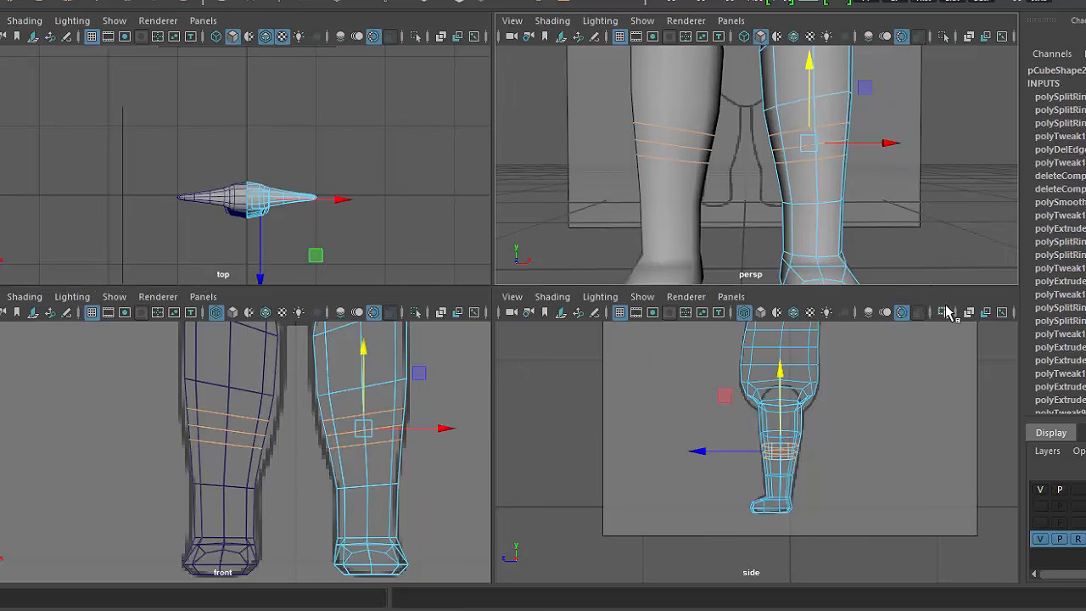
- Weld the upper and lower knee-loop vertices into the middle loop across the back of the knee, keeping three loops in front
{"action": "left_click_drag", "start_coordinate": [933, 238], "coordinate": [687, 214], "text": "alt"}
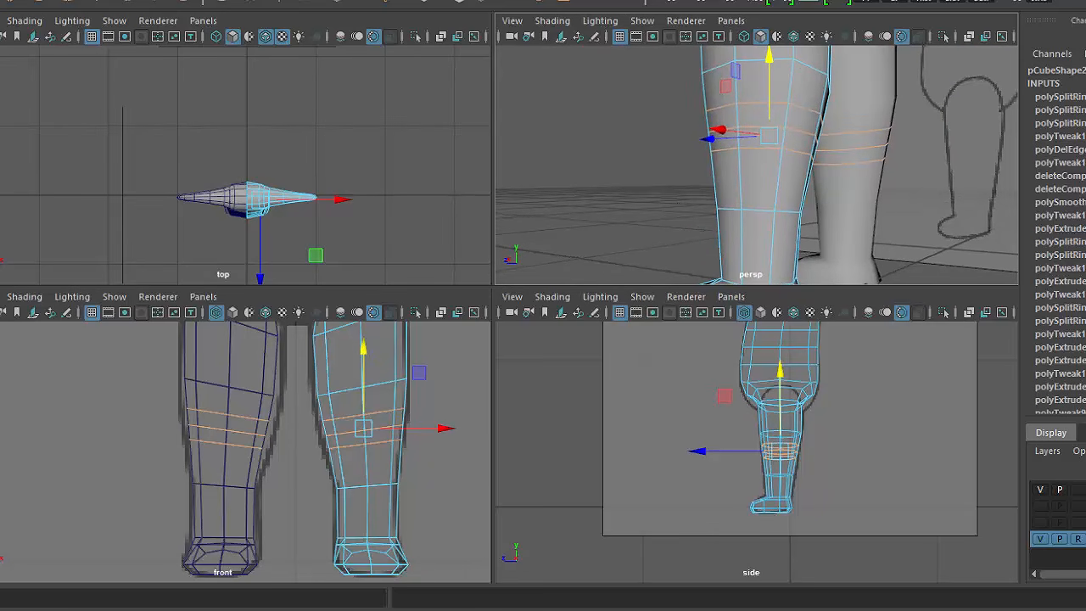
{"action": "right_click_drag", "start_coordinate": [882, 173], "coordinate": [800, 128], "text": "alt"}
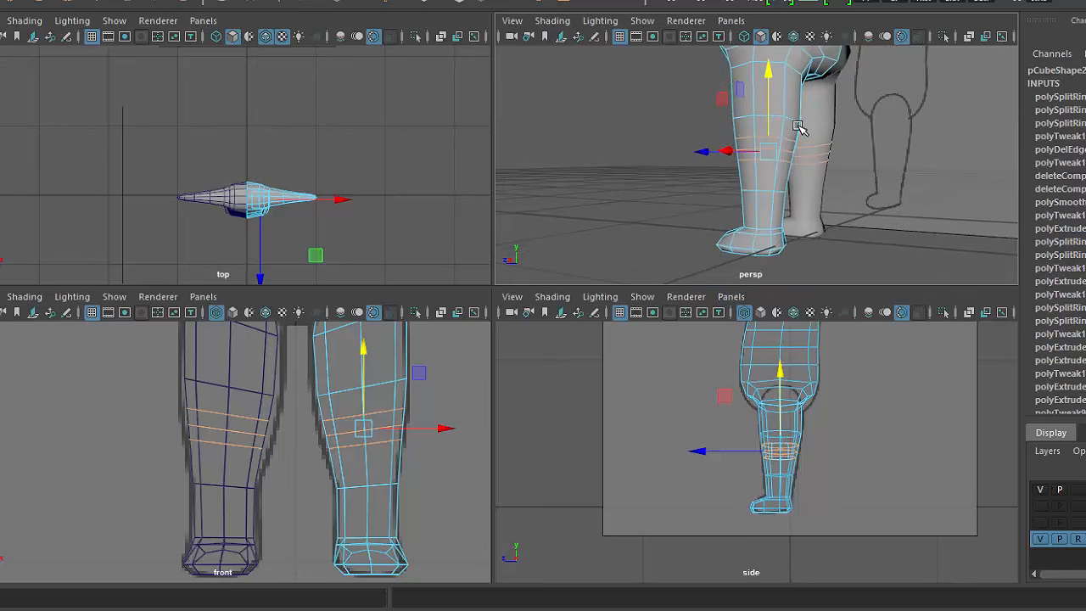
{"action": "left_click_drag", "start_coordinate": [799, 128], "coordinate": [843, 128], "text": "alt"}
{"action": "right_click_drag", "start_coordinate": [843, 128], "coordinate": [877, 178], "text": "alt"}
{"action": "mouse_move", "coordinate": [877, 177]}
{"action": "middle_mouse_down", "text": "alt"}
{"action": "mouse_move", "coordinate": [865, 182]}
{"action": "mouse_move", "coordinate": [858, 170]}
{"action": "middle_mouse_up", "text": "alt"}
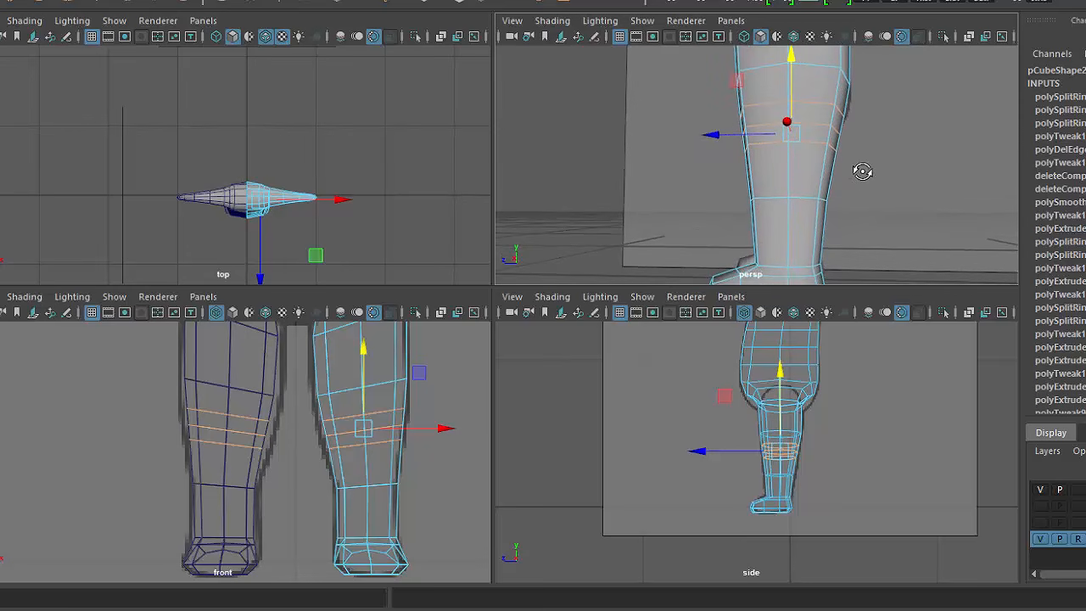
{"action": "left_click_drag", "start_coordinate": [858, 183], "coordinate": [841, 187], "text": "alt"}
{"action": "right_click_drag", "start_coordinate": [816, 173], "coordinate": [906, 116]}
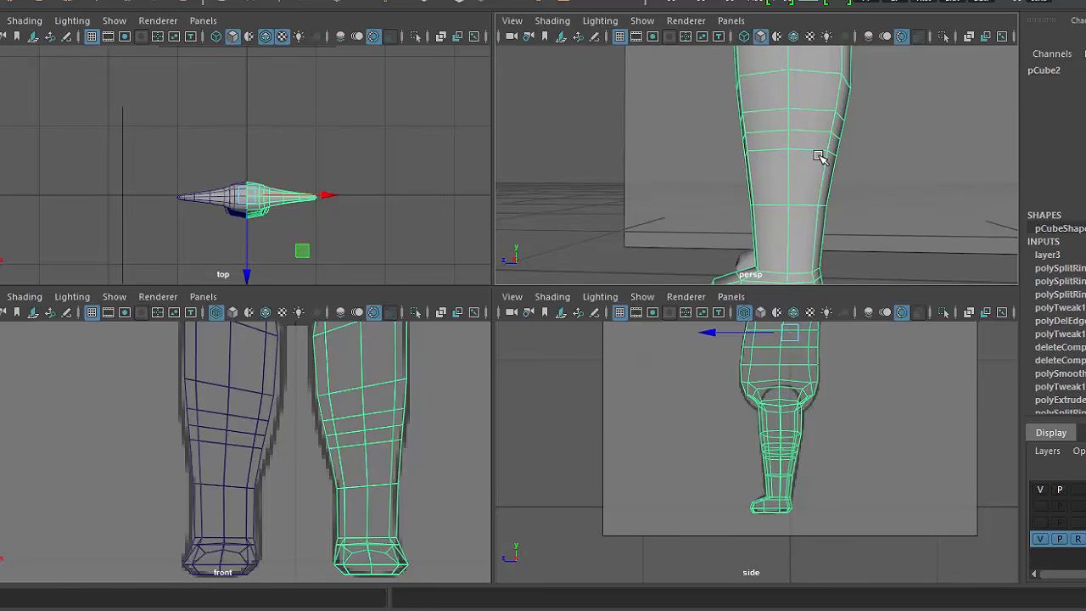
{"action": "right_click_drag", "start_coordinate": [819, 157], "coordinate": [814, 109], "text": "shift"}
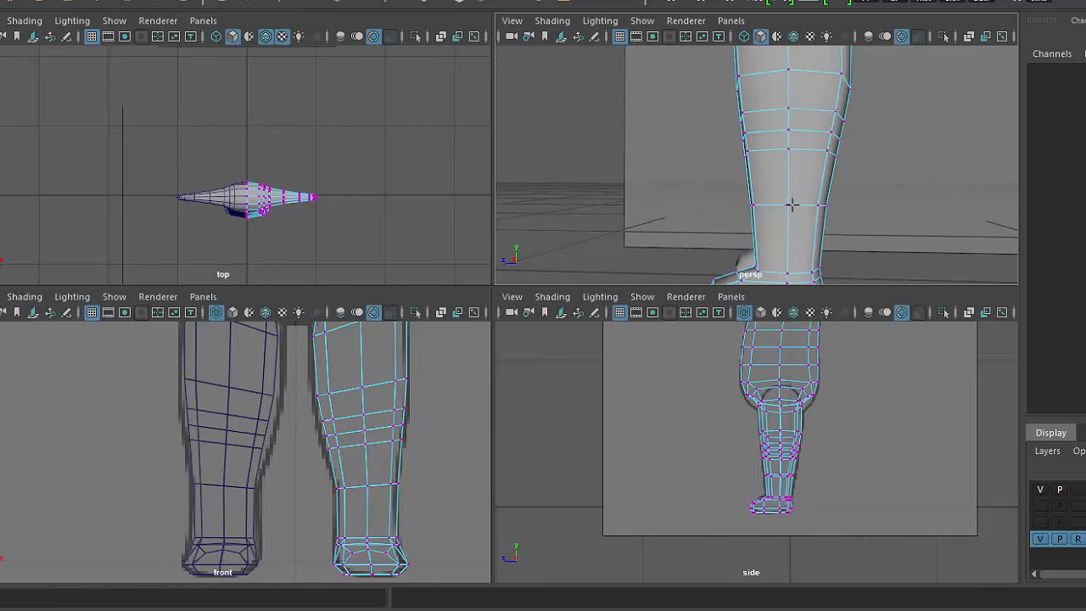
{"action": "left_click_drag", "start_coordinate": [799, 202], "coordinate": [770, 225], "text": "alt"}
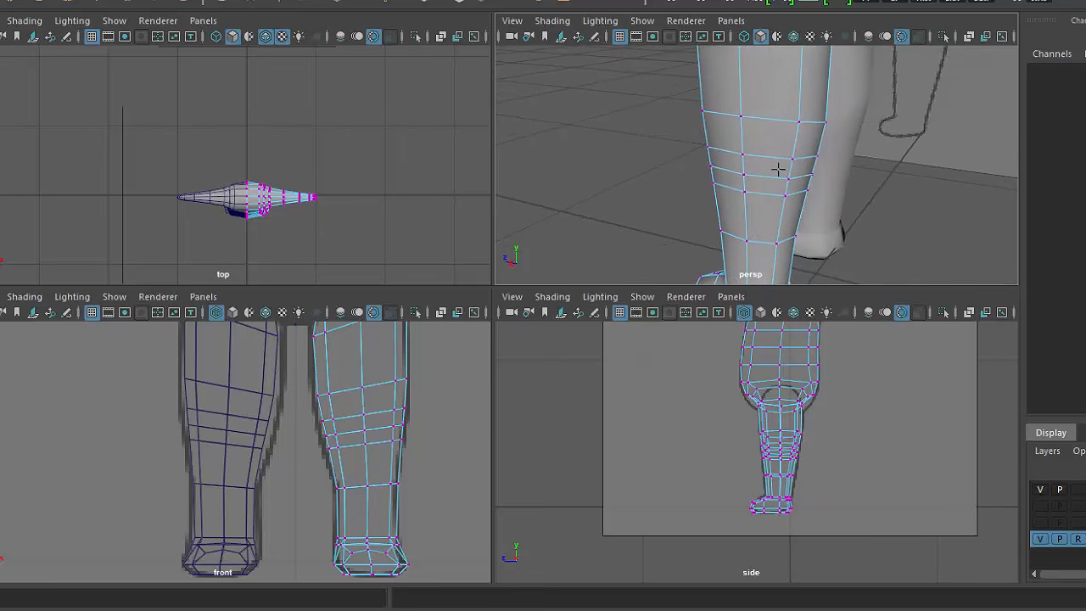
{"action": "mouse_move", "coordinate": [788, 182]}
{"action": "left_mouse_down"}
{"action": "mouse_move", "coordinate": [787, 197]}
{"action": "mouse_move", "coordinate": [789, 176]}
{"action": "mouse_move", "coordinate": [687, 194]}
{"action": "mouse_move", "coordinate": [625, 184]}
{"action": "mouse_move", "coordinate": [674, 139]}
{"action": "mouse_move", "coordinate": [669, 148]}
{"action": "left_mouse_up"}
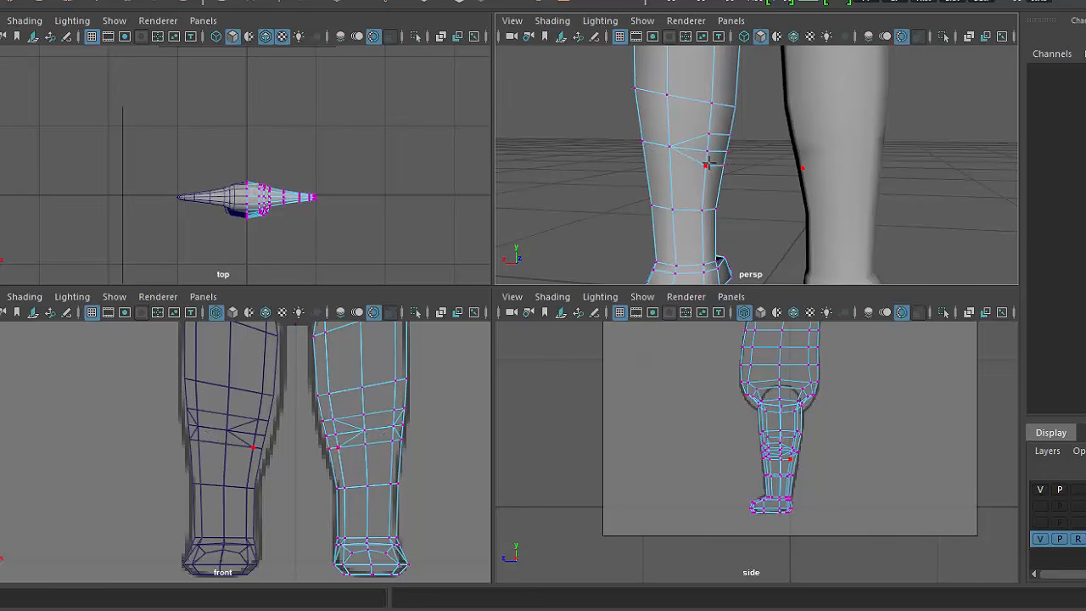
{"action": "left_click_drag", "start_coordinate": [718, 173], "coordinate": [839, 210], "text": "alt"}
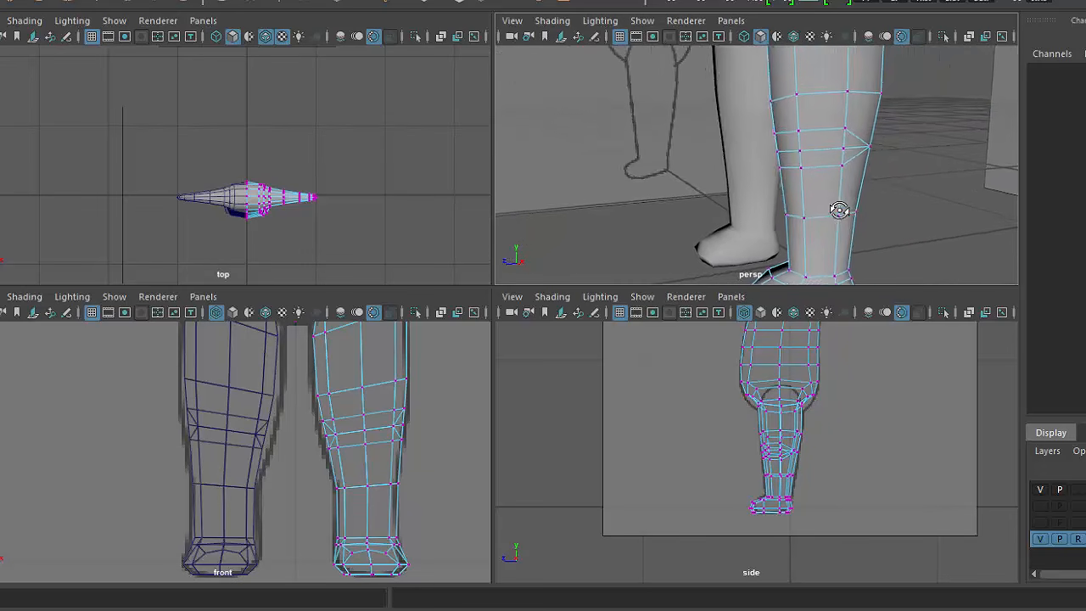
- Raise the centre front vertex of the upper knee loop slightly to widen the loop spacing over the kneecap
{"action": "right_click_drag", "start_coordinate": [711, 125], "coordinate": [712, 129]}
{"action": "right_click_drag", "start_coordinate": [714, 131], "coordinate": [780, 140], "text": "alt"}
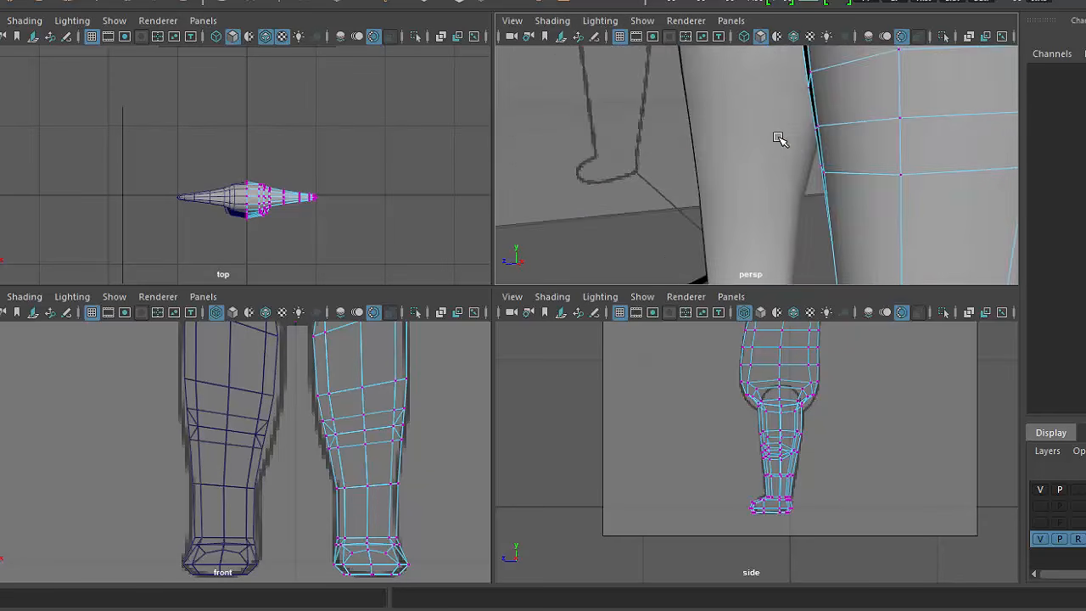
{"action": "left_click_drag", "start_coordinate": [780, 140], "coordinate": [904, 164], "text": "alt"}
{"action": "right_click_drag", "start_coordinate": [904, 165], "coordinate": [869, 141], "text": "alt"}
{"action": "left_click", "coordinate": [811, 129]}
{"action": "left_click_drag", "start_coordinate": [816, 135], "coordinate": [828, 217], "text": "alt"}
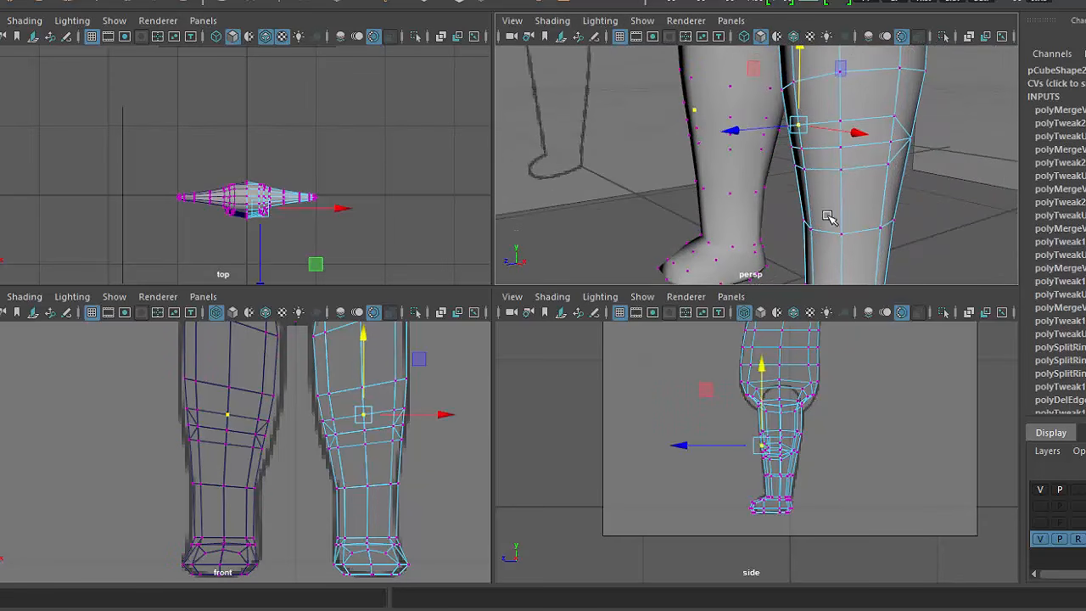
{"action": "left_click", "coordinate": [871, 205]}
{"action": "left_click_drag", "start_coordinate": [869, 205], "coordinate": [883, 270]}
{"action": "left_click", "coordinate": [866, 196]}
{"action": "left_click_drag", "start_coordinate": [871, 193], "coordinate": [904, 176]}
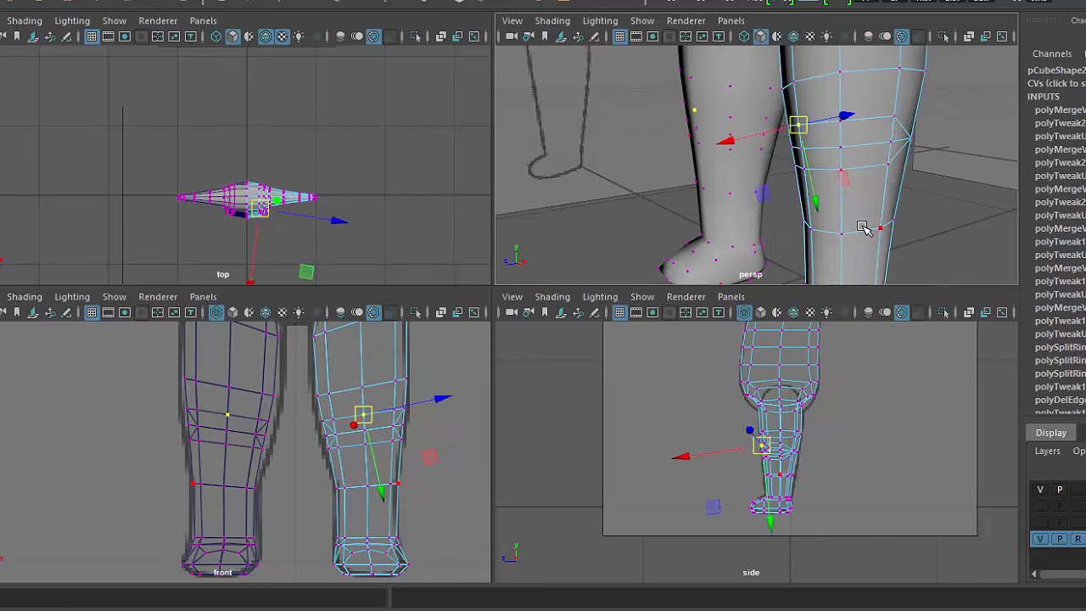
{"action": "left_click_drag", "start_coordinate": [862, 226], "coordinate": [806, 111], "text": "alt"}
{"action": "key", "text": "ctrl+z"}
{"action": "left_click_drag", "start_coordinate": [851, 188], "coordinate": [849, 185]}
- Lower the centre front vertex of the lower knee loop and pull the middle loop's front vertex slightly outward
{"action": "left_click", "coordinate": [947, 205]}
{"action": "left_click", "coordinate": [833, 156]}
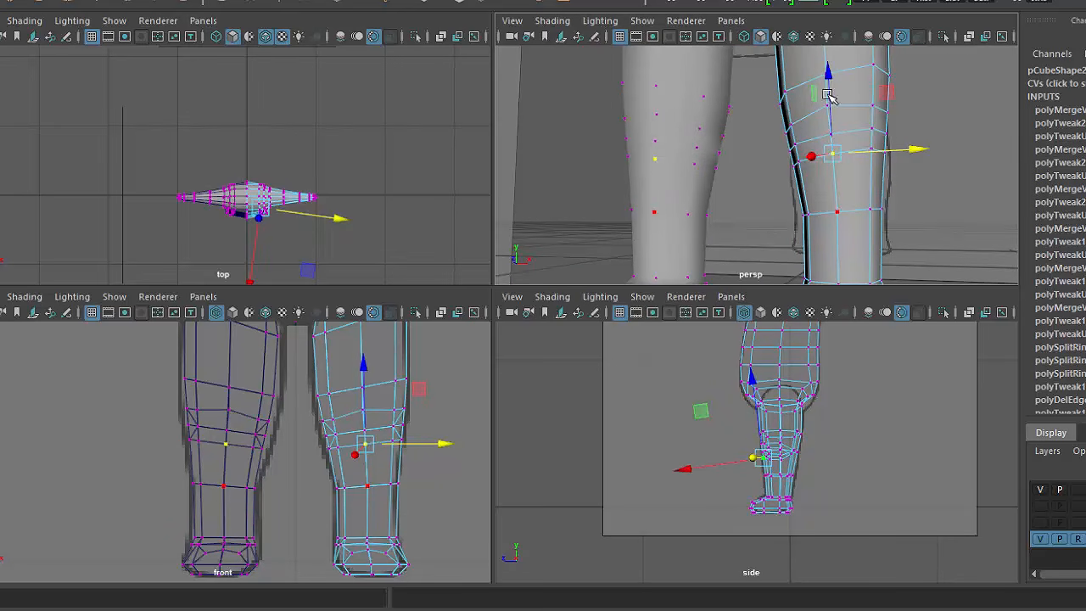
{"action": "left_click_drag", "start_coordinate": [830, 80], "coordinate": [829, 88]}
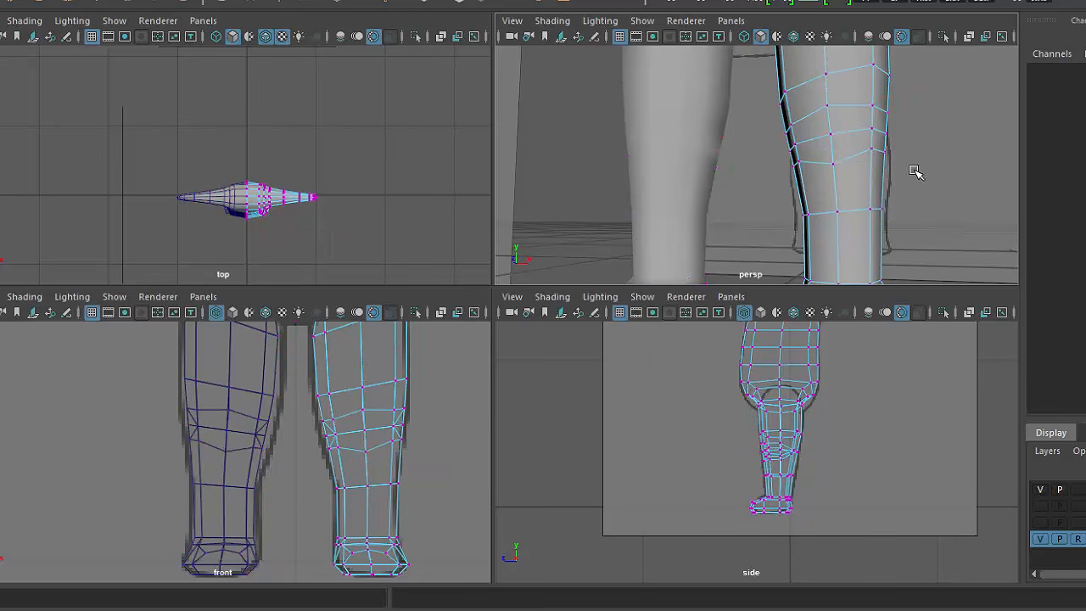
{"action": "left_click_drag", "start_coordinate": [913, 169], "coordinate": [708, 222], "text": "alt"}
{"action": "left_click_drag", "start_coordinate": [771, 235], "coordinate": [737, 188], "text": "alt"}
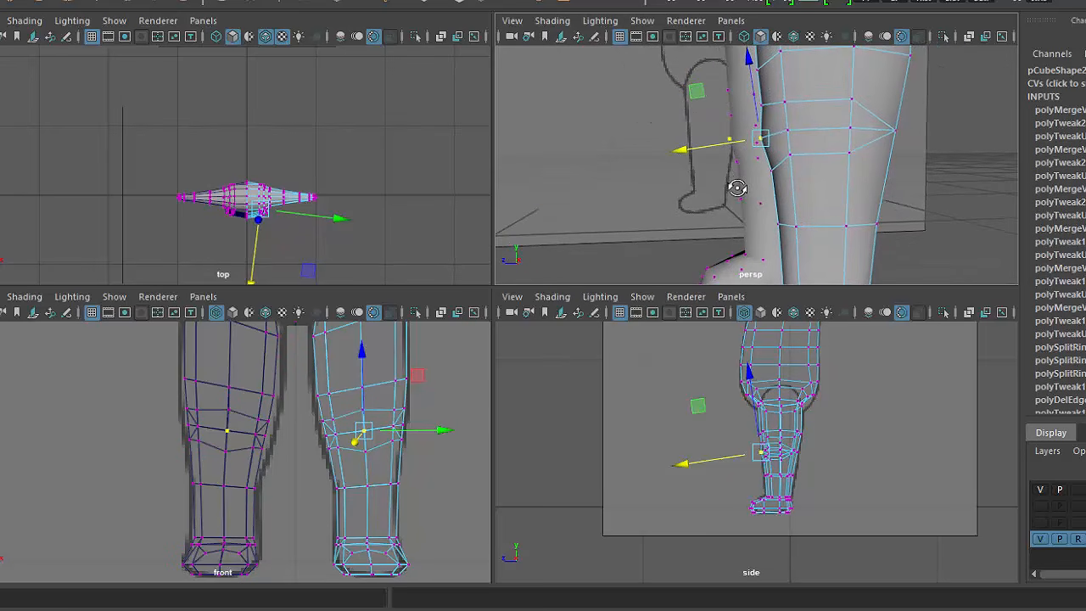
- On the knee's outer side, raise the lower-loop vertex and lower the upper-loop vertex toward the middle loop
{"action": "left_click_drag", "start_coordinate": [829, 148], "coordinate": [780, 114], "text": "alt"}
{"action": "left_click", "coordinate": [795, 157]}
{"action": "left_click", "coordinate": [844, 153]}
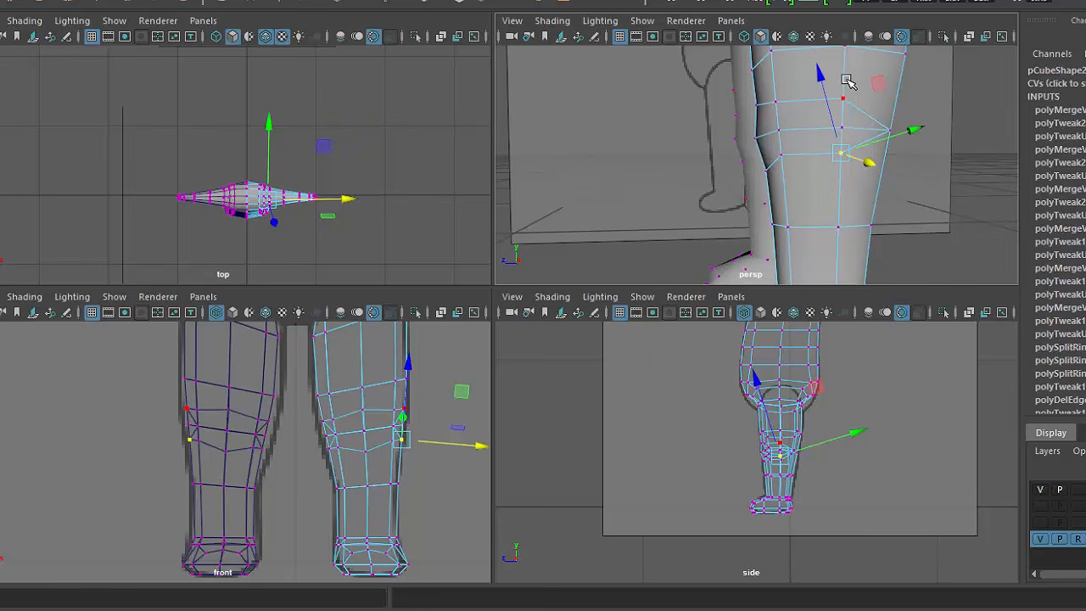
{"action": "left_click", "coordinate": [811, 75]}
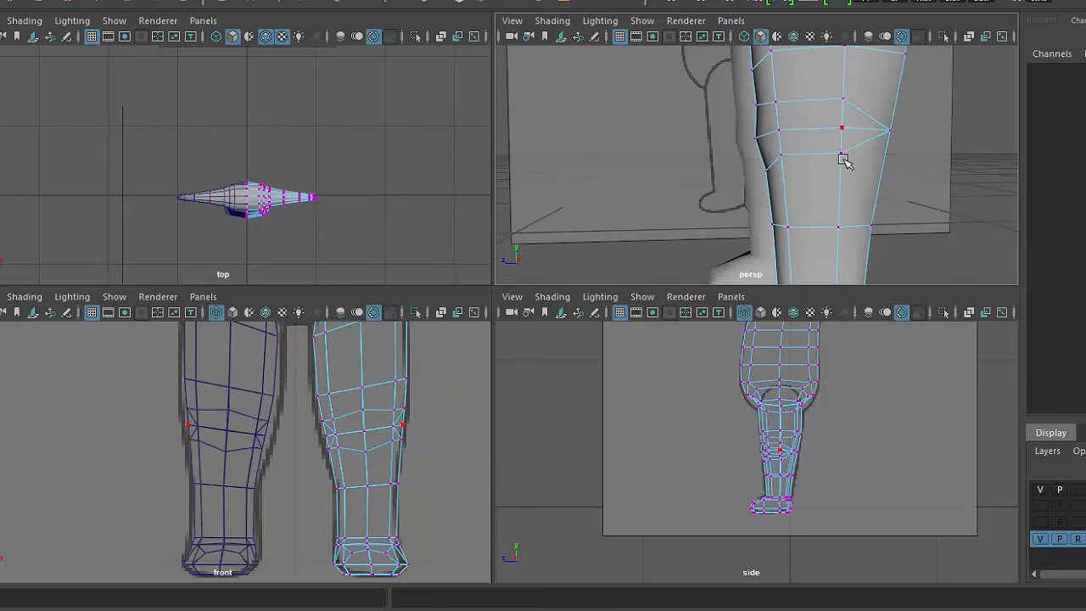
{"action": "key", "text": "ctrl+z"}
{"action": "left_click_drag", "start_coordinate": [819, 73], "coordinate": [843, 98]}
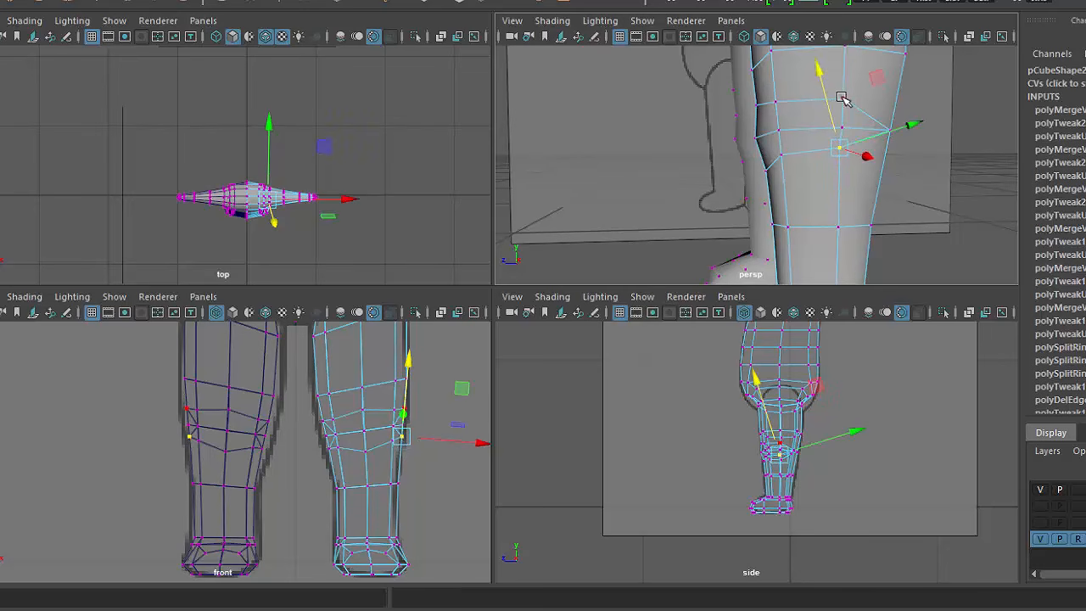
{"action": "key", "text": "space"}
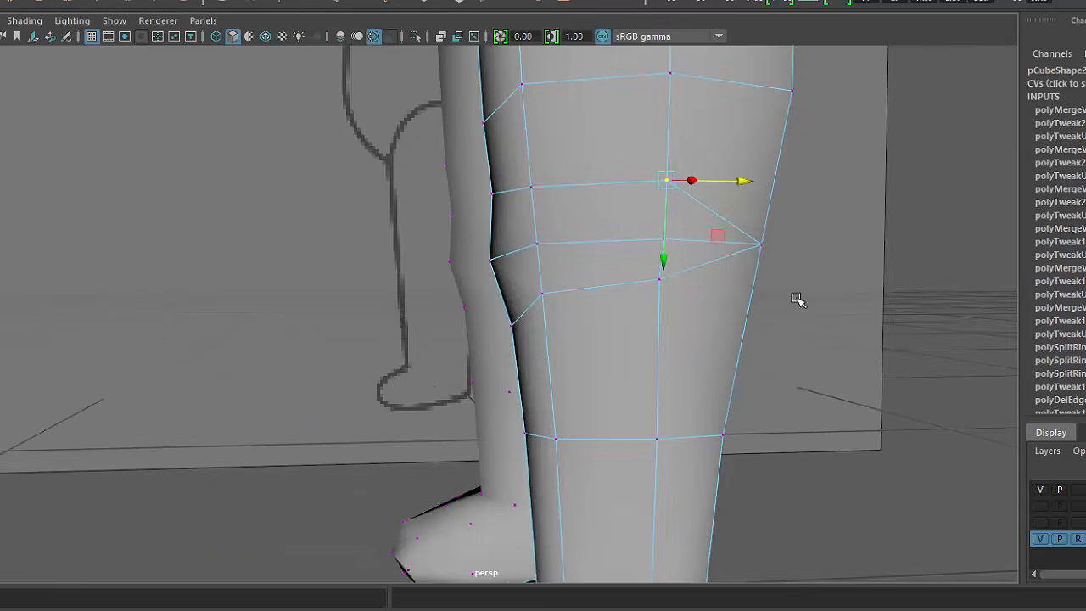
{"action": "left_click_drag", "start_coordinate": [687, 263], "coordinate": [682, 276]}
- On the knee's inner side, lower the upper-loop vertex and raise the lower-loop vertex toward the middle loop
{"action": "left_click_drag", "start_coordinate": [682, 277], "coordinate": [429, 268], "text": "alt"}
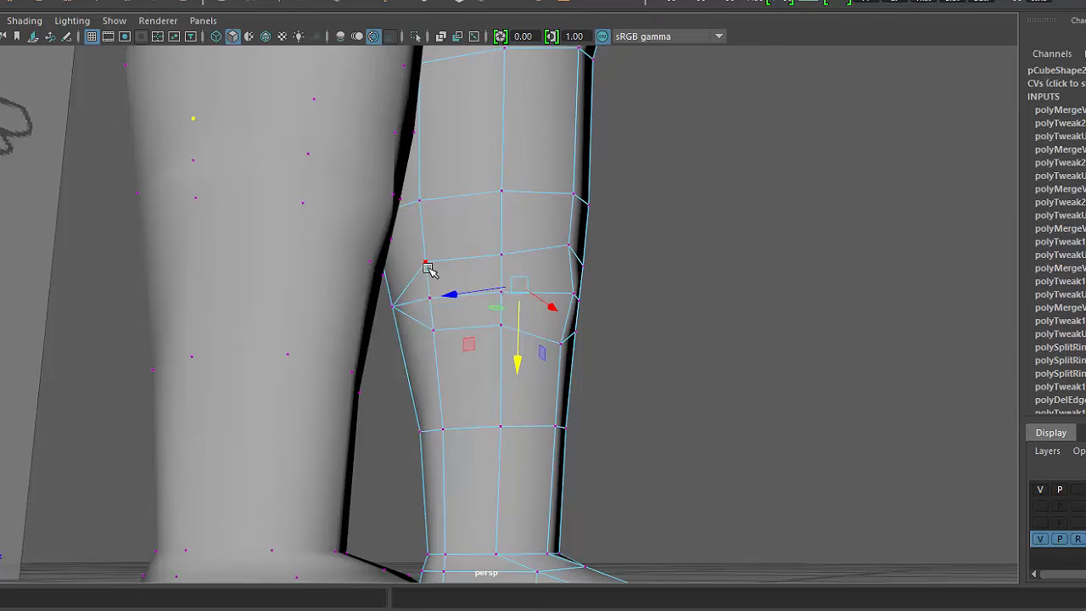
{"action": "left_click", "coordinate": [428, 266]}
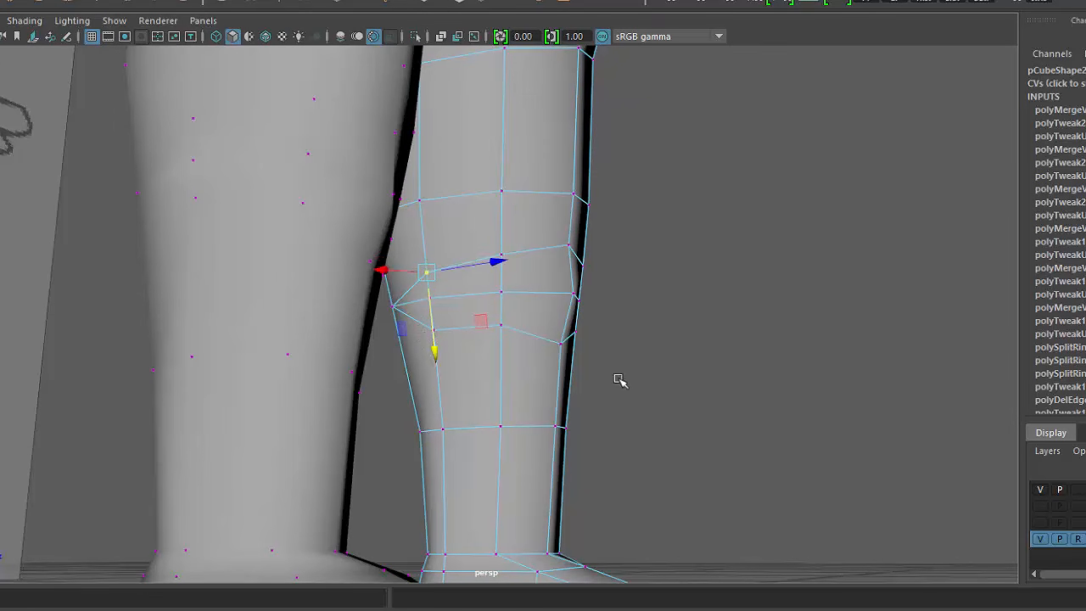
{"action": "left_click", "coordinate": [431, 331]}
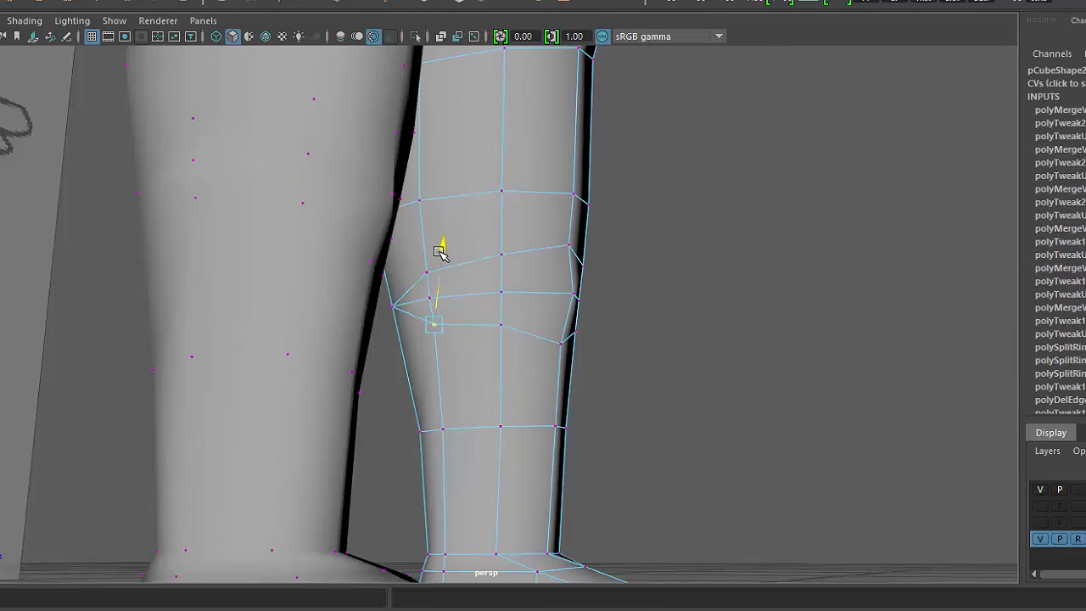
{"action": "mouse_move", "coordinate": [746, 347]}
{"action": "left_mouse_down", "text": "alt"}
{"action": "mouse_move", "coordinate": [404, 365]}
{"action": "mouse_move", "coordinate": [444, 382]}
{"action": "mouse_move", "coordinate": [597, 369]}
{"action": "mouse_move", "coordinate": [652, 272]}
{"action": "mouse_move", "coordinate": [652, 315]}
{"action": "mouse_move", "coordinate": [603, 315]}
{"action": "mouse_move", "coordinate": [722, 286]}
{"action": "mouse_move", "coordinate": [765, 291]}
{"action": "mouse_move", "coordinate": [686, 300]}
{"action": "mouse_move", "coordinate": [721, 303]}
{"action": "mouse_move", "coordinate": [698, 262]}
{"action": "mouse_move", "coordinate": [591, 283]}
{"action": "mouse_move", "coordinate": [707, 331]}
{"action": "mouse_move", "coordinate": [738, 330]}
{"action": "mouse_move", "coordinate": [687, 351]}
{"action": "mouse_move", "coordinate": [421, 350]}
{"action": "mouse_move", "coordinate": [557, 354]}
{"action": "mouse_move", "coordinate": [589, 424]}
{"action": "mouse_move", "coordinate": [569, 368]}
{"action": "mouse_move", "coordinate": [524, 370]}
{"action": "left_mouse_up", "text": "alt"}
- Scale the edge loop at the top of the thigh and the loop above the knee along Z to match the side outline
{"action": "right_click_drag", "start_coordinate": [558, 275], "coordinate": [555, 231]}
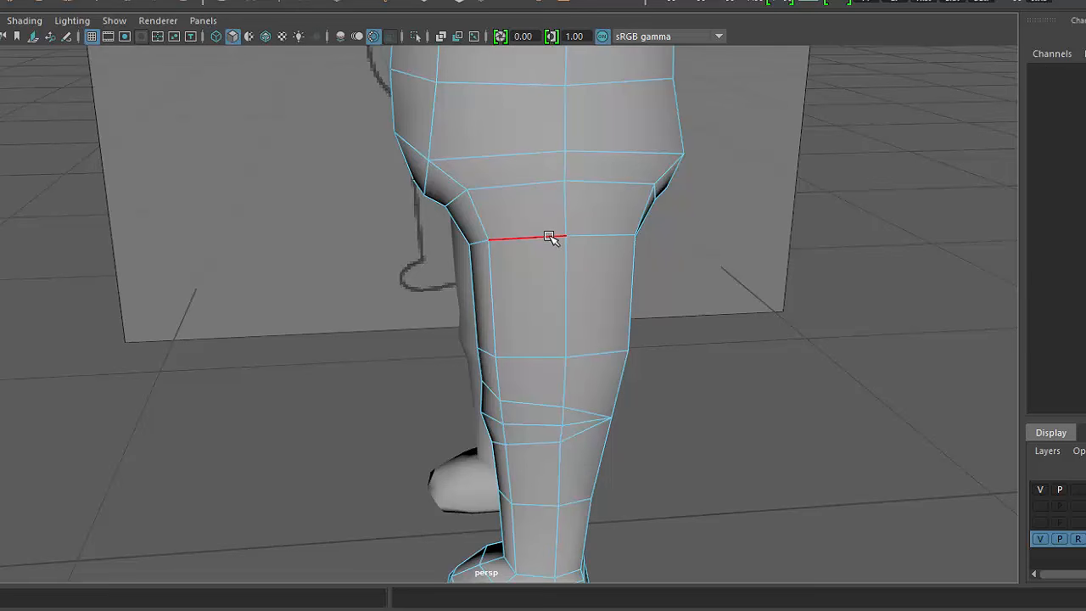
{"action": "double_click", "coordinate": [549, 237]}
{"action": "left_click_drag", "start_coordinate": [583, 337], "coordinate": [562, 325], "text": "alt"}
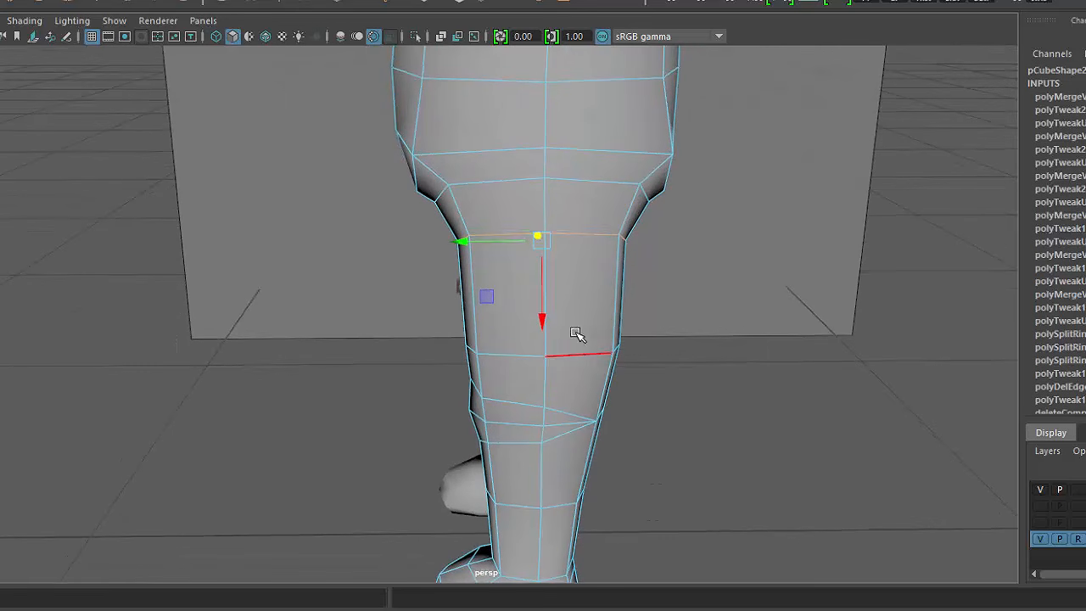
{"action": "key", "text": "space"}
{"action": "key", "text": "space"}
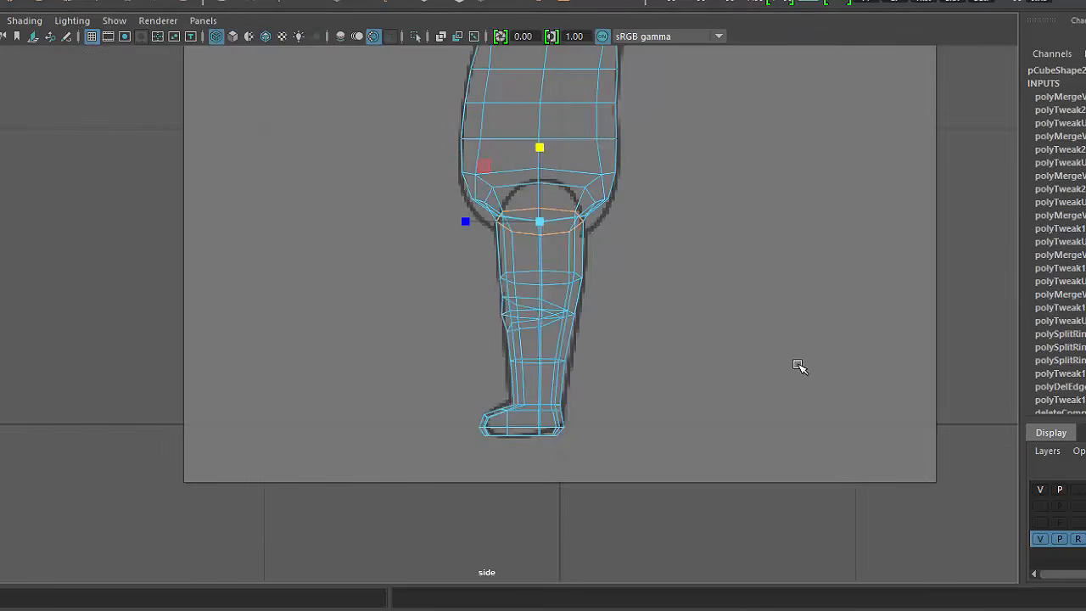
{"action": "scroll", "coordinate": [568, 210], "scroll_direction": "up", "scroll_amount": 2}
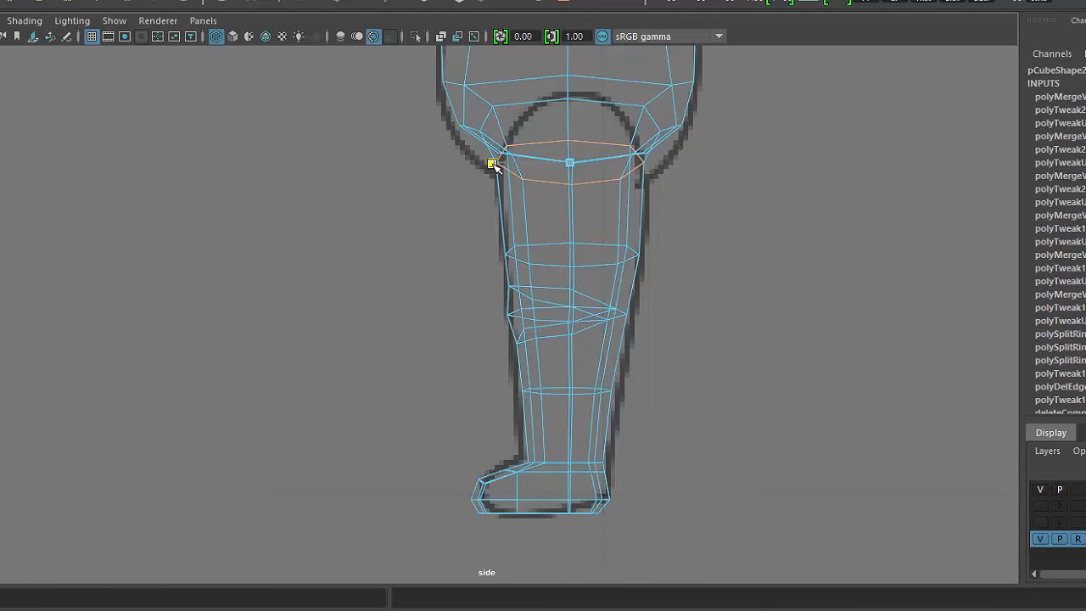
{"action": "key", "text": "space"}
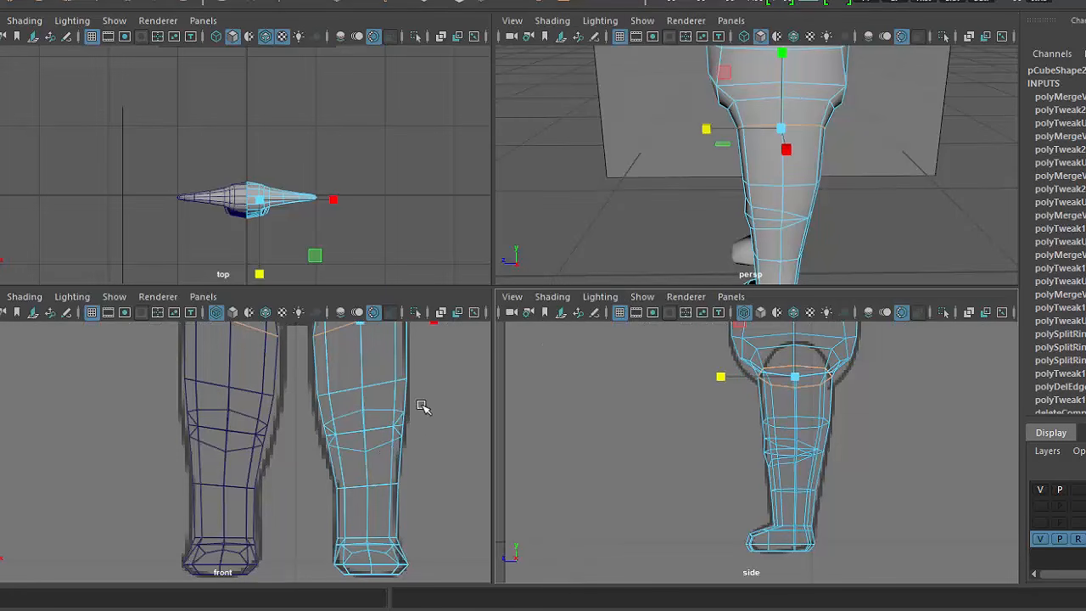
{"action": "middle_click_drag", "start_coordinate": [421, 405], "coordinate": [421, 464], "text": "alt"}
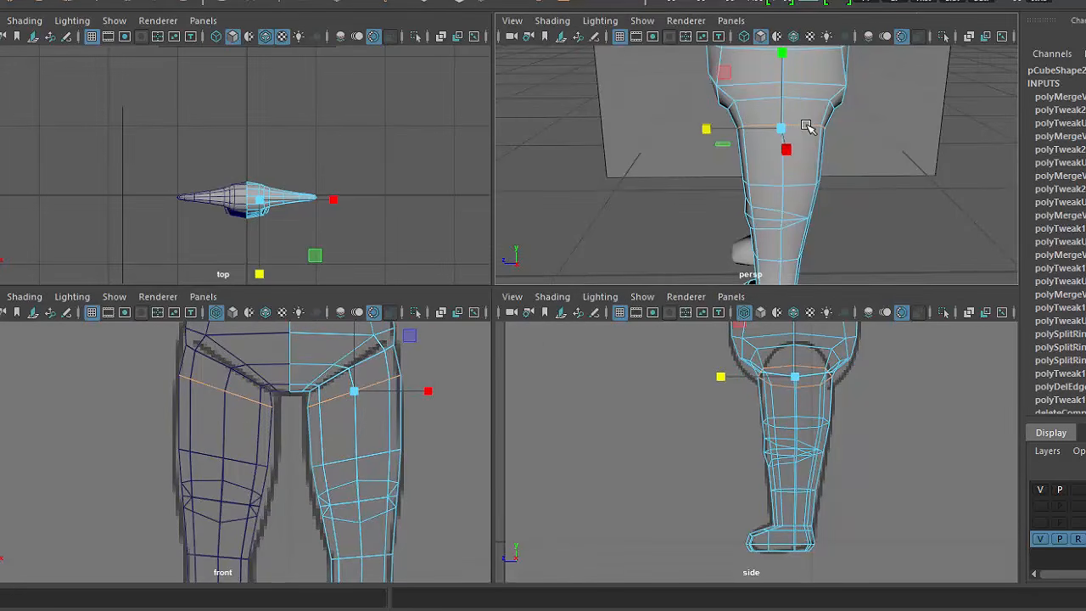
{"action": "key", "text": "space"}
{"action": "left_click_drag", "start_coordinate": [586, 274], "coordinate": [513, 260], "text": "alt"}
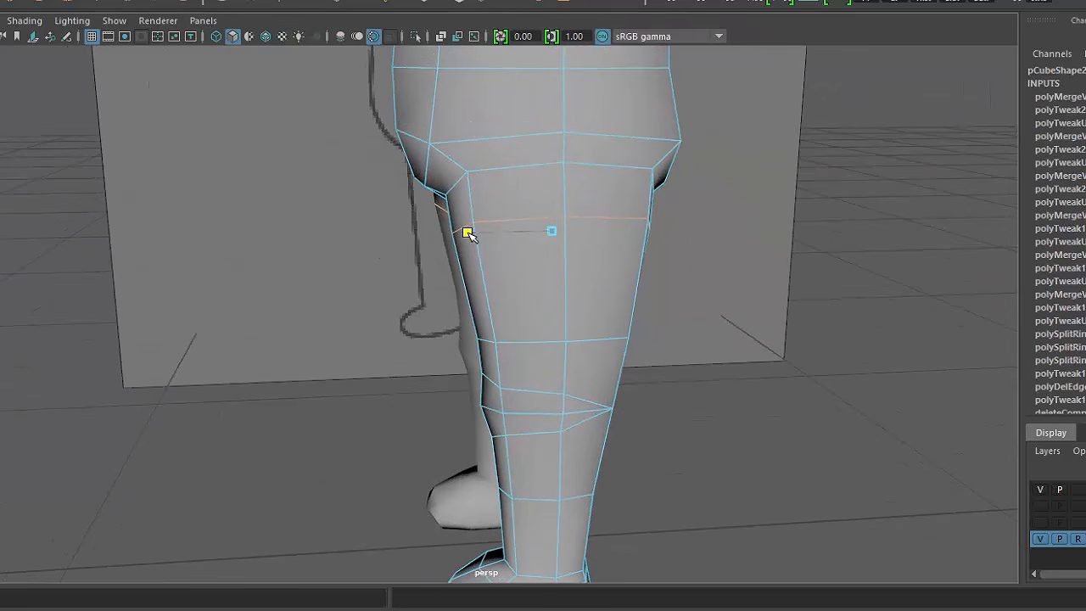
{"action": "mouse_move", "coordinate": [553, 301]}
{"action": "left_mouse_down"}
{"action": "mouse_move", "coordinate": [556, 290]}
{"action": "mouse_move", "coordinate": [615, 356]}
{"action": "mouse_move", "coordinate": [744, 269]}
{"action": "mouse_move", "coordinate": [772, 308]}
{"action": "mouse_move", "coordinate": [712, 361]}
{"action": "mouse_move", "coordinate": [703, 344]}
{"action": "mouse_move", "coordinate": [625, 345]}
{"action": "mouse_move", "coordinate": [586, 370]}
{"action": "mouse_move", "coordinate": [538, 429]}
{"action": "left_mouse_up"}
{"action": "left_click_drag", "start_coordinate": [545, 337], "coordinate": [535, 365], "text": "alt"}
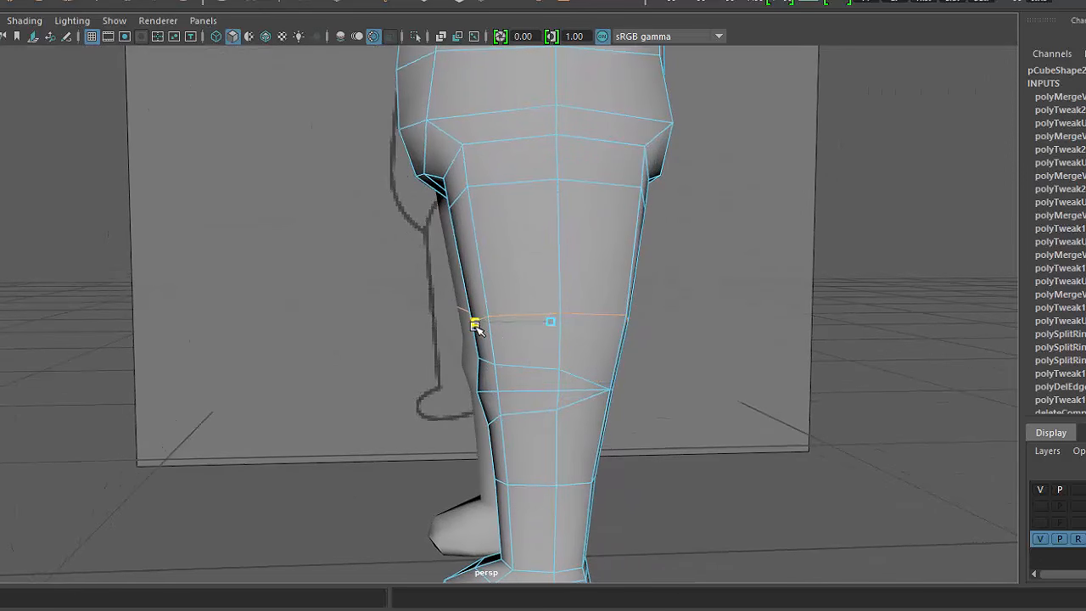
- Slide the edge loop above the knee up toward the middle of the thigh with the Slide Edge Tool
{"action": "left_click_drag", "start_coordinate": [511, 424], "coordinate": [620, 286], "text": "alt"}
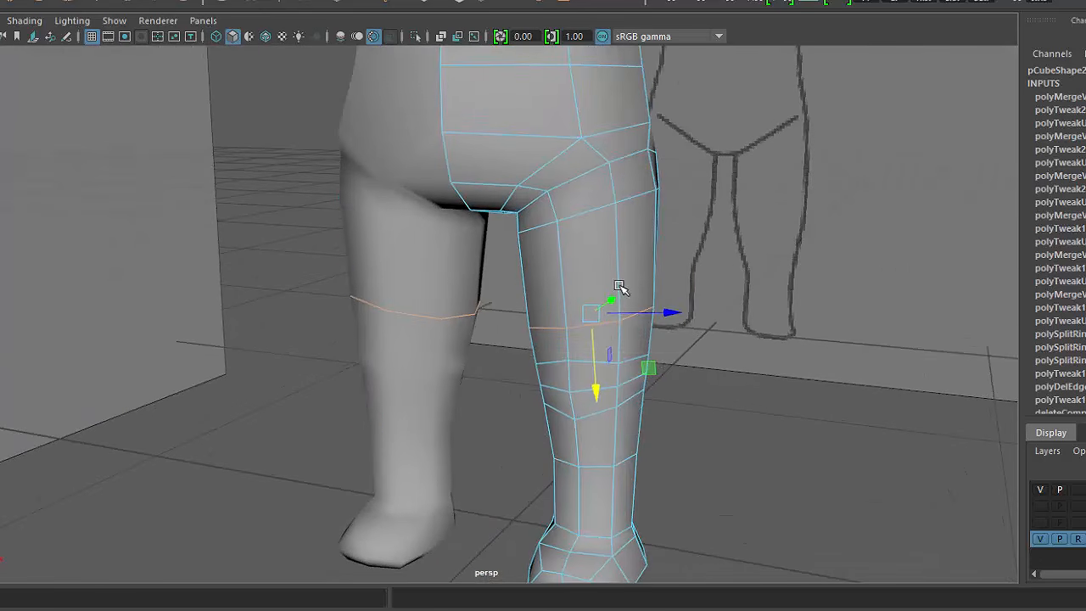
{"action": "key", "text": "alt+d"}
{"action": "left_click", "coordinate": [625, 277]}
{"action": "left_click_drag", "start_coordinate": [613, 358], "coordinate": [649, 386], "text": "alt"}
{"action": "left_click", "coordinate": [670, 407]}
{"action": "left_click", "coordinate": [594, 420]}
{"action": "right_click_drag", "start_coordinate": [616, 302], "coordinate": [616, 257]}
{"action": "left_click_drag", "start_coordinate": [636, 306], "coordinate": [669, 383], "text": "alt"}
{"action": "right_click", "coordinate": [747, 363], "text": "shift"}
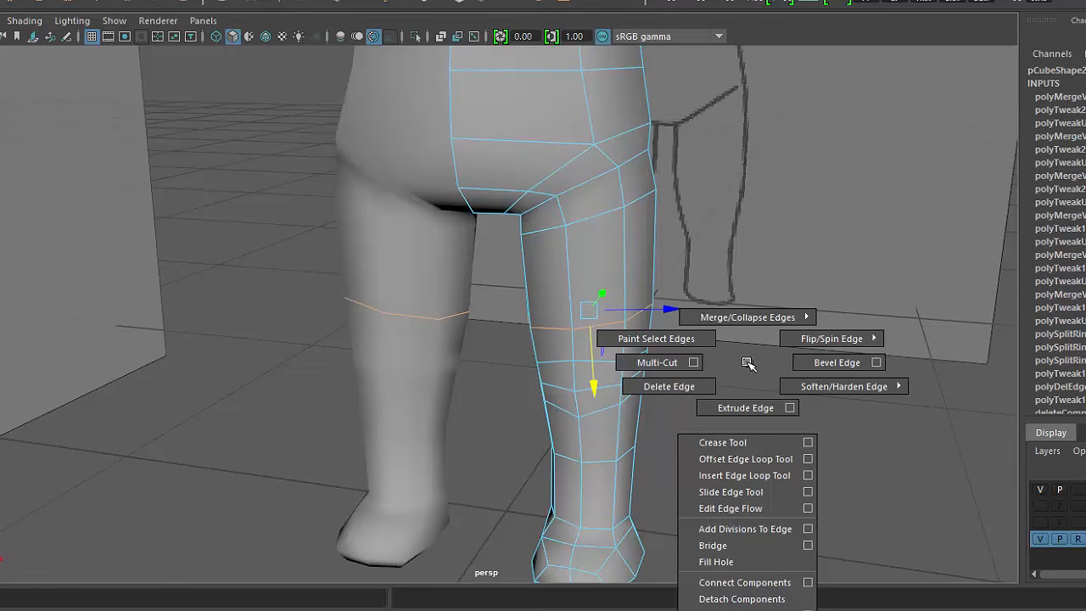
{"action": "left_click", "coordinate": [779, 492]}
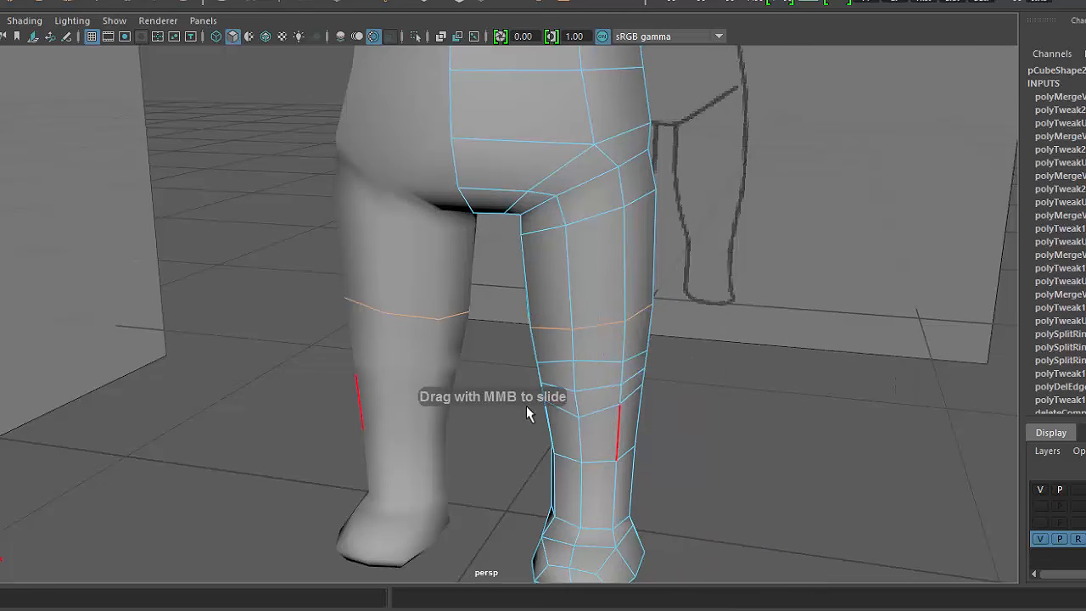
{"action": "middle_click_drag", "start_coordinate": [756, 382], "coordinate": [736, 398]}
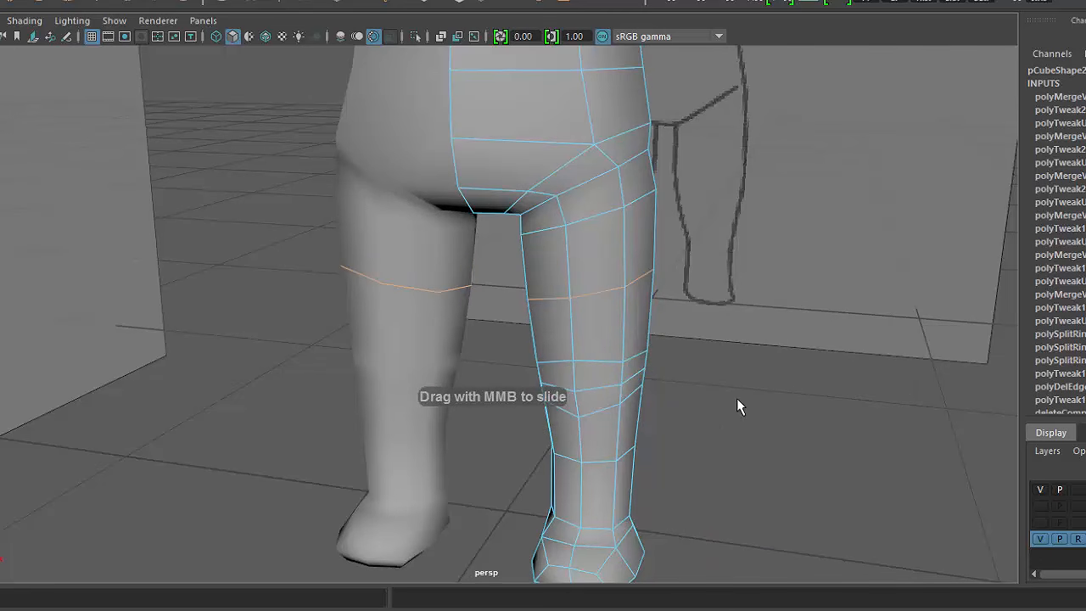
- Fine-tune the mid-thigh loop's height with Slide Edge in the front view and scale it slightly along X to fit the outline
{"action": "left_click_drag", "start_coordinate": [736, 399], "coordinate": [821, 407], "text": "alt"}
{"action": "mouse_move", "coordinate": [820, 406]}
{"action": "middle_mouse_down"}
{"action": "mouse_move", "coordinate": [808, 411]}
{"action": "mouse_move", "coordinate": [836, 414]}
{"action": "mouse_move", "coordinate": [815, 416]}
{"action": "middle_mouse_up"}
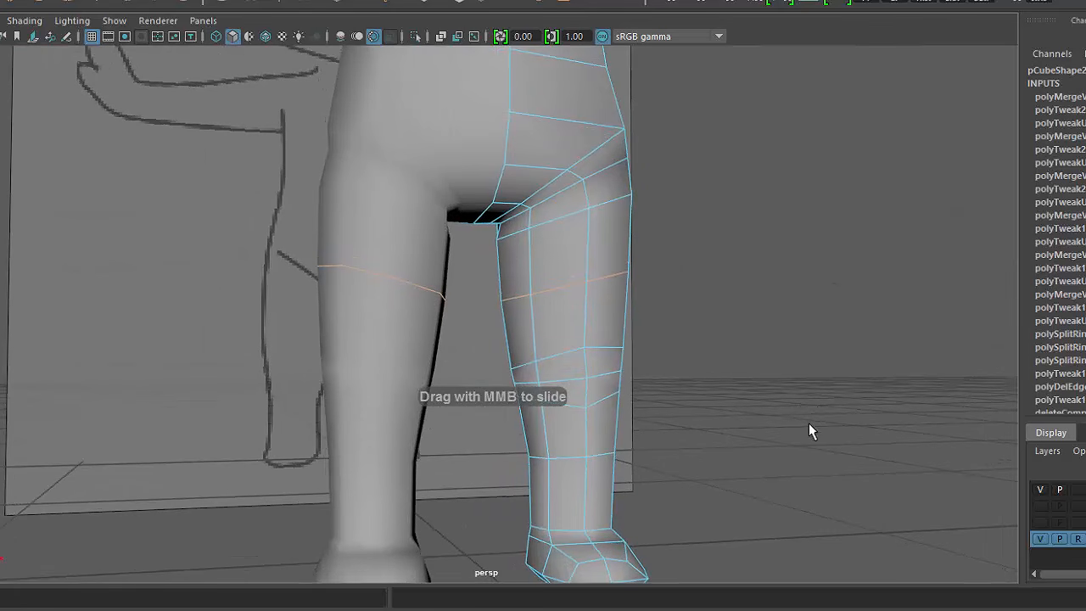
{"action": "left_click_drag", "start_coordinate": [809, 432], "coordinate": [727, 426], "text": "alt"}
{"action": "key", "text": "space"}
{"action": "key", "text": "space"}
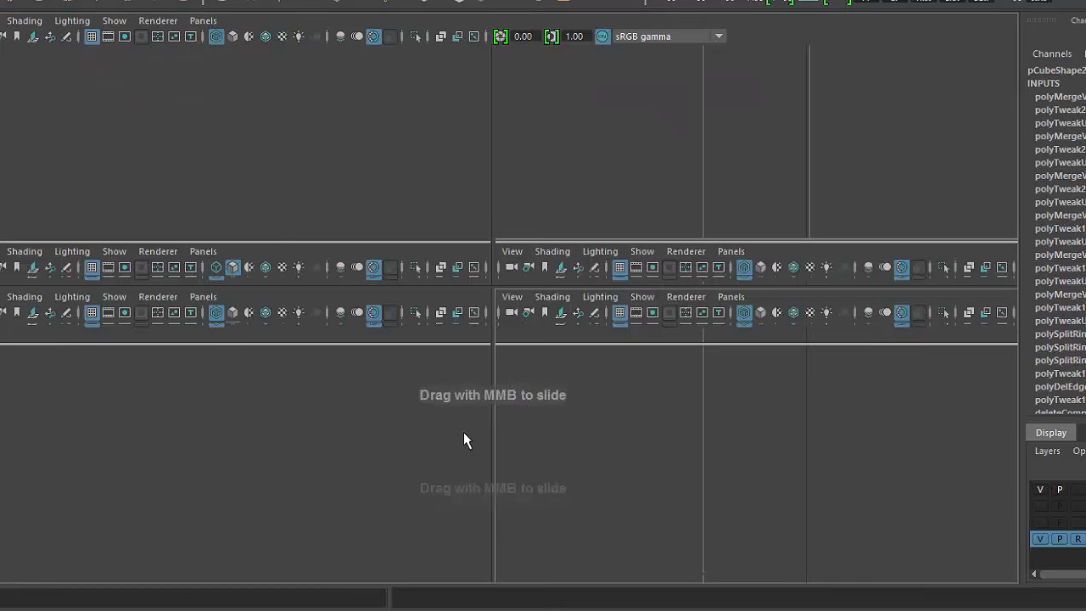
{"action": "scroll", "coordinate": [908, 352], "scroll_direction": "down", "scroll_amount": 5}
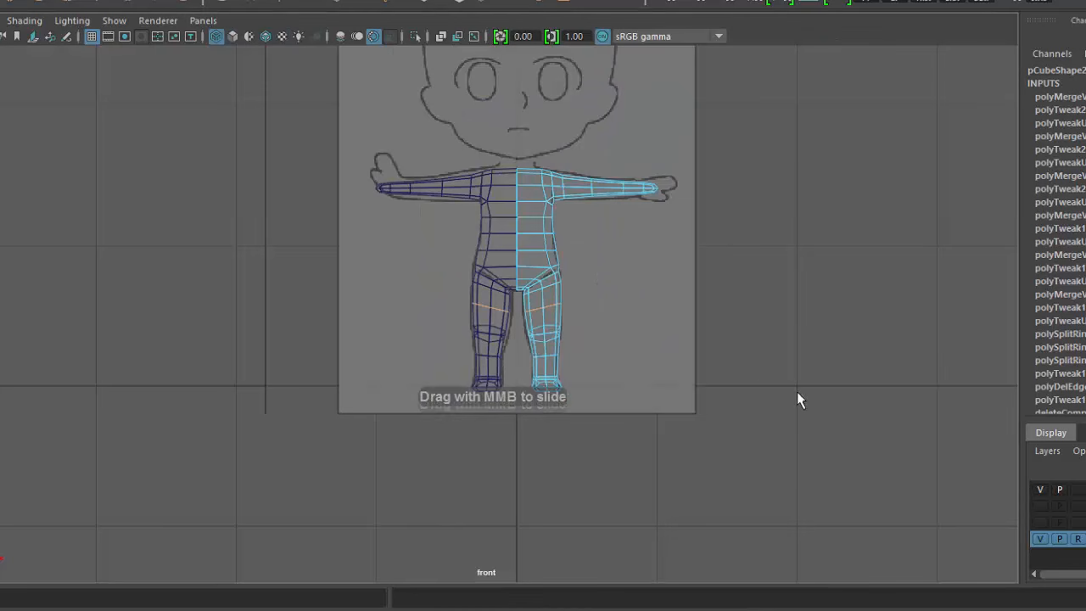
{"action": "scroll", "coordinate": [796, 391], "scroll_direction": "up", "scroll_amount": 4}
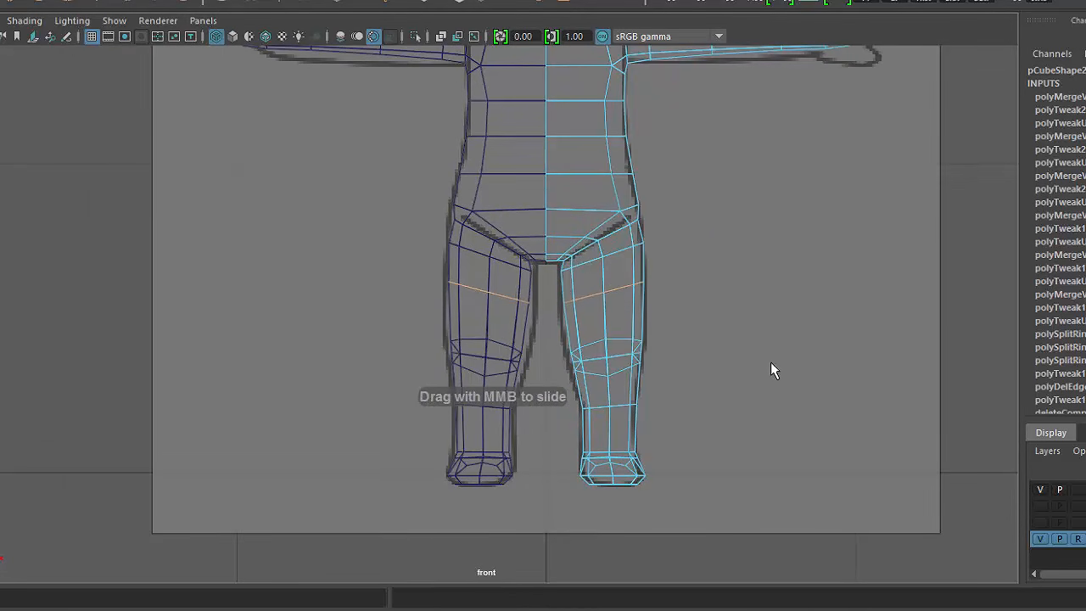
{"action": "mouse_move", "coordinate": [770, 362]}
{"action": "middle_mouse_down"}
{"action": "mouse_move", "coordinate": [803, 365]}
{"action": "mouse_move", "coordinate": [787, 367]}
{"action": "middle_mouse_up"}
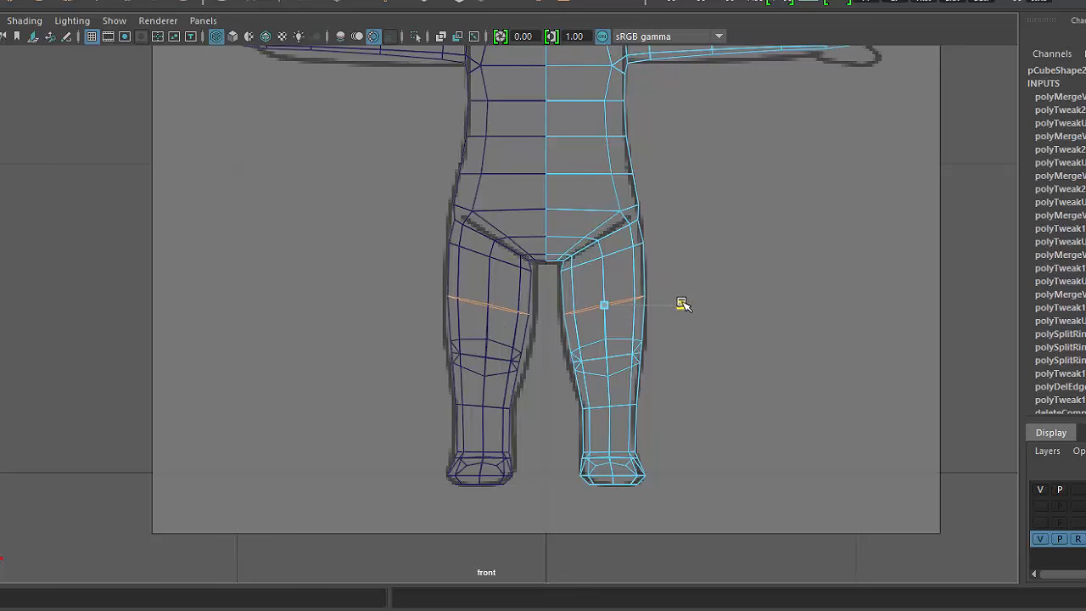
{"action": "left_click_drag", "start_coordinate": [682, 302], "coordinate": [685, 303]}
- Return to object mode in the perspective view and examine the leg and foot shape from several angles
{"action": "key", "text": "space"}
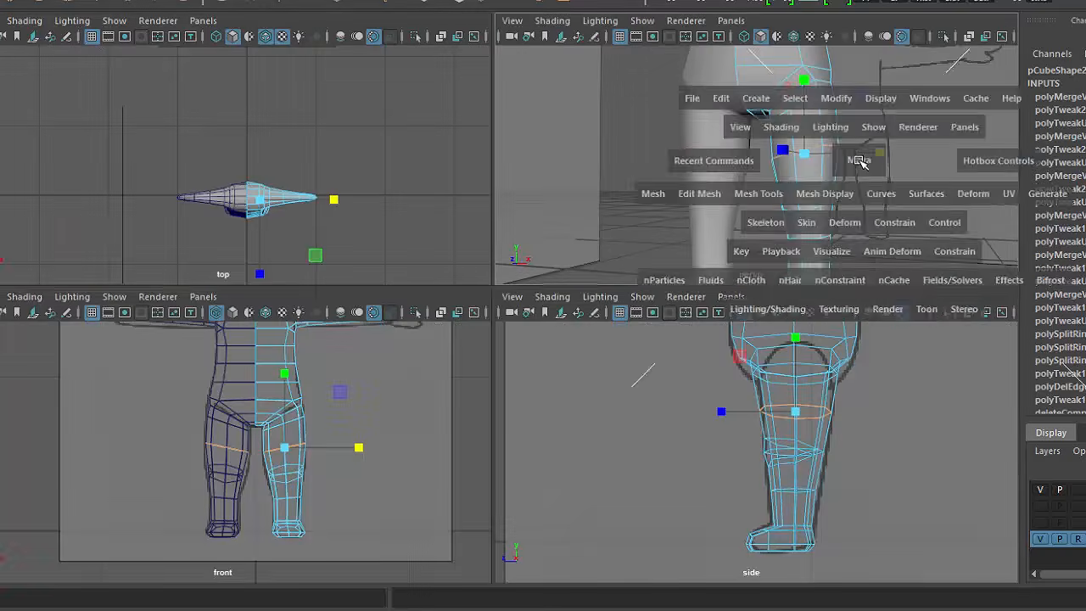
{"action": "key", "text": "space"}
{"action": "left_click_drag", "start_coordinate": [708, 356], "coordinate": [572, 332], "text": "alt"}
{"action": "right_click_drag", "start_coordinate": [568, 301], "coordinate": [670, 210]}
{"action": "left_click_drag", "start_coordinate": [670, 210], "coordinate": [573, 476], "text": "alt"}
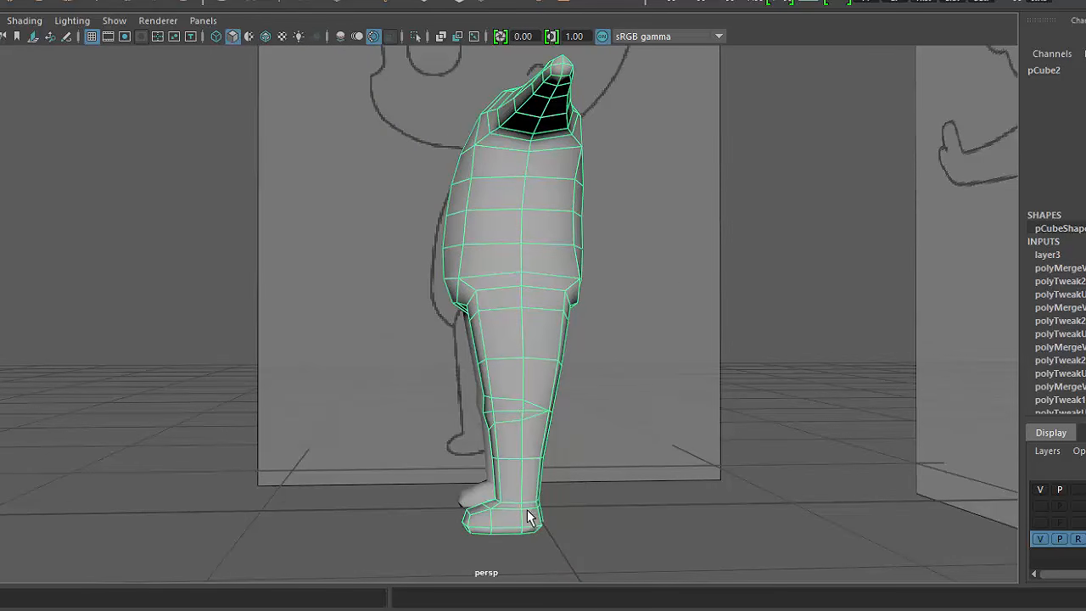
{"action": "middle_click_drag", "start_coordinate": [527, 516], "coordinate": [487, 349], "text": "alt"}
{"action": "right_click_drag", "start_coordinate": [487, 348], "coordinate": [656, 487], "text": "alt"}
{"action": "left_click_drag", "start_coordinate": [657, 486], "coordinate": [796, 521], "text": "alt"}
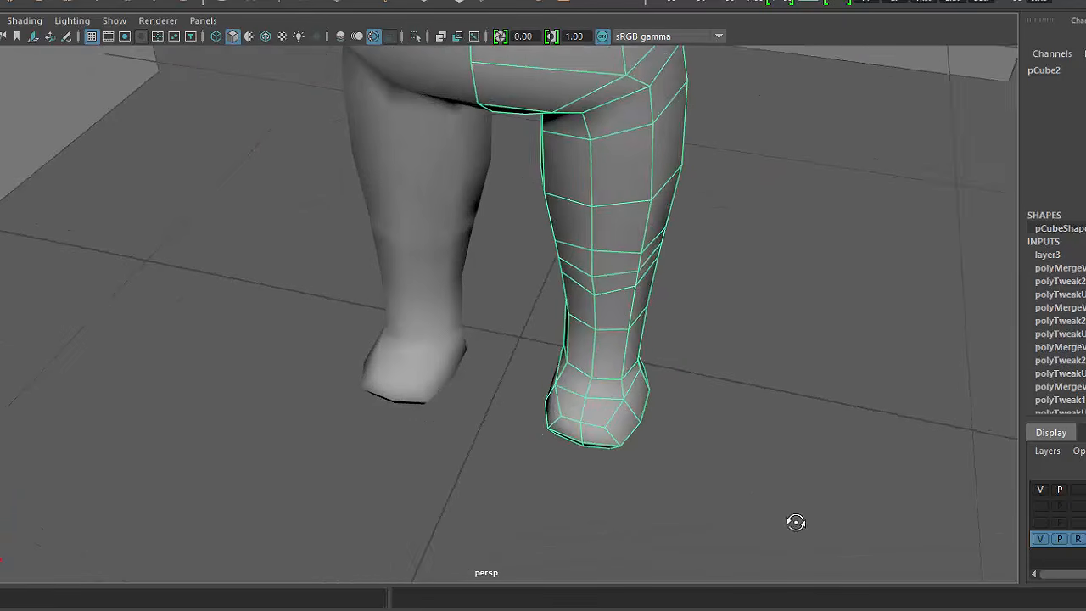
- Switch to vertex editing and adjust the vertex on top of the toes to refine the foot's profile
{"action": "right_click_drag", "start_coordinate": [567, 300], "coordinate": [518, 328]}
{"action": "left_click_drag", "start_coordinate": [565, 417], "coordinate": [641, 481], "text": "alt"}
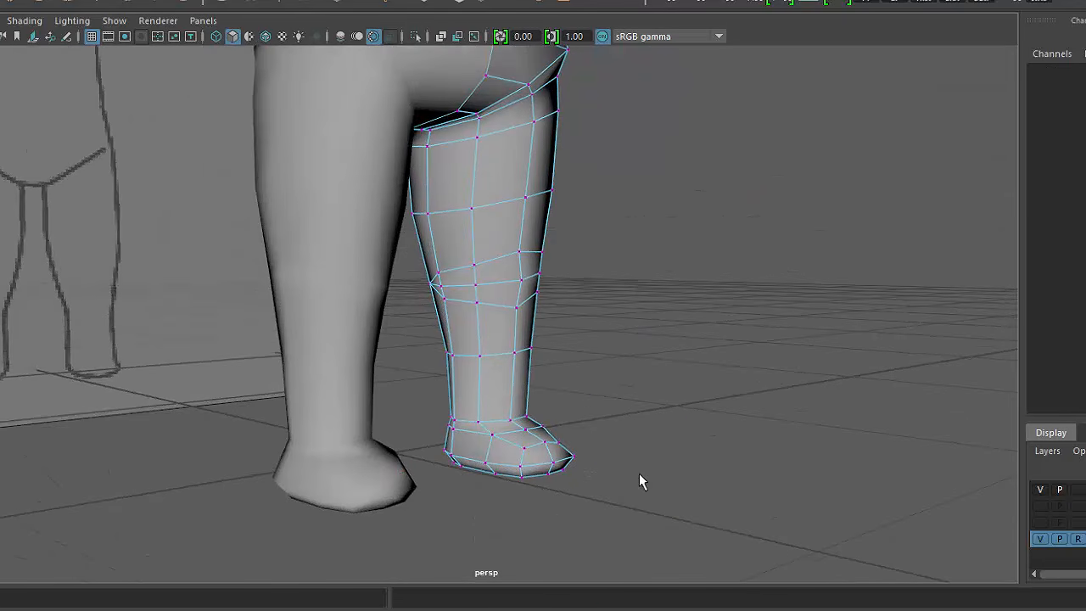
{"action": "left_click", "coordinate": [523, 455]}
{"action": "left_click_drag", "start_coordinate": [524, 456], "coordinate": [686, 464], "text": "alt"}
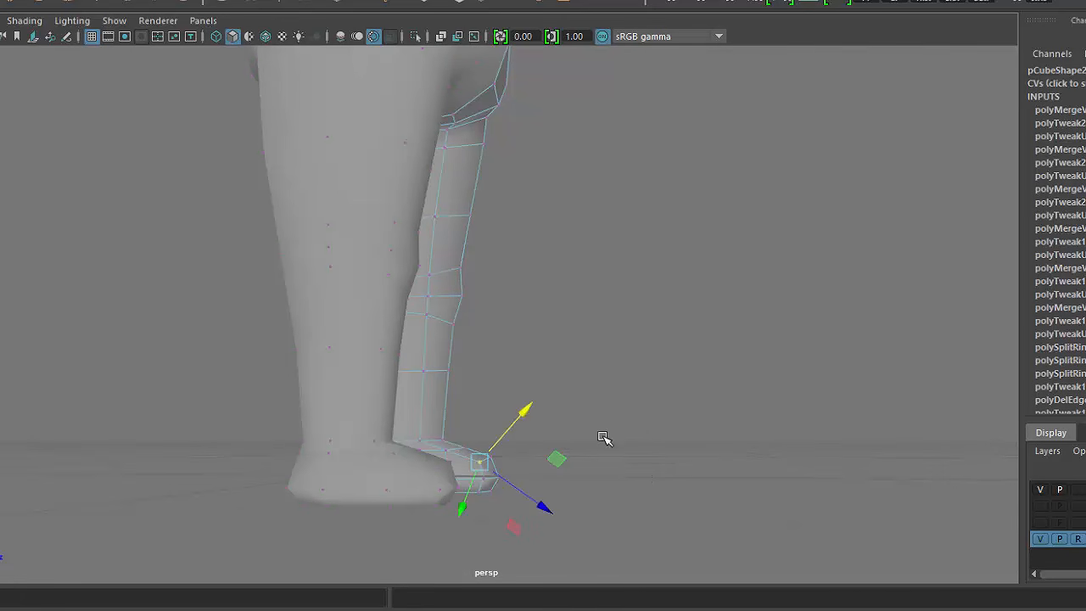
{"action": "scroll", "coordinate": [545, 441], "scroll_direction": "up", "scroll_amount": 5}
{"action": "middle_click_drag", "start_coordinate": [545, 447], "coordinate": [591, 271], "text": "alt"}
{"action": "scroll", "coordinate": [509, 399], "scroll_direction": "up", "scroll_amount": 1}
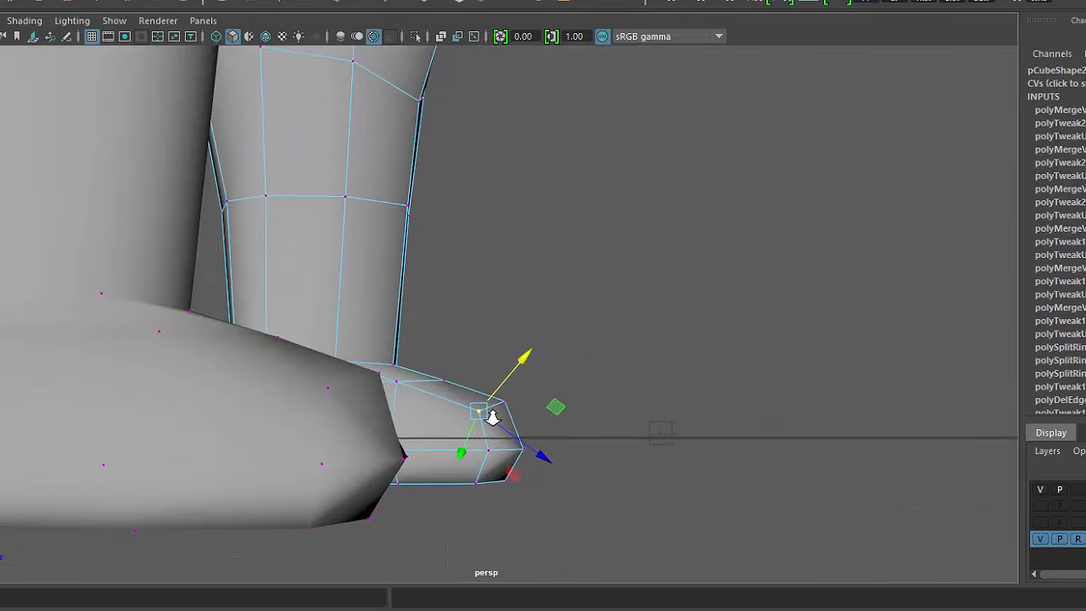
{"action": "left_click_drag", "start_coordinate": [489, 416], "coordinate": [572, 397], "text": "alt"}
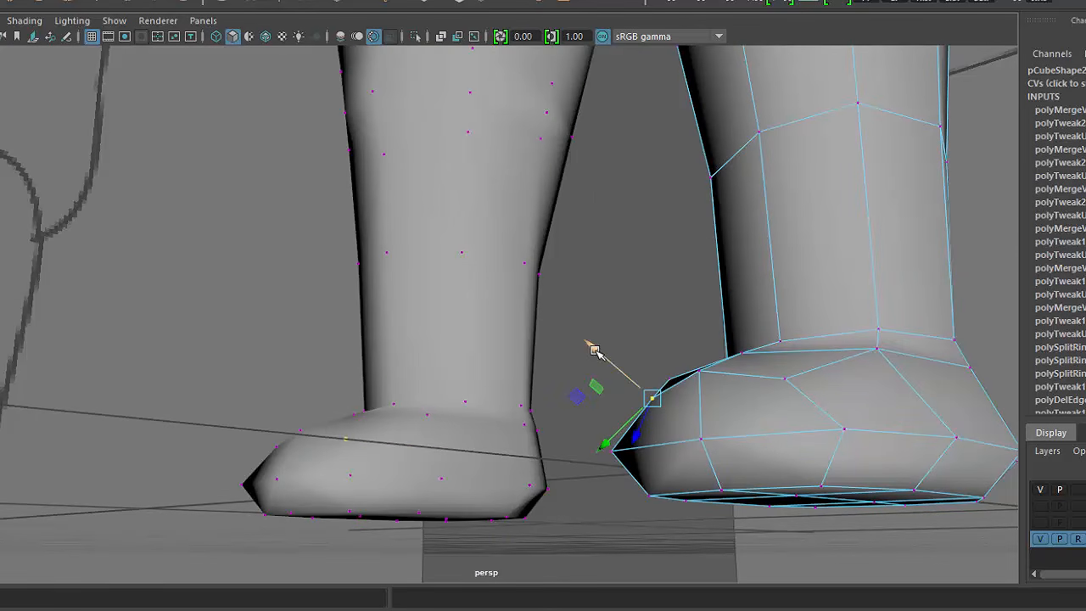
{"action": "left_click_drag", "start_coordinate": [594, 350], "coordinate": [408, 497]}
{"action": "left_click", "coordinate": [408, 497]}
{"action": "scroll", "coordinate": [573, 441], "scroll_direction": "down", "scroll_amount": 5}
{"action": "left_click_drag", "start_coordinate": [576, 441], "coordinate": [609, 273], "text": "alt"}
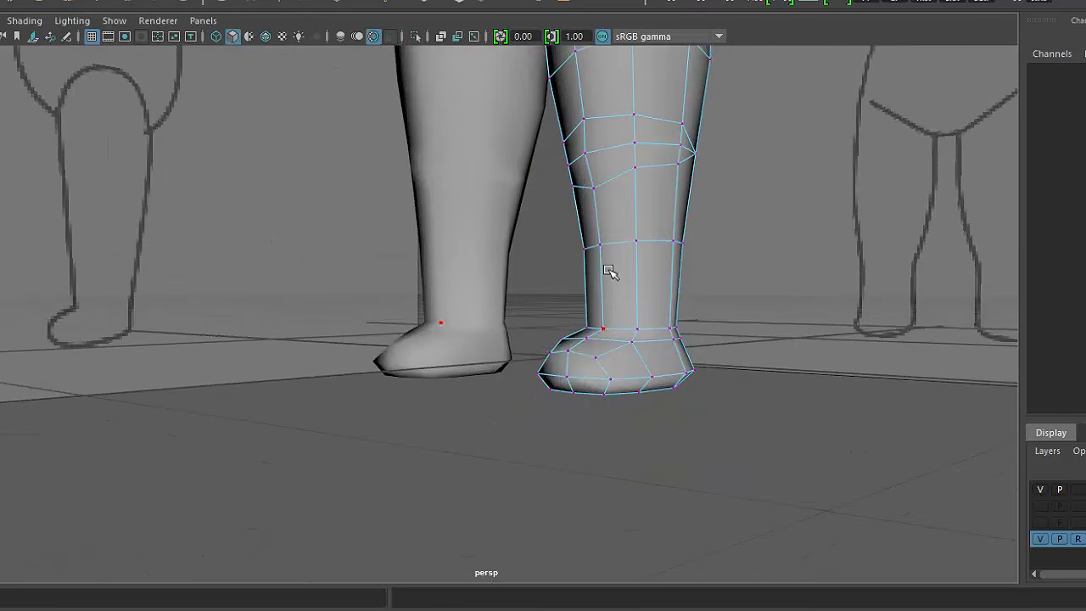
- Return to object mode and examine the whole body against the reference drawings, with and without the wireframe selection
{"action": "right_click_drag", "start_coordinate": [609, 294], "coordinate": [678, 239]}
{"action": "left_click", "coordinate": [674, 238]}
{"action": "scroll", "coordinate": [669, 235], "scroll_direction": "down", "scroll_amount": 1}
{"action": "middle_click_drag", "start_coordinate": [669, 235], "coordinate": [650, 368], "text": "alt"}
{"action": "scroll", "coordinate": [636, 344], "scroll_direction": "down", "scroll_amount": 2}
{"action": "middle_click_drag", "start_coordinate": [622, 314], "coordinate": [606, 402], "text": "alt"}
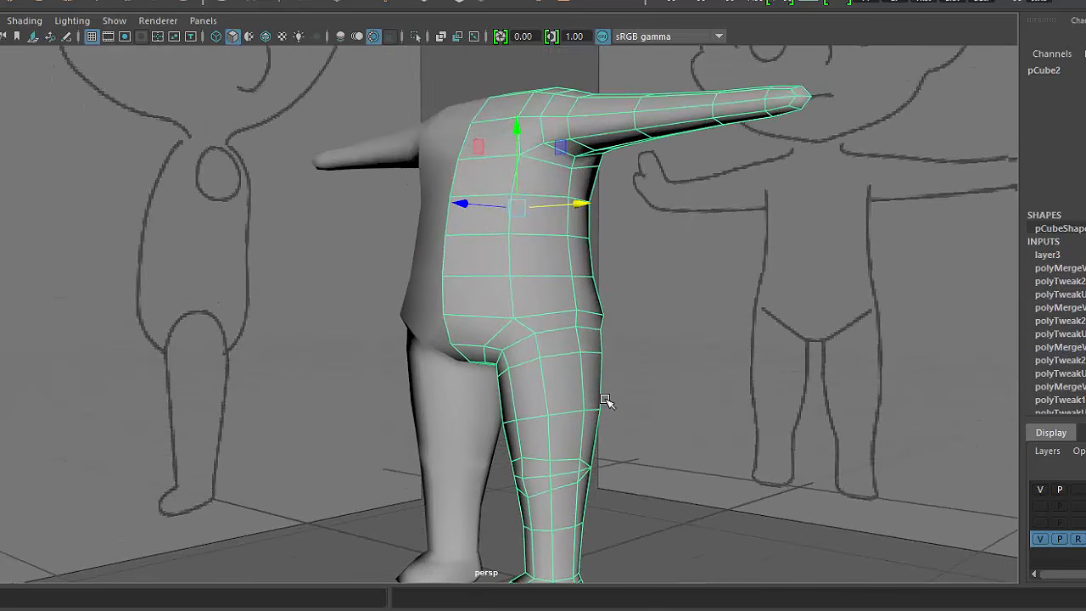
{"action": "scroll", "coordinate": [602, 365], "scroll_direction": "down", "scroll_amount": 2}
{"action": "mouse_move", "coordinate": [602, 358]}
{"action": "left_mouse_down", "text": "alt"}
{"action": "mouse_move", "coordinate": [596, 382]}
{"action": "mouse_move", "coordinate": [607, 374]}
{"action": "left_mouse_up", "text": "alt"}
{"action": "mouse_move", "coordinate": [606, 375]}
{"action": "middle_mouse_down", "text": "alt"}
{"action": "mouse_move", "coordinate": [610, 450]}
{"action": "mouse_move", "coordinate": [597, 386]}
{"action": "middle_mouse_up", "text": "alt"}
{"action": "scroll", "coordinate": [611, 407], "scroll_direction": "down", "scroll_amount": 1}
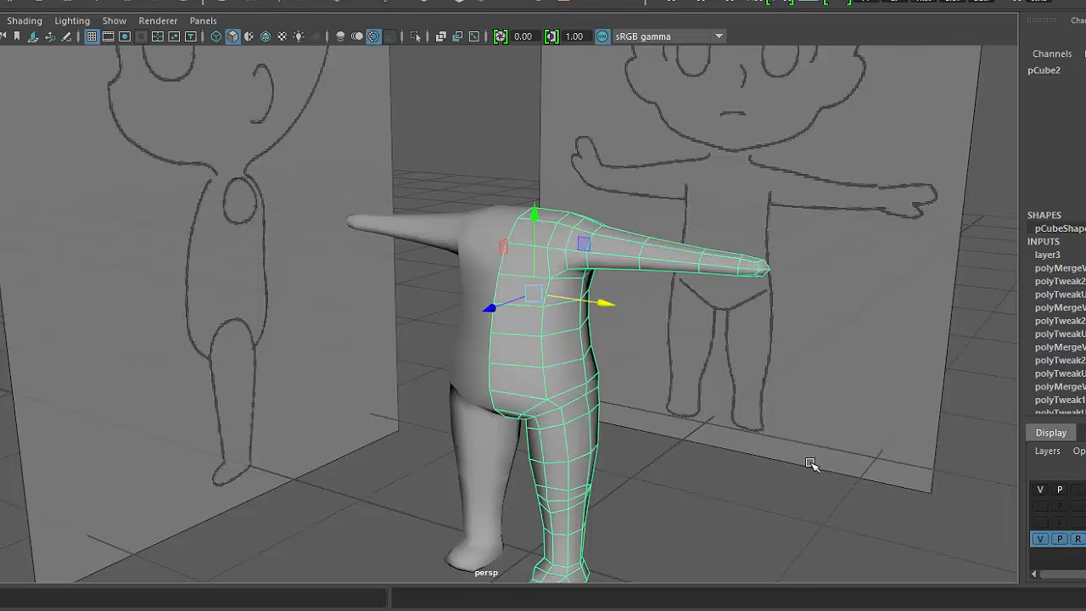
{"action": "left_click", "coordinate": [807, 469]}
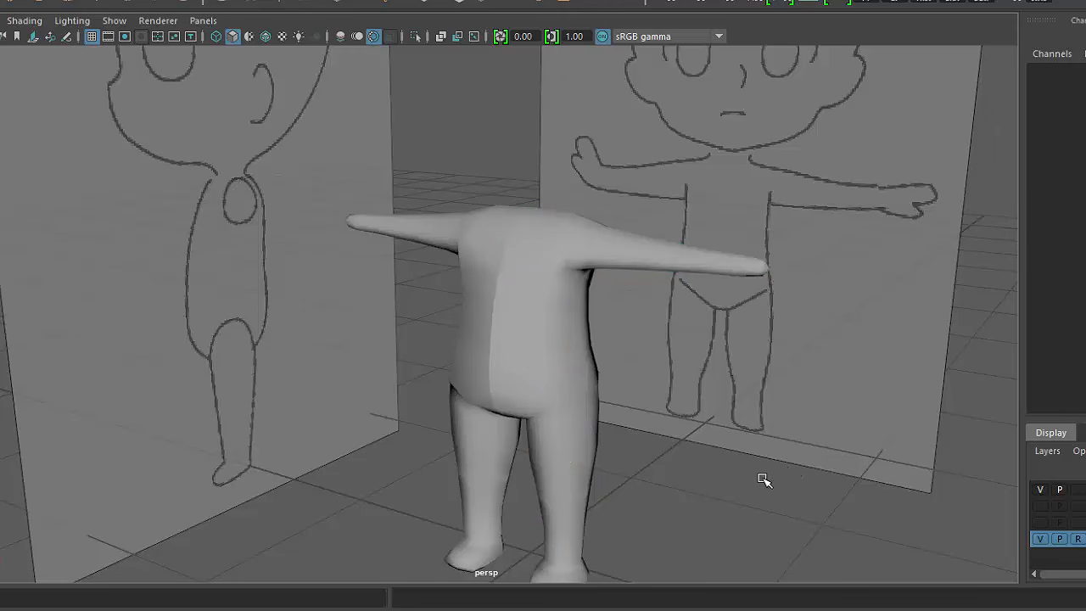
{"action": "left_click", "coordinate": [570, 376]}
{"action": "left_click_drag", "start_coordinate": [589, 432], "coordinate": [644, 397], "text": "alt"}
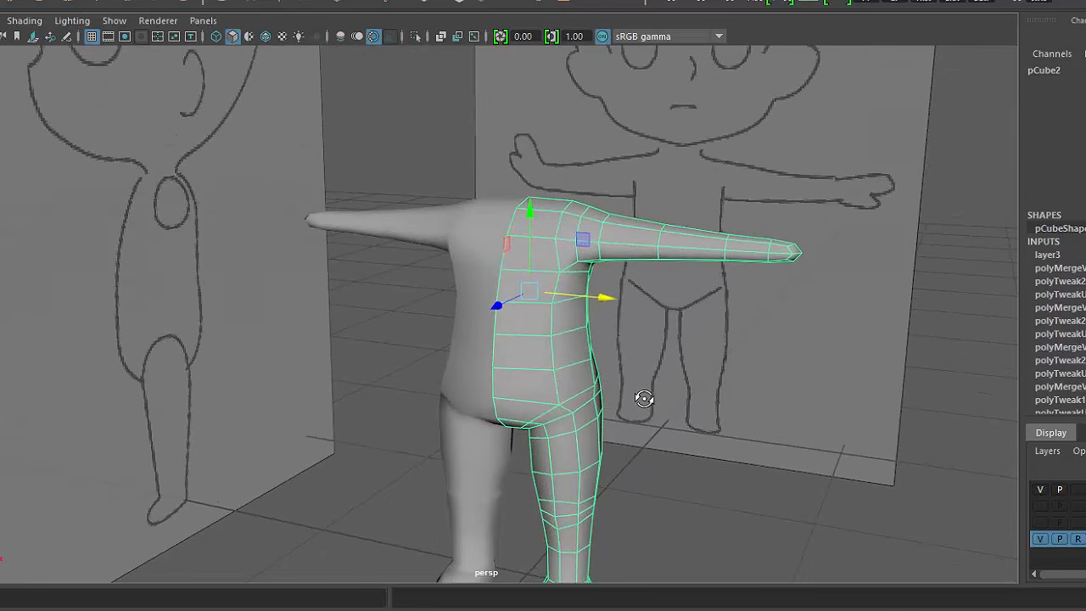
- In the front view, scale the upper-arm vertex loop along Y and raise it to the arm outline, using the Object move axis
{"action": "key", "text": "space"}
{"action": "key", "text": "space"}
{"action": "scroll", "coordinate": [671, 247], "scroll_direction": "up", "scroll_amount": 2}
{"action": "middle_click_drag", "start_coordinate": [671, 247], "coordinate": [591, 417], "text": "alt"}
{"action": "right_click_drag", "start_coordinate": [591, 417], "coordinate": [780, 458], "text": "alt"}
{"action": "middle_click_drag", "start_coordinate": [679, 393], "coordinate": [574, 385], "text": "alt"}
{"action": "right_click_drag", "start_coordinate": [574, 386], "coordinate": [725, 466], "text": "alt"}
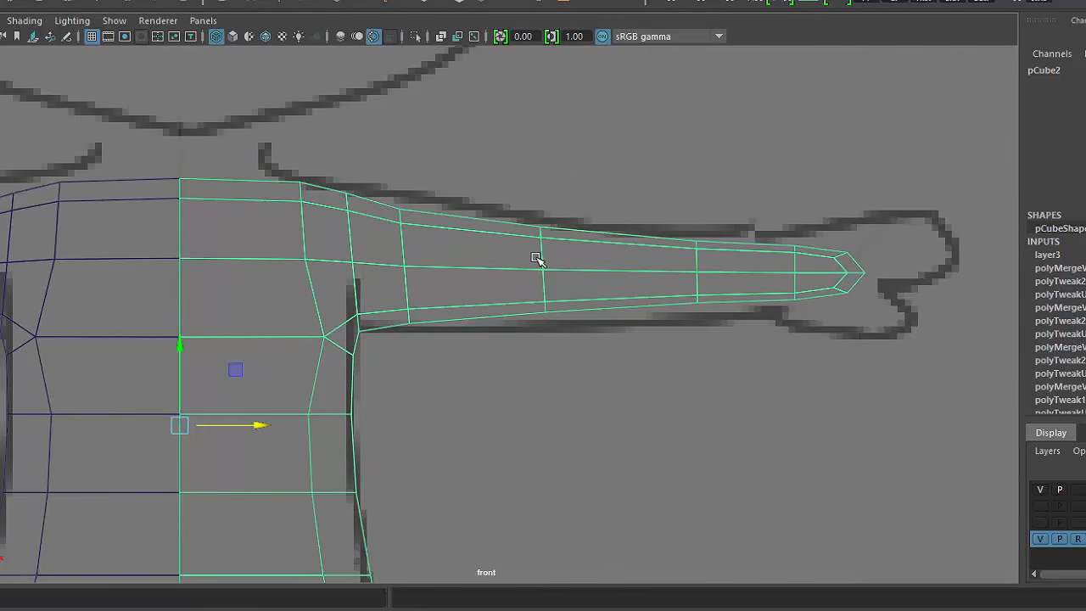
{"action": "right_click_drag", "start_coordinate": [537, 258], "coordinate": [452, 223]}
{"action": "left_click_drag", "start_coordinate": [436, 162], "coordinate": [409, 350]}
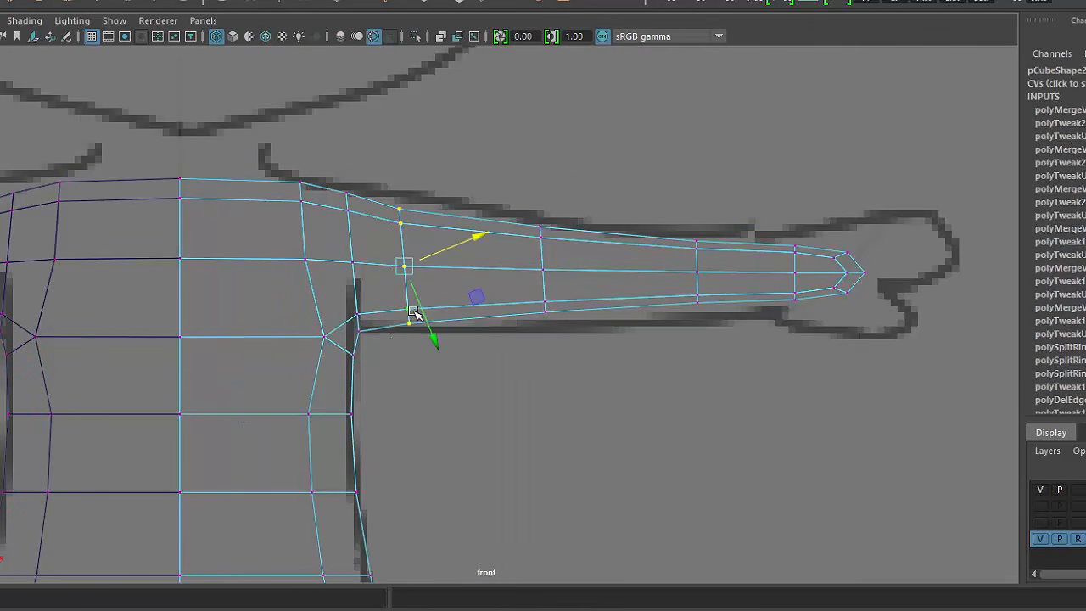
{"action": "left_click", "coordinate": [539, 243]}
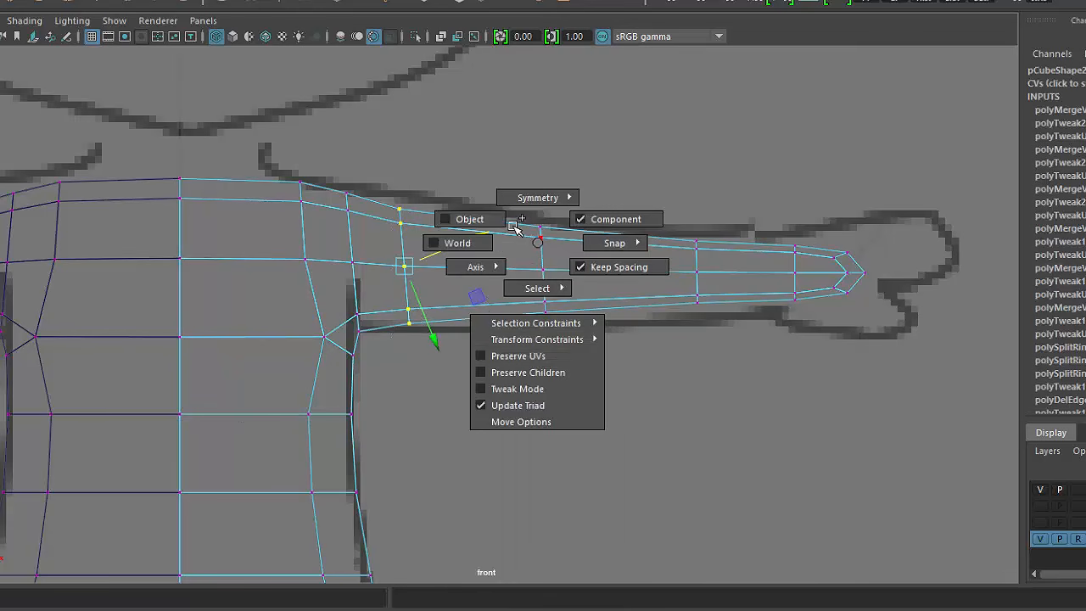
{"action": "left_click_drag", "start_coordinate": [515, 229], "coordinate": [496, 227]}
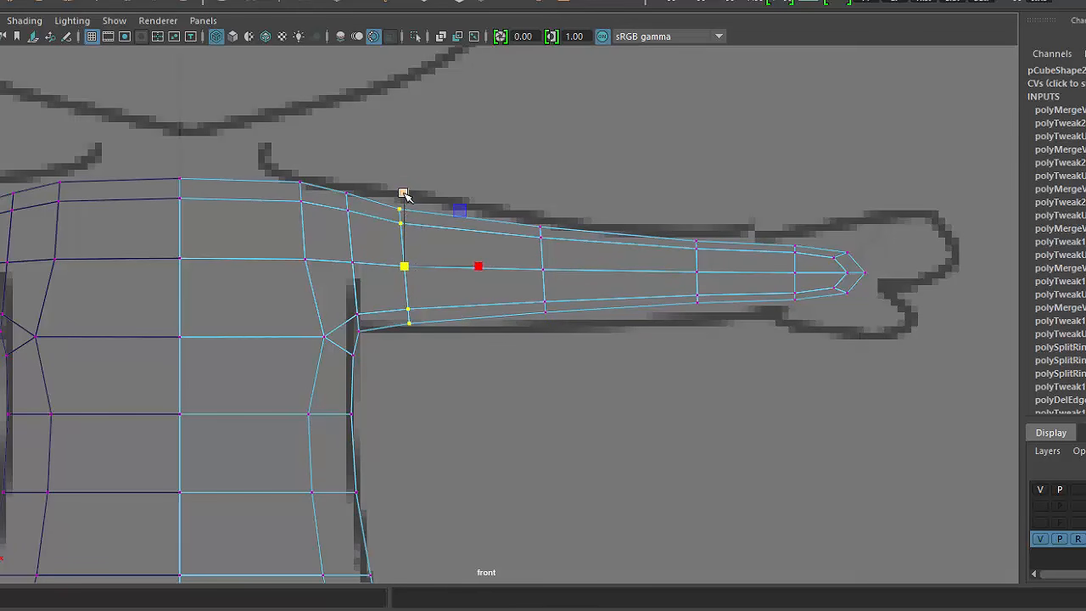
{"action": "left_click_drag", "start_coordinate": [403, 194], "coordinate": [407, 186]}
{"action": "left_click_drag", "start_coordinate": [414, 264], "coordinate": [408, 261]}
- Move the mid-arm vertex loop outward and slightly down, straighten it vertically, and shift the wrist and hand vertices out toward the drawn fingertips
{"action": "left_click_drag", "start_coordinate": [518, 189], "coordinate": [583, 361]}
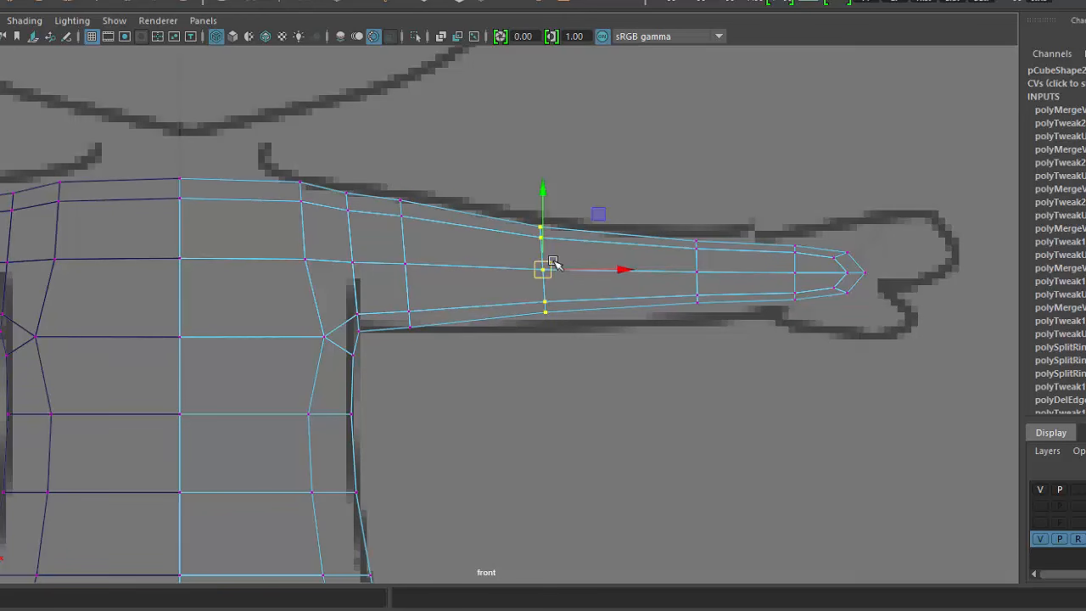
{"action": "left_click_drag", "start_coordinate": [544, 270], "coordinate": [598, 273]}
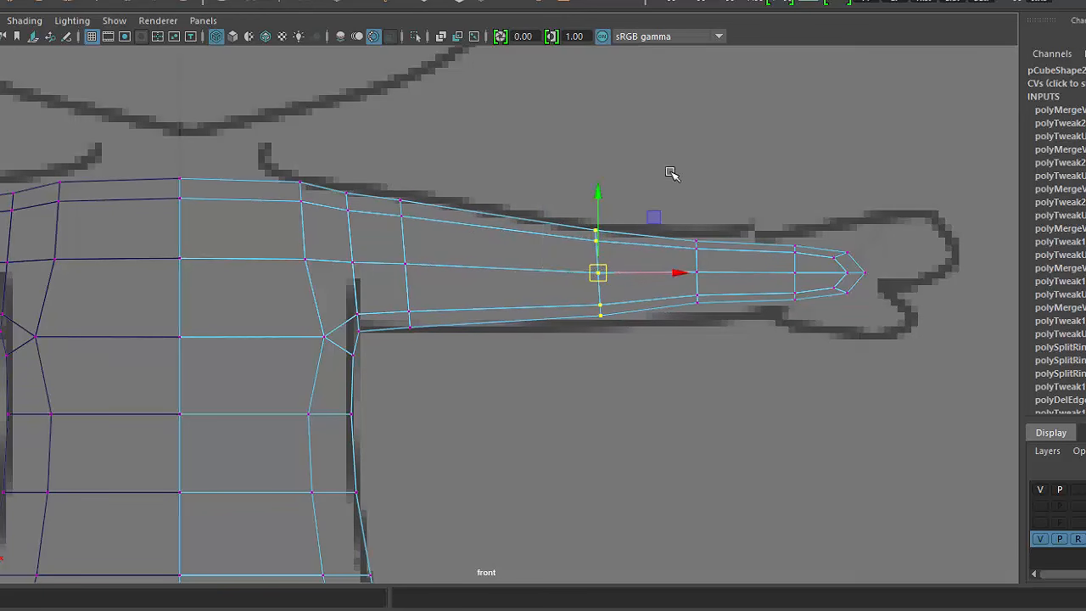
{"action": "left_click_drag", "start_coordinate": [670, 173], "coordinate": [778, 321]}
{"action": "left_click_drag", "start_coordinate": [720, 346], "coordinate": [722, 348], "text": "shift"}
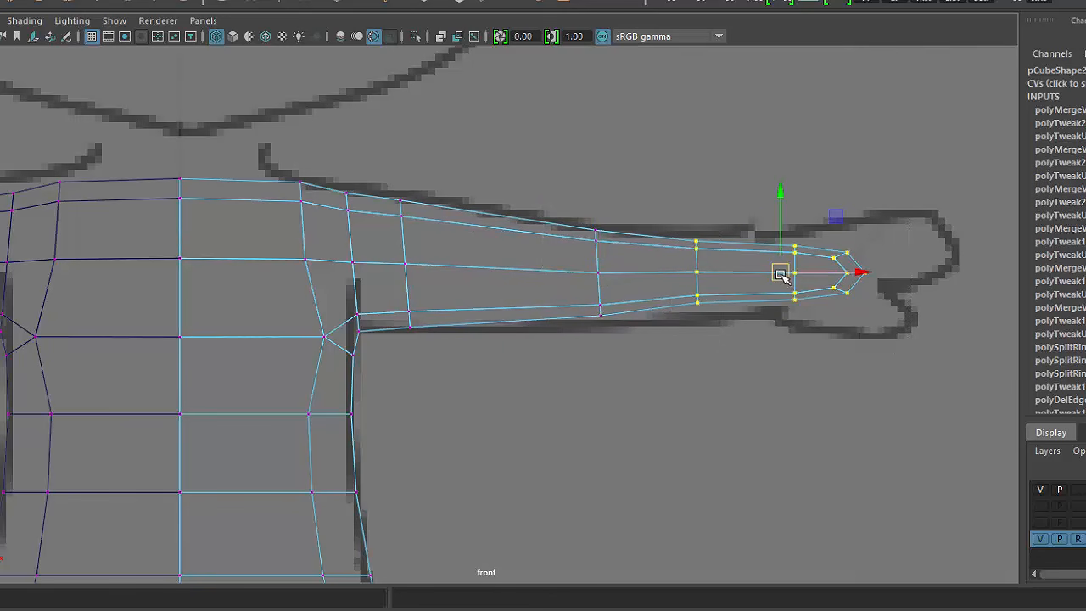
{"action": "left_click_drag", "start_coordinate": [861, 274], "coordinate": [939, 282]}
{"action": "left_click_drag", "start_coordinate": [744, 196], "coordinate": [777, 377]}
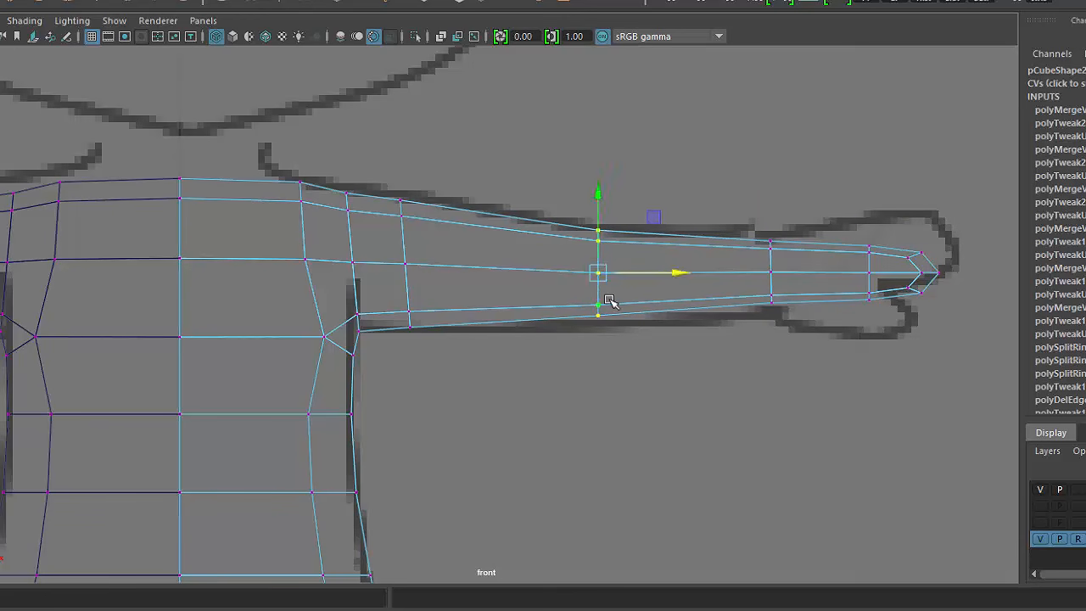
{"action": "mouse_move", "coordinate": [600, 276]}
{"action": "left_mouse_down"}
{"action": "mouse_move", "coordinate": [605, 291]}
{"action": "mouse_move", "coordinate": [607, 281]}
{"action": "left_mouse_up"}
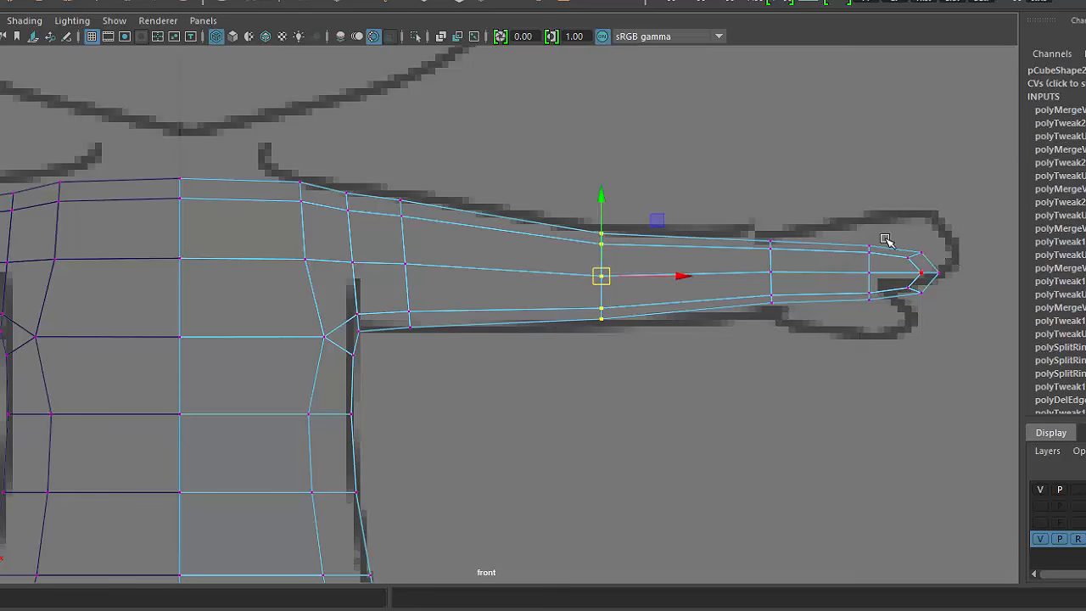
- Flatten the hand's end vertices by scaling them along X and move the neighbouring vertex loop slightly back toward the wrist
{"action": "left_click_drag", "start_coordinate": [815, 192], "coordinate": [858, 308]}
{"action": "left_click_drag", "start_coordinate": [974, 220], "coordinate": [891, 363]}
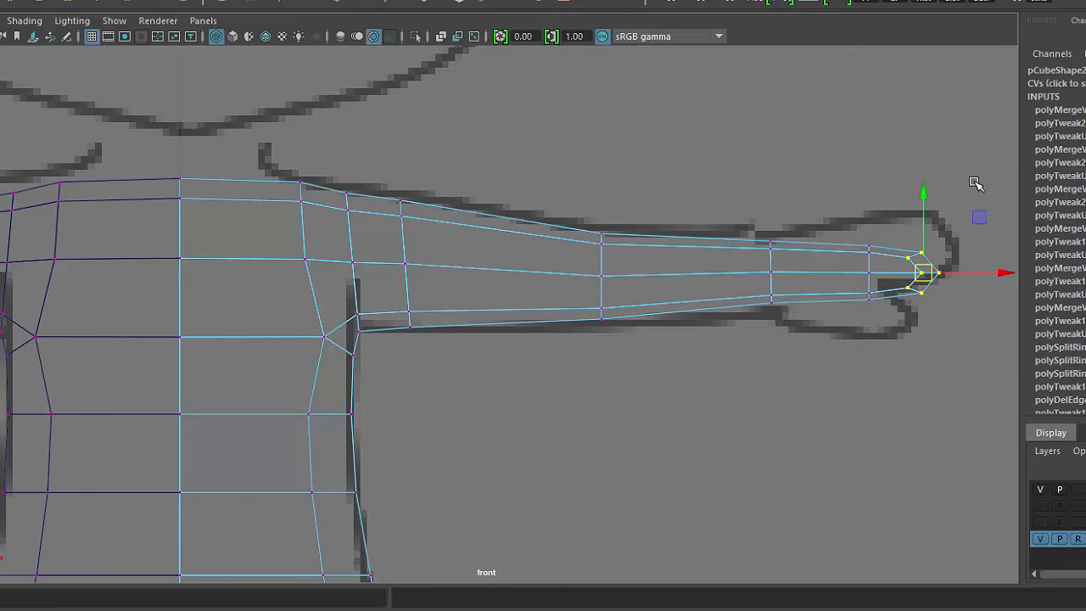
{"action": "key", "text": "r"}
{"action": "left_click_drag", "start_coordinate": [996, 273], "coordinate": [962, 281]}
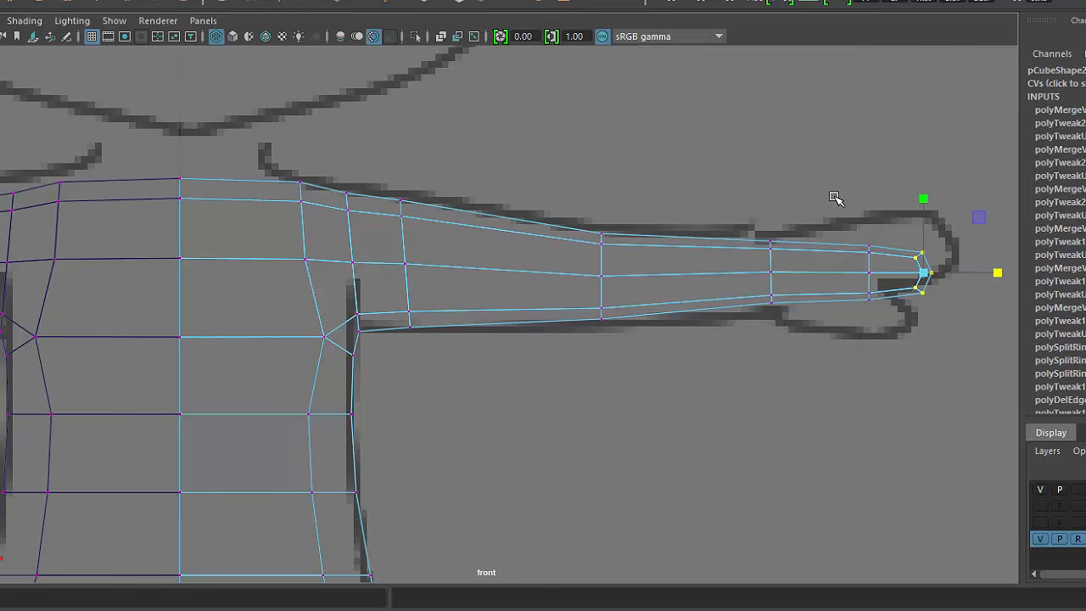
{"action": "left_click_drag", "start_coordinate": [899, 355], "coordinate": [849, 231]}
{"action": "key", "text": "w"}
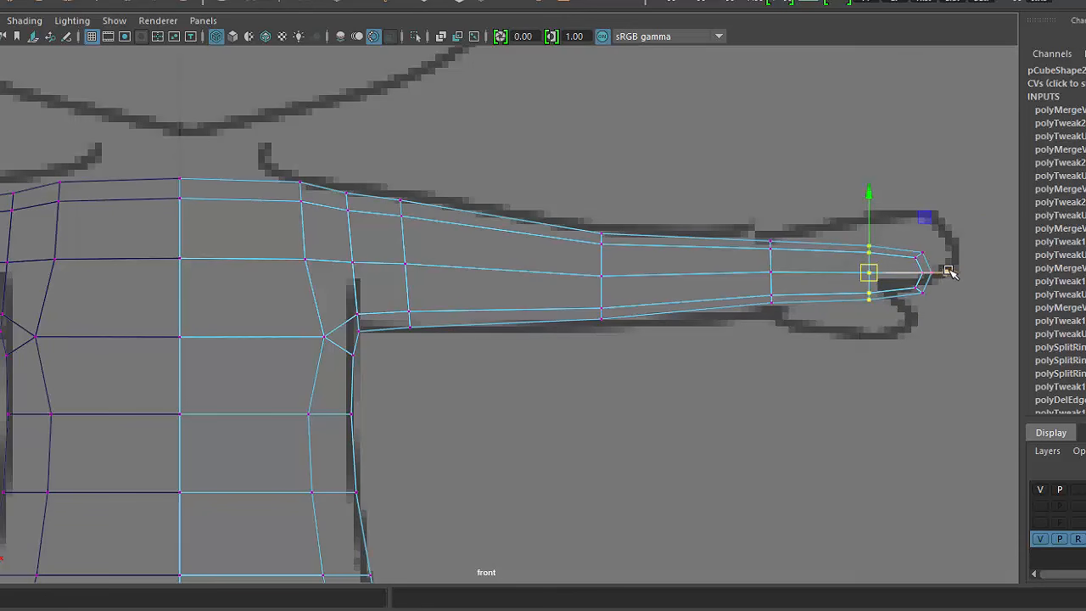
{"action": "left_click_drag", "start_coordinate": [948, 271], "coordinate": [937, 271]}
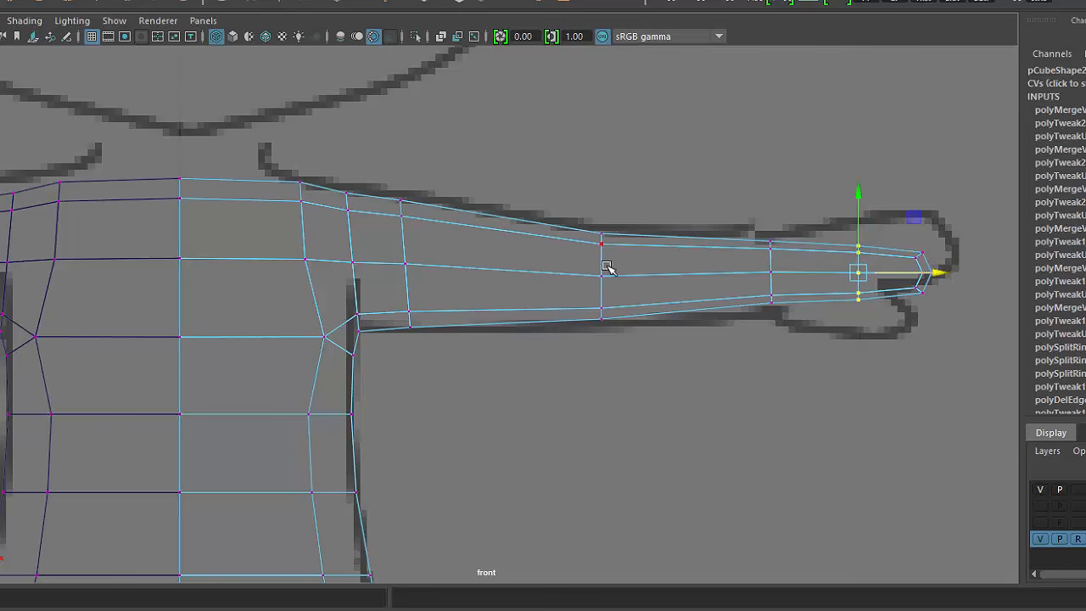
- Return to the perspective view, hide the grid, and inspect the reshaped arm and armpit from behind
{"action": "key", "text": "space"}
{"action": "key", "text": "space"}
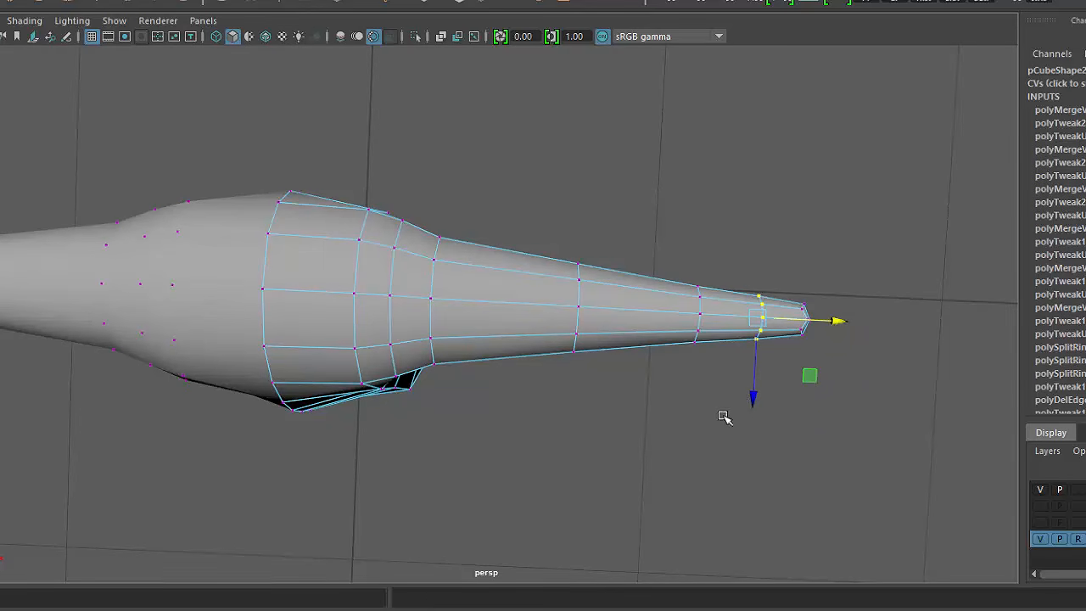
{"action": "mouse_move", "coordinate": [672, 427]}
{"action": "left_mouse_down", "text": "alt"}
{"action": "mouse_move", "coordinate": [630, 209]}
{"action": "mouse_move", "coordinate": [611, 198]}
{"action": "mouse_move", "coordinate": [904, 259]}
{"action": "mouse_move", "coordinate": [956, 240]}
{"action": "left_mouse_up", "text": "alt"}
{"action": "left_click_drag", "start_coordinate": [631, 212], "coordinate": [566, 194], "text": "alt"}
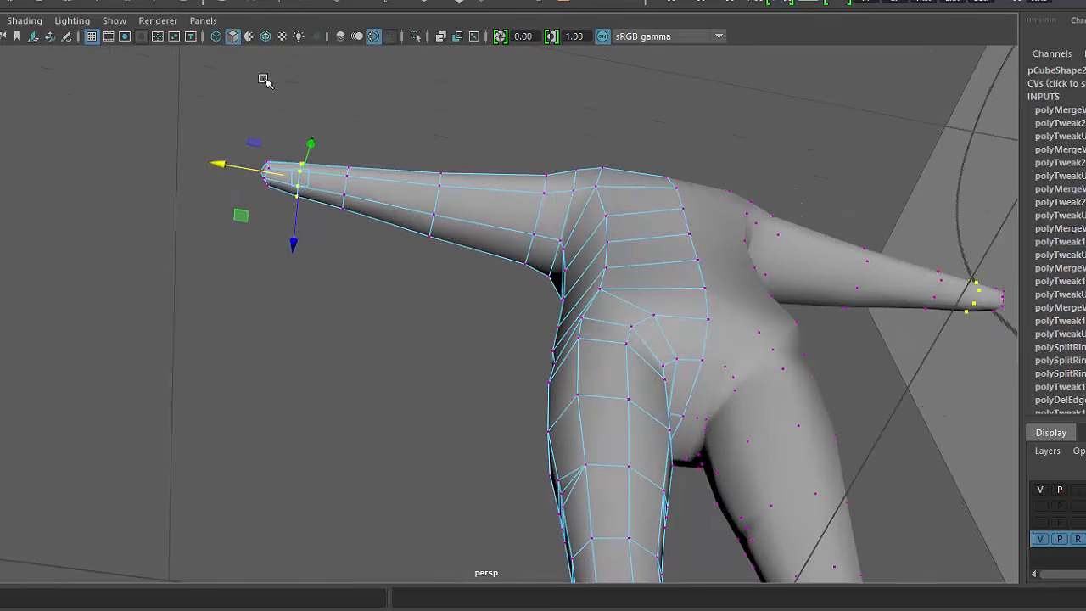
{"action": "left_click", "coordinate": [92, 36]}
{"action": "middle_click_drag", "start_coordinate": [526, 257], "coordinate": [606, 260], "text": "alt"}
{"action": "right_click_drag", "start_coordinate": [605, 259], "coordinate": [693, 310], "text": "alt"}
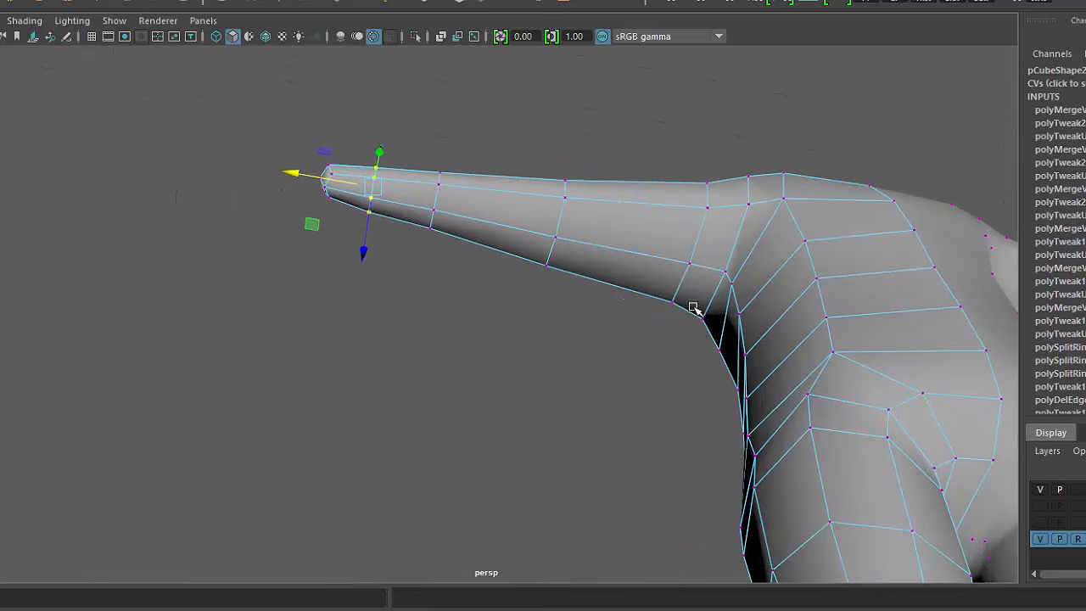
- Scale the arm's edge loop nearest the shoulder slightly narrower in depth
{"action": "middle_click_drag", "start_coordinate": [695, 293], "coordinate": [785, 321], "text": "alt"}
{"action": "left_click_drag", "start_coordinate": [786, 321], "coordinate": [793, 310], "text": "alt"}
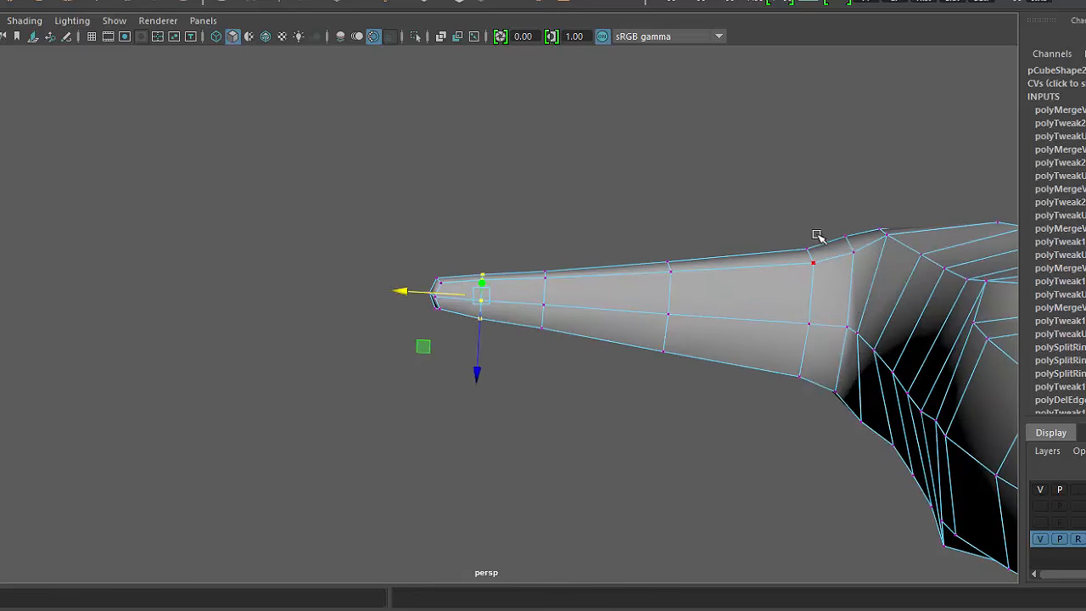
{"action": "key", "text": "F10"}
{"action": "double_click", "coordinate": [819, 289]}
{"action": "key", "text": "r"}
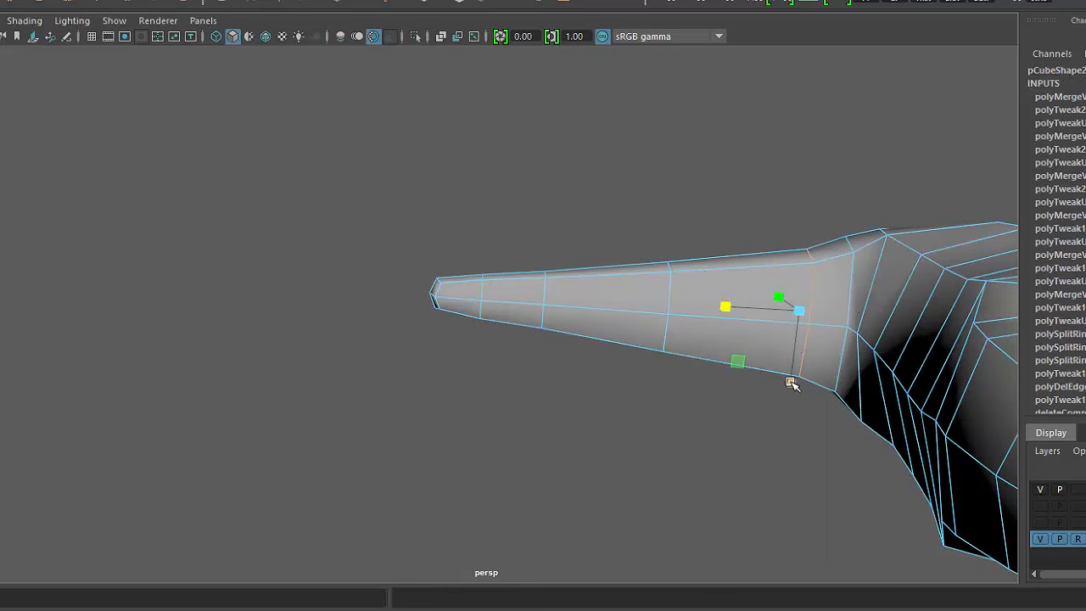
{"action": "left_click", "coordinate": [790, 383]}
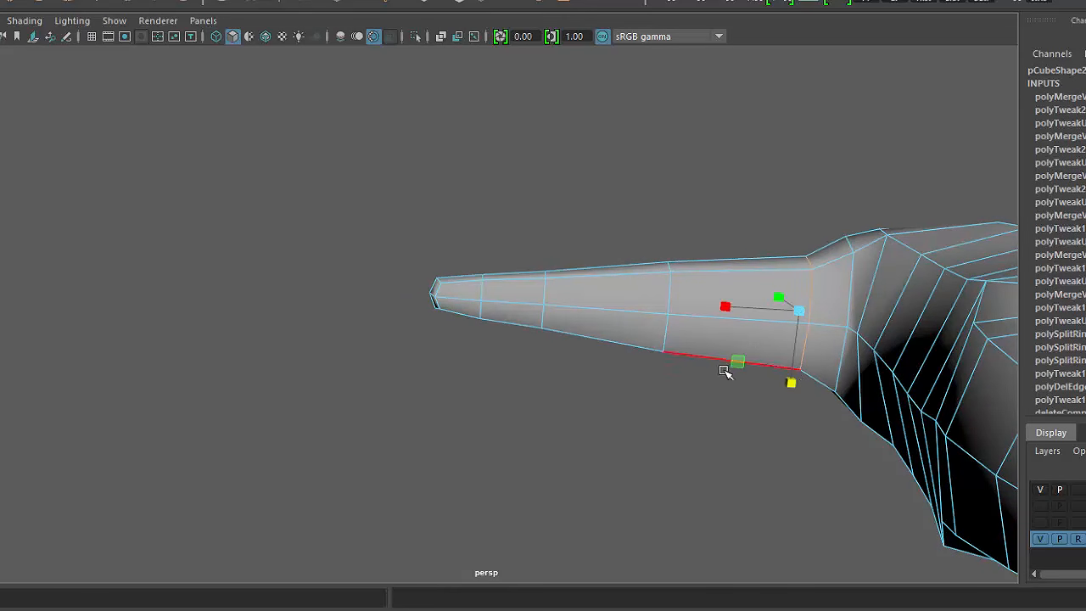
- Widen the wrist edge loop and the vertices at the arm's tip in depth to broaden the hand
{"action": "double_click", "coordinate": [545, 292]}
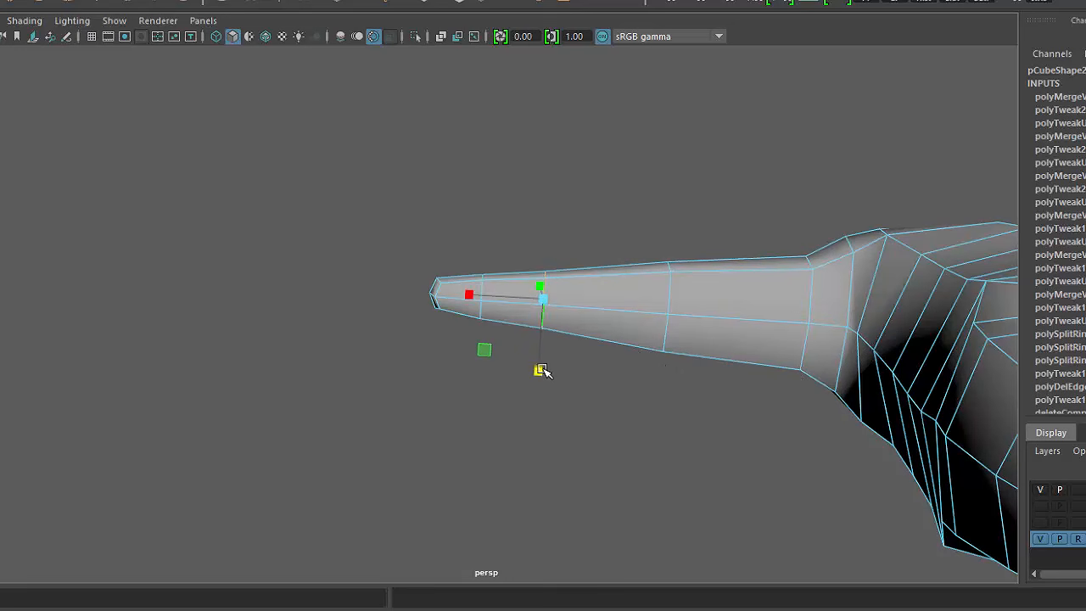
{"action": "left_click_drag", "start_coordinate": [542, 371], "coordinate": [536, 384]}
{"action": "right_click_drag", "start_coordinate": [492, 288], "coordinate": [412, 283]}
{"action": "left_click_drag", "start_coordinate": [353, 170], "coordinate": [501, 400]}
{"action": "left_click_drag", "start_coordinate": [455, 368], "coordinate": [449, 397]}
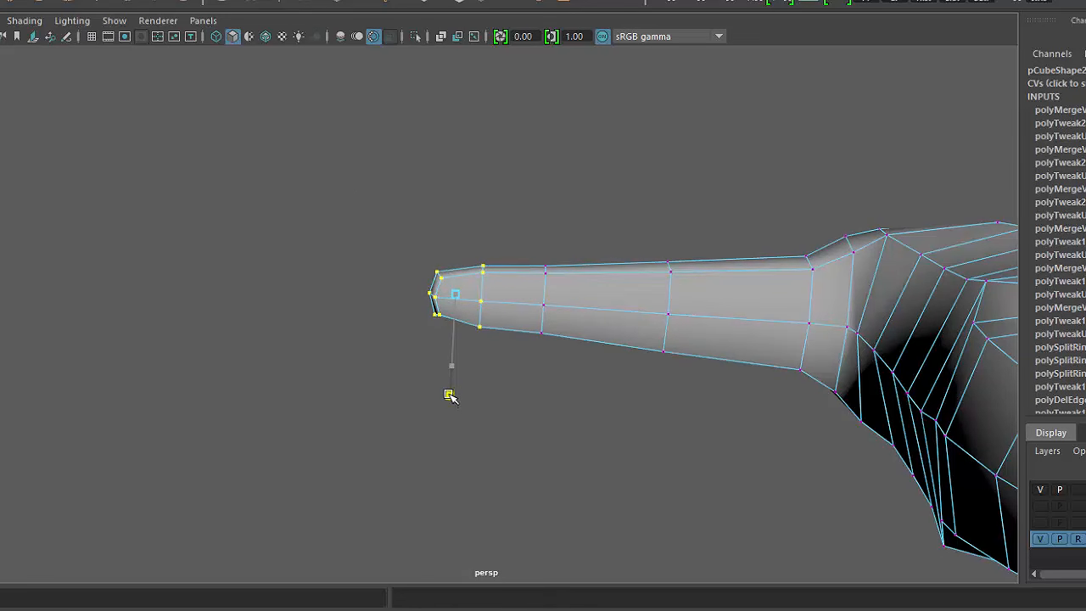
{"action": "key", "text": "w"}
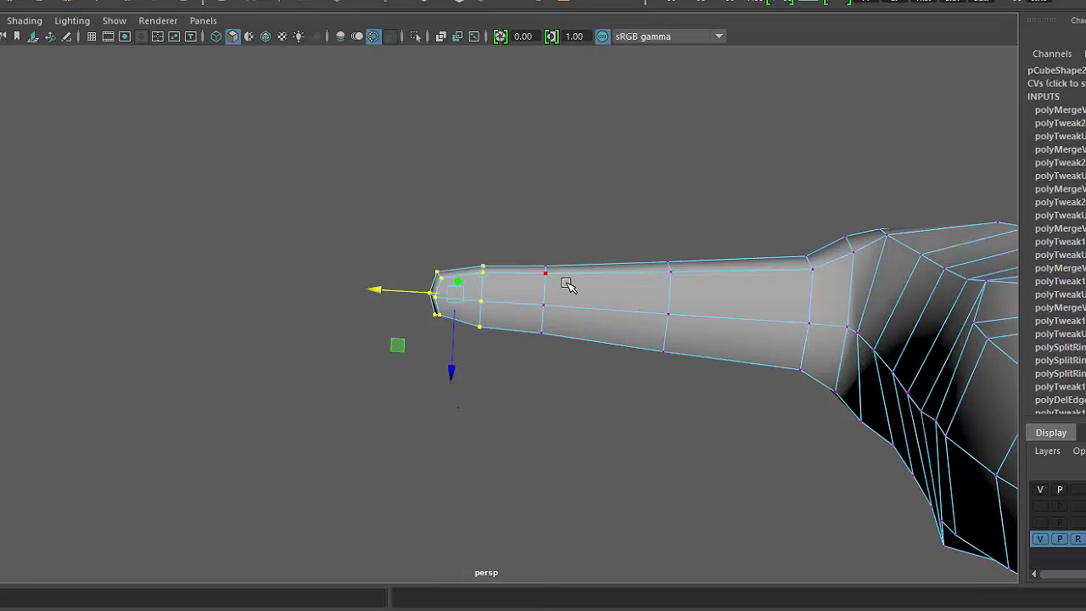
- Insert an edge loop around the forearm just behind the wrist loop
{"action": "right_click_drag", "start_coordinate": [567, 300], "coordinate": [622, 263]}
{"action": "left_click", "coordinate": [613, 300]}
{"action": "mouse_move", "coordinate": [628, 314]}
{"action": "left_mouse_down", "text": "alt"}
{"action": "mouse_move", "coordinate": [656, 344]}
{"action": "mouse_move", "coordinate": [637, 324]}
{"action": "left_mouse_up", "text": "alt"}
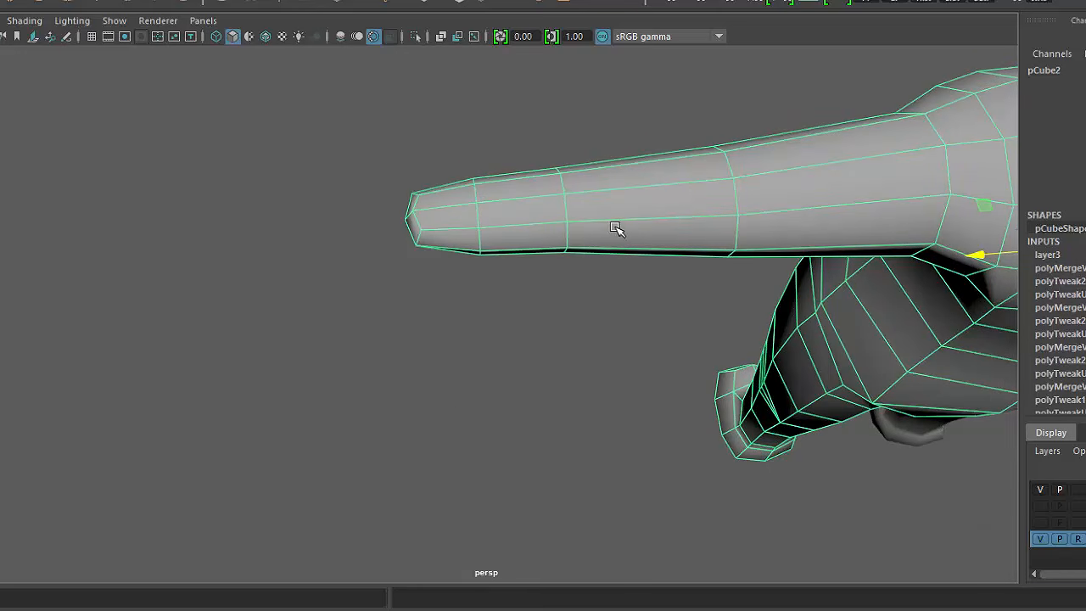
{"action": "right_click_drag", "start_coordinate": [611, 224], "coordinate": [589, 227], "text": "shift"}
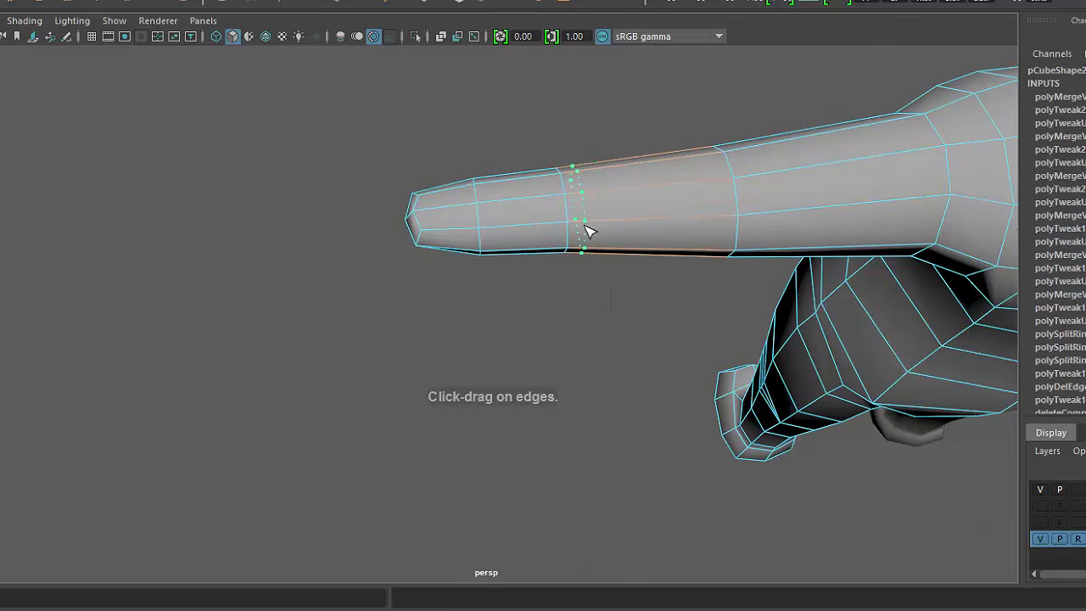
{"action": "left_click", "coordinate": [583, 227]}
- Move the edge loop nearest the hand's tip farther outward and scale it slightly narrower in depth
{"action": "left_click_drag", "start_coordinate": [630, 364], "coordinate": [528, 324], "text": "alt"}
{"action": "middle_click_drag", "start_coordinate": [528, 324], "coordinate": [596, 346], "text": "alt"}
{"action": "mouse_move", "coordinate": [596, 346]}
{"action": "left_mouse_down", "text": "alt"}
{"action": "mouse_move", "coordinate": [618, 307]}
{"action": "mouse_move", "coordinate": [622, 223]}
{"action": "mouse_move", "coordinate": [610, 325]}
{"action": "mouse_move", "coordinate": [561, 243]}
{"action": "mouse_move", "coordinate": [548, 252]}
{"action": "left_mouse_up", "text": "alt"}
{"action": "key", "text": "w"}
{"action": "double_click", "coordinate": [586, 235]}
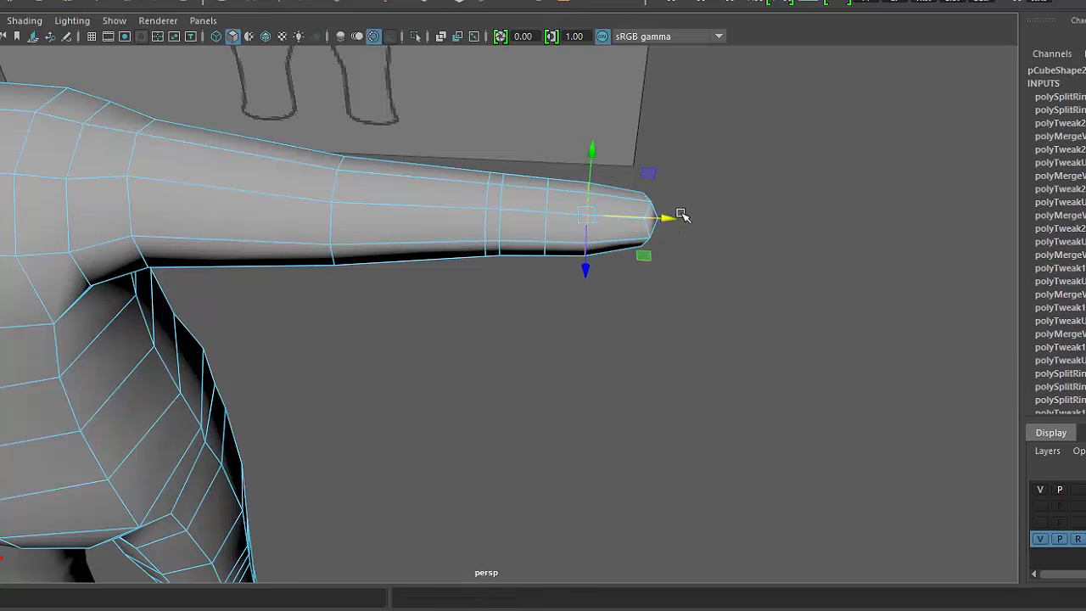
{"action": "left_click_drag", "start_coordinate": [672, 218], "coordinate": [695, 222]}
{"action": "left_click_drag", "start_coordinate": [674, 296], "coordinate": [670, 305], "text": "alt"}
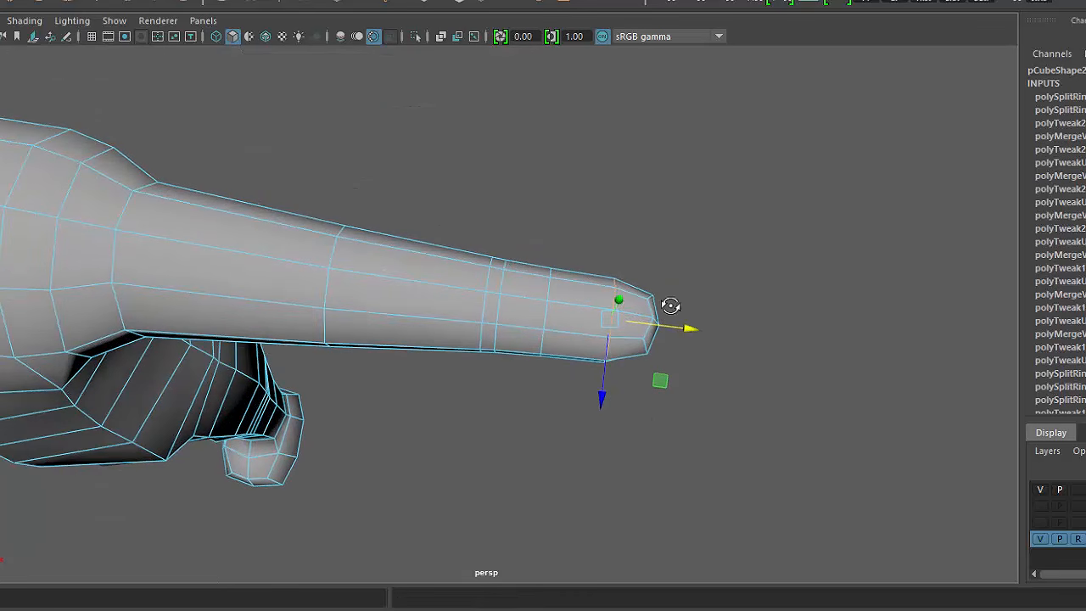
{"action": "key", "text": "r"}
{"action": "left_click_drag", "start_coordinate": [604, 392], "coordinate": [604, 385]}
- Shift the edge loop in the middle of the hand slightly toward the tip
{"action": "key", "text": "w"}
{"action": "double_click", "coordinate": [551, 338]}
{"action": "left_click_drag", "start_coordinate": [632, 318], "coordinate": [639, 320]}
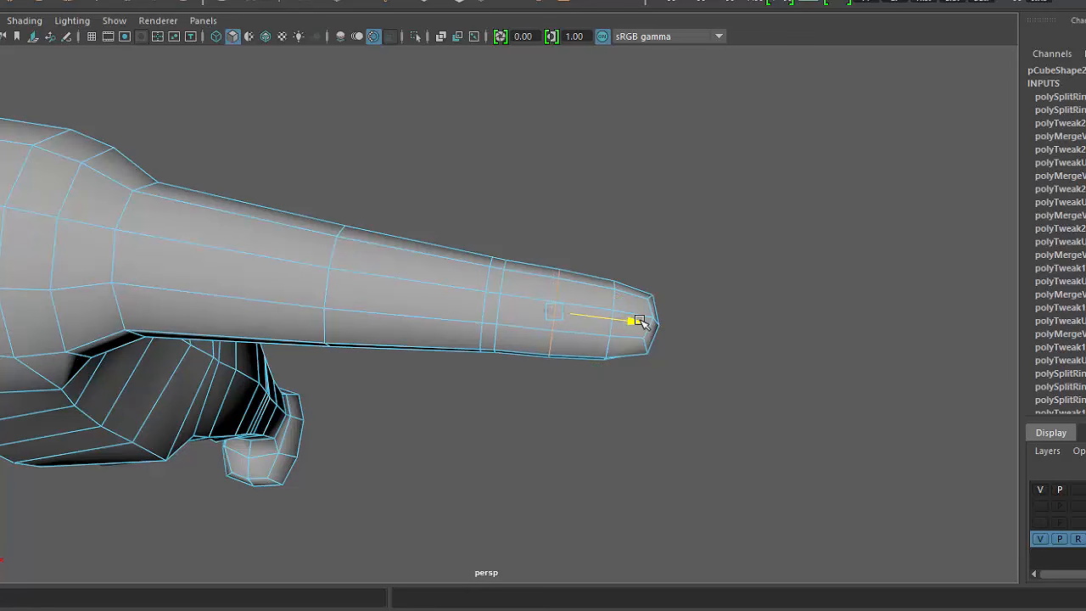
- Extrude the two faces on the front side of the hand just past the wrist and scale them smaller
{"action": "left_click_drag", "start_coordinate": [604, 373], "coordinate": [602, 322], "text": "alt"}
{"action": "right_click_drag", "start_coordinate": [528, 157], "coordinate": [534, 204]}
{"action": "left_click", "coordinate": [533, 205]}
{"action": "left_click_drag", "start_coordinate": [576, 255], "coordinate": [577, 284], "text": "alt"}
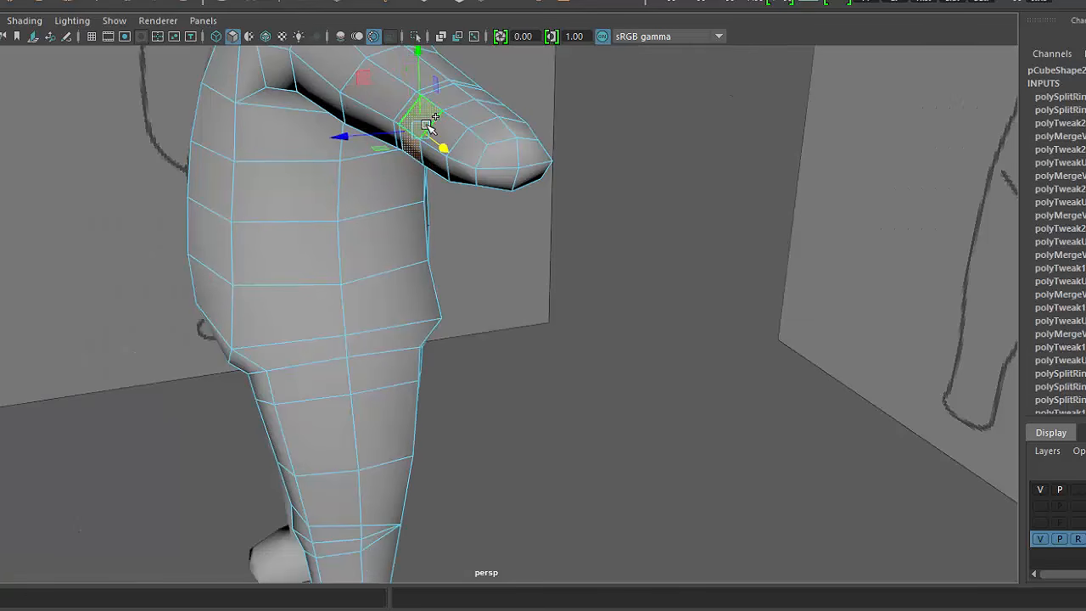
{"action": "left_click_drag", "start_coordinate": [455, 235], "coordinate": [584, 324], "text": "alt"}
{"action": "right_click_drag", "start_coordinate": [618, 303], "coordinate": [605, 337], "text": "shift"}
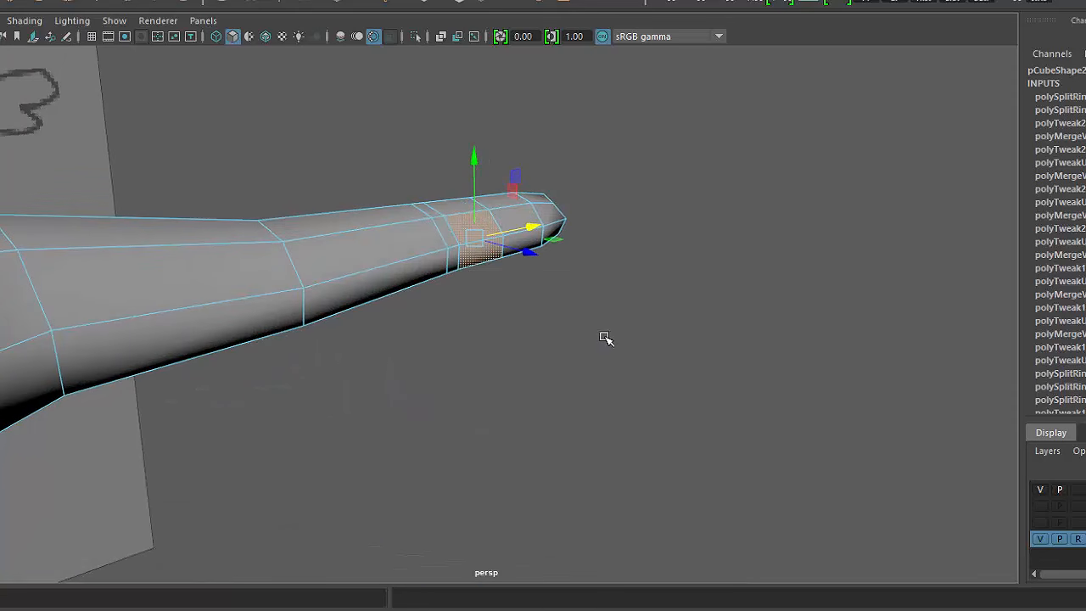
{"action": "key", "text": "ctrl+e"}
{"action": "left_click_drag", "start_coordinate": [605, 337], "coordinate": [527, 253], "text": "alt"}
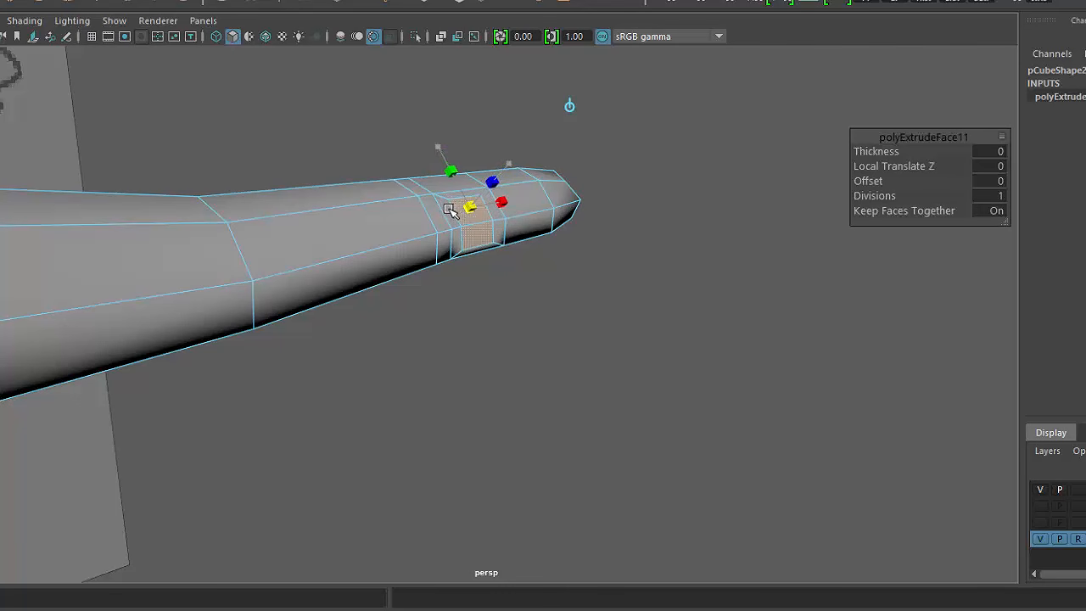
- Pull the extruded thumb-base faces out from the hand and widen them along the arm's length
{"action": "left_click_drag", "start_coordinate": [454, 233], "coordinate": [587, 238], "text": "alt"}
{"action": "key", "text": "r"}
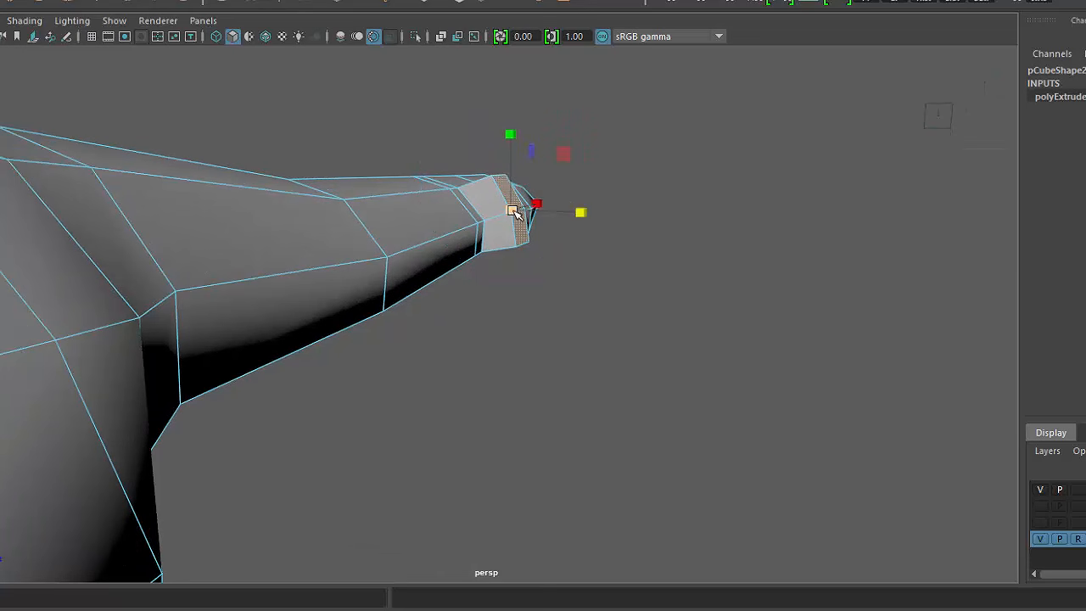
{"action": "left_click_drag", "start_coordinate": [605, 290], "coordinate": [502, 311], "text": "alt"}
{"action": "key", "text": "r"}
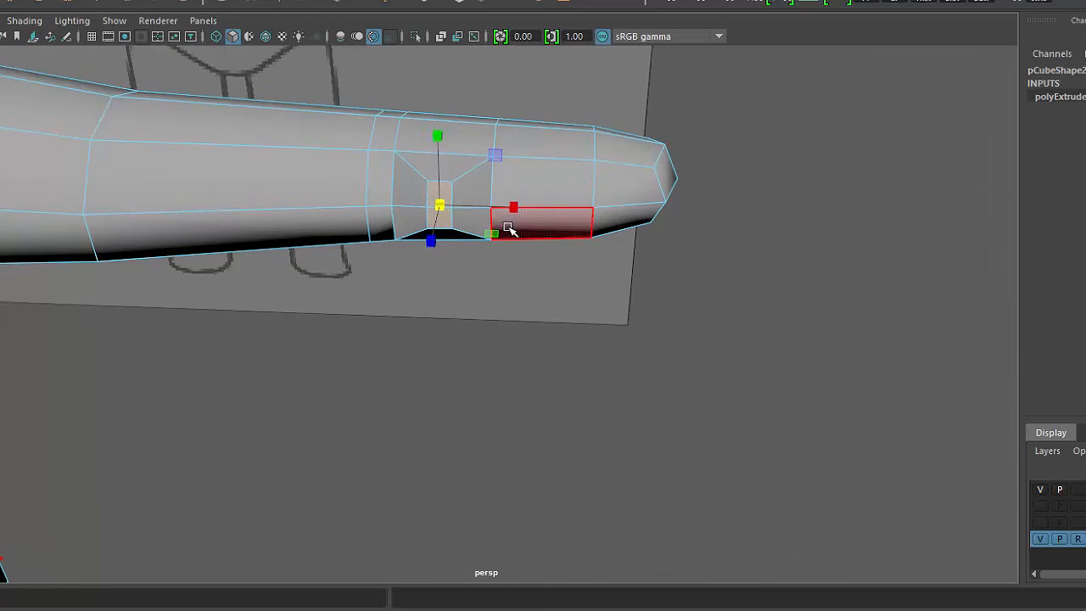
{"action": "left_click_drag", "start_coordinate": [515, 206], "coordinate": [592, 211]}
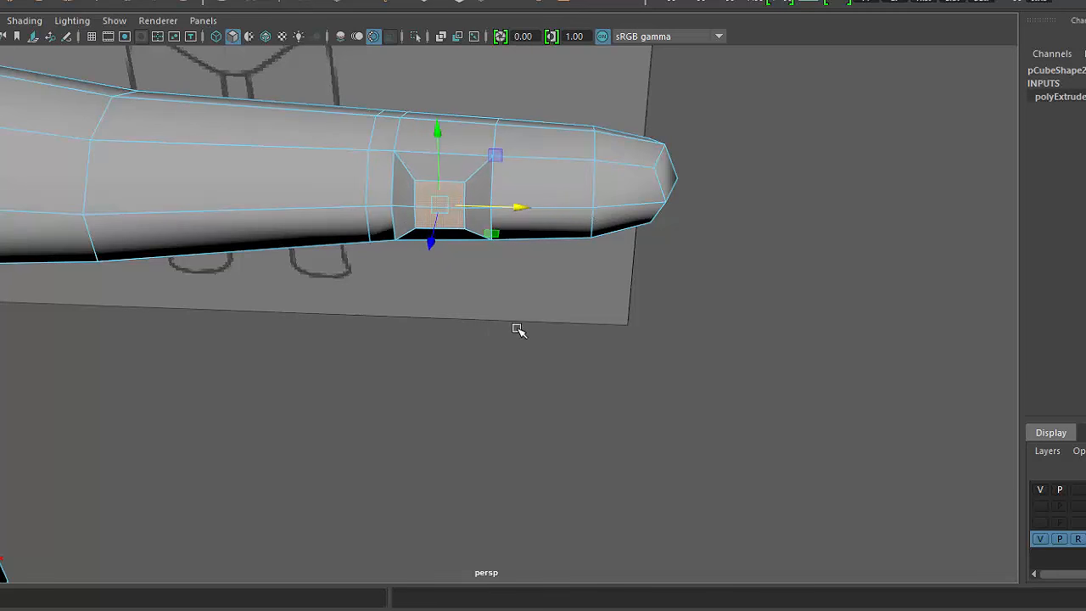
- Shift the thumb-base faces toward the hand's tip and flatten them in depth
{"action": "left_click_drag", "start_coordinate": [516, 330], "coordinate": [523, 351], "text": "alt"}
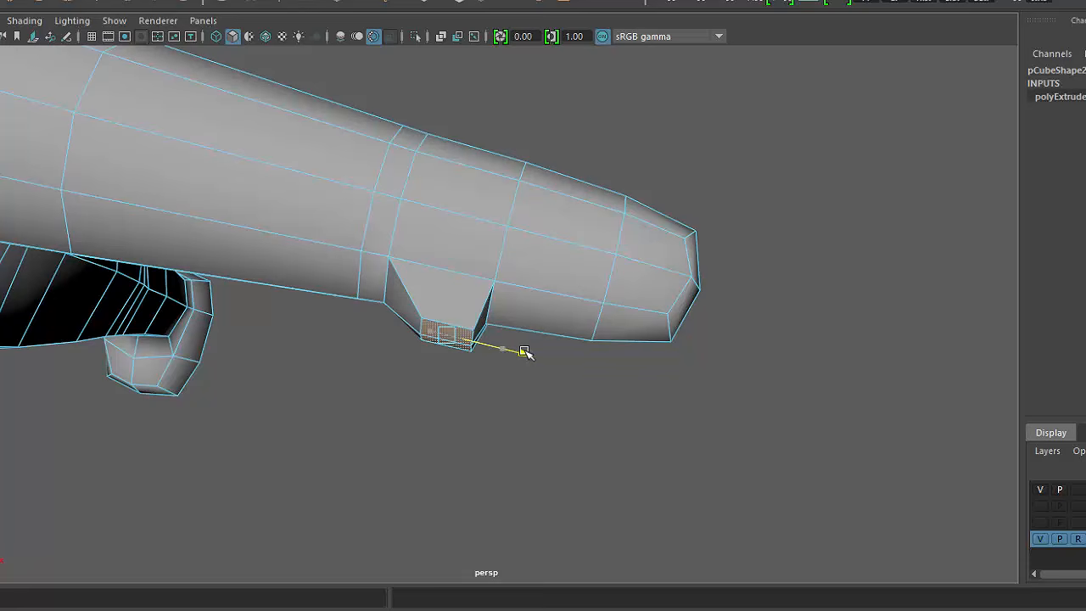
{"action": "left_click_drag", "start_coordinate": [456, 371], "coordinate": [483, 417], "text": "alt"}
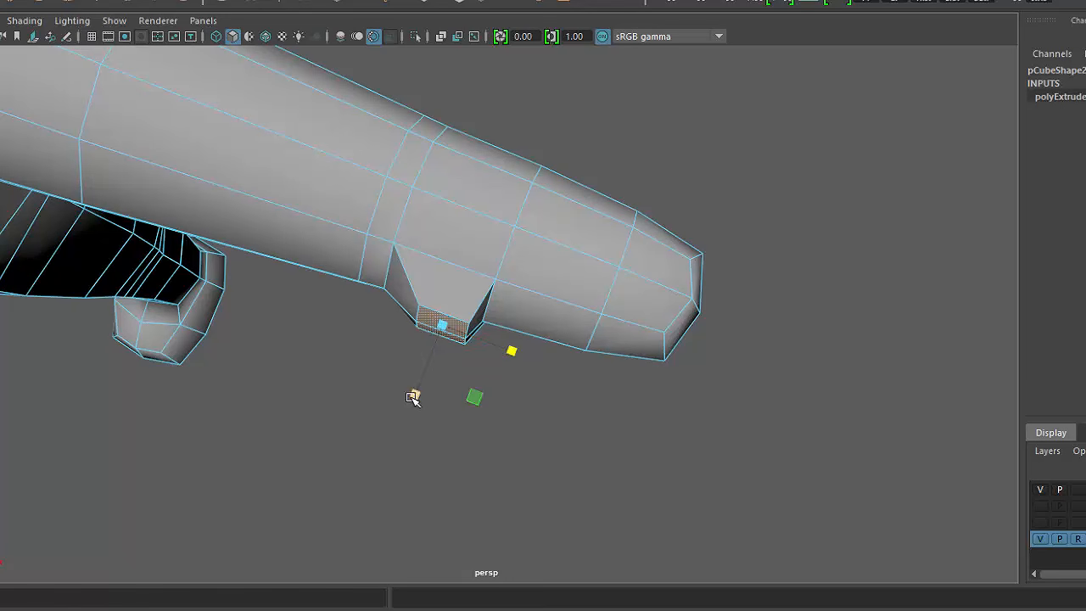
{"action": "left_click_drag", "start_coordinate": [412, 396], "coordinate": [465, 331]}
{"action": "mouse_move", "coordinate": [473, 429]}
{"action": "left_mouse_down", "text": "alt"}
{"action": "mouse_move", "coordinate": [439, 415]}
{"action": "mouse_move", "coordinate": [446, 399]}
{"action": "mouse_move", "coordinate": [456, 420]}
{"action": "mouse_move", "coordinate": [460, 399]}
{"action": "left_mouse_up", "text": "alt"}
- Rotate the thumb-base faces to set the thumb's angle and adjust their height on the hand
{"action": "key", "text": "e"}
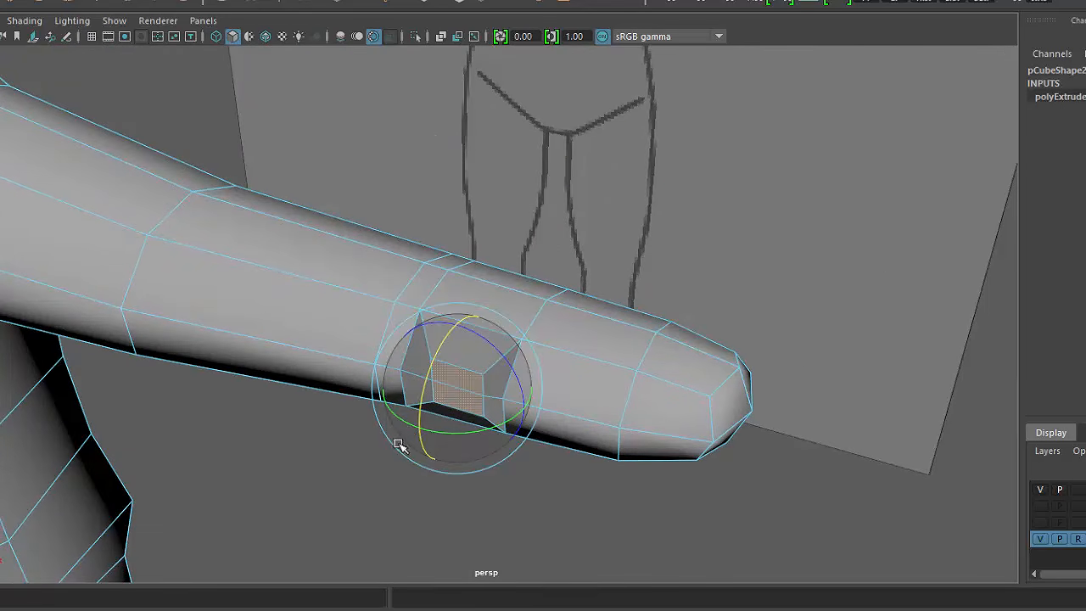
{"action": "left_click_drag", "start_coordinate": [395, 443], "coordinate": [350, 286], "text": "alt"}
{"action": "mouse_move", "coordinate": [366, 340]}
{"action": "left_mouse_down"}
{"action": "mouse_move", "coordinate": [385, 343]}
{"action": "mouse_move", "coordinate": [419, 417]}
{"action": "mouse_move", "coordinate": [480, 477]}
{"action": "mouse_move", "coordinate": [517, 424]}
{"action": "mouse_move", "coordinate": [520, 466]}
{"action": "mouse_move", "coordinate": [521, 381]}
{"action": "mouse_move", "coordinate": [495, 305]}
{"action": "mouse_move", "coordinate": [509, 379]}
{"action": "mouse_move", "coordinate": [556, 403]}
{"action": "mouse_move", "coordinate": [582, 371]}
{"action": "mouse_move", "coordinate": [585, 329]}
{"action": "mouse_move", "coordinate": [612, 325]}
{"action": "left_mouse_up"}
{"action": "key", "text": "w"}
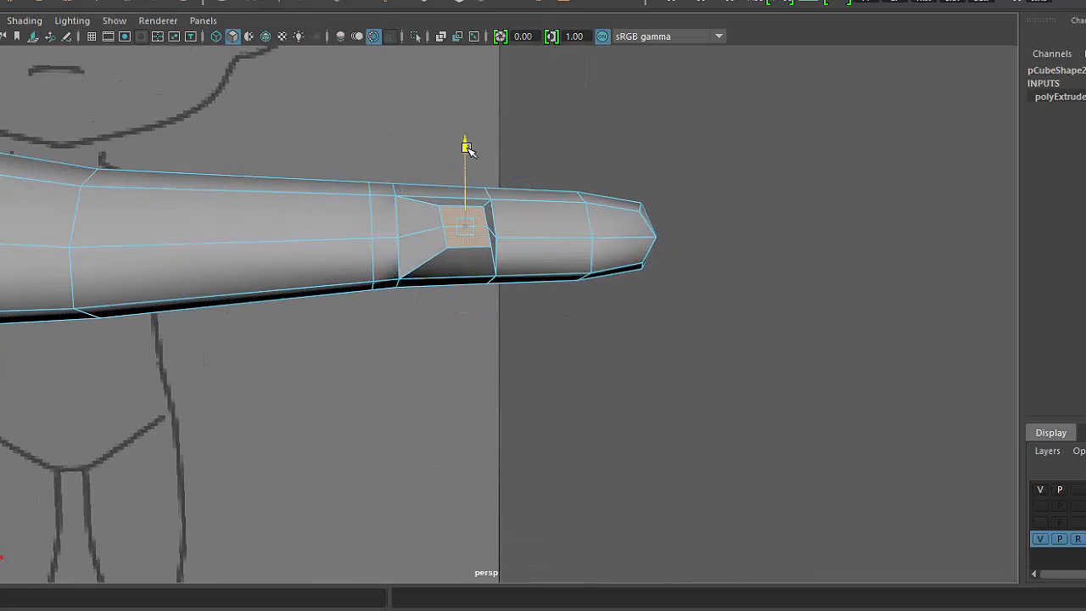
{"action": "key", "text": "e"}
{"action": "mouse_move", "coordinate": [531, 322]}
{"action": "left_mouse_down", "text": "alt"}
{"action": "mouse_move", "coordinate": [487, 376]}
{"action": "mouse_move", "coordinate": [494, 160]}
{"action": "mouse_move", "coordinate": [576, 311]}
{"action": "mouse_move", "coordinate": [654, 268]}
{"action": "left_mouse_up", "text": "alt"}
{"action": "key", "text": "w"}
- Extrude the thumb-base faces outward at an angle into a thumb and scale the end faces smaller
{"action": "right_click_drag", "start_coordinate": [654, 268], "coordinate": [657, 298], "text": "shift"}
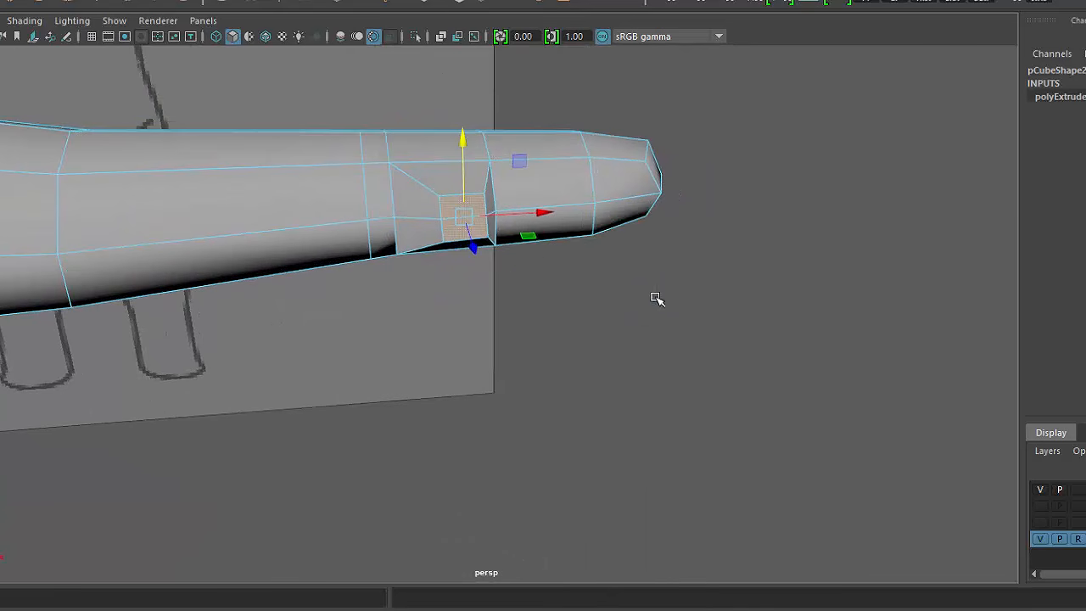
{"action": "left_click_drag", "start_coordinate": [657, 298], "coordinate": [604, 336], "text": "alt"}
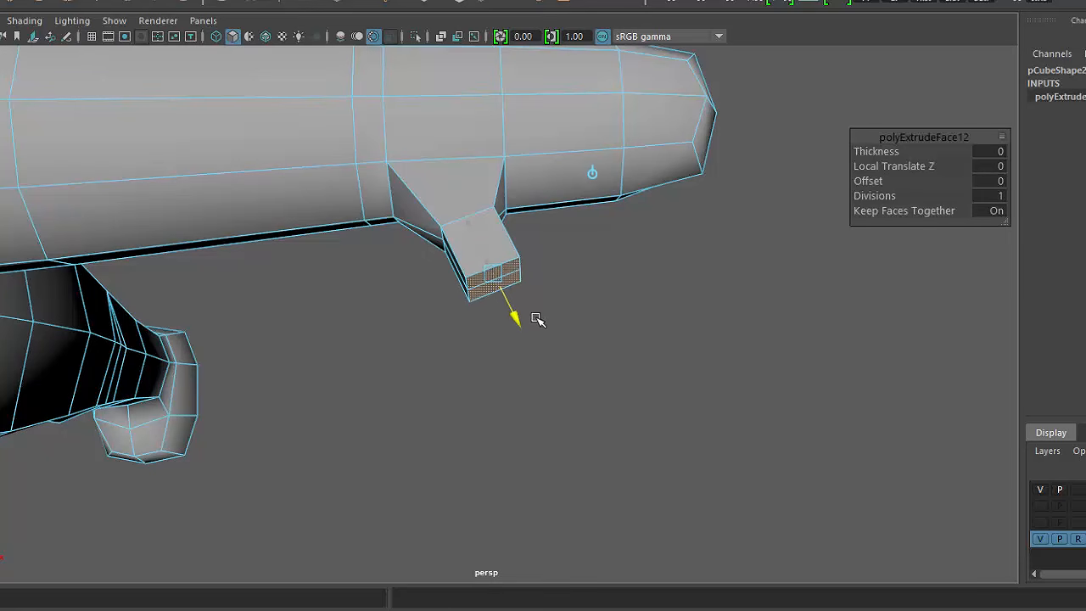
{"action": "left_click_drag", "start_coordinate": [551, 325], "coordinate": [556, 334]}
{"action": "left_click_drag", "start_coordinate": [615, 381], "coordinate": [515, 376], "text": "alt"}
{"action": "key", "text": "w"}
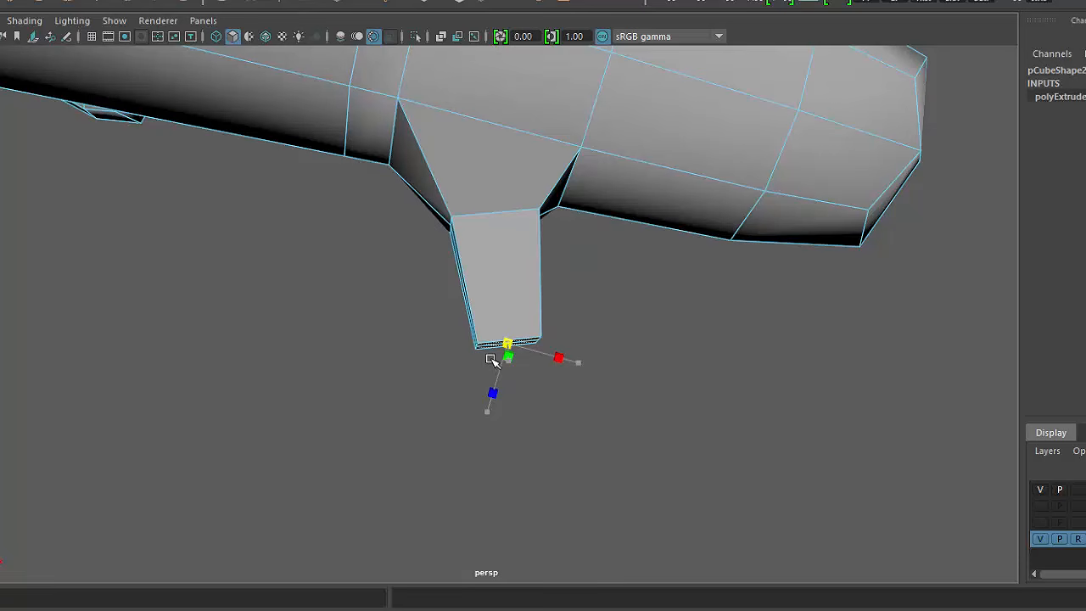
- Lower the thumb's end faces so the thumb slopes downward
{"action": "mouse_move", "coordinate": [549, 405]}
{"action": "left_mouse_down", "text": "alt"}
{"action": "mouse_move", "coordinate": [538, 313]}
{"action": "mouse_move", "coordinate": [514, 344]}
{"action": "mouse_move", "coordinate": [567, 424]}
{"action": "mouse_move", "coordinate": [574, 291]}
{"action": "mouse_move", "coordinate": [569, 328]}
{"action": "mouse_move", "coordinate": [509, 315]}
{"action": "mouse_move", "coordinate": [509, 354]}
{"action": "mouse_move", "coordinate": [393, 317]}
{"action": "mouse_move", "coordinate": [512, 405]}
{"action": "mouse_move", "coordinate": [548, 390]}
{"action": "mouse_move", "coordinate": [501, 395]}
{"action": "left_mouse_up", "text": "alt"}
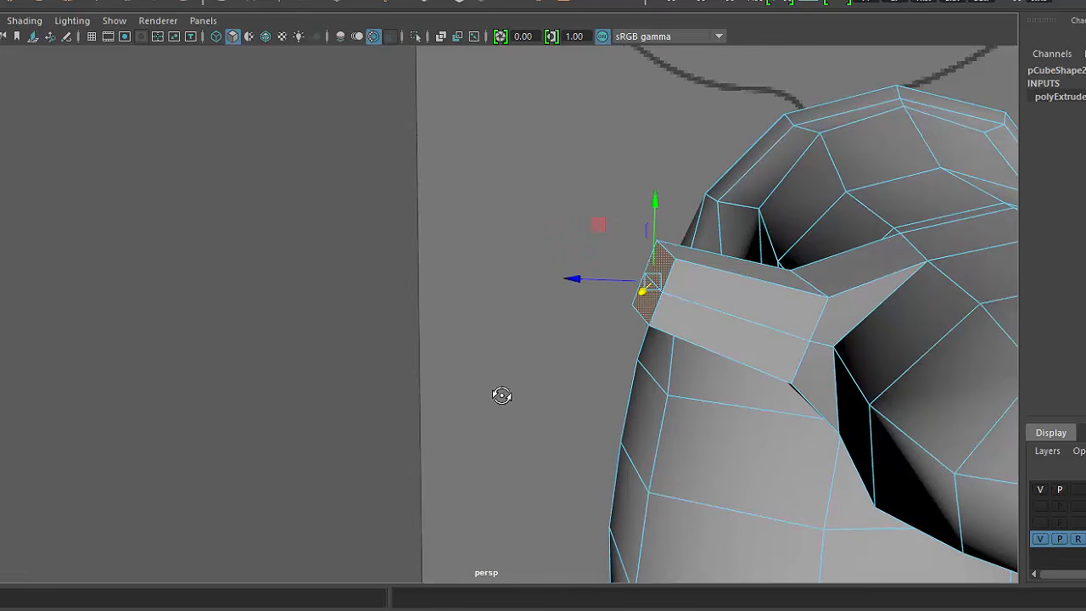
{"action": "left_click_drag", "start_coordinate": [652, 208], "coordinate": [648, 281]}
{"action": "left_click_drag", "start_coordinate": [660, 333], "coordinate": [712, 316], "text": "alt"}
{"action": "middle_click_drag", "start_coordinate": [533, 342], "coordinate": [584, 317], "text": "alt"}
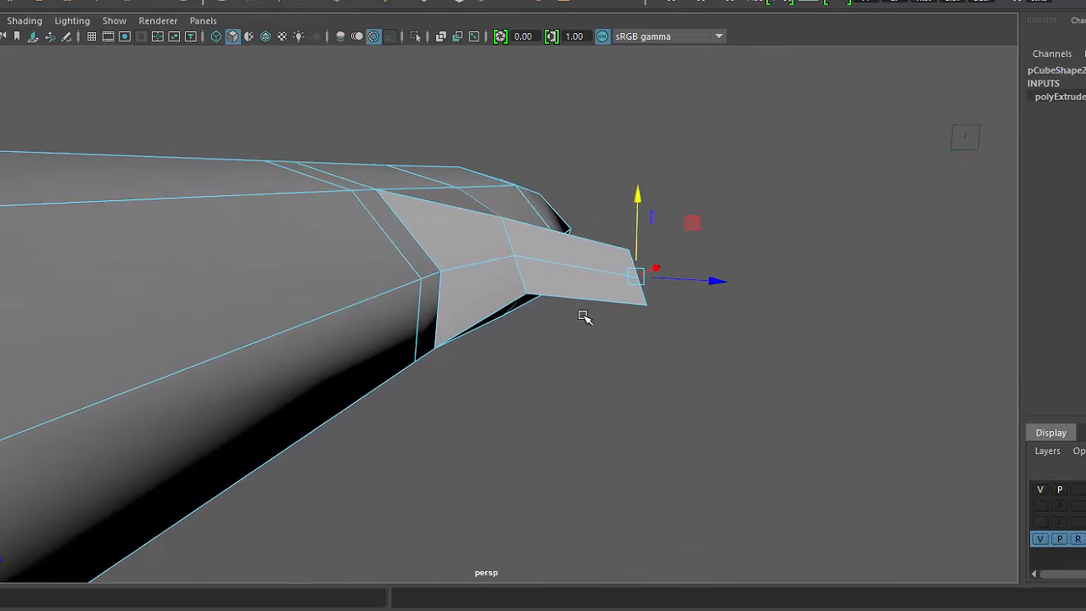
- Pull the middle edge of the thumb's end outward in depth to round the tip
{"action": "right_click_drag", "start_coordinate": [616, 280], "coordinate": [615, 325]}
{"action": "left_click_drag", "start_coordinate": [726, 331], "coordinate": [694, 310], "text": "alt"}
{"action": "left_click_drag", "start_coordinate": [670, 318], "coordinate": [381, 339], "text": "alt"}
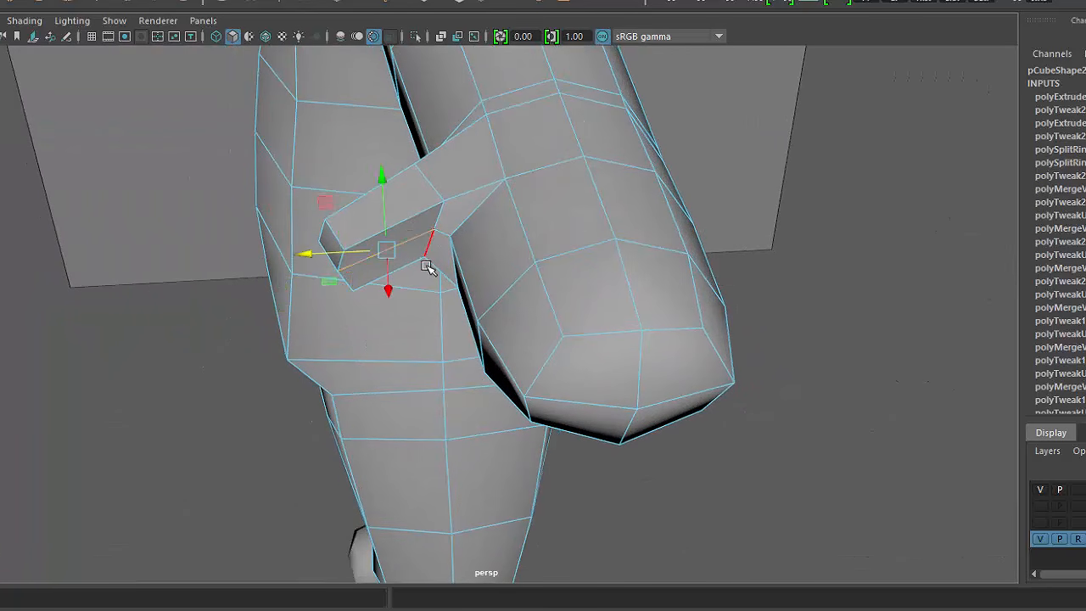
{"action": "left_click_drag", "start_coordinate": [429, 267], "coordinate": [433, 373], "text": "alt"}
- Reposition individual corner vertices at the thumb's tip to refine its shape
{"action": "right_click_drag", "start_coordinate": [383, 302], "coordinate": [301, 260]}
{"action": "left_click", "coordinate": [373, 339]}
{"action": "left_click_drag", "start_coordinate": [365, 370], "coordinate": [325, 374], "text": "alt"}
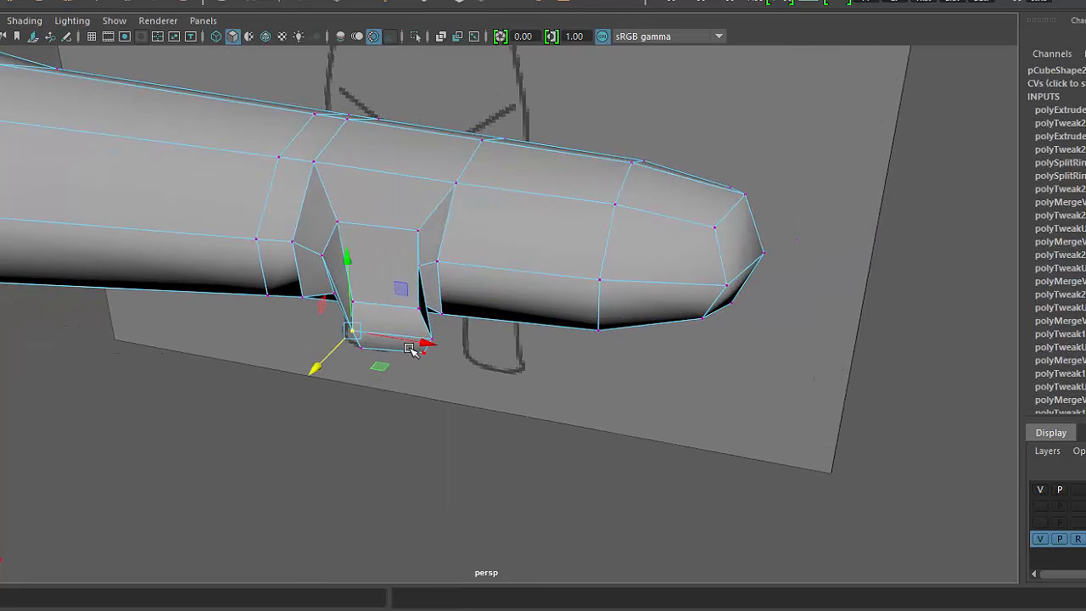
{"action": "left_click", "coordinate": [419, 348]}
{"action": "key", "text": "ctrl+z"}
{"action": "left_click_drag", "start_coordinate": [427, 344], "coordinate": [386, 370]}
- Adjust the vertices in the crease between the thumb and the hand along the arm's length
{"action": "left_click", "coordinate": [411, 275]}
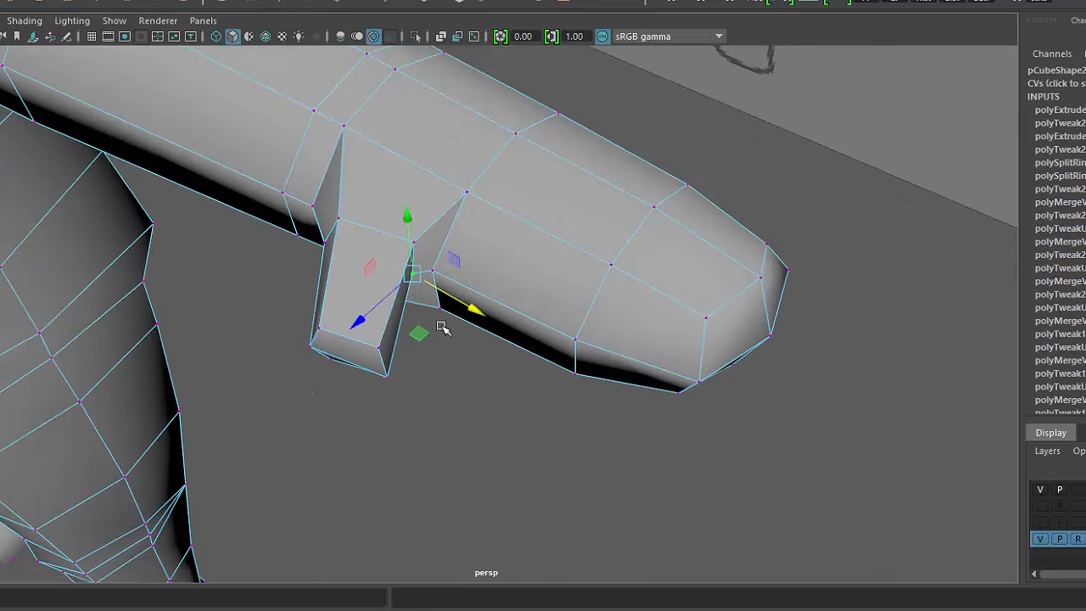
{"action": "left_click_drag", "start_coordinate": [441, 325], "coordinate": [419, 338], "text": "alt"}
{"action": "left_click", "coordinate": [433, 264]}
{"action": "left_click_drag", "start_coordinate": [462, 378], "coordinate": [547, 204], "text": "alt"}
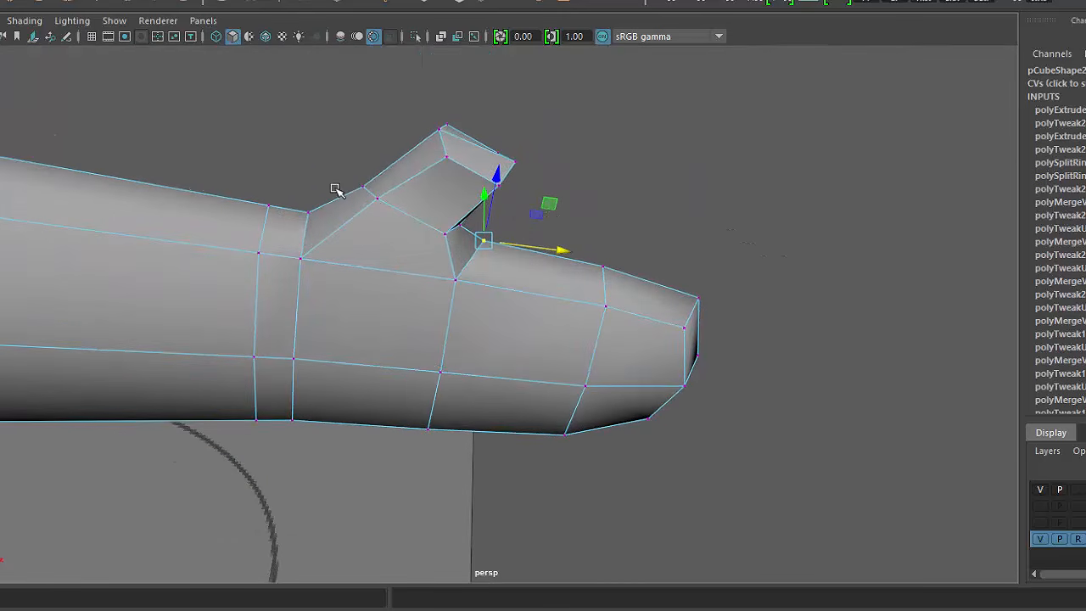
- Move the thumb-side vertices of the two wrist loops back along the arm toward the elbow
{"action": "left_click_drag", "start_coordinate": [362, 263], "coordinate": [417, 215], "text": "alt"}
{"action": "left_click", "coordinate": [312, 240]}
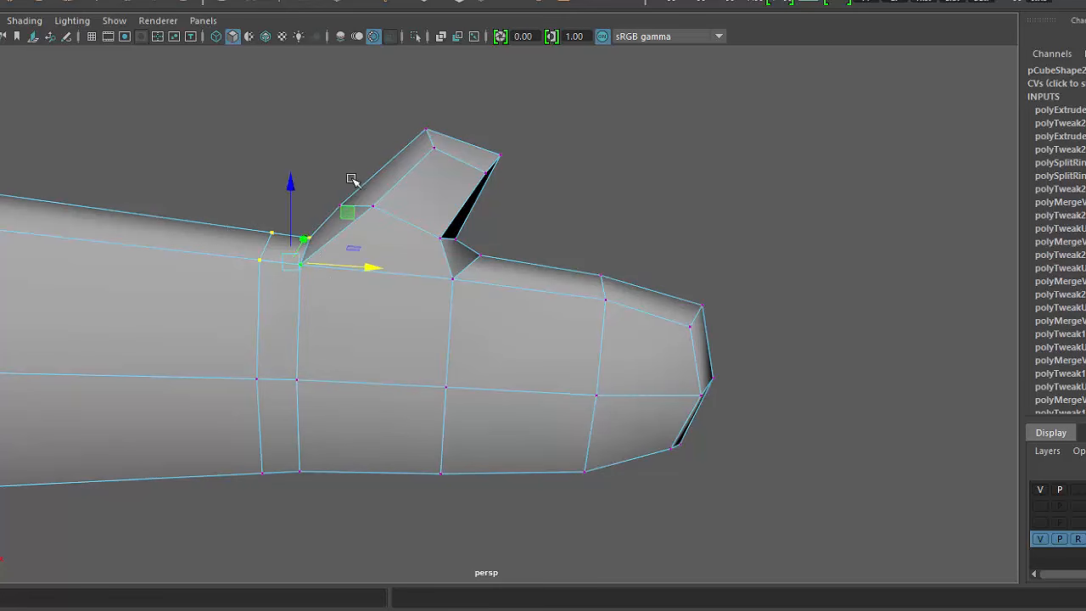
{"action": "mouse_move", "coordinate": [352, 179]}
{"action": "left_mouse_down", "text": "alt"}
{"action": "mouse_move", "coordinate": [359, 322]}
{"action": "mouse_move", "coordinate": [368, 164]}
{"action": "left_mouse_up", "text": "alt"}
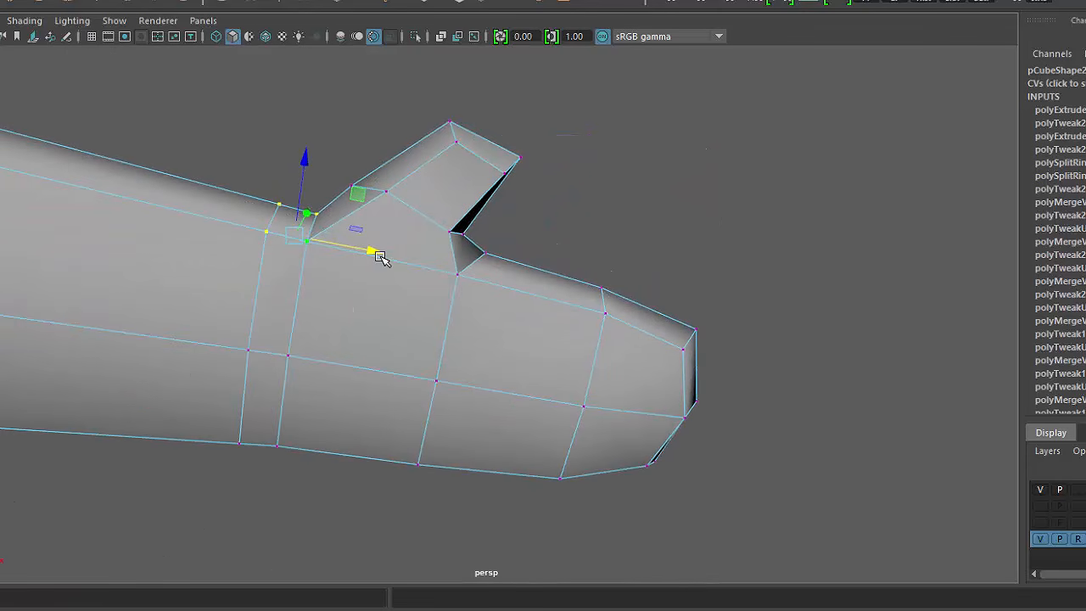
{"action": "left_click_drag", "start_coordinate": [379, 257], "coordinate": [500, 373]}
{"action": "middle_click_drag", "start_coordinate": [500, 371], "coordinate": [477, 277], "text": "alt"}
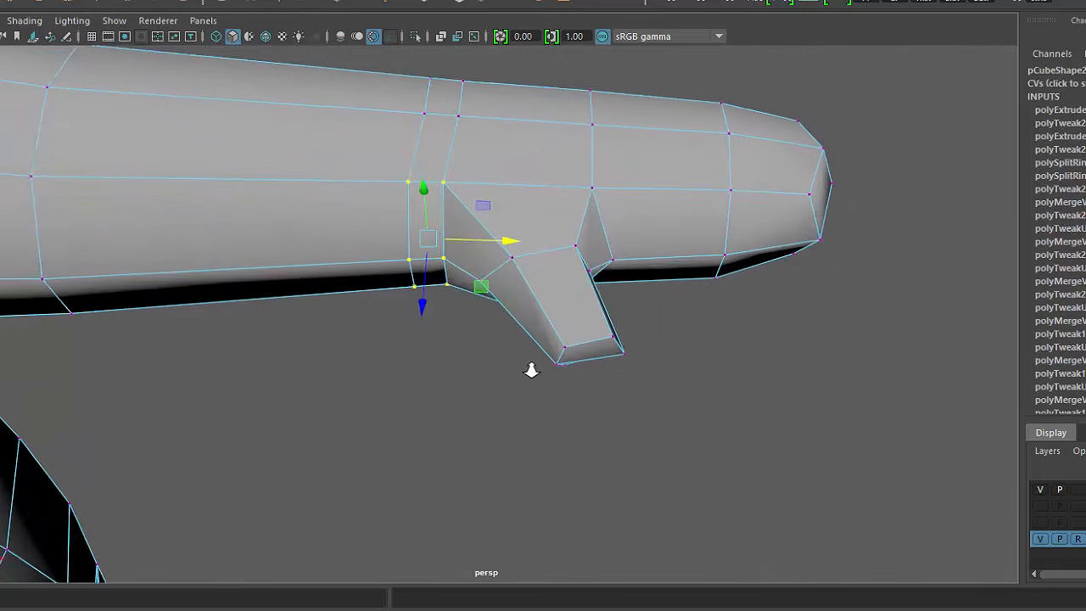
- Rotate the upper edge of the thumb's tip and move it back toward the hand
{"action": "right_click_drag", "start_coordinate": [531, 368], "coordinate": [863, 494], "text": "alt"}
{"action": "middle_click_drag", "start_coordinate": [863, 494], "coordinate": [541, 375], "text": "alt"}
{"action": "scroll", "coordinate": [540, 376], "scroll_direction": "down", "scroll_amount": 3}
{"action": "right_click_drag", "start_coordinate": [507, 303], "coordinate": [505, 257]}
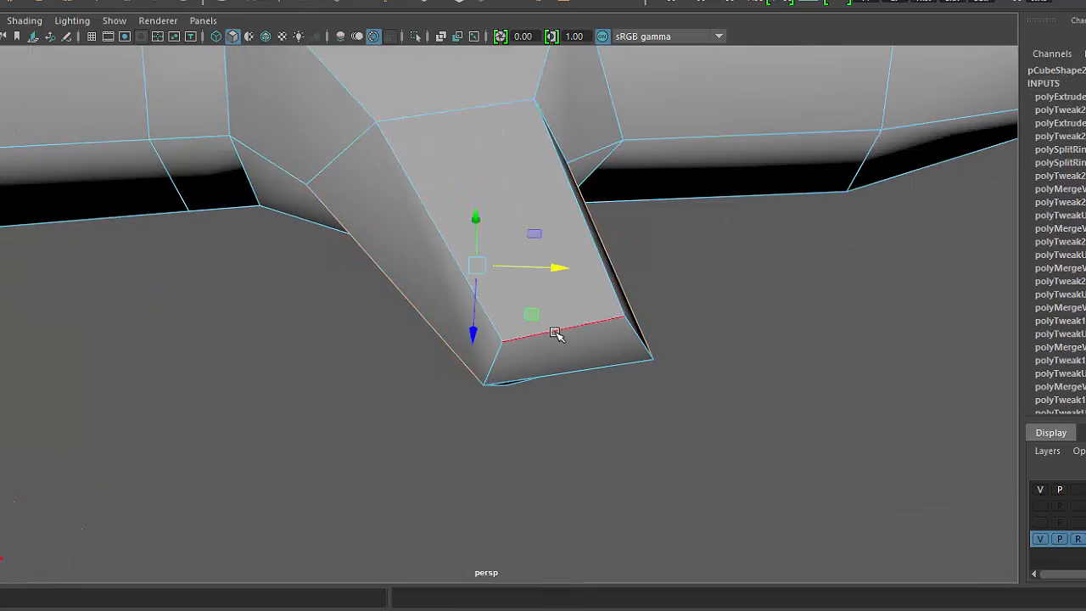
{"action": "left_click", "coordinate": [558, 332]}
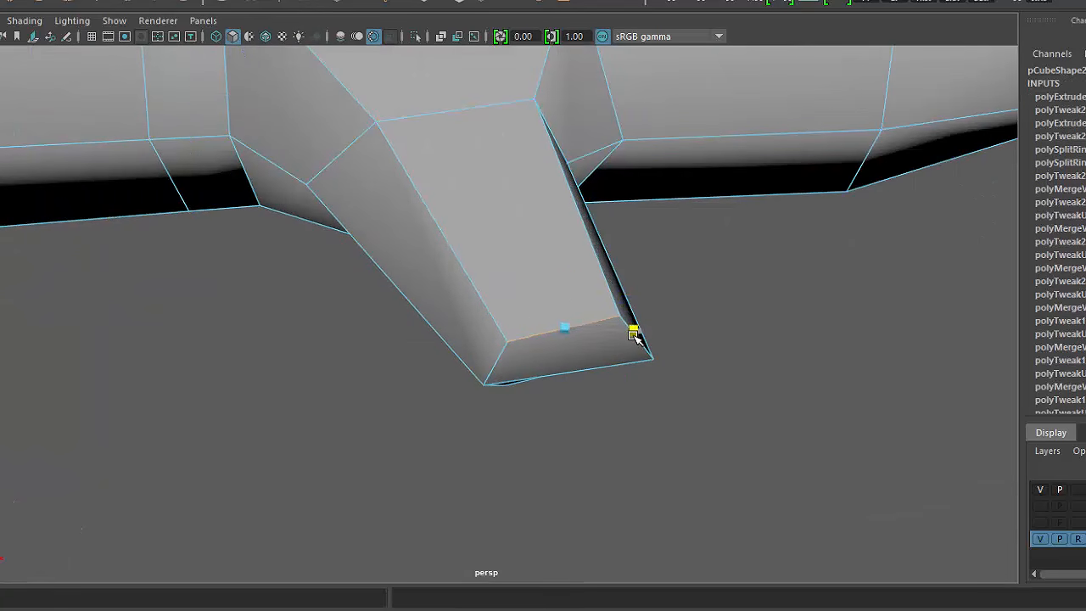
{"action": "key", "text": "e"}
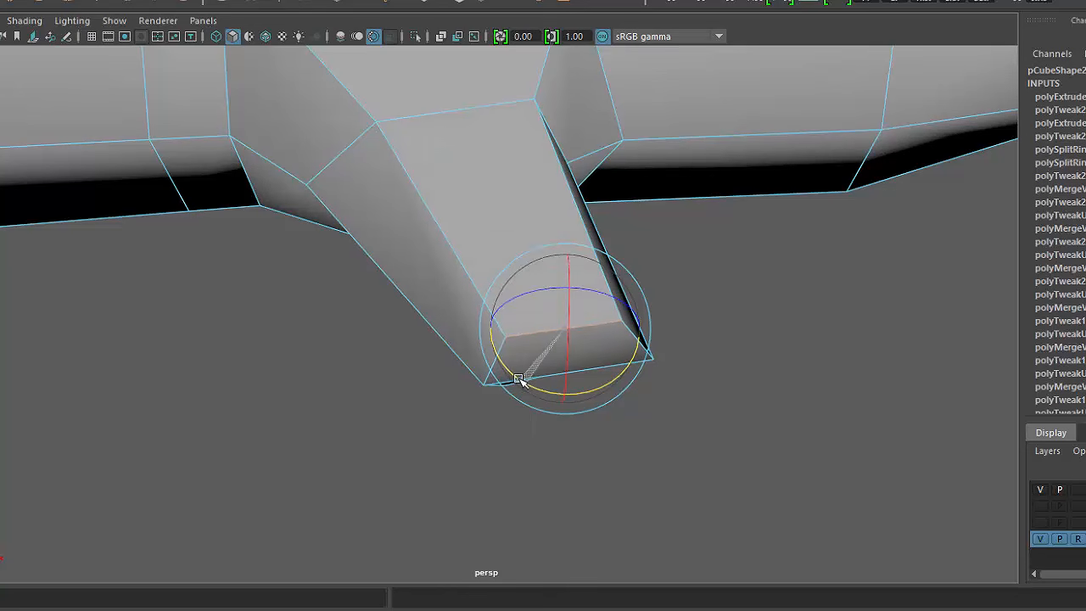
{"action": "key", "text": "w"}
{"action": "left_click_drag", "start_coordinate": [637, 419], "coordinate": [609, 454], "text": "alt"}
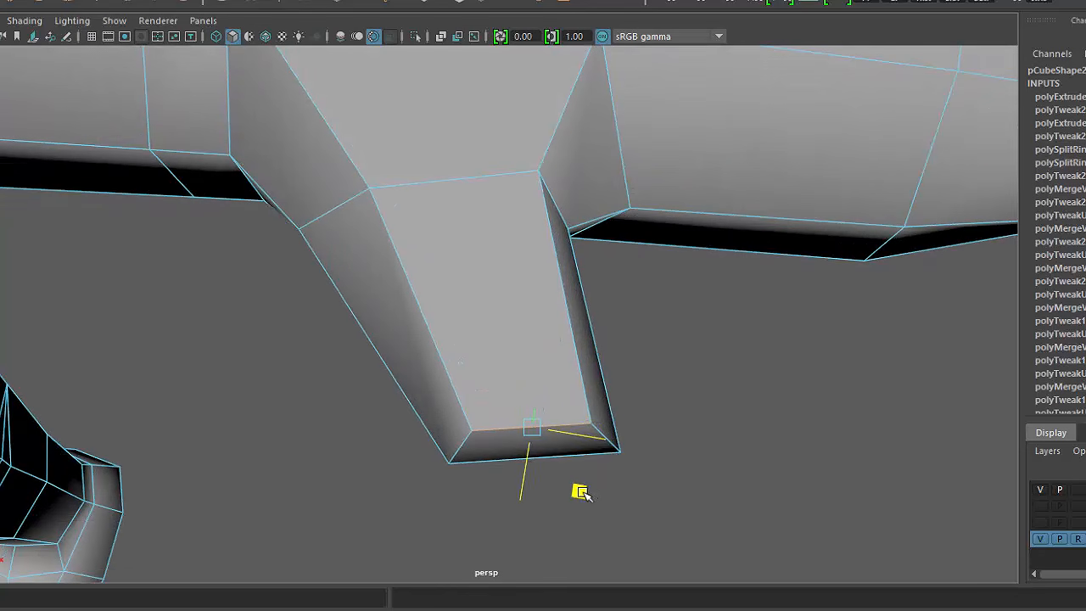
{"action": "middle_click_drag", "start_coordinate": [580, 492], "coordinate": [572, 464]}
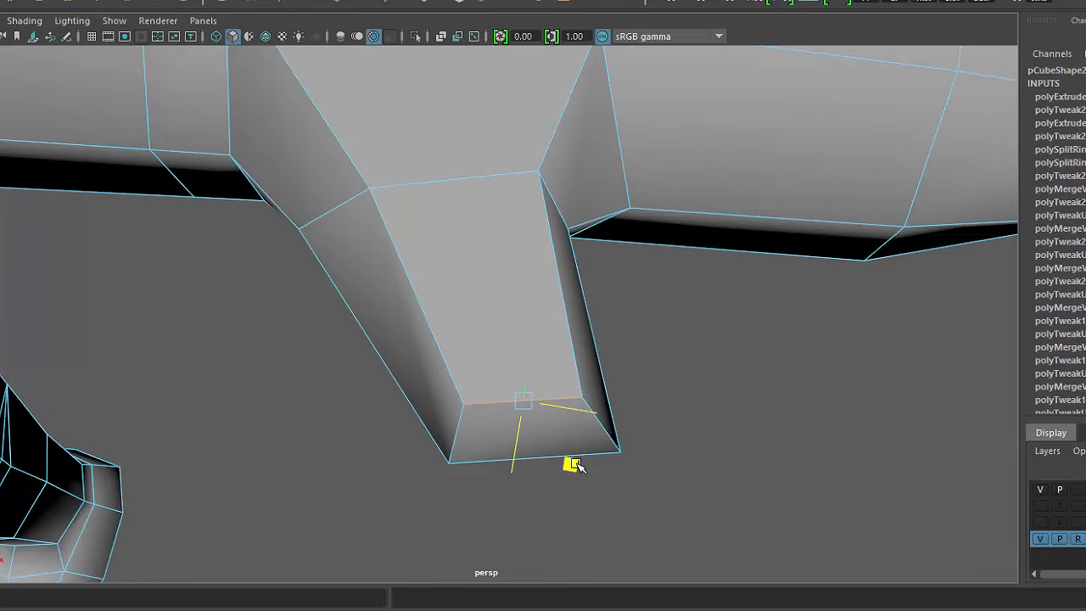
- Rotate and reposition the underside edge of the thumb's tip to even out the taper
{"action": "left_click_drag", "start_coordinate": [597, 442], "coordinate": [605, 264], "text": "alt"}
{"action": "middle_click_drag", "start_coordinate": [604, 264], "coordinate": [596, 237], "text": "alt"}
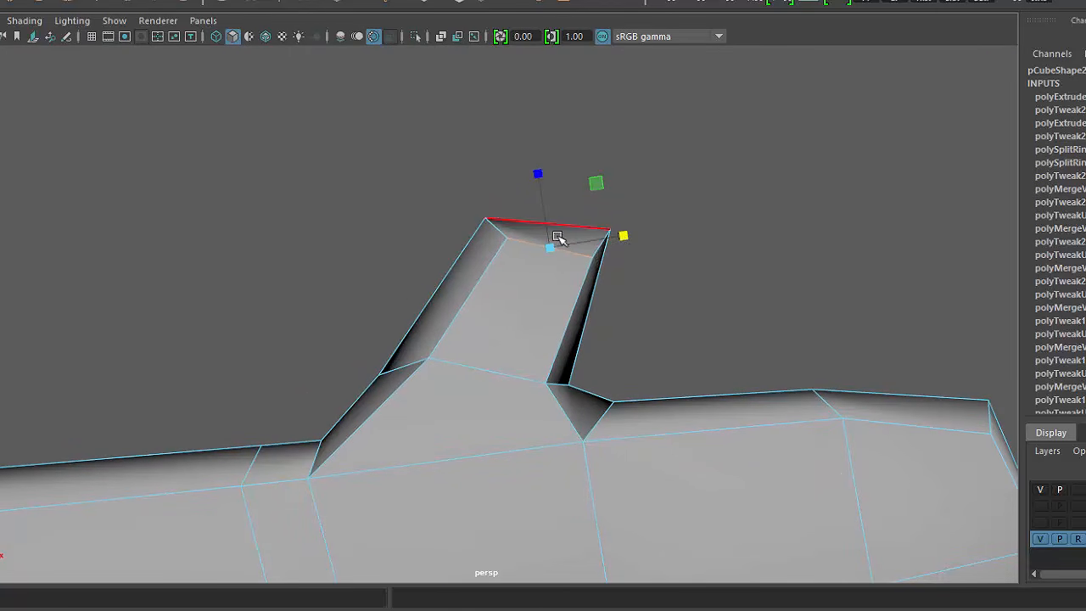
{"action": "key", "text": "e"}
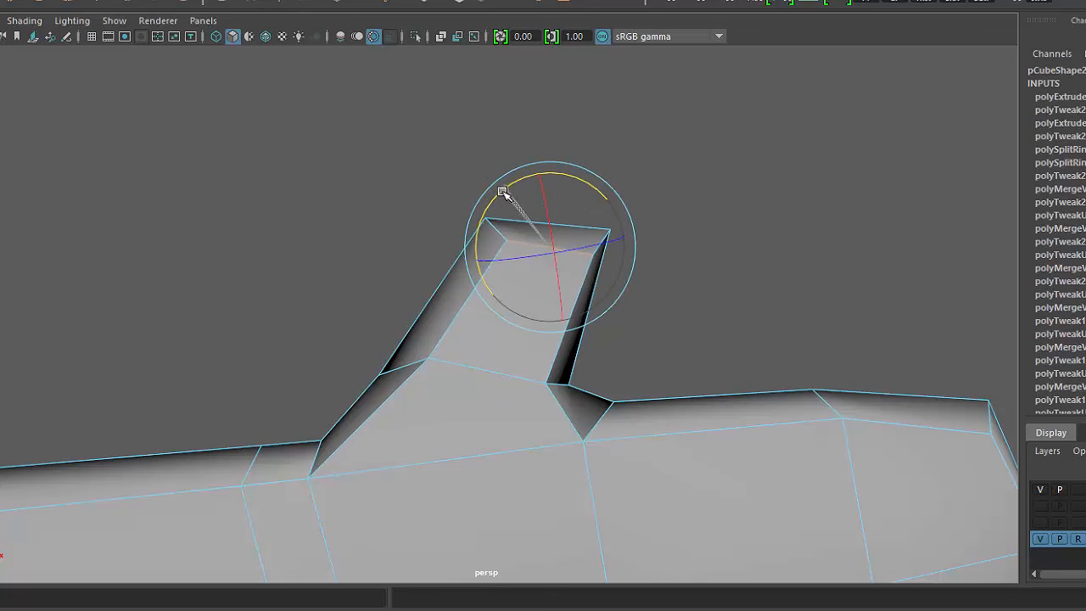
{"action": "key", "text": "w"}
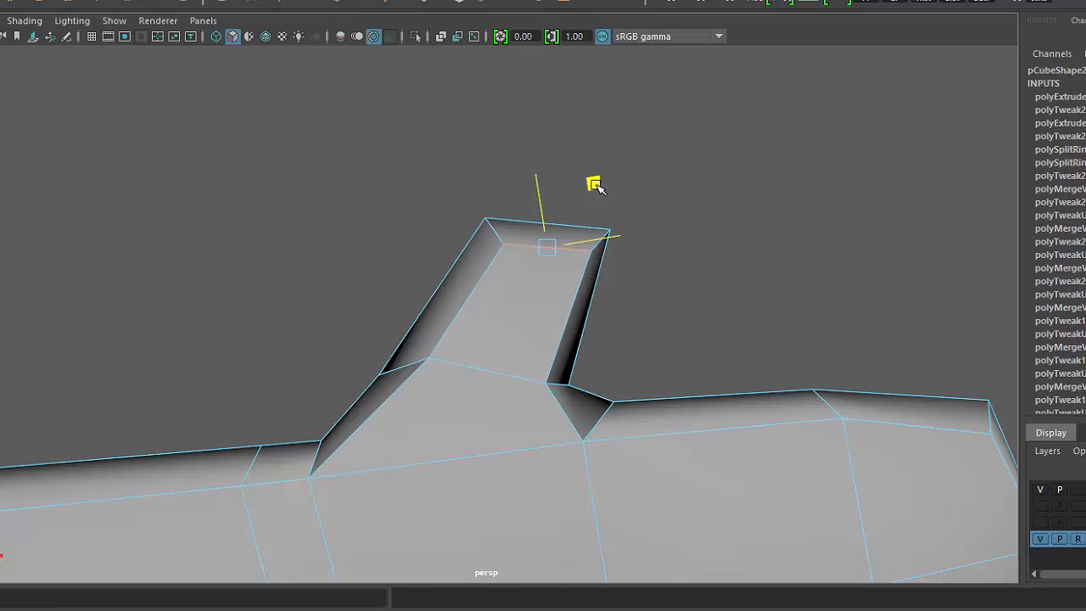
- Adjust the edges joining the thumb base to the hand on the upper side and the underside
{"action": "mouse_move", "coordinate": [611, 185]}
{"action": "left_mouse_down", "text": "alt"}
{"action": "mouse_move", "coordinate": [502, 399]}
{"action": "mouse_move", "coordinate": [574, 446]}
{"action": "mouse_move", "coordinate": [572, 280]}
{"action": "mouse_move", "coordinate": [454, 199]}
{"action": "mouse_move", "coordinate": [504, 191]}
{"action": "mouse_move", "coordinate": [502, 235]}
{"action": "mouse_move", "coordinate": [547, 264]}
{"action": "left_mouse_up", "text": "alt"}
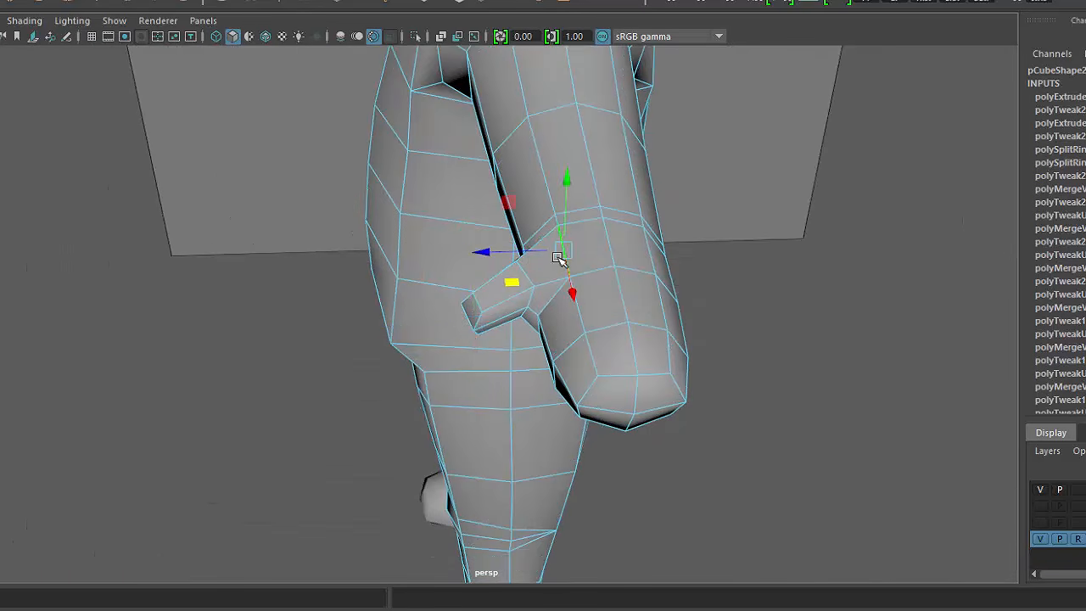
{"action": "mouse_move", "coordinate": [598, 378]}
{"action": "left_mouse_down", "text": "alt"}
{"action": "mouse_move", "coordinate": [582, 466]}
{"action": "mouse_move", "coordinate": [583, 429]}
{"action": "mouse_move", "coordinate": [555, 356]}
{"action": "mouse_move", "coordinate": [563, 307]}
{"action": "mouse_move", "coordinate": [572, 315]}
{"action": "mouse_move", "coordinate": [545, 338]}
{"action": "left_mouse_up", "text": "alt"}
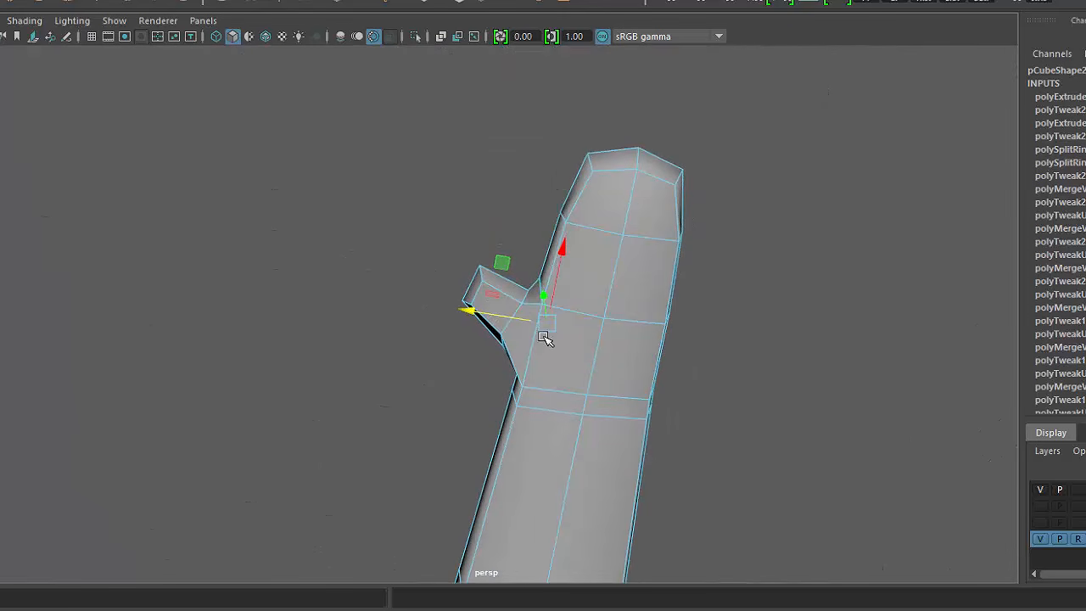
{"action": "left_click_drag", "start_coordinate": [547, 405], "coordinate": [577, 357], "text": "alt"}
- Reposition the thumb-side vertices of the two wrist loops in depth to smooth the transition from the arm
{"action": "right_click_drag", "start_coordinate": [578, 326], "coordinate": [507, 339]}
{"action": "left_click_drag", "start_coordinate": [506, 351], "coordinate": [491, 390], "text": "alt"}
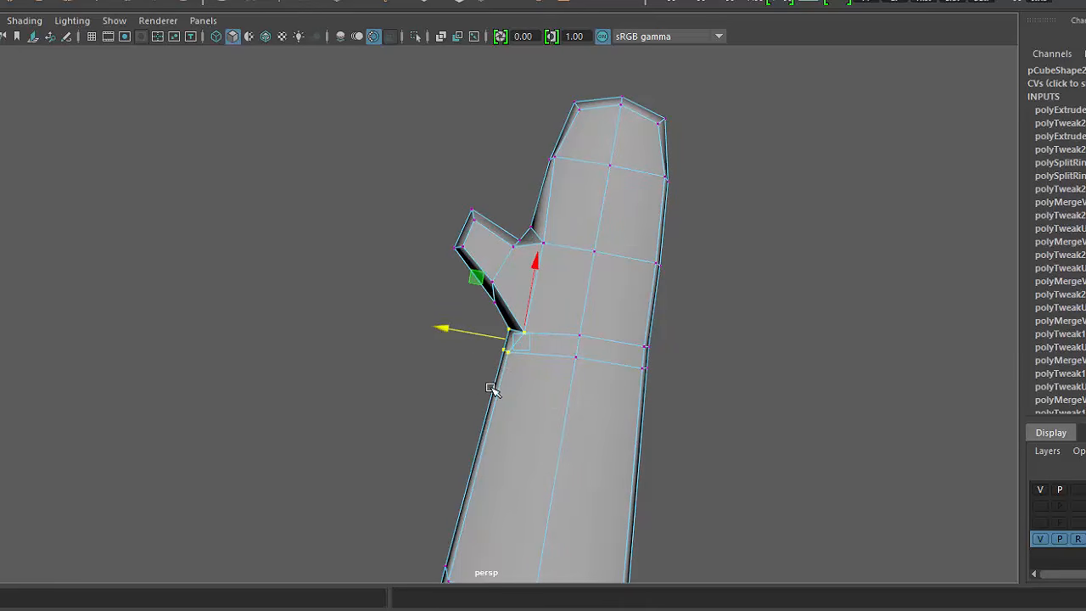
{"action": "left_click", "coordinate": [466, 379]}
{"action": "left_click", "coordinate": [523, 332]}
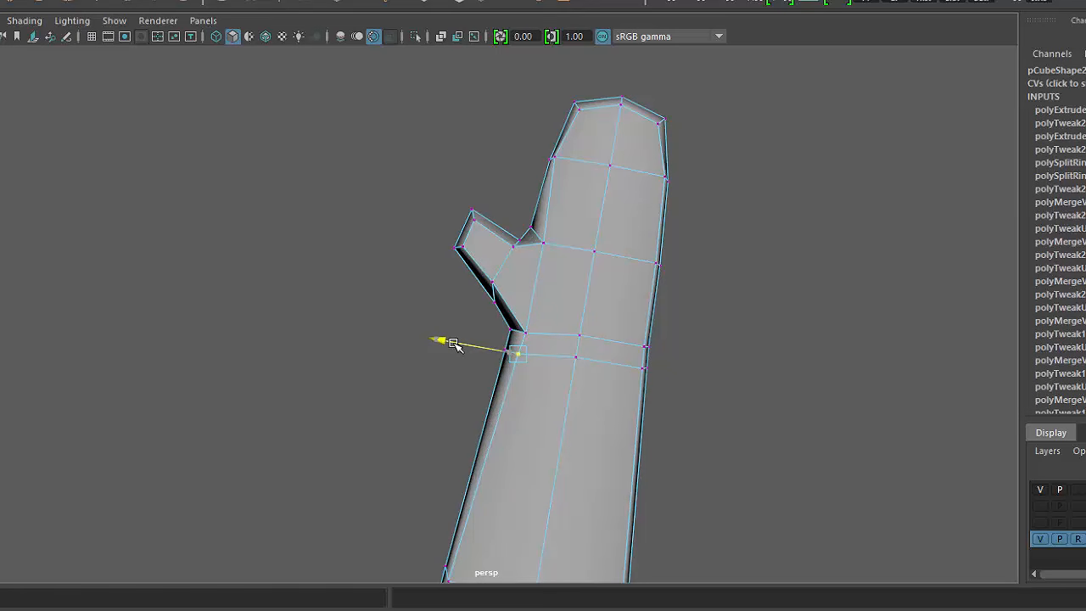
{"action": "left_click_drag", "start_coordinate": [453, 343], "coordinate": [462, 367], "text": "alt"}
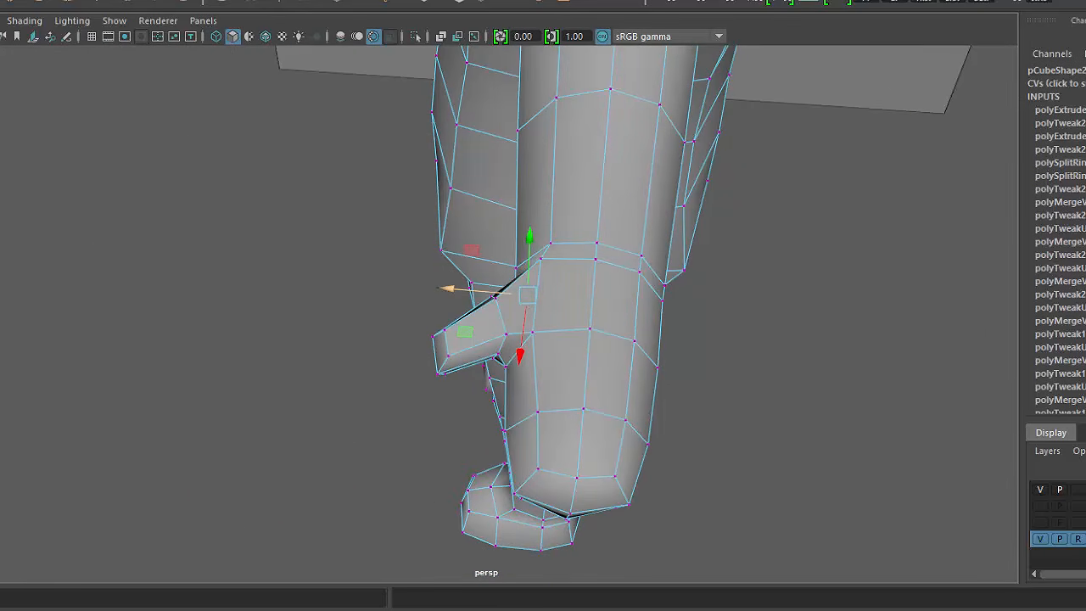
{"action": "left_click_drag", "start_coordinate": [585, 296], "coordinate": [558, 291], "text": "alt"}
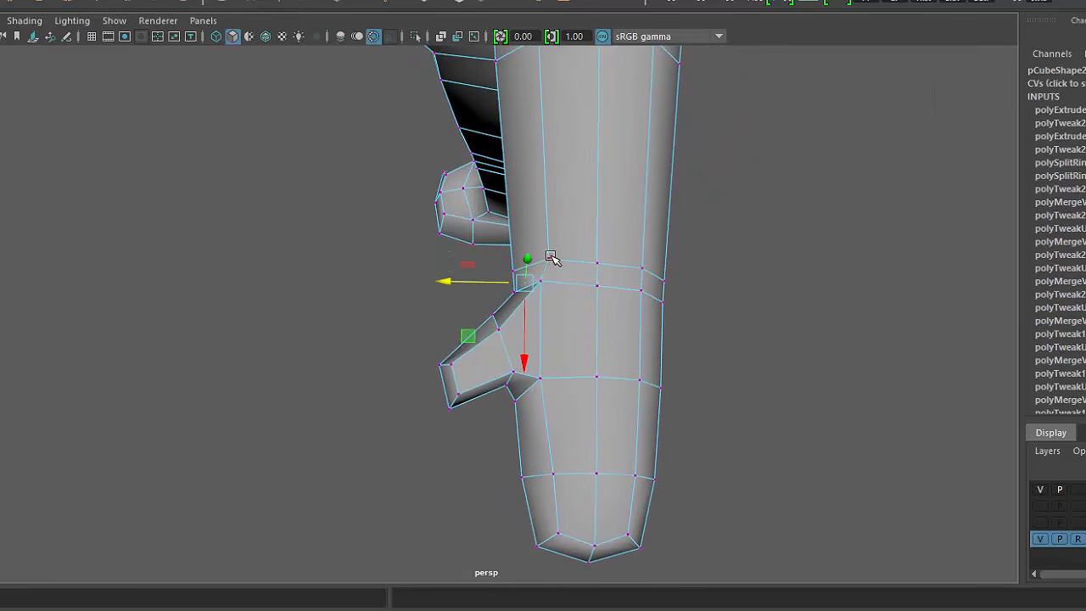
{"action": "left_click_drag", "start_coordinate": [467, 259], "coordinate": [620, 259], "text": "alt"}
- Return to object mode and display the selected body half with smooth mesh preview
{"action": "right_click_drag", "start_coordinate": [620, 260], "coordinate": [649, 356]}
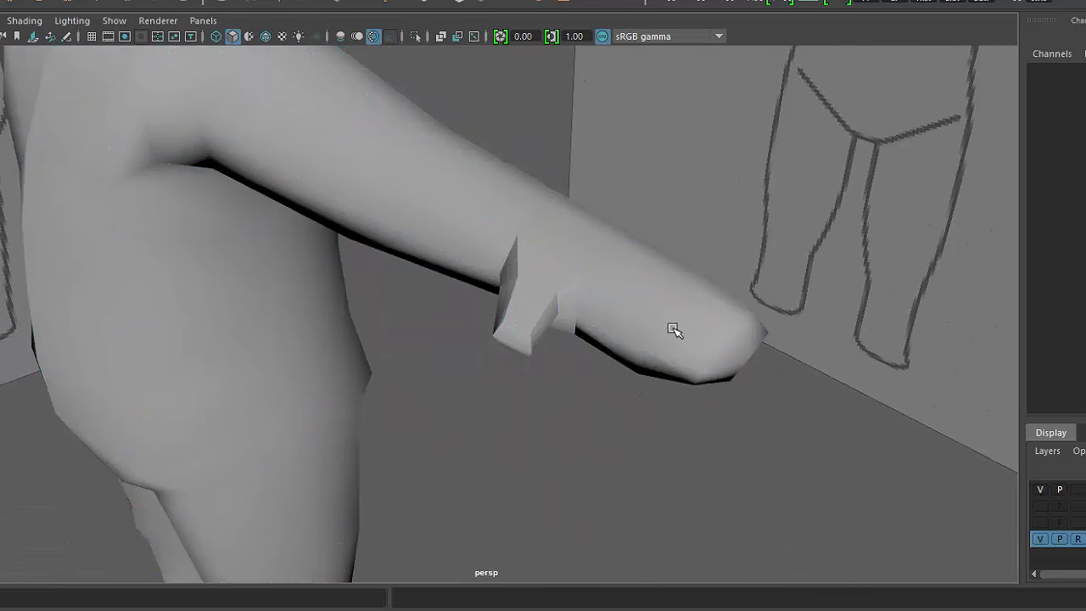
{"action": "left_click", "coordinate": [672, 328]}
{"action": "left_click_drag", "start_coordinate": [673, 328], "coordinate": [423, 470], "text": "alt"}
{"action": "left_click", "coordinate": [305, 437]}
{"action": "scroll", "coordinate": [397, 394], "scroll_direction": "down", "scroll_amount": 5}
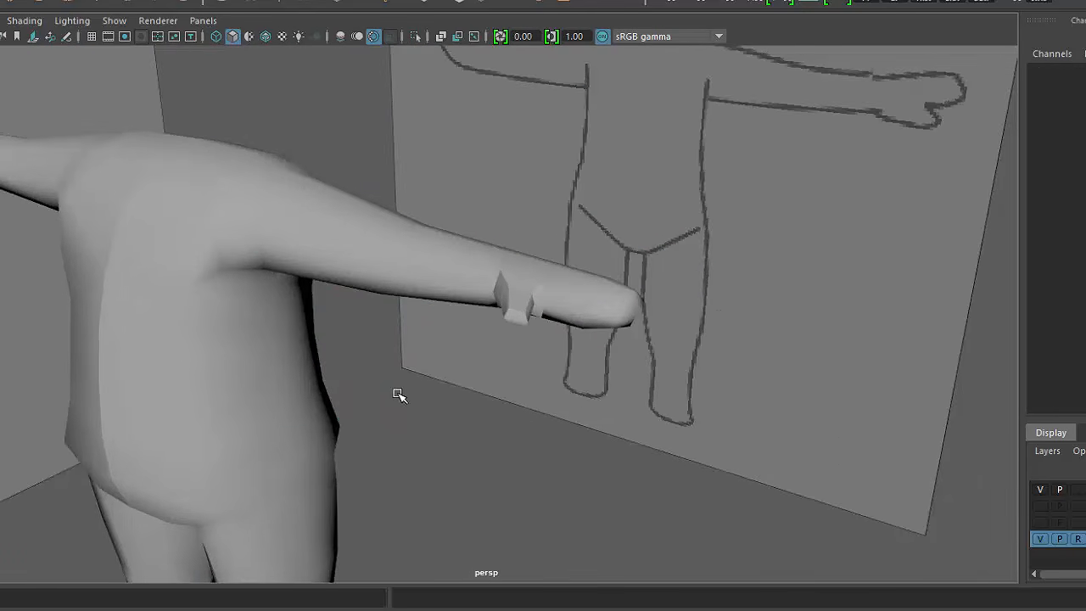
{"action": "left_click_drag", "start_coordinate": [397, 394], "coordinate": [456, 371], "text": "alt"}
{"action": "left_click", "coordinate": [399, 263]}
{"action": "key", "text": "3"}
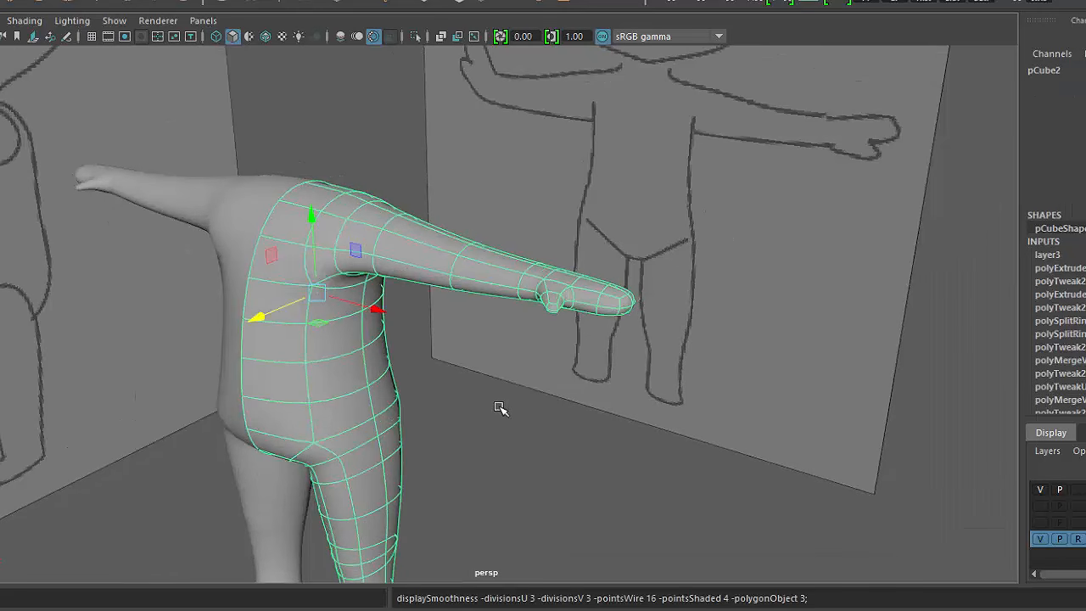
- Examine the smoothed arm, hand and thumb from several angles, then turn the smooth preview off
{"action": "left_click", "coordinate": [531, 431]}
{"action": "left_click_drag", "start_coordinate": [534, 433], "coordinate": [545, 403], "text": "alt"}
{"action": "scroll", "coordinate": [545, 404], "scroll_direction": "down", "scroll_amount": 2}
{"action": "left_click", "coordinate": [416, 326]}
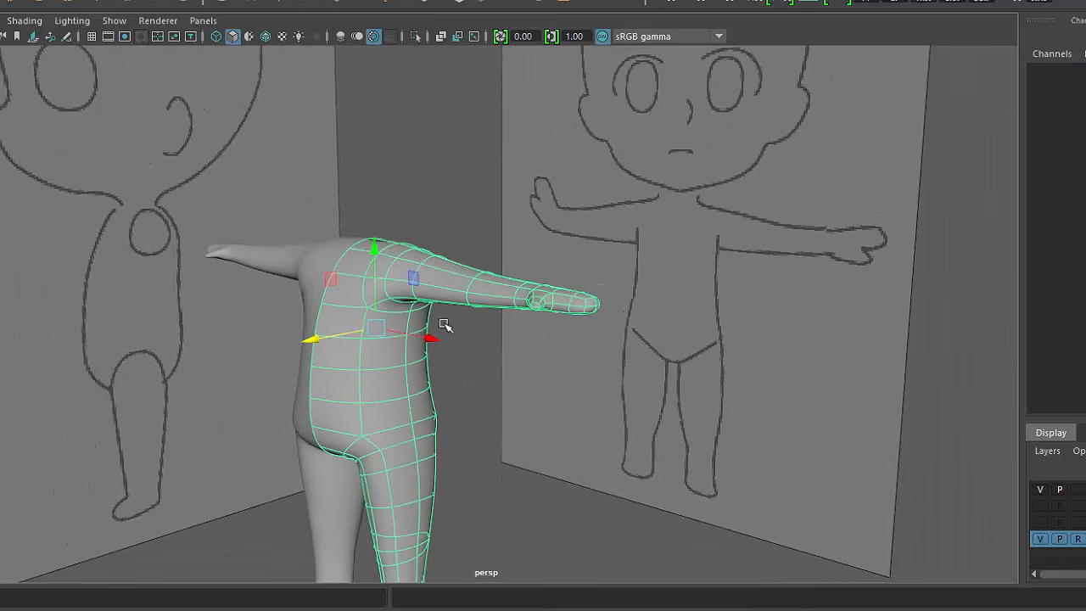
{"action": "middle_click_drag", "start_coordinate": [514, 407], "coordinate": [550, 242], "text": "alt"}
{"action": "left_click_drag", "start_coordinate": [551, 243], "coordinate": [480, 316], "text": "alt"}
{"action": "right_click_drag", "start_coordinate": [526, 364], "coordinate": [611, 463], "text": "alt"}
{"action": "left_click_drag", "start_coordinate": [611, 463], "coordinate": [655, 425], "text": "alt"}
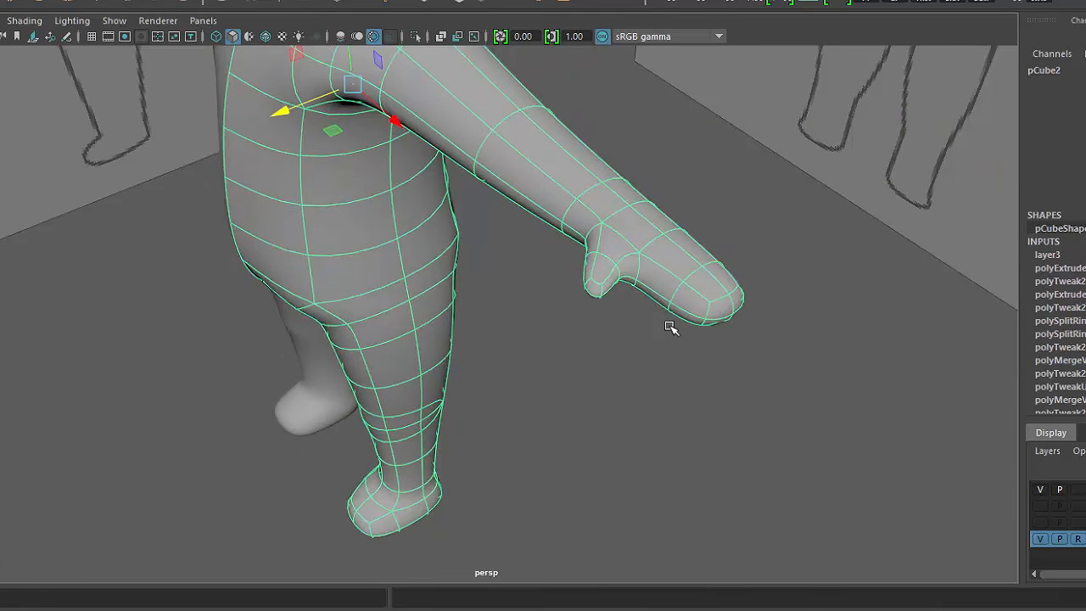
{"action": "key", "text": "1"}
{"action": "left_click", "coordinate": [729, 396]}
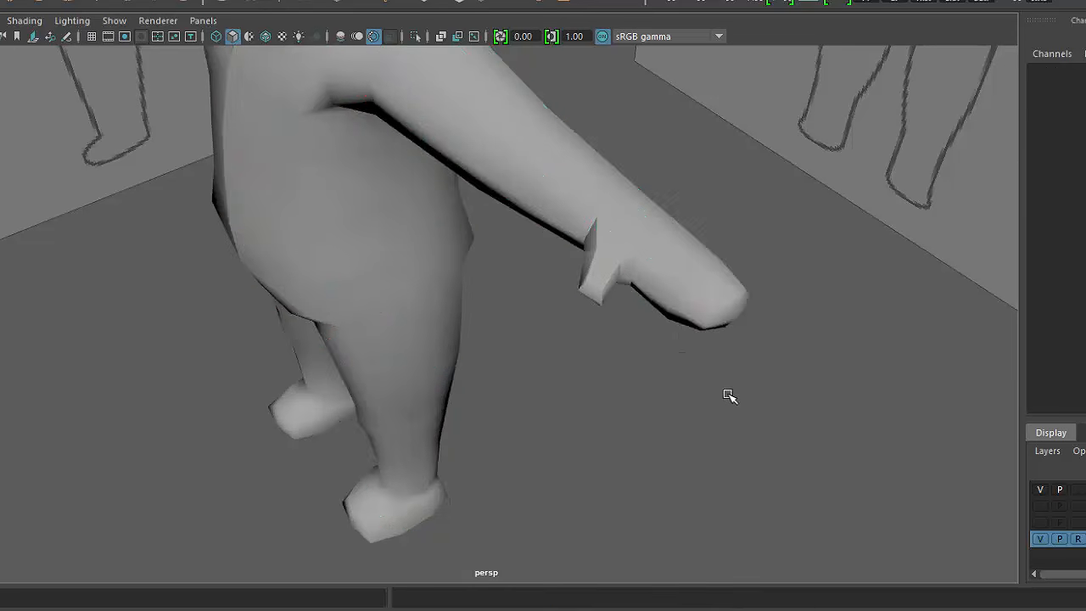
- Shift the thumb-side vertices of the loop nearest the fingertips slightly inward to narrow the hand
{"action": "left_click_drag", "start_coordinate": [730, 396], "coordinate": [649, 410], "text": "alt"}
{"action": "left_click", "coordinate": [572, 406]}
{"action": "middle_click_drag", "start_coordinate": [574, 434], "coordinate": [567, 392], "text": "alt"}
{"action": "right_click_drag", "start_coordinate": [566, 392], "coordinate": [584, 403], "text": "alt"}
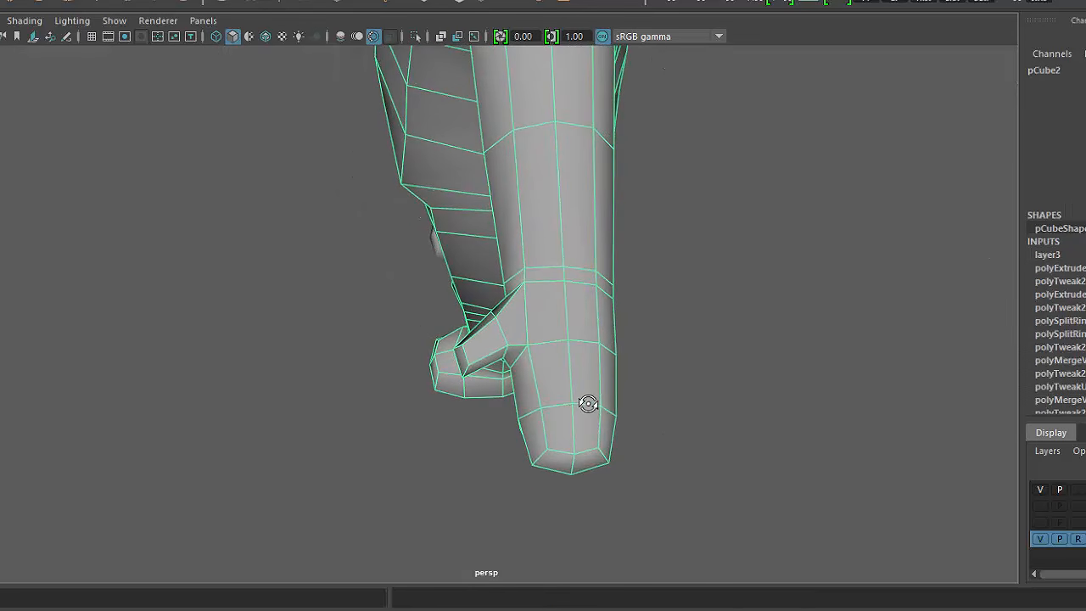
{"action": "left_click_drag", "start_coordinate": [586, 404], "coordinate": [591, 211], "text": "alt"}
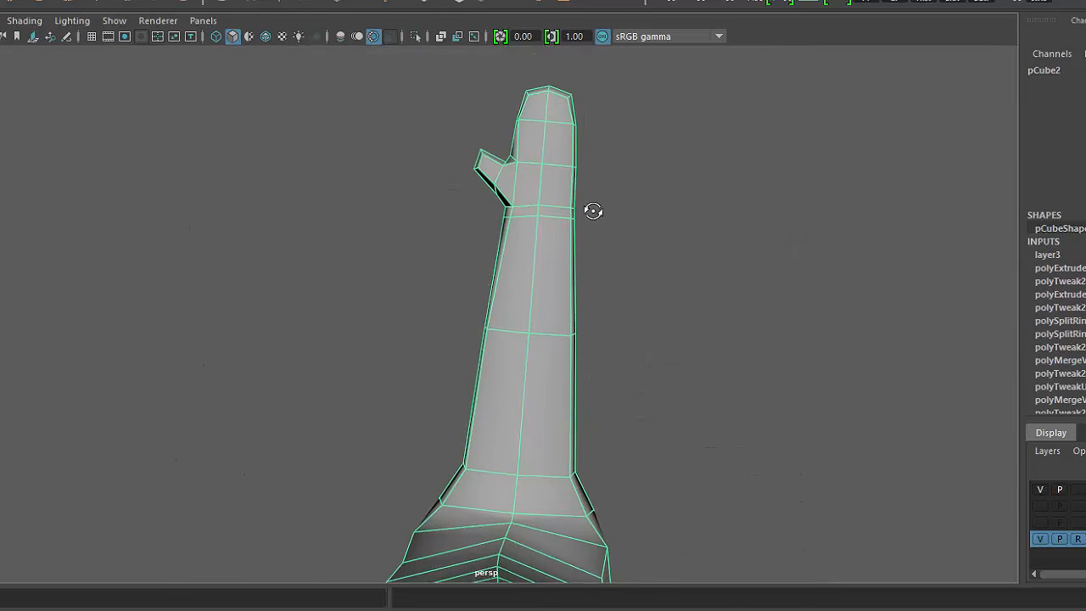
{"action": "middle_click_drag", "start_coordinate": [553, 211], "coordinate": [543, 330], "text": "alt"}
{"action": "scroll", "coordinate": [541, 254], "scroll_direction": "up", "scroll_amount": 3}
{"action": "right_click_drag", "start_coordinate": [540, 246], "coordinate": [494, 234]}
{"action": "left_click_drag", "start_coordinate": [499, 211], "coordinate": [525, 234]}
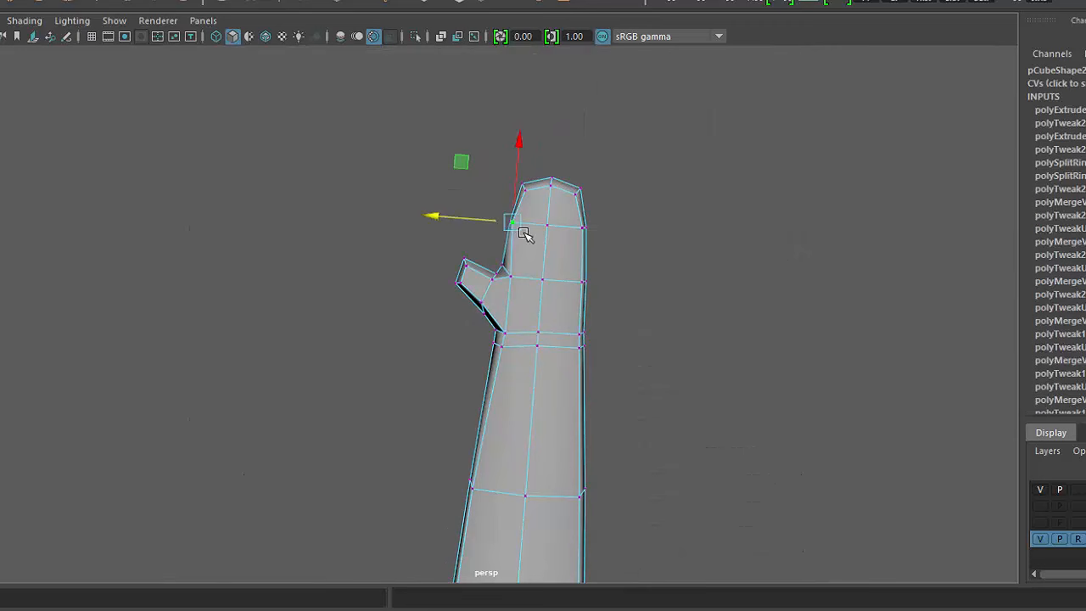
{"action": "left_click_drag", "start_coordinate": [460, 219], "coordinate": [463, 218]}
{"action": "left_click_drag", "start_coordinate": [538, 209], "coordinate": [539, 413], "text": "alt"}
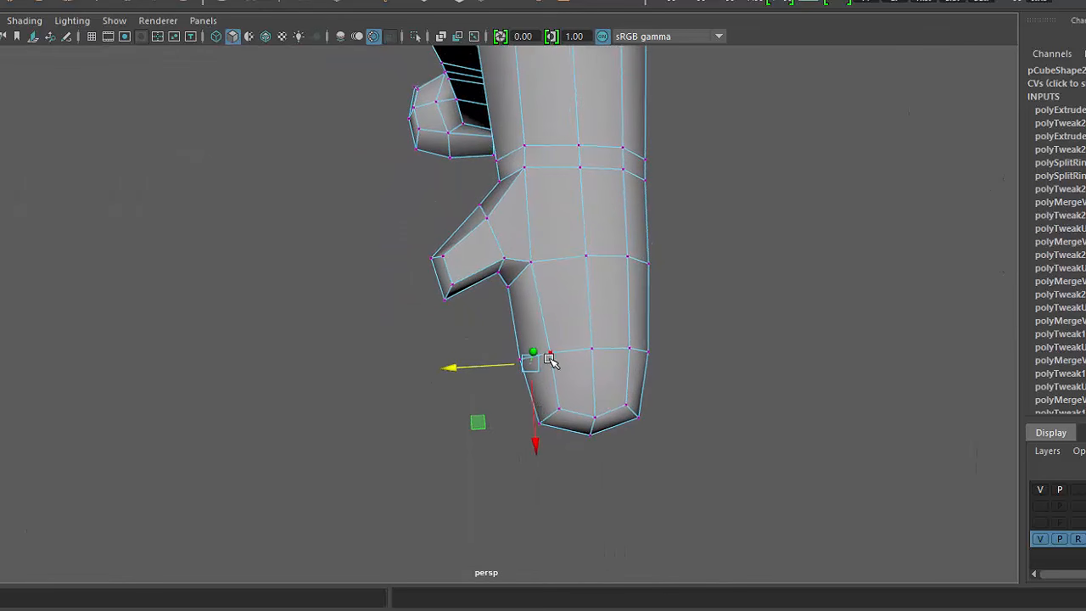
- Insert one edge loop close to each side of the elbow loop, redoing the shoulder-side one
{"action": "right_click_drag", "start_coordinate": [534, 329], "coordinate": [653, 169]}
{"action": "left_click_drag", "start_coordinate": [528, 497], "coordinate": [653, 429], "text": "alt"}
{"action": "left_click_drag", "start_coordinate": [594, 305], "coordinate": [348, 301], "text": "alt"}
{"action": "right_click_drag", "start_coordinate": [497, 229], "coordinate": [390, 249], "text": "shift"}
{"action": "left_click_drag", "start_coordinate": [489, 235], "coordinate": [482, 241]}
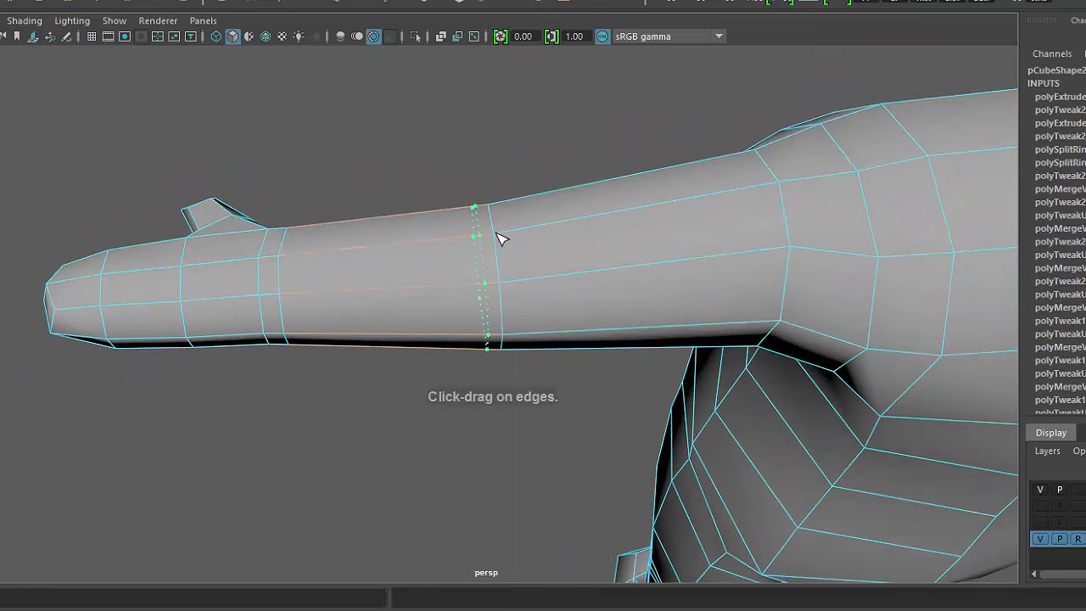
{"action": "left_click", "coordinate": [500, 240]}
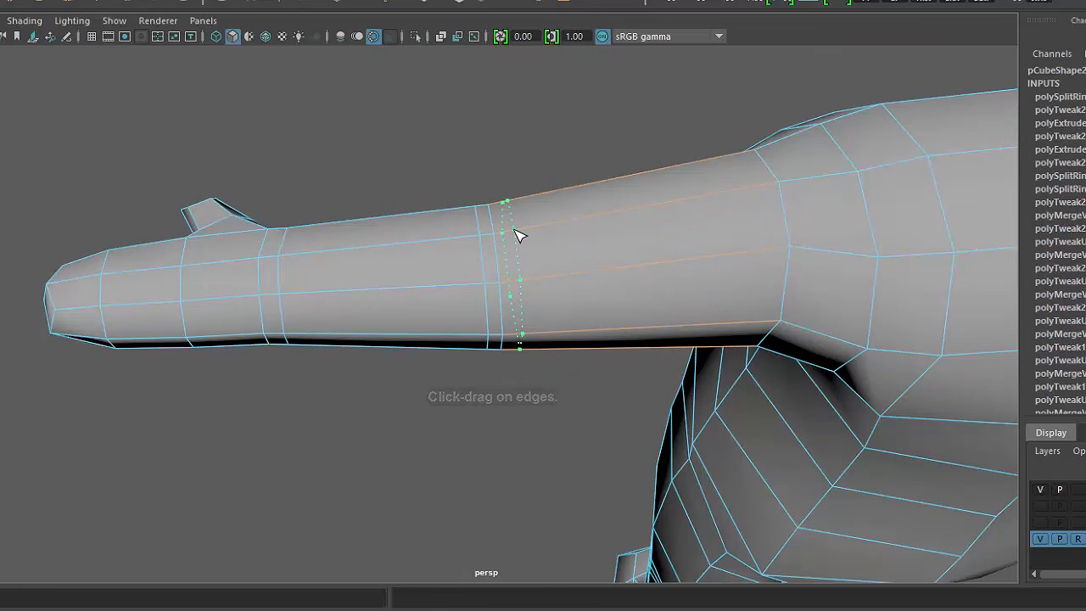
{"action": "left_click", "coordinate": [520, 236]}
{"action": "key", "text": "ctrl+z"}
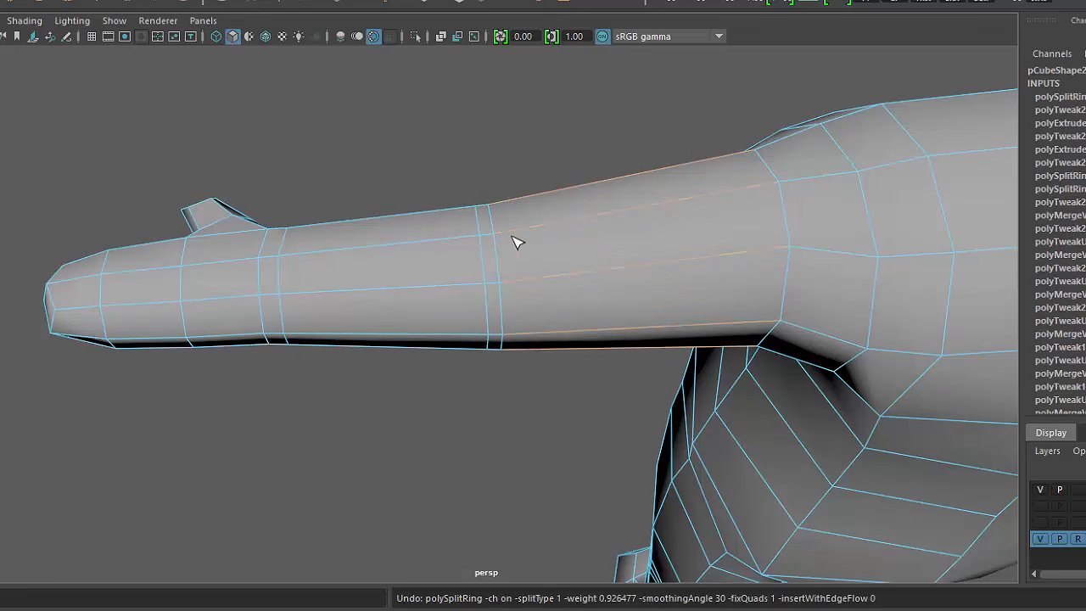
{"action": "left_click", "coordinate": [513, 239]}
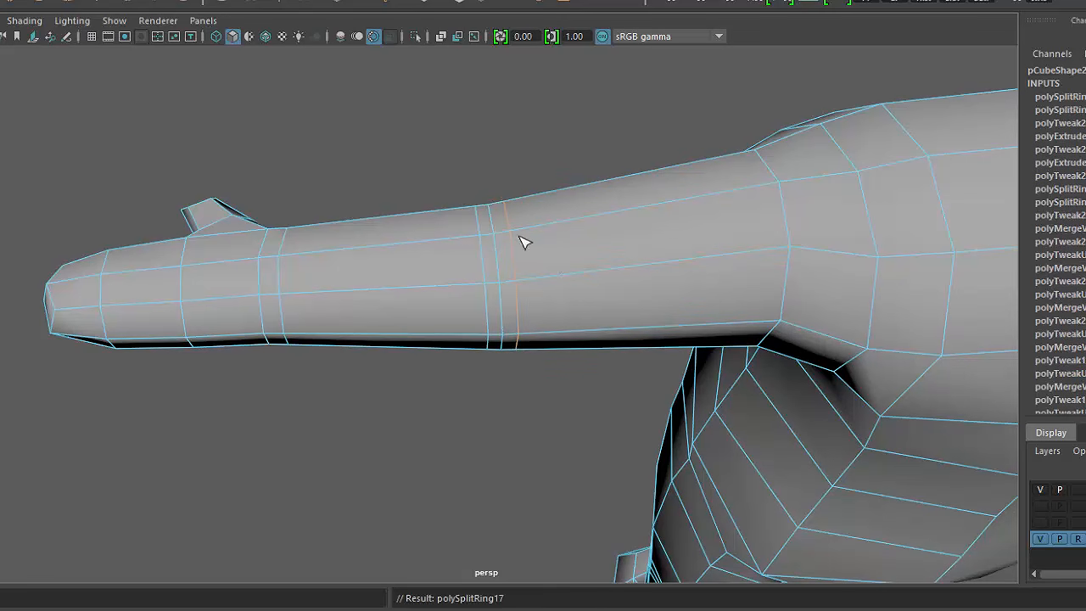
{"action": "right_click_drag", "start_coordinate": [571, 254], "coordinate": [678, 158]}
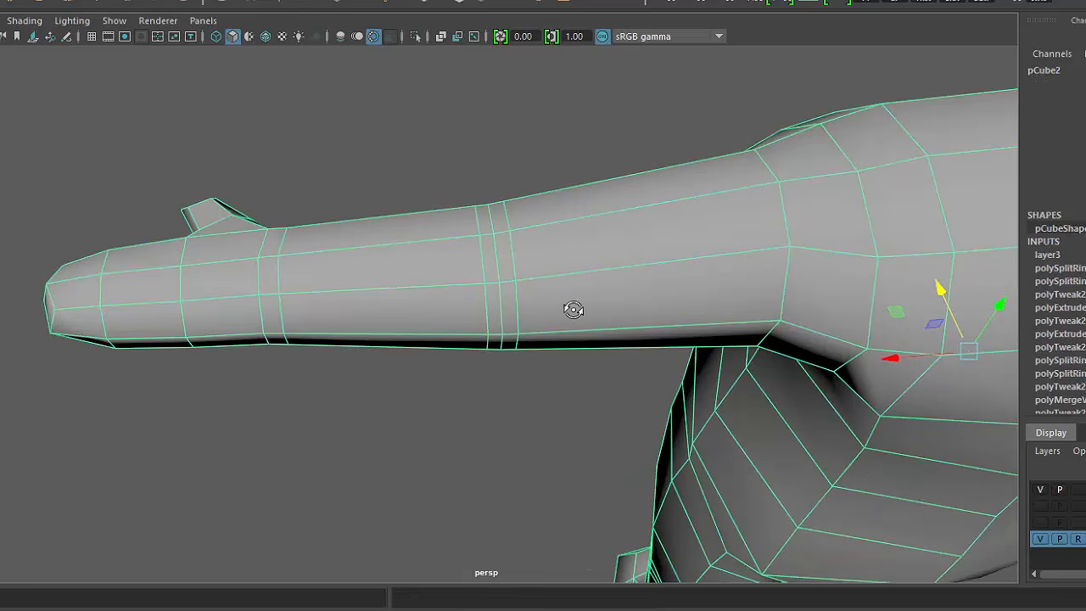
- Merge the vertices of the three elbow loops into single points on the inner, thumb-facing side of the arm
{"action": "left_click_drag", "start_coordinate": [574, 311], "coordinate": [848, 331], "text": "alt"}
{"action": "right_click_drag", "start_coordinate": [634, 208], "coordinate": [631, 165], "text": "shift"}
{"action": "left_click_drag", "start_coordinate": [631, 173], "coordinate": [676, 261], "text": "alt"}
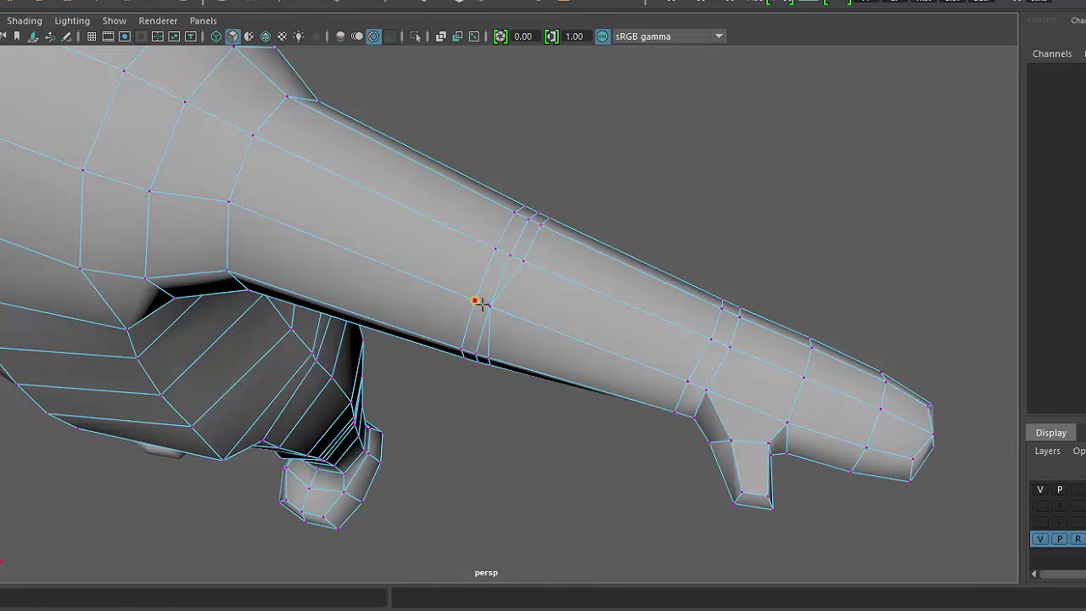
{"action": "left_click_drag", "start_coordinate": [612, 397], "coordinate": [498, 208], "text": "alt"}
{"action": "left_click_drag", "start_coordinate": [450, 263], "coordinate": [482, 229], "text": "alt"}
- Delete the leftover extra edges beside the central edge on the inner side of the elbow
{"action": "right_click_drag", "start_coordinate": [490, 197], "coordinate": [490, 152]}
{"action": "left_click", "coordinate": [452, 151]}
{"action": "left_click_drag", "start_coordinate": [572, 190], "coordinate": [609, 280], "text": "alt"}
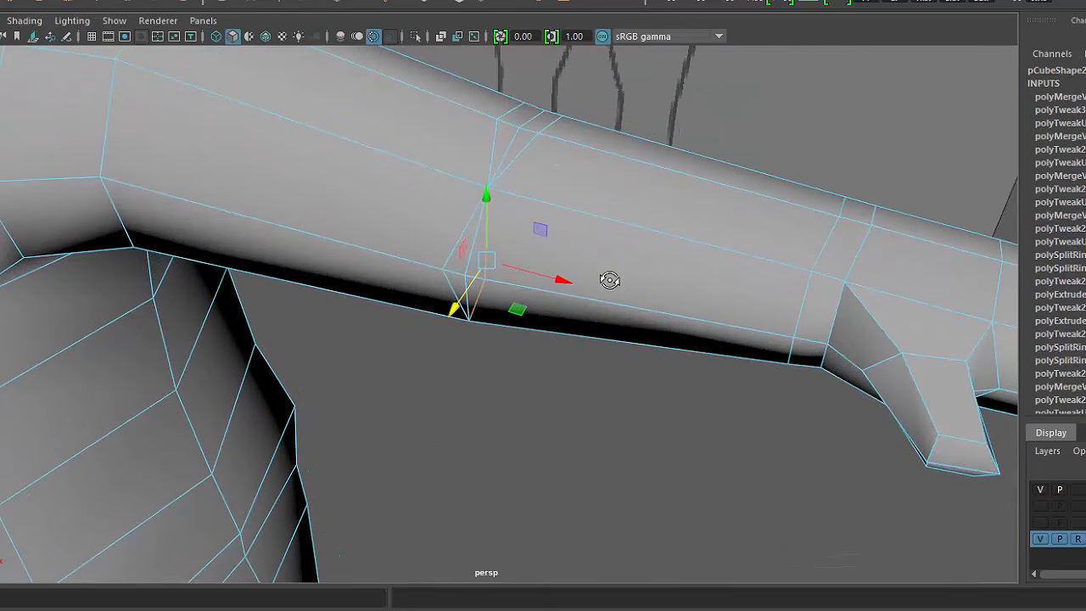
{"action": "key", "text": "ctrl+Delete"}
{"action": "left_click", "coordinate": [452, 245]}
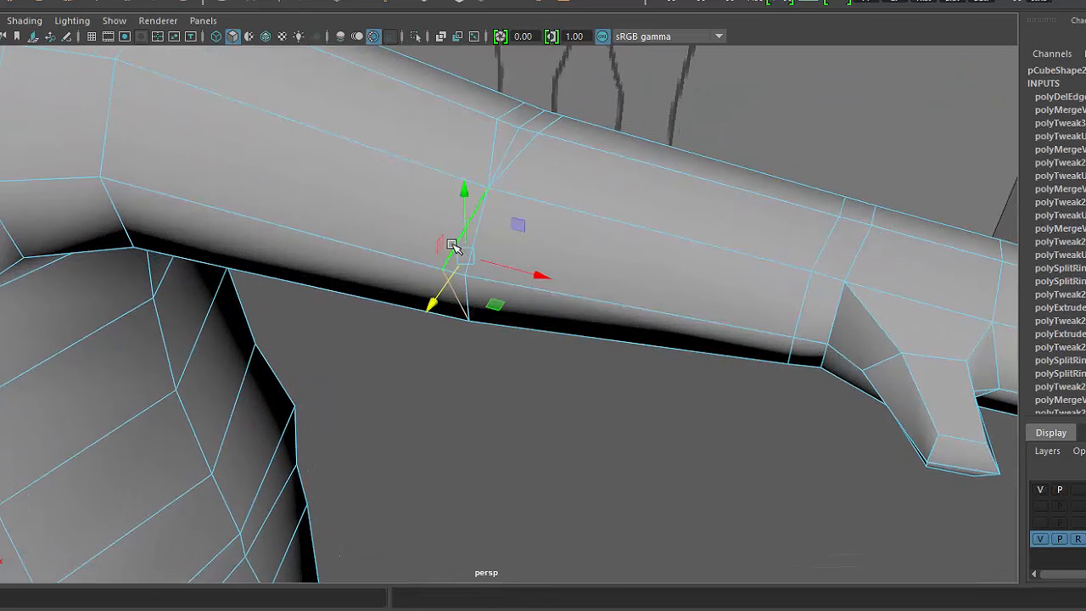
{"action": "key", "text": "ctrl+Delete"}
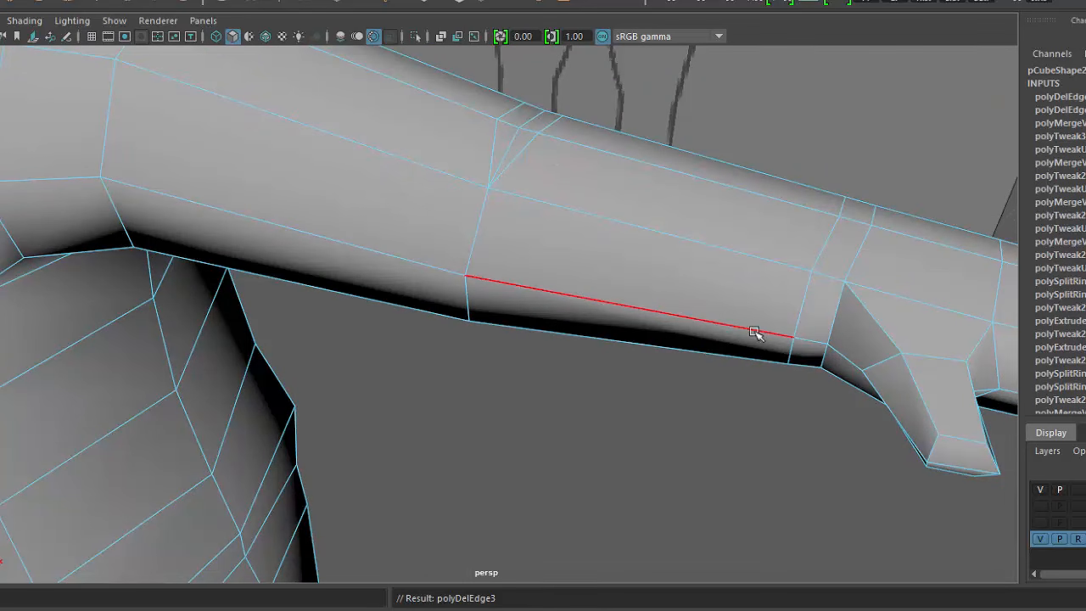
- Pull the middle elbow loop's vertex at the back of the arm slightly outward to form the point of the elbow
{"action": "left_click_drag", "start_coordinate": [755, 333], "coordinate": [444, 405], "text": "alt"}
{"action": "right_click_drag", "start_coordinate": [567, 236], "coordinate": [489, 237]}
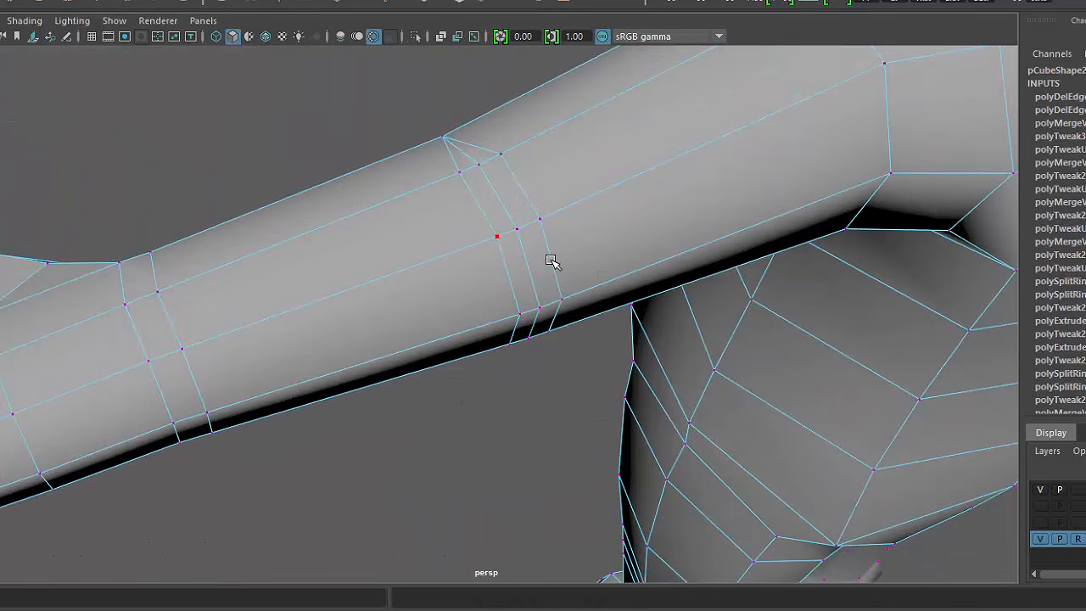
{"action": "left_click_drag", "start_coordinate": [552, 260], "coordinate": [492, 364], "text": "alt"}
{"action": "left_click", "coordinate": [493, 361]}
{"action": "left_click_drag", "start_coordinate": [561, 398], "coordinate": [552, 344], "text": "alt"}
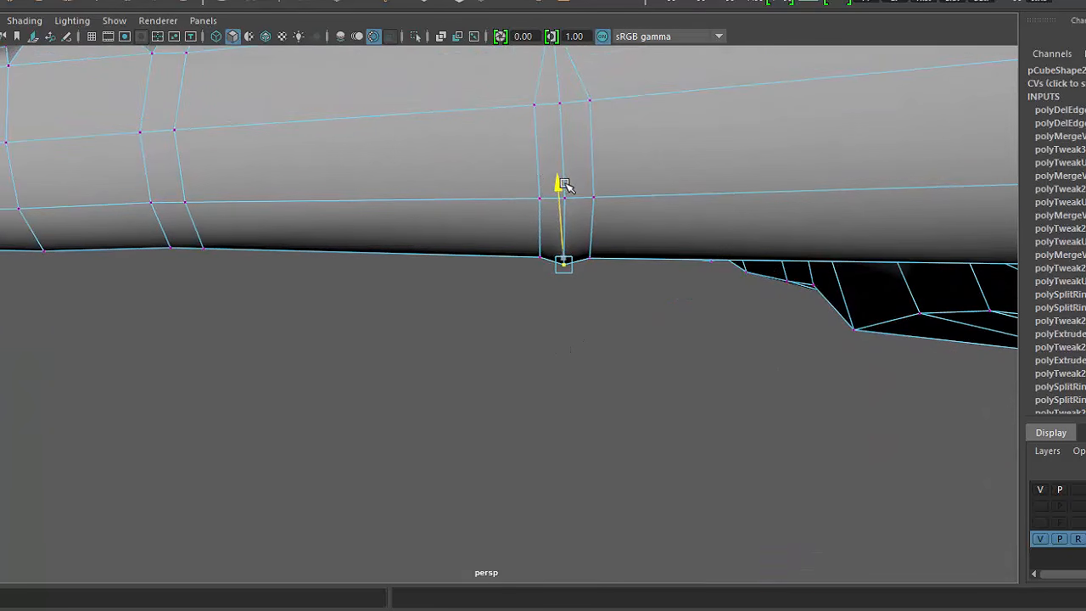
{"action": "left_click_drag", "start_coordinate": [608, 277], "coordinate": [642, 336], "text": "alt"}
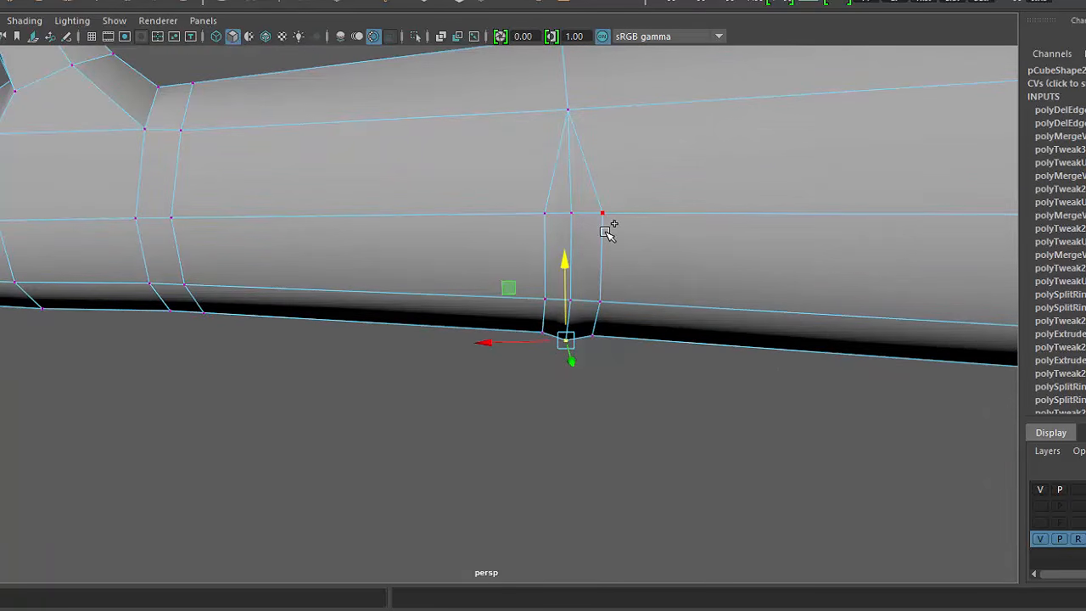
- Spread the vertices of the two flanking loops away from the central elbow loop around the back of the elbow
{"action": "right_click_drag", "start_coordinate": [605, 231], "coordinate": [679, 210], "text": "ctrl+shift"}
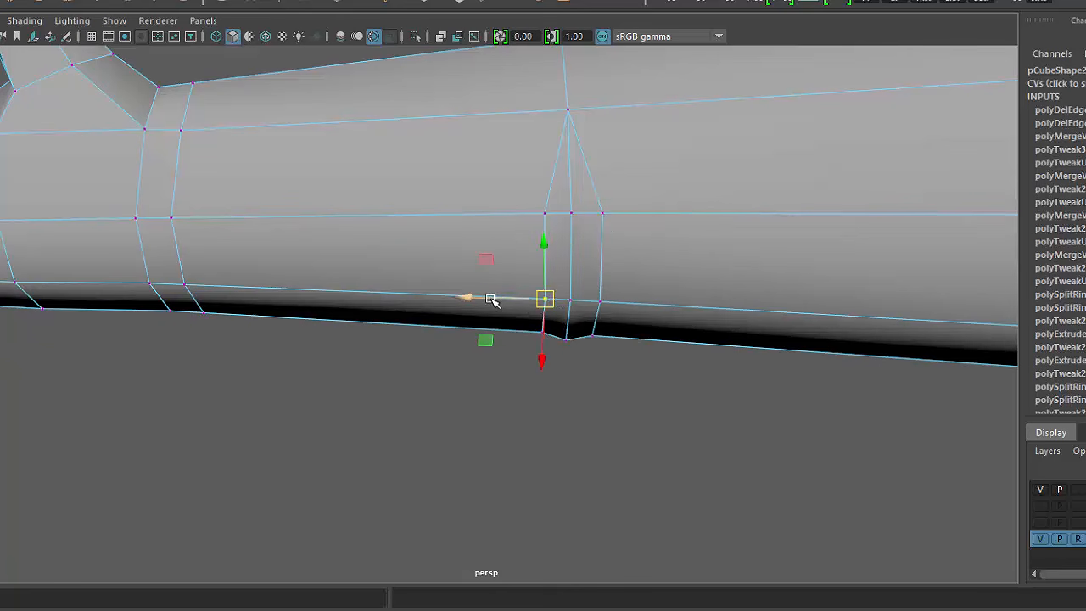
{"action": "left_click", "coordinate": [605, 294]}
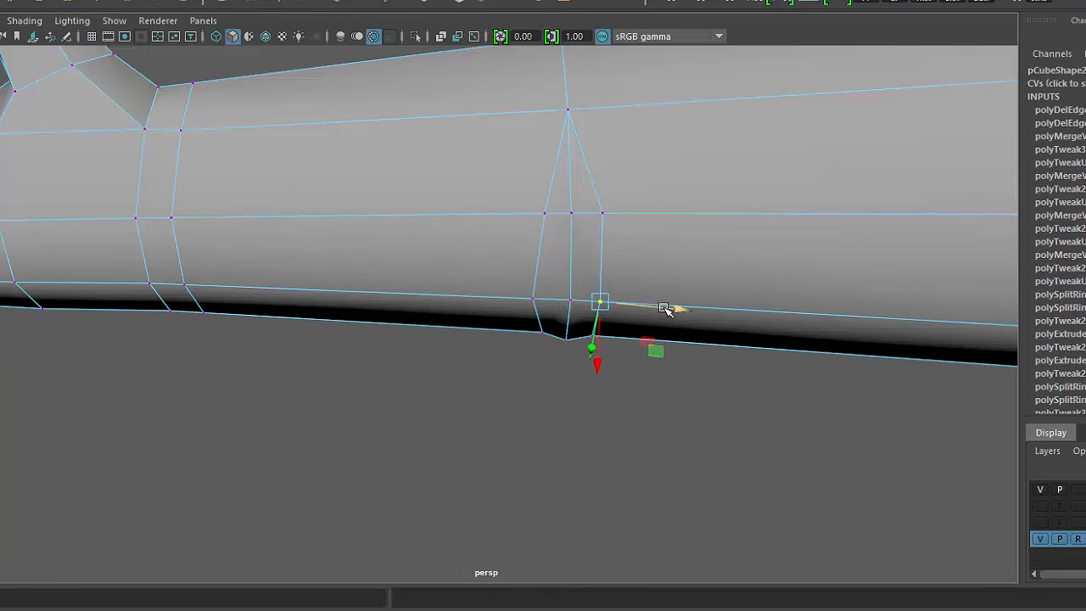
{"action": "left_click_drag", "start_coordinate": [540, 332], "coordinate": [589, 253], "text": "alt"}
{"action": "right_click_drag", "start_coordinate": [588, 253], "coordinate": [669, 239], "text": "alt"}
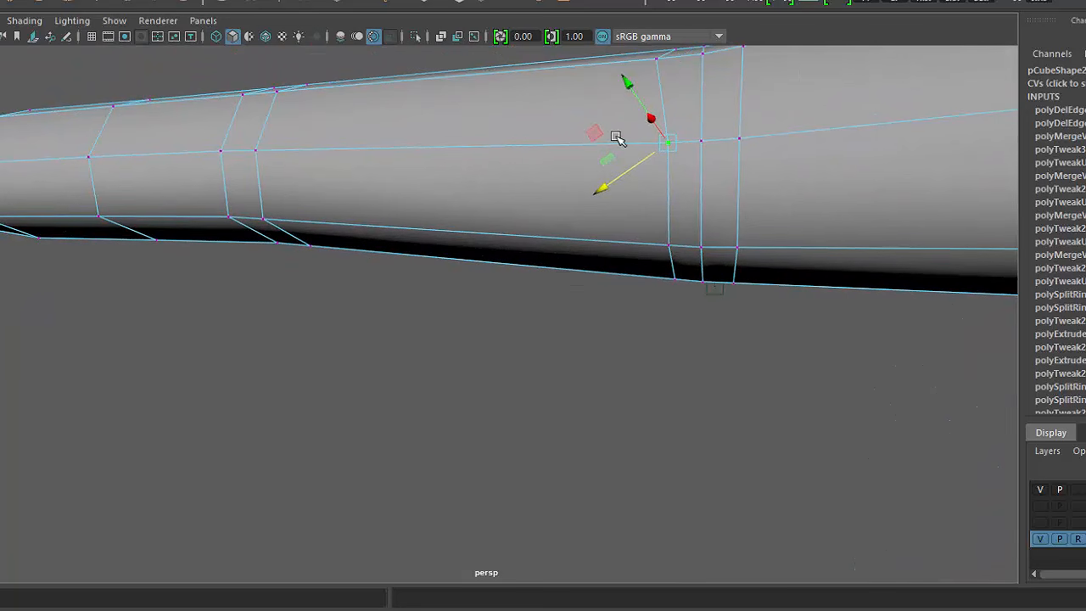
{"action": "left_click_drag", "start_coordinate": [594, 134], "coordinate": [579, 134]}
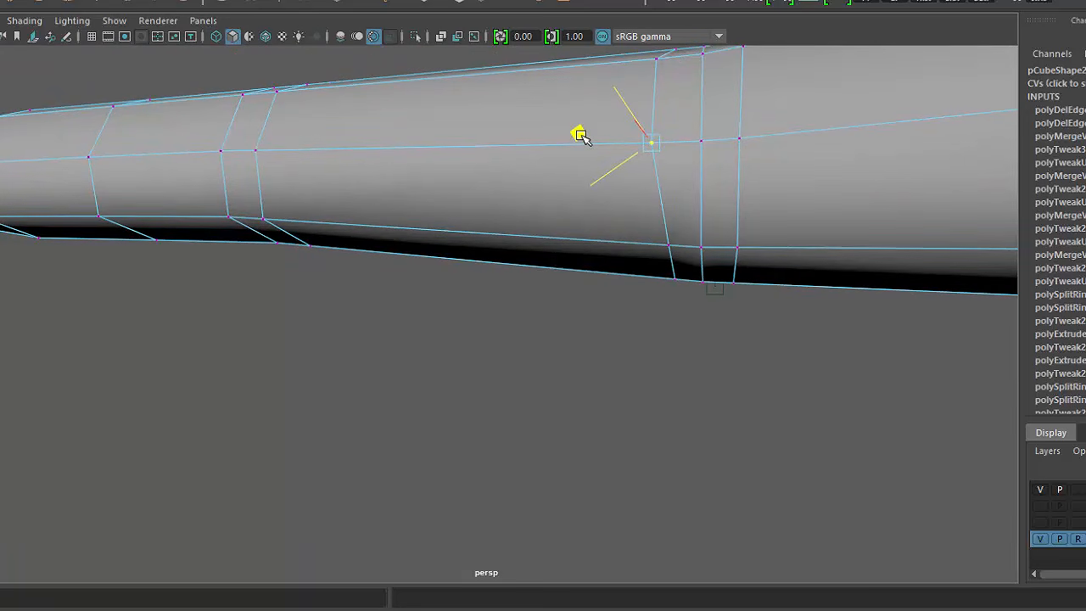
{"action": "left_click", "coordinate": [744, 138]}
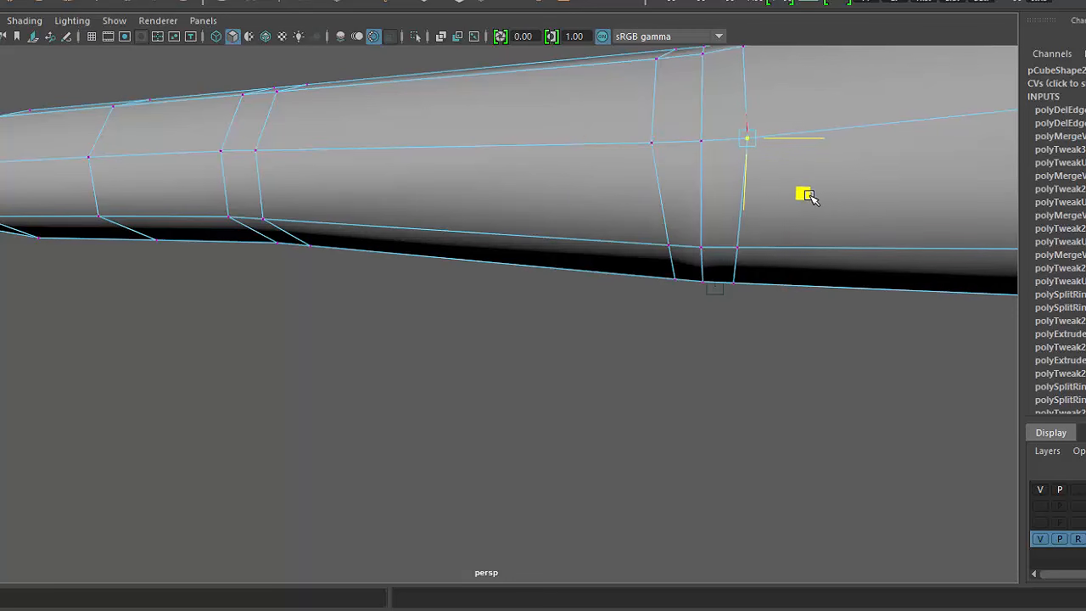
{"action": "left_click_drag", "start_coordinate": [805, 195], "coordinate": [815, 197]}
- Spread the remaining flanking-loop vertices on the underside of the elbow and return to object mode
{"action": "left_click_drag", "start_coordinate": [809, 301], "coordinate": [674, 369], "text": "alt"}
{"action": "left_click", "coordinate": [619, 300]}
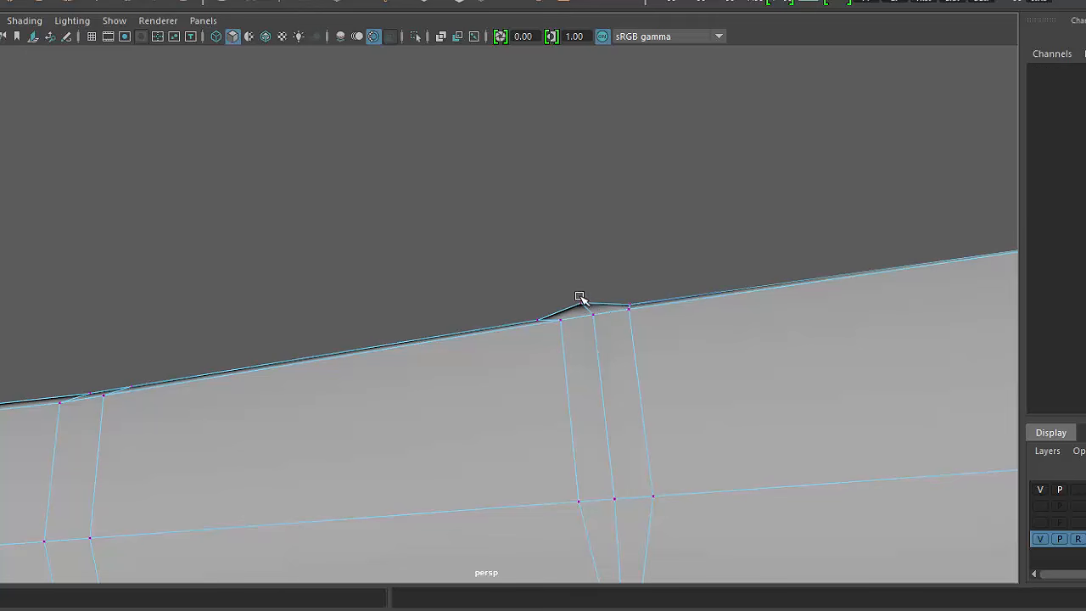
{"action": "left_click_drag", "start_coordinate": [619, 277], "coordinate": [594, 276], "text": "alt"}
{"action": "left_click", "coordinate": [580, 268]}
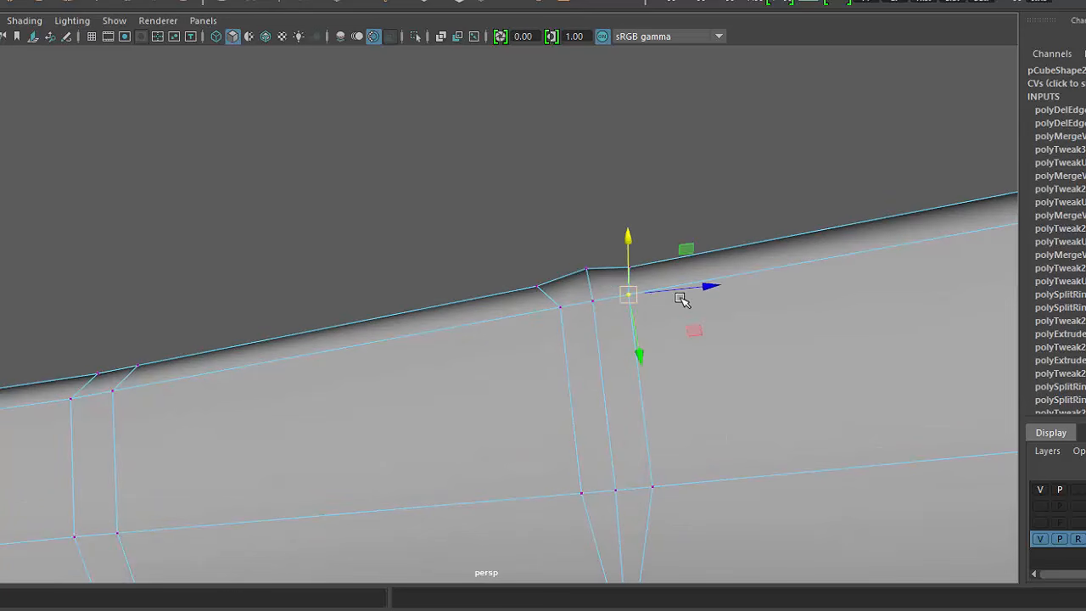
{"action": "left_click_drag", "start_coordinate": [723, 283], "coordinate": [535, 332], "text": "alt"}
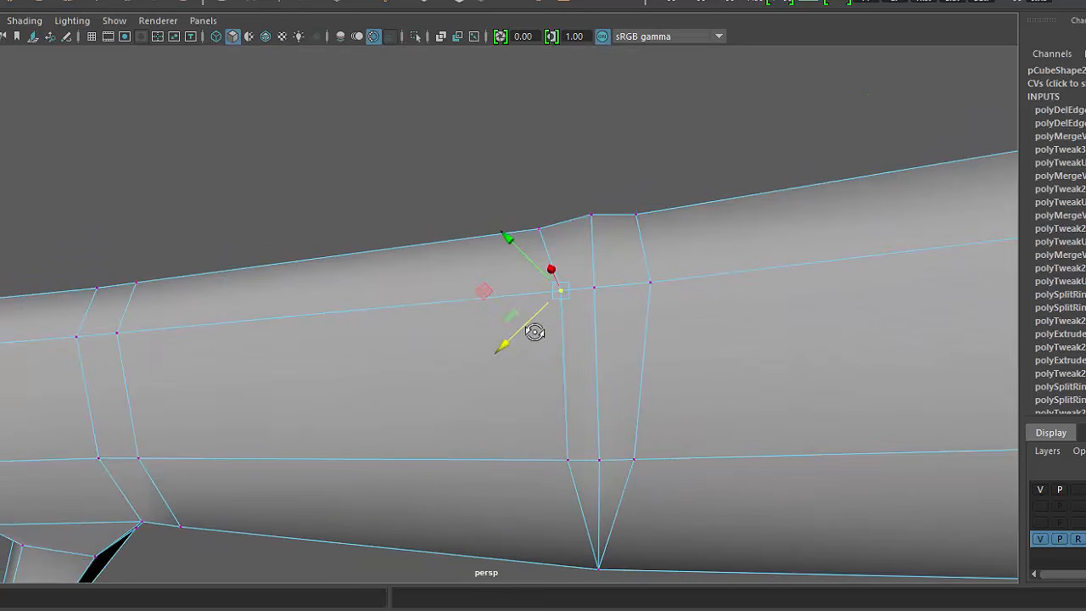
{"action": "left_click_drag", "start_coordinate": [467, 289], "coordinate": [572, 358], "text": "alt"}
{"action": "key", "text": "F8"}
{"action": "left_click_drag", "start_coordinate": [641, 228], "coordinate": [698, 397], "text": "alt"}
{"action": "middle_click_drag", "start_coordinate": [694, 424], "coordinate": [611, 454], "text": "alt"}
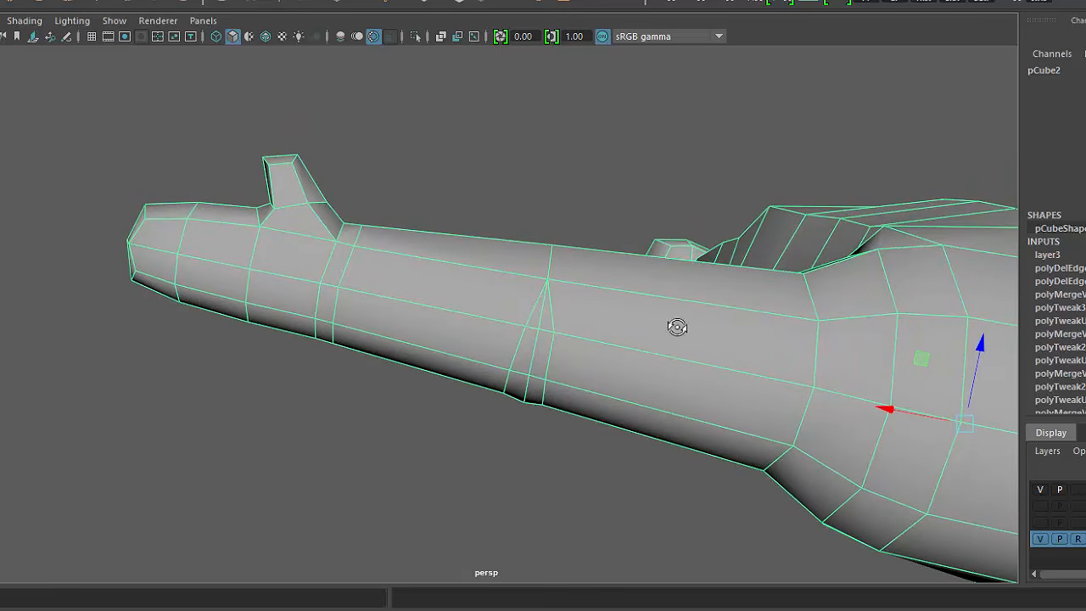
{"action": "left_click_drag", "start_coordinate": [676, 327], "coordinate": [594, 183], "text": "alt"}
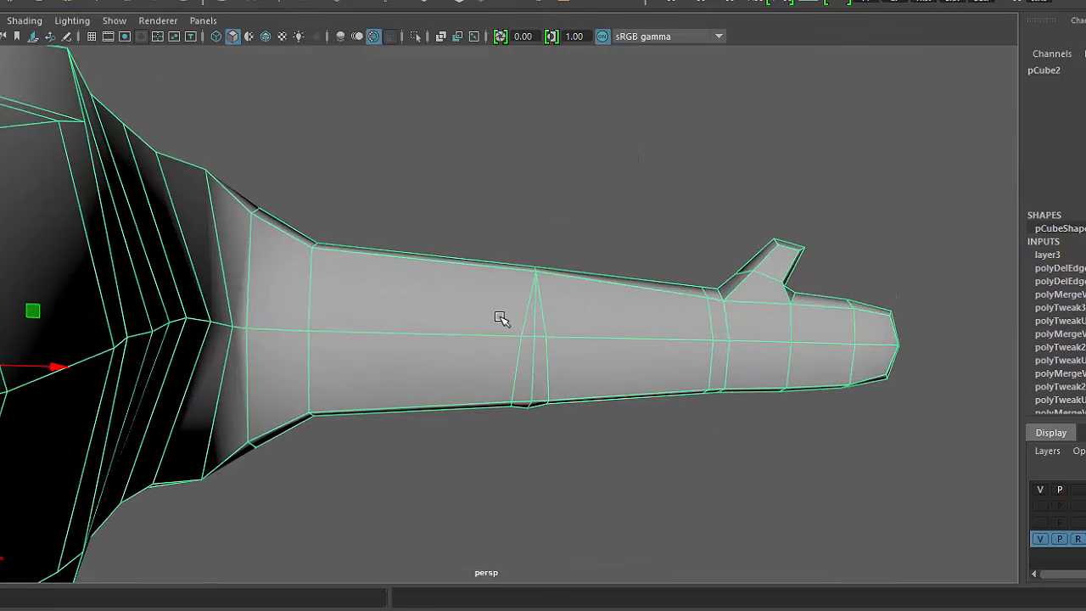
- Nudge the merged vertex on the inner, thumb-facing side of the elbow along the arm's front-to-back direction
{"action": "right_click_drag", "start_coordinate": [500, 318], "coordinate": [428, 310]}
{"action": "left_click_drag", "start_coordinate": [542, 322], "coordinate": [572, 405], "text": "alt"}
{"action": "right_click_drag", "start_coordinate": [587, 318], "coordinate": [552, 315], "text": "ctrl+shift"}
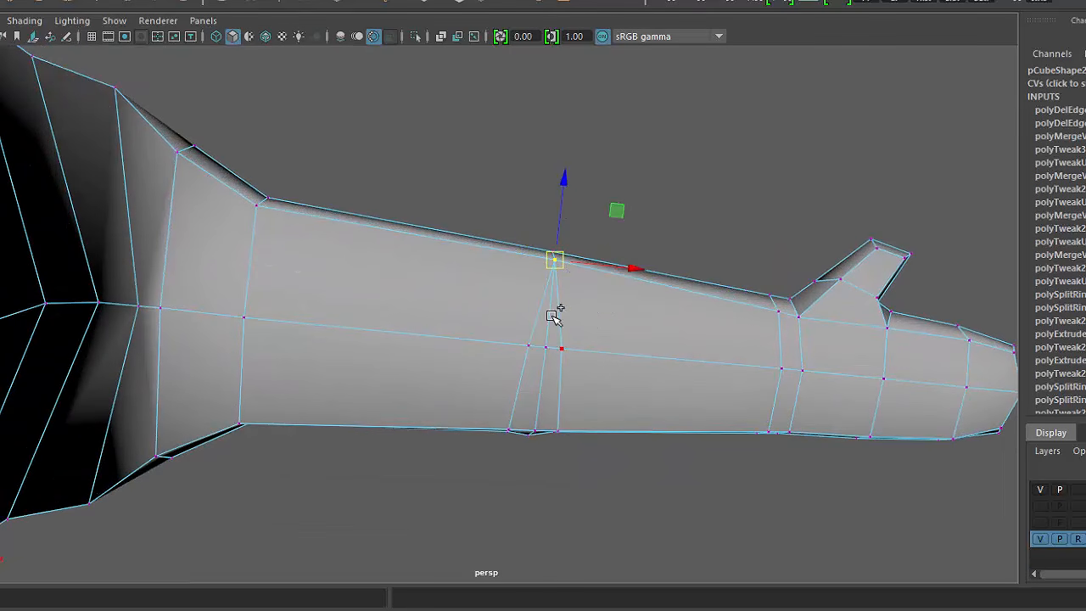
{"action": "left_click_drag", "start_coordinate": [600, 297], "coordinate": [562, 364], "text": "alt"}
{"action": "left_click_drag", "start_coordinate": [546, 407], "coordinate": [546, 182], "text": "alt"}
{"action": "left_click_drag", "start_coordinate": [546, 174], "coordinate": [547, 174]}
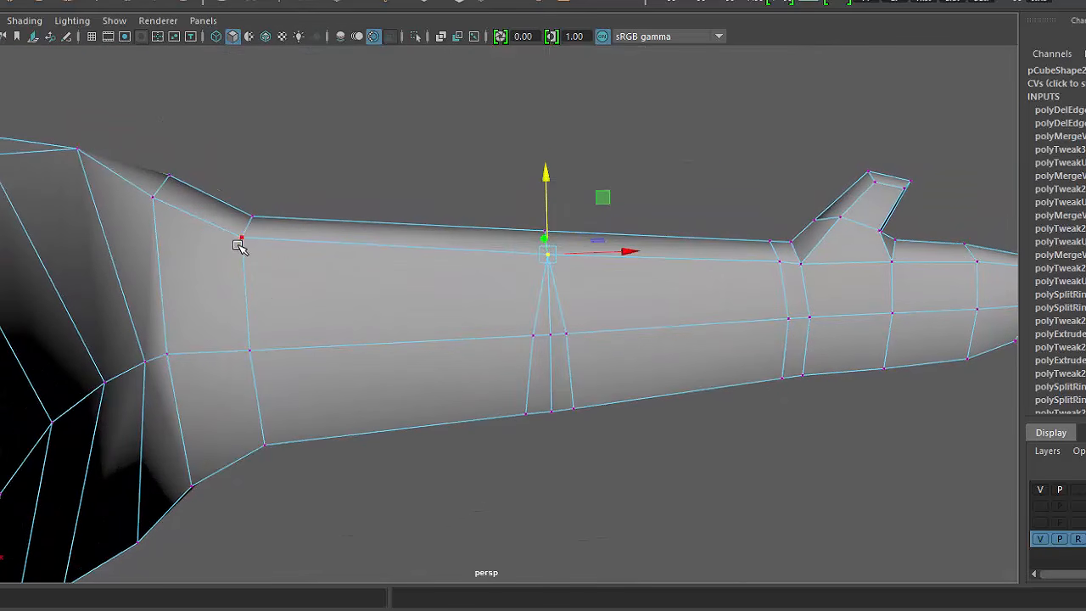
{"action": "left_click_drag", "start_coordinate": [235, 167], "coordinate": [614, 344], "text": "alt"}
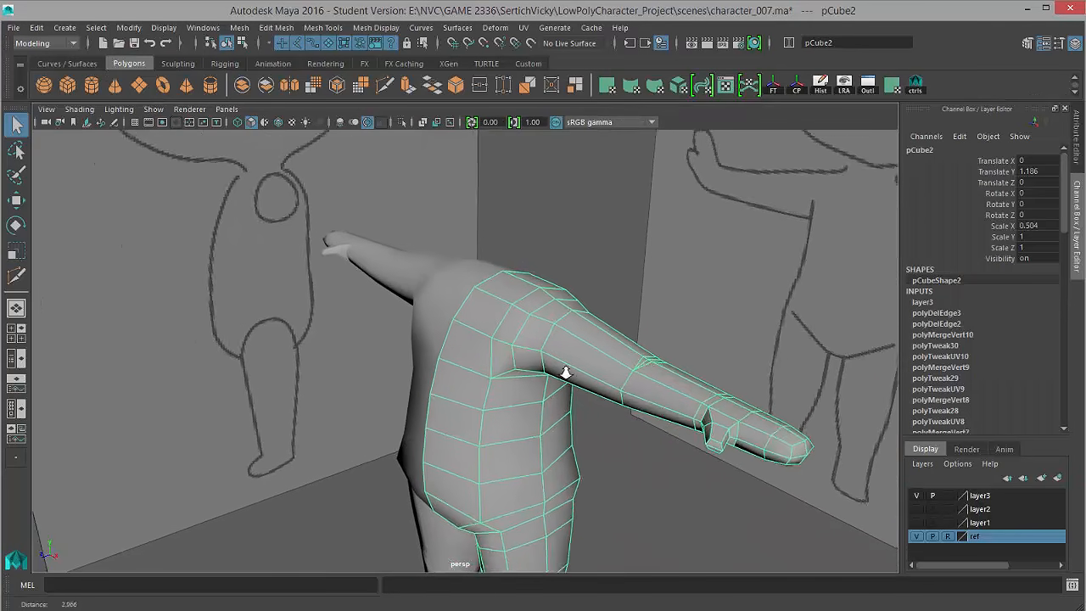
- Cut new edges with the Multi-Cut tool across the faces on top of the torso to outline half of the neck opening
{"action": "mouse_move", "coordinate": [565, 372]}
{"action": "left_mouse_down", "text": "alt"}
{"action": "mouse_move", "coordinate": [538, 390]}
{"action": "mouse_move", "coordinate": [550, 379]}
{"action": "left_mouse_up", "text": "alt"}
{"action": "right_click_drag", "start_coordinate": [544, 337], "coordinate": [470, 336], "text": "shift"}
{"action": "right_click_drag", "start_coordinate": [530, 330], "coordinate": [675, 356], "text": "alt"}
{"action": "left_click_drag", "start_coordinate": [675, 356], "coordinate": [659, 388], "text": "alt"}
{"action": "right_click_drag", "start_coordinate": [659, 387], "coordinate": [631, 373], "text": "alt"}
{"action": "left_click", "coordinate": [413, 305]}
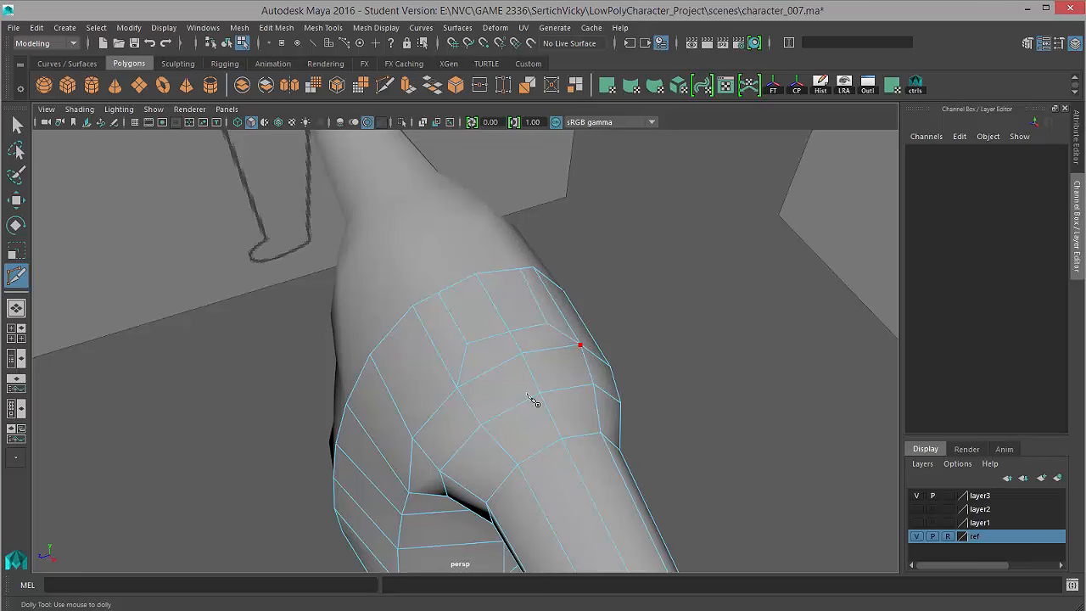
{"action": "left_click_drag", "start_coordinate": [527, 395], "coordinate": [575, 289], "text": "alt"}
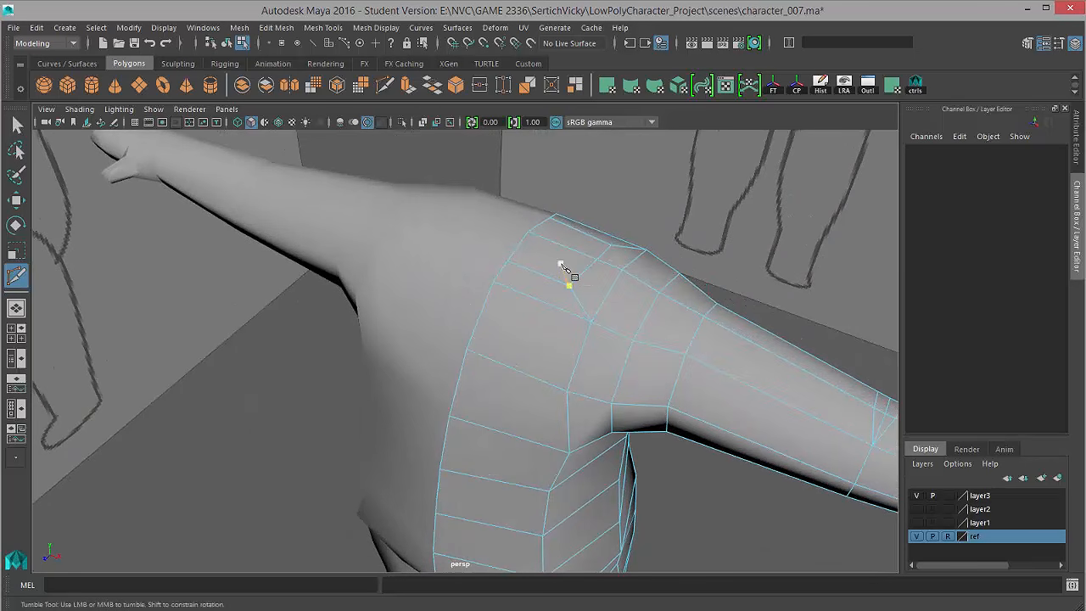
{"action": "key", "text": "w"}
- Reposition the front and back corner vertices of the new neck outline to start rounding it
{"action": "left_click_drag", "start_coordinate": [647, 310], "coordinate": [586, 317], "text": "alt"}
{"action": "right_click_drag", "start_coordinate": [462, 313], "coordinate": [414, 312]}
{"action": "left_click", "coordinate": [461, 342]}
{"action": "left_click_drag", "start_coordinate": [480, 373], "coordinate": [573, 360], "text": "alt"}
{"action": "key", "text": "w"}
{"action": "mouse_move", "coordinate": [507, 456]}
{"action": "left_mouse_down", "text": "alt"}
{"action": "mouse_move", "coordinate": [521, 443]}
{"action": "mouse_move", "coordinate": [514, 453]}
{"action": "left_mouse_up", "text": "alt"}
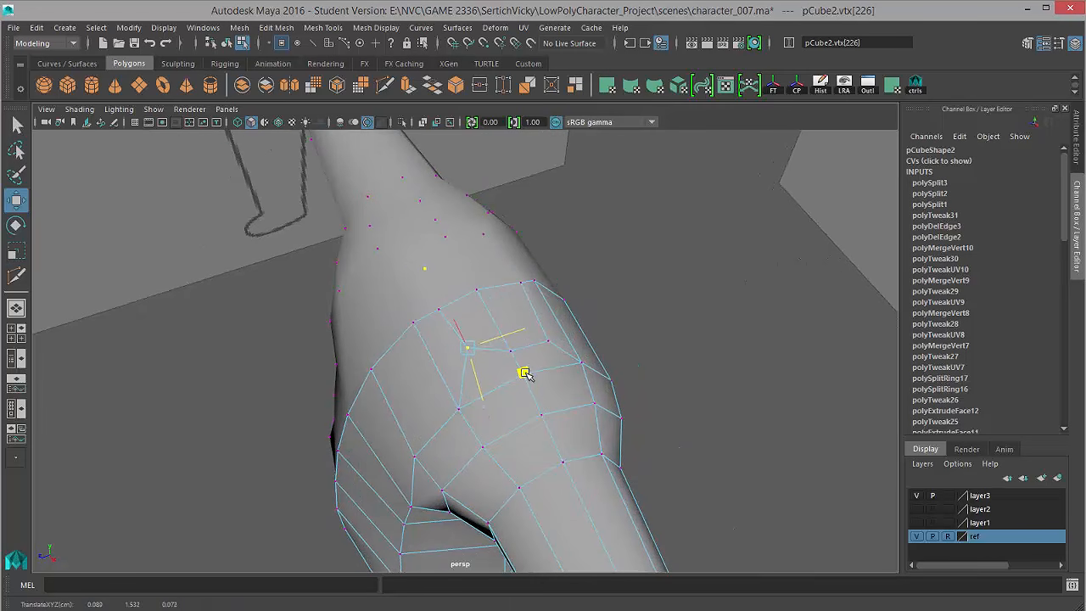
{"action": "left_click", "coordinate": [544, 322]}
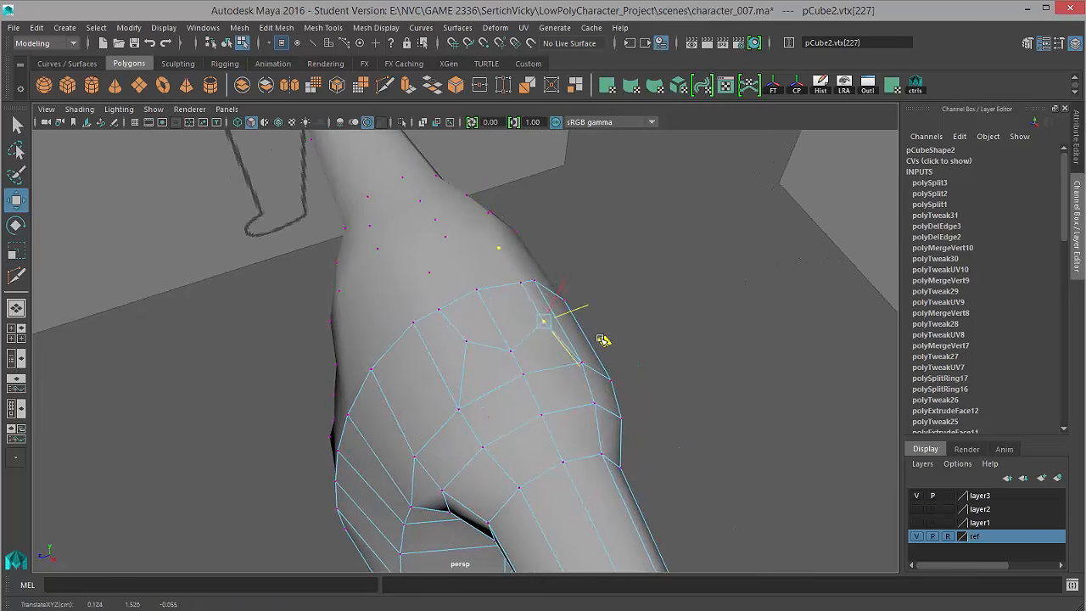
{"action": "left_click", "coordinate": [519, 353]}
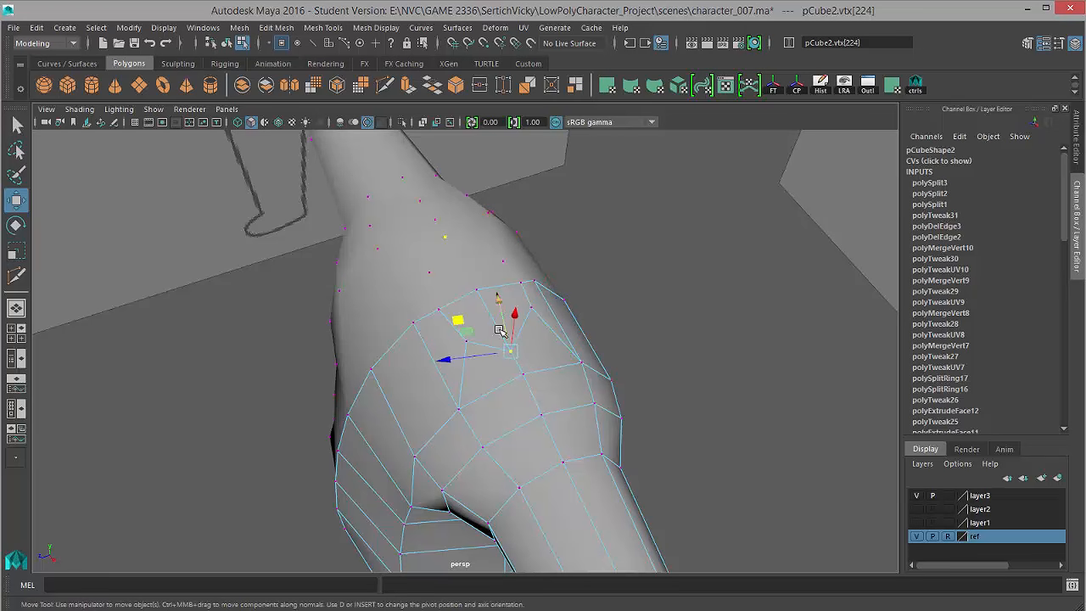
- Move the side vertex of the neck outline slightly outward toward the shoulder along X
{"action": "left_click_drag", "start_coordinate": [500, 330], "coordinate": [536, 369], "text": "alt"}
{"action": "left_click", "coordinate": [555, 375]}
{"action": "left_click_drag", "start_coordinate": [692, 375], "coordinate": [648, 323]}
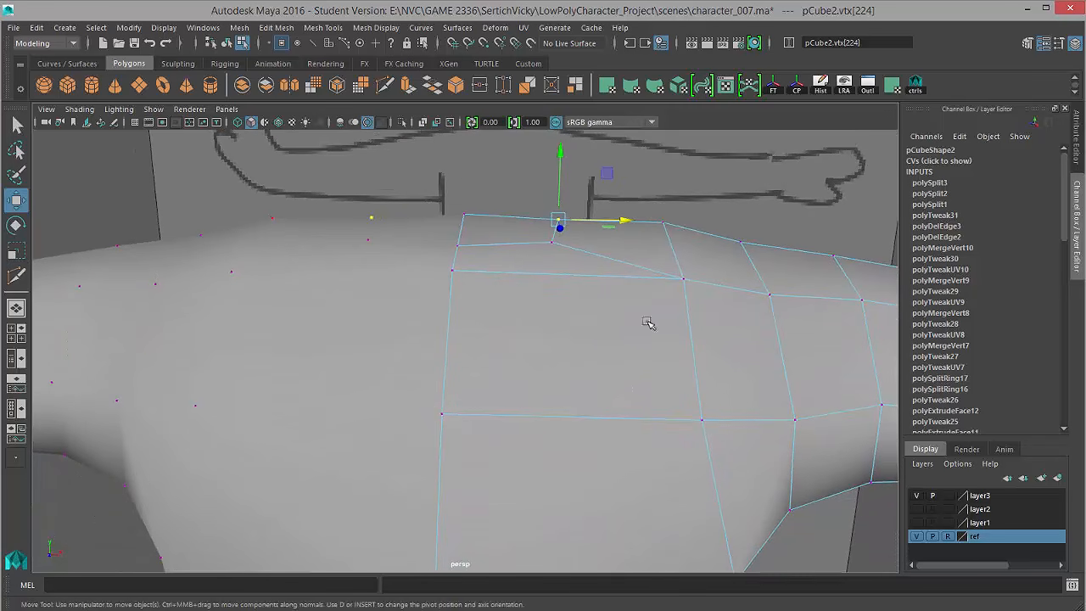
{"action": "left_click_drag", "start_coordinate": [632, 220], "coordinate": [628, 222]}
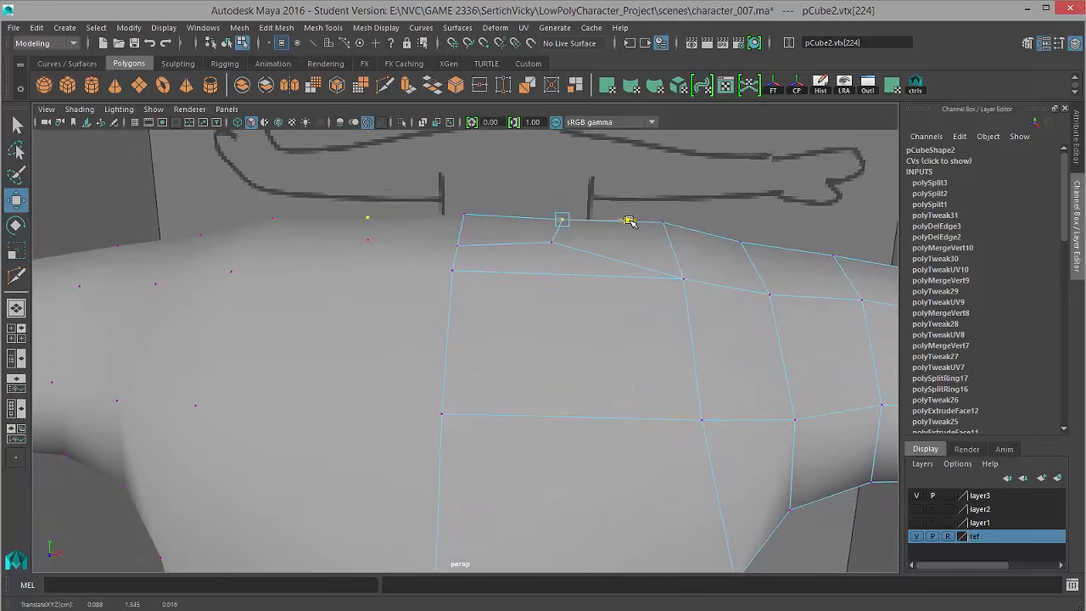
- Shift the front neck vertex toward the body's centre line and adjust the back vertex to match the rounded outline
{"action": "left_click", "coordinate": [548, 239]}
{"action": "left_click_drag", "start_coordinate": [548, 239], "coordinate": [586, 412], "text": "alt"}
{"action": "middle_click_drag", "start_coordinate": [586, 412], "coordinate": [591, 376], "text": "alt"}
{"action": "right_click_drag", "start_coordinate": [582, 322], "coordinate": [602, 386], "text": "ctrl+shift"}
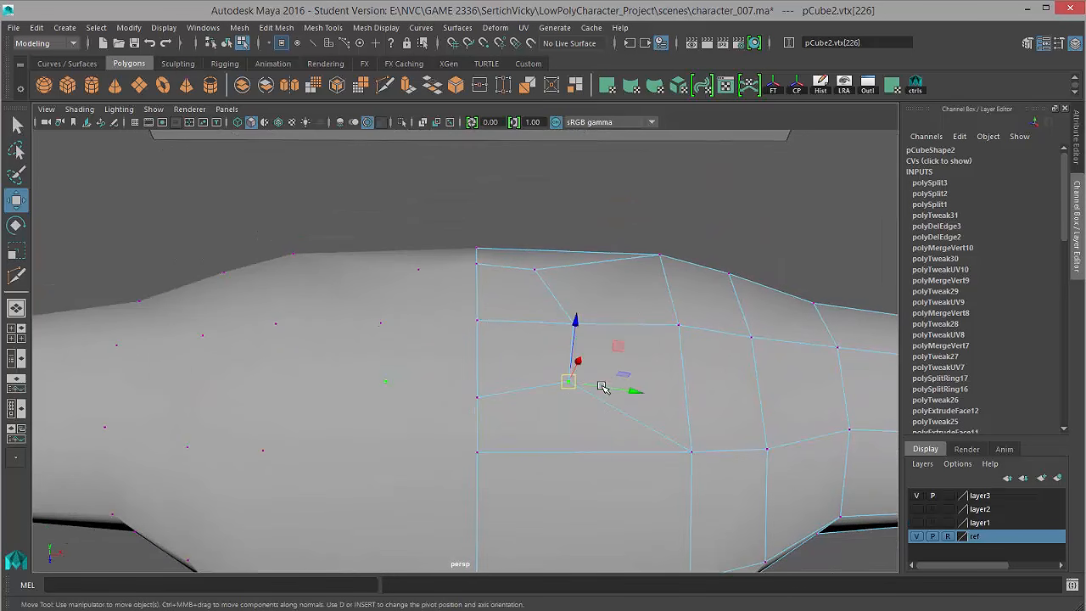
{"action": "left_click_drag", "start_coordinate": [620, 350], "coordinate": [602, 353]}
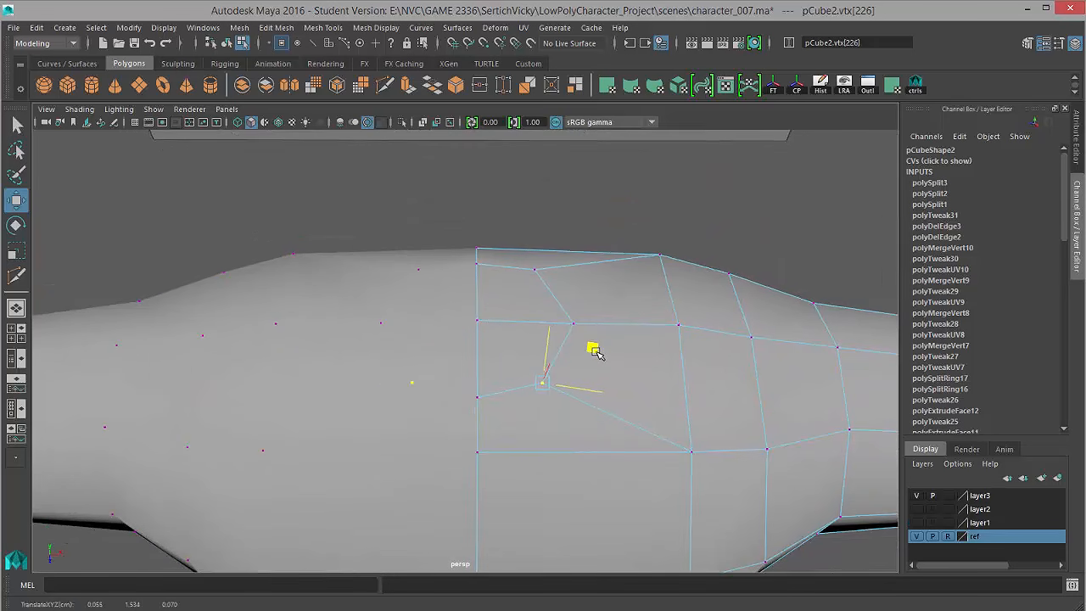
{"action": "left_click_drag", "start_coordinate": [593, 292], "coordinate": [601, 343], "text": "alt"}
{"action": "left_click_drag", "start_coordinate": [574, 291], "coordinate": [574, 291]}
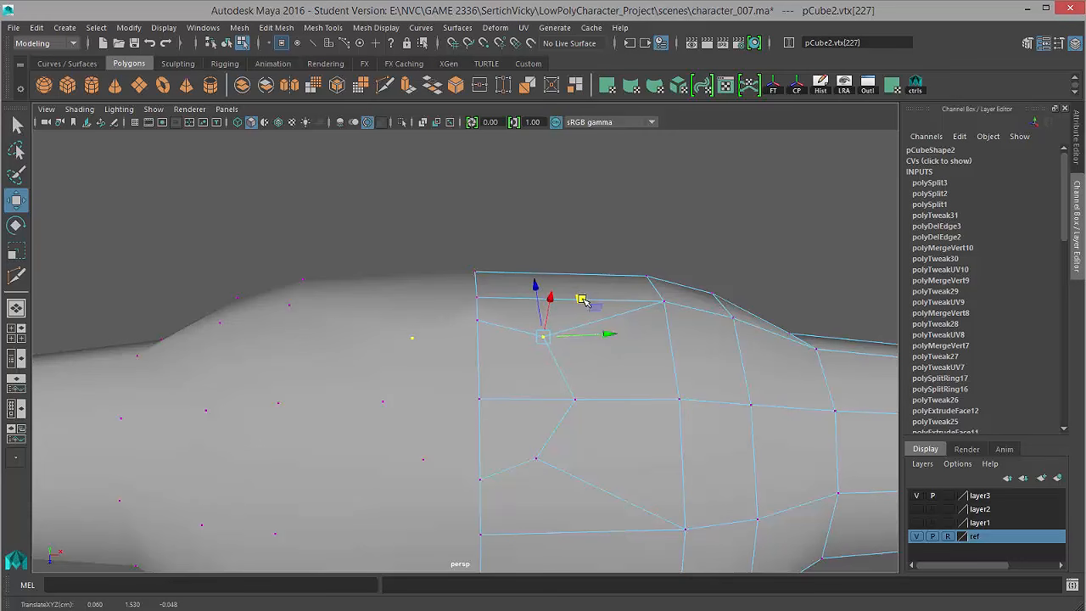
- Delete the two faces inside the neck outline to open a hole for the neck
{"action": "left_click_drag", "start_coordinate": [580, 298], "coordinate": [520, 327], "text": "alt"}
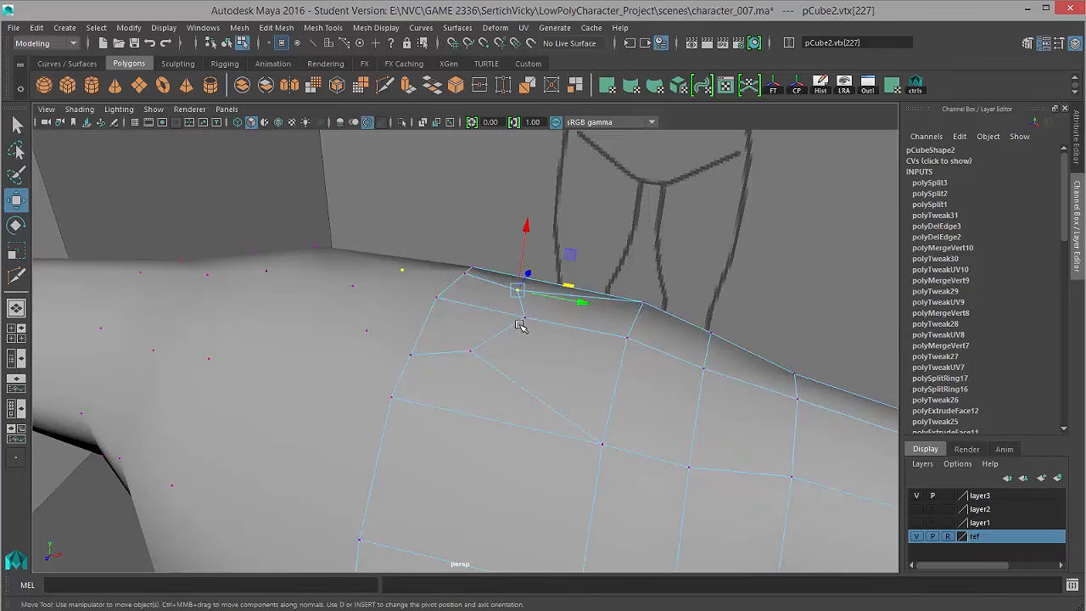
{"action": "right_click_drag", "start_coordinate": [487, 301], "coordinate": [493, 333]}
{"action": "left_click_drag", "start_coordinate": [494, 331], "coordinate": [479, 374], "text": "alt"}
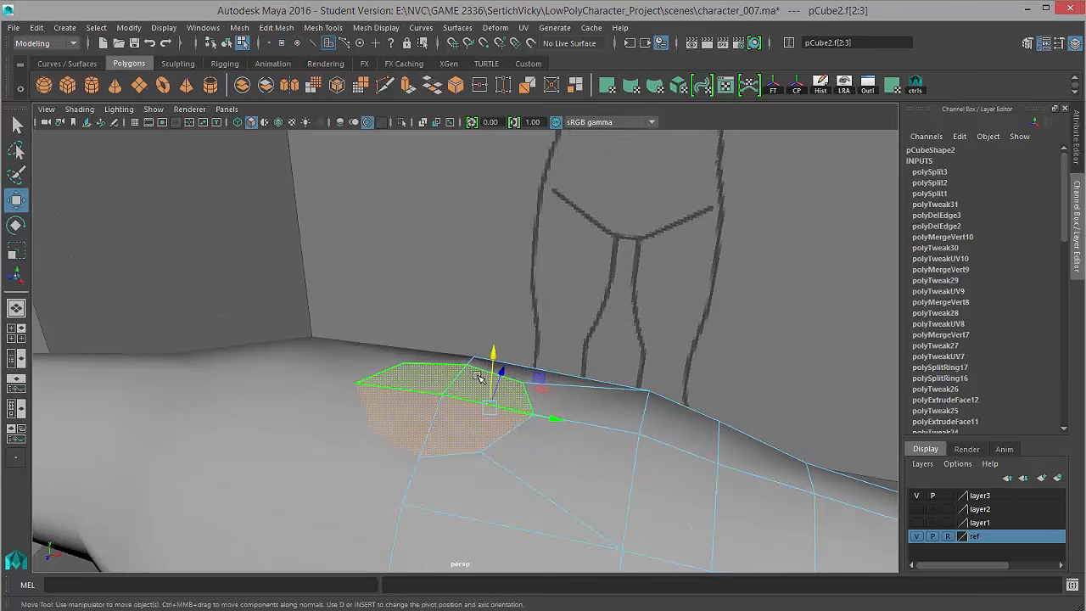
{"action": "key", "text": "Delete"}
- Extrude the border edges of the neck hole upward to start the neck
{"action": "left_click_drag", "start_coordinate": [564, 381], "coordinate": [613, 392], "text": "alt"}
{"action": "right_click_drag", "start_coordinate": [611, 341], "coordinate": [607, 310]}
{"action": "left_click", "coordinate": [535, 347]}
{"action": "left_click", "coordinate": [534, 350]}
{"action": "left_click", "coordinate": [570, 362], "text": "shift"}
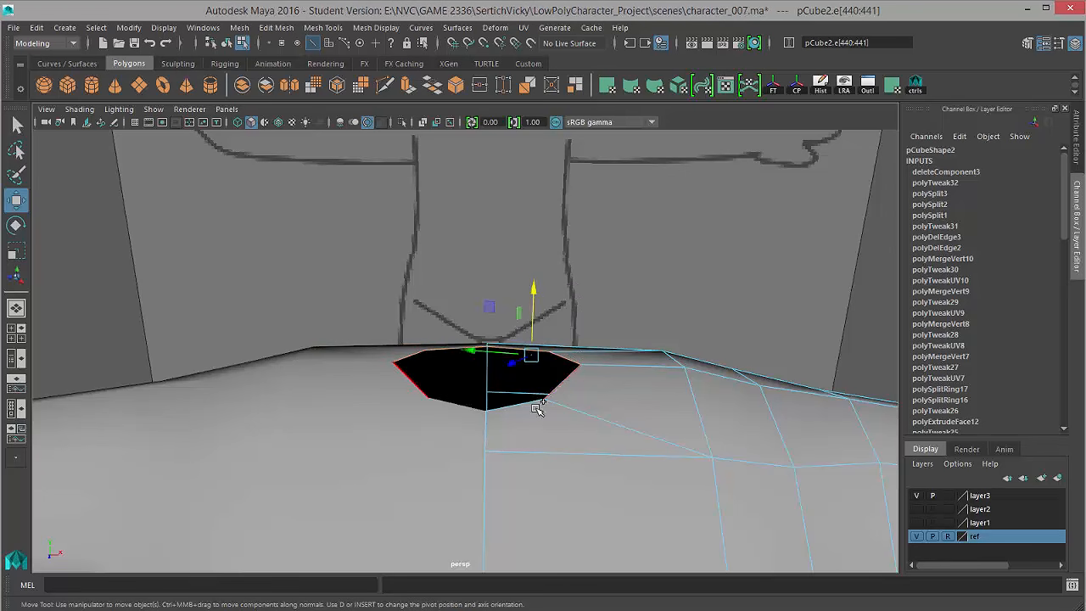
{"action": "left_click", "coordinate": [538, 403], "text": "shift"}
{"action": "left_click", "coordinate": [521, 405], "text": "shift"}
{"action": "left_click_drag", "start_coordinate": [566, 456], "coordinate": [582, 391], "text": "alt"}
{"action": "right_click_drag", "start_coordinate": [609, 378], "coordinate": [614, 404], "text": "shift"}
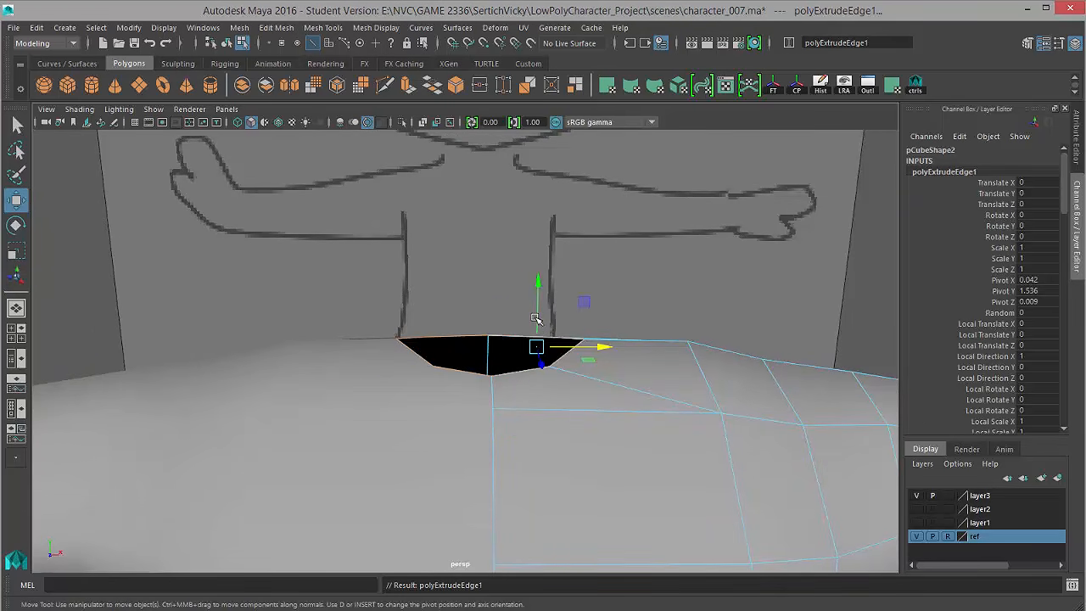
{"action": "left_click_drag", "start_coordinate": [538, 315], "coordinate": [540, 259]}
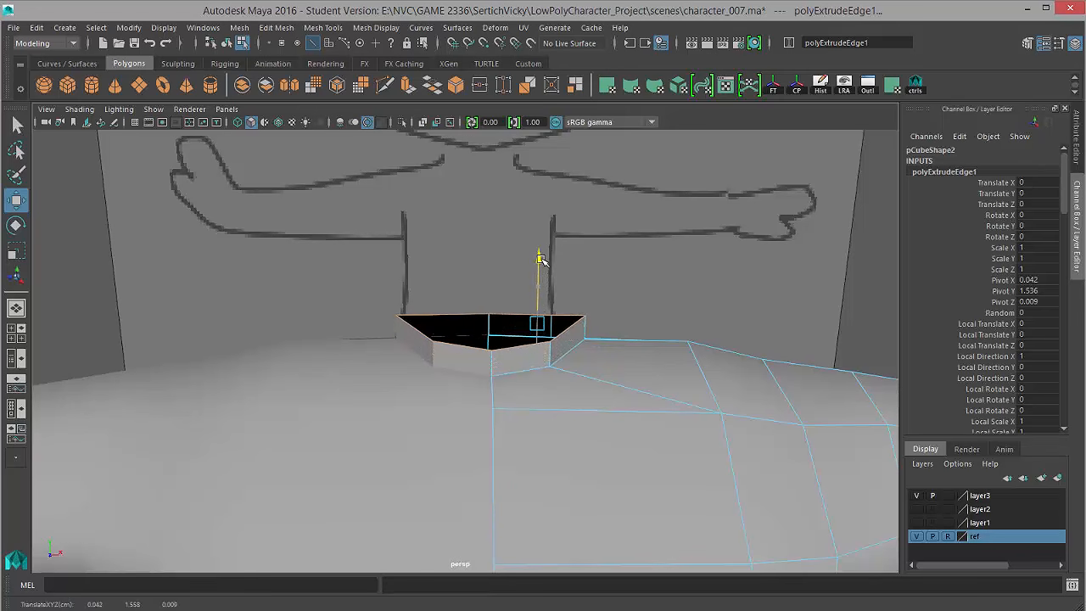
- Flatten the extruded neck border vertically, raise it slightly and fine-tune its overall scale
{"action": "left_click_drag", "start_coordinate": [570, 319], "coordinate": [570, 310], "text": "alt"}
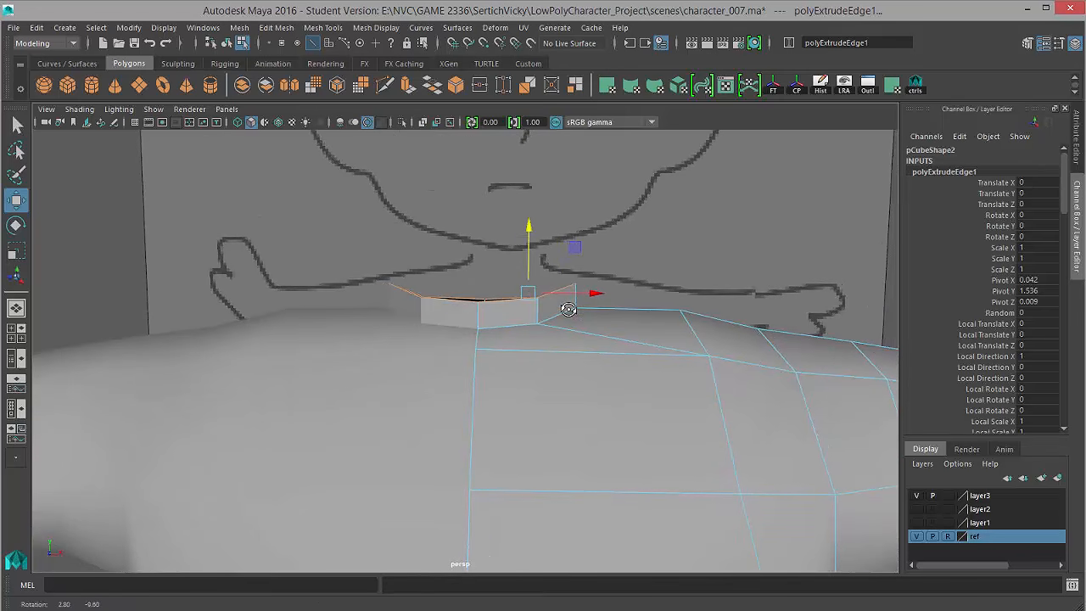
{"action": "key", "text": "r"}
{"action": "left_click_drag", "start_coordinate": [530, 231], "coordinate": [539, 302]}
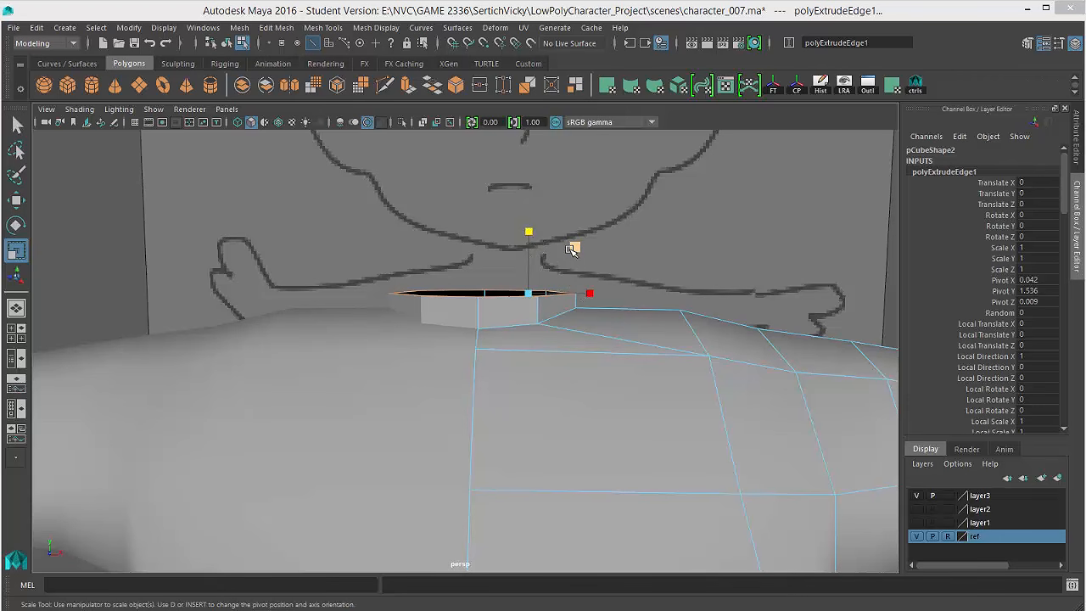
{"action": "key", "text": "w"}
{"action": "mouse_move", "coordinate": [530, 222]}
{"action": "left_mouse_down"}
{"action": "mouse_move", "coordinate": [529, 213]}
{"action": "mouse_move", "coordinate": [528, 225]}
{"action": "left_mouse_up"}
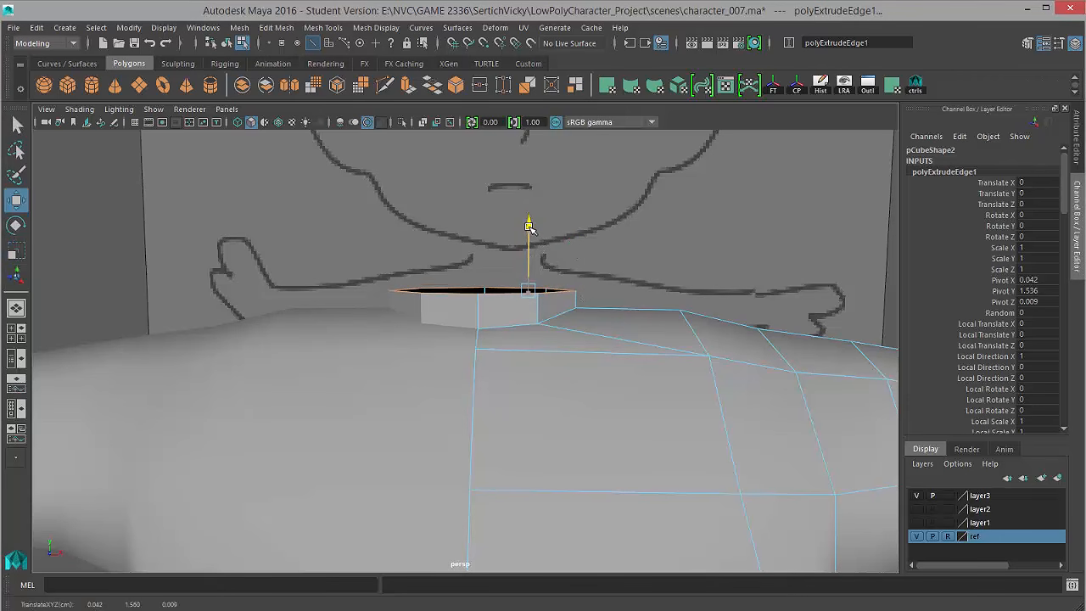
{"action": "key", "text": "r"}
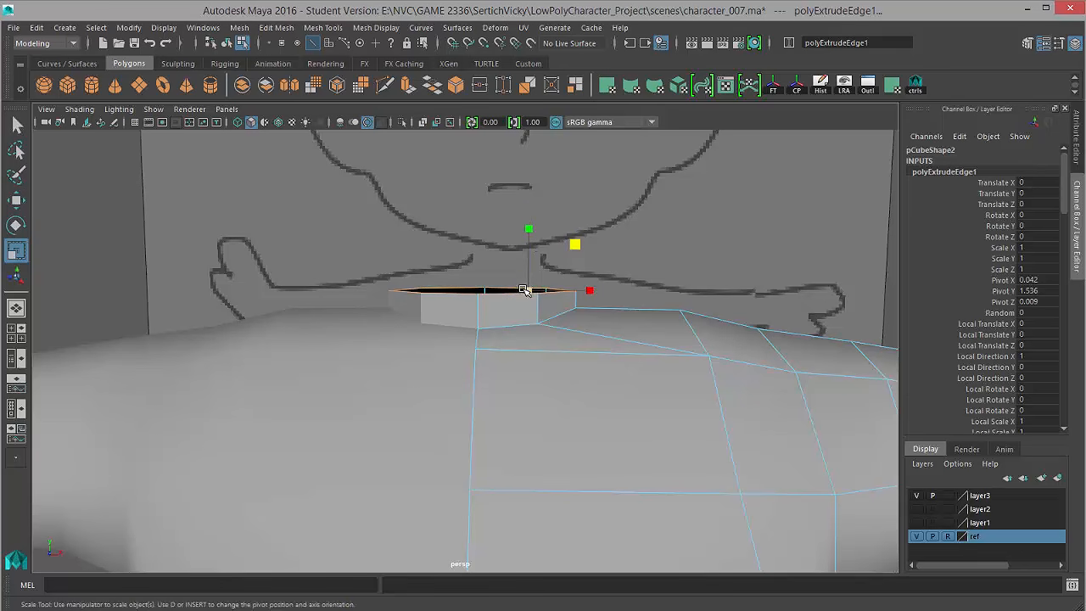
{"action": "left_click_drag", "start_coordinate": [529, 291], "coordinate": [526, 291]}
{"action": "left_click_drag", "start_coordinate": [534, 347], "coordinate": [557, 373], "text": "alt"}
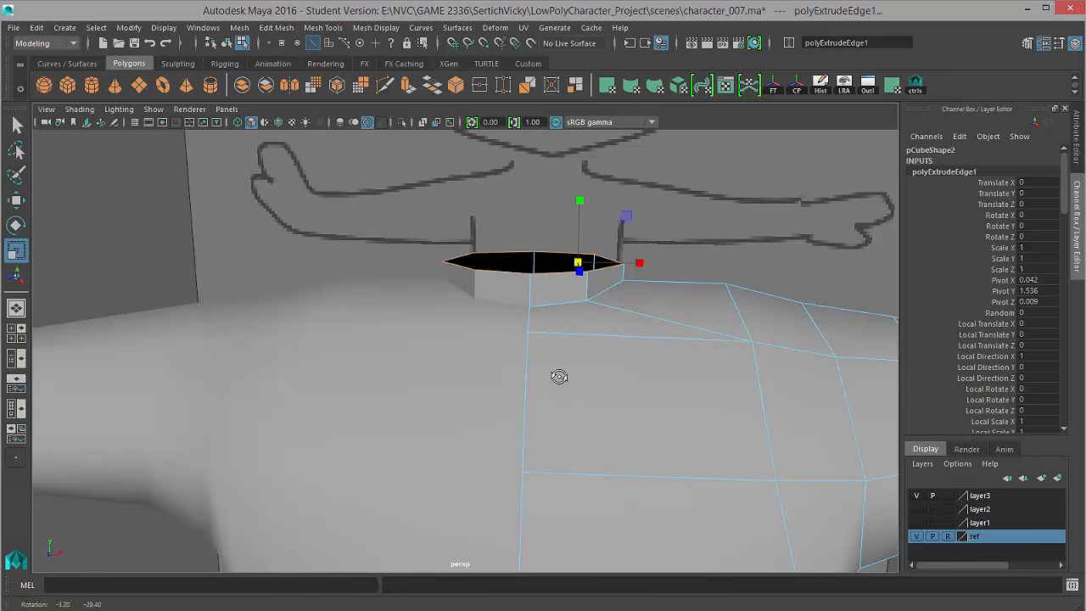
- Extrude the neck's open border again and move the new edges upward to add a second neck section
{"action": "key", "text": "ctrl+e"}
{"action": "left_click_drag", "start_coordinate": [625, 348], "coordinate": [598, 412], "text": "alt"}
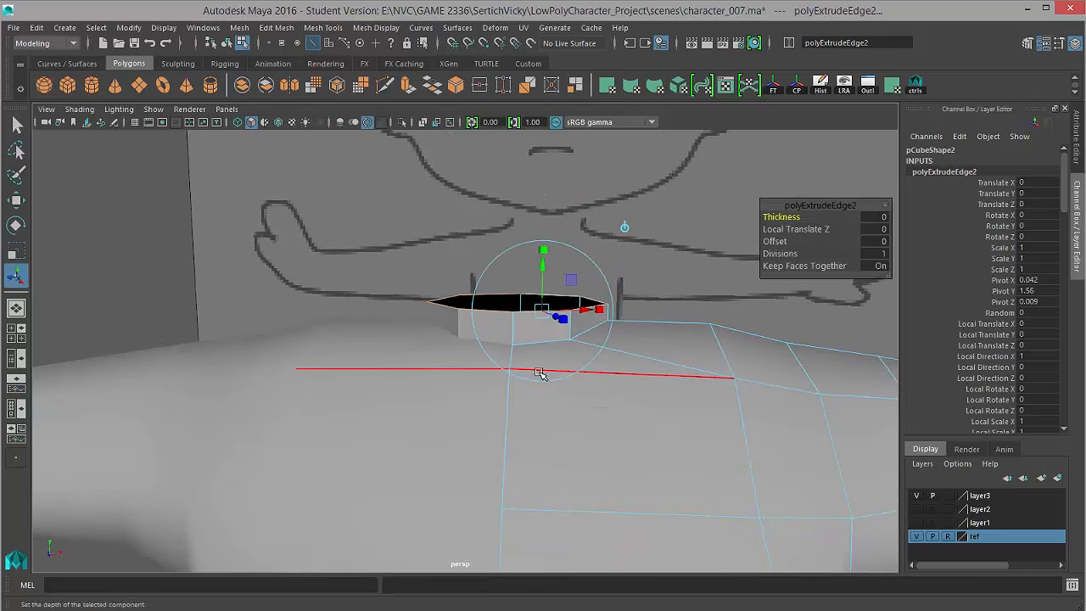
{"action": "key", "text": "w"}
{"action": "left_click_drag", "start_coordinate": [563, 236], "coordinate": [565, 221]}
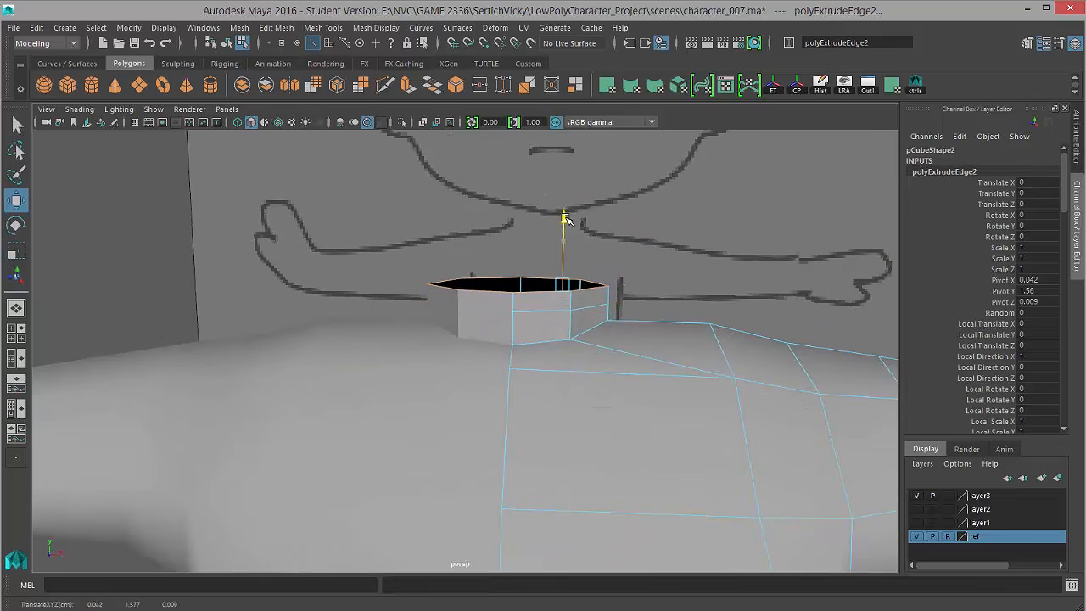
{"action": "mouse_move", "coordinate": [587, 339]}
{"action": "left_mouse_down", "text": "alt"}
{"action": "mouse_move", "coordinate": [594, 318]}
{"action": "mouse_move", "coordinate": [587, 333]}
{"action": "left_mouse_up", "text": "alt"}
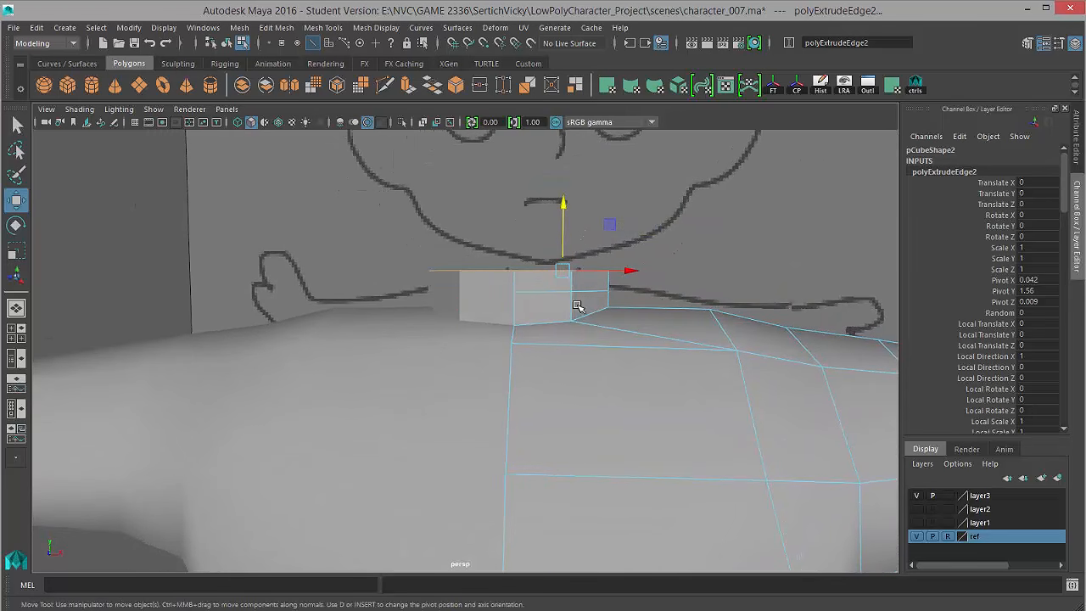
- Select the edge loop between the two neck sections and adjust its height slightly
{"action": "double_click", "coordinate": [568, 292]}
{"action": "left_click_drag", "start_coordinate": [563, 224], "coordinate": [562, 227]}
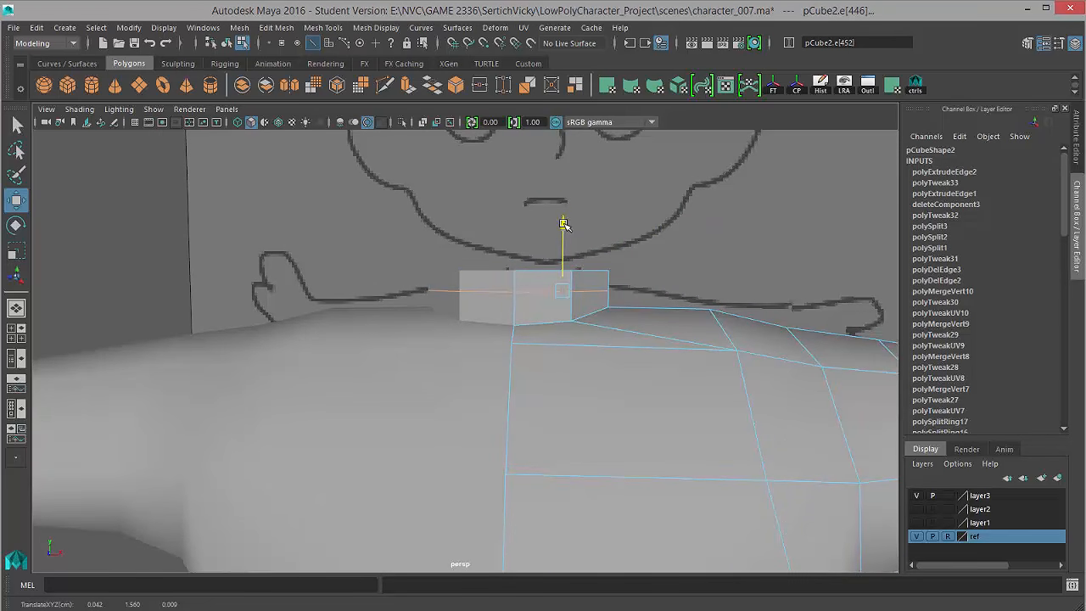
{"action": "left_click_drag", "start_coordinate": [629, 292], "coordinate": [594, 451], "text": "alt"}
{"action": "right_click_drag", "start_coordinate": [451, 342], "coordinate": [518, 322]}
{"action": "left_click_drag", "start_coordinate": [524, 424], "coordinate": [475, 365], "text": "alt"}
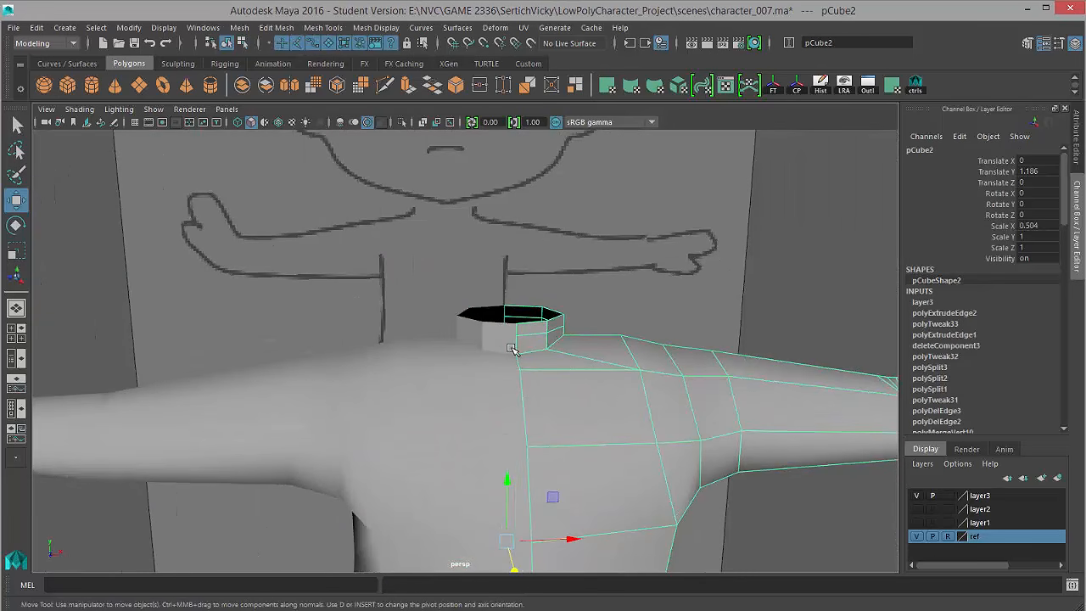
- Scale the neck's middle edge loop inward to give the neck a narrower waist
{"action": "left_click_drag", "start_coordinate": [641, 388], "coordinate": [584, 403], "text": "alt"}
{"action": "scroll", "coordinate": [532, 380], "scroll_direction": "up", "scroll_amount": 3}
{"action": "right_click_drag", "start_coordinate": [543, 330], "coordinate": [545, 292]}
{"action": "double_click", "coordinate": [549, 325]}
{"action": "mouse_move", "coordinate": [542, 358]}
{"action": "left_mouse_down", "text": "alt"}
{"action": "mouse_move", "coordinate": [560, 360]}
{"action": "mouse_move", "coordinate": [539, 362]}
{"action": "left_mouse_up", "text": "alt"}
{"action": "key", "text": "r"}
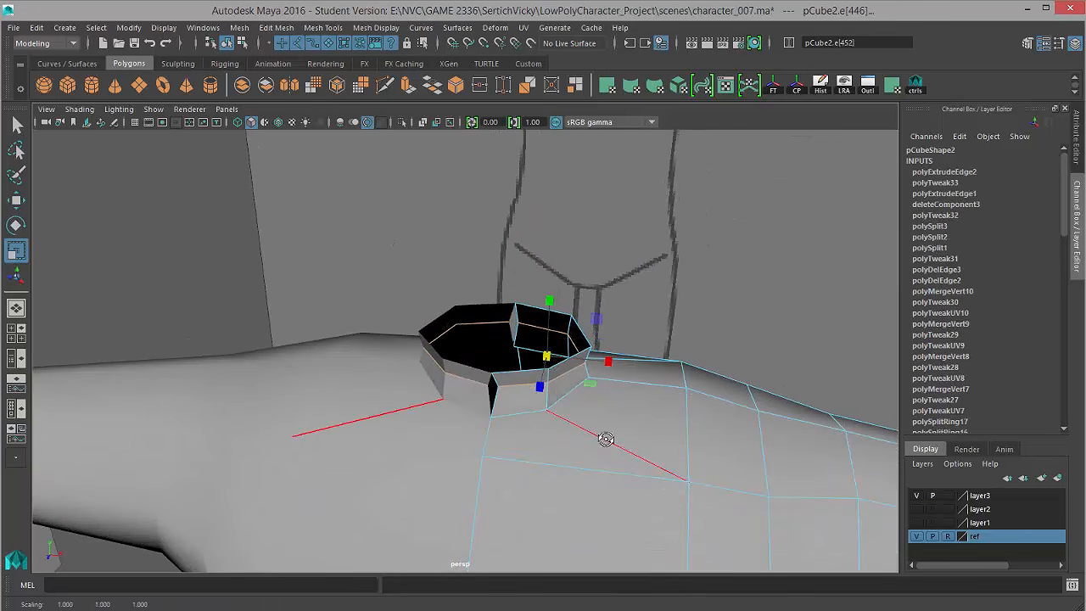
{"action": "mouse_move", "coordinate": [605, 439]}
{"action": "left_mouse_down", "text": "alt"}
{"action": "mouse_move", "coordinate": [571, 421]}
{"action": "mouse_move", "coordinate": [613, 416]}
{"action": "mouse_move", "coordinate": [453, 456]}
{"action": "mouse_move", "coordinate": [613, 426]}
{"action": "left_mouse_up", "text": "alt"}
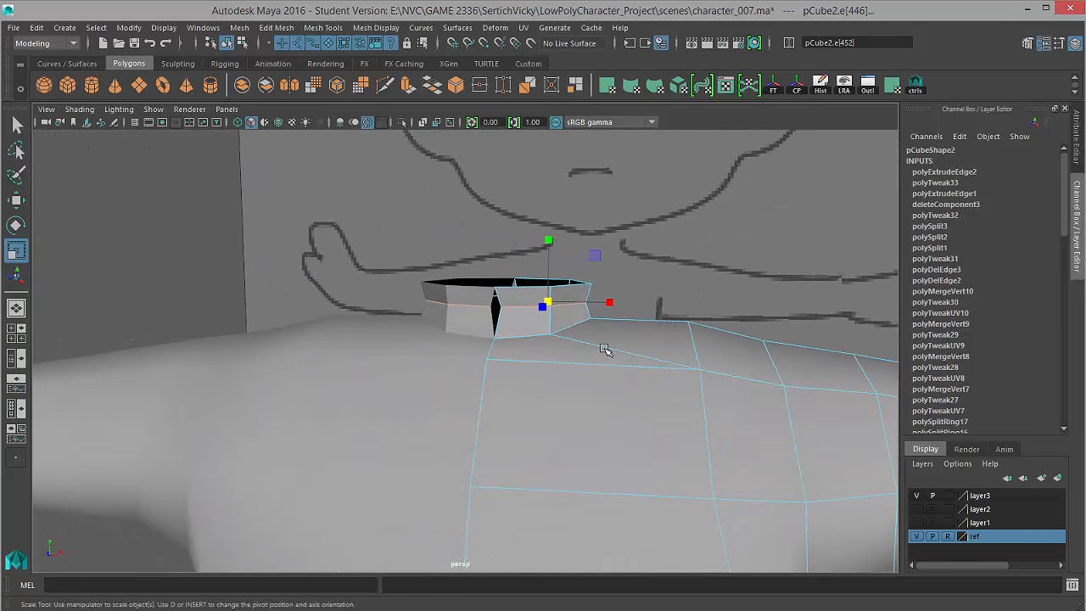
{"action": "left_click_drag", "start_coordinate": [573, 356], "coordinate": [509, 324], "text": "alt"}
{"action": "right_click_drag", "start_coordinate": [509, 323], "coordinate": [576, 304]}
{"action": "left_click_drag", "start_coordinate": [538, 382], "coordinate": [514, 396], "text": "alt"}
- Try to move the front centre vertex of the neck's middle loop along X to close the seam gap
{"action": "right_click_drag", "start_coordinate": [543, 327], "coordinate": [484, 323]}
{"action": "left_click", "coordinate": [525, 317]}
{"action": "left_click_drag", "start_coordinate": [525, 317], "coordinate": [552, 412], "text": "alt"}
{"action": "key", "text": "w"}
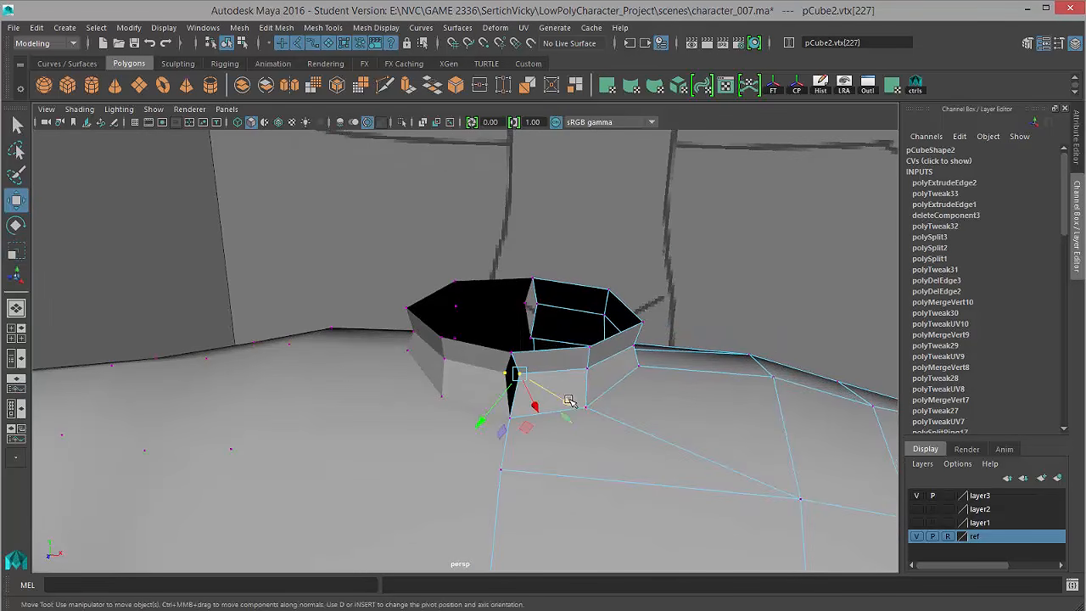
{"action": "left_click", "coordinate": [591, 351]}
{"action": "left_click_drag", "start_coordinate": [543, 326], "coordinate": [536, 331]}
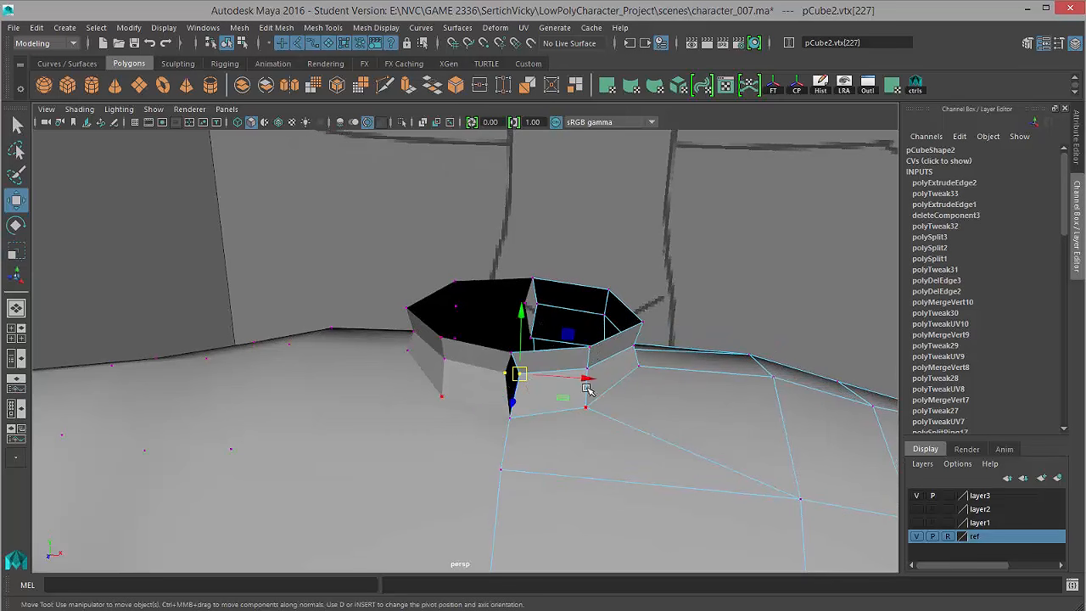
{"action": "left_click_drag", "start_coordinate": [585, 376], "coordinate": [587, 376]}
{"action": "key", "text": "ctrl+z"}
- In the front view, snap the front and back centre vertices of the neck's middle loop onto the centre line along X
{"action": "key", "text": "space"}
{"action": "key", "text": "space"}
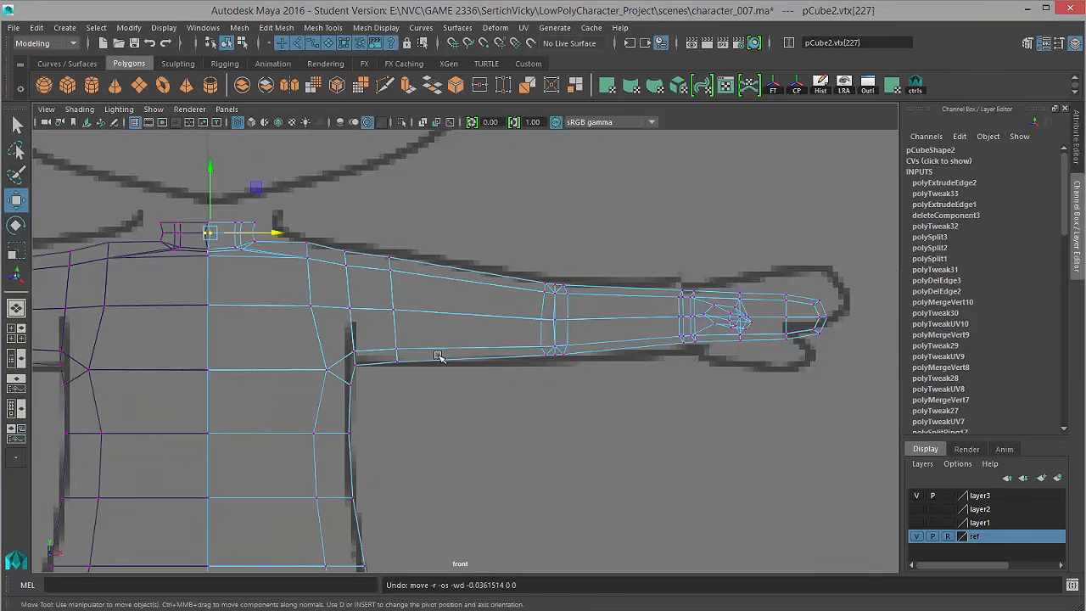
{"action": "scroll", "coordinate": [436, 357], "scroll_direction": "up", "scroll_amount": 2}
{"action": "middle_click_drag", "start_coordinate": [360, 388], "coordinate": [703, 555], "text": "alt"}
{"action": "right_click_drag", "start_coordinate": [548, 413], "coordinate": [669, 450], "text": "alt"}
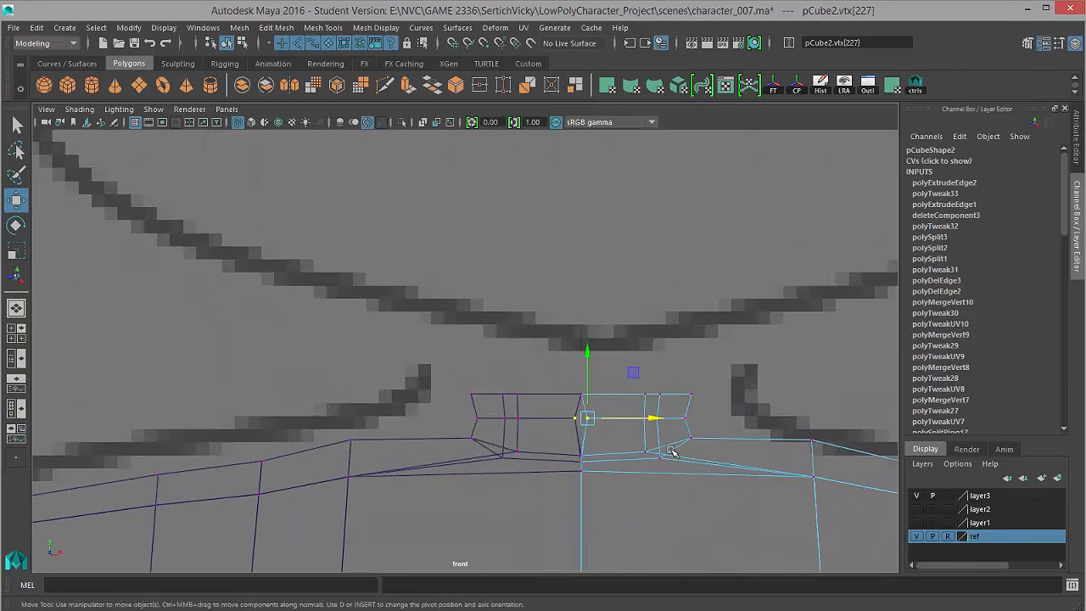
{"action": "middle_click_drag", "start_coordinate": [669, 451], "coordinate": [617, 388], "text": "alt"}
{"action": "right_click_drag", "start_coordinate": [515, 312], "coordinate": [694, 425], "text": "alt"}
{"action": "key", "text": "a"}
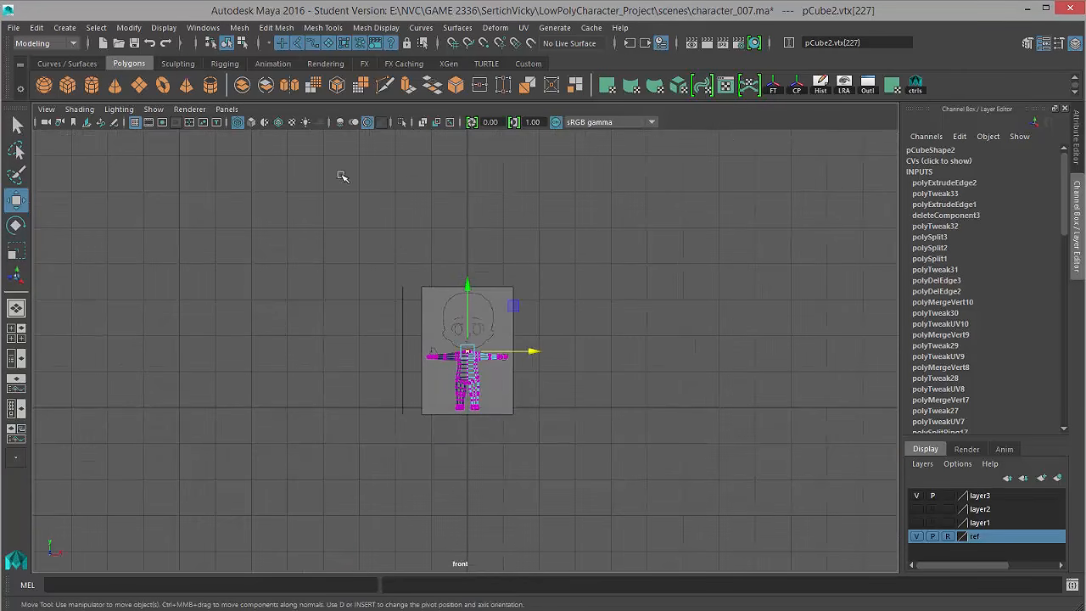
{"action": "scroll", "coordinate": [527, 424], "scroll_direction": "up", "scroll_amount": 20}
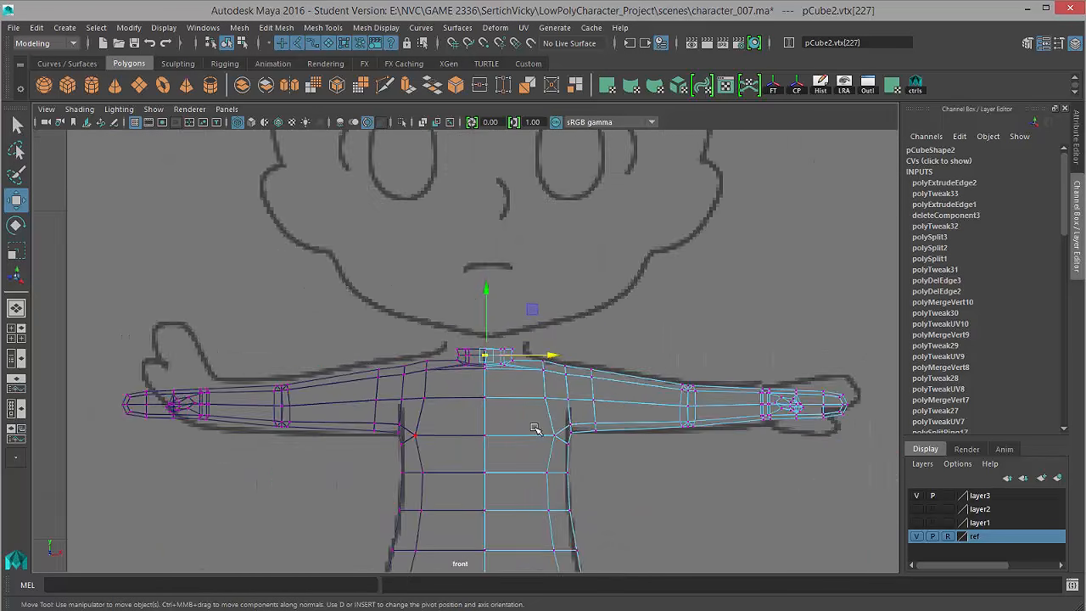
{"action": "left_click_drag", "start_coordinate": [642, 374], "coordinate": [640, 374]}
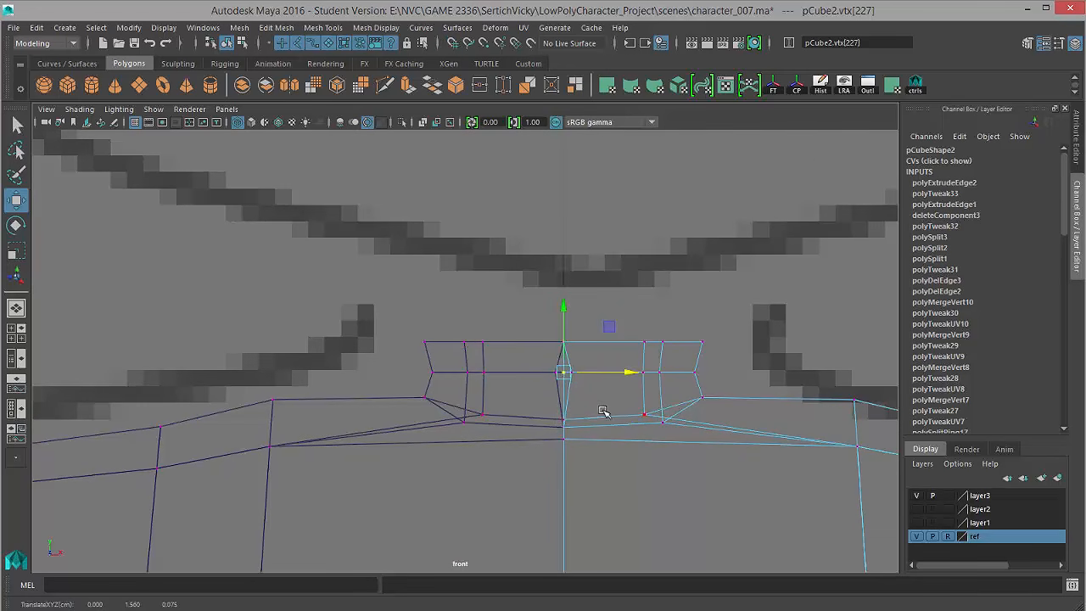
{"action": "left_click", "coordinate": [563, 419]}
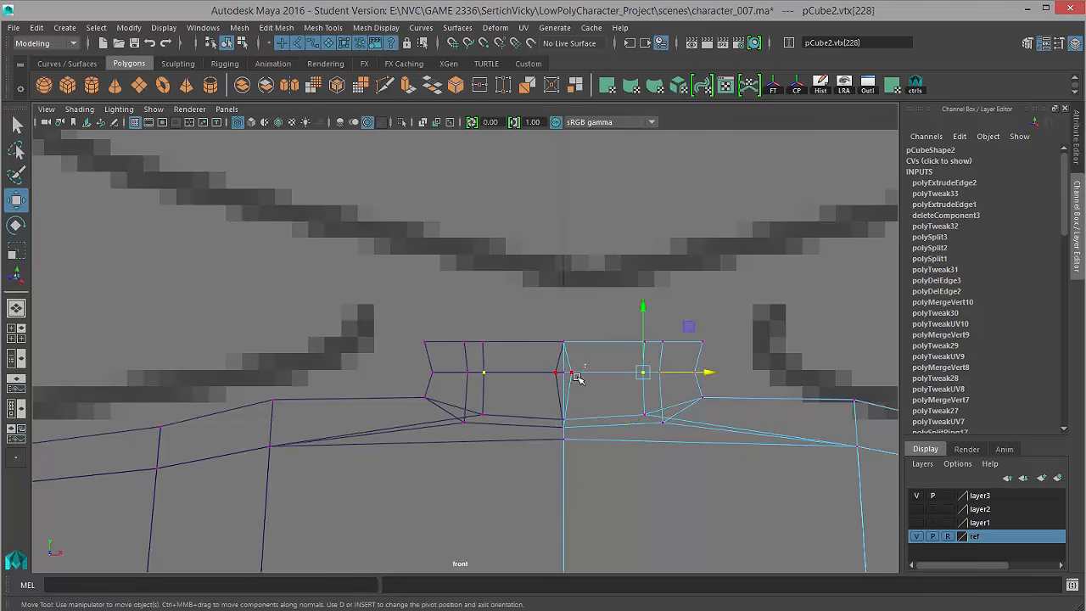
{"action": "left_click_drag", "start_coordinate": [609, 377], "coordinate": [630, 374]}
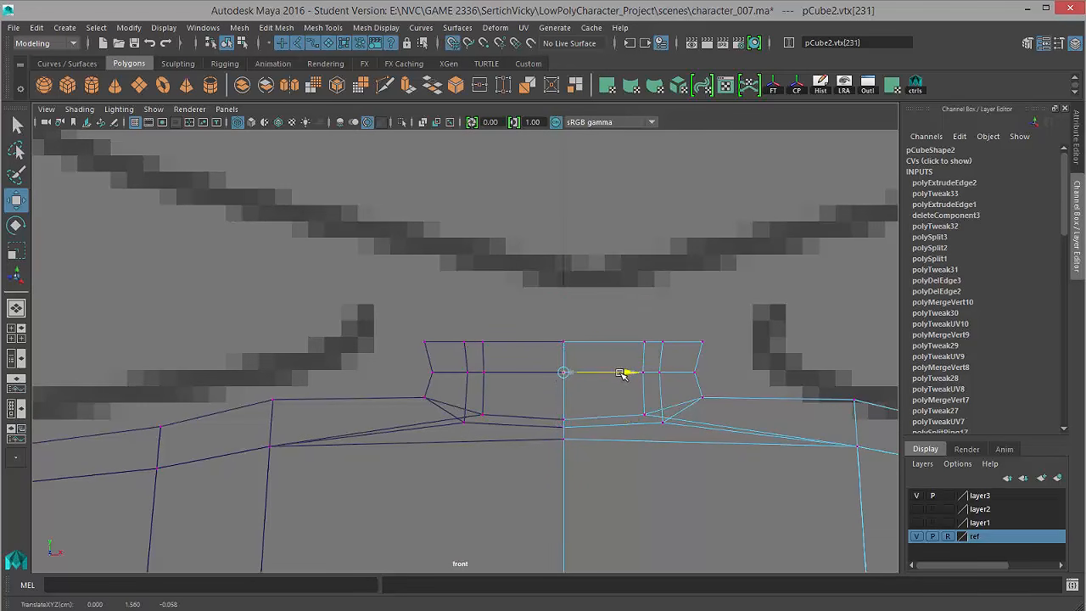
- Inspect the neck's centre seam and its transition into the shoulders from several angles in the perspective view
{"action": "key", "text": "space"}
{"action": "key", "text": "space"}
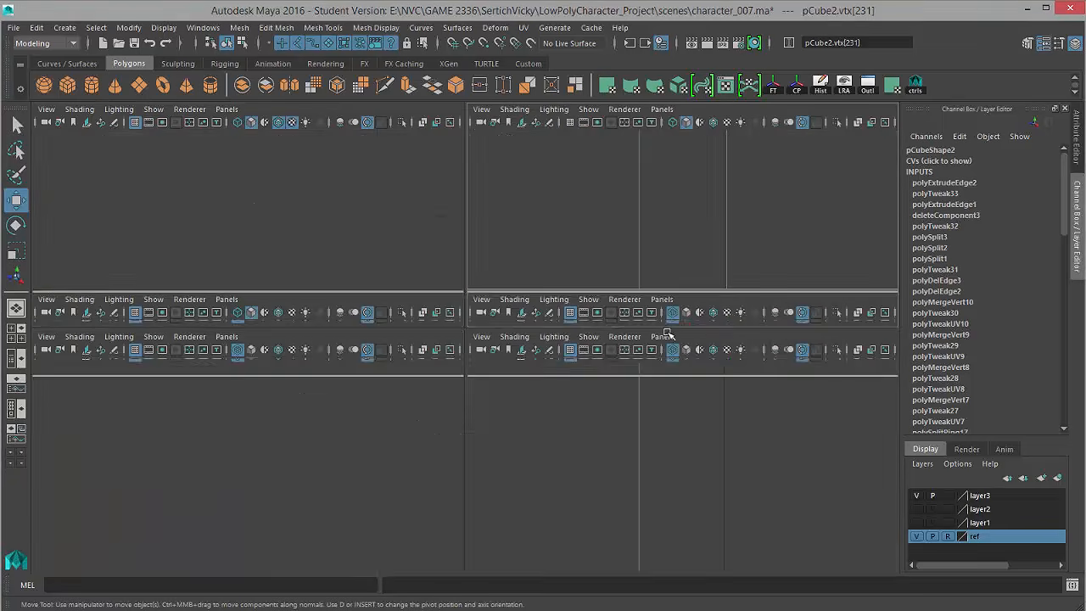
{"action": "left_click_drag", "start_coordinate": [669, 331], "coordinate": [514, 357], "text": "alt"}
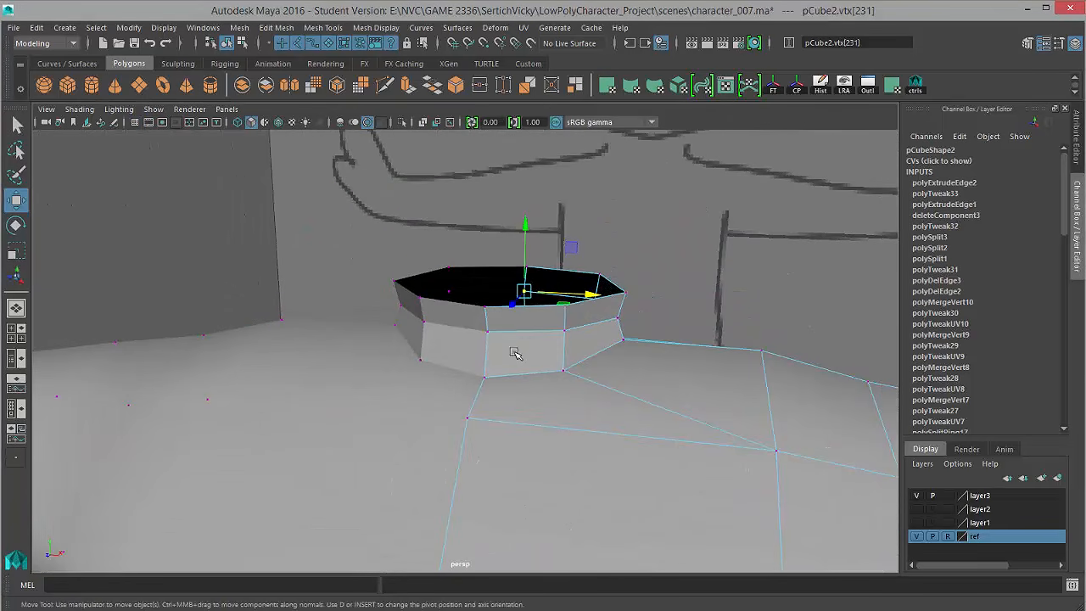
{"action": "right_click_drag", "start_coordinate": [513, 341], "coordinate": [602, 289]}
{"action": "mouse_move", "coordinate": [610, 446]}
{"action": "left_mouse_down", "text": "alt"}
{"action": "mouse_move", "coordinate": [517, 407]}
{"action": "mouse_move", "coordinate": [552, 484]}
{"action": "mouse_move", "coordinate": [543, 356]}
{"action": "mouse_move", "coordinate": [543, 366]}
{"action": "left_mouse_up", "text": "alt"}
{"action": "scroll", "coordinate": [547, 370], "scroll_direction": "up", "scroll_amount": 3}
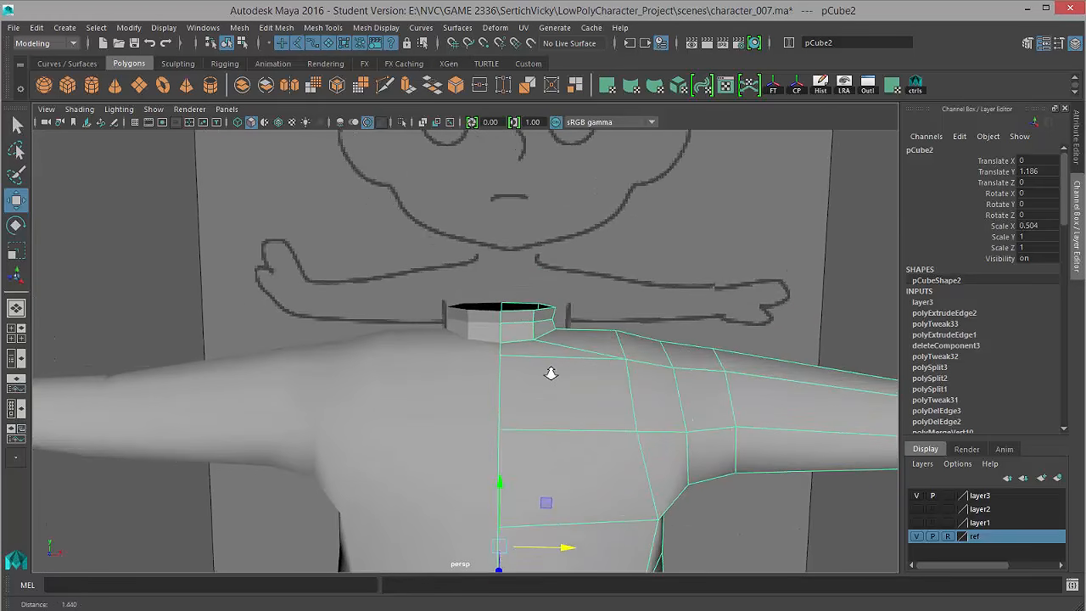
{"action": "mouse_move", "coordinate": [534, 348]}
{"action": "middle_mouse_down", "text": "alt"}
{"action": "mouse_move", "coordinate": [534, 363]}
{"action": "mouse_move", "coordinate": [558, 378]}
{"action": "middle_mouse_up", "text": "alt"}
{"action": "left_click_drag", "start_coordinate": [557, 378], "coordinate": [486, 335], "text": "alt"}
{"action": "left_click_drag", "start_coordinate": [545, 395], "coordinate": [526, 412], "text": "alt"}
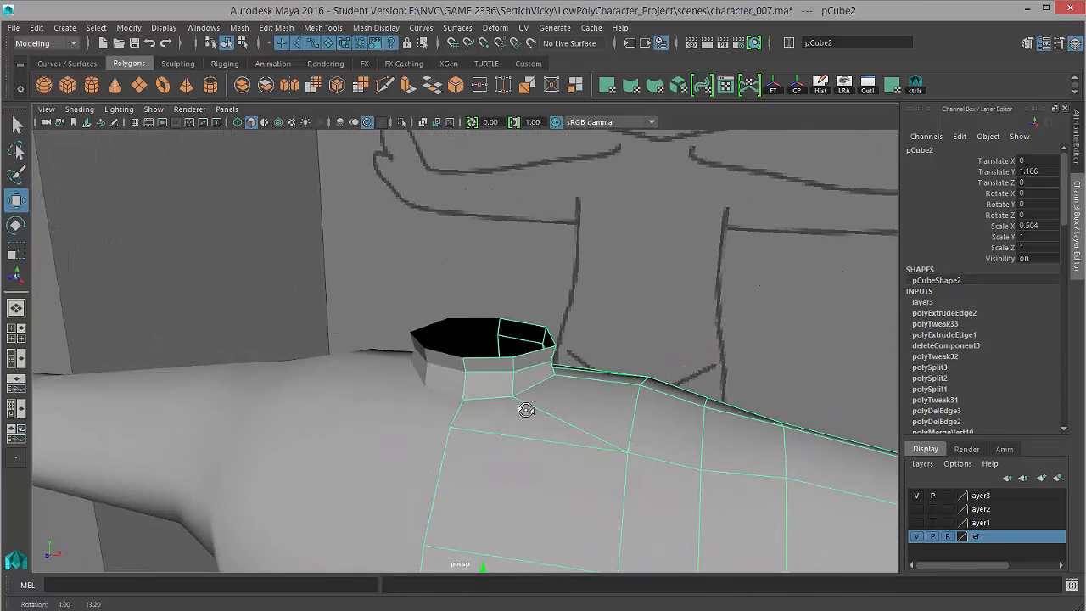
- Compare the body half's low-poly and smoothed display, and leave it in smooth mesh preview
{"action": "right_click_drag", "start_coordinate": [509, 342], "coordinate": [602, 330]}
{"action": "key", "text": "3"}
{"action": "left_click", "coordinate": [305, 310]}
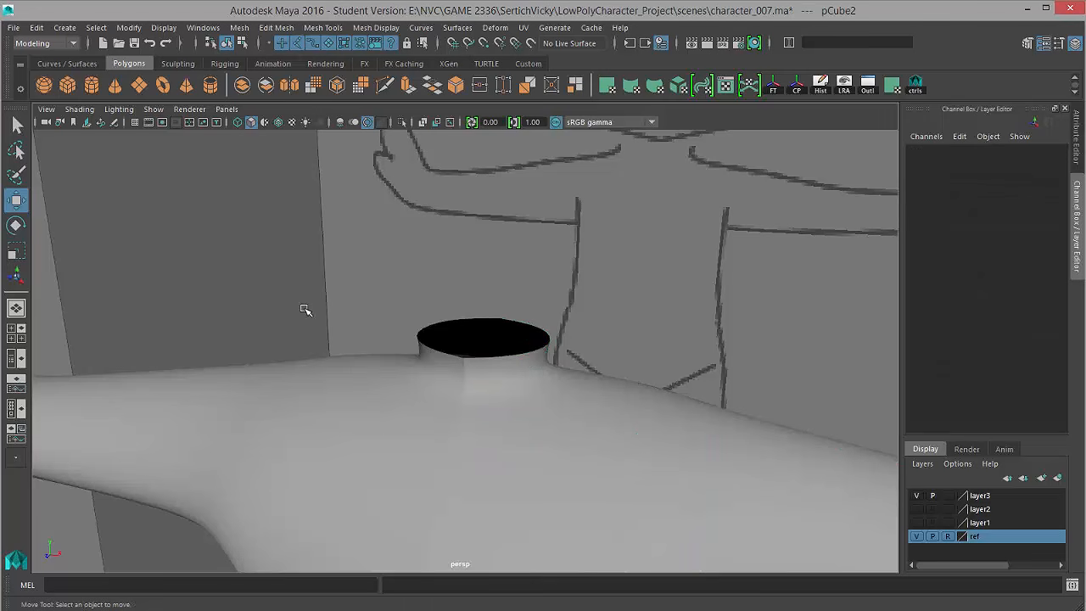
{"action": "scroll", "coordinate": [305, 310], "scroll_direction": "down", "scroll_amount": 5}
{"action": "left_click", "coordinate": [518, 475]}
{"action": "key", "text": "1"}
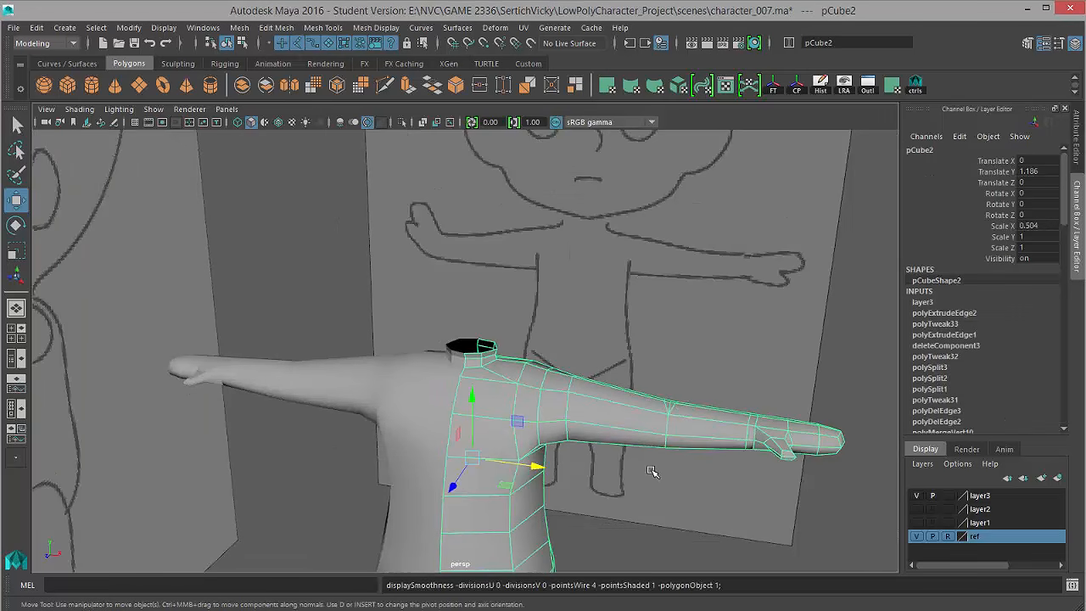
{"action": "key", "text": "3"}
{"action": "left_click", "coordinate": [555, 504]}
- Create a polygon cube for the head and raise it along Y to the head area above the neck
{"action": "key", "text": "space"}
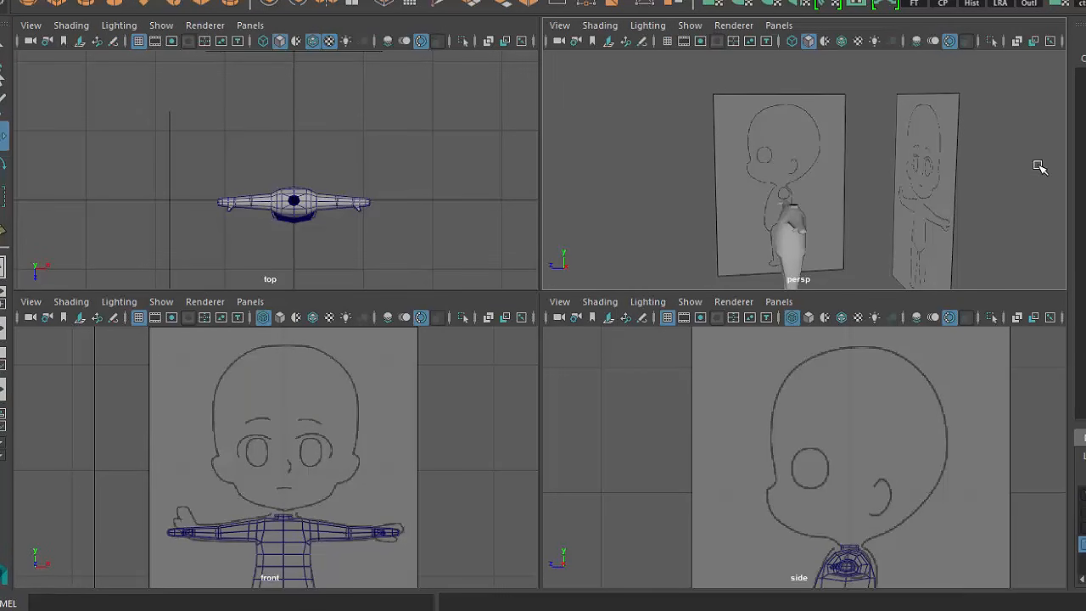
{"action": "left_click_drag", "start_coordinate": [940, 198], "coordinate": [938, 139], "text": "alt"}
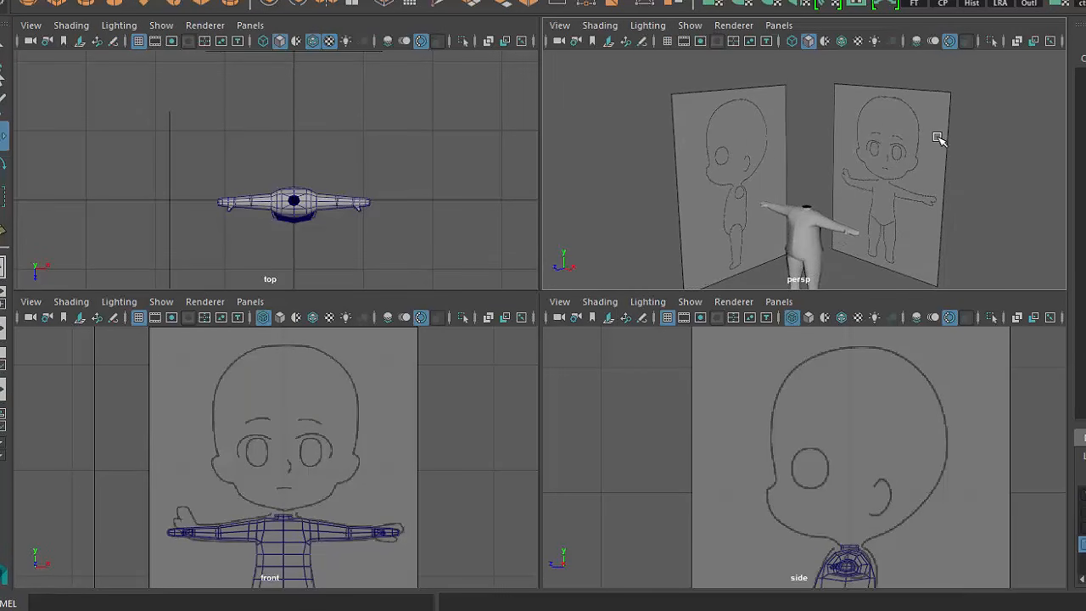
{"action": "key", "text": "space"}
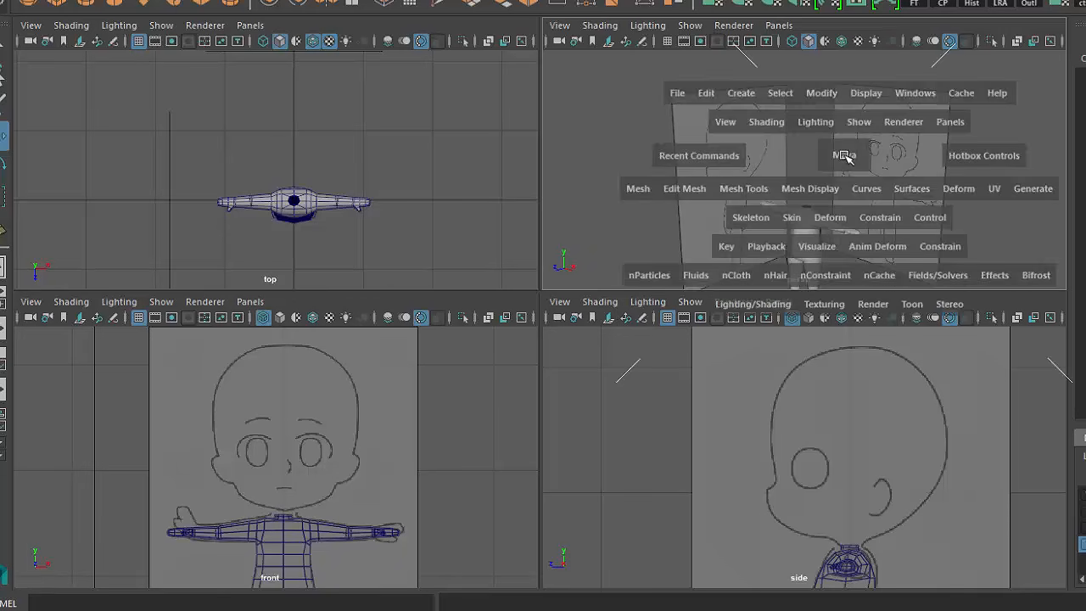
{"action": "middle_click_drag", "start_coordinate": [810, 360], "coordinate": [871, 304], "text": "alt"}
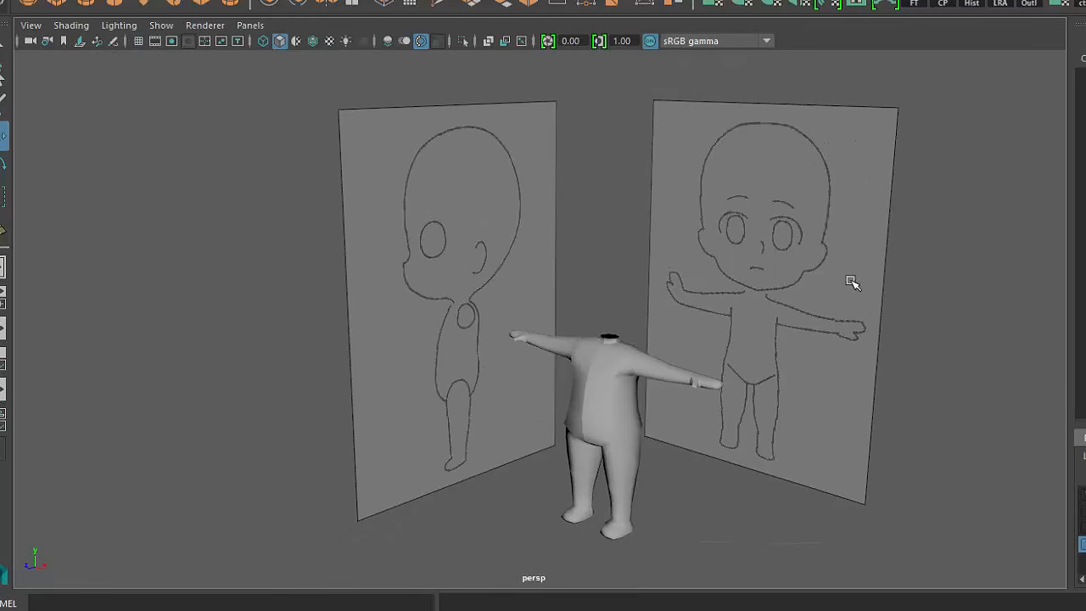
{"action": "left_click", "coordinate": [52, 0]}
{"action": "mouse_move", "coordinate": [106, 1]}
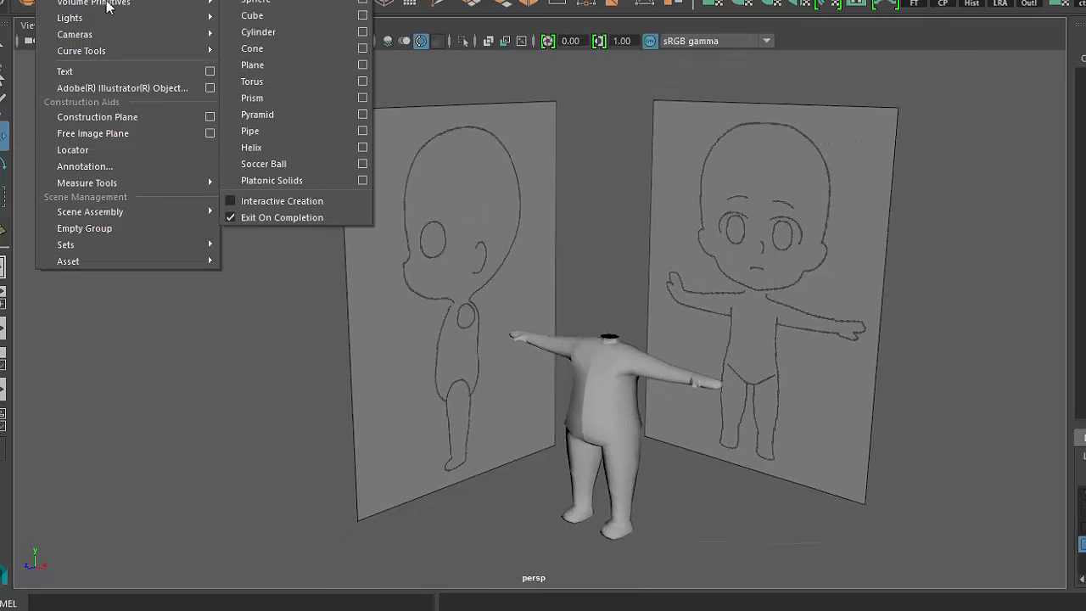
{"action": "left_click", "coordinate": [266, 14]}
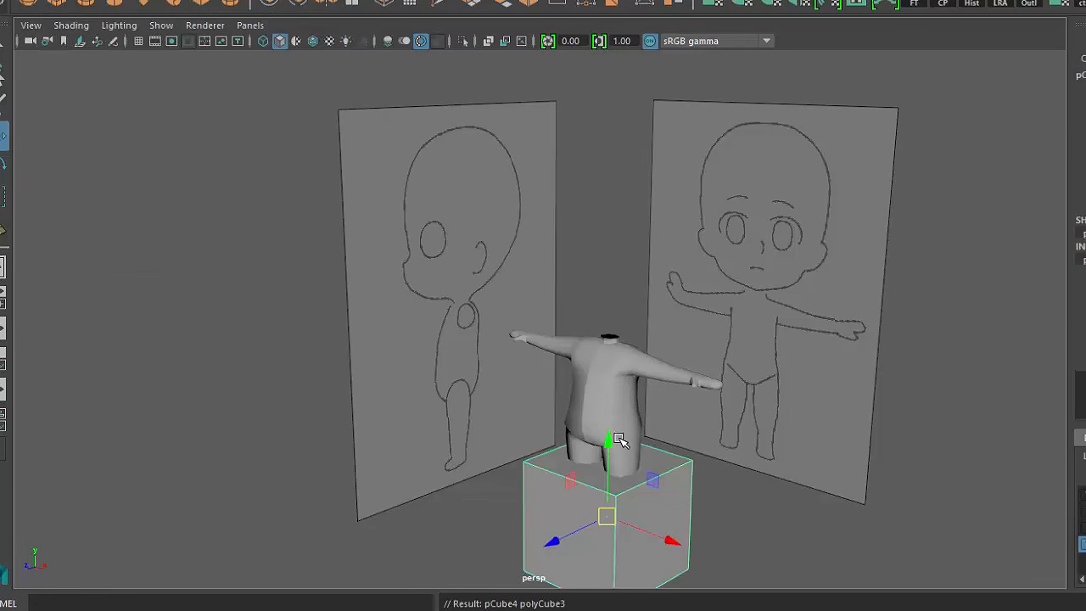
{"action": "left_click_drag", "start_coordinate": [605, 445], "coordinate": [649, 180]}
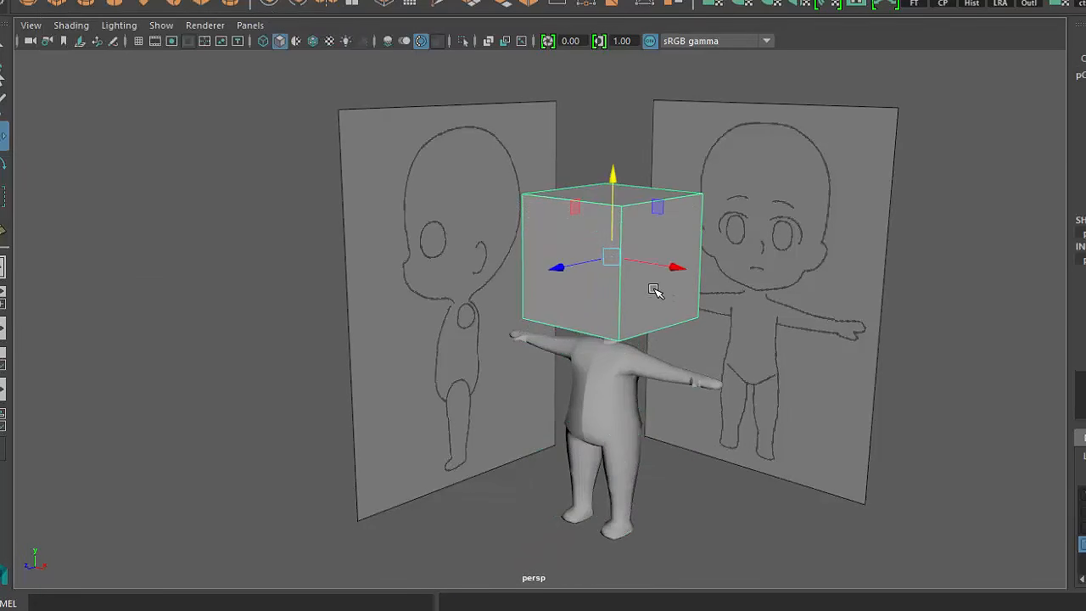
{"action": "key", "text": "space"}
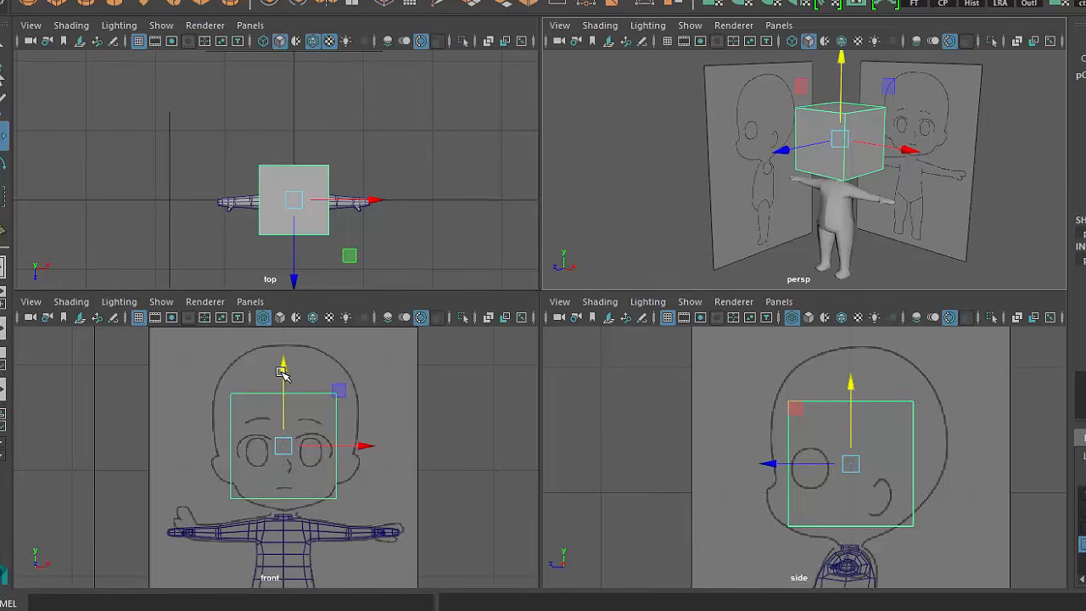
- Raise the cube along Y toward the upper head in the reference and smooth it with 2 divisions
{"action": "left_click_drag", "start_coordinate": [282, 371], "coordinate": [282, 352]}
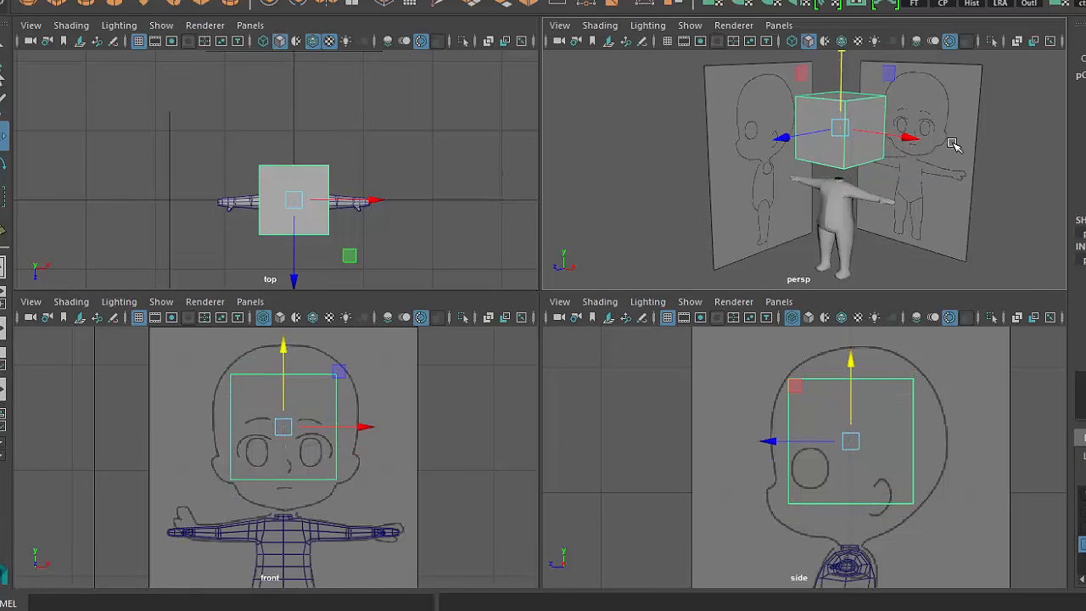
{"action": "right_click_drag", "start_coordinate": [952, 143], "coordinate": [959, 243], "text": "shift"}
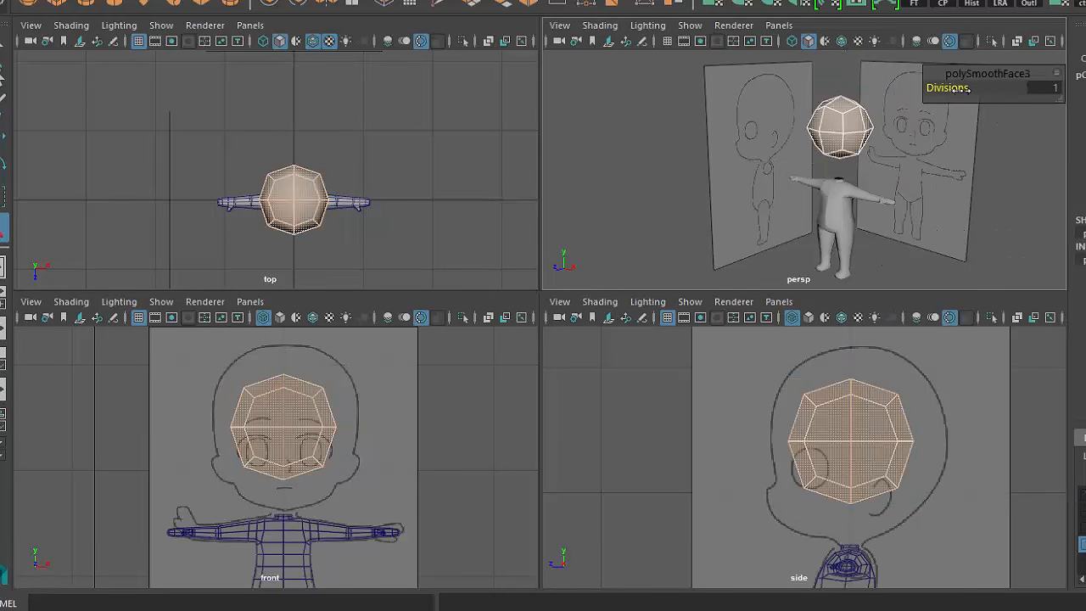
{"action": "left_click_drag", "start_coordinate": [967, 88], "coordinate": [972, 88]}
{"action": "left_click_drag", "start_coordinate": [1003, 191], "coordinate": [991, 243], "text": "alt"}
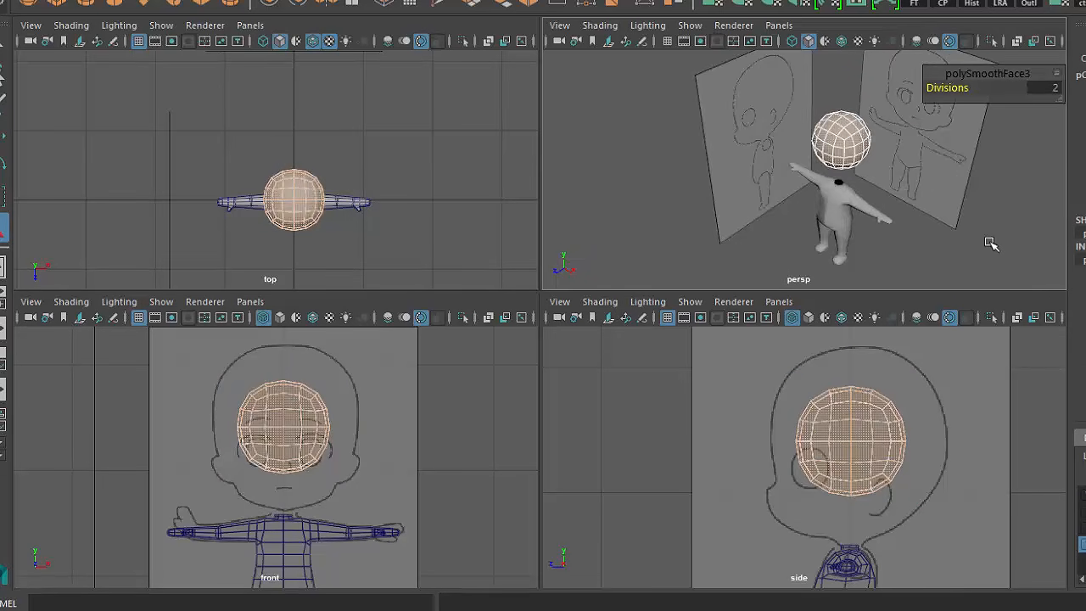
{"action": "left_click", "coordinate": [991, 243]}
{"action": "scroll", "coordinate": [894, 127], "scroll_direction": "up", "scroll_amount": 4}
{"action": "left_click", "coordinate": [894, 126]}
{"action": "left_click_drag", "start_coordinate": [894, 126], "coordinate": [892, 161], "text": "alt"}
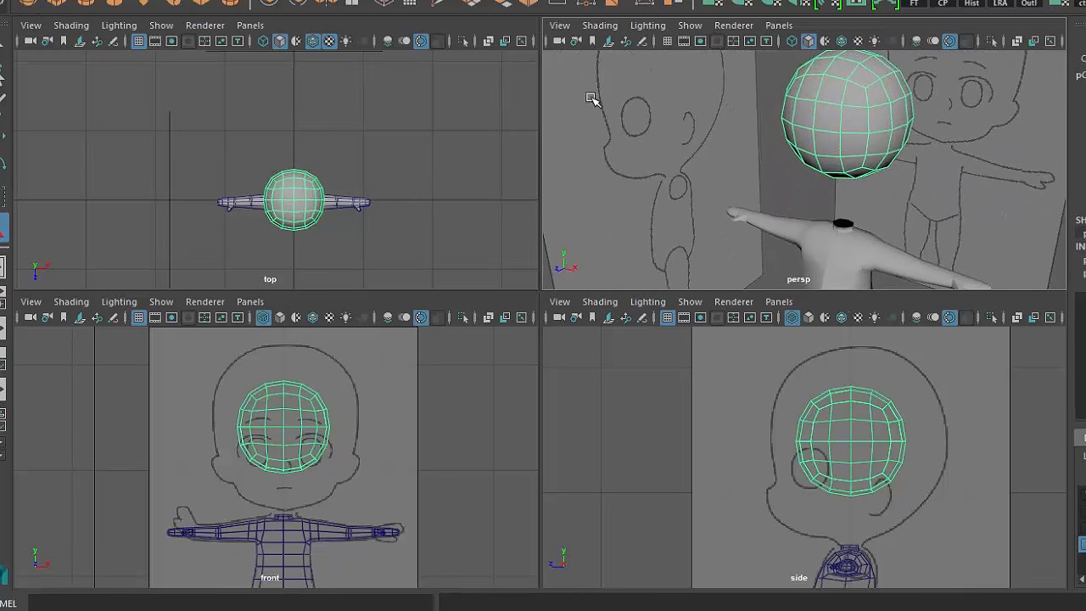
- Create a polygon sphere at head height, offset it along X beside the smoothed cube, and scale it down to a similar size
{"action": "scroll", "coordinate": [892, 196], "scroll_direction": "down", "scroll_amount": 4}
{"action": "scroll", "coordinate": [892, 196], "scroll_direction": "up", "scroll_amount": 2}
{"action": "middle_click_drag", "start_coordinate": [850, 204], "coordinate": [834, 192], "text": "alt"}
{"action": "scroll", "coordinate": [824, 229], "scroll_direction": "down", "scroll_amount": 3}
{"action": "key", "text": "w"}
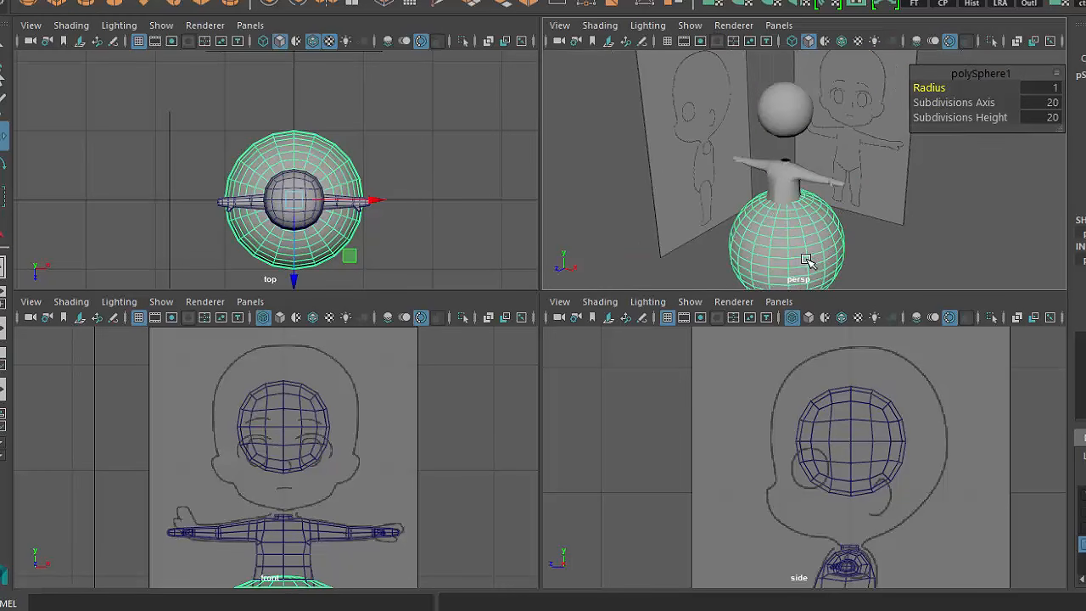
{"action": "middle_click_drag", "start_coordinate": [806, 260], "coordinate": [838, 116]}
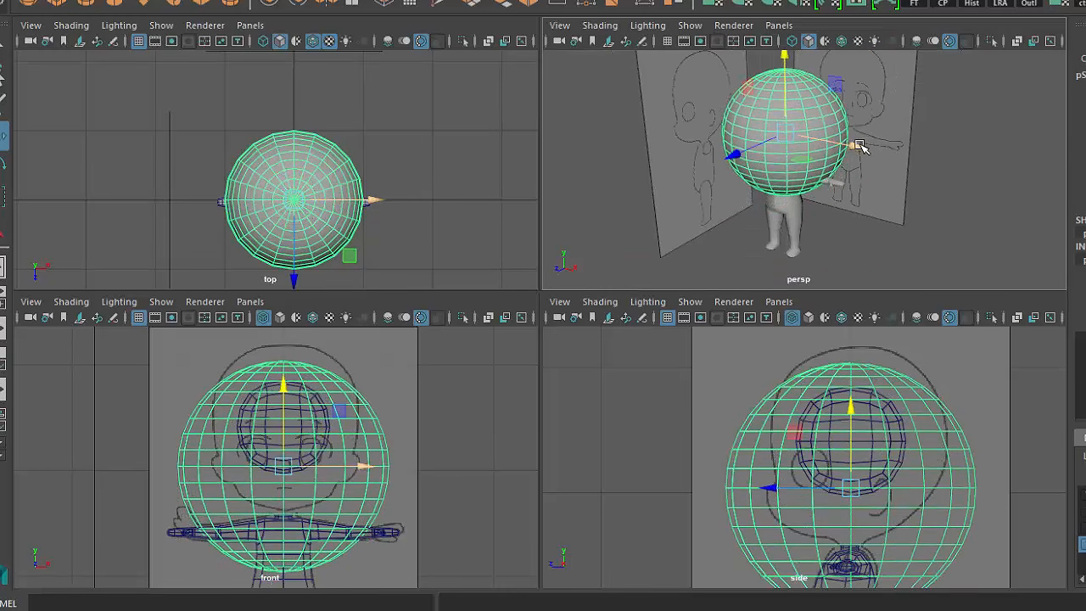
{"action": "left_click_drag", "start_coordinate": [859, 145], "coordinate": [797, 244]}
{"action": "key", "text": "r"}
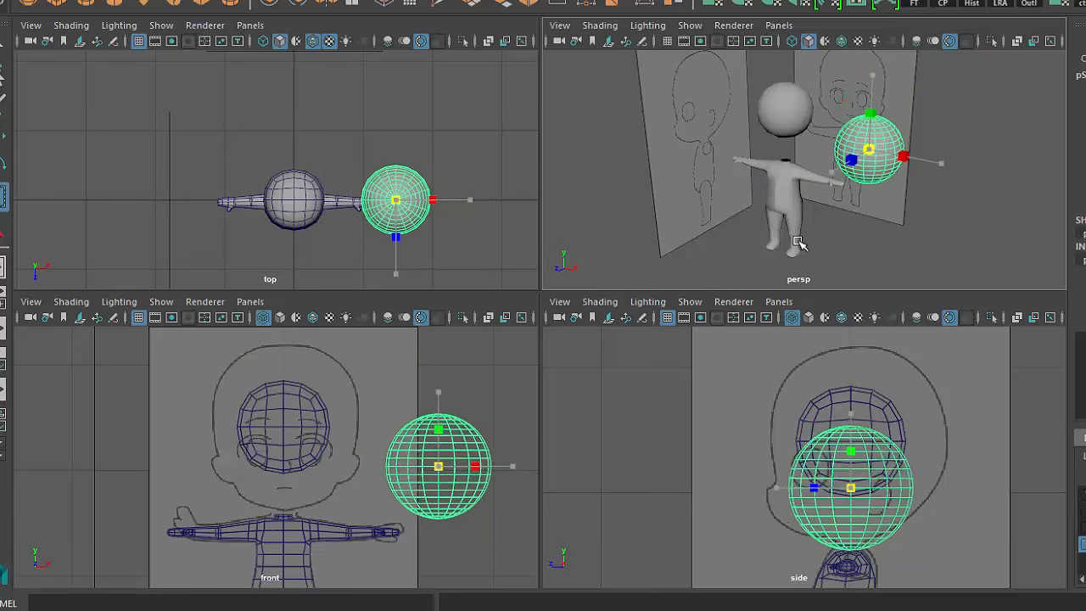
{"action": "key", "text": "w"}
{"action": "left_click_drag", "start_coordinate": [945, 167], "coordinate": [887, 259]}
- Compare the sphere's topology with the smoothed cube's, then delete the sphere
{"action": "scroll", "coordinate": [887, 259], "scroll_direction": "up", "scroll_amount": 5}
{"action": "left_click", "coordinate": [769, 116]}
{"action": "left_click_drag", "start_coordinate": [871, 185], "coordinate": [810, 206], "text": "alt"}
{"action": "left_click", "coordinate": [894, 197]}
{"action": "left_click", "coordinate": [800, 146]}
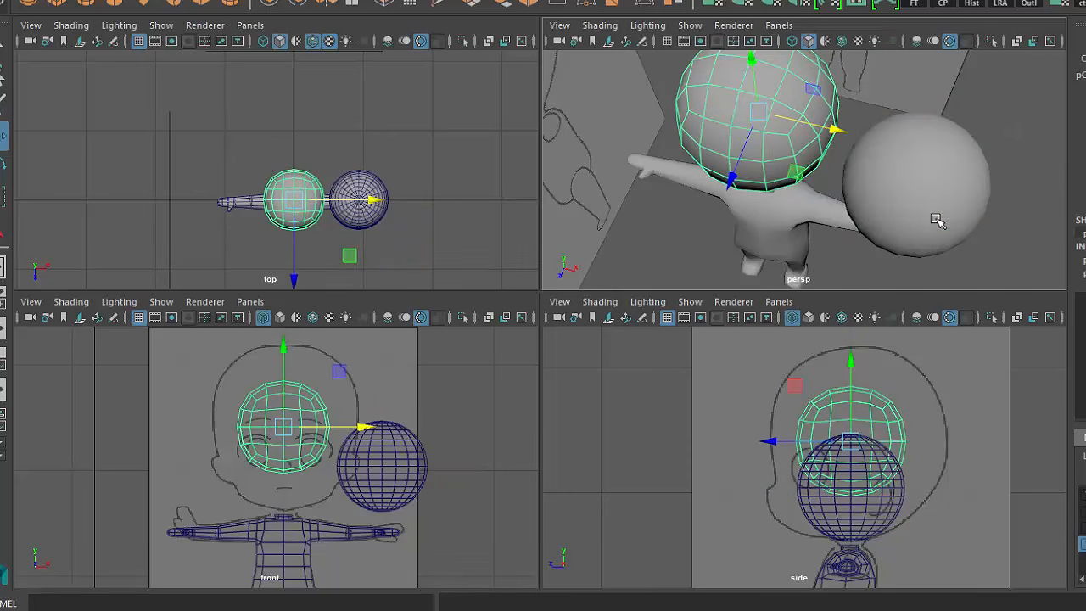
{"action": "left_click", "coordinate": [938, 221]}
{"action": "key", "text": "Delete"}
- Scale the smoothed cube up to fit the head outline, to about 1.573 in X and Z and 1.825 in Y
{"action": "left_click", "coordinate": [798, 144]}
{"action": "left_click_drag", "start_coordinate": [800, 149], "coordinate": [814, 214], "text": "alt"}
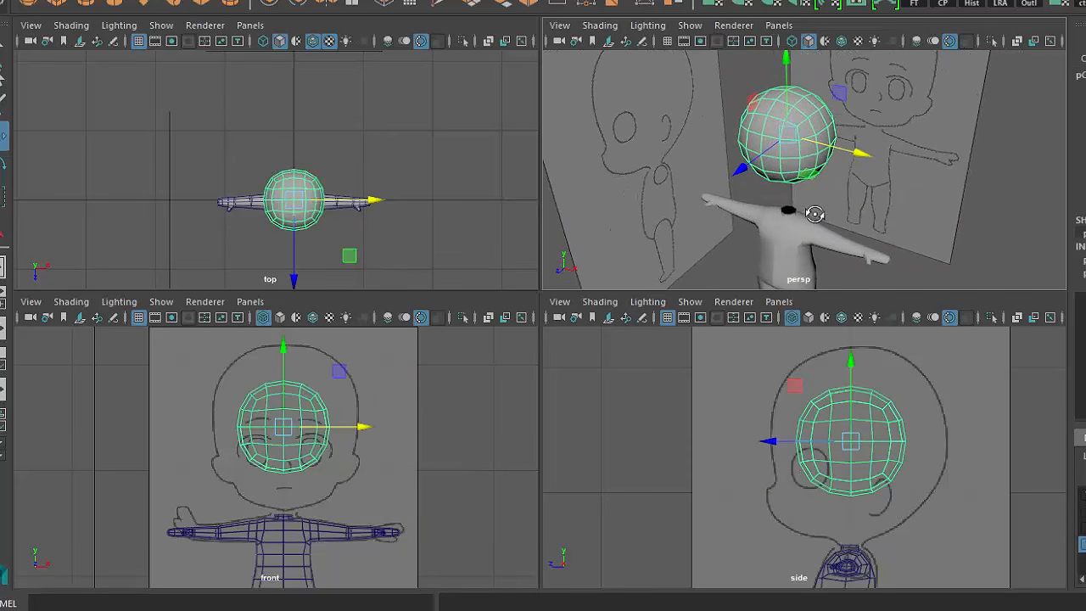
{"action": "left_click", "coordinate": [858, 447]}
{"action": "key", "text": "r"}
{"action": "mouse_move", "coordinate": [853, 443]}
{"action": "left_mouse_down"}
{"action": "mouse_move", "coordinate": [904, 432]}
{"action": "mouse_move", "coordinate": [862, 438]}
{"action": "left_mouse_up"}
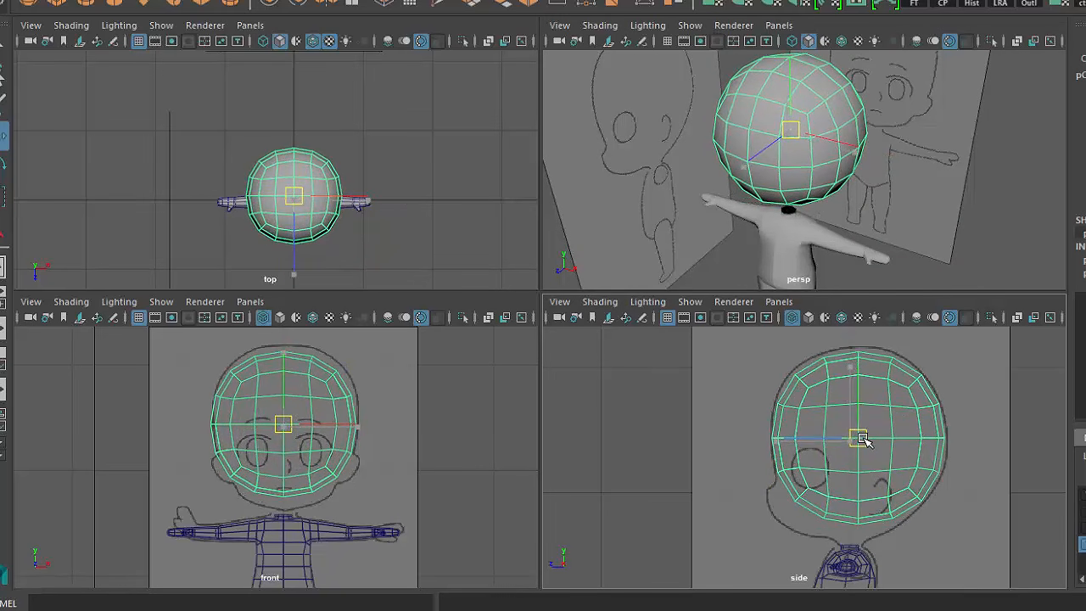
{"action": "left_click_drag", "start_coordinate": [282, 348], "coordinate": [285, 340]}
- Position the head mesh over the reference head in the front view and set its Translate X to 0
{"action": "key", "text": "w"}
{"action": "left_click_drag", "start_coordinate": [284, 426], "coordinate": [289, 429]}
{"action": "left_click_drag", "start_coordinate": [367, 424], "coordinate": [367, 422]}
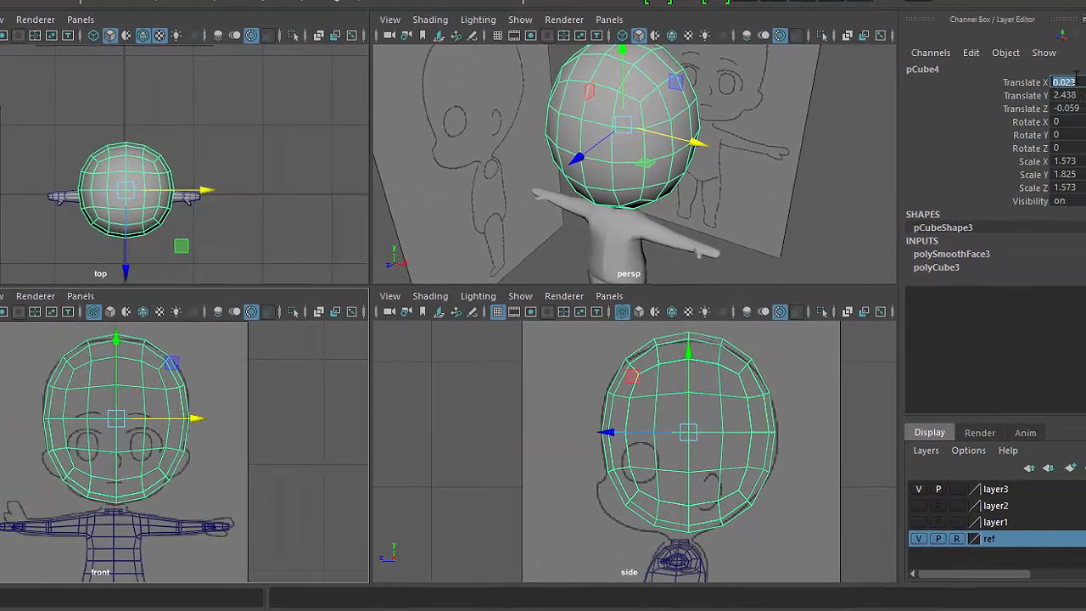
{"action": "key", "text": "Return"}
{"action": "left_click", "coordinate": [149, 450]}
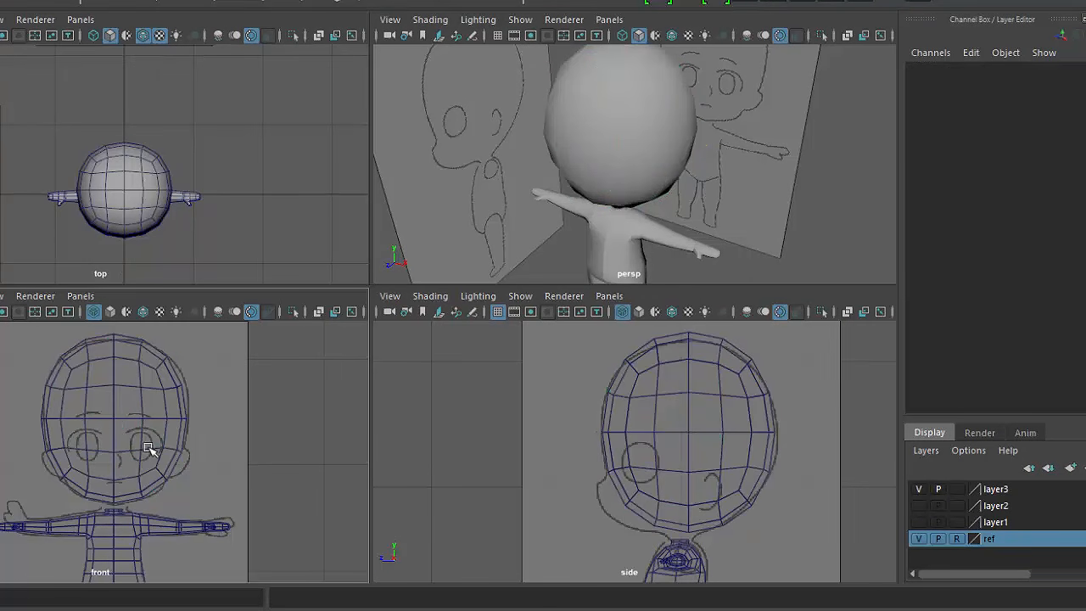
{"action": "left_click", "coordinate": [576, 144]}
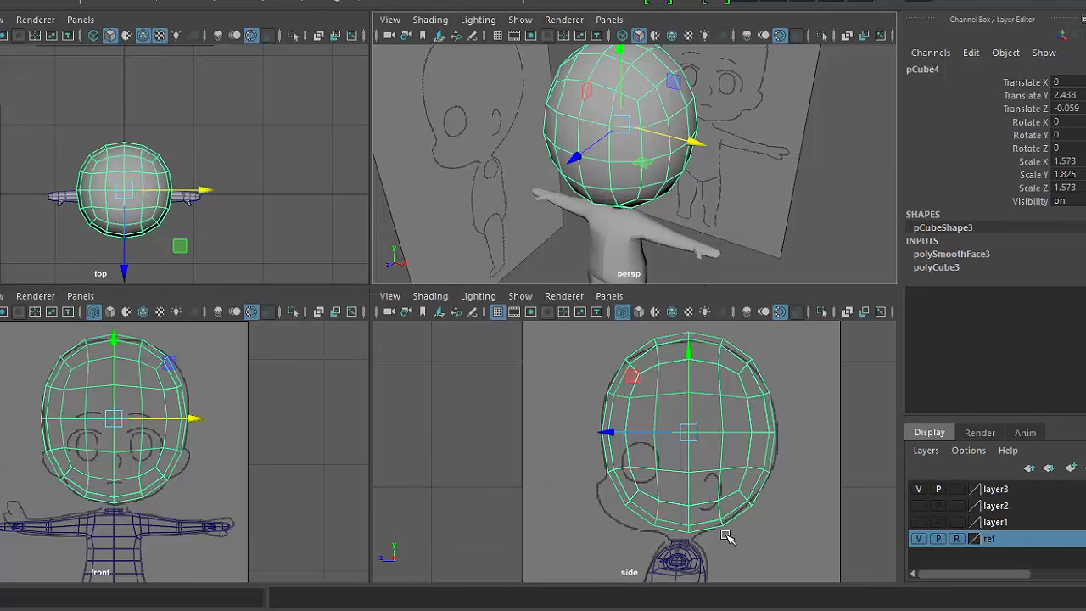
- Widen the head mesh along Z to a scale of about 1.631 to match the side profile
{"action": "key", "text": "r"}
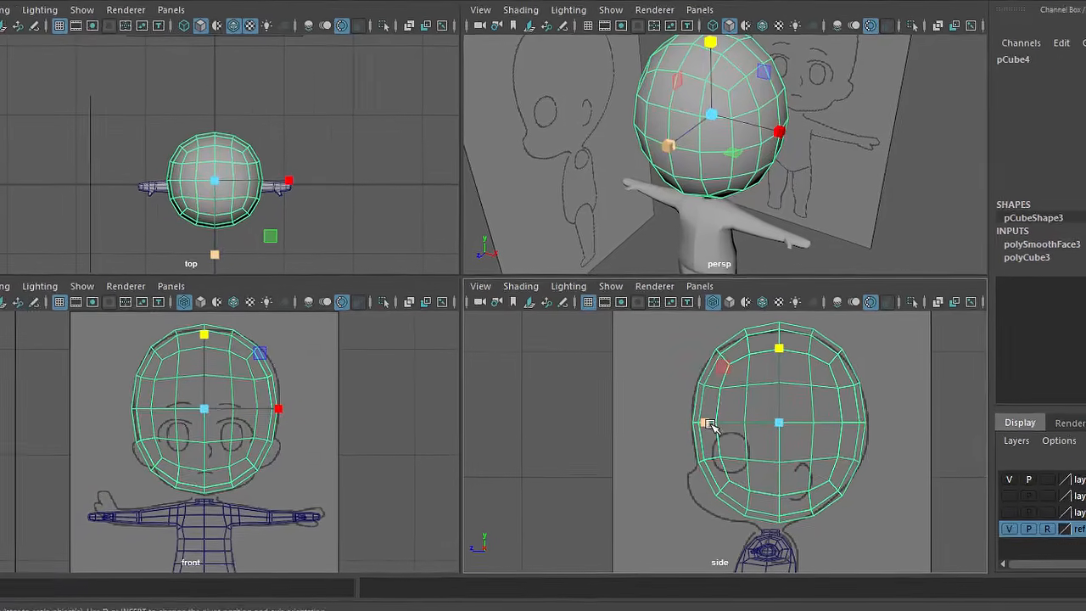
{"action": "left_click_drag", "start_coordinate": [615, 433], "coordinate": [617, 435]}
{"action": "left_click_drag", "start_coordinate": [786, 418], "coordinate": [777, 415]}
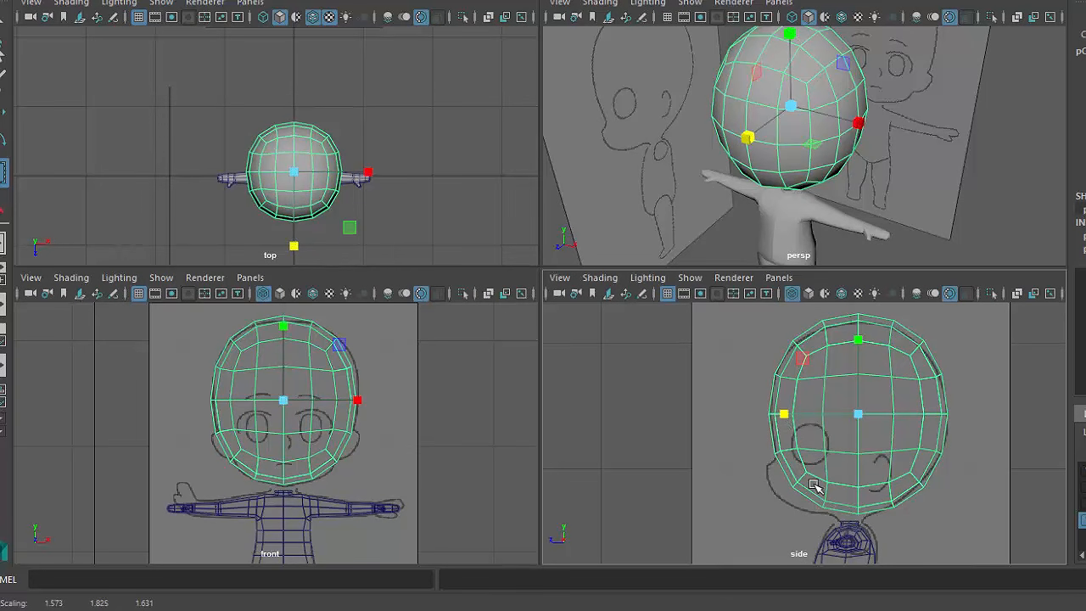
- In the enlarged side view, lower all vertices above the head's middle row until the crown meets the drawn outline
{"action": "key", "text": "w"}
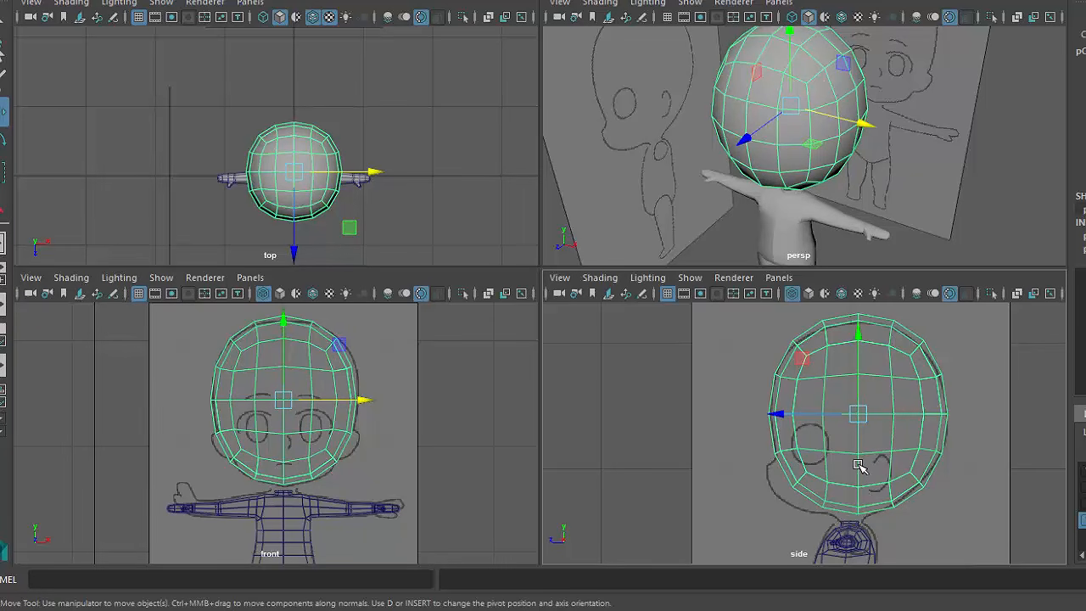
{"action": "right_click_drag", "start_coordinate": [854, 364], "coordinate": [766, 277]}
{"action": "left_click_drag", "start_coordinate": [759, 387], "coordinate": [1050, 319]}
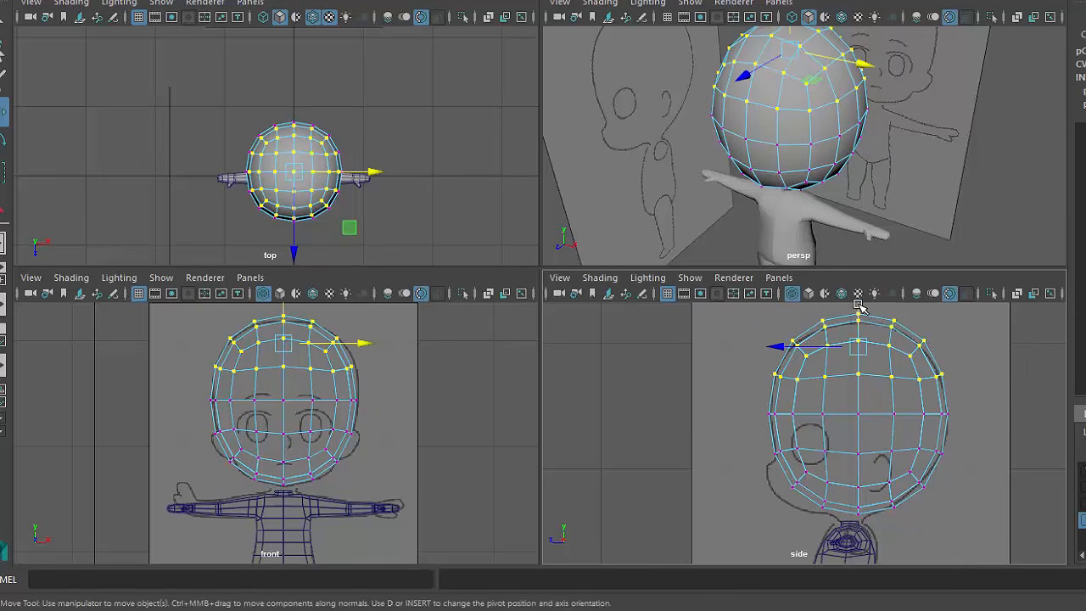
{"action": "key", "text": "space"}
{"action": "middle_click_drag", "start_coordinate": [699, 208], "coordinate": [725, 300], "text": "alt"}
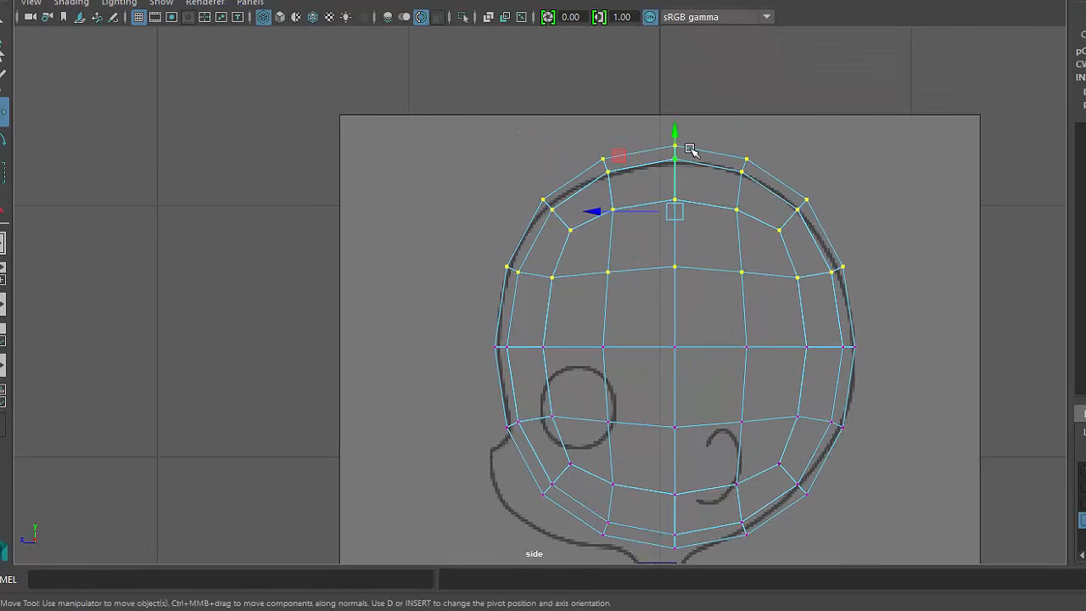
{"action": "left_click_drag", "start_coordinate": [678, 129], "coordinate": [678, 148]}
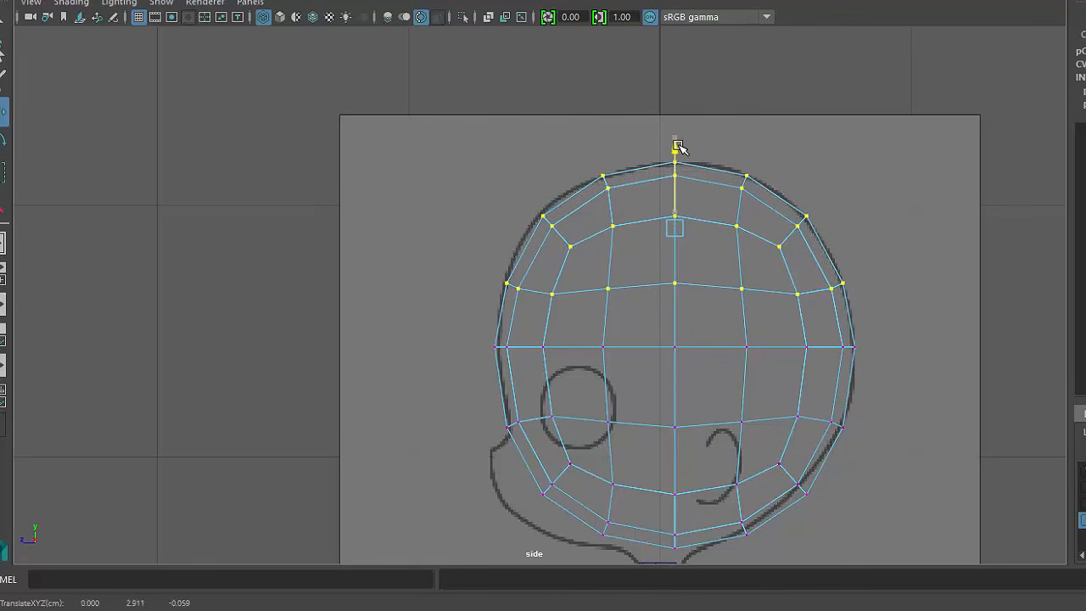
- Raise all vertices below the head's middle row slightly along Y
{"action": "middle_click_drag", "start_coordinate": [780, 352], "coordinate": [805, 262], "text": "alt"}
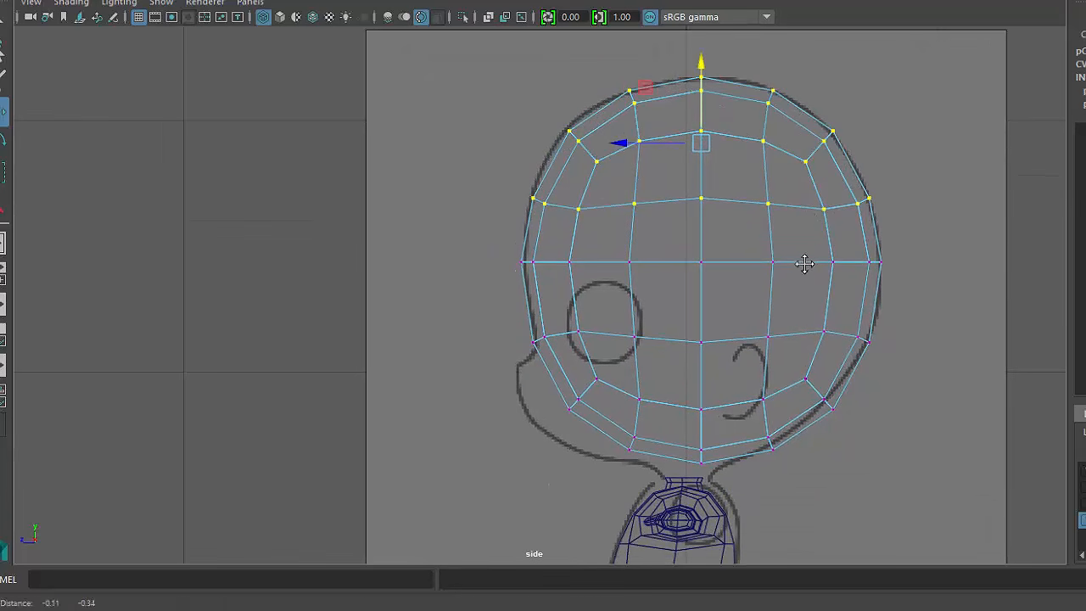
{"action": "left_click_drag", "start_coordinate": [889, 314], "coordinate": [441, 468]}
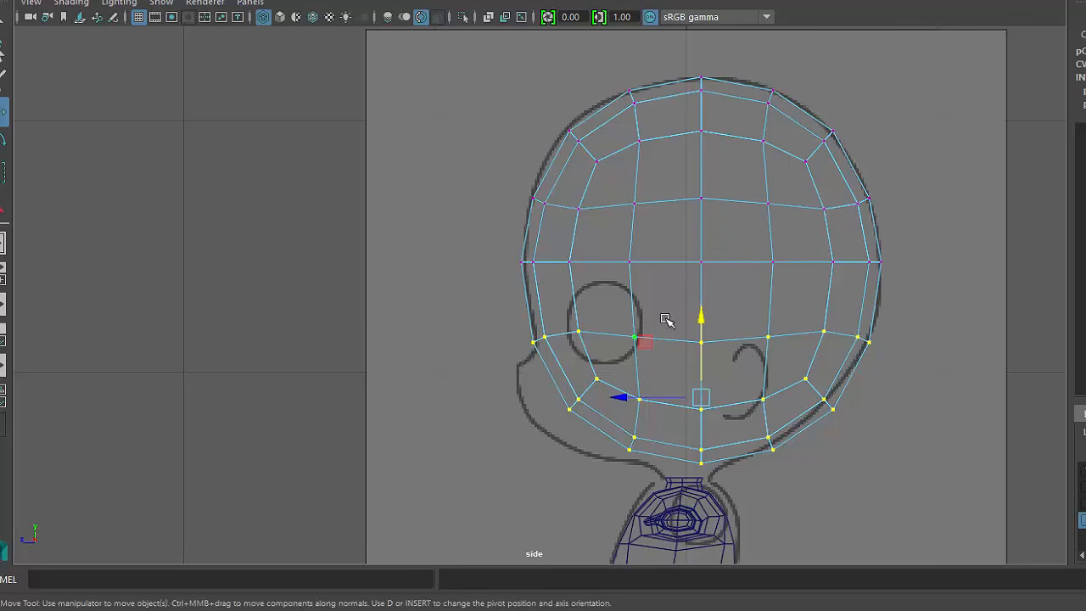
{"action": "left_click", "coordinate": [701, 315]}
{"action": "left_click_drag", "start_coordinate": [700, 314], "coordinate": [695, 313]}
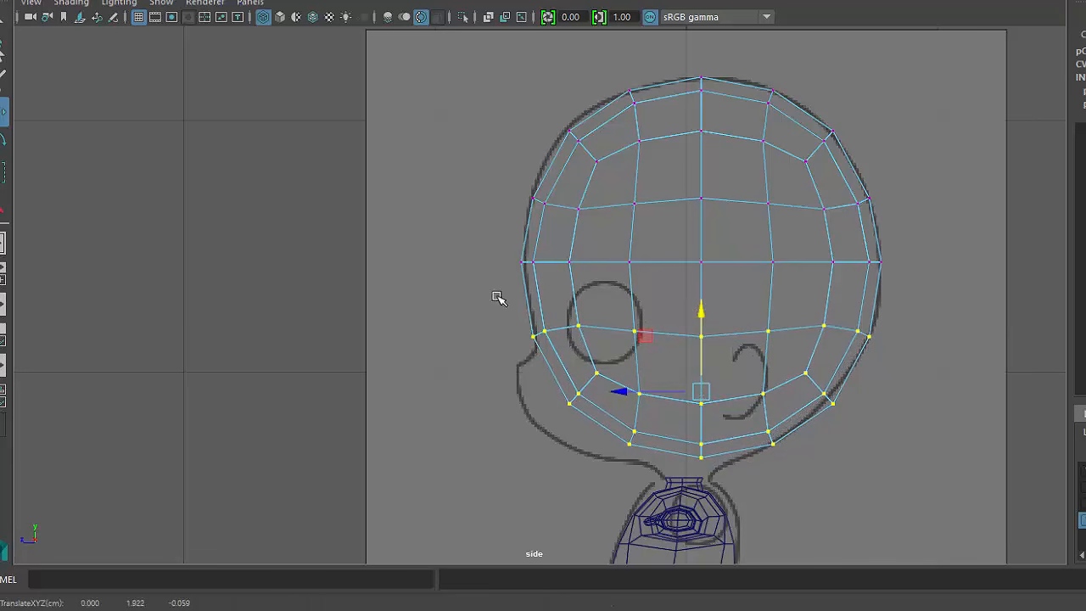
- Lower and slightly shrink the first vertex row below the head's middle, and raise the vertices beneath it a little
{"action": "left_click_drag", "start_coordinate": [498, 296], "coordinate": [908, 356]}
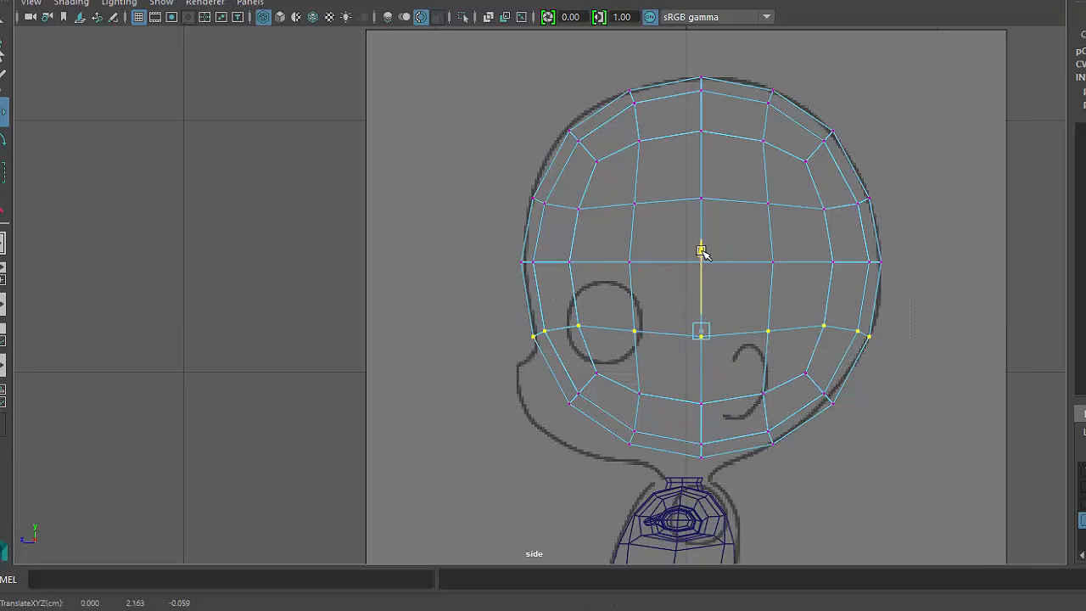
{"action": "mouse_move", "coordinate": [702, 251]}
{"action": "left_mouse_down"}
{"action": "mouse_move", "coordinate": [705, 269]}
{"action": "mouse_move", "coordinate": [712, 248]}
{"action": "mouse_move", "coordinate": [717, 260]}
{"action": "left_mouse_up"}
{"action": "key", "text": "r"}
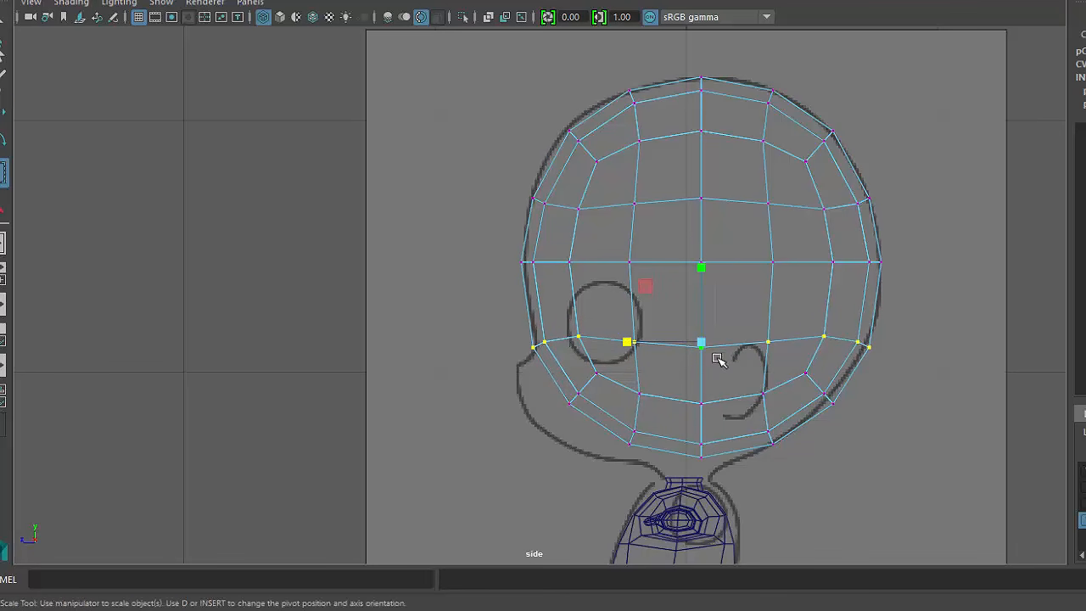
{"action": "left_click_drag", "start_coordinate": [703, 344], "coordinate": [700, 346]}
{"action": "left_click_drag", "start_coordinate": [547, 467], "coordinate": [916, 366]}
{"action": "key", "text": "w"}
{"action": "mouse_move", "coordinate": [700, 332]}
{"action": "left_mouse_down"}
{"action": "mouse_move", "coordinate": [703, 346]}
{"action": "mouse_move", "coordinate": [703, 329]}
{"action": "left_mouse_up"}
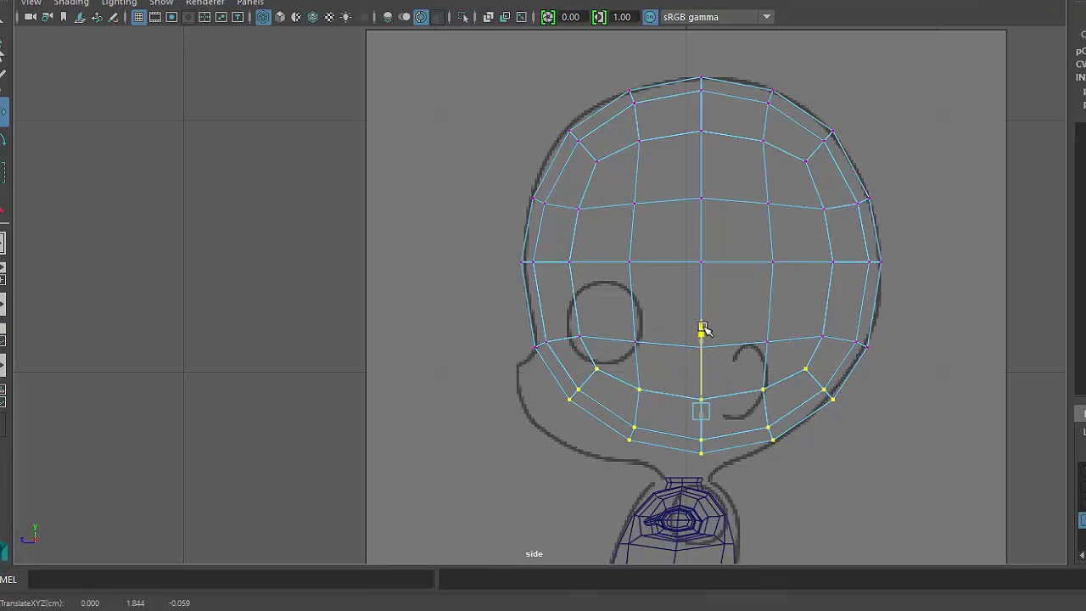
- Move the lower front and central vertex columns of the head down to follow the chin and jaw outline
{"action": "left_click_drag", "start_coordinate": [556, 418], "coordinate": [581, 426]}
{"action": "left_click_drag", "start_coordinate": [613, 362], "coordinate": [664, 461]}
{"action": "left_click_drag", "start_coordinate": [637, 417], "coordinate": [645, 436]}
{"action": "left_click_drag", "start_coordinate": [685, 388], "coordinate": [717, 471]}
{"action": "left_click_drag", "start_coordinate": [704, 351], "coordinate": [641, 434]}
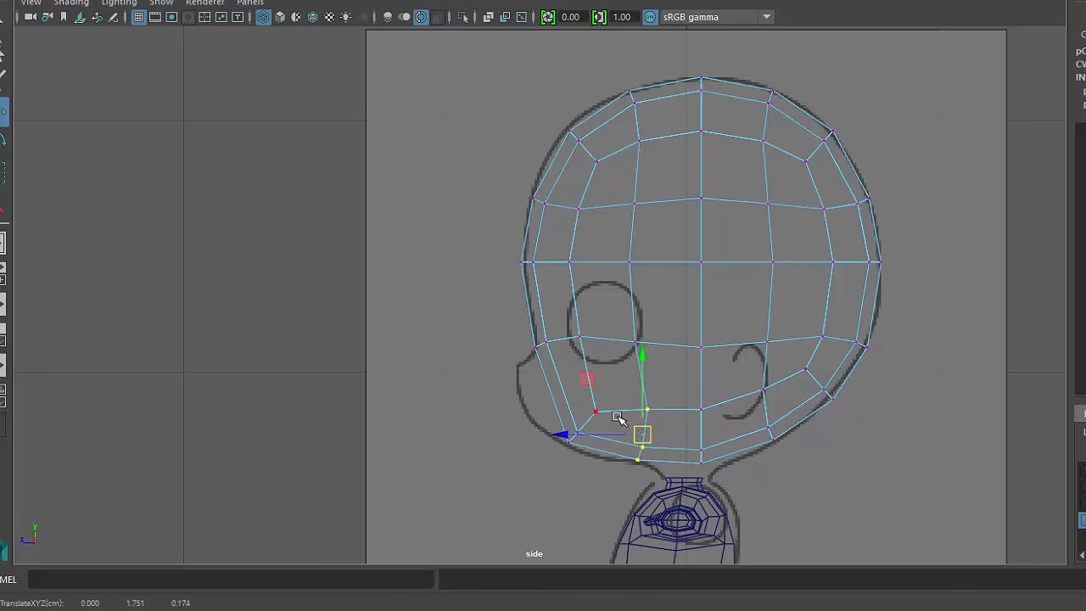
{"action": "left_click_drag", "start_coordinate": [612, 398], "coordinate": [574, 419]}
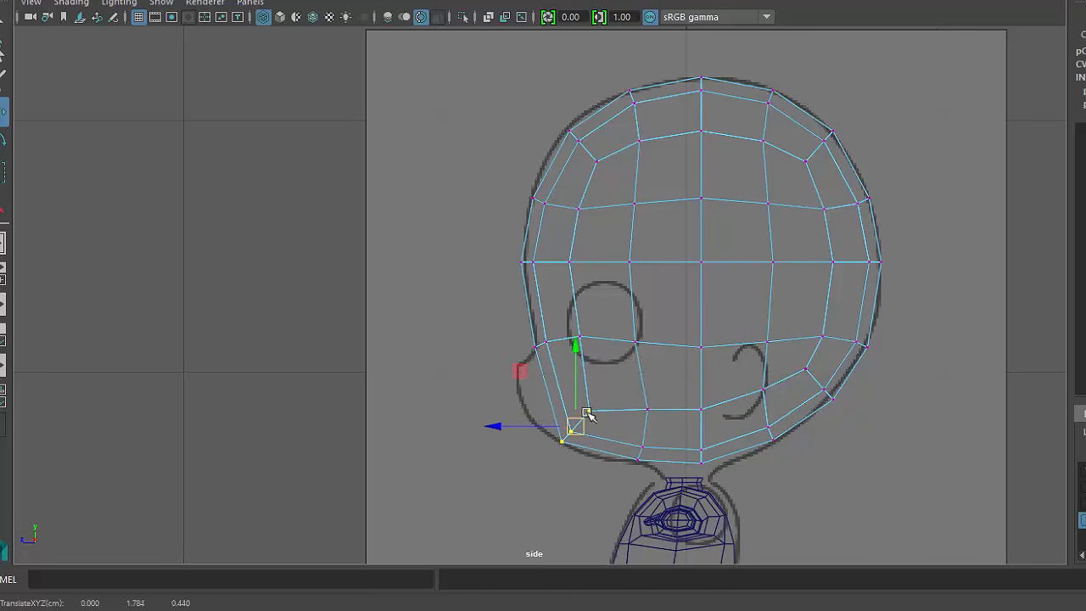
- Fine-tune the vertex columns along the head's underside, from behind the chin to the nape, to fit the side outline
{"action": "left_click_drag", "start_coordinate": [625, 387], "coordinate": [668, 488]}
{"action": "left_click_drag", "start_coordinate": [642, 436], "coordinate": [646, 417]}
{"action": "left_click_drag", "start_coordinate": [748, 373], "coordinate": [797, 463]}
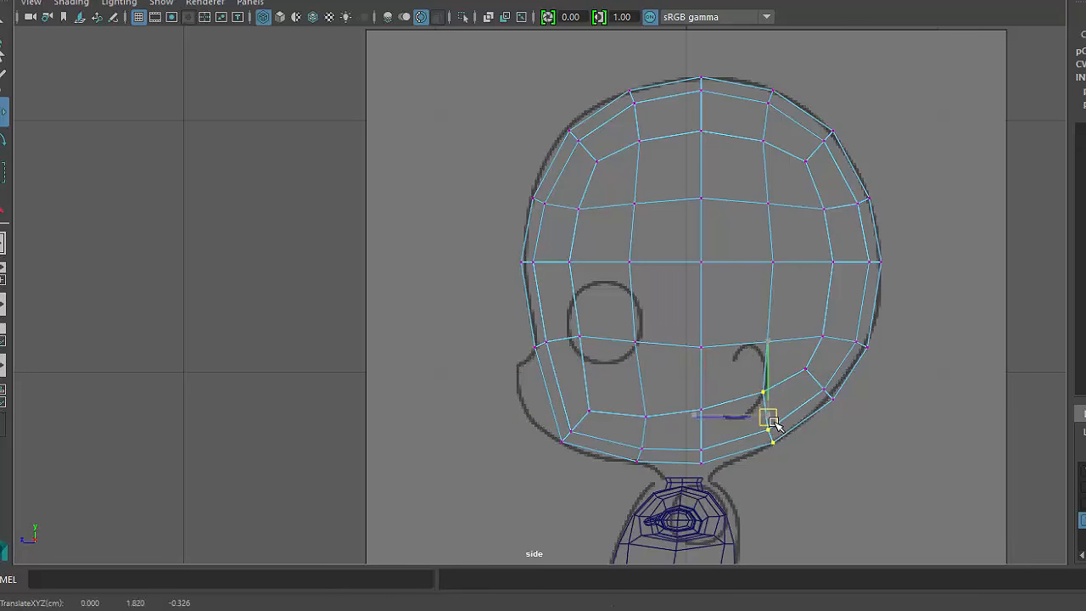
{"action": "left_click_drag", "start_coordinate": [670, 387], "coordinate": [717, 484]}
{"action": "left_click_drag", "start_coordinate": [701, 363], "coordinate": [703, 373]}
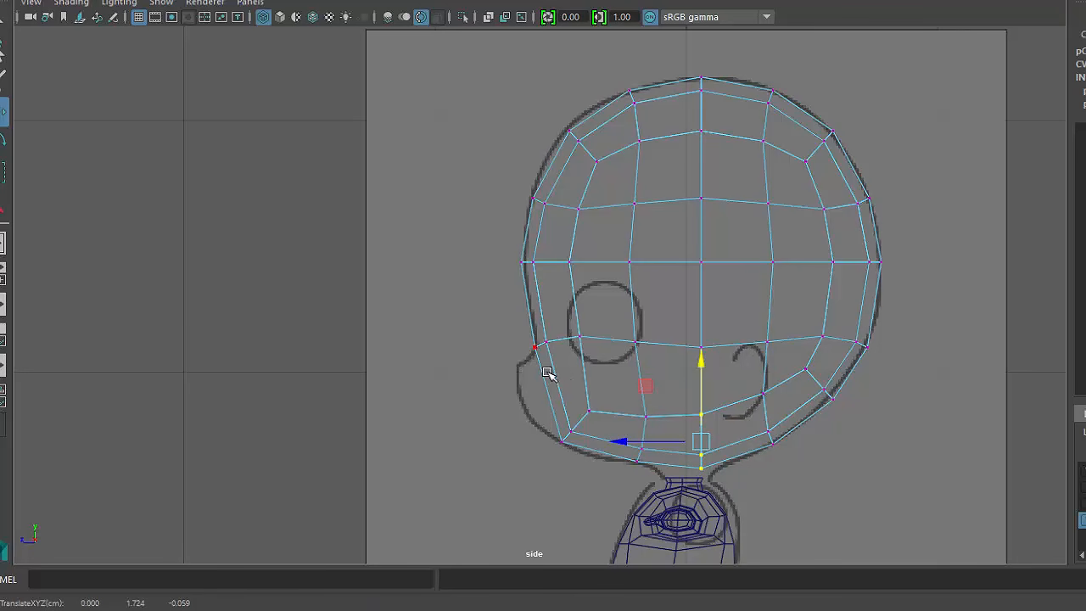
- Insert two horizontal edge loops around the head at the height of the eye's lower half
{"action": "right_click_drag", "start_coordinate": [543, 283], "coordinate": [670, 284]}
{"action": "left_click", "coordinate": [739, 348]}
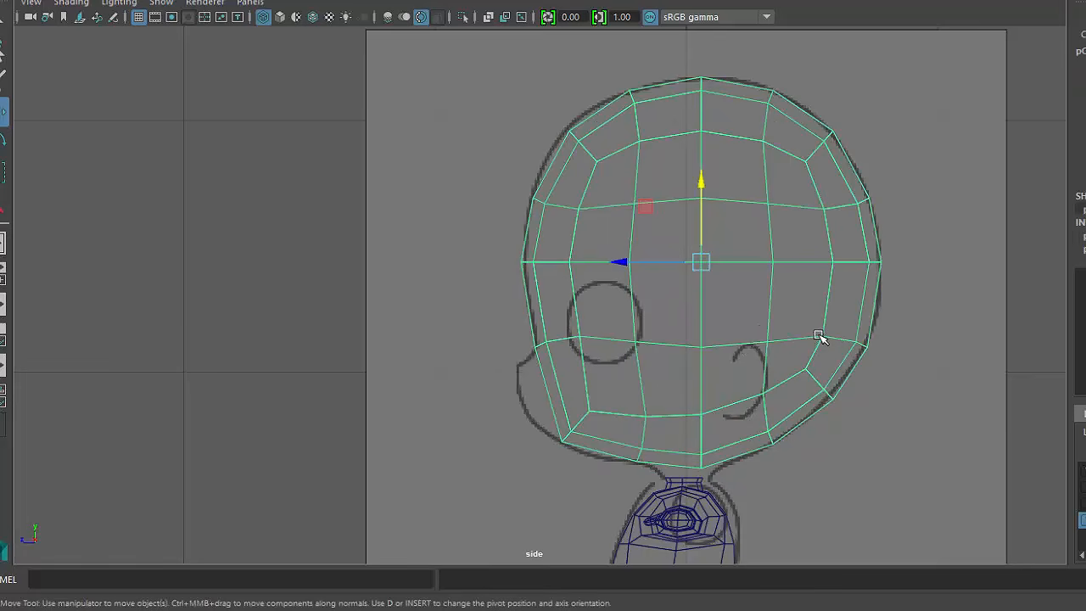
{"action": "right_click_drag", "start_coordinate": [819, 337], "coordinate": [700, 360], "text": "shift"}
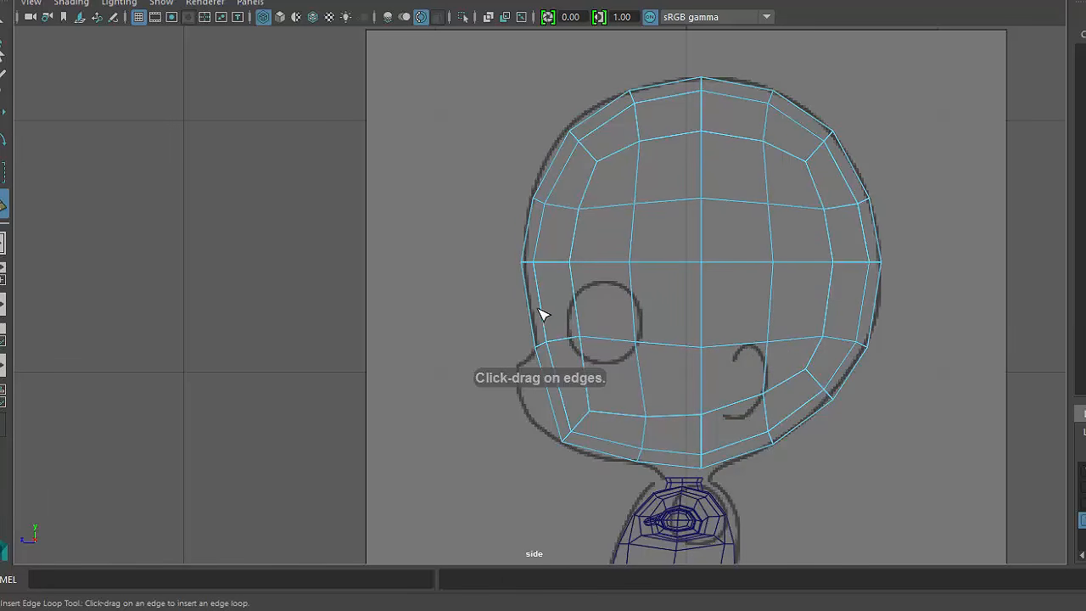
{"action": "left_click_drag", "start_coordinate": [544, 315], "coordinate": [552, 320]}
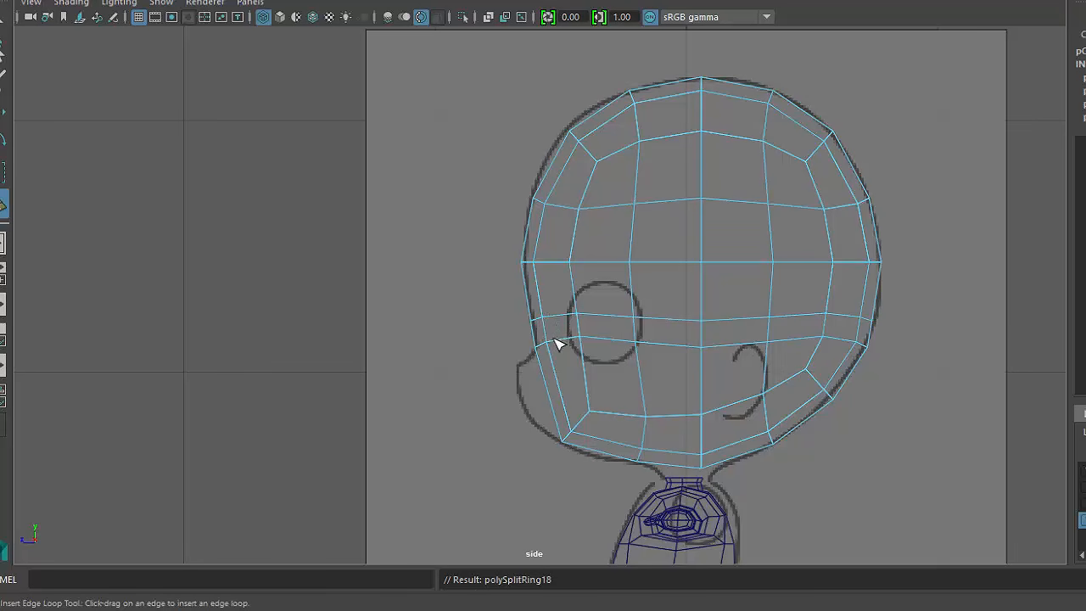
{"action": "left_click_drag", "start_coordinate": [552, 331], "coordinate": [552, 327]}
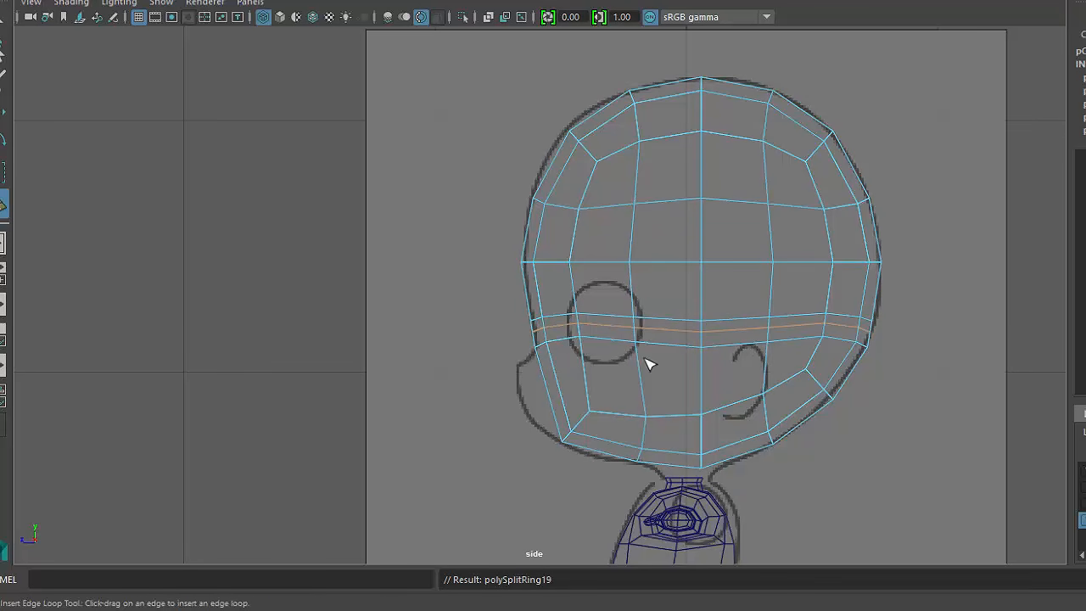
- Move the edge loop just below the two inserted loops down along Y
{"action": "key", "text": "w"}
{"action": "double_click", "coordinate": [570, 348]}
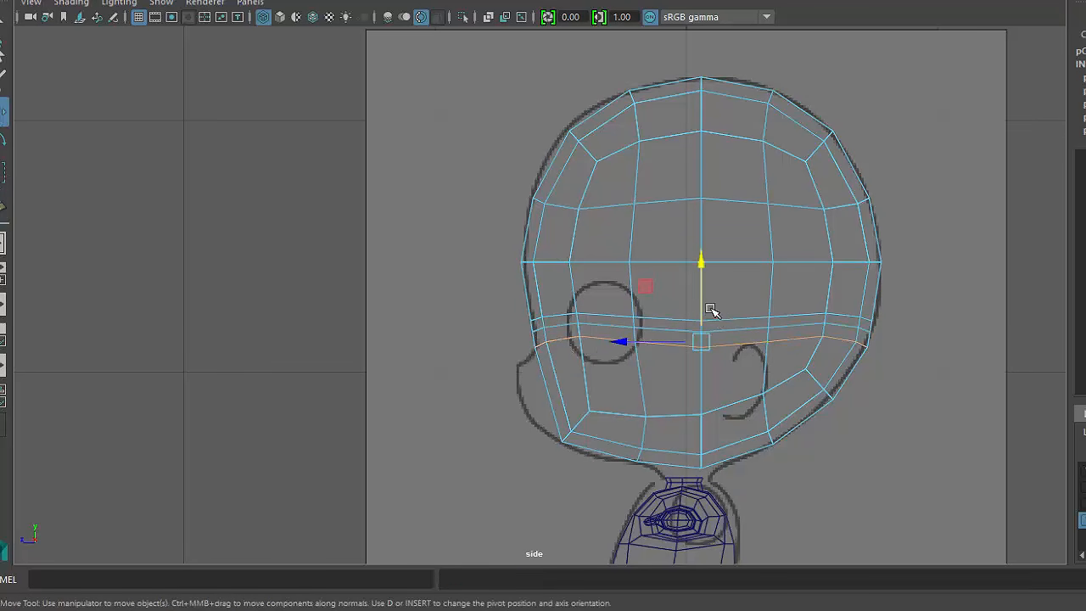
{"action": "mouse_move", "coordinate": [700, 260]}
{"action": "left_mouse_down"}
{"action": "mouse_move", "coordinate": [702, 286]}
{"action": "mouse_move", "coordinate": [699, 275]}
{"action": "left_mouse_up"}
- Fit the lower back-of-head vertices to the outline, and pull the lowered loop's front vertices down and forward onto the cheek profile
{"action": "right_click_drag", "start_coordinate": [799, 283], "coordinate": [714, 284]}
{"action": "left_click_drag", "start_coordinate": [844, 378], "coordinate": [844, 378]}
{"action": "left_click_drag", "start_coordinate": [862, 359], "coordinate": [854, 357]}
{"action": "left_click_drag", "start_coordinate": [788, 366], "coordinate": [814, 383]}
{"action": "left_click_drag", "start_coordinate": [806, 368], "coordinate": [809, 374]}
{"action": "left_click_drag", "start_coordinate": [525, 344], "coordinate": [618, 375]}
{"action": "left_click_drag", "start_coordinate": [557, 359], "coordinate": [543, 400]}
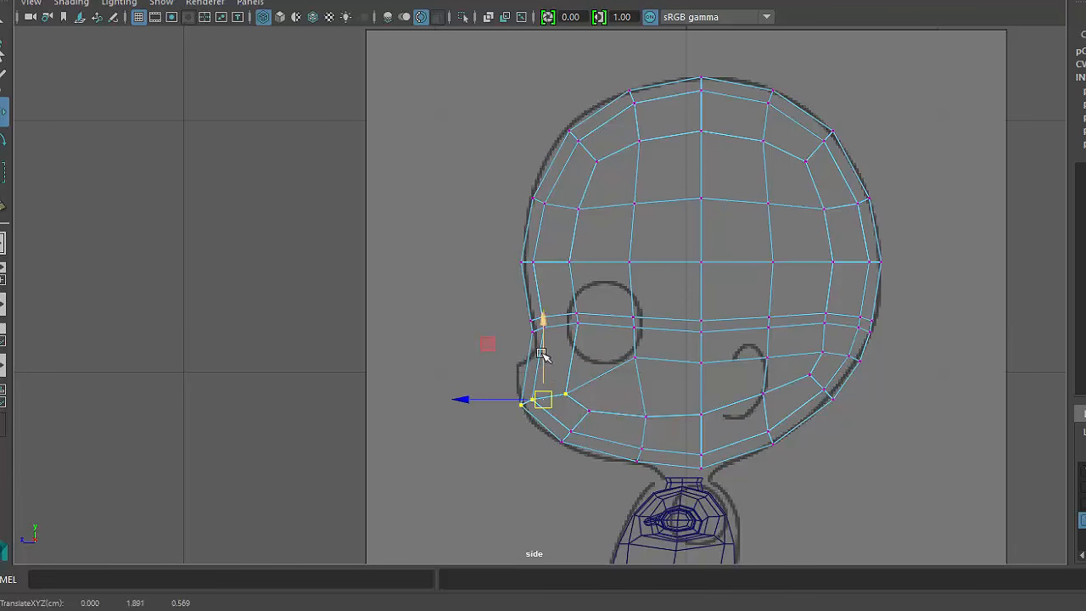
- Pull the front vertices of the two inserted loops down onto the top of the cheek bulge and the notch above it
{"action": "left_click", "coordinate": [494, 328]}
{"action": "mouse_move", "coordinate": [520, 349]}
{"action": "left_mouse_down"}
{"action": "mouse_move", "coordinate": [566, 318]}
{"action": "mouse_move", "coordinate": [552, 347]}
{"action": "mouse_move", "coordinate": [594, 323]}
{"action": "mouse_move", "coordinate": [536, 359]}
{"action": "left_mouse_up"}
{"action": "left_click_drag", "start_coordinate": [501, 290], "coordinate": [562, 341]}
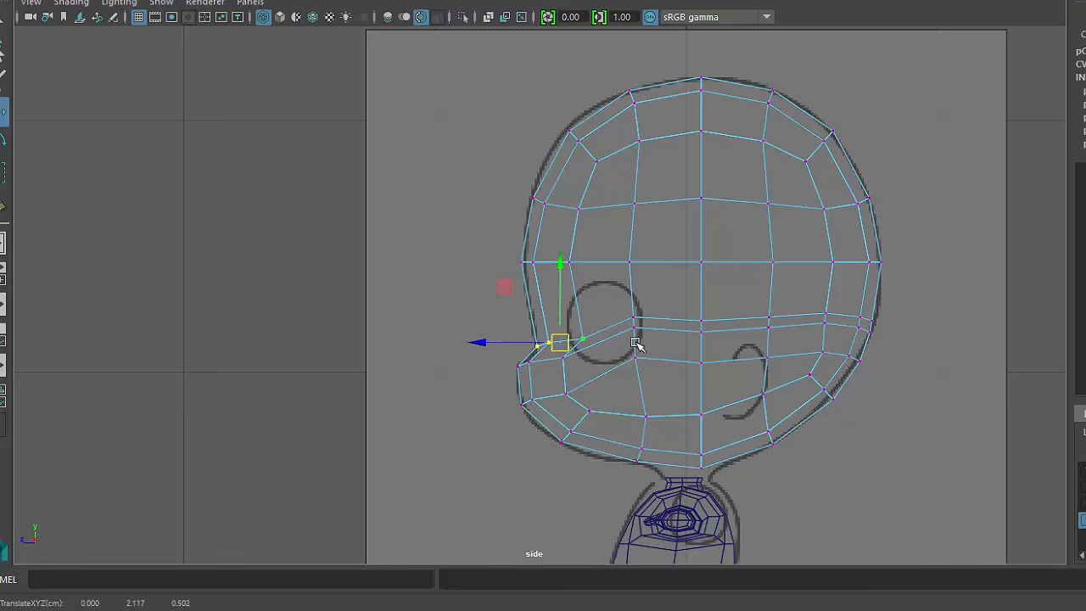
- Lower the side vertices beneath the eye and along the jaw row back to the ear in the side view
{"action": "left_click", "coordinate": [634, 327]}
{"action": "left_click", "coordinate": [631, 360]}
{"action": "left_click_drag", "start_coordinate": [634, 361], "coordinate": [712, 431]}
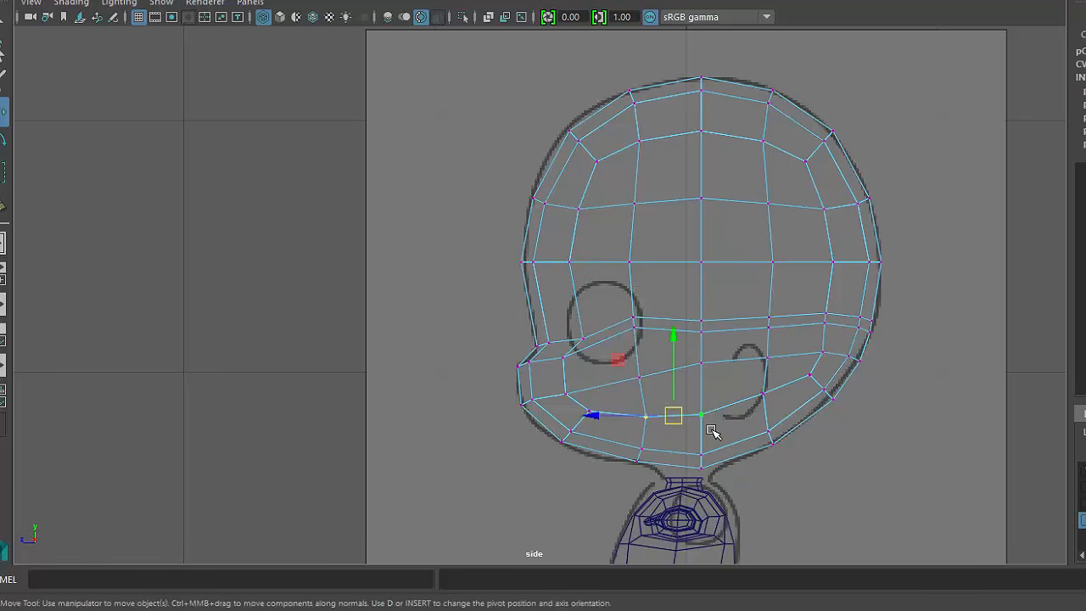
{"action": "left_click_drag", "start_coordinate": [674, 390], "coordinate": [673, 397]}
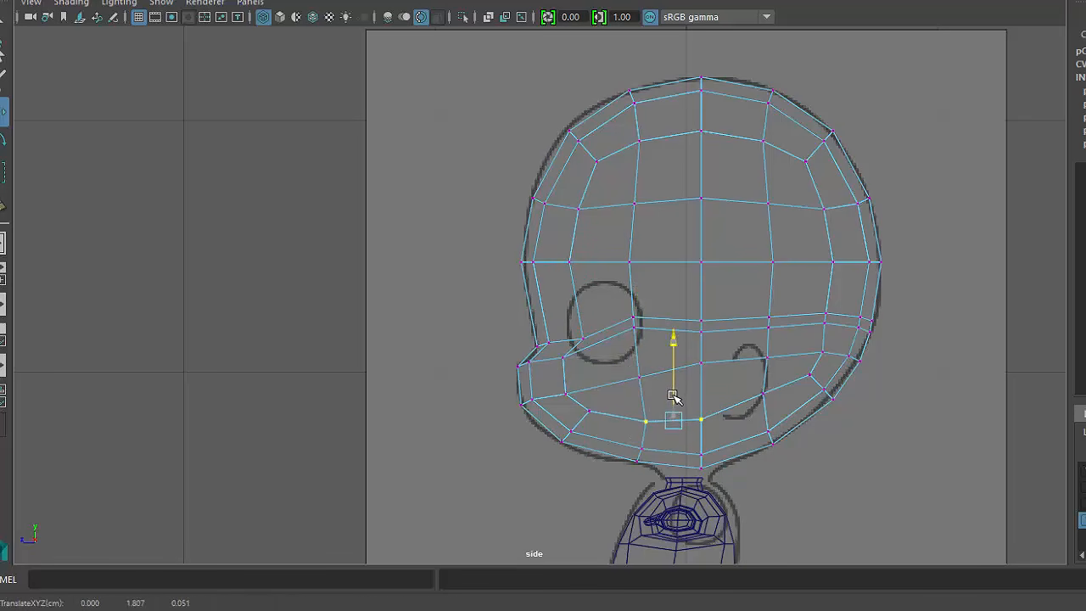
{"action": "left_click", "coordinate": [762, 396]}
{"action": "left_click_drag", "start_coordinate": [758, 397], "coordinate": [763, 400]}
{"action": "left_click_drag", "start_coordinate": [622, 358], "coordinate": [649, 383]}
{"action": "left_click_drag", "start_coordinate": [641, 377], "coordinate": [642, 385]}
- Lower the second loop's vertex at the eye's rear edge and the vertex in front of the ear to smooth the edge flow
{"action": "left_click", "coordinate": [632, 331]}
{"action": "left_click", "coordinate": [626, 341]}
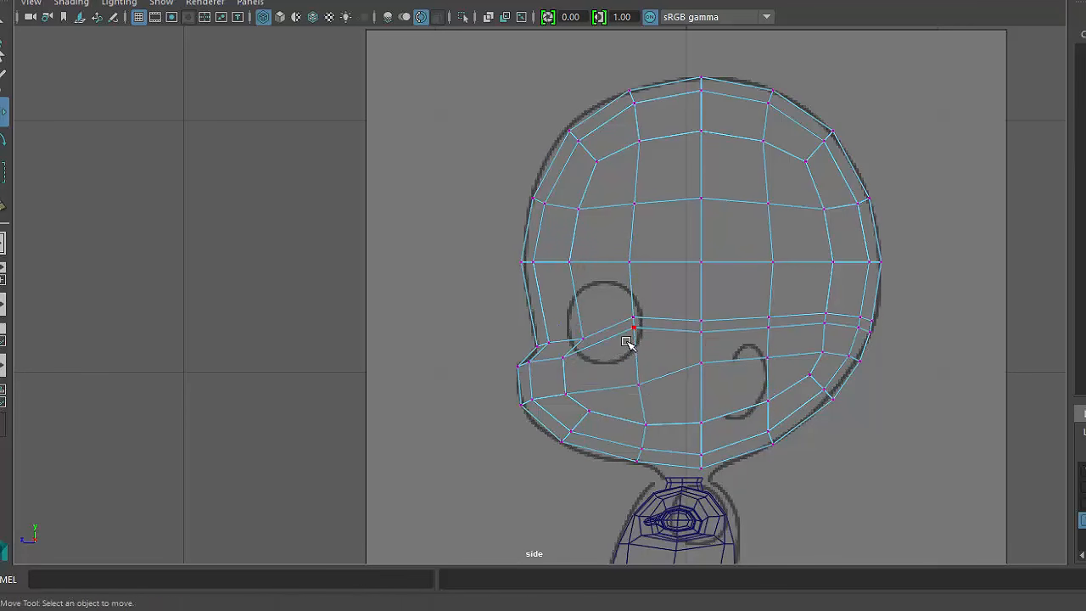
{"action": "left_click_drag", "start_coordinate": [645, 323], "coordinate": [647, 323]}
{"action": "left_click_drag", "start_coordinate": [635, 328], "coordinate": [773, 369]}
- Insert a horizontal edge loop around the head through the middle of the eye
{"action": "key", "text": "F8"}
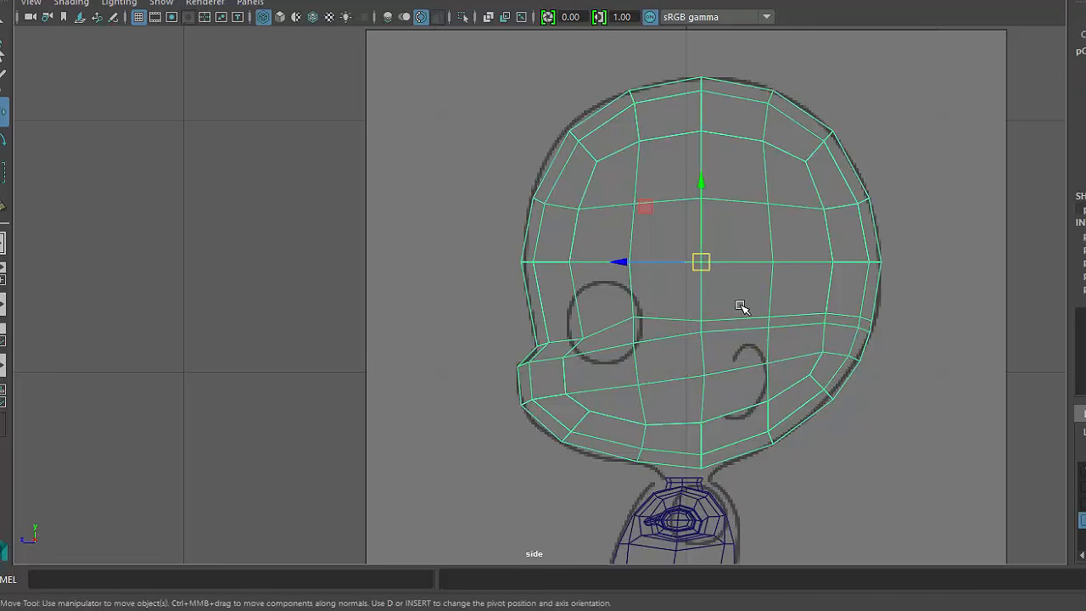
{"action": "right_click_drag", "start_coordinate": [739, 306], "coordinate": [659, 329], "text": "shift"}
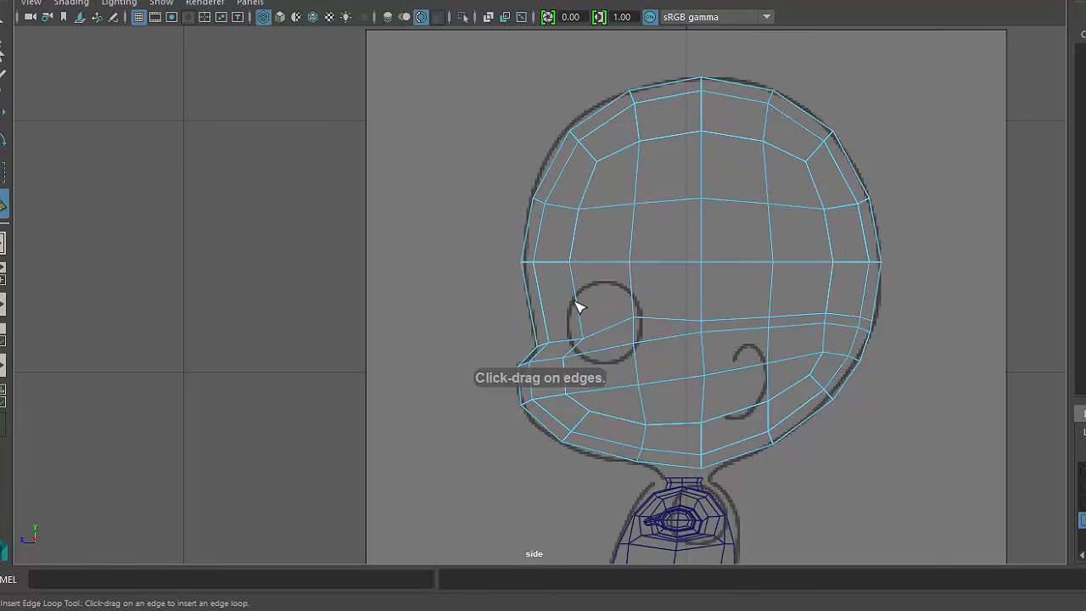
{"action": "left_click_drag", "start_coordinate": [577, 307], "coordinate": [588, 308]}
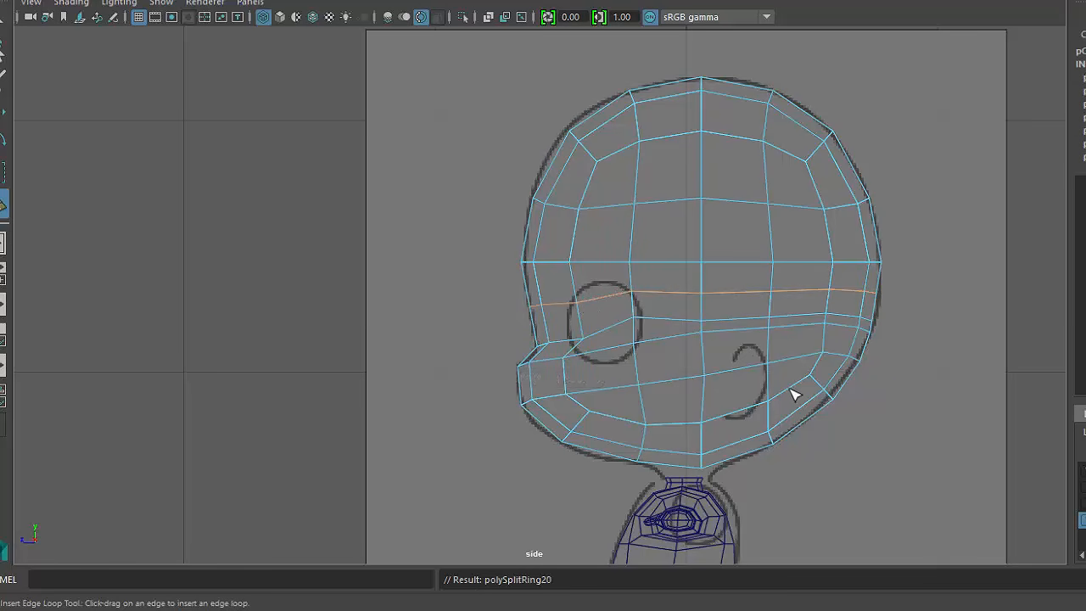
{"action": "key", "text": "w"}
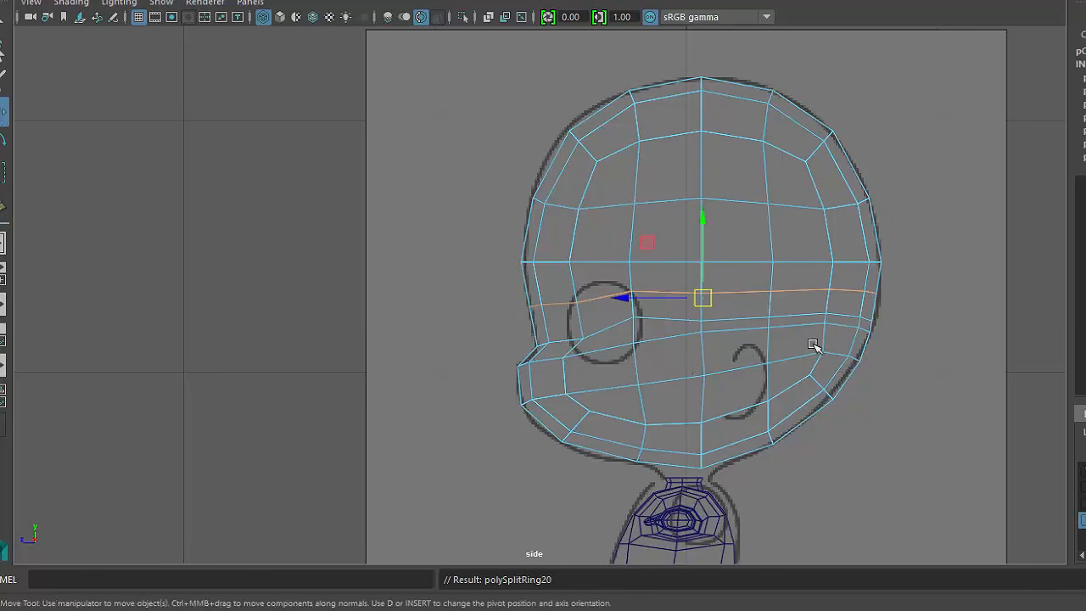
- Weld the closely spaced loop vertices in the column behind the ear into one point with the Target Weld tool
{"action": "key", "text": "space"}
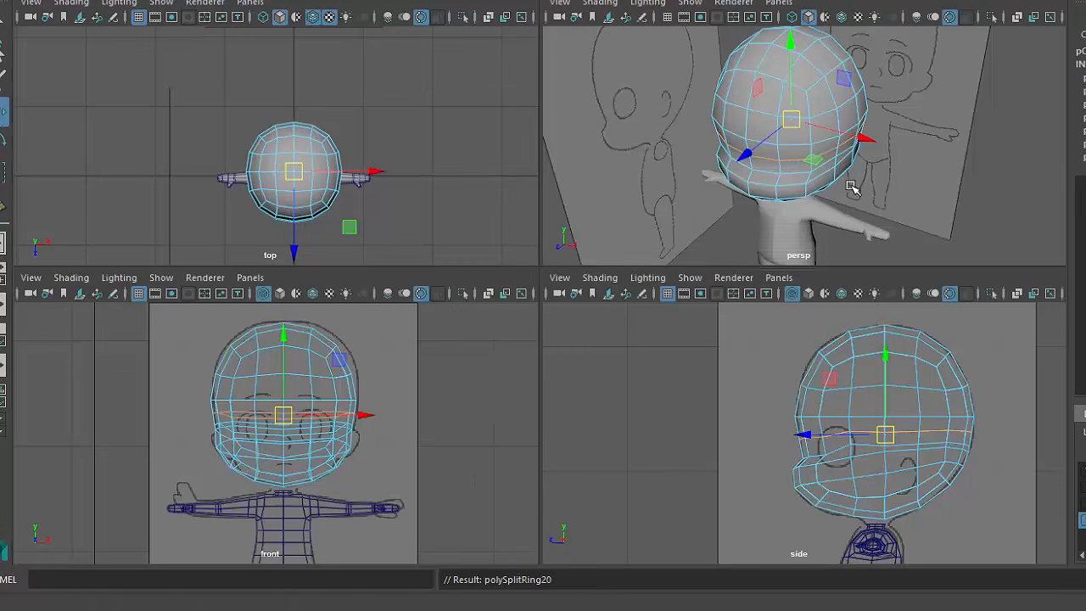
{"action": "left_click_drag", "start_coordinate": [854, 175], "coordinate": [752, 142], "text": "alt"}
{"action": "right_click_drag", "start_coordinate": [752, 142], "coordinate": [806, 110]}
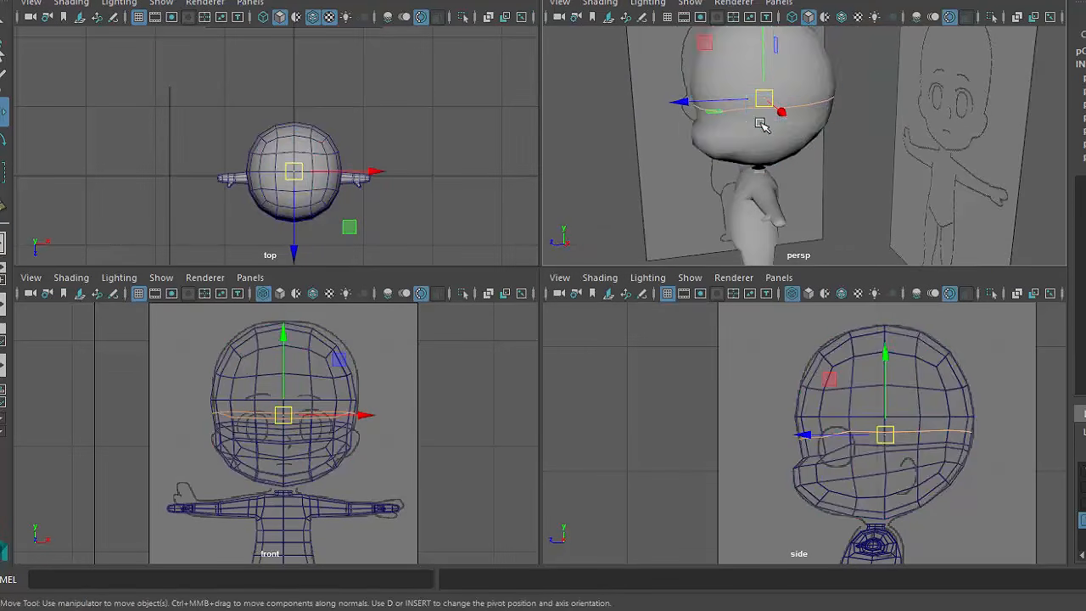
{"action": "left_click_drag", "start_coordinate": [658, 212], "coordinate": [707, 210], "text": "alt"}
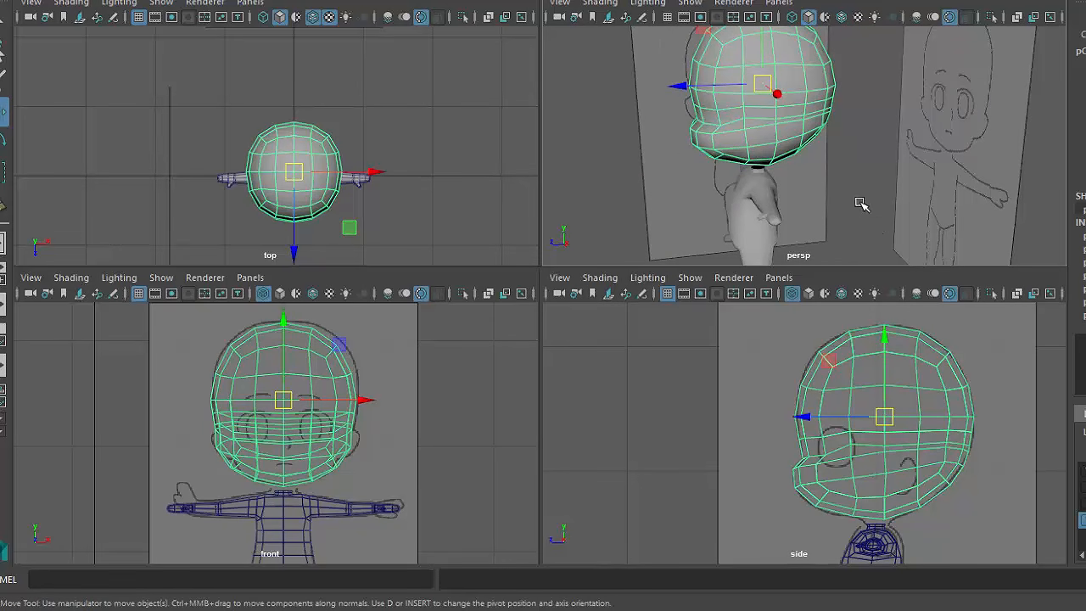
{"action": "left_click_drag", "start_coordinate": [861, 203], "coordinate": [413, 305], "text": "alt"}
{"action": "key", "text": "space"}
{"action": "left_click_drag", "start_coordinate": [391, 170], "coordinate": [503, 214], "text": "alt"}
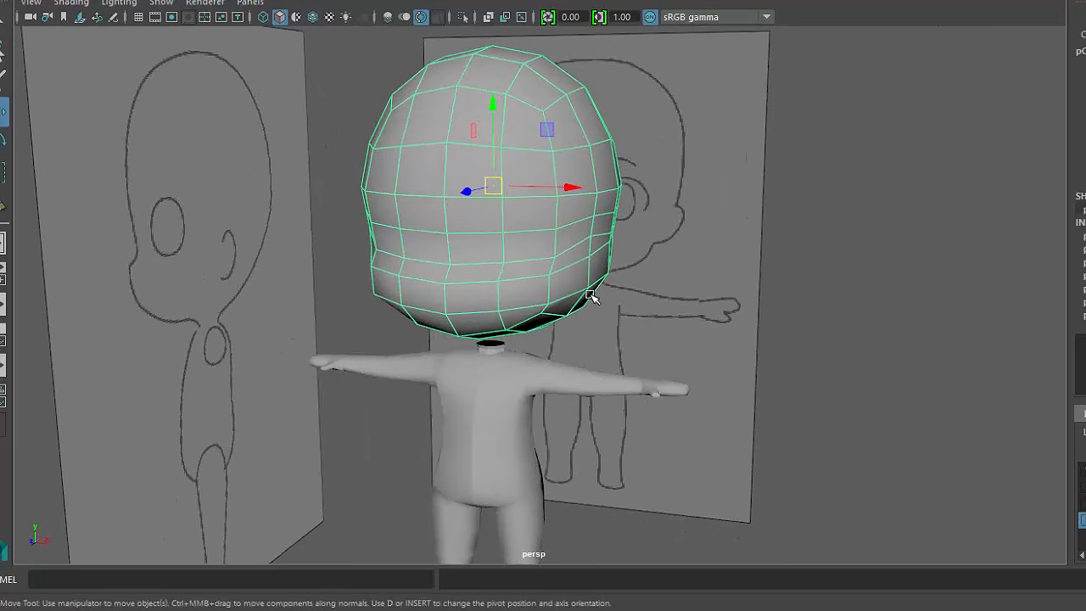
{"action": "left_click_drag", "start_coordinate": [726, 282], "coordinate": [603, 266], "text": "alt"}
{"action": "right_click_drag", "start_coordinate": [645, 236], "coordinate": [647, 171], "text": "shift"}
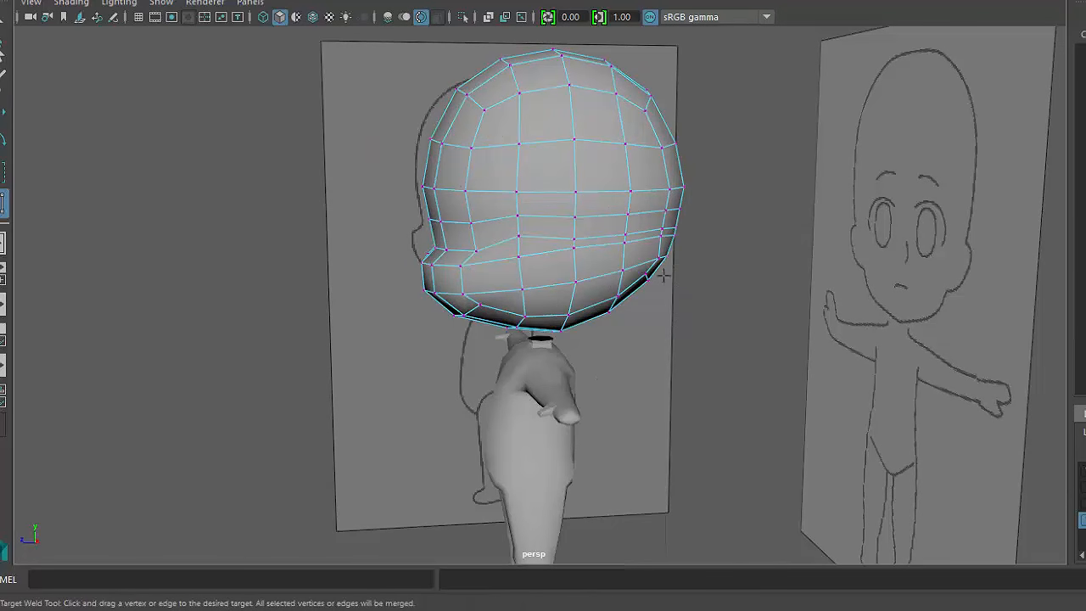
{"action": "left_click_drag", "start_coordinate": [662, 274], "coordinate": [635, 274], "text": "alt"}
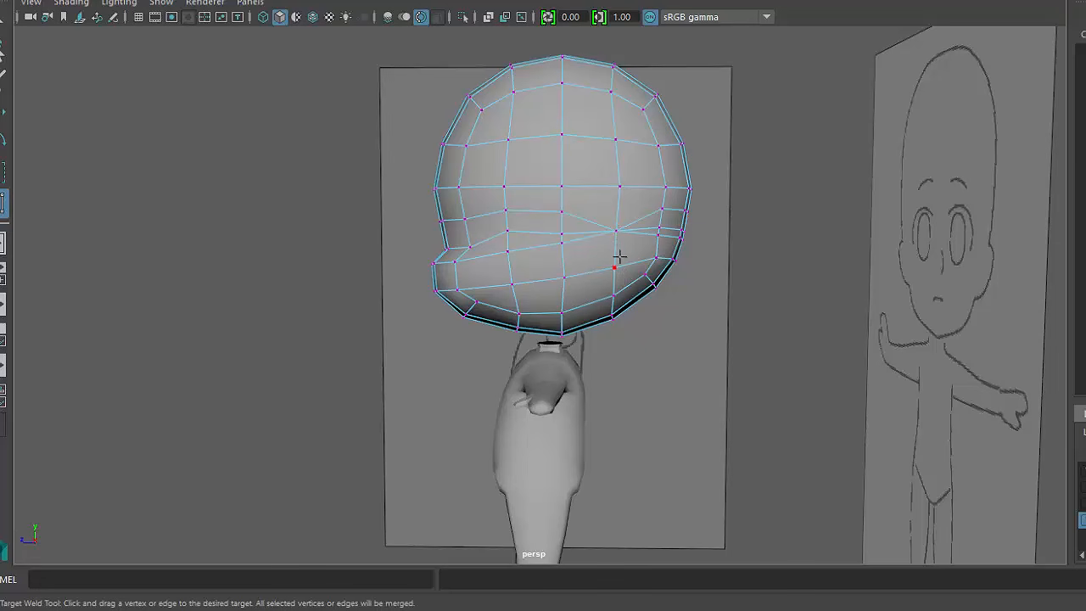
{"action": "left_click_drag", "start_coordinate": [640, 289], "coordinate": [835, 304], "text": "alt"}
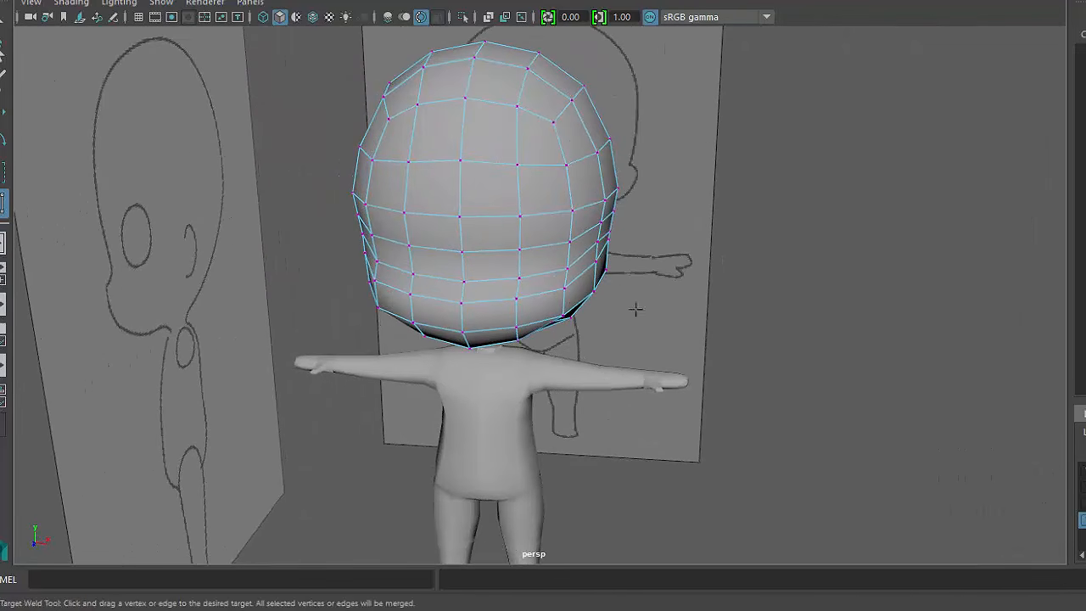
- Delete all faces on one half of the head up to the vertical centre line
{"action": "key", "text": "w"}
{"action": "right_click_drag", "start_coordinate": [508, 179], "coordinate": [514, 266]}
{"action": "left_click_drag", "start_coordinate": [514, 266], "coordinate": [642, 312], "text": "alt"}
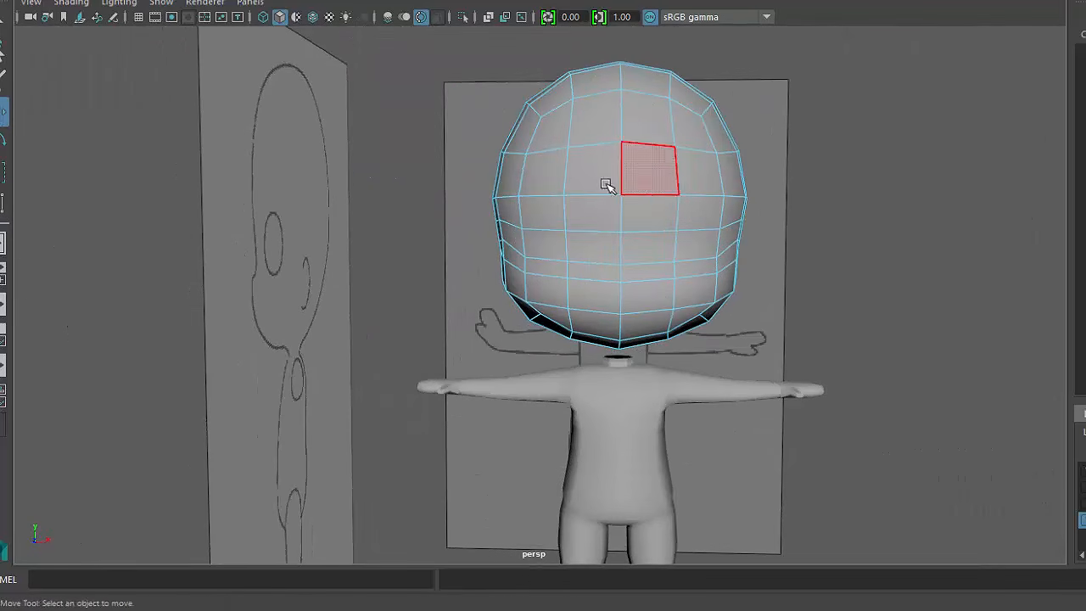
{"action": "left_click", "coordinate": [595, 176]}
{"action": "double_click", "coordinate": [597, 217], "text": "shift"}
{"action": "left_click_drag", "start_coordinate": [836, 274], "coordinate": [832, 245], "text": "alt"}
{"action": "key", "text": "Delete"}
{"action": "double_click", "coordinate": [526, 177]}
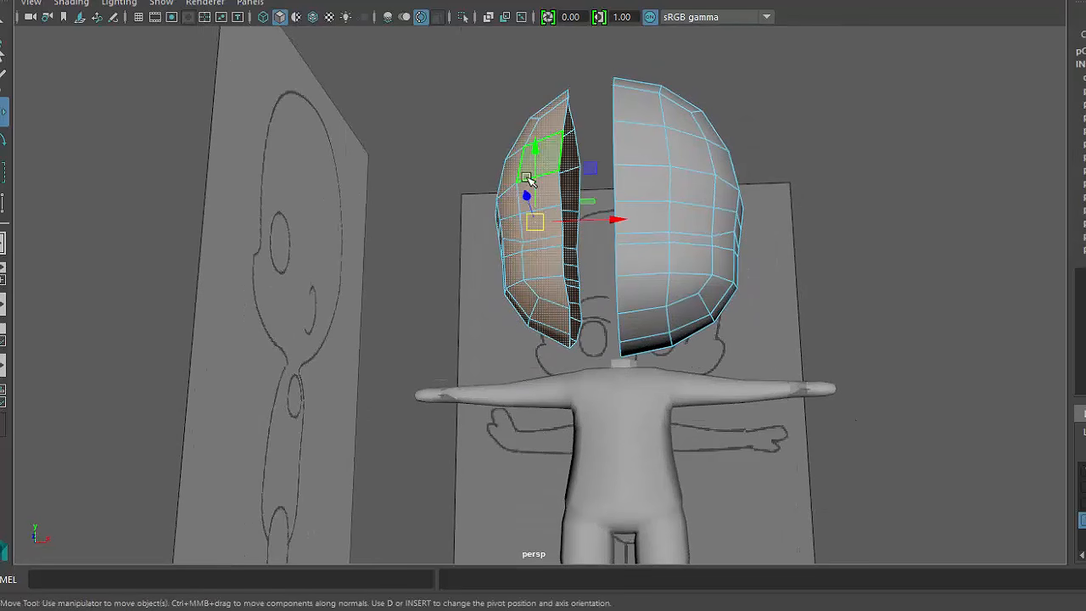
{"action": "key", "text": "Delete"}
- Mirror the remaining half head with Duplicate Special as an instance, using an X scale of -1 and one copy
{"action": "left_click_drag", "start_coordinate": [833, 168], "coordinate": [782, 161], "text": "alt"}
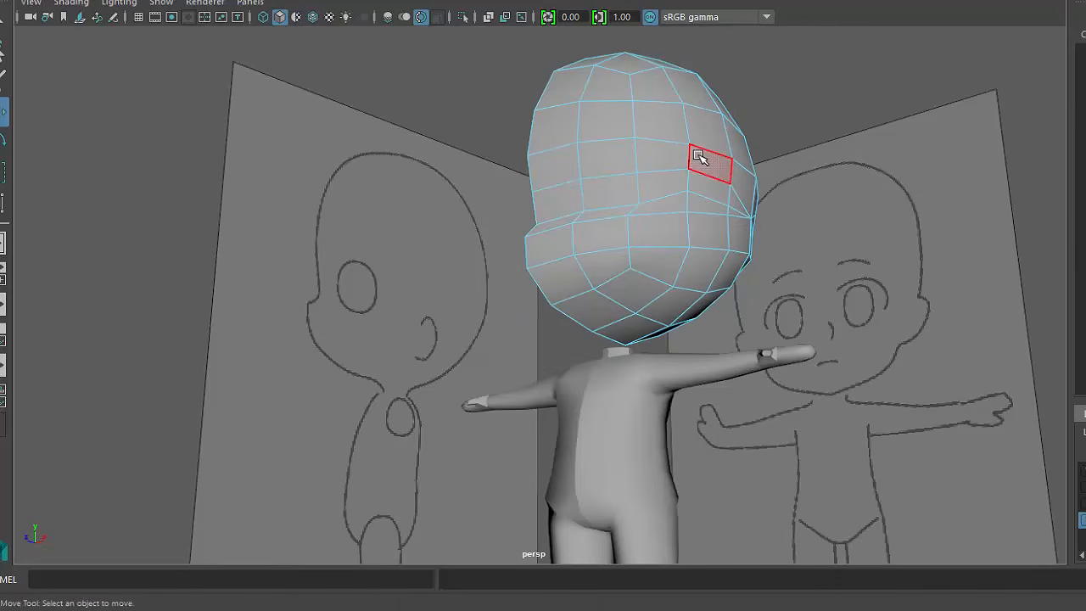
{"action": "right_click_drag", "start_coordinate": [701, 162], "coordinate": [758, 121]}
{"action": "left_click", "coordinate": [688, 191]}
{"action": "left_click_drag", "start_coordinate": [598, 332], "coordinate": [812, 218], "text": "alt"}
{"action": "left_click", "coordinate": [19, 2]}
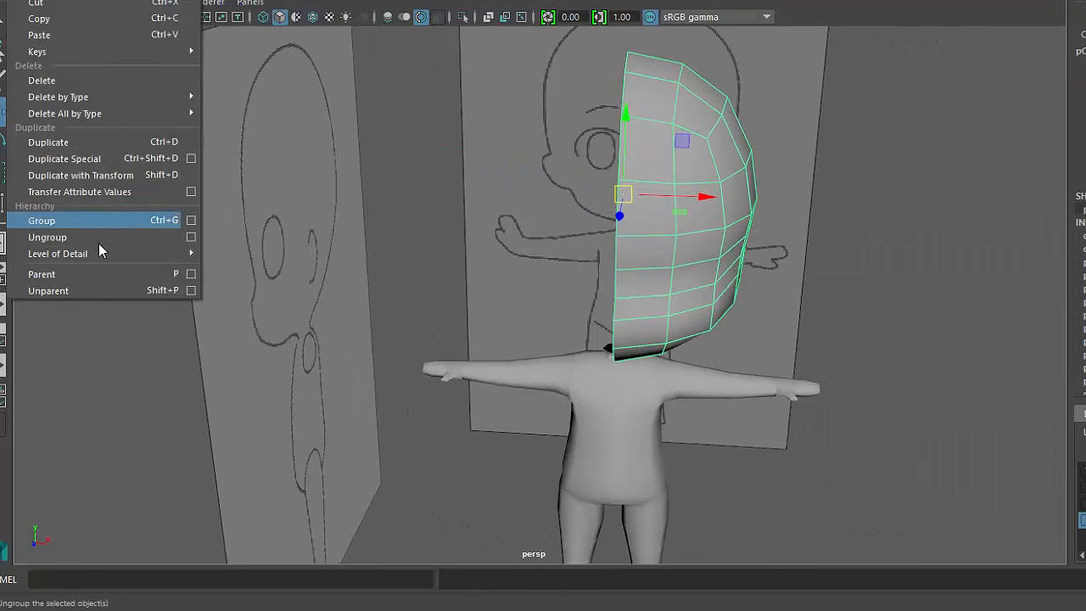
{"action": "left_click", "coordinate": [187, 159]}
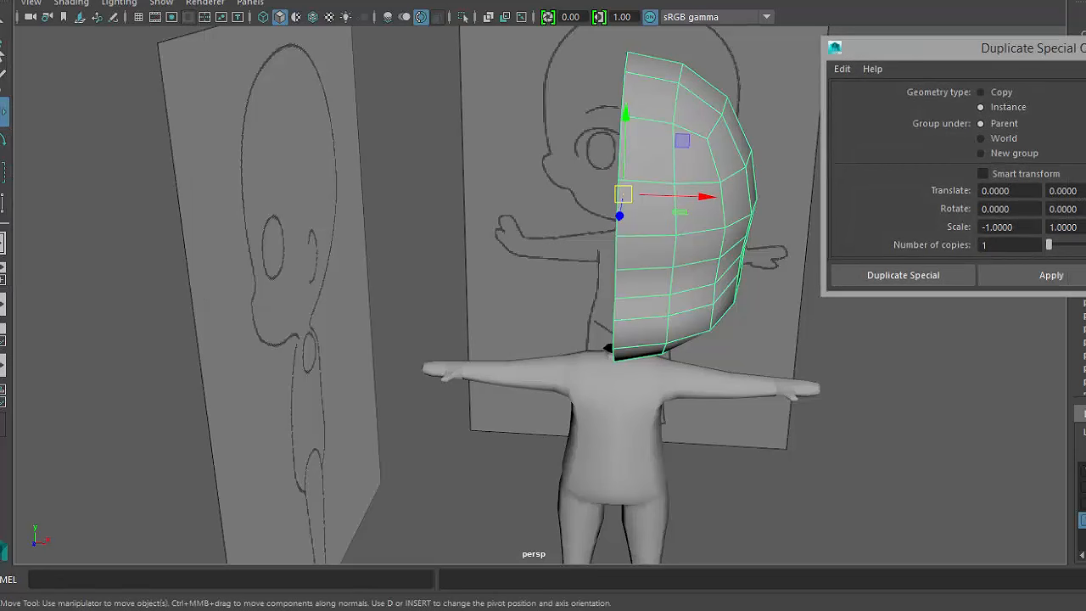
{"action": "left_click", "coordinate": [952, 277]}
{"action": "left_click_drag", "start_coordinate": [814, 350], "coordinate": [807, 275], "text": "alt"}
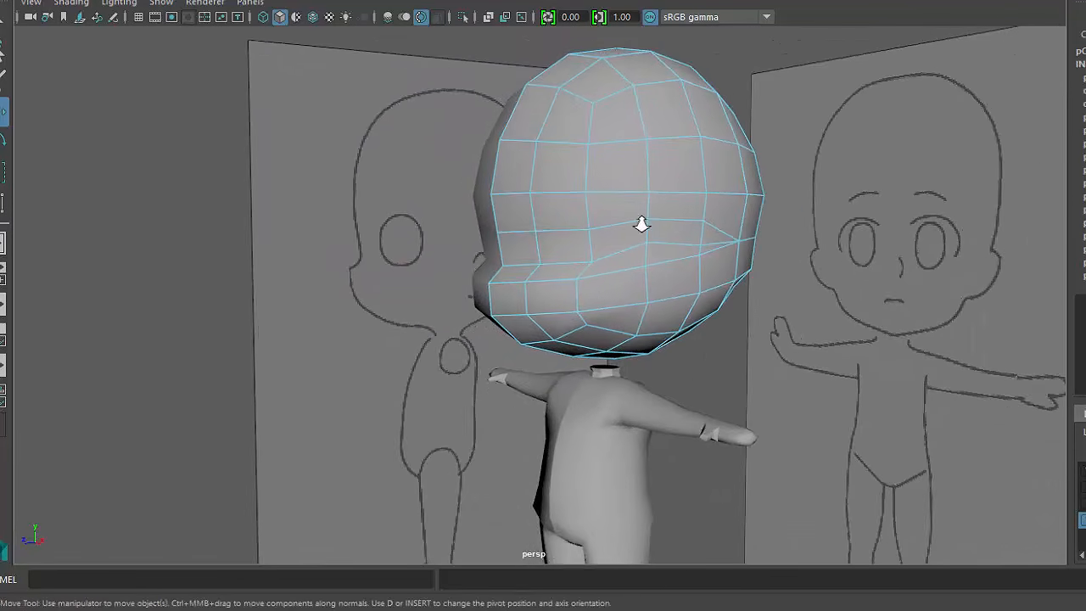
- Adjust the side vertices of the loops between the eye and the welded point to even out their spacing
{"action": "scroll", "coordinate": [641, 224], "scroll_direction": "up", "scroll_amount": 2}
{"action": "right_click_drag", "start_coordinate": [678, 245], "coordinate": [600, 219]}
{"action": "left_click_drag", "start_coordinate": [677, 268], "coordinate": [732, 223], "text": "alt"}
{"action": "left_click", "coordinate": [601, 244]}
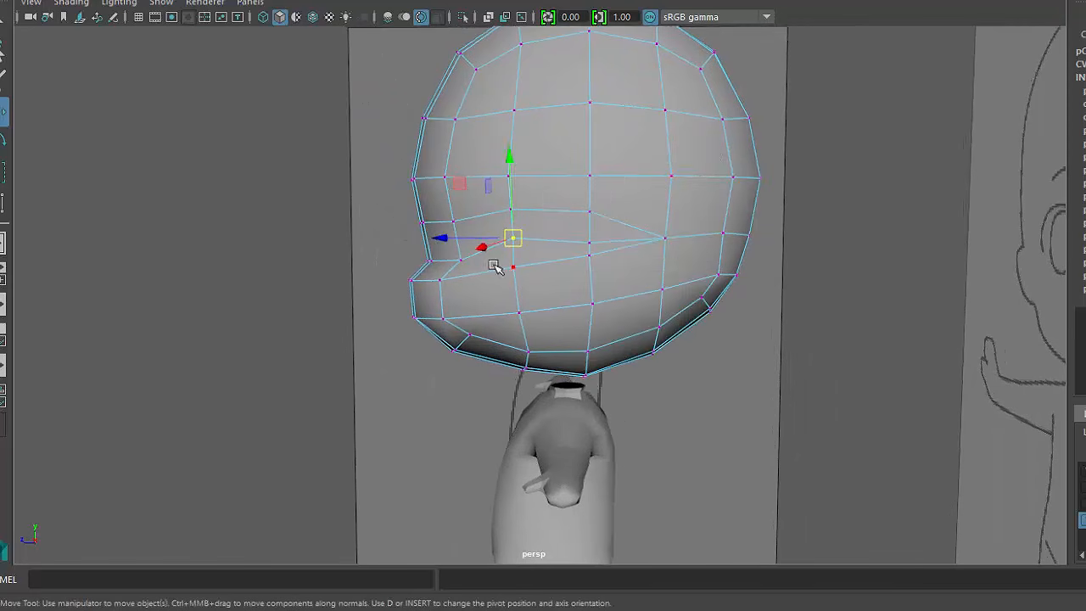
{"action": "left_click_drag", "start_coordinate": [495, 266], "coordinate": [610, 138], "text": "alt"}
{"action": "left_click", "coordinate": [606, 241]}
{"action": "left_click_drag", "start_coordinate": [579, 330], "coordinate": [497, 322], "text": "alt"}
{"action": "left_click_drag", "start_coordinate": [550, 190], "coordinate": [554, 196]}
- Lower the side vertex just ahead of the welded point to separate it from the vertex above it
{"action": "left_click", "coordinate": [635, 258]}
{"action": "left_click_drag", "start_coordinate": [640, 264], "coordinate": [534, 255], "text": "alt"}
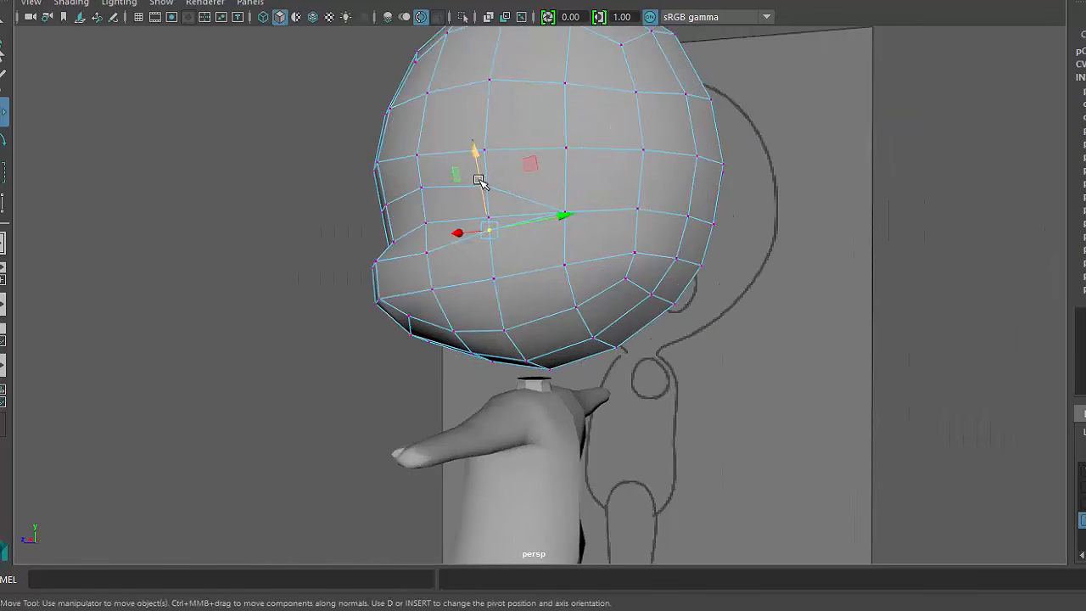
{"action": "left_click_drag", "start_coordinate": [477, 160], "coordinate": [480, 168]}
{"action": "left_click_drag", "start_coordinate": [534, 246], "coordinate": [550, 262], "text": "alt"}
{"action": "key", "text": "F8"}
{"action": "left_click_drag", "start_coordinate": [526, 165], "coordinate": [700, 364], "text": "alt"}
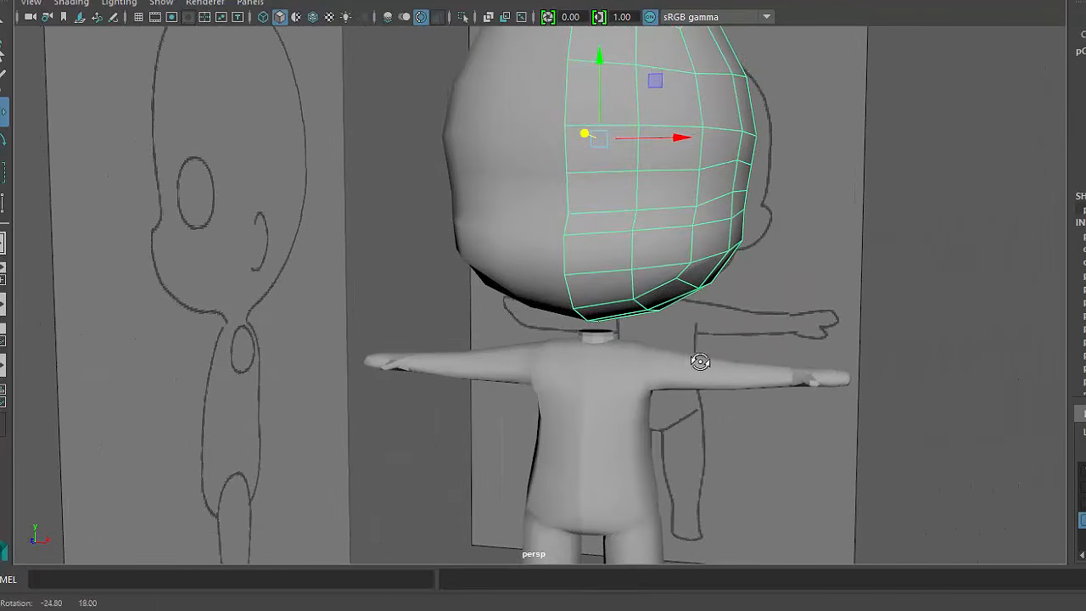
- Reposition the row of lower jaw vertices on the head's side to round out the underside
{"action": "key", "text": "F8"}
{"action": "left_click_drag", "start_coordinate": [695, 279], "coordinate": [508, 390], "text": "alt"}
{"action": "left_click", "coordinate": [531, 292]}
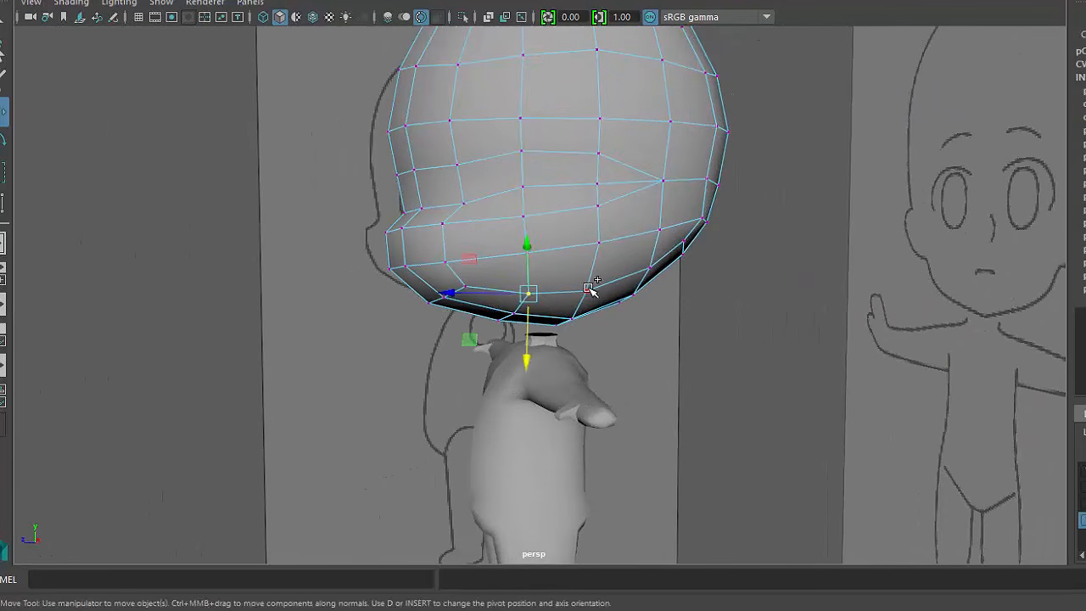
{"action": "left_click", "coordinate": [591, 285], "text": "shift"}
{"action": "left_click_drag", "start_coordinate": [575, 356], "coordinate": [776, 376], "text": "alt"}
{"action": "left_click", "coordinate": [637, 293], "text": "shift"}
{"action": "left_click_drag", "start_coordinate": [764, 243], "coordinate": [759, 246]}
{"action": "mouse_move", "coordinate": [726, 304]}
{"action": "left_mouse_down", "text": "alt"}
{"action": "mouse_move", "coordinate": [698, 354]}
{"action": "mouse_move", "coordinate": [721, 332]}
{"action": "mouse_move", "coordinate": [737, 286]}
{"action": "left_mouse_up", "text": "alt"}
{"action": "left_click", "coordinate": [650, 307]}
{"action": "left_click_drag", "start_coordinate": [768, 376], "coordinate": [566, 373], "text": "alt"}
{"action": "right_click_drag", "start_coordinate": [550, 213], "coordinate": [604, 170]}
{"action": "left_click_drag", "start_coordinate": [638, 297], "coordinate": [667, 291], "text": "alt"}
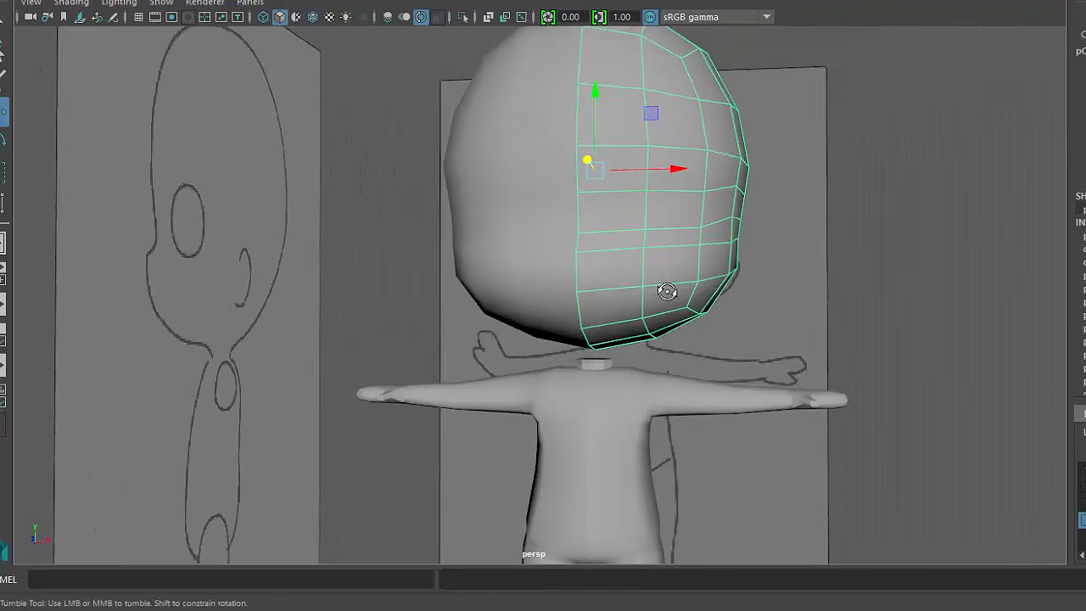
- Refine individual vertices at the front of the jaw and on the cheek just below the eye area
{"action": "key", "text": "space"}
{"action": "scroll", "coordinate": [357, 461], "scroll_direction": "down", "scroll_amount": 5}
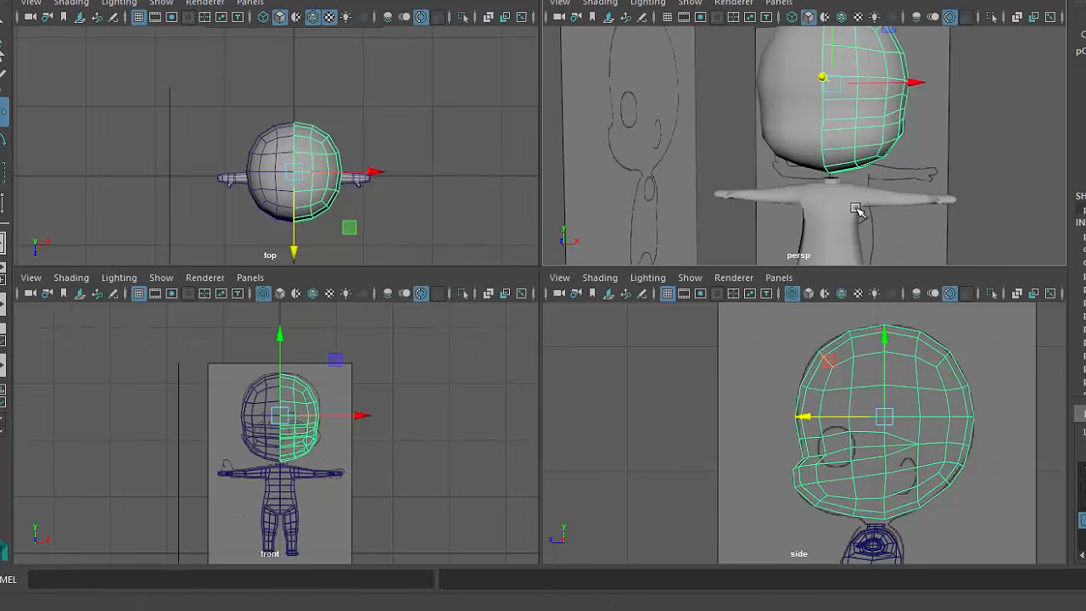
{"action": "left_click_drag", "start_coordinate": [853, 209], "coordinate": [481, 280], "text": "alt"}
{"action": "key", "text": "space"}
{"action": "right_click_drag", "start_coordinate": [482, 280], "coordinate": [400, 279]}
{"action": "left_click_drag", "start_coordinate": [399, 279], "coordinate": [367, 222], "text": "alt"}
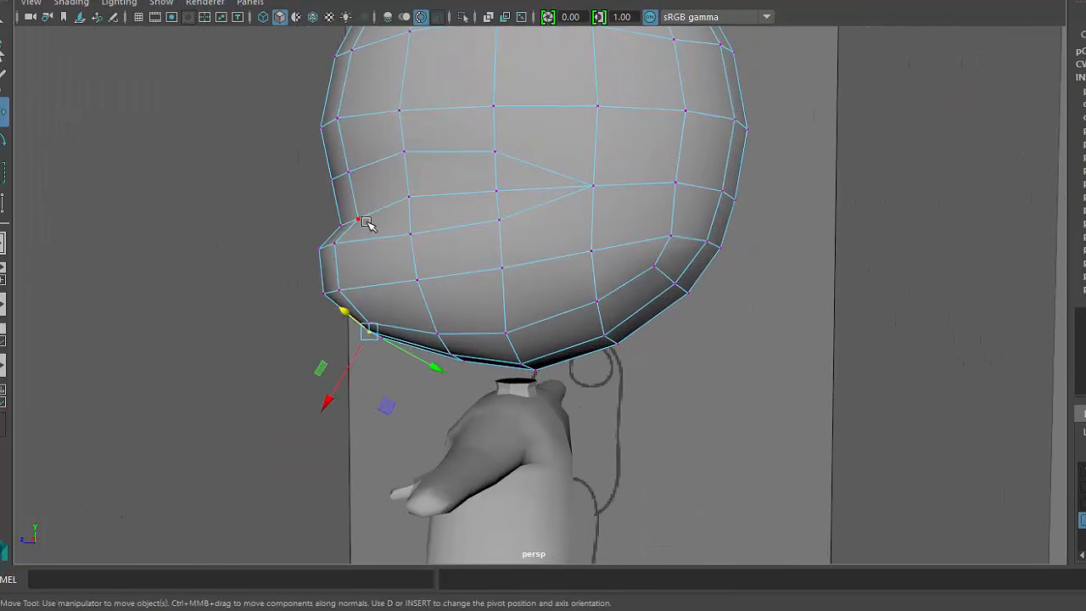
{"action": "left_click_drag", "start_coordinate": [380, 268], "coordinate": [651, 293], "text": "alt"}
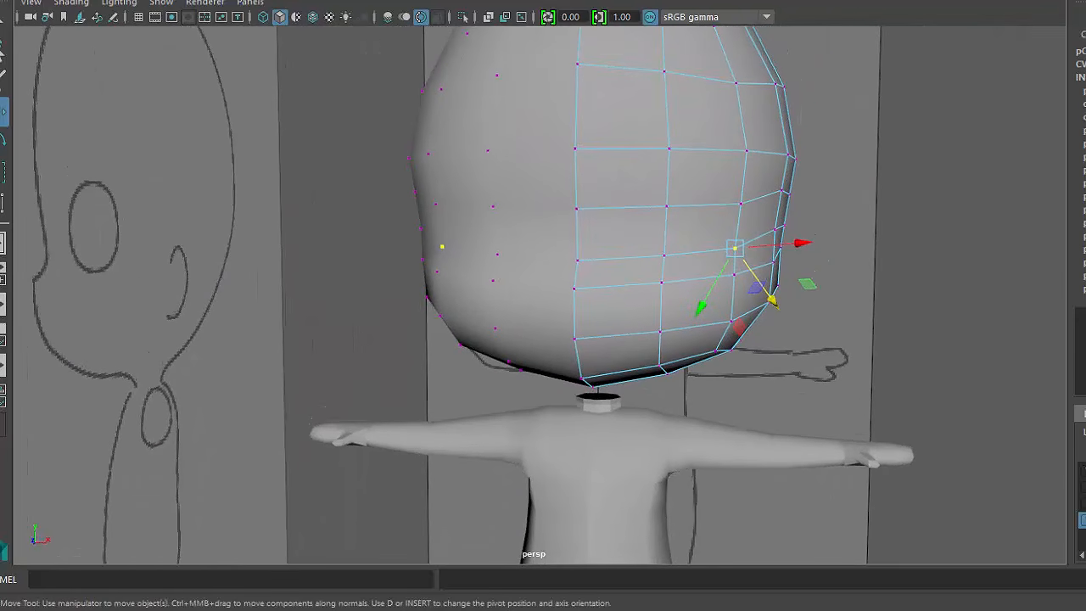
{"action": "left_click_drag", "start_coordinate": [717, 356], "coordinate": [585, 365], "text": "alt"}
- Examine the mirrored head's overall shape from several angles in object mode with nothing selected
{"action": "right_click_drag", "start_coordinate": [542, 202], "coordinate": [617, 161]}
{"action": "left_click_drag", "start_coordinate": [767, 488], "coordinate": [746, 424], "text": "alt"}
{"action": "right_click_drag", "start_coordinate": [746, 424], "coordinate": [580, 378], "text": "alt"}
{"action": "left_click_drag", "start_coordinate": [579, 378], "coordinate": [579, 398], "text": "alt"}
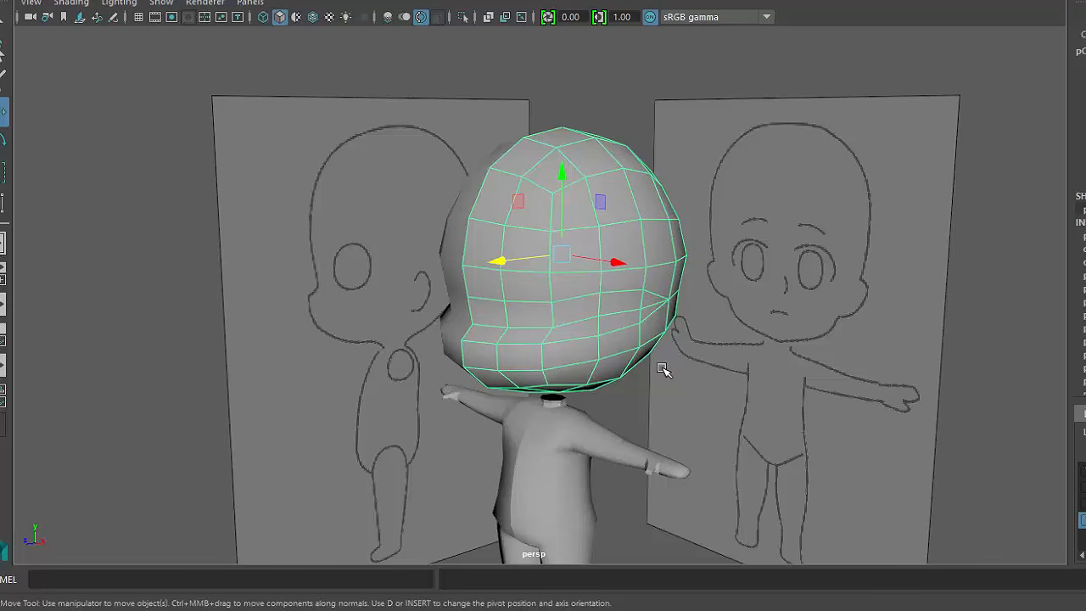
{"action": "left_click", "coordinate": [1011, 287]}
{"action": "left_click_drag", "start_coordinate": [1011, 286], "coordinate": [1008, 457], "text": "alt"}
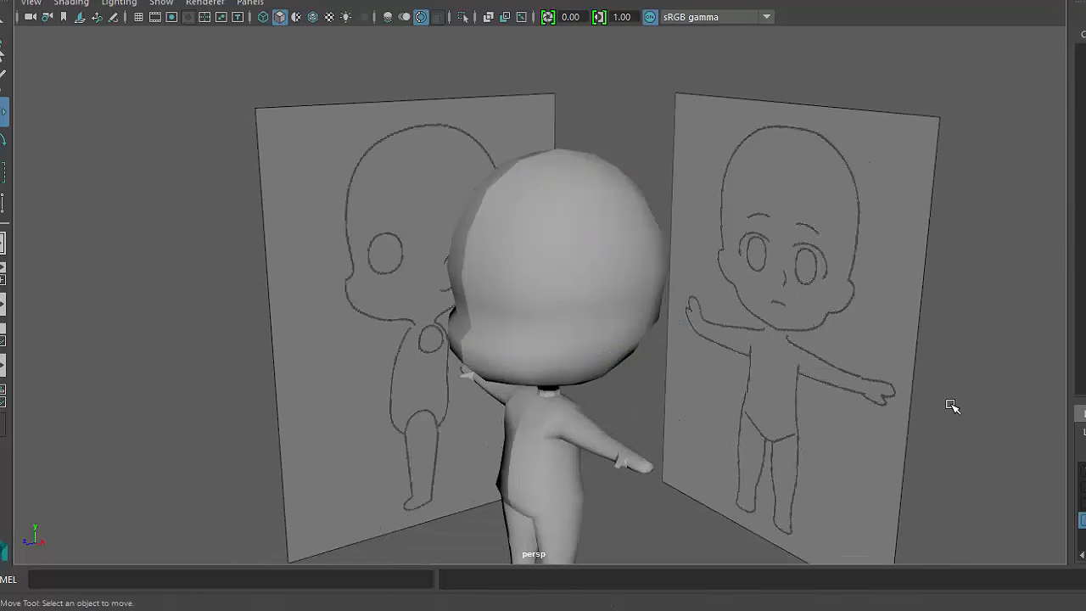
{"action": "left_click_drag", "start_coordinate": [688, 412], "coordinate": [662, 373], "text": "alt"}
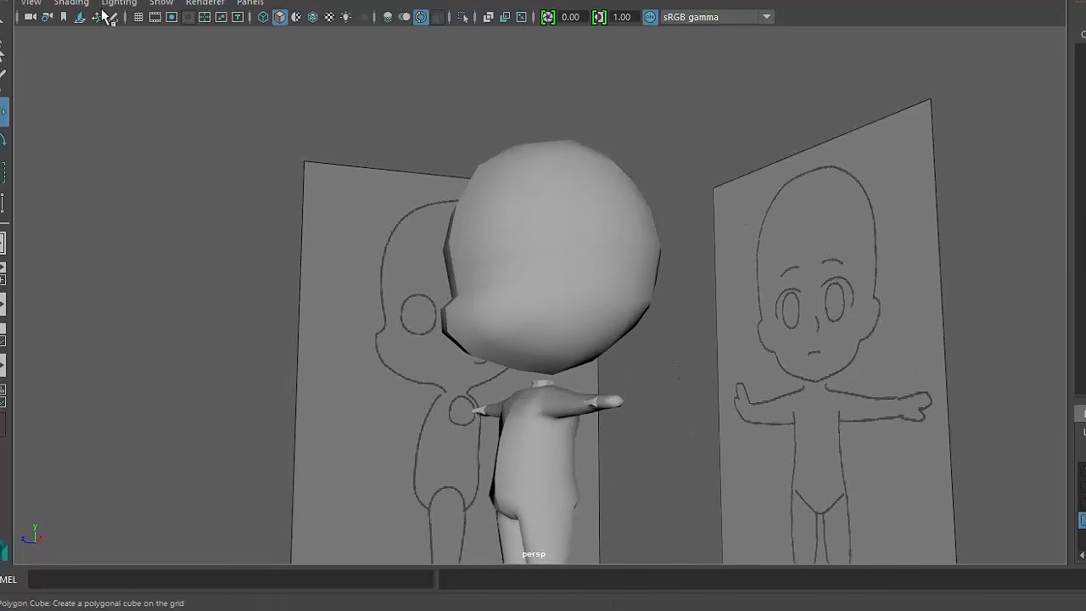
- Scale the new cube down into a small thin slab of about 0.018 by 0.157 by 0.157
{"action": "left_click_drag", "start_coordinate": [614, 300], "coordinate": [701, 370], "text": "alt"}
{"action": "middle_click_drag", "start_coordinate": [701, 370], "coordinate": [697, 280], "text": "alt"}
{"action": "key", "text": "r"}
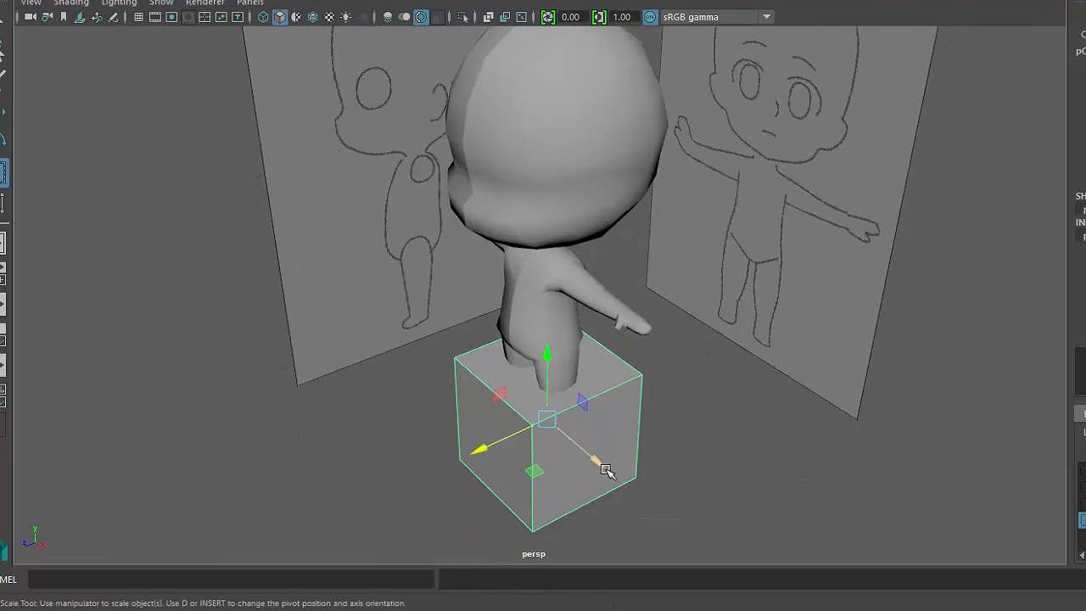
{"action": "left_click_drag", "start_coordinate": [596, 464], "coordinate": [539, 438]}
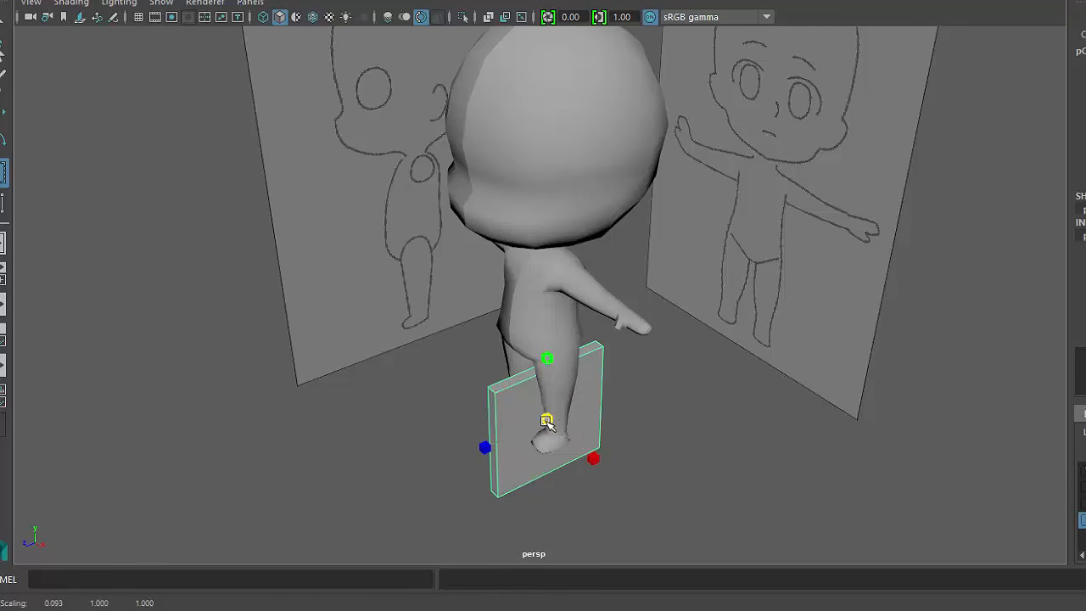
{"action": "left_click_drag", "start_coordinate": [546, 420], "coordinate": [496, 491]}
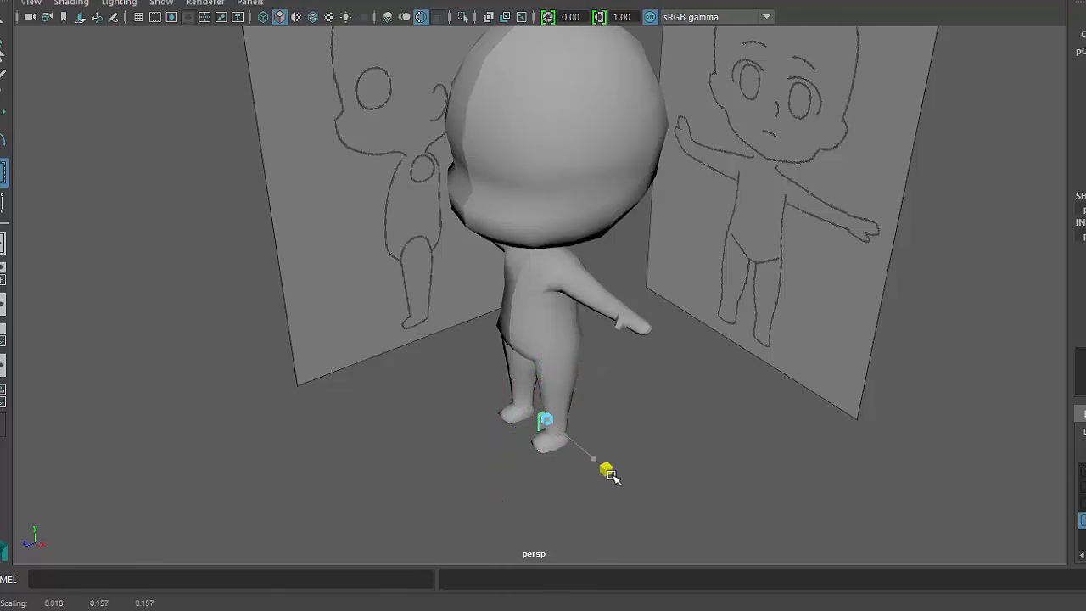
- Raise the slab to the lower half of the head and place it just outside the head's side
{"action": "key", "text": "w"}
{"action": "left_click_drag", "start_coordinate": [547, 352], "coordinate": [550, 206]}
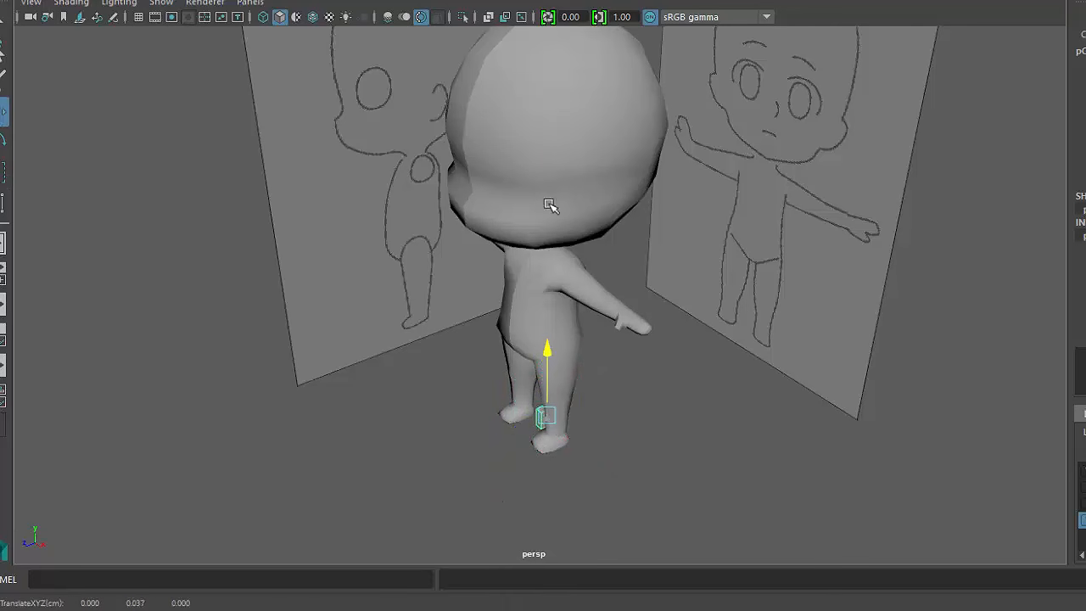
{"action": "left_click_drag", "start_coordinate": [702, 225], "coordinate": [665, 241], "text": "alt"}
{"action": "middle_click_drag", "start_coordinate": [666, 204], "coordinate": [669, 301], "text": "alt"}
{"action": "right_click_drag", "start_coordinate": [669, 300], "coordinate": [731, 331], "text": "alt"}
{"action": "left_click_drag", "start_coordinate": [734, 332], "coordinate": [740, 333], "text": "alt"}
- Position the slab over the ear outline of the side reference drawing
{"action": "key", "text": "space"}
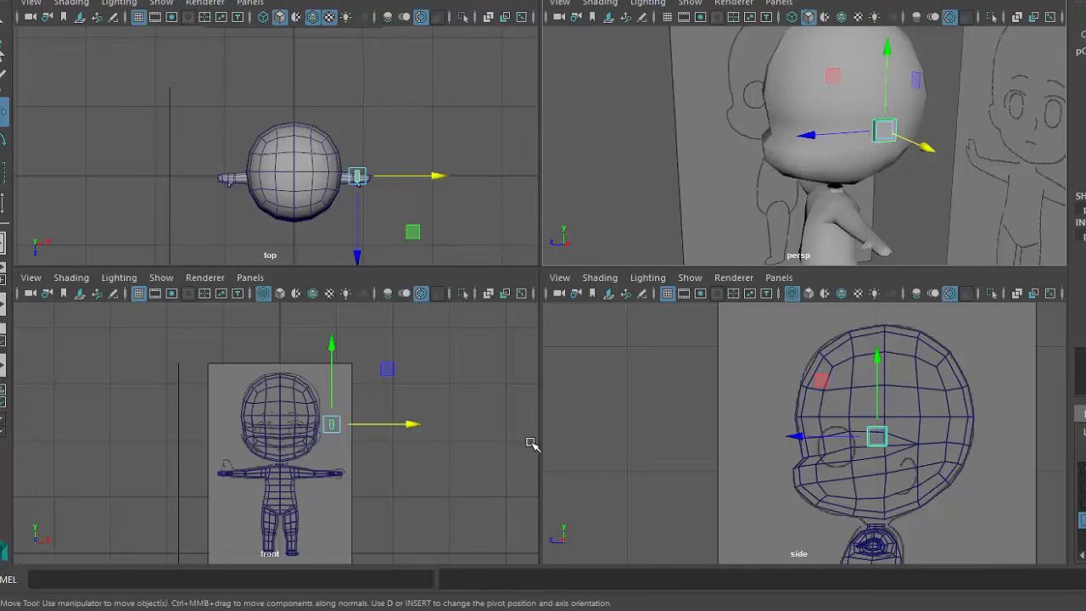
{"action": "key", "text": "space"}
{"action": "middle_click_drag", "start_coordinate": [584, 305], "coordinate": [522, 240], "text": "alt"}
{"action": "right_click_drag", "start_coordinate": [521, 240], "coordinate": [620, 227], "text": "alt"}
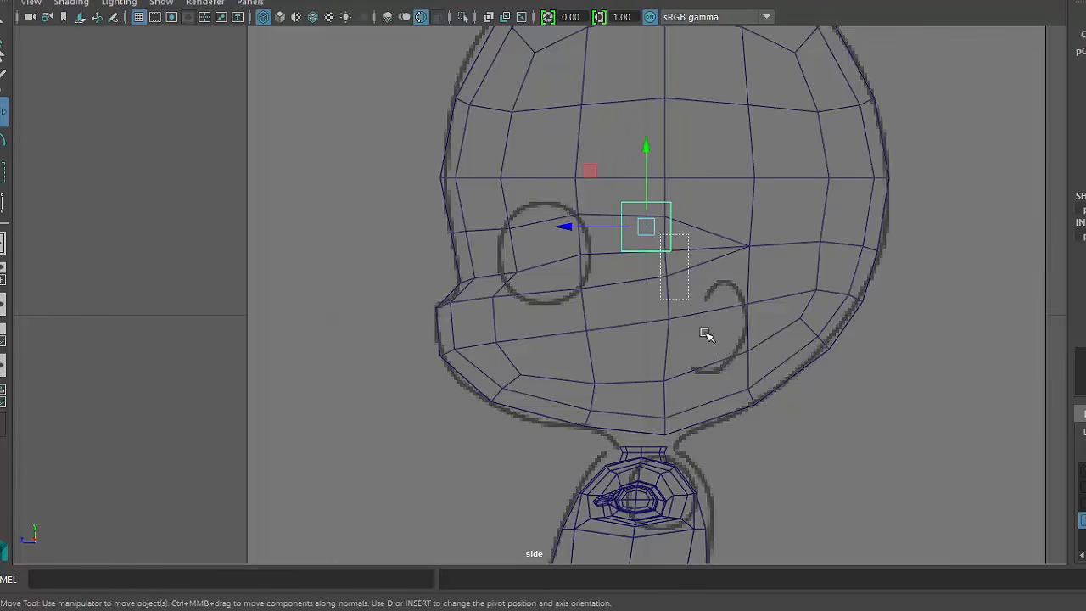
{"action": "left_click", "coordinate": [646, 267]}
{"action": "key", "text": "space"}
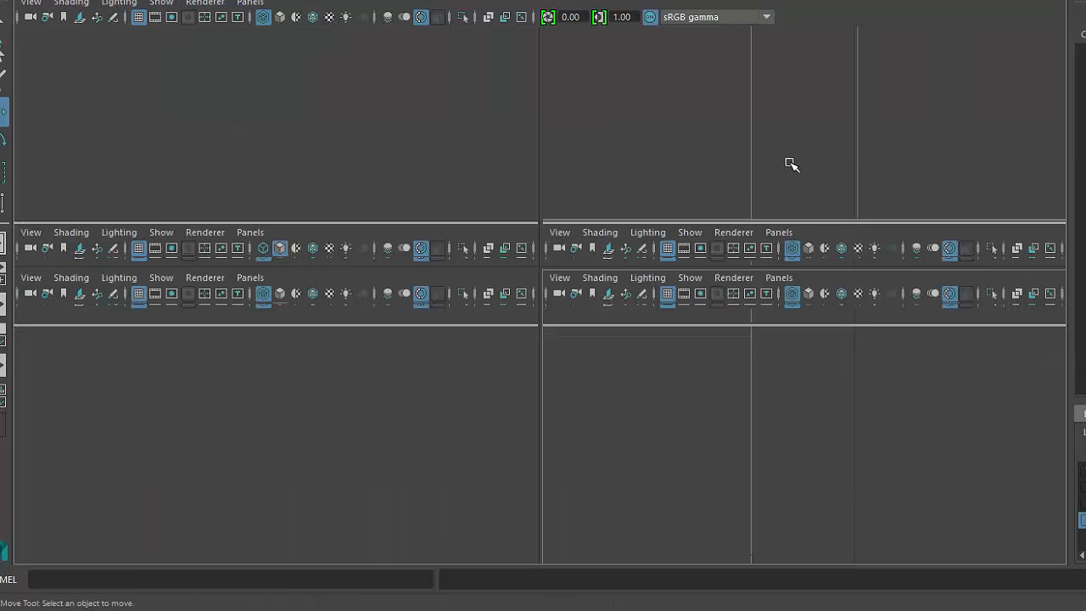
{"action": "left_click", "coordinate": [828, 151]}
{"action": "left_click", "coordinate": [890, 134]}
{"action": "key", "text": "space"}
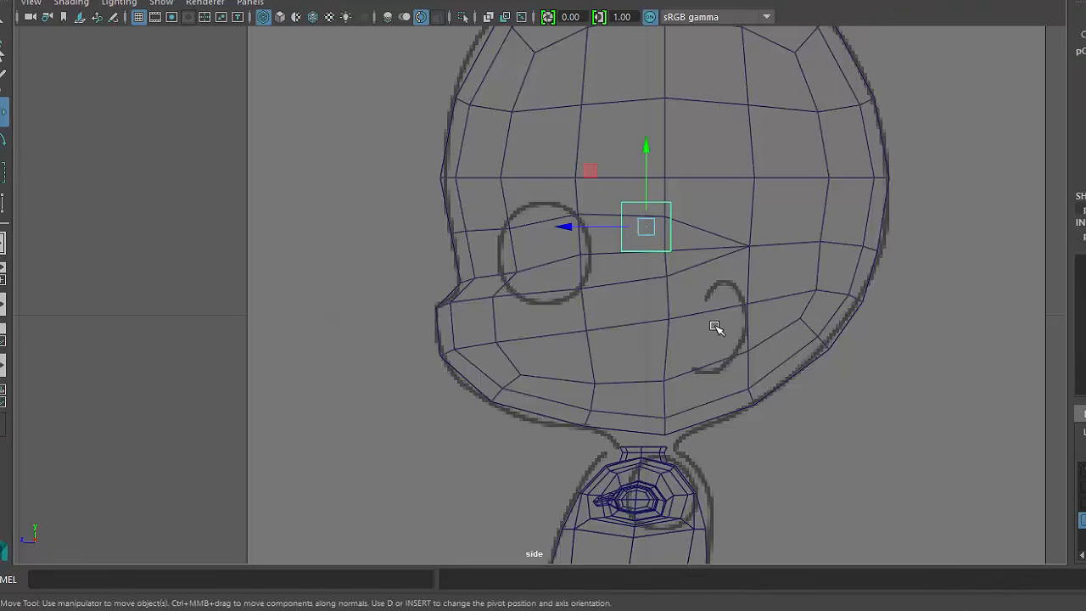
{"action": "left_click_drag", "start_coordinate": [634, 220], "coordinate": [737, 312]}
{"action": "scroll", "coordinate": [764, 356], "scroll_direction": "up", "scroll_amount": 5}
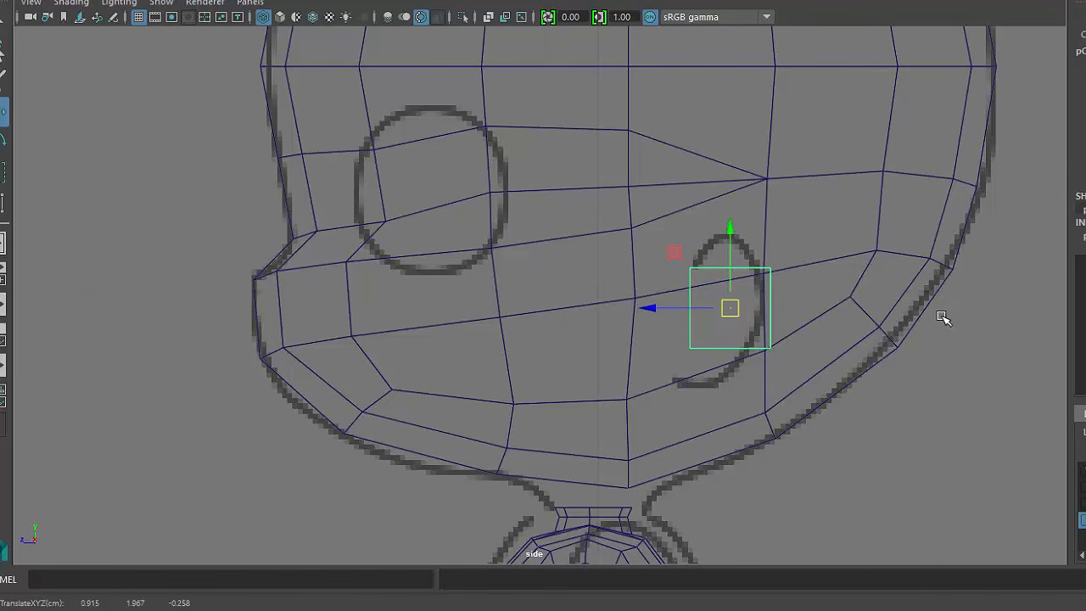
- Adjust the slab's rear and lower corner vertices in the side view to follow the ear outline
{"action": "right_click_drag", "start_coordinate": [940, 283], "coordinate": [867, 284]}
{"action": "left_click_drag", "start_coordinate": [792, 250], "coordinate": [754, 368]}
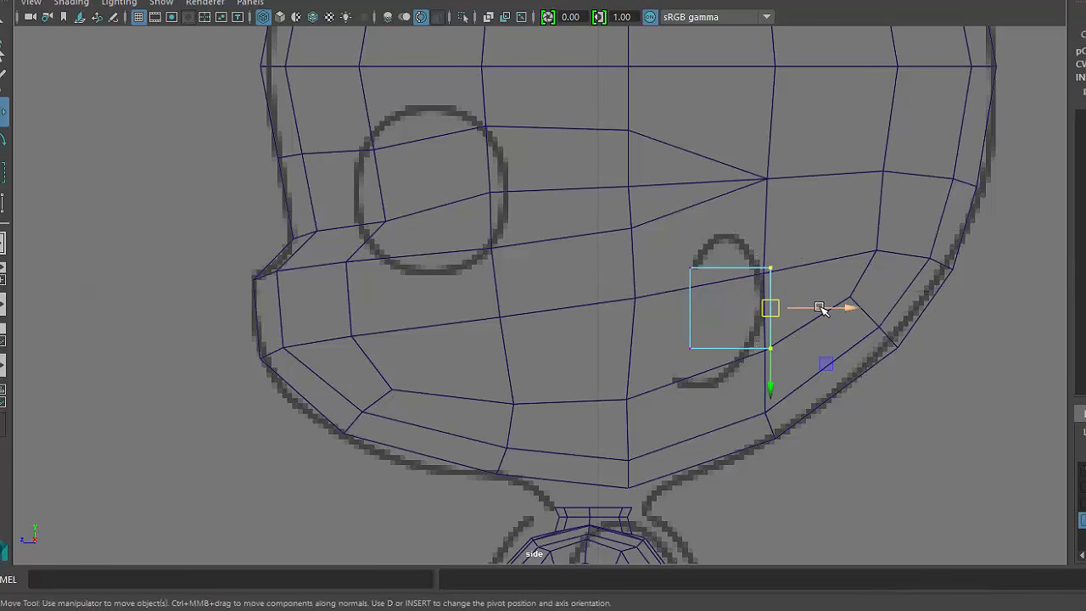
{"action": "left_click_drag", "start_coordinate": [820, 309], "coordinate": [812, 310]}
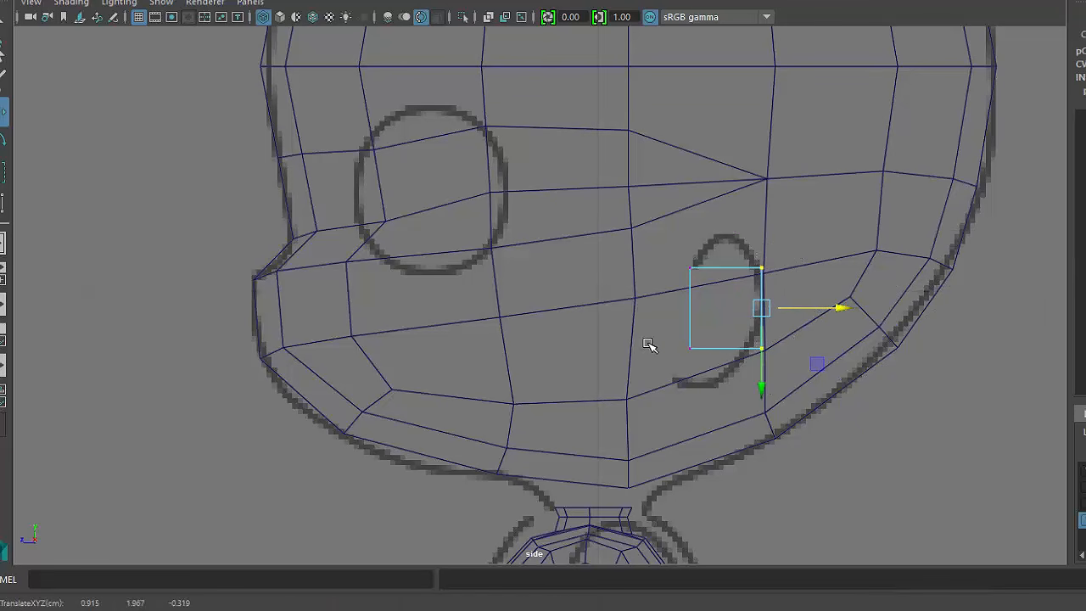
{"action": "left_click", "coordinate": [759, 350]}
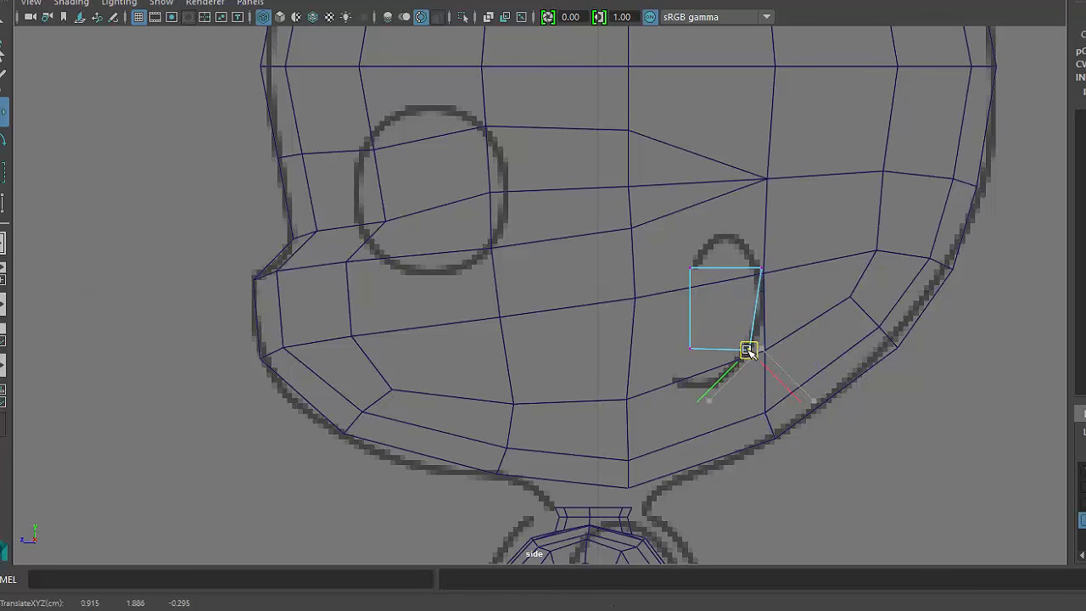
{"action": "left_click_drag", "start_coordinate": [818, 305], "coordinate": [767, 282]}
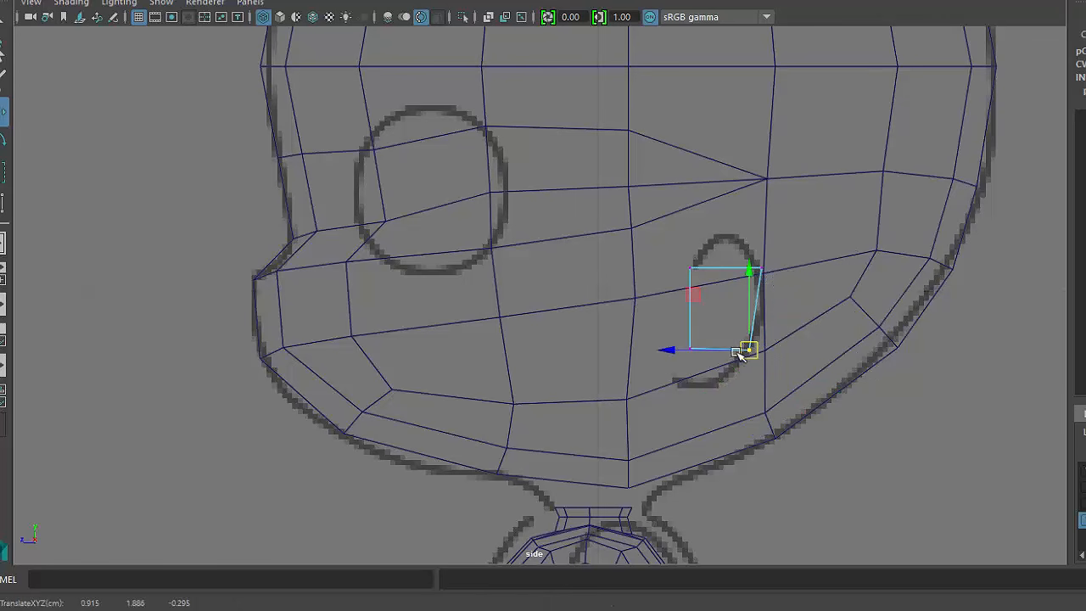
{"action": "left_click_drag", "start_coordinate": [748, 354], "coordinate": [689, 356]}
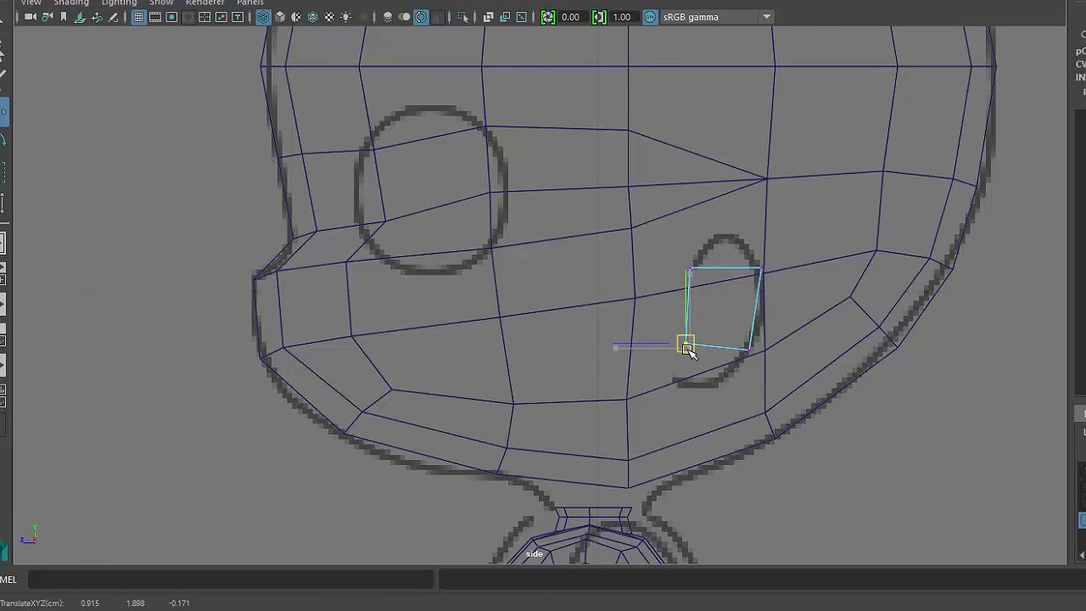
{"action": "left_click_drag", "start_coordinate": [669, 241], "coordinate": [692, 278]}
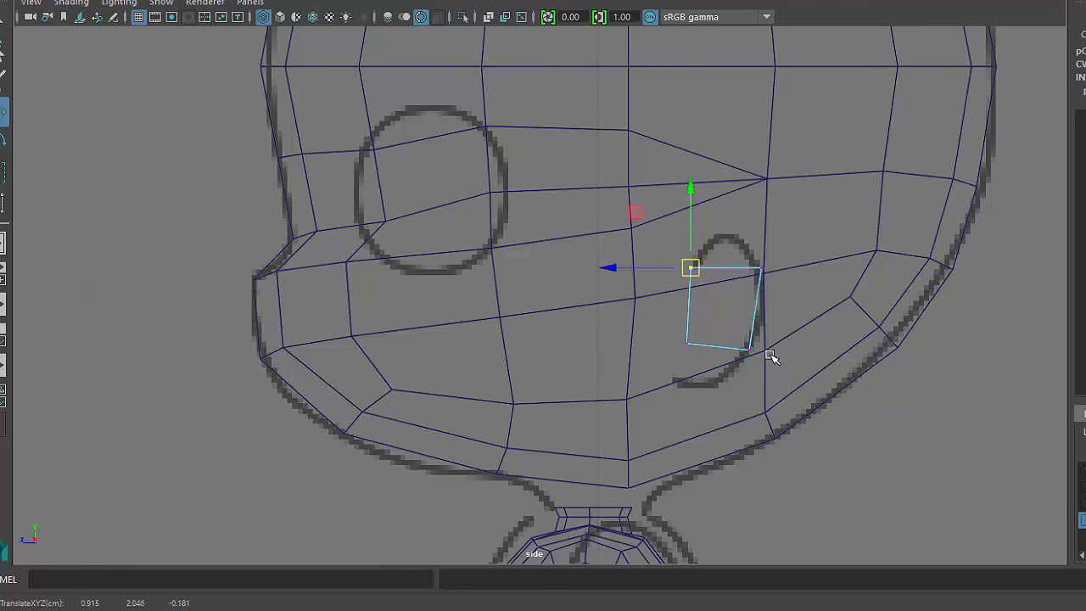
- Extrude the ear slab's top face upward about 0.064 and narrow it front to back to about 0.53
{"action": "key", "text": "space"}
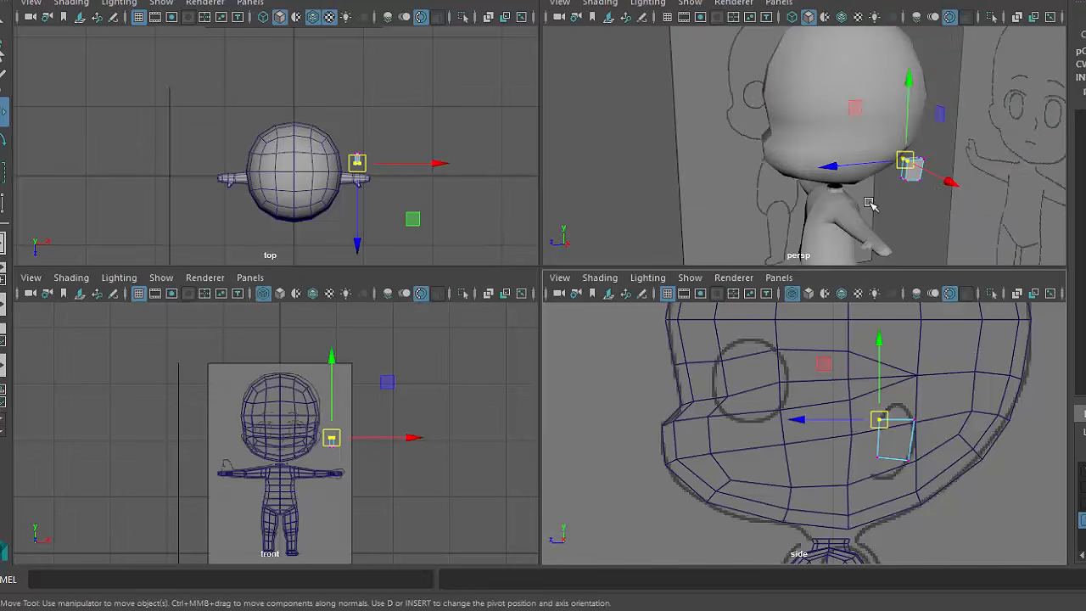
{"action": "scroll", "coordinate": [888, 191], "scroll_direction": "up", "scroll_amount": 5}
{"action": "left_click_drag", "start_coordinate": [888, 192], "coordinate": [687, 247], "text": "alt"}
{"action": "key", "text": "space"}
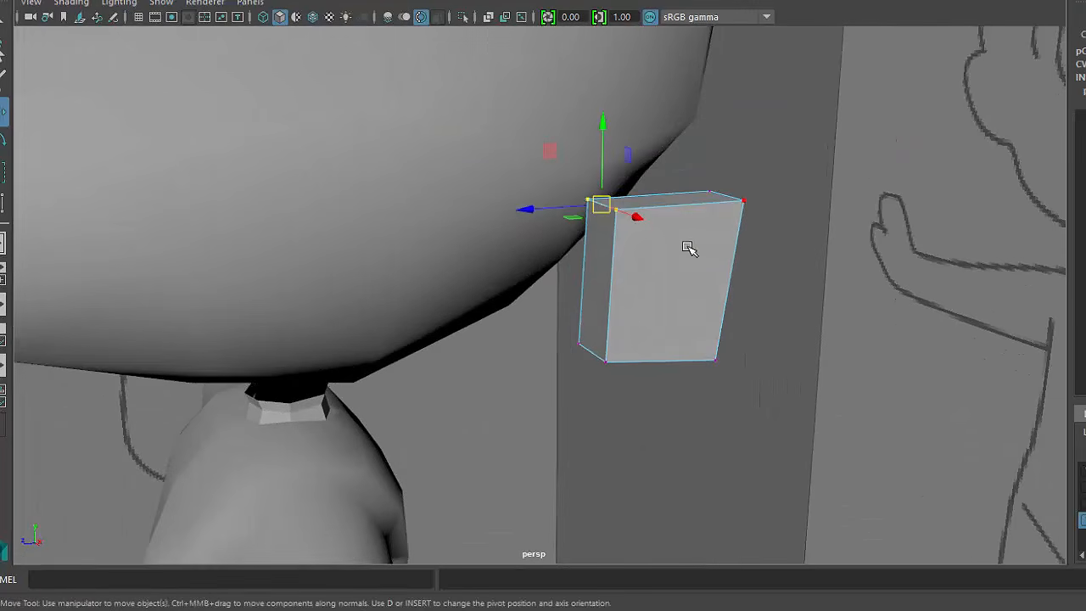
{"action": "right_click_drag", "start_coordinate": [688, 247], "coordinate": [686, 291]}
{"action": "mouse_move", "coordinate": [683, 254]}
{"action": "left_mouse_down", "text": "alt"}
{"action": "mouse_move", "coordinate": [687, 272]}
{"action": "mouse_move", "coordinate": [703, 245]}
{"action": "left_mouse_up", "text": "alt"}
{"action": "key", "text": "ctrl+e"}
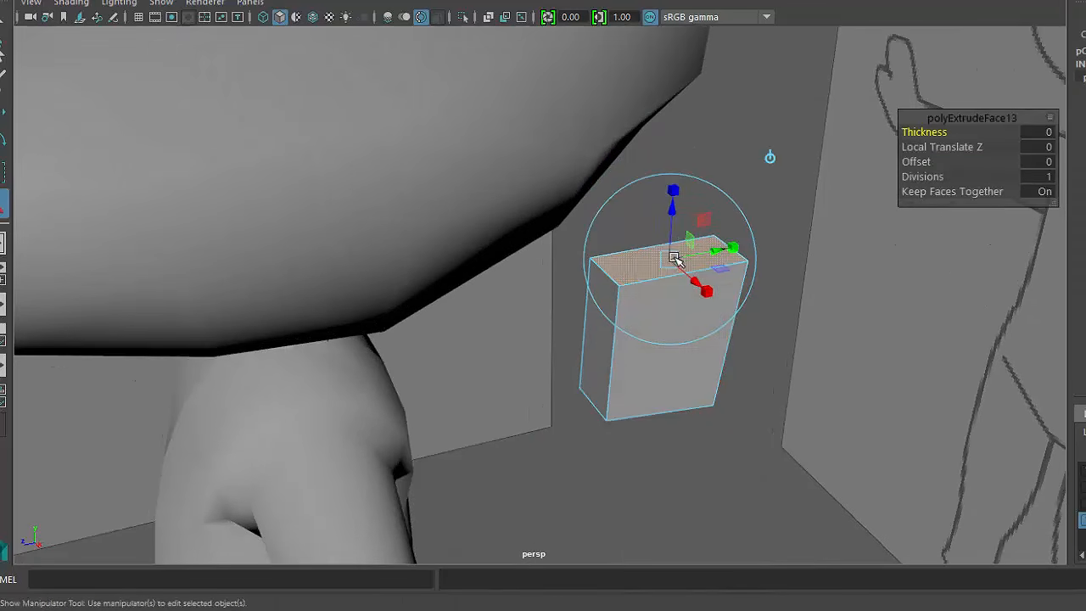
{"action": "left_click_drag", "start_coordinate": [673, 200], "coordinate": [670, 150]}
{"action": "left_click_drag", "start_coordinate": [722, 179], "coordinate": [674, 138]}
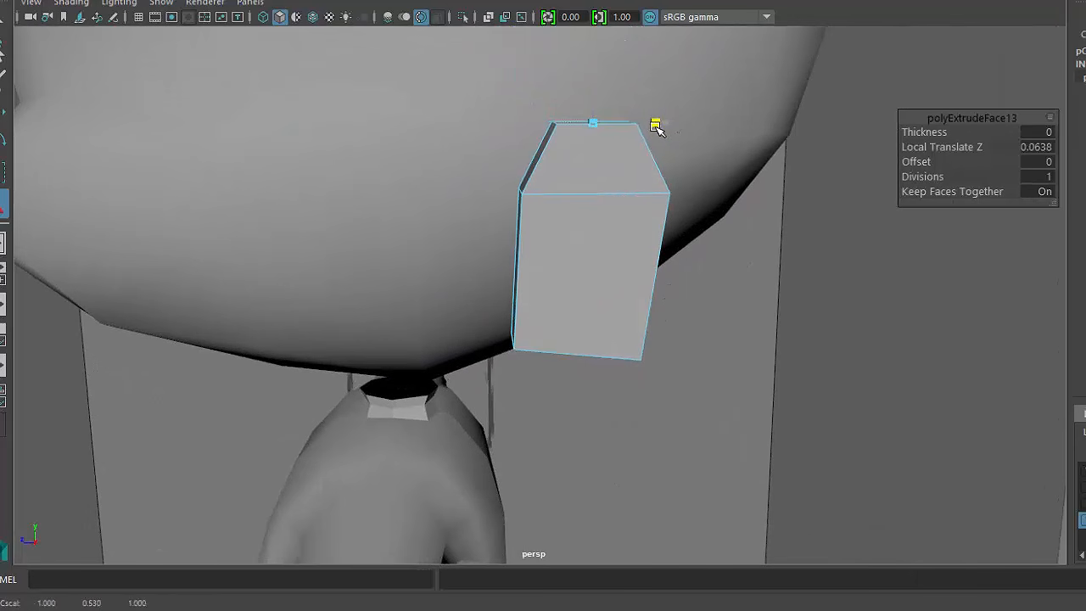
- Select the ear's bottom face and scale it slightly narrower from front to back
{"action": "key", "text": "w"}
{"action": "left_click_drag", "start_coordinate": [596, 63], "coordinate": [630, 201]}
{"action": "left_click", "coordinate": [627, 202]}
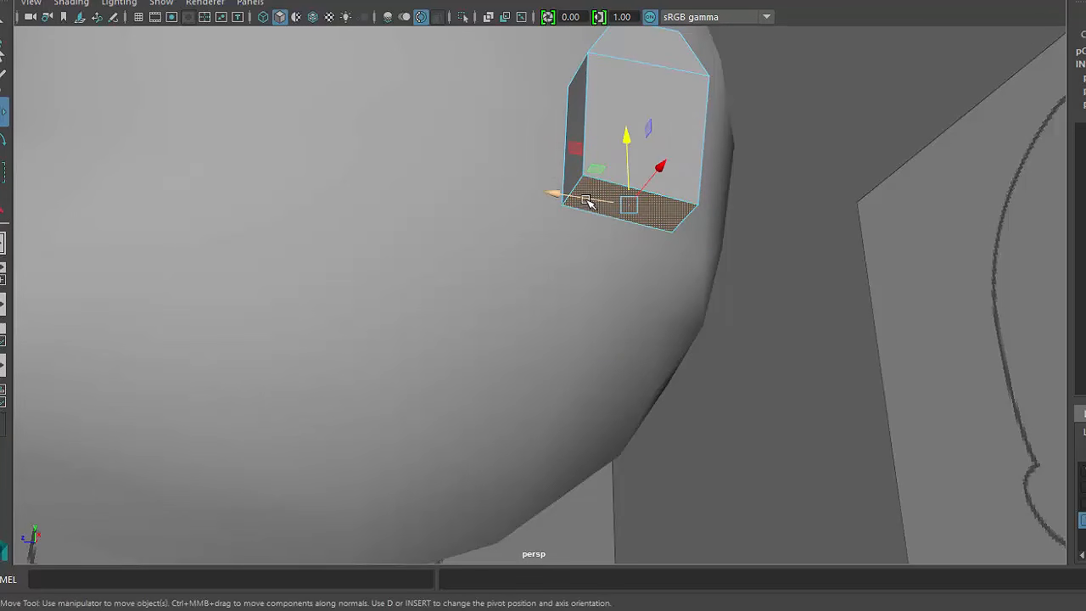
{"action": "key", "text": "r"}
{"action": "left_click_drag", "start_coordinate": [555, 192], "coordinate": [570, 198]}
{"action": "key", "text": "w"}
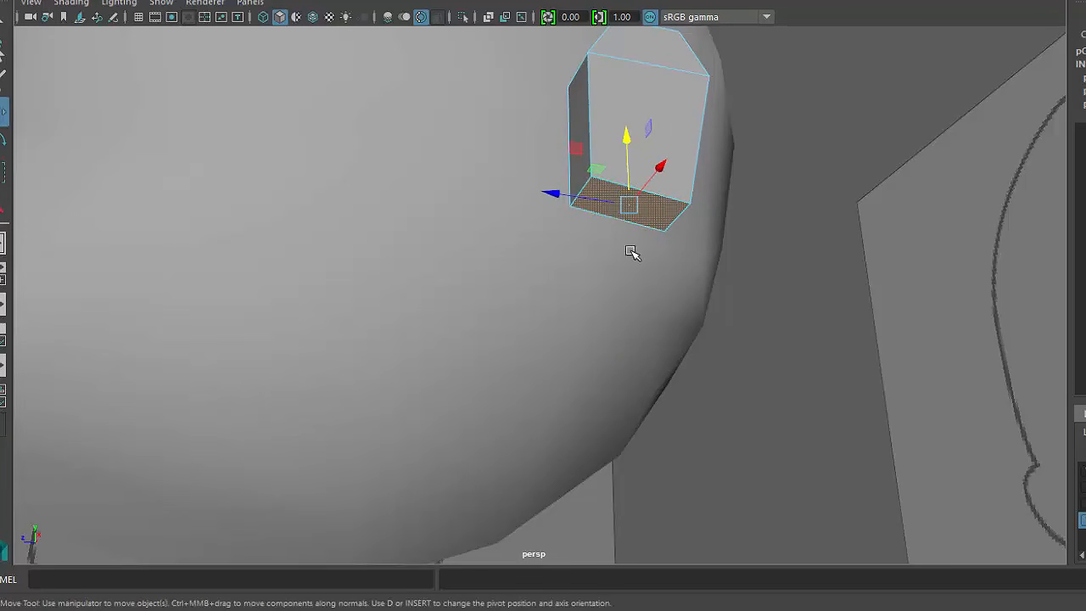
- Extrude the ear's bottom face downward and taper the new end front to back to about 0.64
{"action": "key", "text": "ctrl+e"}
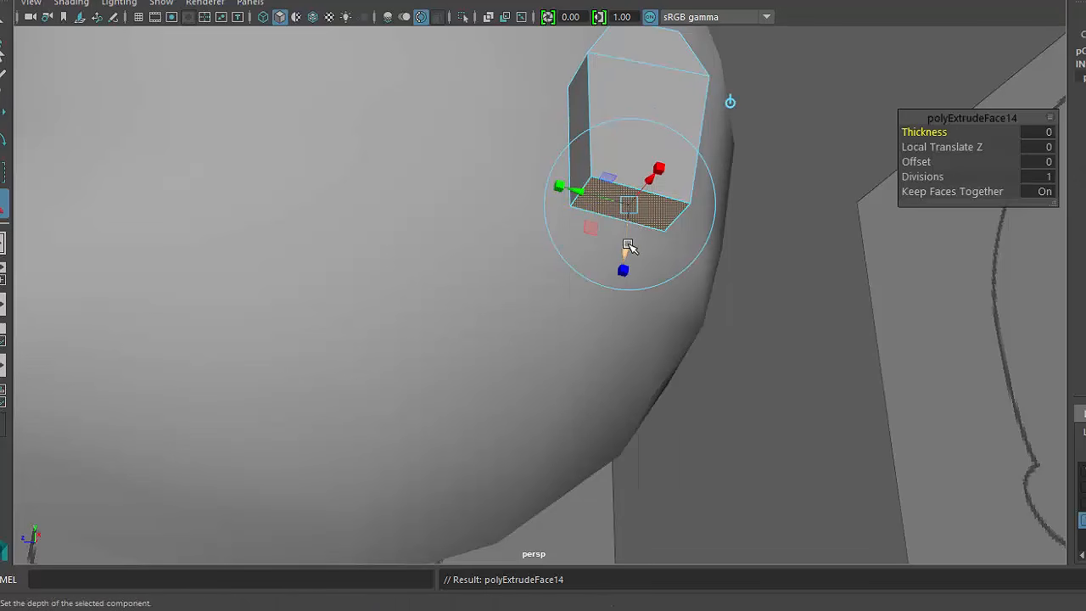
{"action": "key", "text": "w"}
{"action": "left_click_drag", "start_coordinate": [626, 142], "coordinate": [622, 189]}
{"action": "key", "text": "r"}
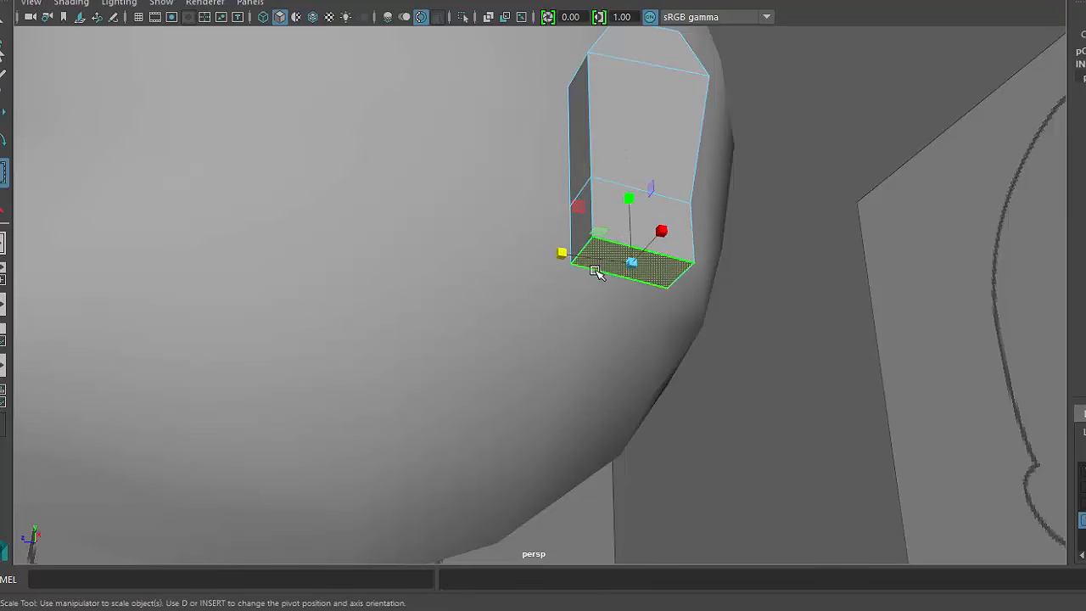
{"action": "left_click_drag", "start_coordinate": [560, 250], "coordinate": [579, 256]}
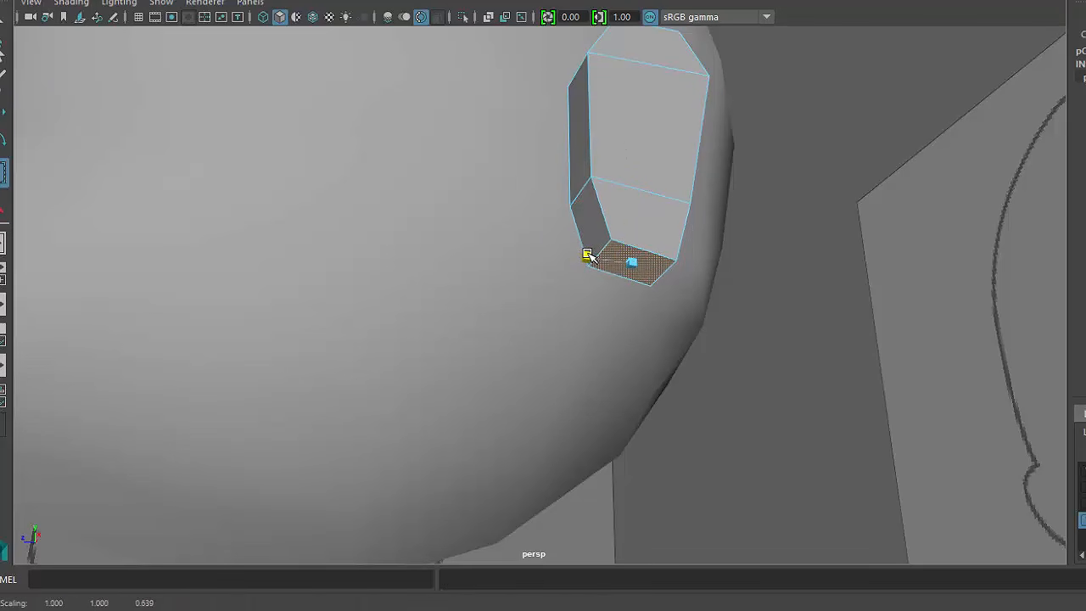
- Narrow the ear's lower end further to about 0.81 and raise it slightly to shorten the tip
{"action": "key", "text": "w"}
{"action": "left_click_drag", "start_coordinate": [594, 257], "coordinate": [472, 365], "text": "alt"}
{"action": "key", "text": "r"}
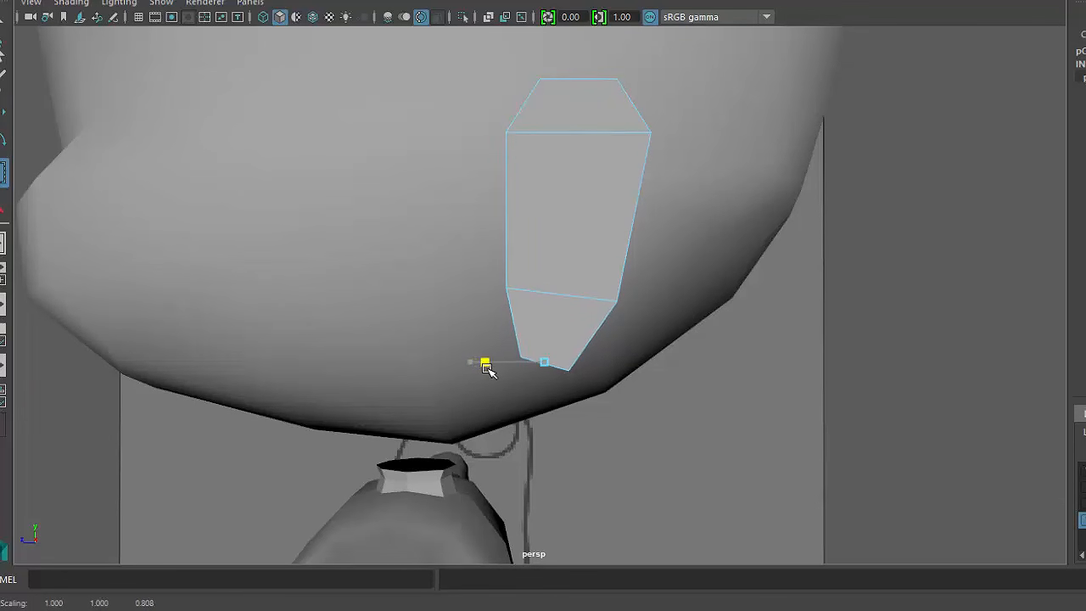
{"action": "key", "text": "w"}
{"action": "left_click_drag", "start_coordinate": [543, 280], "coordinate": [545, 266]}
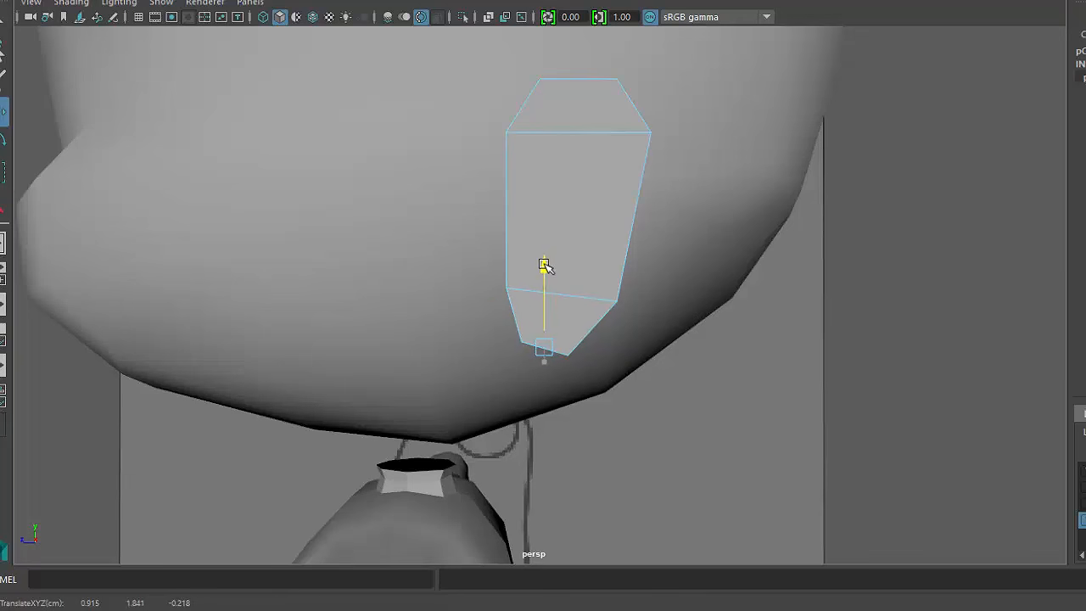
- Insert a vertical edge loop through the middle of the ear's outer face, running around the whole piece
{"action": "mouse_move", "coordinate": [604, 329]}
{"action": "left_mouse_down", "text": "alt"}
{"action": "mouse_move", "coordinate": [651, 342]}
{"action": "mouse_move", "coordinate": [700, 317]}
{"action": "mouse_move", "coordinate": [732, 364]}
{"action": "mouse_move", "coordinate": [691, 339]}
{"action": "mouse_move", "coordinate": [722, 415]}
{"action": "mouse_move", "coordinate": [717, 339]}
{"action": "mouse_move", "coordinate": [704, 349]}
{"action": "left_mouse_up", "text": "alt"}
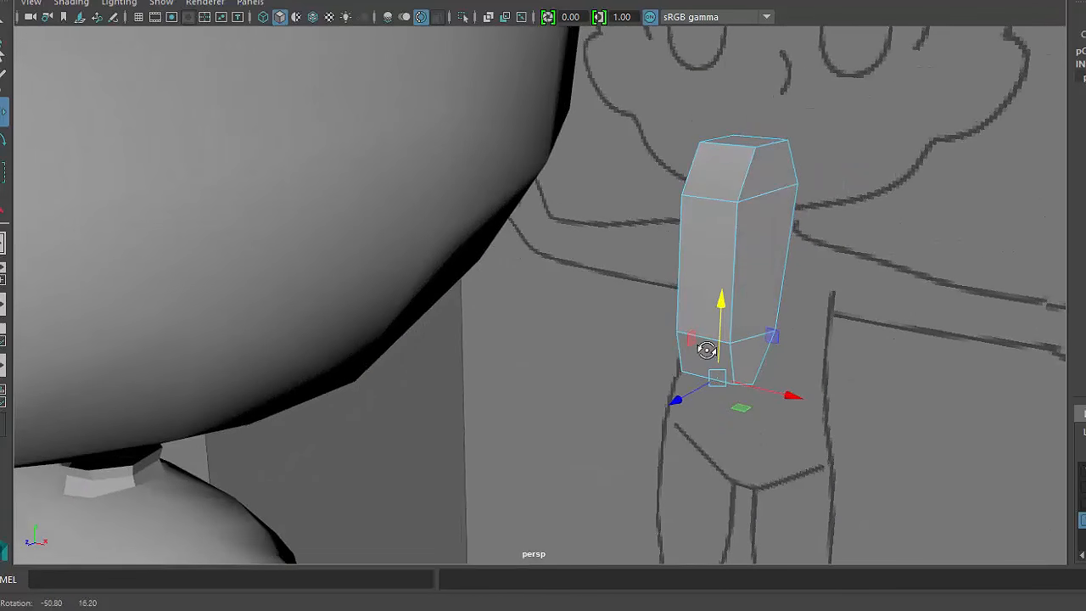
{"action": "mouse_move", "coordinate": [755, 330]}
{"action": "middle_mouse_down", "text": "alt"}
{"action": "mouse_move", "coordinate": [739, 308]}
{"action": "mouse_move", "coordinate": [688, 323]}
{"action": "mouse_move", "coordinate": [703, 295]}
{"action": "middle_mouse_up", "text": "alt"}
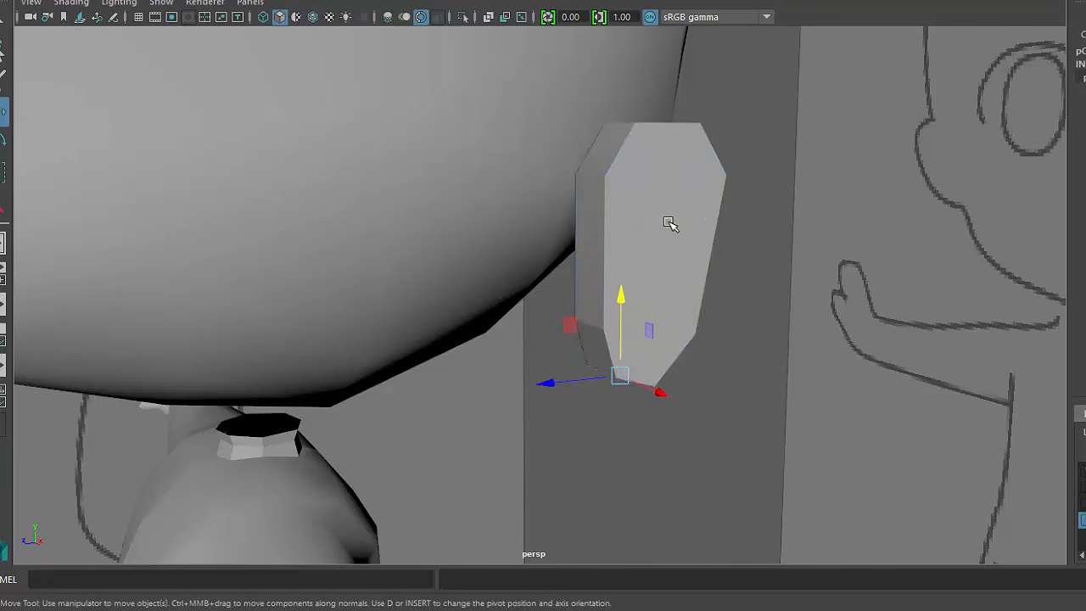
{"action": "right_click_drag", "start_coordinate": [681, 218], "coordinate": [594, 243], "text": "shift"}
{"action": "left_click_drag", "start_coordinate": [594, 243], "coordinate": [669, 303], "text": "alt"}
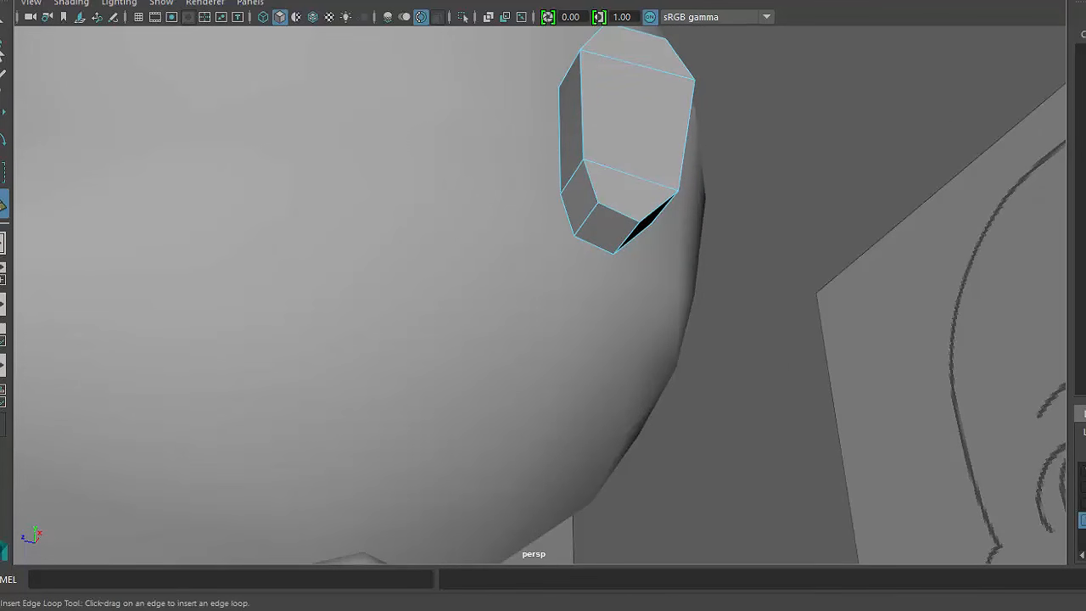
{"action": "left_click_drag", "start_coordinate": [738, 266], "coordinate": [684, 308], "text": "alt"}
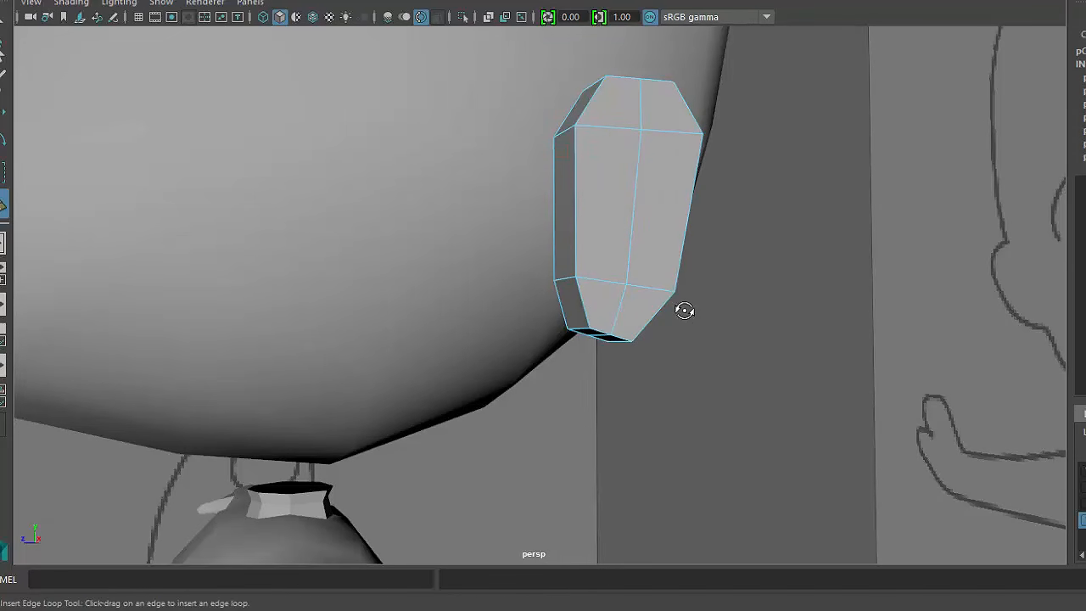
- Move the middle edge at the ear's lower tip slightly downward and backward to round the end
{"action": "key", "text": "w"}
{"action": "left_click_drag", "start_coordinate": [606, 336], "coordinate": [579, 320], "text": "alt"}
{"action": "left_click", "coordinate": [579, 320]}
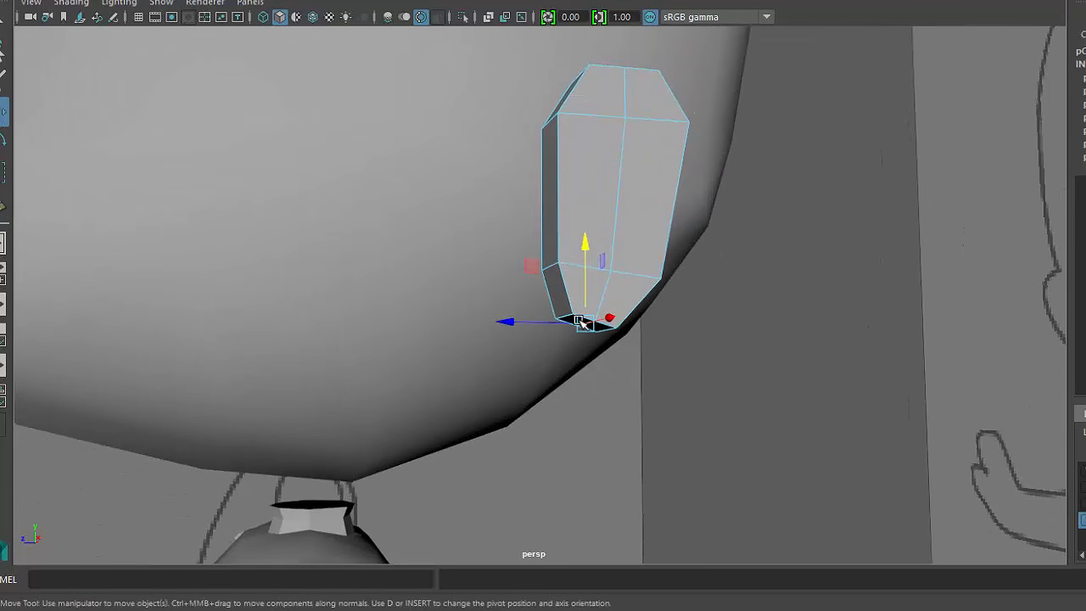
{"action": "left_click_drag", "start_coordinate": [530, 267], "coordinate": [530, 270]}
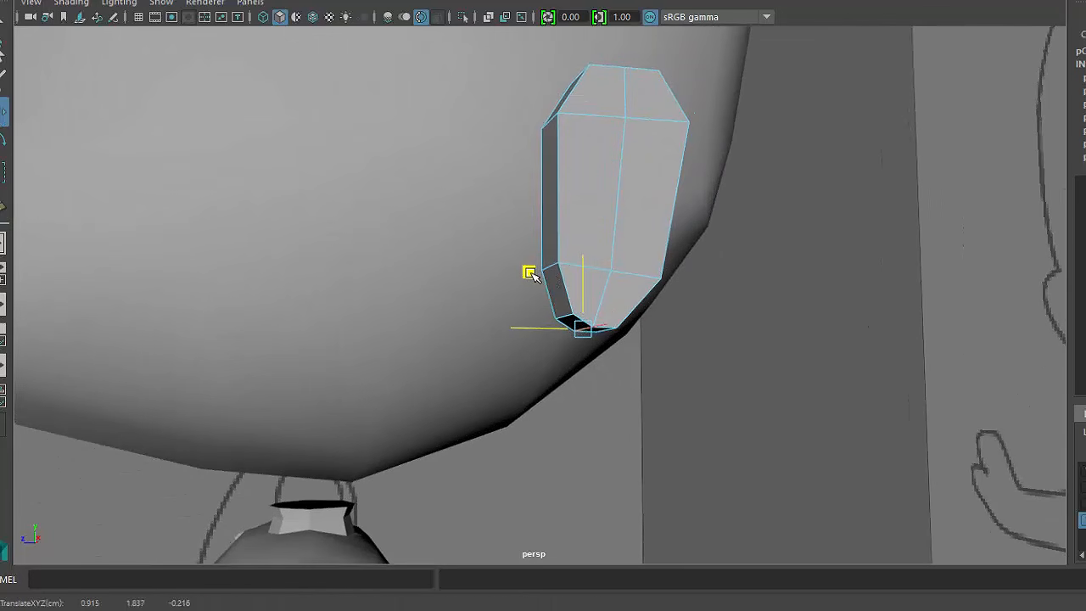
- Raise the horizontal edges above the ear's lower tip to lengthen the tapered lower section
{"action": "left_click_drag", "start_coordinate": [700, 324], "coordinate": [675, 325], "text": "alt"}
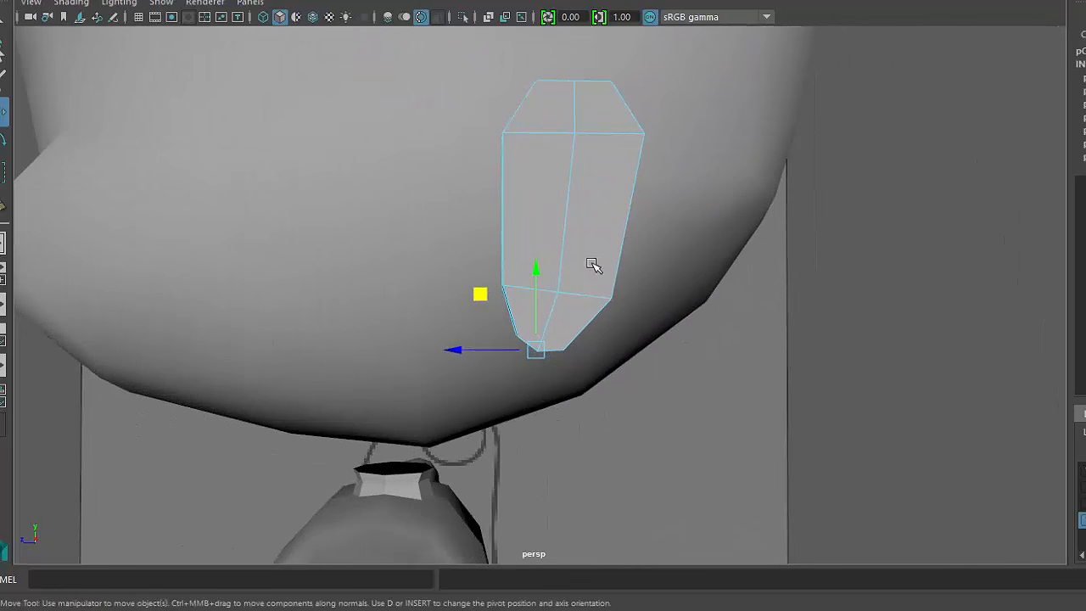
{"action": "left_click_drag", "start_coordinate": [612, 291], "coordinate": [672, 342], "text": "alt"}
{"action": "left_click_drag", "start_coordinate": [685, 267], "coordinate": [664, 350], "text": "alt"}
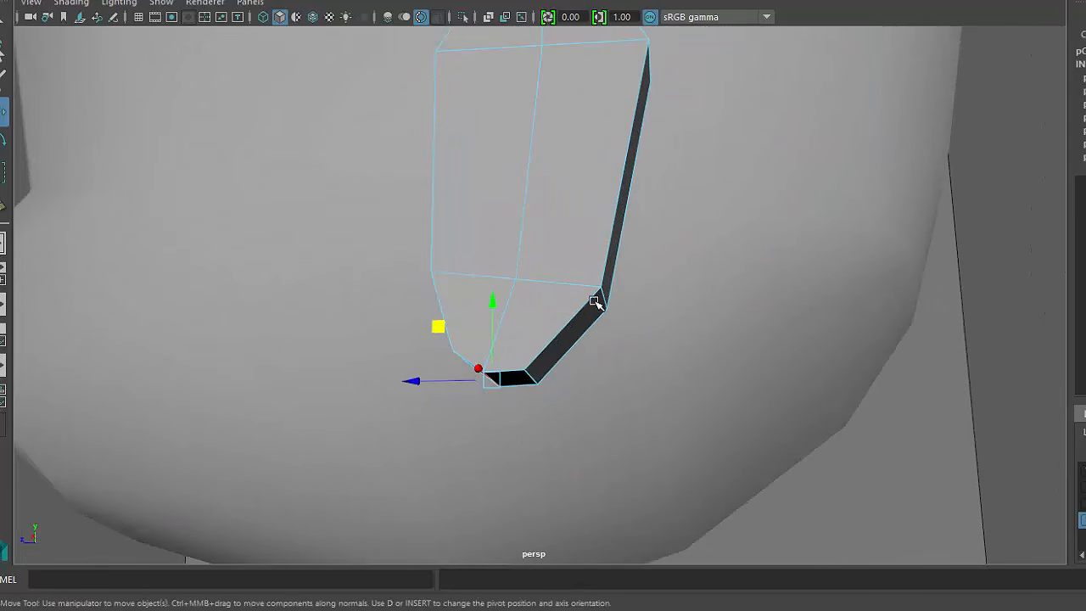
{"action": "left_click", "coordinate": [566, 278]}
{"action": "left_click_drag", "start_coordinate": [526, 212], "coordinate": [519, 169]}
{"action": "left_click_drag", "start_coordinate": [549, 250], "coordinate": [560, 274], "text": "alt"}
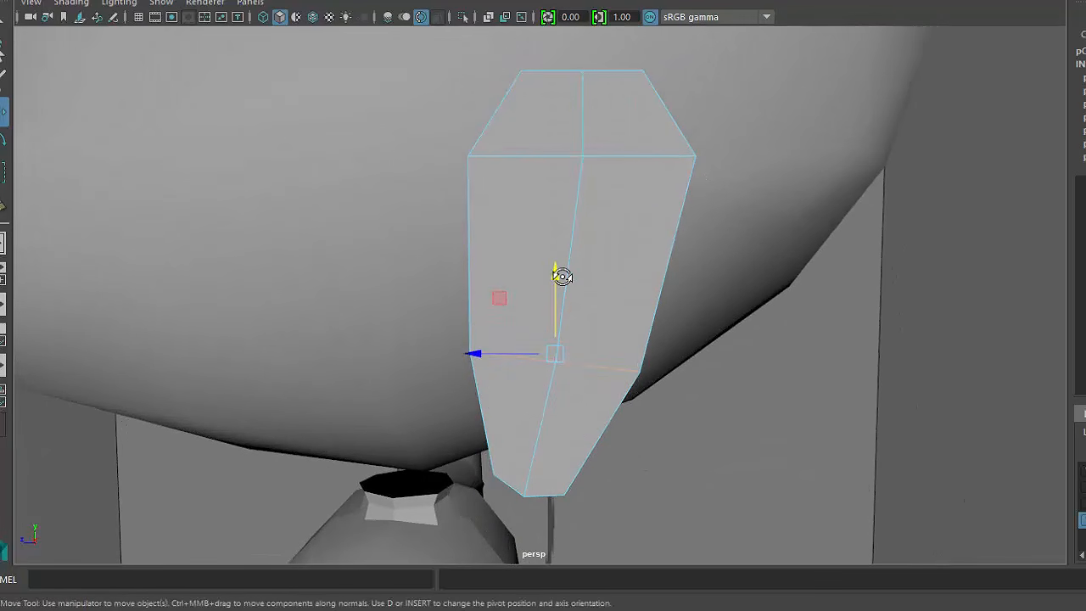
- Tilt the ear's lower row of horizontal edges so its back end sits higher, and widen the row slightly
{"action": "key", "text": "e"}
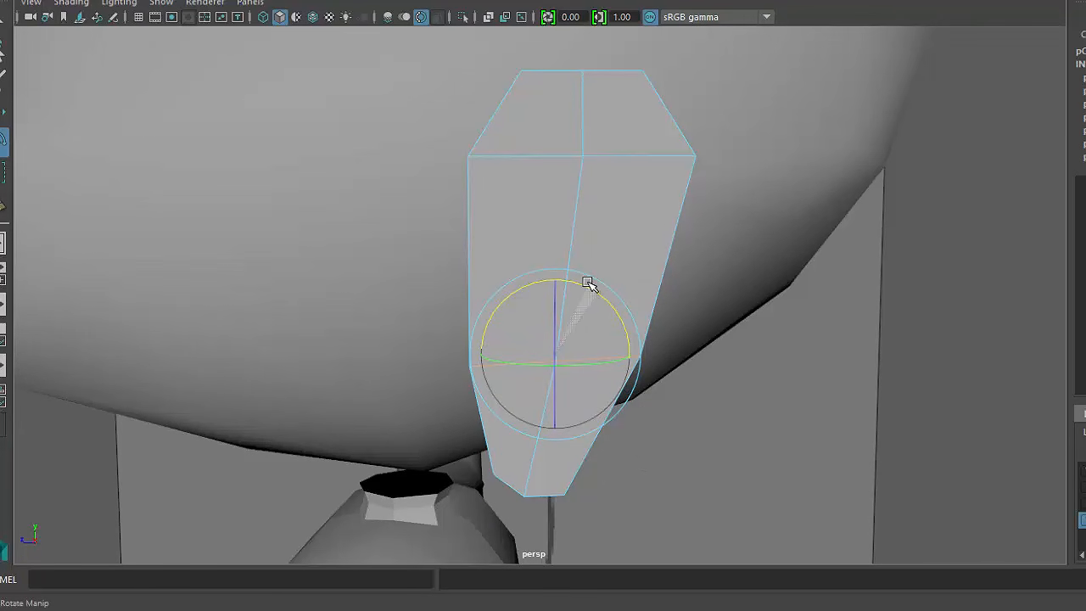
{"action": "key", "text": "r"}
{"action": "mouse_move", "coordinate": [496, 358]}
{"action": "left_mouse_down"}
{"action": "mouse_move", "coordinate": [473, 357]}
{"action": "mouse_move", "coordinate": [505, 358]}
{"action": "left_mouse_up"}
{"action": "key", "text": "w"}
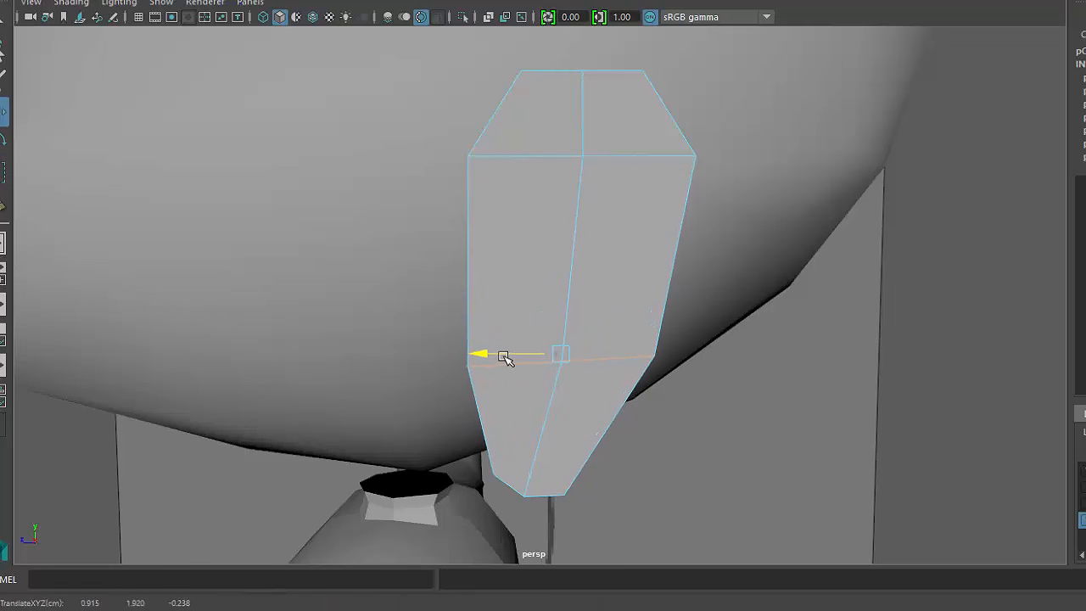
- Lower the ear's top two rows of vertices together to shorten its middle section
{"action": "left_click_drag", "start_coordinate": [577, 297], "coordinate": [576, 303], "text": "alt"}
{"action": "right_click_drag", "start_coordinate": [613, 208], "coordinate": [526, 204]}
{"action": "left_click_drag", "start_coordinate": [789, 48], "coordinate": [785, 53]}
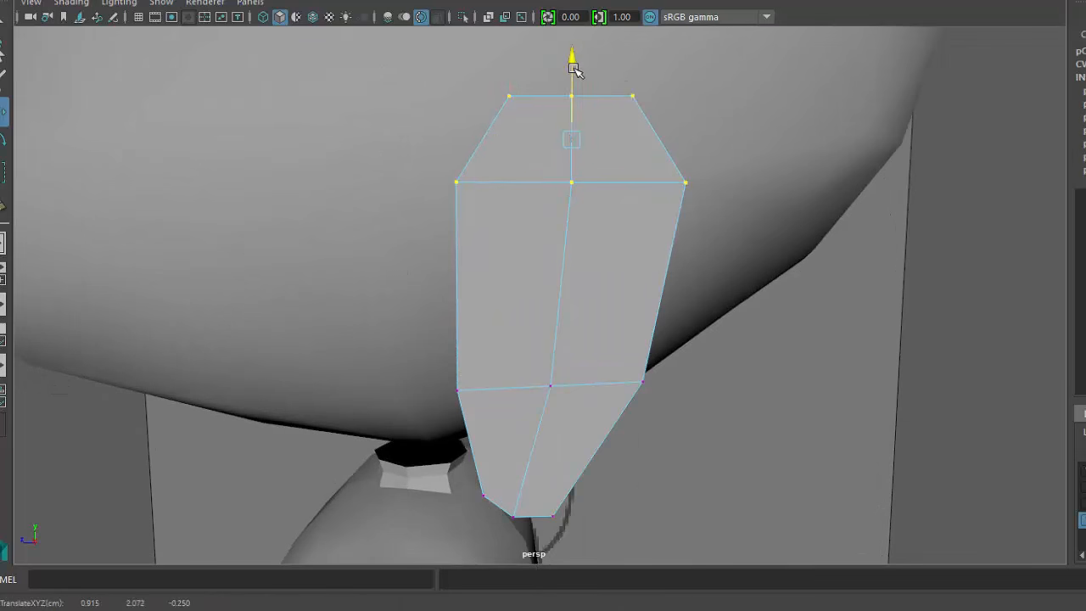
{"action": "left_click_drag", "start_coordinate": [574, 61], "coordinate": [571, 100]}
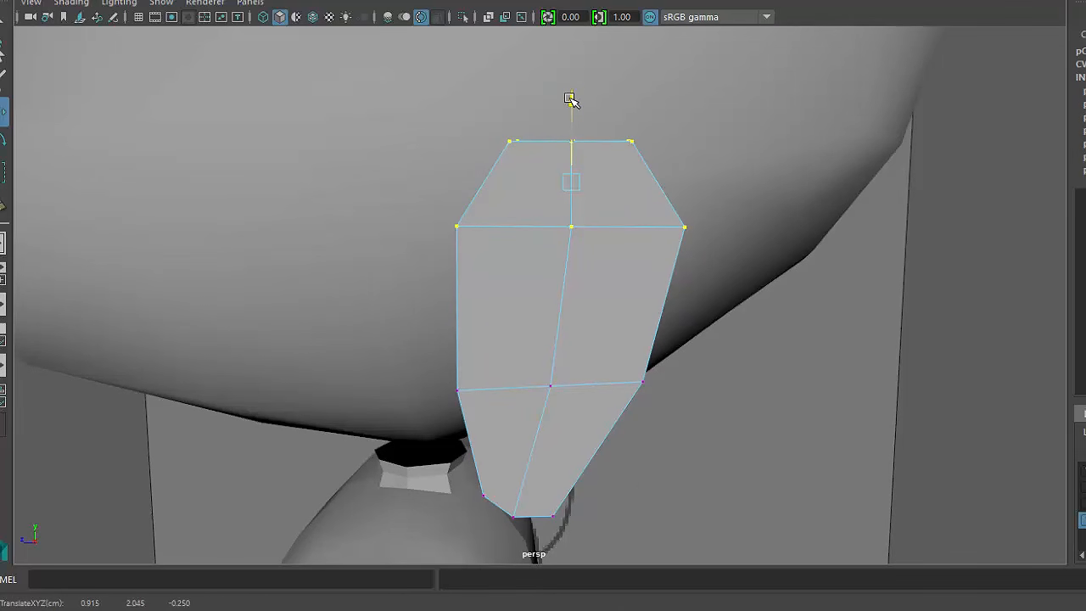
- Tilt the ear's second row of vertices from the top down toward the front and lower the row slightly
{"action": "left_click_drag", "start_coordinate": [685, 245], "coordinate": [691, 245], "text": "alt"}
{"action": "left_click_drag", "start_coordinate": [747, 206], "coordinate": [331, 284]}
{"action": "key", "text": "e"}
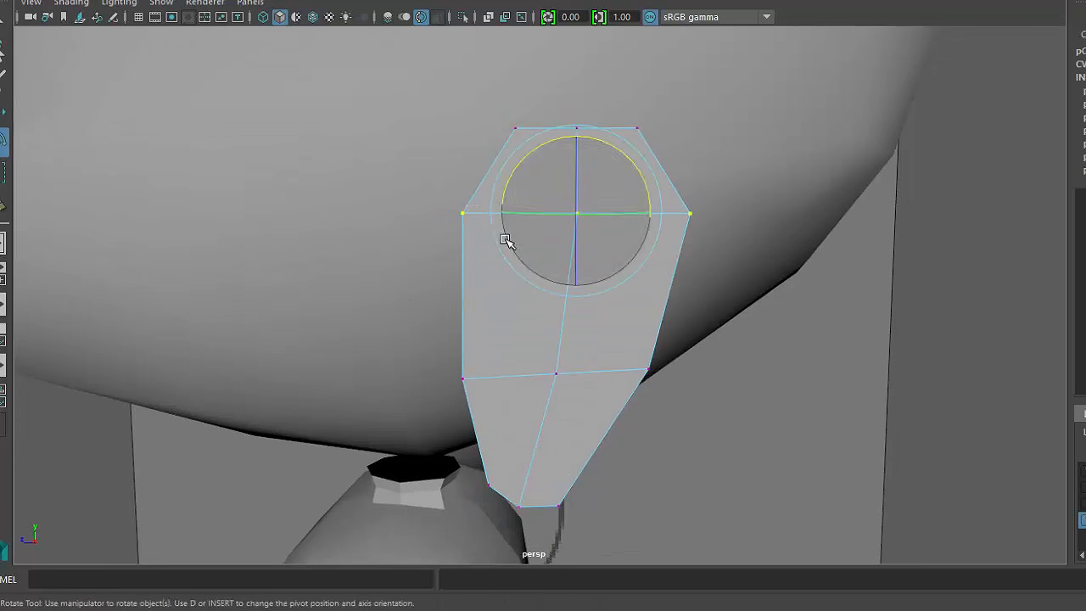
{"action": "left_click_drag", "start_coordinate": [531, 150], "coordinate": [575, 149]}
{"action": "key", "text": "w"}
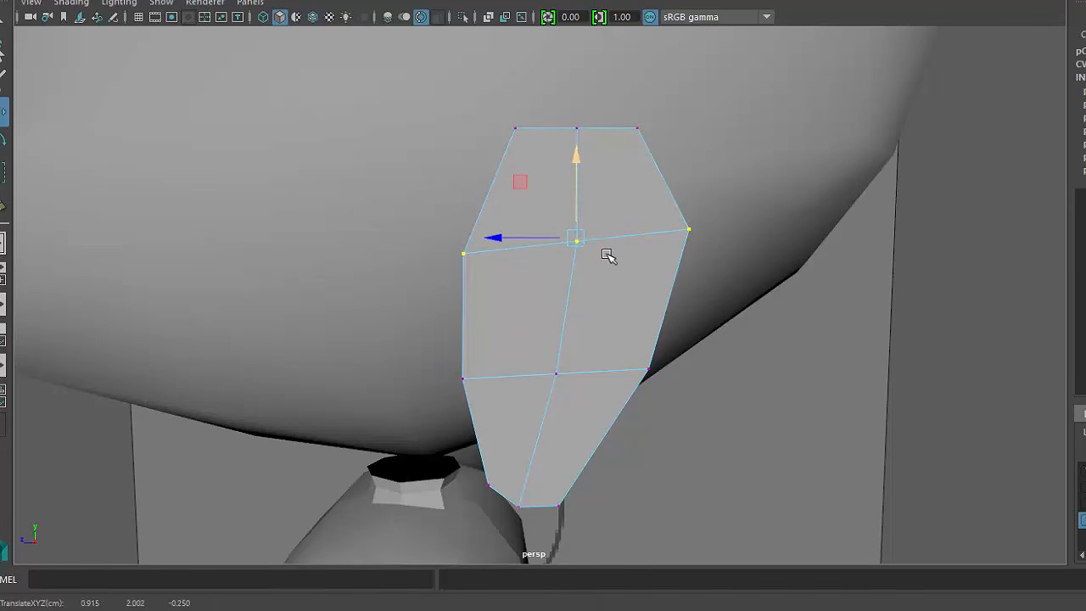
- Tilt the ear's top row of vertices slightly so its front end sits lower than its back end
{"action": "left_click_drag", "start_coordinate": [608, 256], "coordinate": [630, 212], "text": "alt"}
{"action": "left_click_drag", "start_coordinate": [690, 80], "coordinate": [459, 166]}
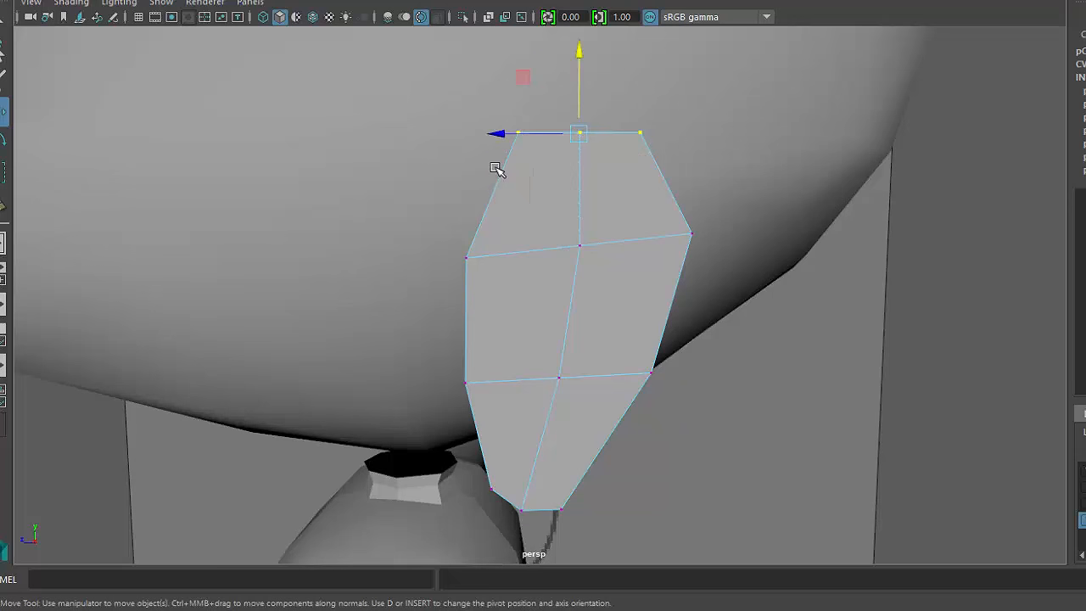
{"action": "key", "text": "e"}
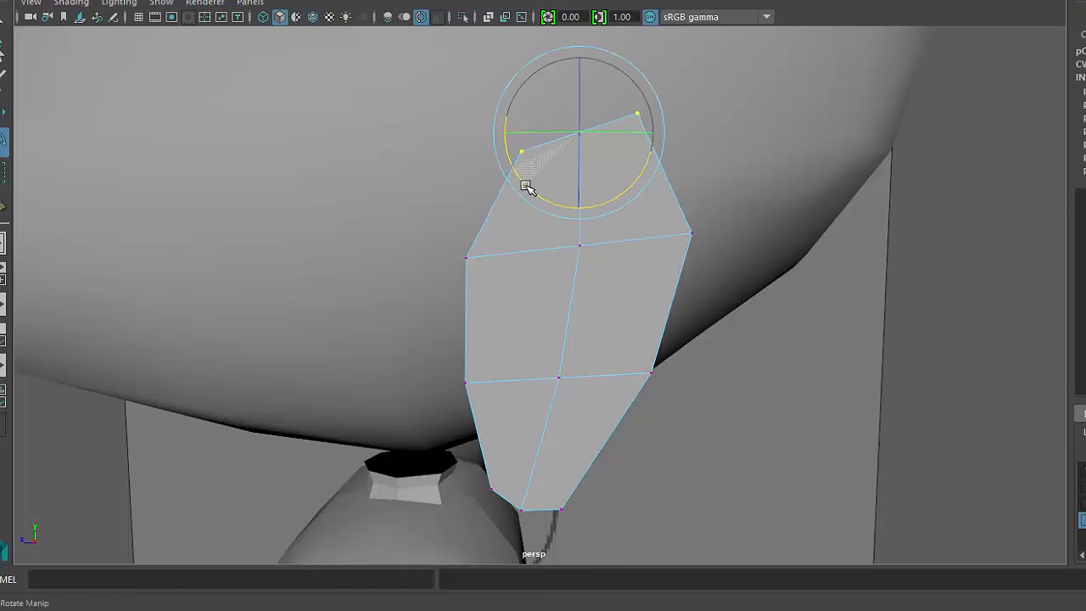
{"action": "key", "text": "r"}
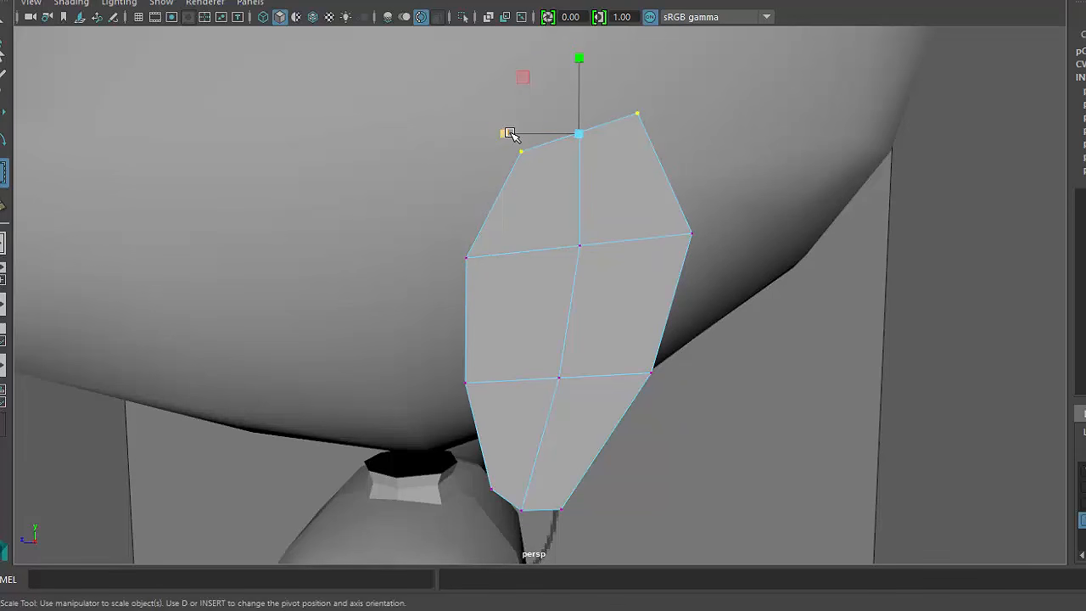
{"action": "left_click_drag", "start_coordinate": [509, 133], "coordinate": [570, 134]}
{"action": "key", "text": "w"}
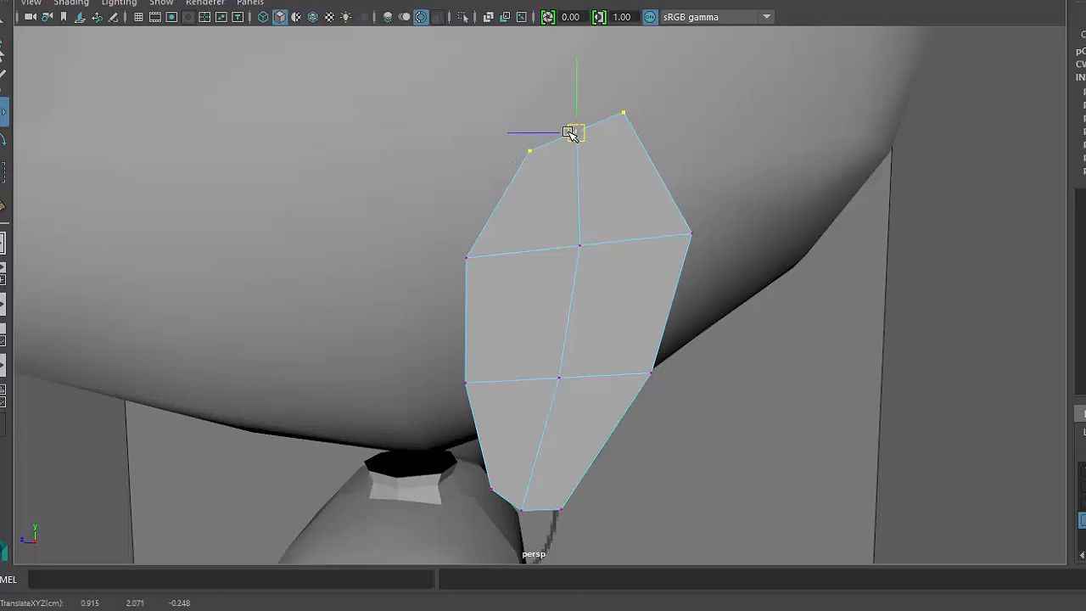
{"action": "key", "text": "r"}
{"action": "left_click_drag", "start_coordinate": [497, 124], "coordinate": [560, 245]}
{"action": "key", "text": "e"}
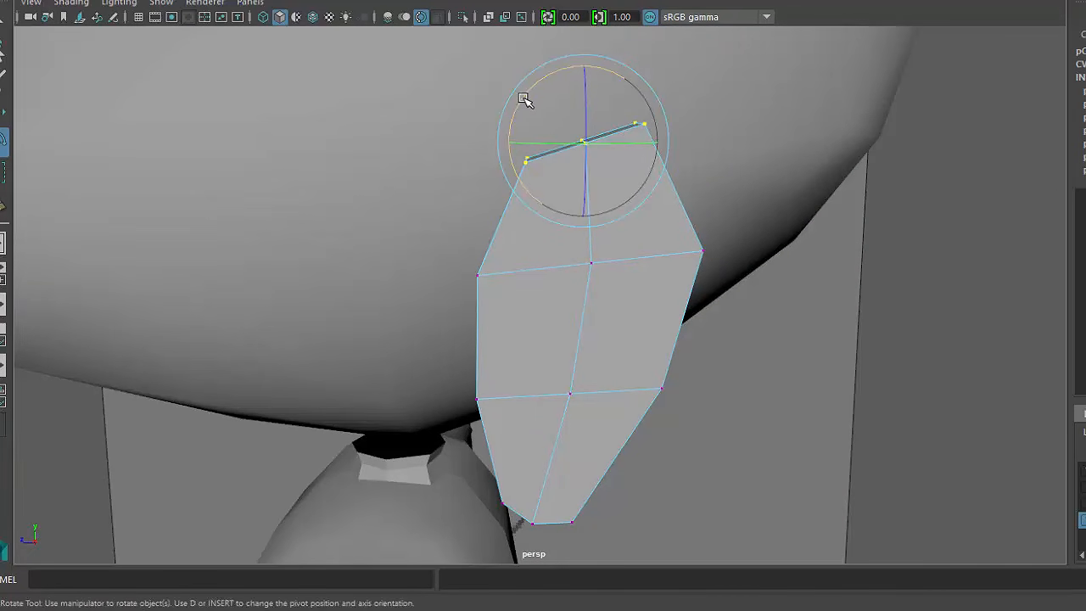
{"action": "left_click_drag", "start_coordinate": [523, 99], "coordinate": [529, 88]}
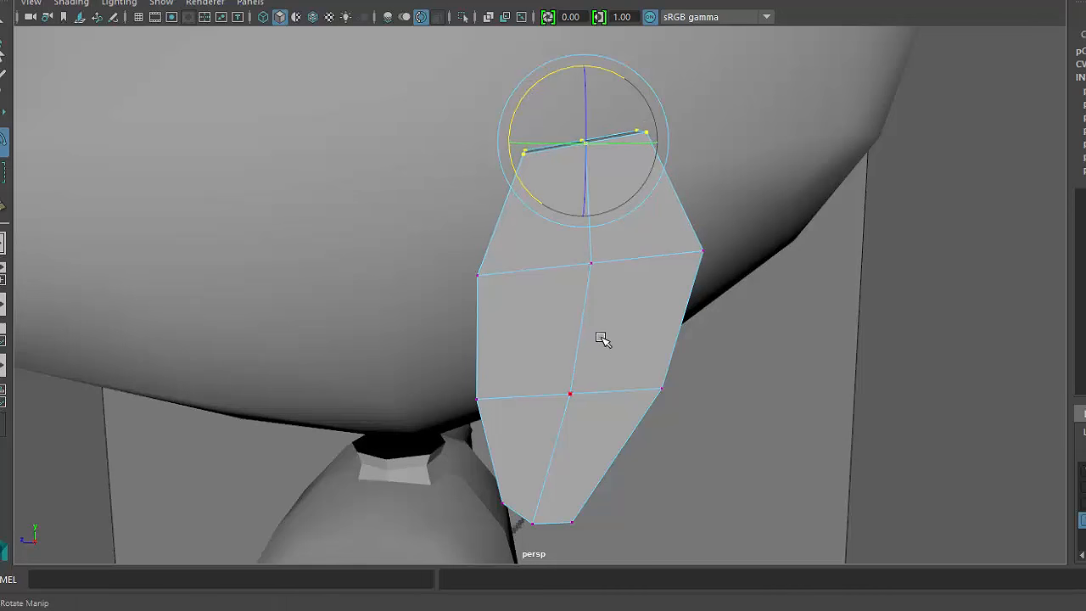
- Push the vertical middle edges of the ear's outer face inward toward the head to make that face concave
{"action": "left_click_drag", "start_coordinate": [601, 338], "coordinate": [611, 330], "text": "alt"}
{"action": "right_click_drag", "start_coordinate": [610, 330], "coordinate": [718, 227]}
{"action": "left_click", "coordinate": [639, 303]}
{"action": "mouse_move", "coordinate": [639, 303]}
{"action": "left_mouse_down", "text": "alt"}
{"action": "mouse_move", "coordinate": [627, 351]}
{"action": "mouse_move", "coordinate": [800, 368]}
{"action": "mouse_move", "coordinate": [721, 339]}
{"action": "mouse_move", "coordinate": [710, 364]}
{"action": "left_mouse_up", "text": "alt"}
{"action": "mouse_move", "coordinate": [710, 364]}
{"action": "middle_mouse_down", "text": "alt"}
{"action": "mouse_move", "coordinate": [768, 388]}
{"action": "mouse_move", "coordinate": [693, 351]}
{"action": "middle_mouse_up", "text": "alt"}
{"action": "left_click_drag", "start_coordinate": [693, 351], "coordinate": [707, 373], "text": "alt"}
{"action": "right_click_drag", "start_coordinate": [704, 308], "coordinate": [730, 286]}
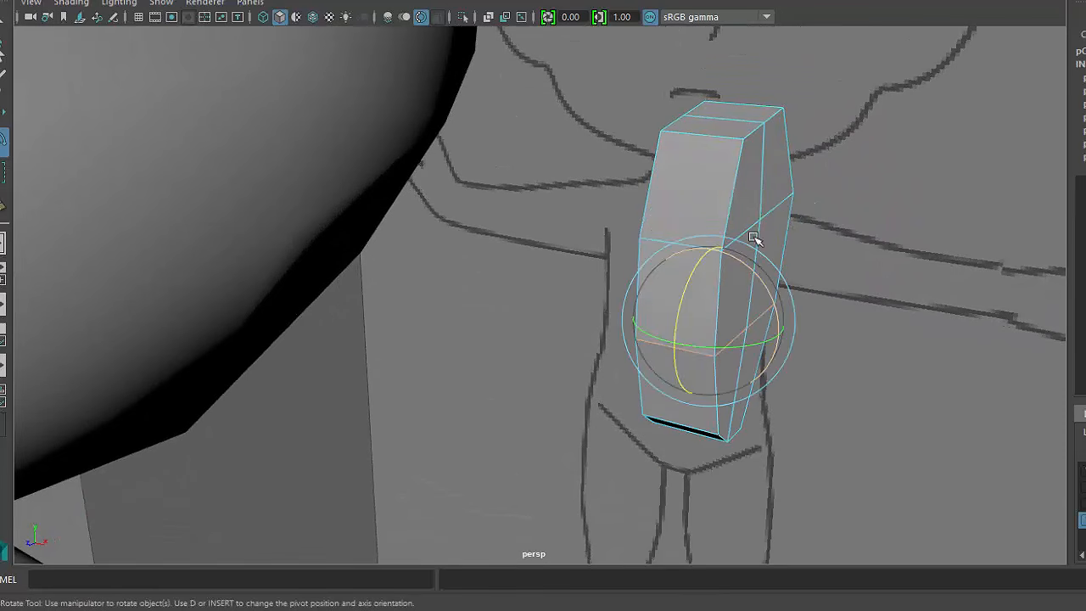
{"action": "double_click", "coordinate": [761, 195]}
{"action": "mouse_move", "coordinate": [761, 252]}
{"action": "left_mouse_down", "text": "alt"}
{"action": "mouse_move", "coordinate": [848, 305]}
{"action": "mouse_move", "coordinate": [874, 263]}
{"action": "left_mouse_up", "text": "alt"}
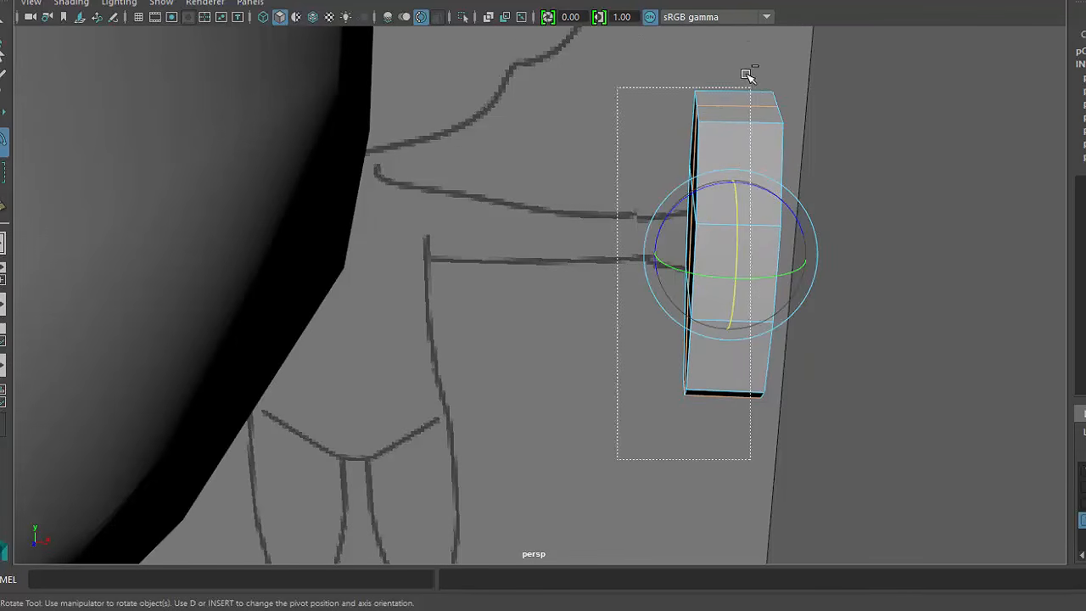
{"action": "left_click_drag", "start_coordinate": [746, 75], "coordinate": [748, 78]}
{"action": "mouse_move", "coordinate": [843, 339]}
{"action": "left_mouse_down", "text": "alt"}
{"action": "mouse_move", "coordinate": [805, 332]}
{"action": "mouse_move", "coordinate": [775, 380]}
{"action": "mouse_move", "coordinate": [801, 347]}
{"action": "left_mouse_up", "text": "alt"}
{"action": "key", "text": "w"}
{"action": "left_click_drag", "start_coordinate": [800, 412], "coordinate": [715, 427], "text": "alt"}
{"action": "mouse_move", "coordinate": [774, 339]}
{"action": "left_mouse_down"}
{"action": "mouse_move", "coordinate": [739, 283]}
{"action": "mouse_move", "coordinate": [710, 383]}
{"action": "mouse_move", "coordinate": [735, 436]}
{"action": "mouse_move", "coordinate": [691, 345]}
{"action": "left_mouse_up"}
{"action": "mouse_move", "coordinate": [740, 419]}
{"action": "left_mouse_down", "text": "alt"}
{"action": "mouse_move", "coordinate": [754, 443]}
{"action": "mouse_move", "coordinate": [712, 331]}
{"action": "left_mouse_up", "text": "alt"}
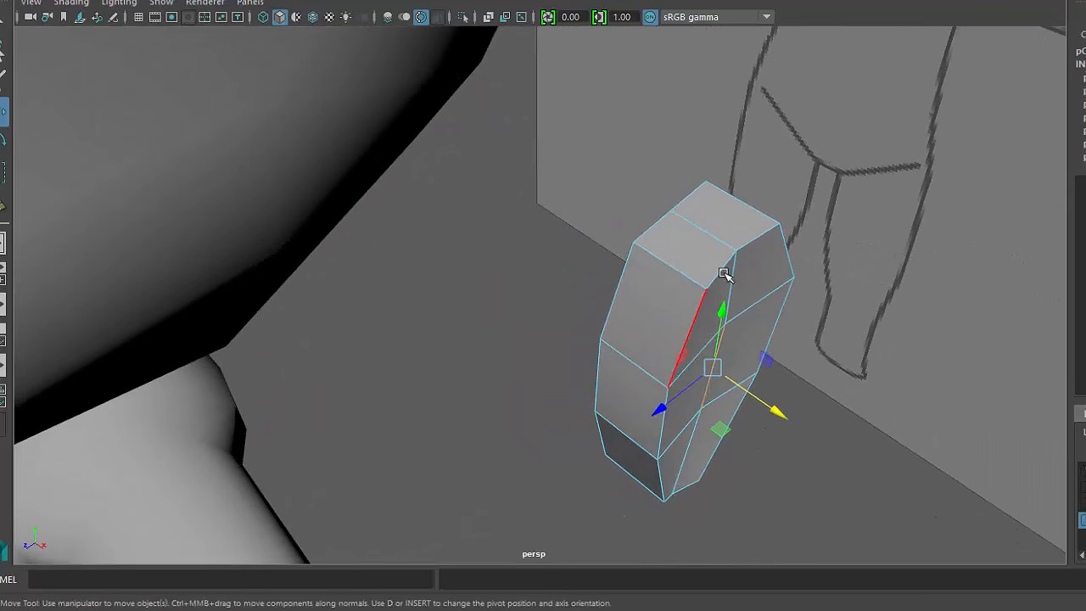
- Rotate all outer-face vertices of the ear about the vertical axis and move them toward the head to thin its front side
{"action": "mouse_move", "coordinate": [723, 273]}
{"action": "right_mouse_down"}
{"action": "mouse_move", "coordinate": [703, 254]}
{"action": "mouse_move", "coordinate": [691, 259]}
{"action": "right_mouse_up"}
{"action": "mouse_move", "coordinate": [692, 259]}
{"action": "left_mouse_down", "text": "alt"}
{"action": "mouse_move", "coordinate": [807, 279]}
{"action": "mouse_move", "coordinate": [876, 117]}
{"action": "left_mouse_up", "text": "alt"}
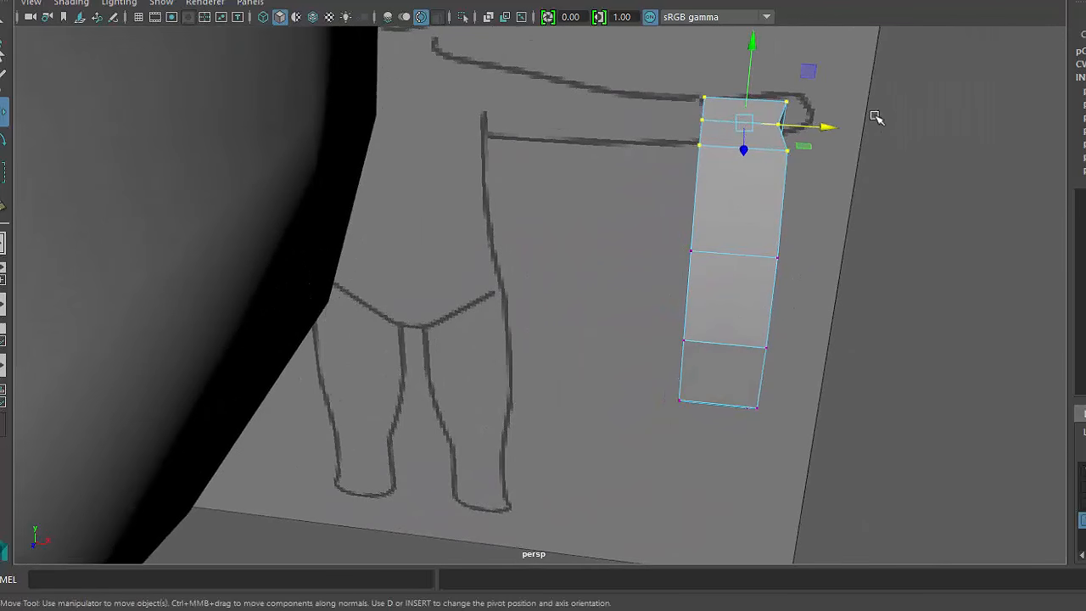
{"action": "left_click_drag", "start_coordinate": [751, 530], "coordinate": [753, 509]}
{"action": "left_click_drag", "start_coordinate": [811, 485], "coordinate": [844, 284], "text": "alt"}
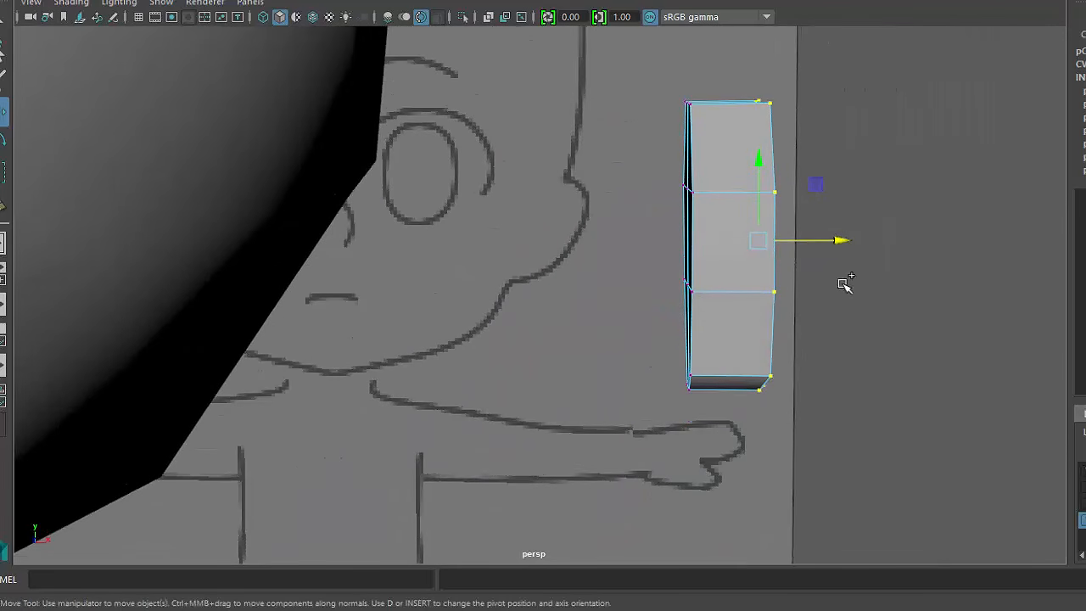
{"action": "mouse_move", "coordinate": [752, 461]}
{"action": "left_mouse_down", "text": "alt"}
{"action": "mouse_move", "coordinate": [696, 450]}
{"action": "mouse_move", "coordinate": [616, 475]}
{"action": "mouse_move", "coordinate": [522, 424]}
{"action": "mouse_move", "coordinate": [787, 487]}
{"action": "mouse_move", "coordinate": [871, 494]}
{"action": "mouse_move", "coordinate": [859, 508]}
{"action": "left_mouse_up", "text": "alt"}
{"action": "key", "text": "e"}
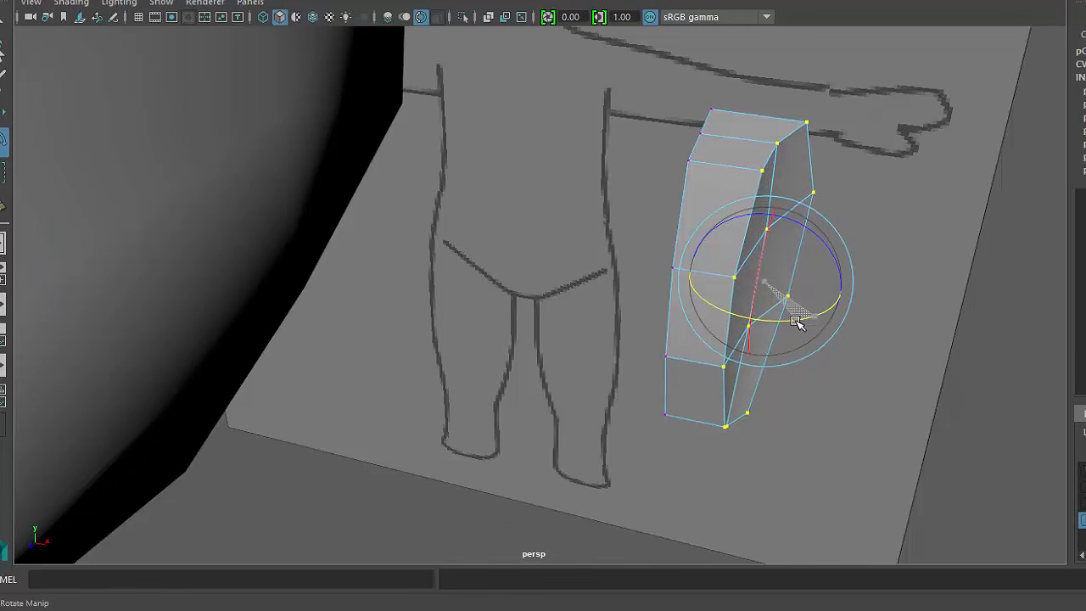
{"action": "key", "text": "w"}
{"action": "left_click_drag", "start_coordinate": [840, 424], "coordinate": [849, 368], "text": "alt"}
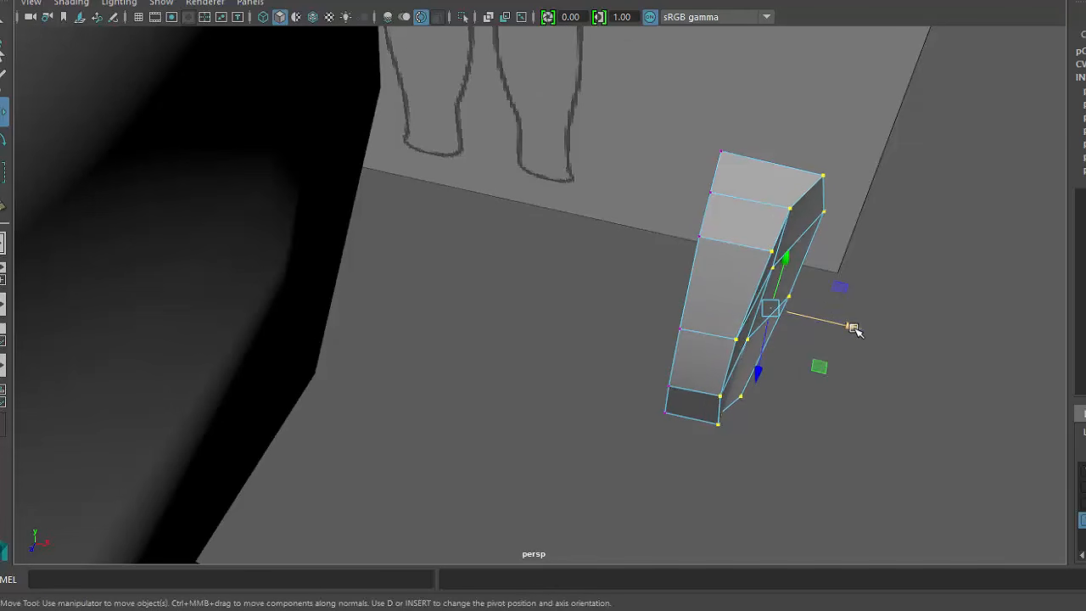
{"action": "left_click_drag", "start_coordinate": [854, 329], "coordinate": [847, 331]}
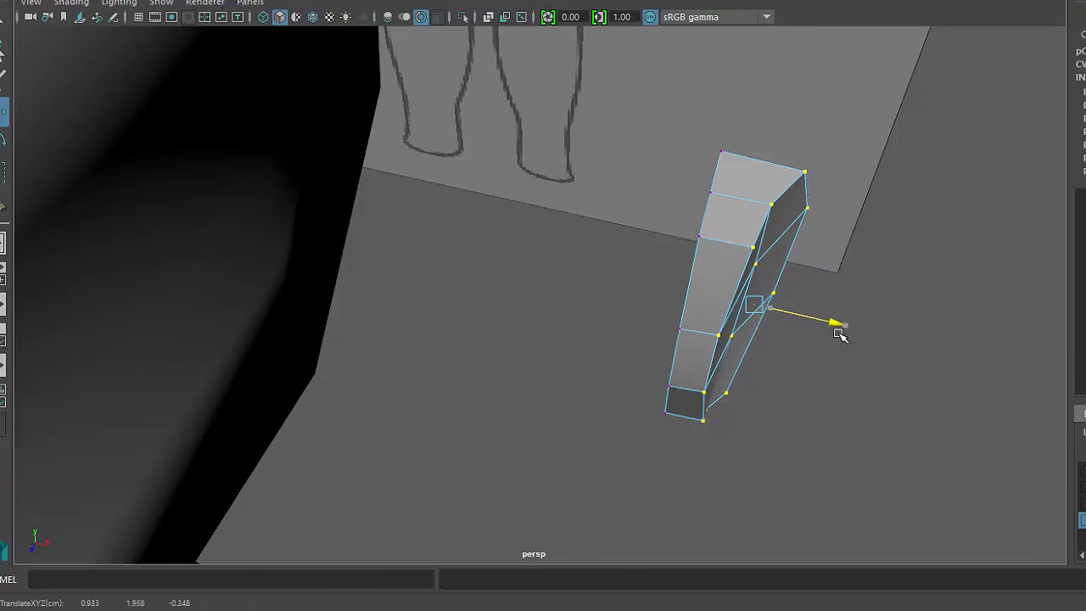
- Weld the middle vertices of the ear's top edges to the neighbouring front corners with Target Weld on the outer and inner sides
{"action": "left_click_drag", "start_coordinate": [838, 333], "coordinate": [652, 339], "text": "alt"}
{"action": "key", "text": "F8"}
{"action": "right_click_drag", "start_coordinate": [682, 191], "coordinate": [628, 135], "text": "shift"}
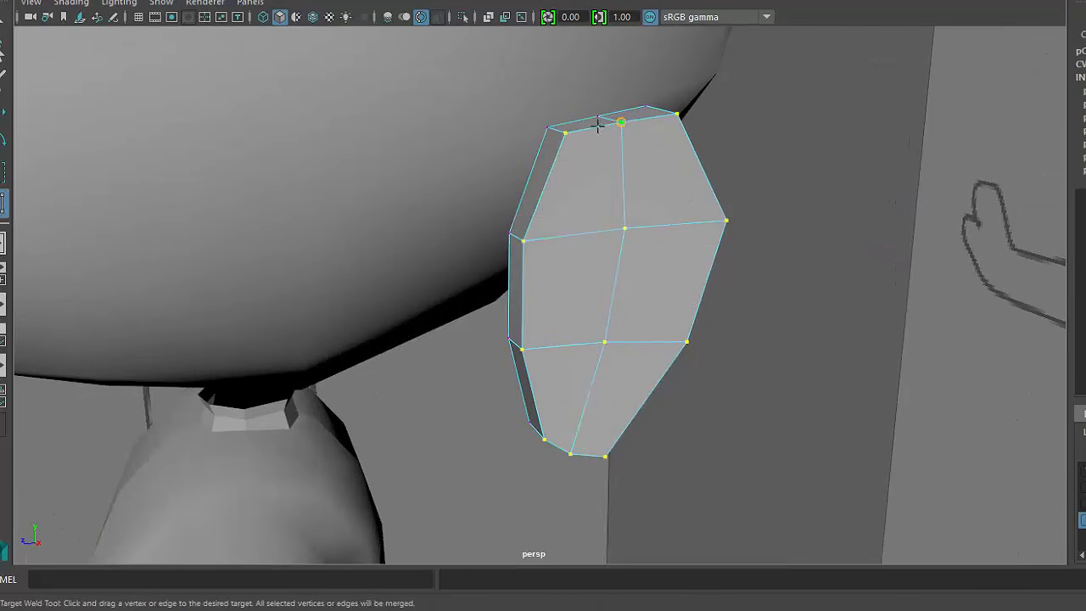
{"action": "left_click_drag", "start_coordinate": [582, 129], "coordinate": [621, 123]}
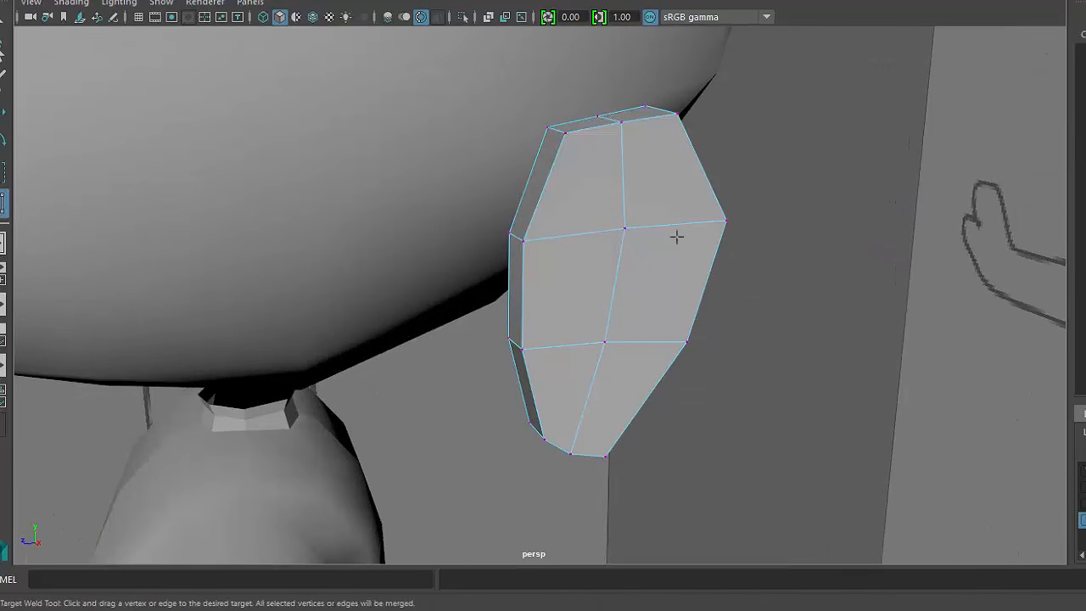
{"action": "left_click_drag", "start_coordinate": [676, 237], "coordinate": [674, 201], "text": "alt"}
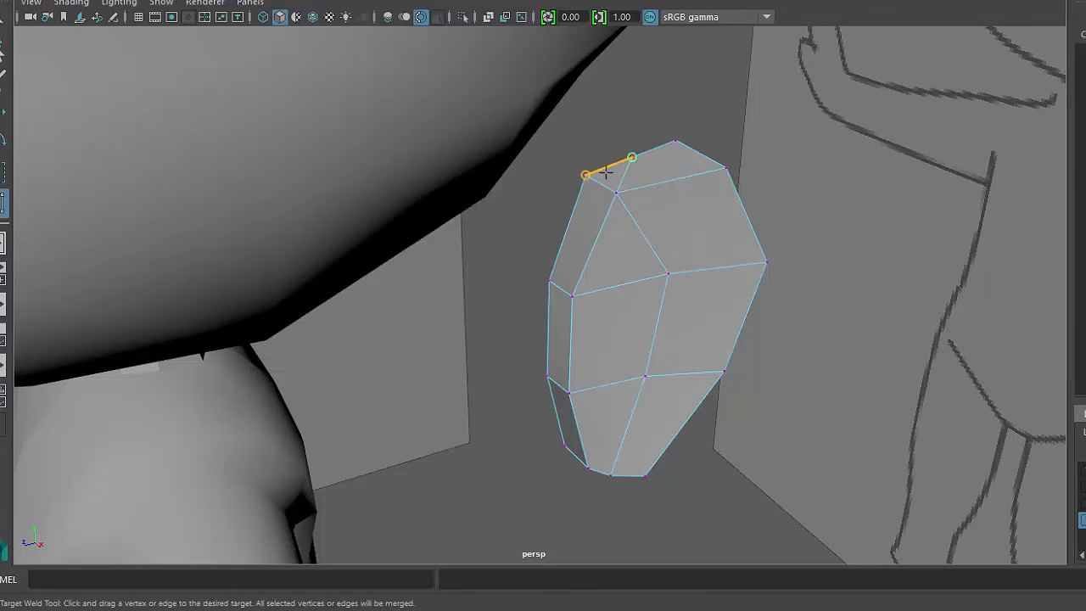
{"action": "left_click_drag", "start_coordinate": [618, 229], "coordinate": [784, 373], "text": "alt"}
- Move the vertical middle edges of the ear's inner face toward the head to about 0.872 in X
{"action": "key", "text": "w"}
{"action": "right_click_drag", "start_coordinate": [692, 268], "coordinate": [688, 198]}
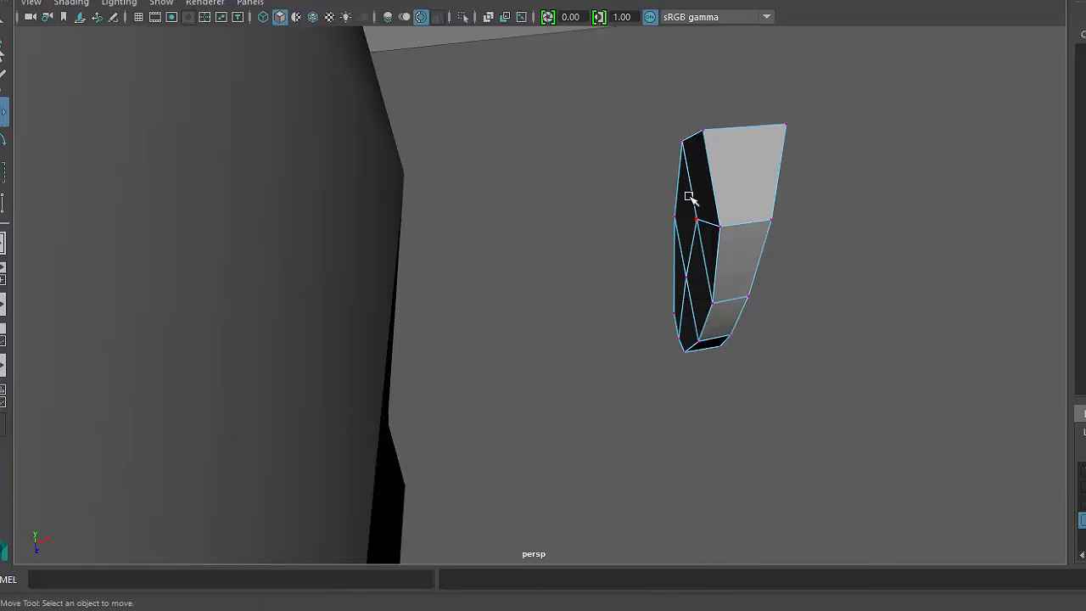
{"action": "double_click", "coordinate": [690, 238]}
{"action": "left_click_drag", "start_coordinate": [768, 343], "coordinate": [829, 94], "text": "alt"}
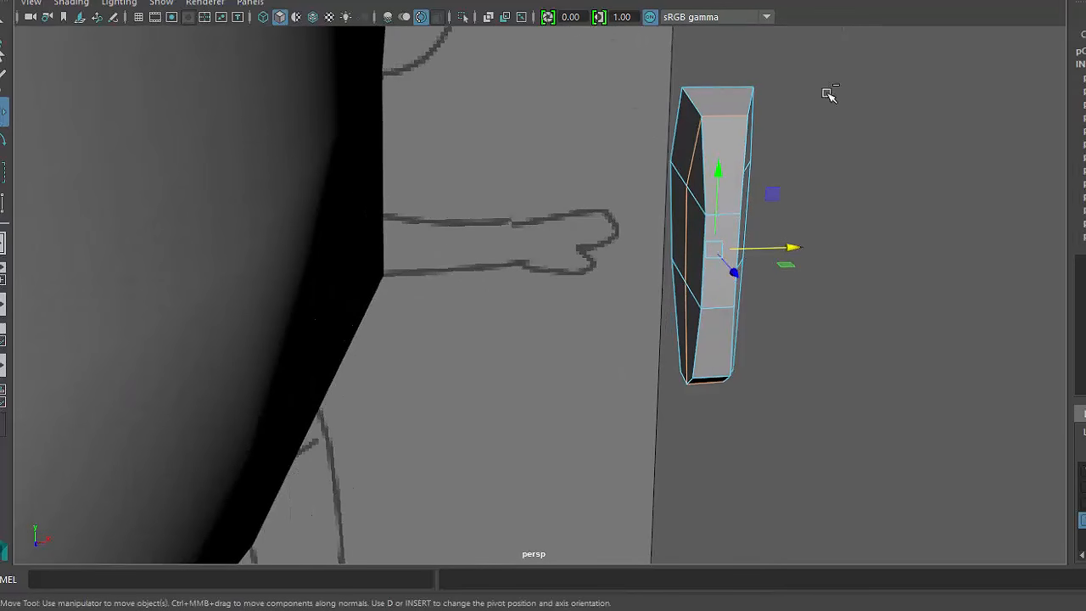
{"action": "left_click_drag", "start_coordinate": [717, 471], "coordinate": [720, 441]}
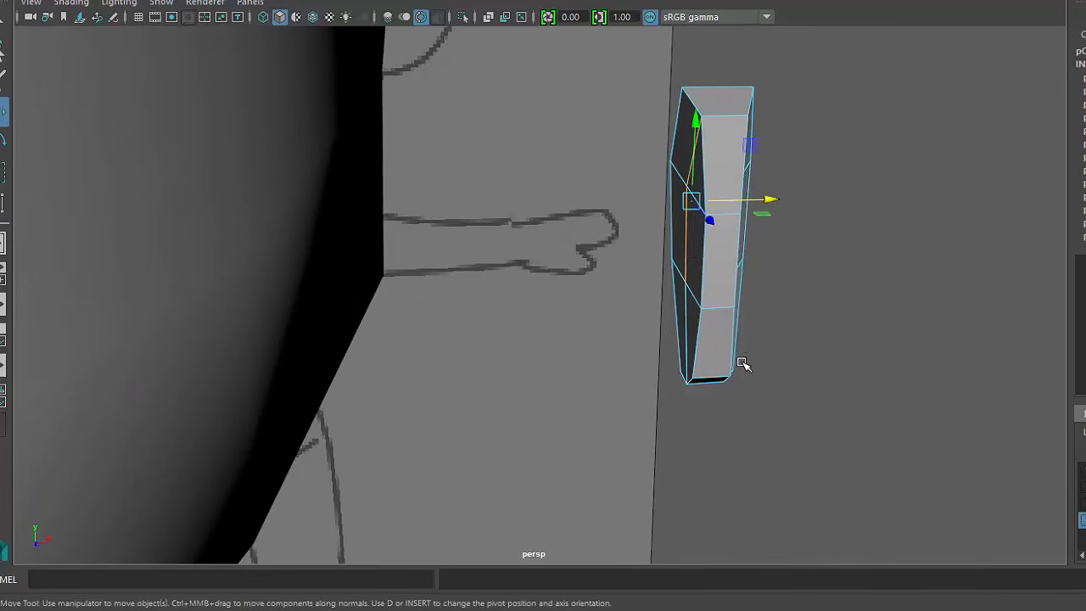
{"action": "left_click_drag", "start_coordinate": [742, 363], "coordinate": [777, 219], "text": "alt"}
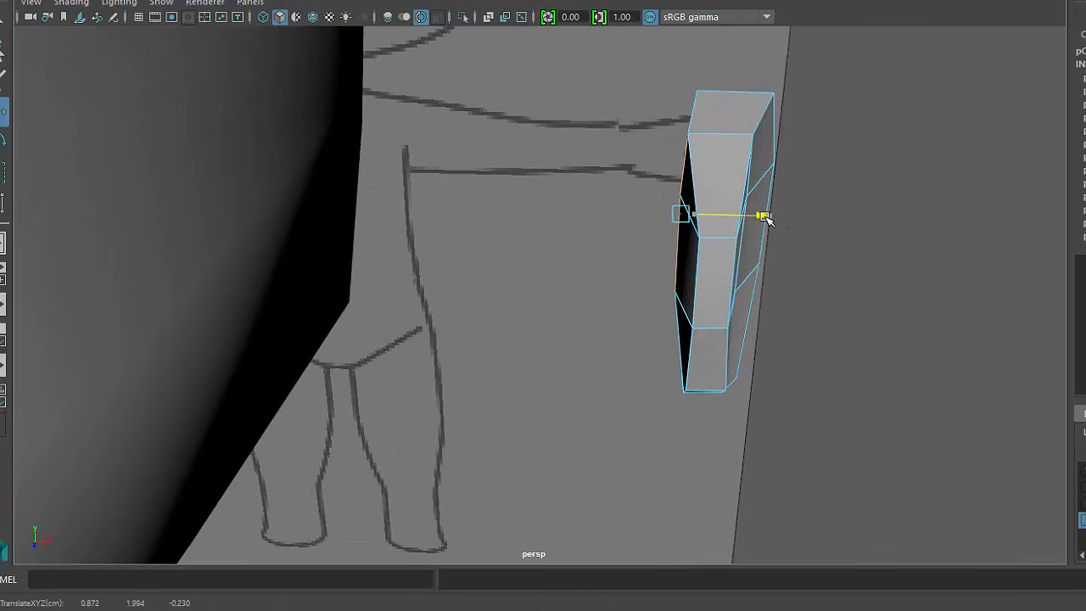
- Move the ear's top front inner corner vertex toward the head to about 0.872 in X
{"action": "left_click_drag", "start_coordinate": [848, 299], "coordinate": [780, 232], "text": "alt"}
{"action": "right_click_drag", "start_coordinate": [780, 232], "coordinate": [703, 261]}
{"action": "left_click", "coordinate": [700, 258]}
{"action": "left_click_drag", "start_coordinate": [738, 360], "coordinate": [703, 343], "text": "alt"}
{"action": "left_click_drag", "start_coordinate": [763, 274], "coordinate": [771, 275]}
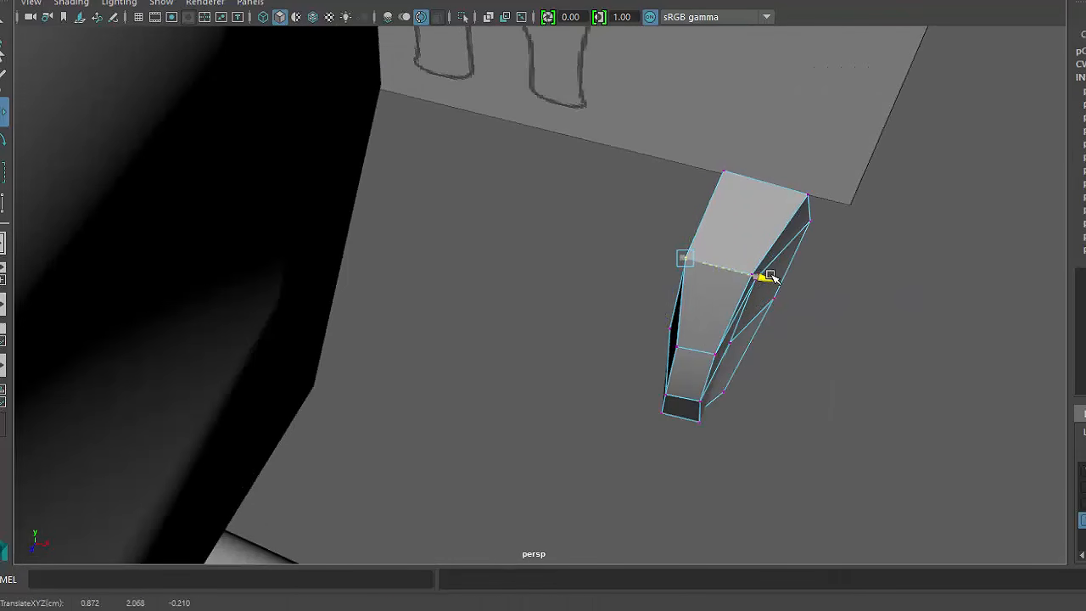
- Select the whole ear and move it inward along X until it meets the side of the head
{"action": "left_click_drag", "start_coordinate": [806, 382], "coordinate": [826, 286], "text": "alt"}
{"action": "mouse_move", "coordinate": [769, 329]}
{"action": "left_mouse_down", "text": "alt"}
{"action": "mouse_move", "coordinate": [814, 281]}
{"action": "mouse_move", "coordinate": [765, 337]}
{"action": "mouse_move", "coordinate": [775, 425]}
{"action": "mouse_move", "coordinate": [820, 404]}
{"action": "mouse_move", "coordinate": [760, 254]}
{"action": "left_mouse_up", "text": "alt"}
{"action": "right_click_drag", "start_coordinate": [760, 253], "coordinate": [770, 215]}
{"action": "left_click", "coordinate": [755, 245]}
{"action": "scroll", "coordinate": [703, 373], "scroll_direction": "down", "scroll_amount": 6}
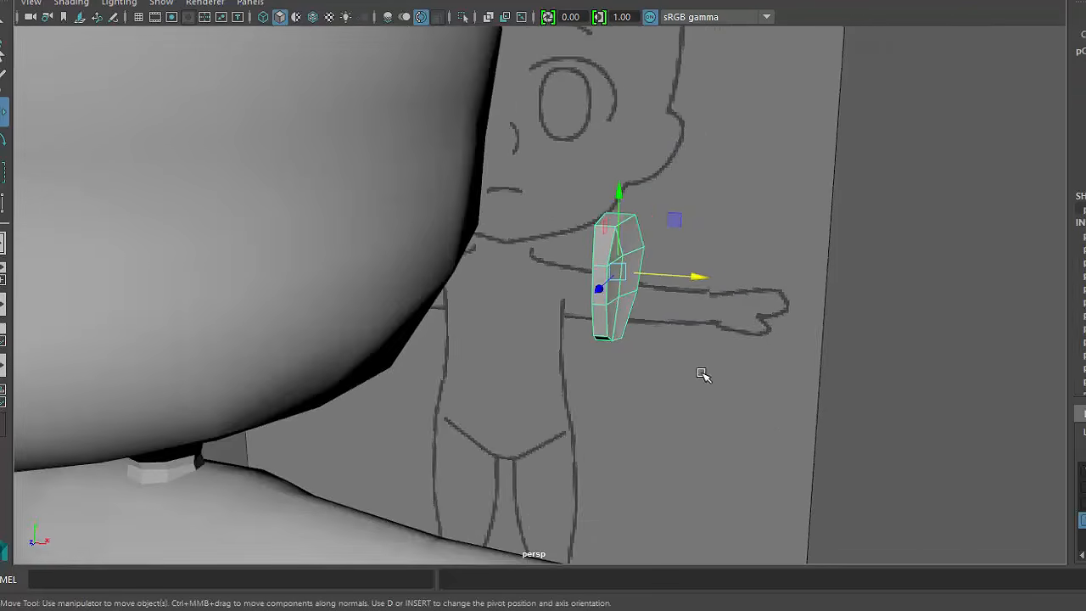
{"action": "middle_click_drag", "start_coordinate": [676, 266], "coordinate": [748, 317], "text": "alt"}
{"action": "left_click_drag", "start_coordinate": [749, 317], "coordinate": [782, 392], "text": "alt"}
{"action": "key", "text": "space"}
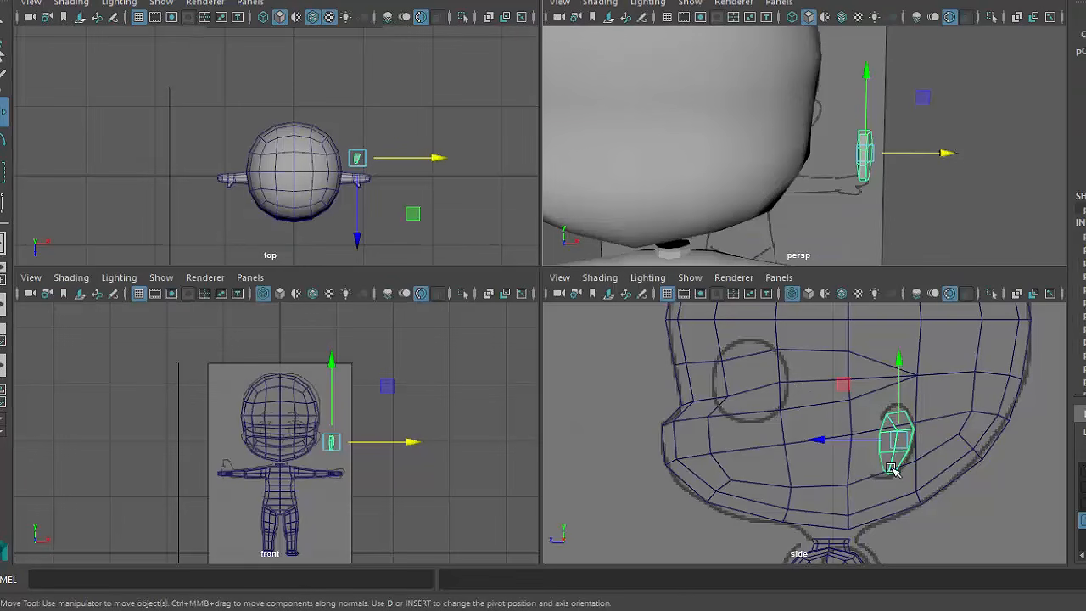
{"action": "scroll", "coordinate": [459, 481], "scroll_direction": "up", "scroll_amount": 5}
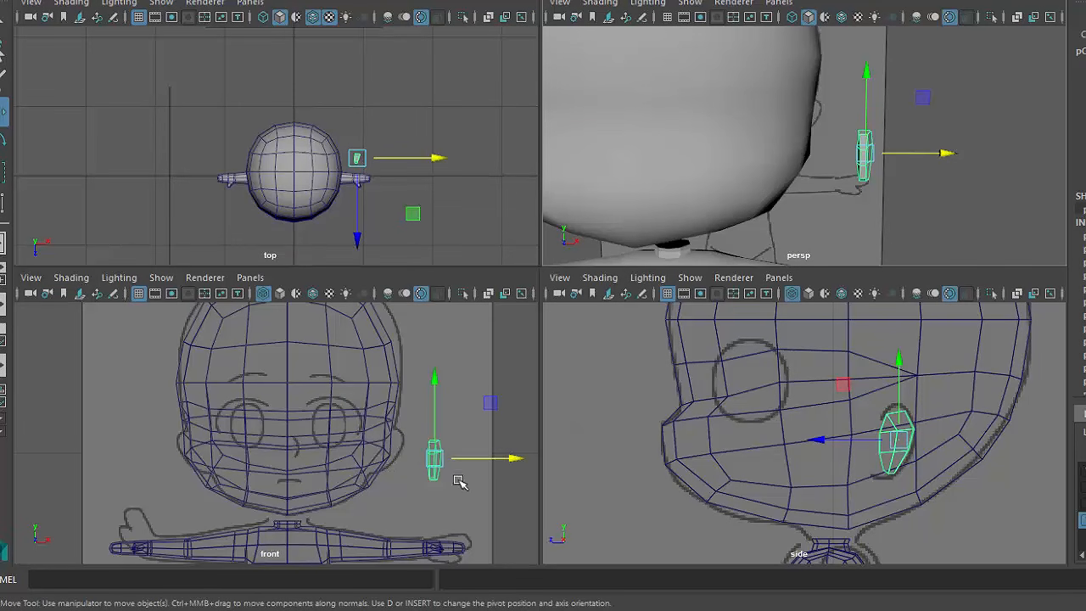
{"action": "left_click_drag", "start_coordinate": [490, 462], "coordinate": [449, 460]}
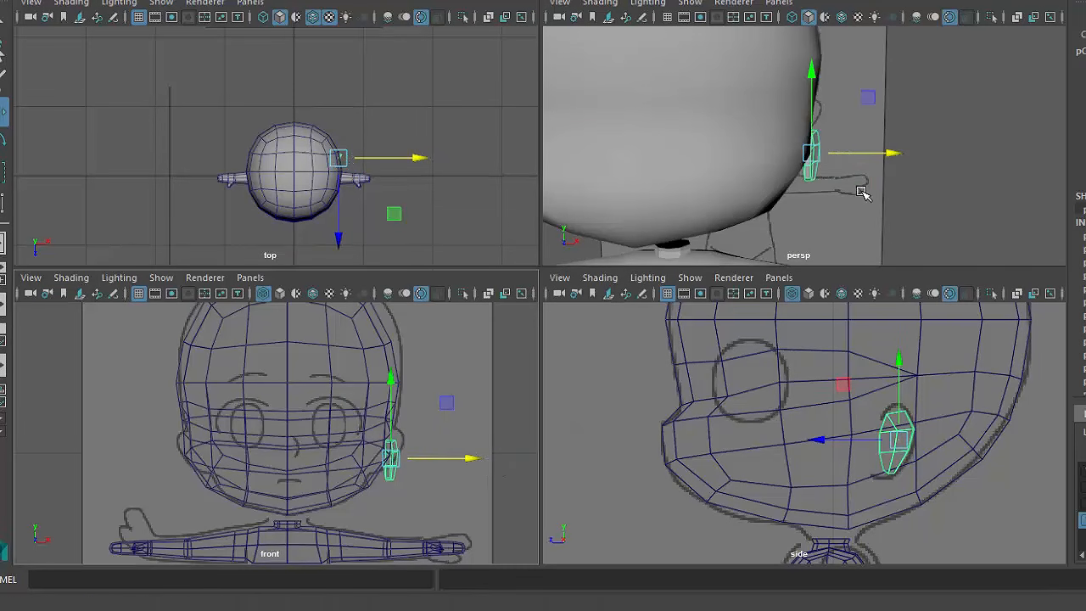
{"action": "left_click_drag", "start_coordinate": [865, 193], "coordinate": [882, 172], "text": "alt"}
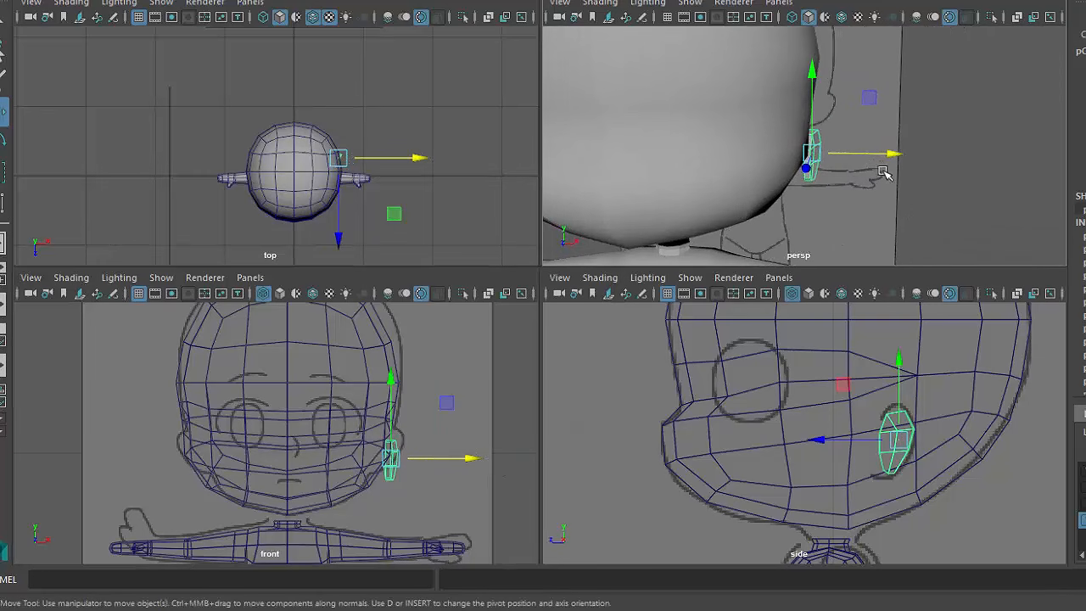
- Try to rotate the ear about its vertical axis while comparing it with the front reference drawing
{"action": "scroll", "coordinate": [398, 485], "scroll_direction": "up", "scroll_amount": 5}
{"action": "middle_click_drag", "start_coordinate": [421, 473], "coordinate": [367, 363], "text": "alt"}
{"action": "scroll", "coordinate": [393, 514], "scroll_direction": "up", "scroll_amount": 4}
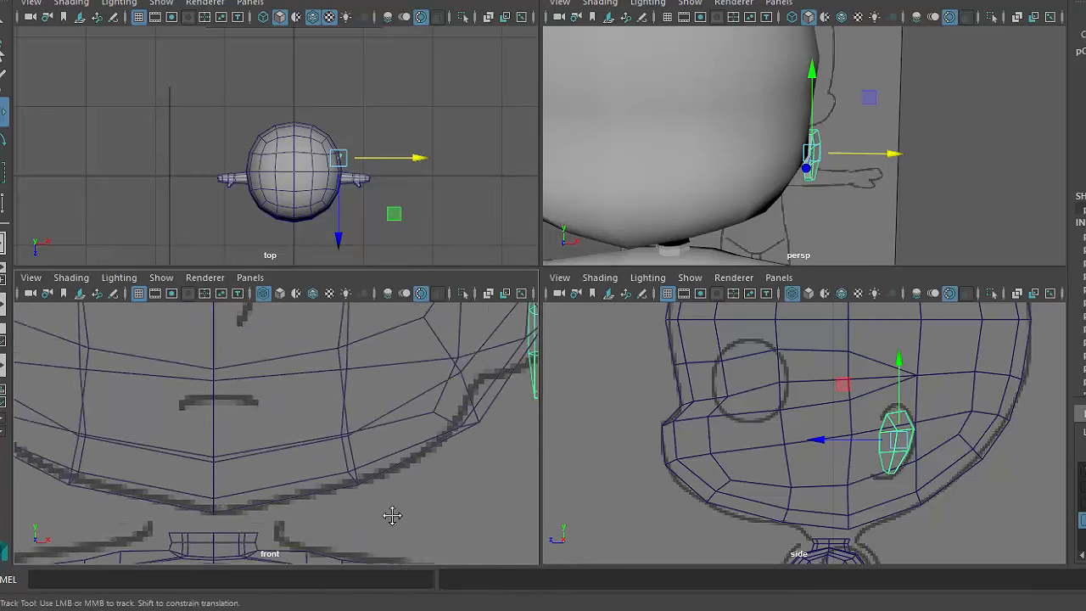
{"action": "middle_click_drag", "start_coordinate": [518, 345], "coordinate": [387, 436], "text": "alt"}
{"action": "key", "text": "e"}
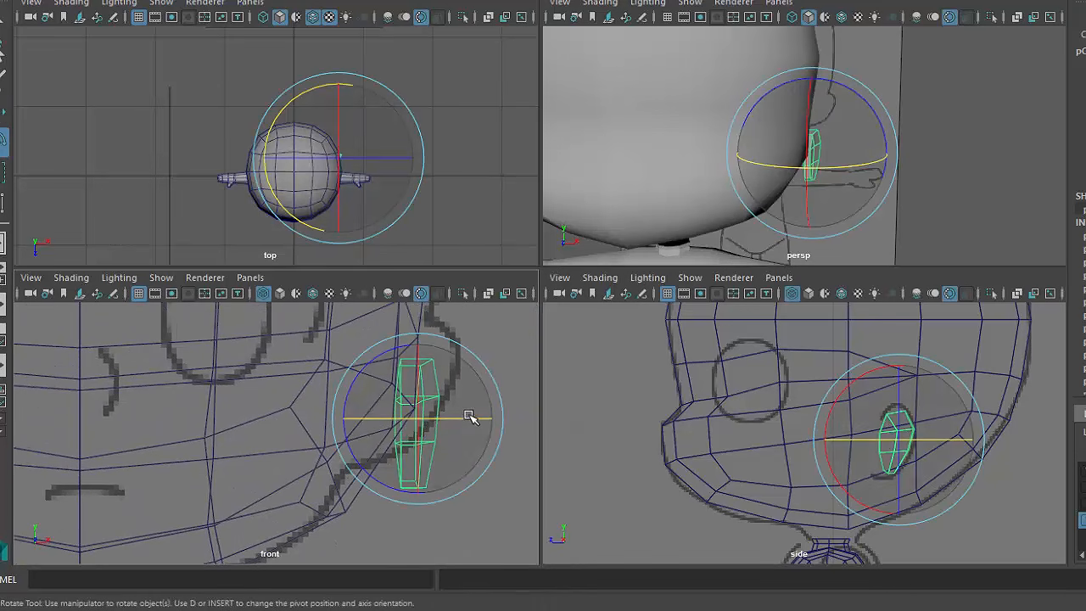
{"action": "left_click_drag", "start_coordinate": [469, 419], "coordinate": [429, 417]}
{"action": "key", "text": "ctrl+z"}
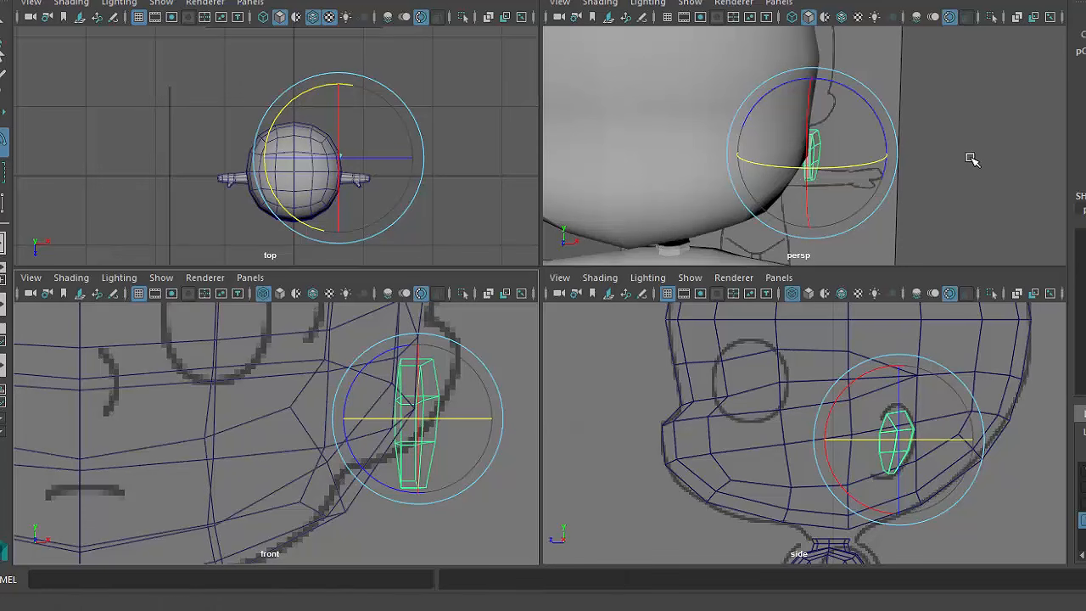
- Rotate the ear to about -32.722 in Y and scale it to about 1.182 in Y and 1.134 in Z
{"action": "left_click_drag", "start_coordinate": [970, 158], "coordinate": [829, 158], "text": "alt"}
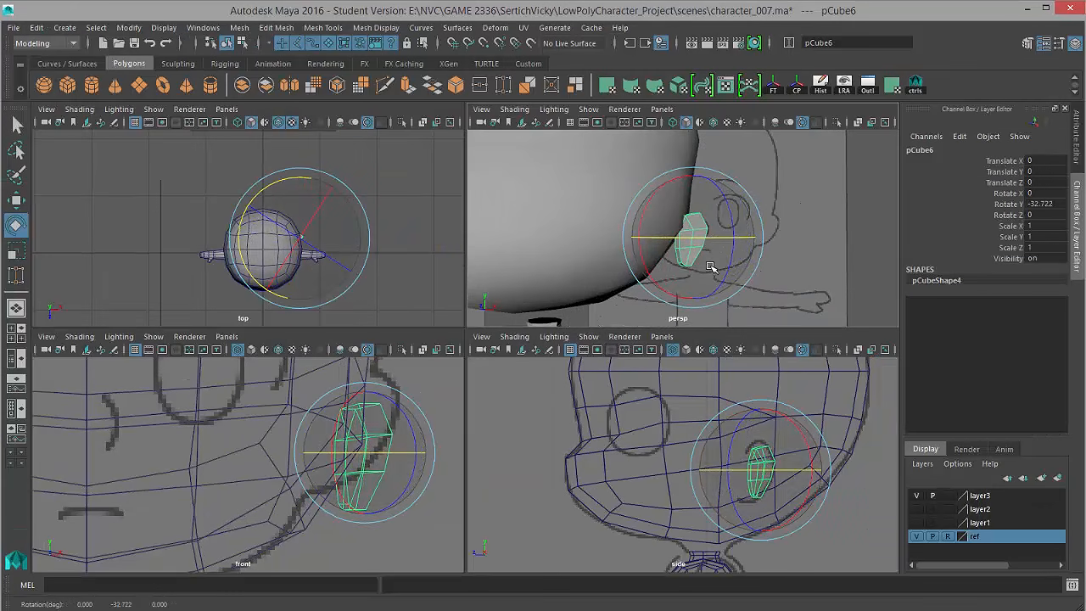
{"action": "key", "text": "r"}
{"action": "left_click", "coordinate": [760, 387]}
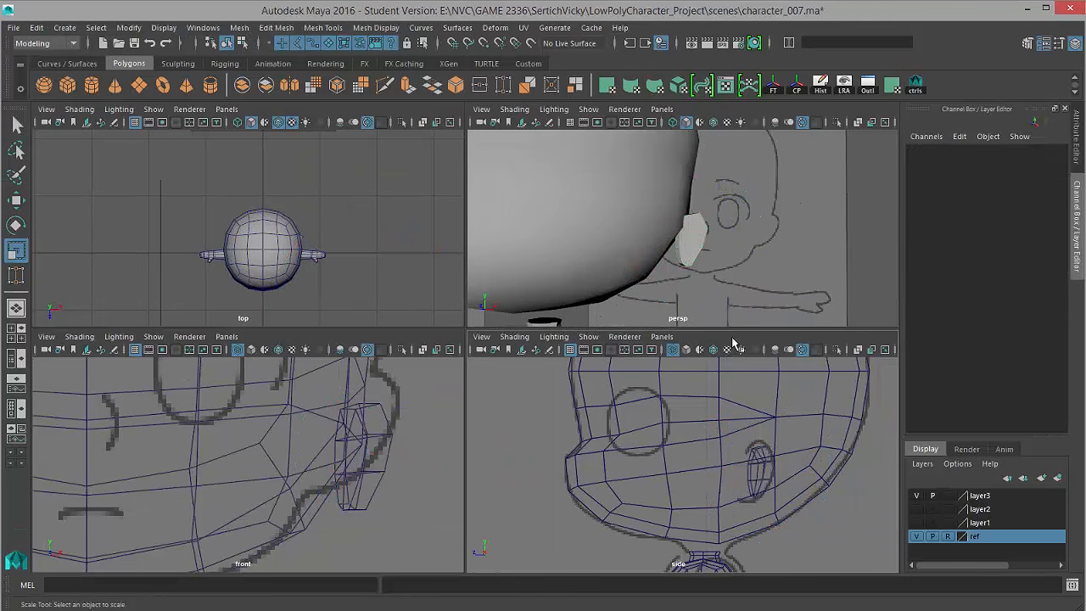
{"action": "left_click", "coordinate": [766, 450]}
{"action": "left_click_drag", "start_coordinate": [760, 407], "coordinate": [763, 392]}
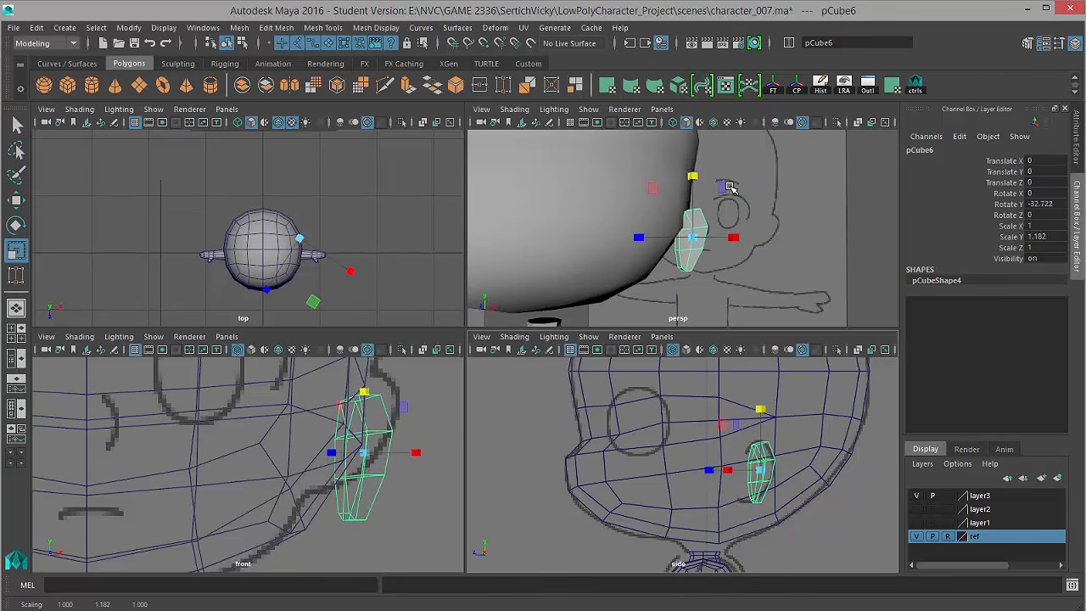
{"action": "left_click_drag", "start_coordinate": [730, 186], "coordinate": [630, 232], "text": "alt"}
- Move the ear up to about 0.066 in Y to follow the ear outline in the front drawing
{"action": "key", "text": "w"}
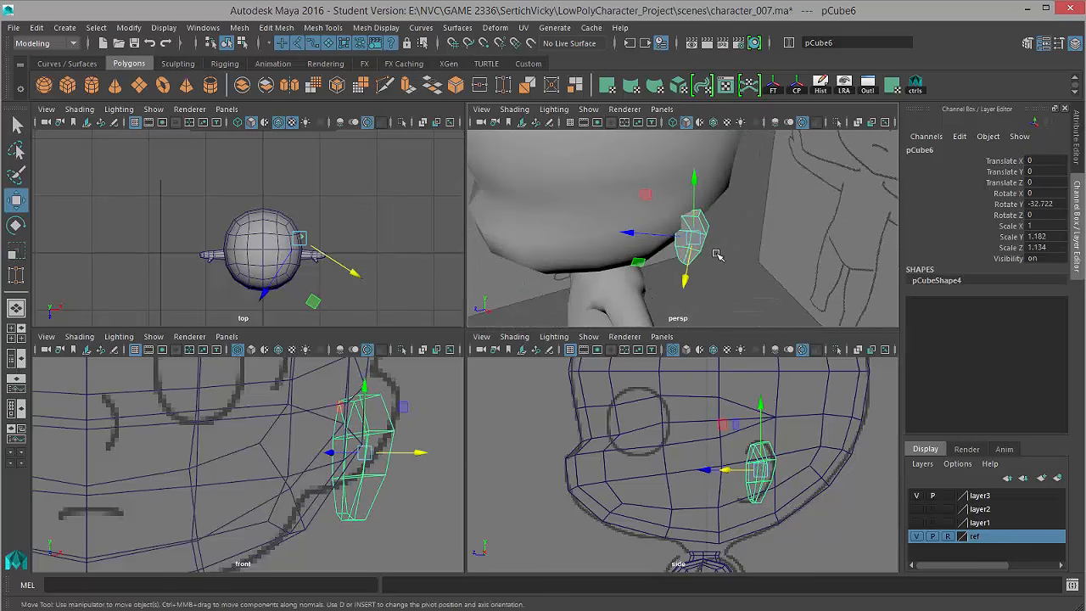
{"action": "mouse_move", "coordinate": [717, 253]}
{"action": "left_mouse_down", "text": "alt"}
{"action": "mouse_move", "coordinate": [734, 227]}
{"action": "mouse_move", "coordinate": [766, 221]}
{"action": "mouse_move", "coordinate": [747, 233]}
{"action": "left_mouse_up", "text": "alt"}
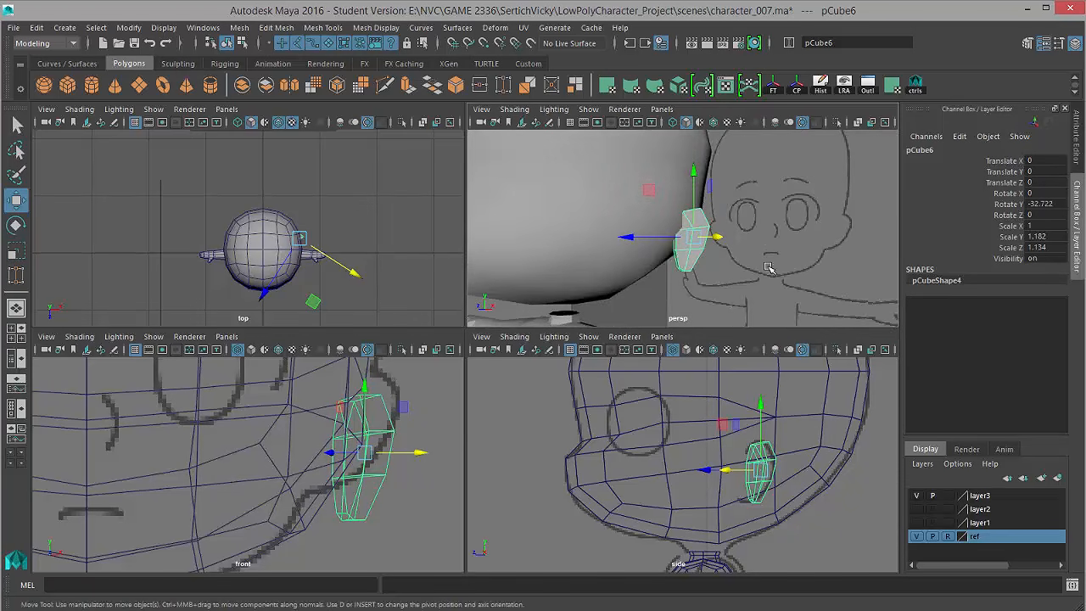
{"action": "left_click_drag", "start_coordinate": [768, 268], "coordinate": [708, 255], "text": "alt"}
{"action": "left_click_drag", "start_coordinate": [366, 458], "coordinate": [374, 427]}
- Tilt the ear against the head's side to about -17.562 in X and -30.229 in Y rotation
{"action": "left_click_drag", "start_coordinate": [735, 284], "coordinate": [684, 268], "text": "alt"}
{"action": "key", "text": "e"}
{"action": "key", "text": "ctrl+z"}
{"action": "key", "text": "ctrl+z"}
{"action": "key", "text": "ctrl+z"}
{"action": "key", "text": "ctrl+z"}
{"action": "left_click", "coordinate": [1035, 204]}
{"action": "type", "text": "0"}
{"action": "key", "text": "Return"}
{"action": "left_click_drag", "start_coordinate": [696, 268], "coordinate": [691, 199], "text": "alt"}
- Move the ear against the side of the head to about 0.001, 0.101 and 0.002 in X, Y and Z
{"action": "key", "text": "w"}
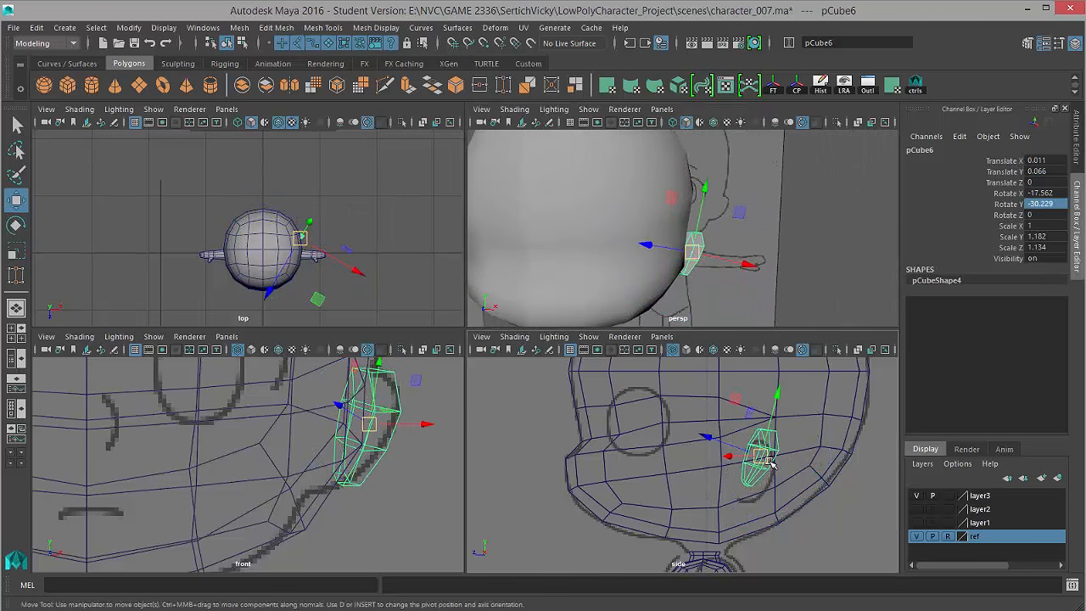
{"action": "left_click_drag", "start_coordinate": [767, 459], "coordinate": [770, 472]}
{"action": "left_click_drag", "start_coordinate": [736, 229], "coordinate": [648, 214], "text": "alt"}
{"action": "left_click_drag", "start_coordinate": [716, 207], "coordinate": [719, 190]}
{"action": "left_click_drag", "start_coordinate": [719, 192], "coordinate": [678, 280], "text": "alt"}
{"action": "left_click_drag", "start_coordinate": [679, 278], "coordinate": [643, 240], "text": "alt"}
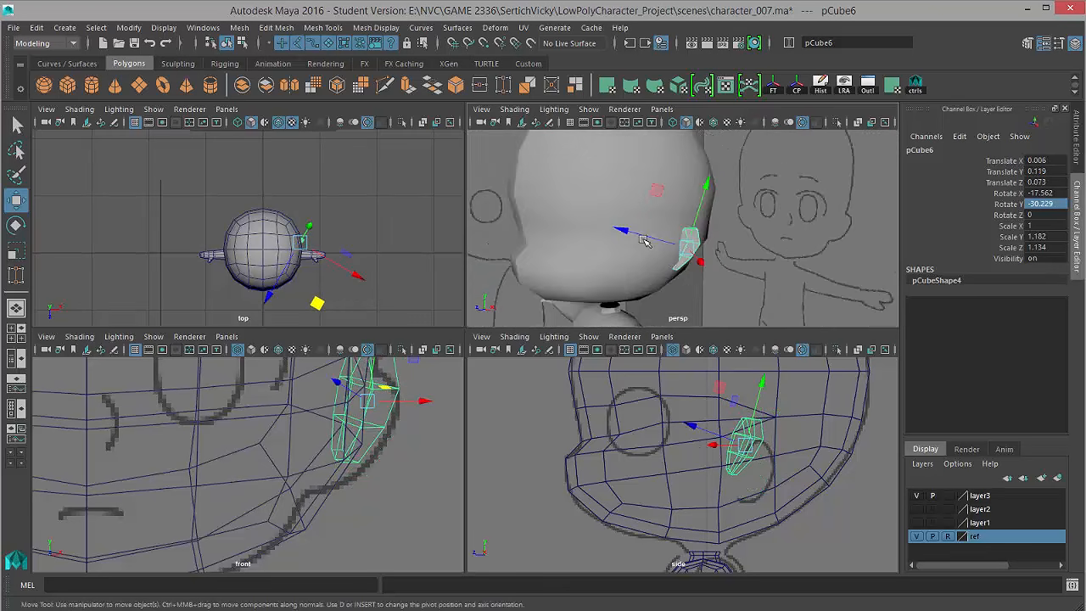
{"action": "right_click_drag", "start_coordinate": [643, 240], "coordinate": [744, 315], "text": "alt"}
{"action": "left_click_drag", "start_coordinate": [636, 256], "coordinate": [656, 259]}
{"action": "left_click_drag", "start_coordinate": [658, 261], "coordinate": [703, 271], "text": "alt"}
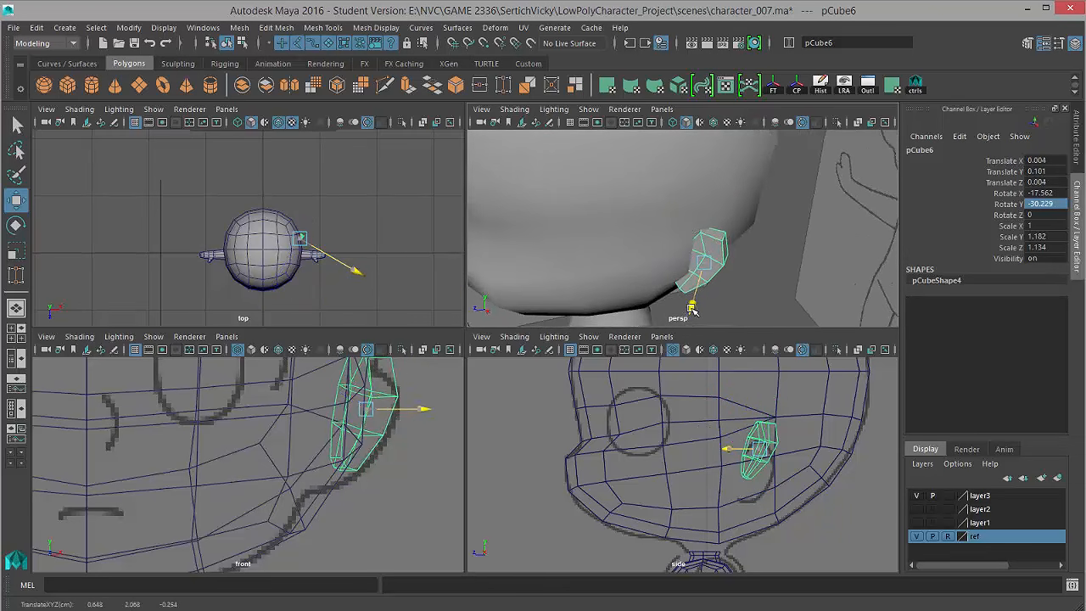
{"action": "left_click_drag", "start_coordinate": [691, 308], "coordinate": [692, 304]}
{"action": "left_click_drag", "start_coordinate": [692, 303], "coordinate": [678, 246], "text": "alt"}
{"action": "right_click_drag", "start_coordinate": [679, 246], "coordinate": [619, 237], "text": "alt"}
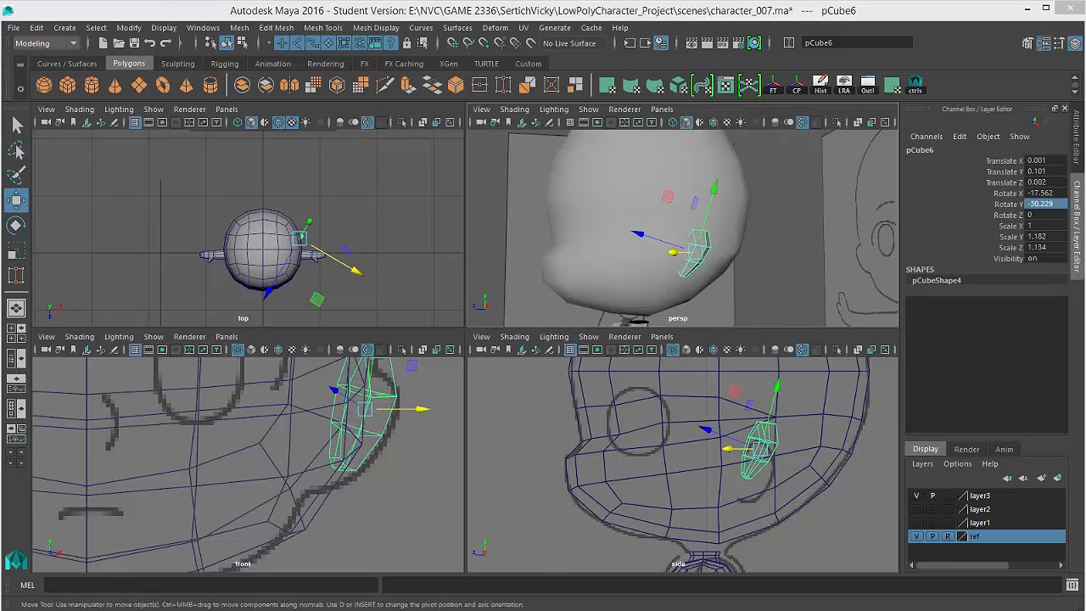
- Display wireframe on the shaded perspective view and reset the ear's X and Y rotation to 0
{"action": "left_click", "coordinate": [713, 121]}
{"action": "mouse_move", "coordinate": [792, 245]}
{"action": "left_mouse_down", "text": "alt"}
{"action": "mouse_move", "coordinate": [742, 308]}
{"action": "mouse_move", "coordinate": [754, 312]}
{"action": "mouse_move", "coordinate": [746, 323]}
{"action": "mouse_move", "coordinate": [734, 319]}
{"action": "left_mouse_up", "text": "alt"}
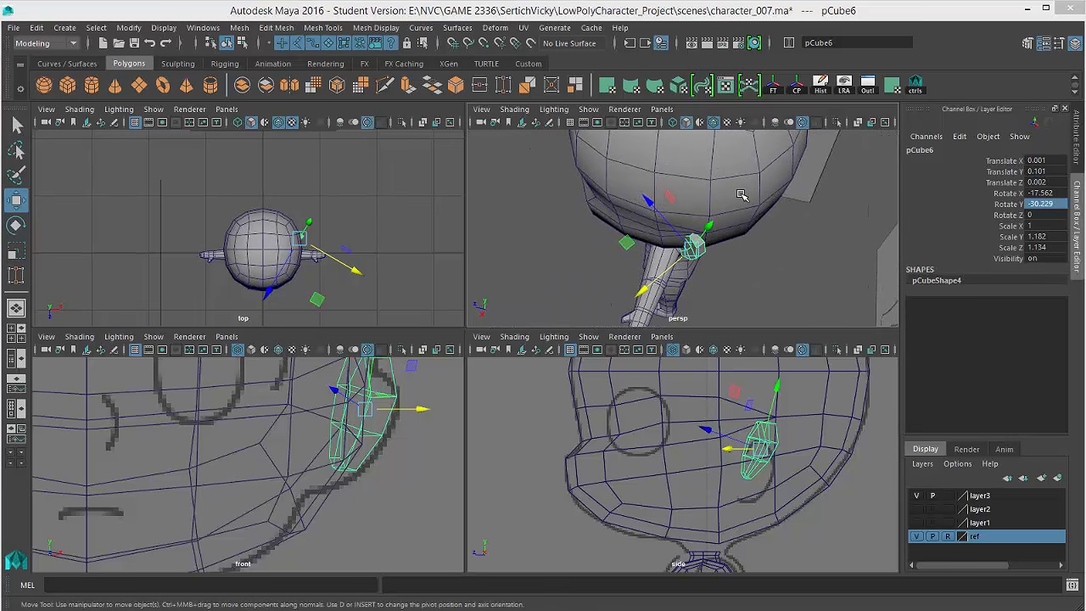
{"action": "right_click_drag", "start_coordinate": [741, 194], "coordinate": [806, 204], "text": "alt"}
{"action": "key", "text": "Return"}
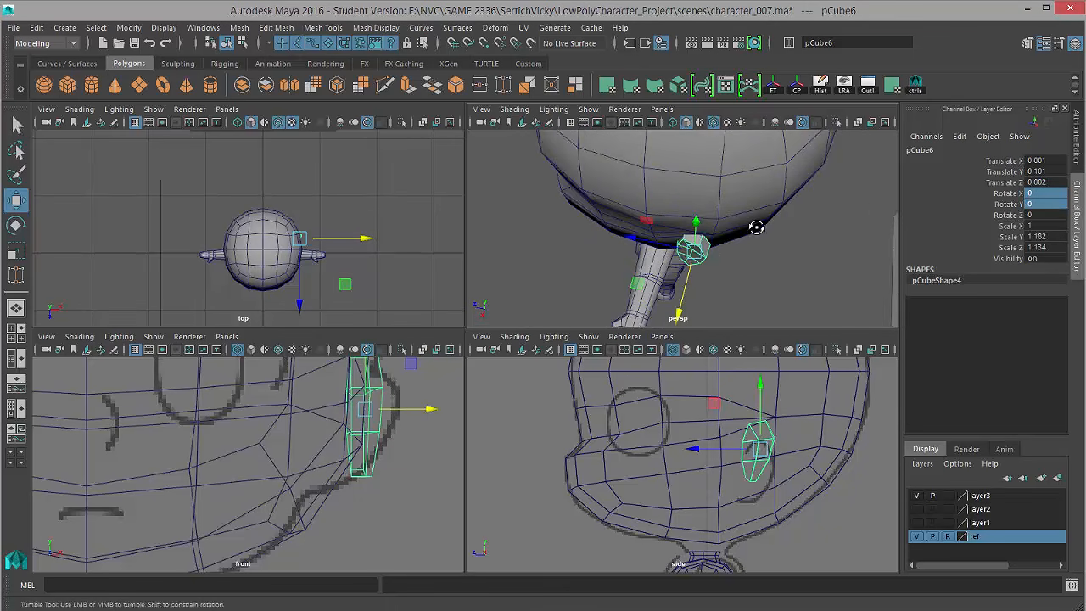
- Raise the ear to about 0.244 in Y and rotate it to about -0.584, 3.097 and -4.923 in X, Y and Z
{"action": "key", "text": "e"}
{"action": "left_click_drag", "start_coordinate": [674, 306], "coordinate": [681, 308]}
{"action": "key", "text": "w"}
{"action": "left_click_drag", "start_coordinate": [747, 289], "coordinate": [709, 176], "text": "alt"}
{"action": "left_click_drag", "start_coordinate": [717, 216], "coordinate": [739, 281], "text": "alt"}
{"action": "key", "text": "e"}
{"action": "left_click_drag", "start_coordinate": [746, 201], "coordinate": [751, 194]}
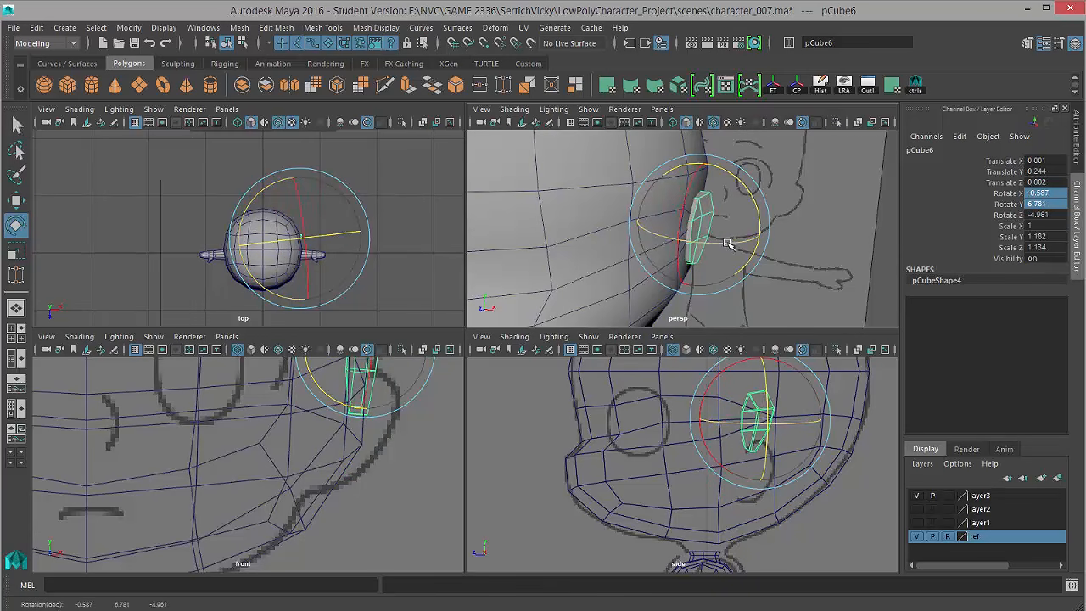
{"action": "left_click_drag", "start_coordinate": [727, 243], "coordinate": [627, 270]}
{"action": "key", "text": "w"}
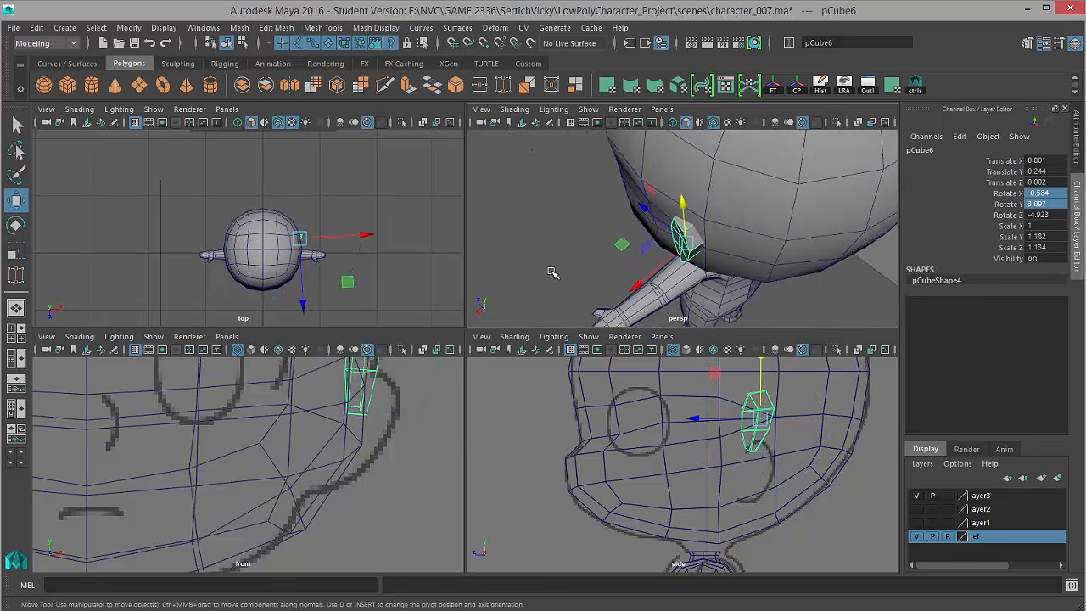
- Preview the ear smoothed, return it to the unsmoothed display and examine its fit on the head from several angles
{"action": "left_click", "coordinate": [552, 272]}
{"action": "left_click_drag", "start_coordinate": [553, 272], "coordinate": [611, 223], "text": "alt"}
{"action": "left_click", "coordinate": [611, 223]}
{"action": "right_click_drag", "start_coordinate": [623, 231], "coordinate": [712, 274], "text": "alt"}
{"action": "left_click", "coordinate": [695, 232]}
{"action": "key", "text": "3"}
{"action": "left_click", "coordinate": [735, 291]}
{"action": "left_click_drag", "start_coordinate": [734, 290], "coordinate": [691, 264], "text": "alt"}
{"action": "left_click", "coordinate": [692, 236]}
{"action": "key", "text": "1"}
{"action": "left_click", "coordinate": [628, 284]}
{"action": "left_click_drag", "start_coordinate": [628, 284], "coordinate": [727, 262], "text": "alt"}
{"action": "right_click_drag", "start_coordinate": [727, 262], "coordinate": [712, 175], "text": "alt"}
{"action": "left_click_drag", "start_coordinate": [712, 175], "coordinate": [682, 241], "text": "alt"}
{"action": "scroll", "coordinate": [661, 317], "scroll_direction": "down", "scroll_amount": 5}
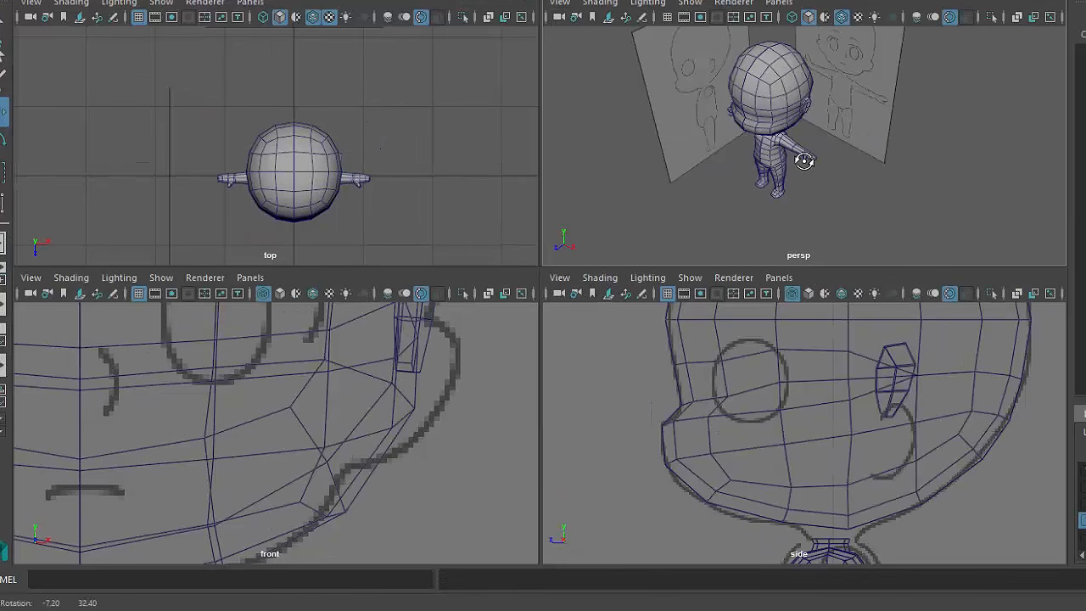
- Combine the modelled half of the head with the ear into one mesh and delete its construction history
{"action": "left_click", "coordinate": [791, 86]}
{"action": "mouse_move", "coordinate": [791, 86]}
{"action": "left_mouse_down", "text": "alt"}
{"action": "mouse_move", "coordinate": [874, 208]}
{"action": "mouse_move", "coordinate": [820, 216]}
{"action": "mouse_move", "coordinate": [803, 94]}
{"action": "left_mouse_up", "text": "alt"}
{"action": "scroll", "coordinate": [821, 206], "scroll_direction": "up", "scroll_amount": 4}
{"action": "left_click", "coordinate": [799, 107], "text": "shift"}
{"action": "left_click", "coordinate": [761, 86]}
{"action": "left_click", "coordinate": [803, 97], "text": "shift"}
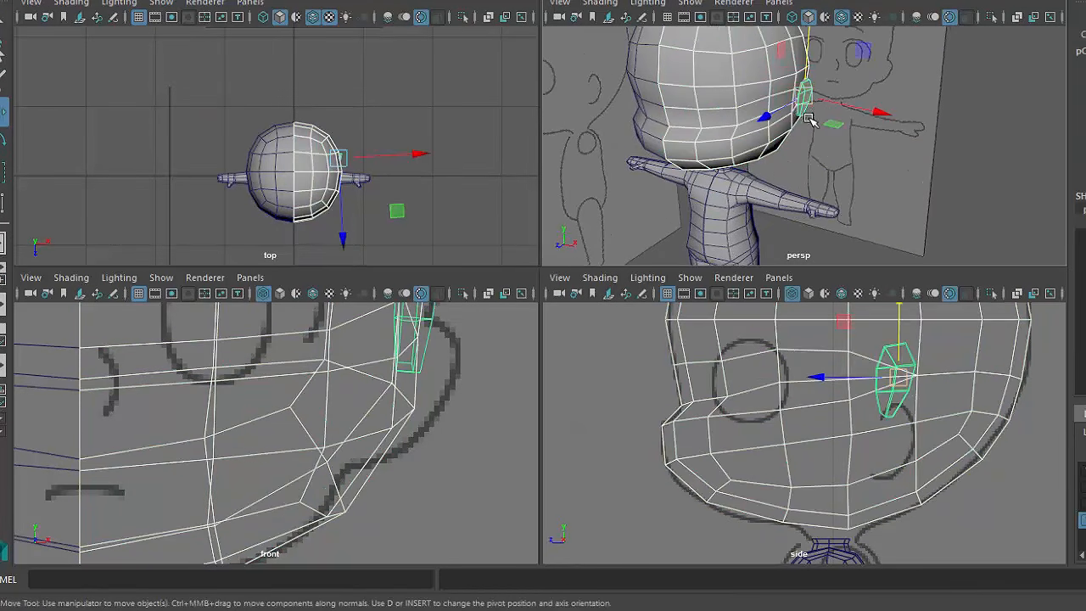
{"action": "right_click_drag", "start_coordinate": [804, 91], "coordinate": [808, 370], "text": "shift"}
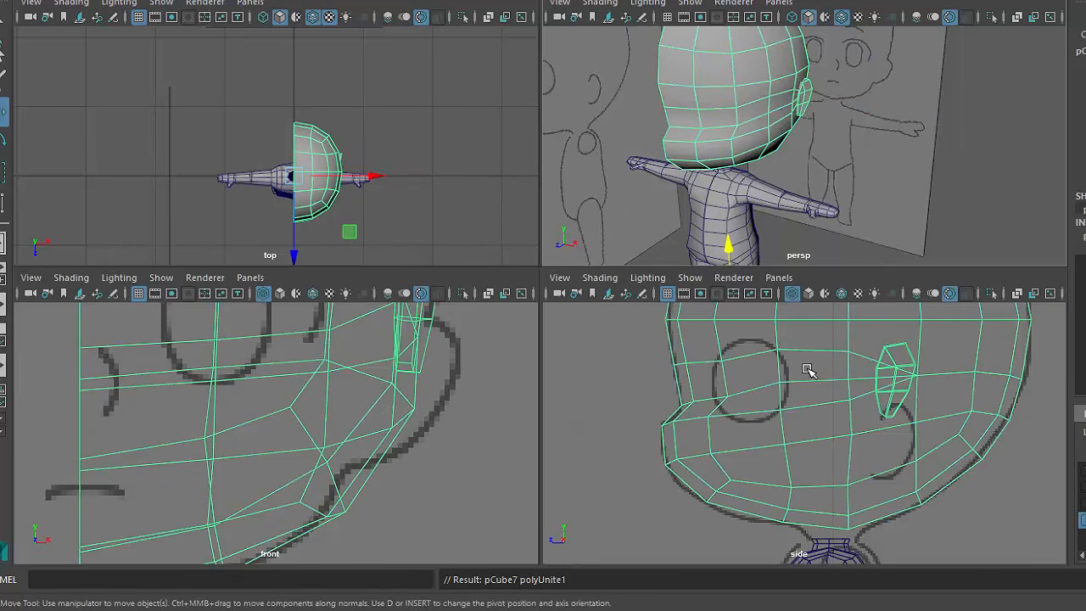
{"action": "left_click_drag", "start_coordinate": [863, 146], "coordinate": [855, 94], "text": "alt"}
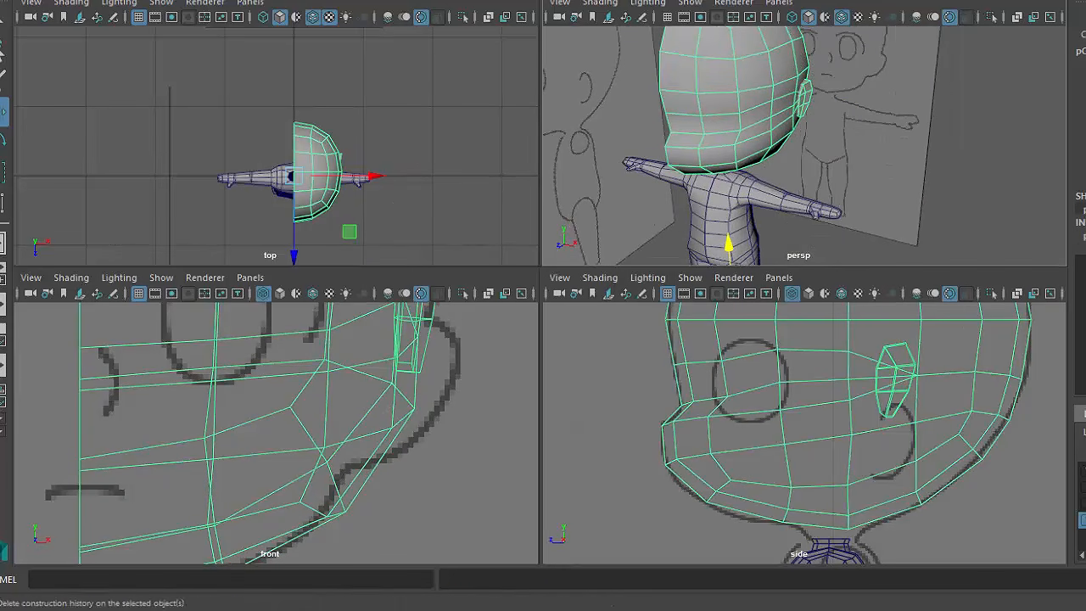
- Combine the head half with the matching body half into one mesh and delete its construction history
{"action": "mouse_move", "coordinate": [797, 142]}
{"action": "left_mouse_down", "text": "alt"}
{"action": "mouse_move", "coordinate": [878, 167]}
{"action": "mouse_move", "coordinate": [953, 156]}
{"action": "left_mouse_up", "text": "alt"}
{"action": "left_click", "coordinate": [952, 155]}
{"action": "left_click", "coordinate": [812, 145]}
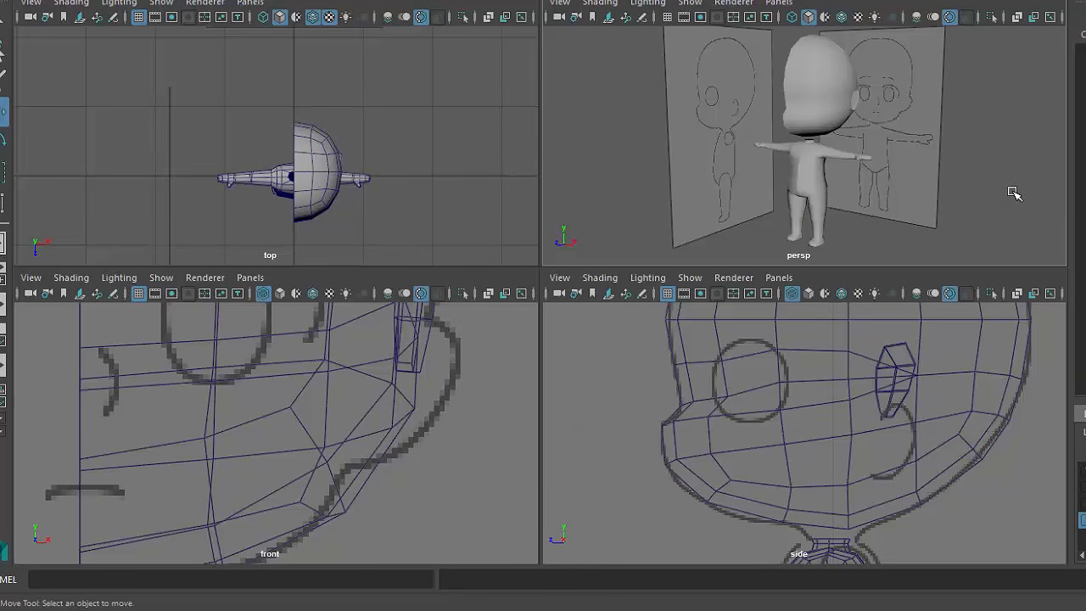
{"action": "left_click", "coordinate": [814, 110]}
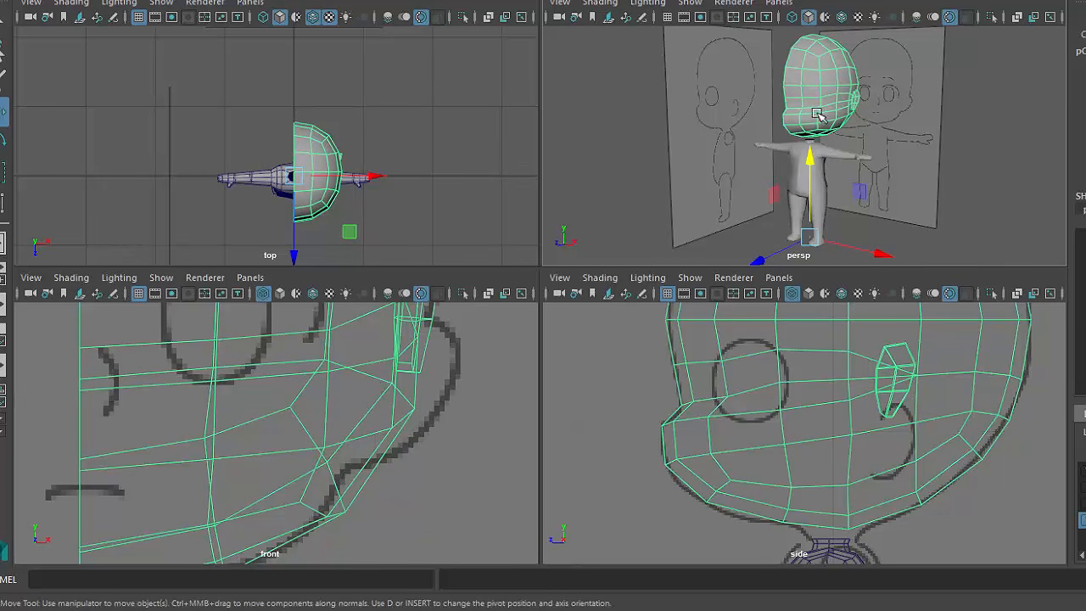
{"action": "key", "text": "q"}
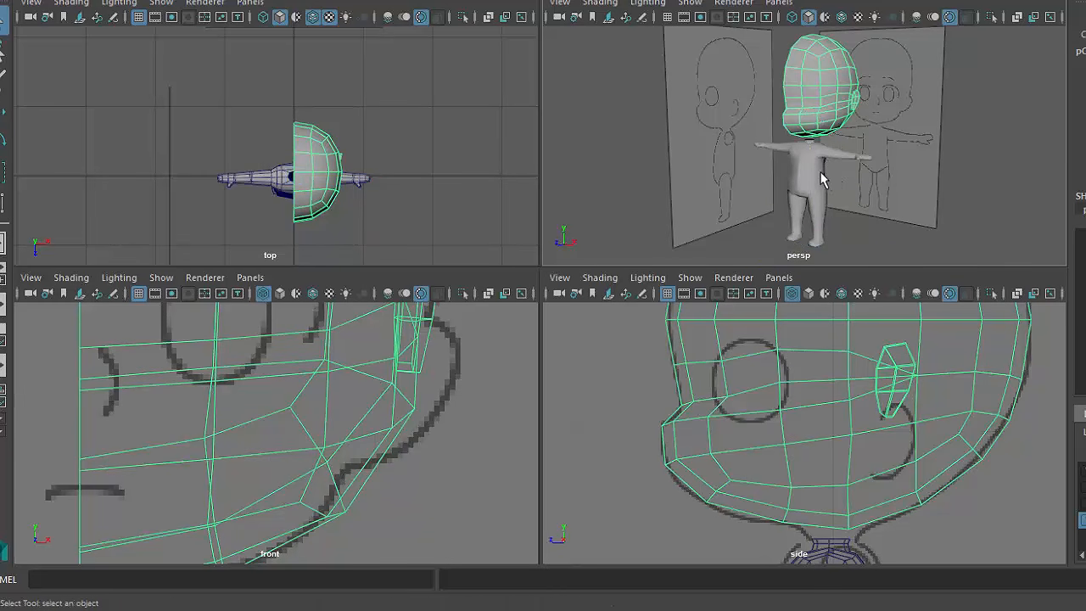
{"action": "left_click", "coordinate": [821, 178]}
{"action": "right_click", "coordinate": [988, 84], "text": "shift"}
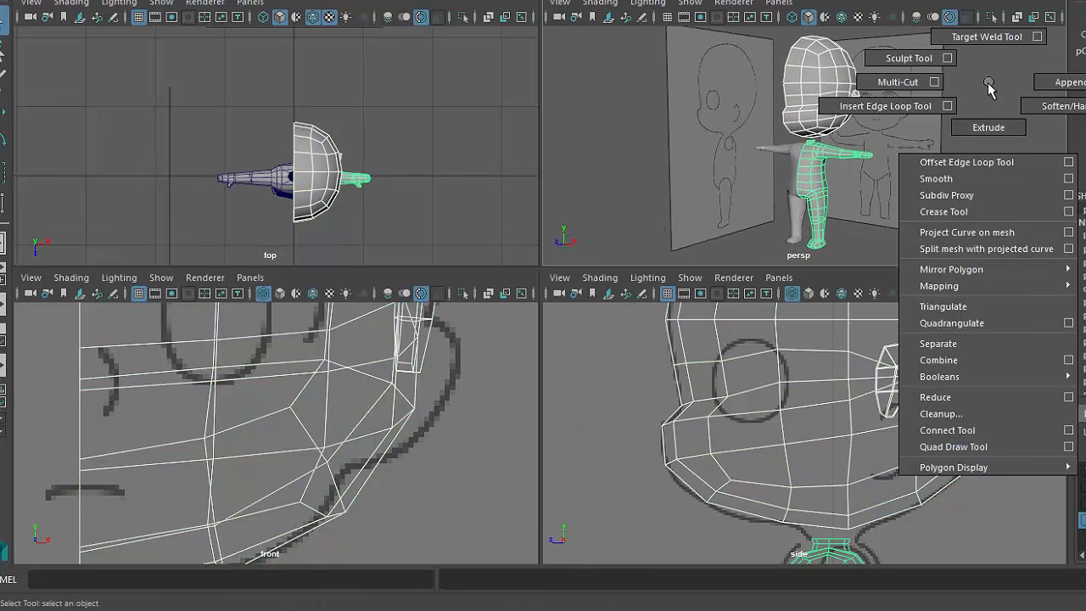
{"action": "left_click", "coordinate": [1018, 359]}
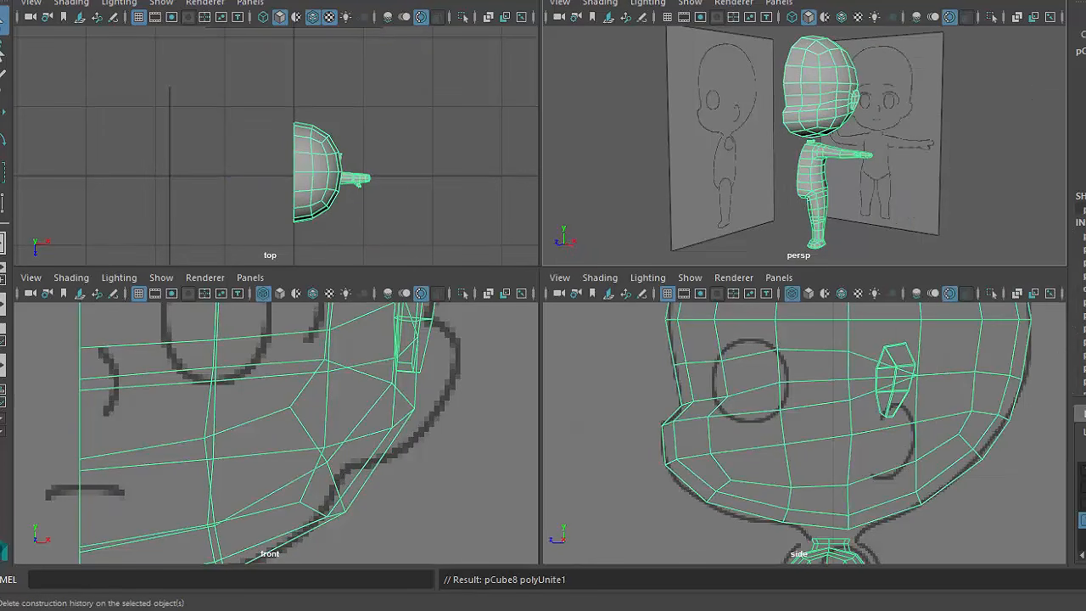
- Create the opposite half of the character from the combined mesh with Duplicate Special
{"action": "left_click", "coordinate": [997, 165]}
{"action": "left_click", "coordinate": [829, 107]}
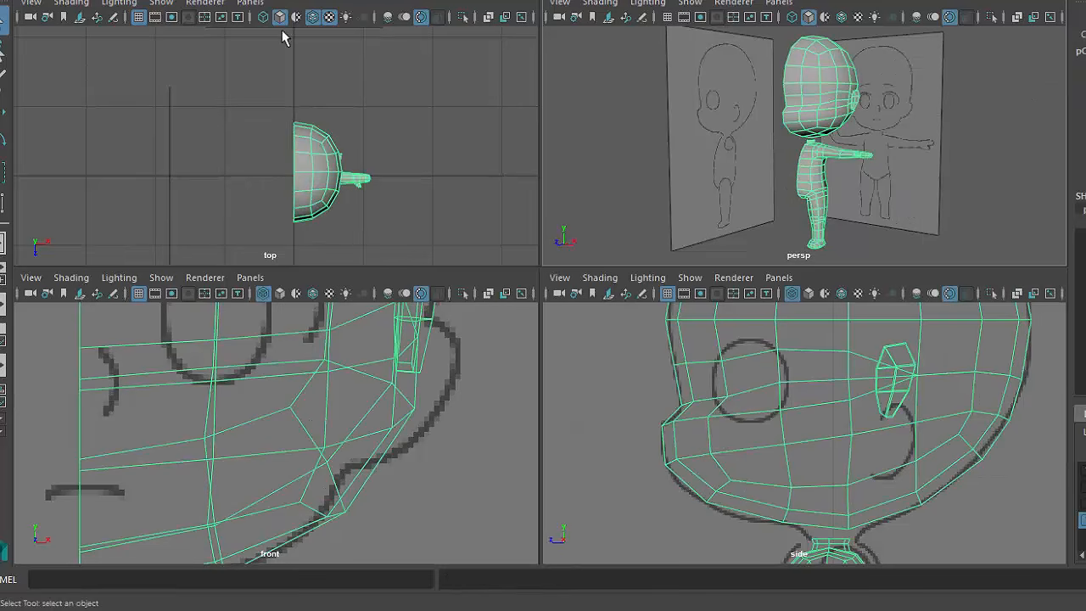
{"action": "left_click", "coordinate": [19, 0]}
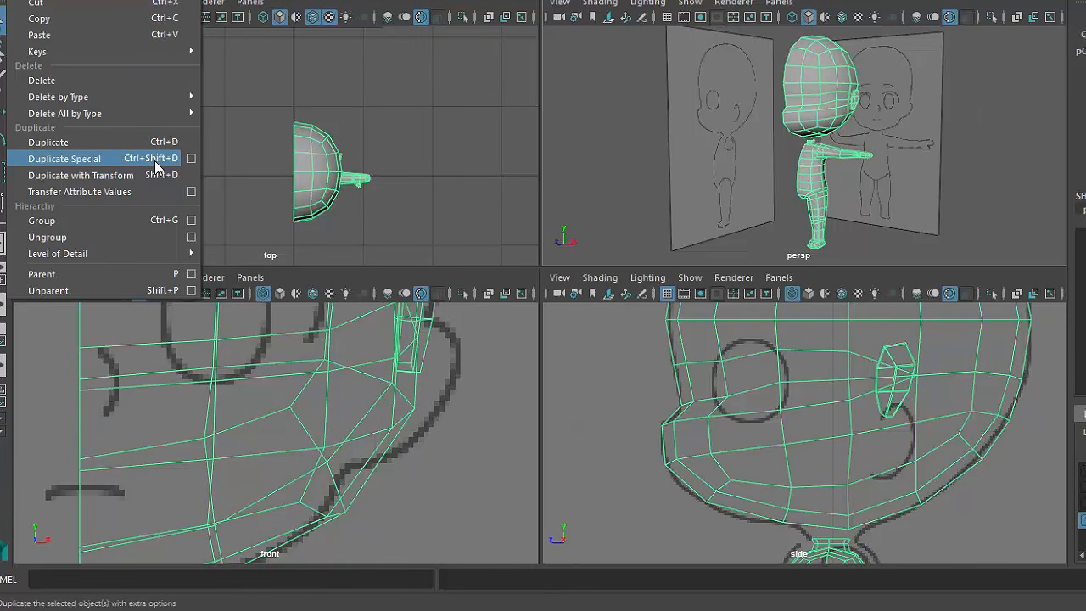
{"action": "left_click", "coordinate": [68, 158]}
- Select all faces of the head half above the neck and isolate them in the perspective view
{"action": "mouse_move", "coordinate": [827, 154]}
{"action": "left_mouse_down", "text": "alt"}
{"action": "mouse_move", "coordinate": [947, 167]}
{"action": "mouse_move", "coordinate": [810, 169]}
{"action": "mouse_move", "coordinate": [846, 179]}
{"action": "mouse_move", "coordinate": [814, 166]}
{"action": "mouse_move", "coordinate": [851, 174]}
{"action": "mouse_move", "coordinate": [814, 155]}
{"action": "left_mouse_up", "text": "alt"}
{"action": "left_click", "coordinate": [948, 167]}
{"action": "left_click", "coordinate": [817, 177]}
{"action": "scroll", "coordinate": [817, 178], "scroll_direction": "up", "scroll_amount": 5}
{"action": "scroll", "coordinate": [831, 166], "scroll_direction": "up", "scroll_amount": 4}
{"action": "scroll", "coordinate": [836, 170], "scroll_direction": "up", "scroll_amount": 3}
{"action": "middle_click_drag", "start_coordinate": [825, 110], "coordinate": [830, 162], "text": "alt"}
{"action": "left_click_drag", "start_coordinate": [829, 162], "coordinate": [853, 176], "text": "alt"}
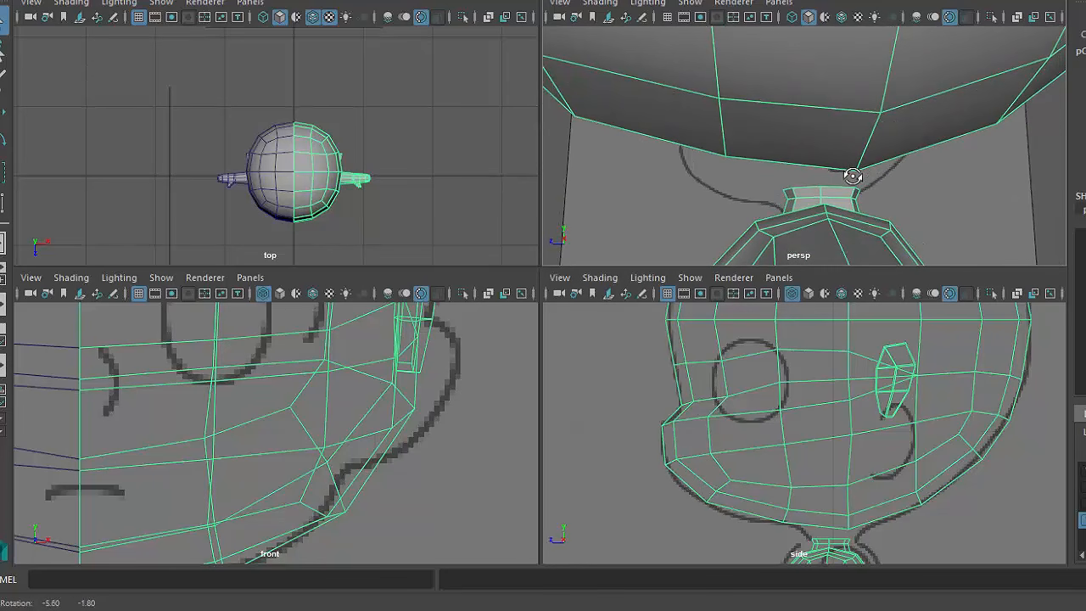
{"action": "left_click_drag", "start_coordinate": [880, 213], "coordinate": [906, 182], "text": "alt"}
{"action": "right_click_drag", "start_coordinate": [870, 88], "coordinate": [869, 127]}
{"action": "double_click", "coordinate": [867, 109]}
{"action": "scroll", "coordinate": [872, 138], "scroll_direction": "down", "scroll_amount": 6}
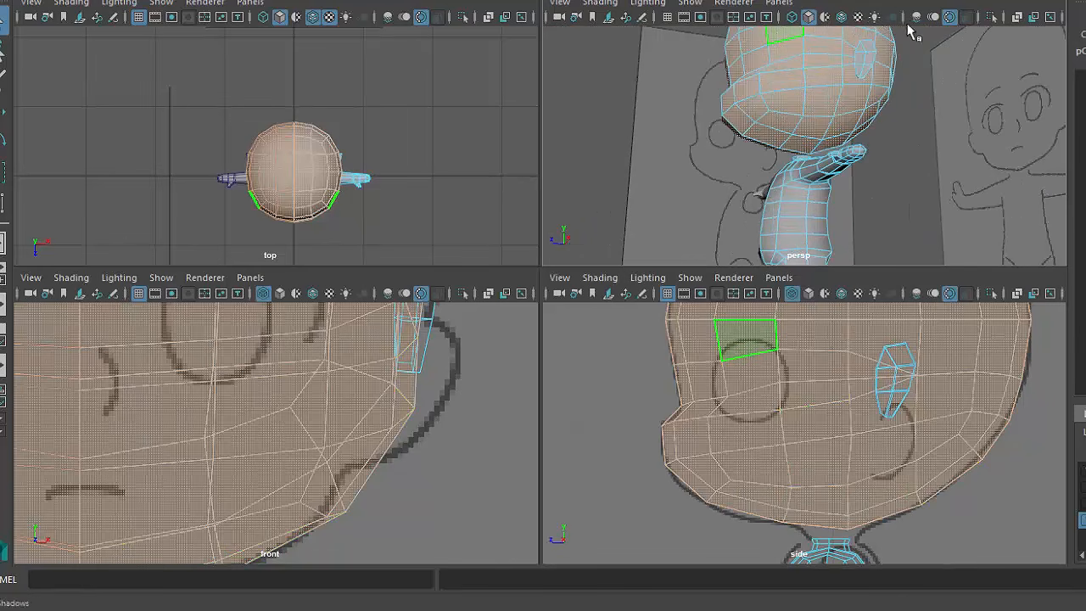
{"action": "left_click_drag", "start_coordinate": [852, 159], "coordinate": [805, 99], "text": "alt"}
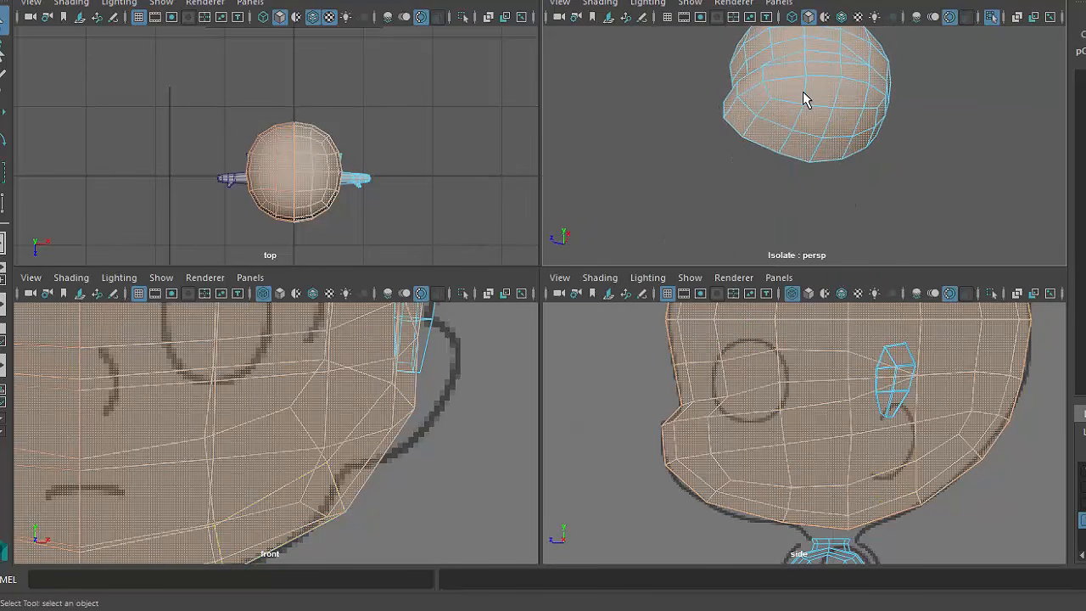
- Cut new edges around the centre of the head's underside with Multi-Cut to outline the neck opening, and switch to vertex editing
{"action": "right_click_drag", "start_coordinate": [805, 99], "coordinate": [784, 113]}
{"action": "scroll", "coordinate": [852, 118], "scroll_direction": "up", "scroll_amount": 5}
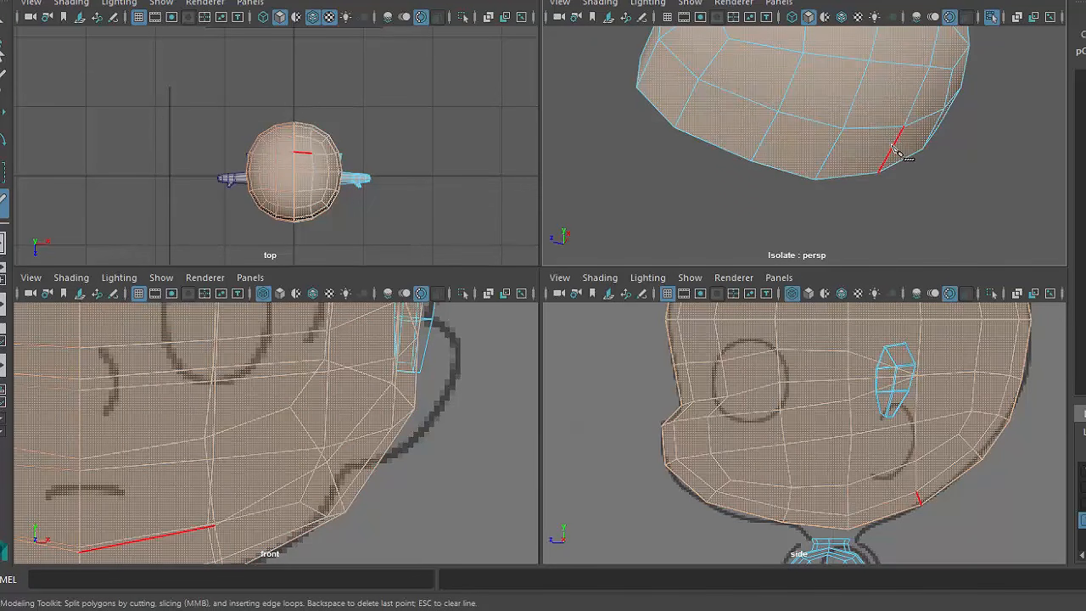
{"action": "key", "text": "q"}
{"action": "left_click_drag", "start_coordinate": [964, 206], "coordinate": [839, 192], "text": "alt"}
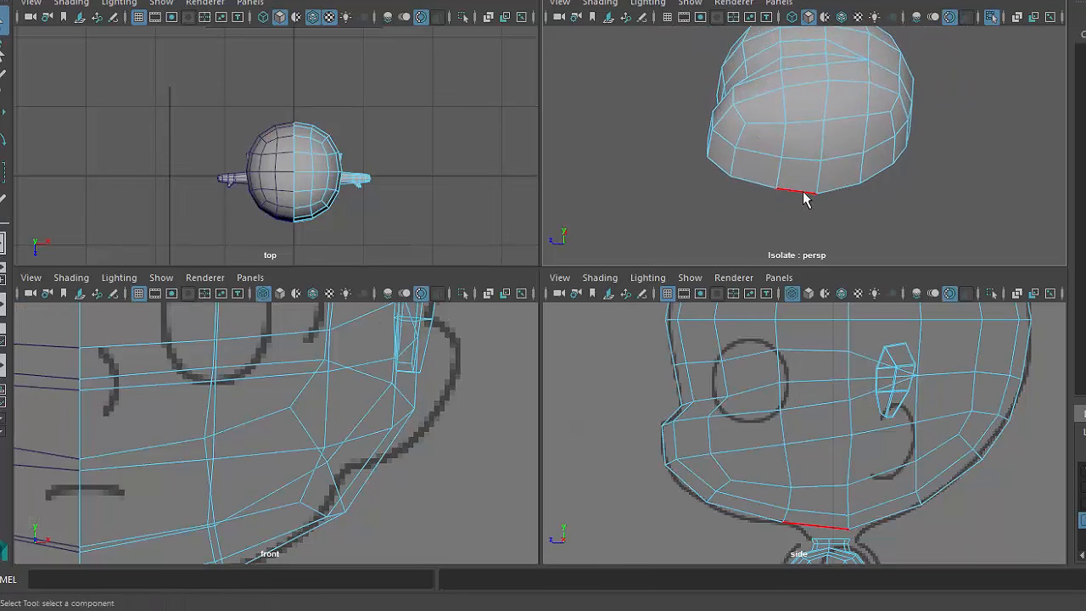
{"action": "scroll", "coordinate": [803, 192], "scroll_direction": "up", "scroll_amount": 3}
{"action": "right_click_drag", "start_coordinate": [810, 134], "coordinate": [754, 134]}
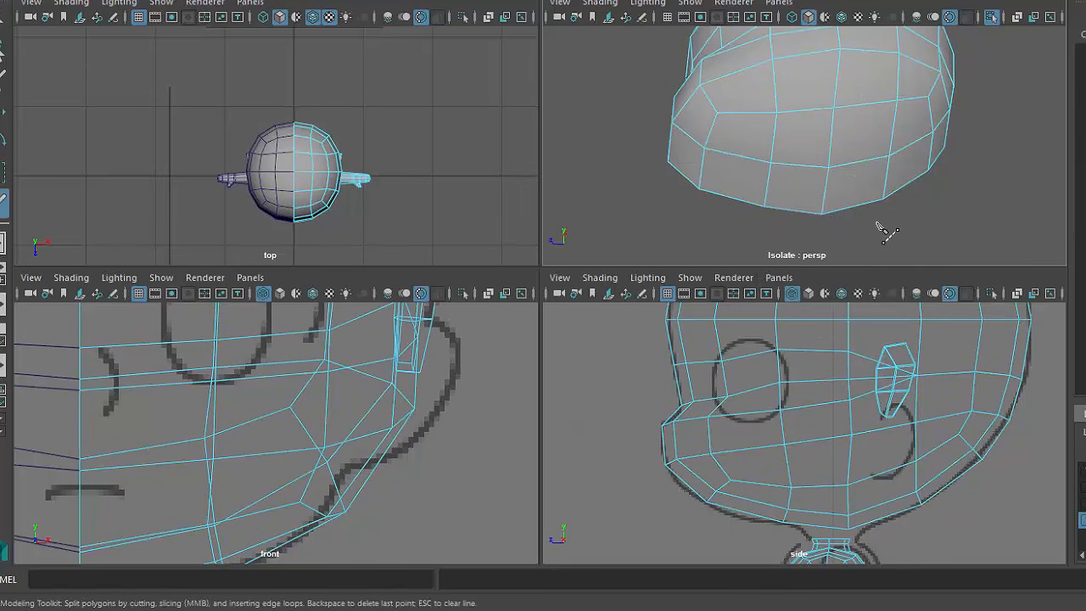
{"action": "left_click_drag", "start_coordinate": [882, 242], "coordinate": [873, 212], "text": "alt"}
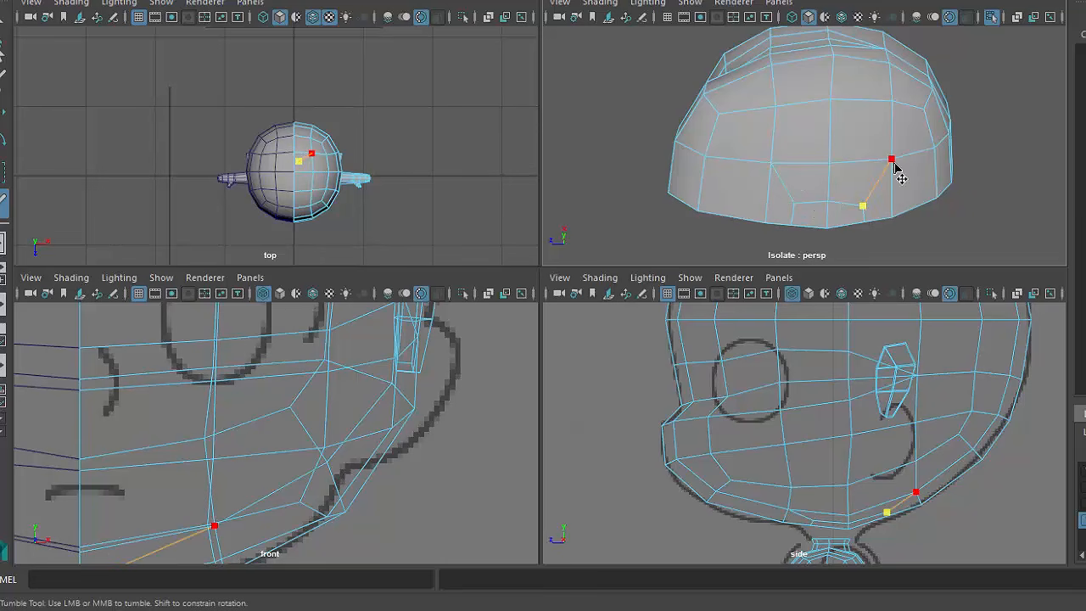
{"action": "right_click_drag", "start_coordinate": [874, 172], "coordinate": [787, 207]}
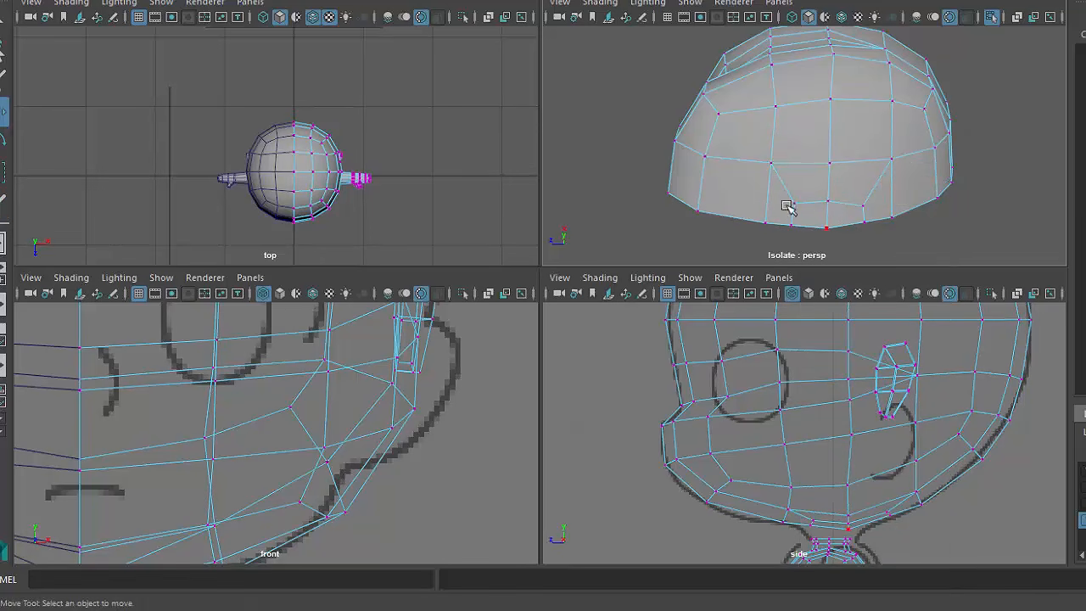
- Set the Move tool's axis to Component and reposition the corner vertices of the neck opening on the head's underside
{"action": "left_click_drag", "start_coordinate": [901, 237], "coordinate": [790, 203], "text": "alt"}
{"action": "left_click", "coordinate": [789, 198]}
{"action": "left_click", "coordinate": [859, 150]}
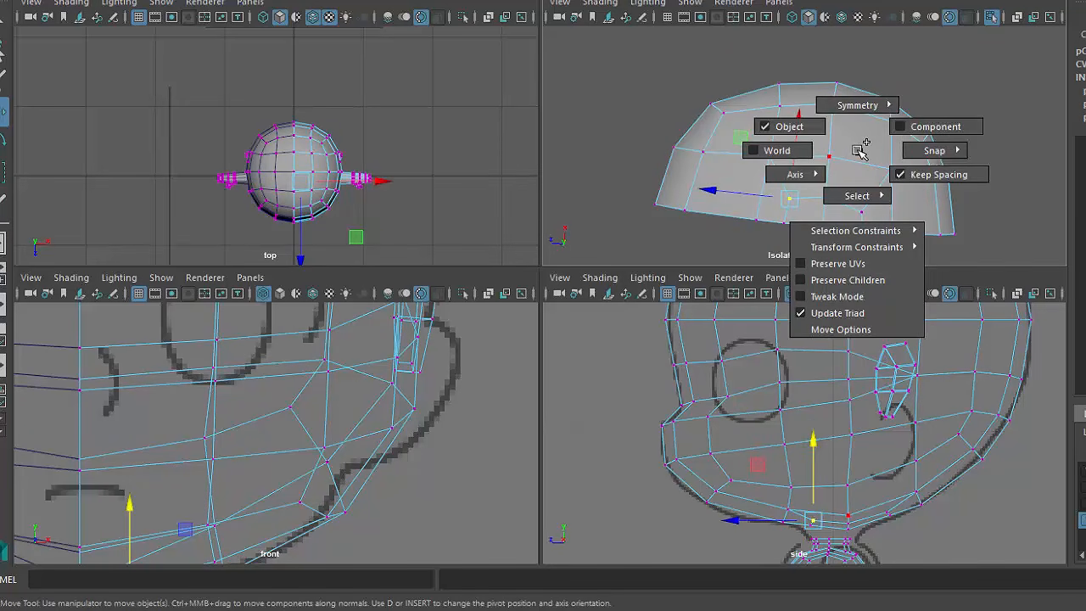
{"action": "left_click", "coordinate": [899, 129]}
{"action": "left_click_drag", "start_coordinate": [783, 216], "coordinate": [729, 195], "text": "alt"}
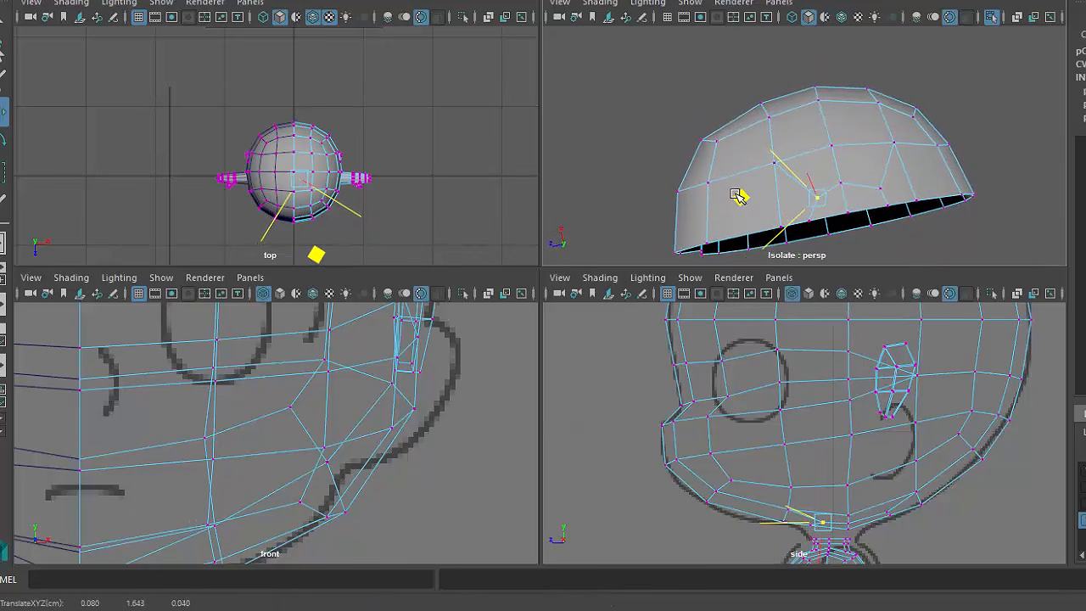
{"action": "left_click", "coordinate": [877, 186]}
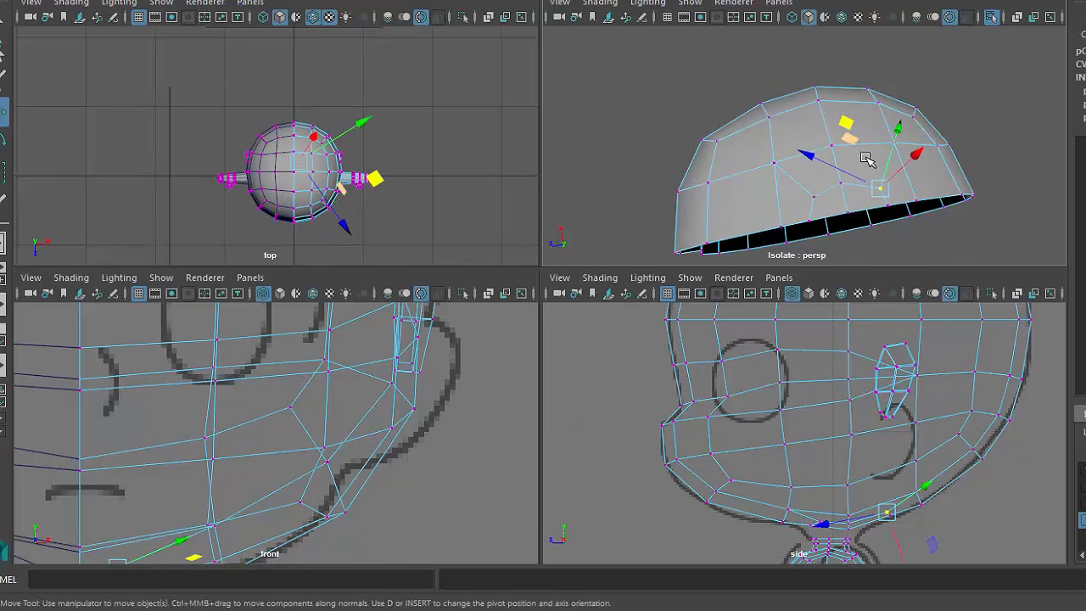
{"action": "left_click_drag", "start_coordinate": [865, 159], "coordinate": [765, 155], "text": "alt"}
- Turn off isolation and, in the side view, shift the neck-opening vertices and the adjoining vertex column forward over the neck
{"action": "mouse_move", "coordinate": [765, 155]}
{"action": "right_mouse_down"}
{"action": "mouse_move", "coordinate": [759, 116]}
{"action": "mouse_move", "coordinate": [849, 103]}
{"action": "mouse_move", "coordinate": [824, 92]}
{"action": "mouse_move", "coordinate": [780, 149]}
{"action": "right_mouse_up"}
{"action": "left_click", "coordinate": [990, 22]}
{"action": "left_click_drag", "start_coordinate": [780, 149], "coordinate": [837, 201], "text": "alt"}
{"action": "right_click_drag", "start_coordinate": [827, 191], "coordinate": [712, 184]}
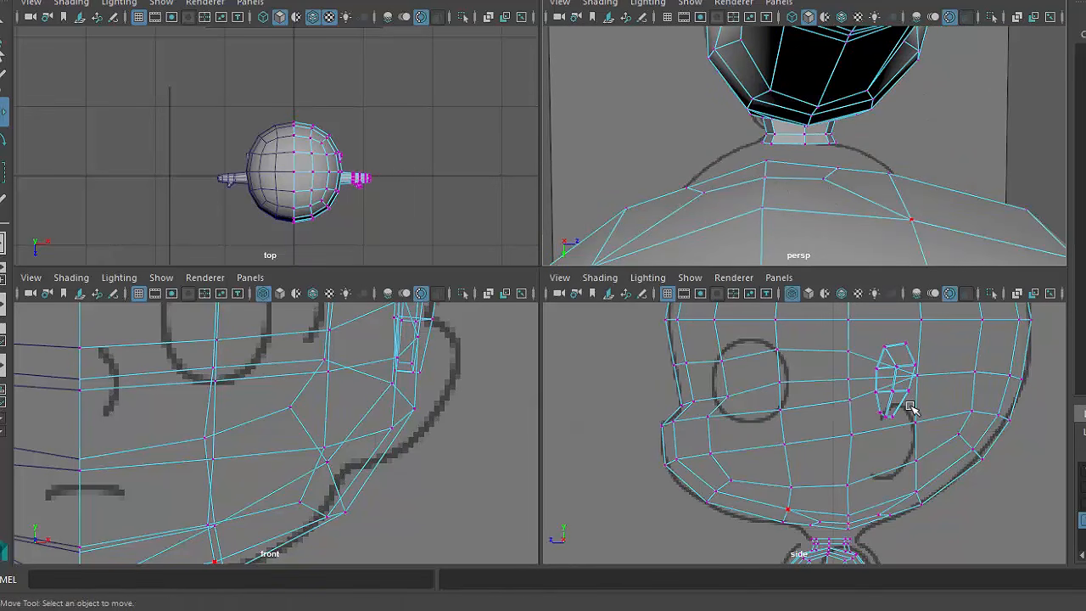
{"action": "middle_click_drag", "start_coordinate": [866, 485], "coordinate": [850, 415], "text": "alt"}
{"action": "right_click_drag", "start_coordinate": [851, 415], "coordinate": [779, 464], "text": "alt"}
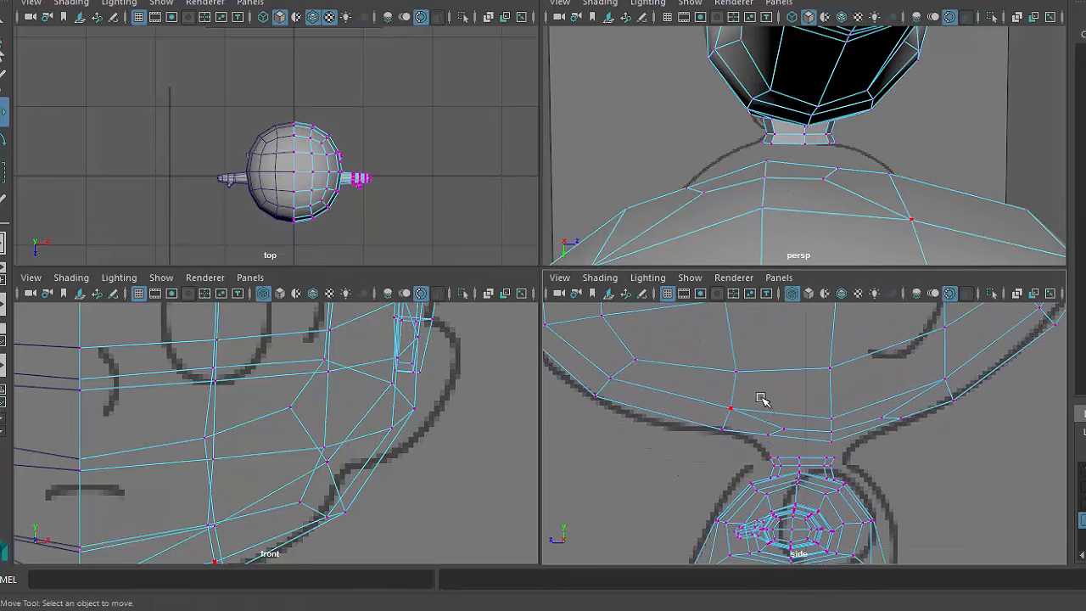
{"action": "left_click_drag", "start_coordinate": [918, 450], "coordinate": [916, 448]}
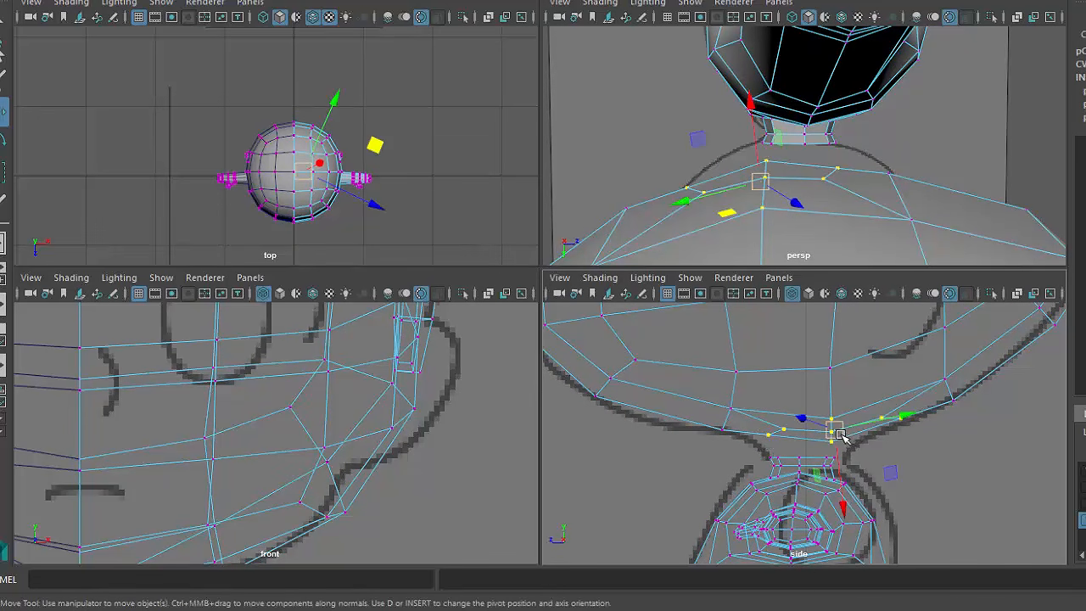
{"action": "right_click_drag", "start_coordinate": [885, 404], "coordinate": [835, 381], "text": "ctrl+shift"}
{"action": "left_click_drag", "start_coordinate": [833, 430], "coordinate": [700, 406]}
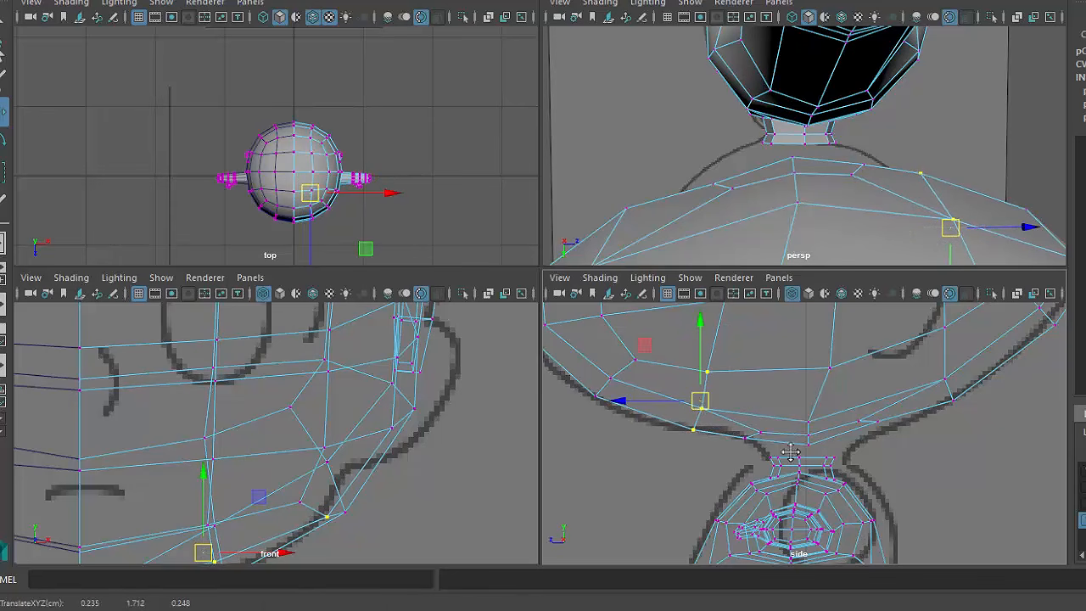
- Even out the cheek and jaw vertex columns in the side view and lower the rear neck-opening vertices onto the reference outline
{"action": "middle_click_drag", "start_coordinate": [790, 451], "coordinate": [790, 494], "text": "alt"}
{"action": "scroll", "coordinate": [768, 378], "scroll_direction": "down", "scroll_amount": 8}
{"action": "scroll", "coordinate": [818, 438], "scroll_direction": "up", "scroll_amount": 5}
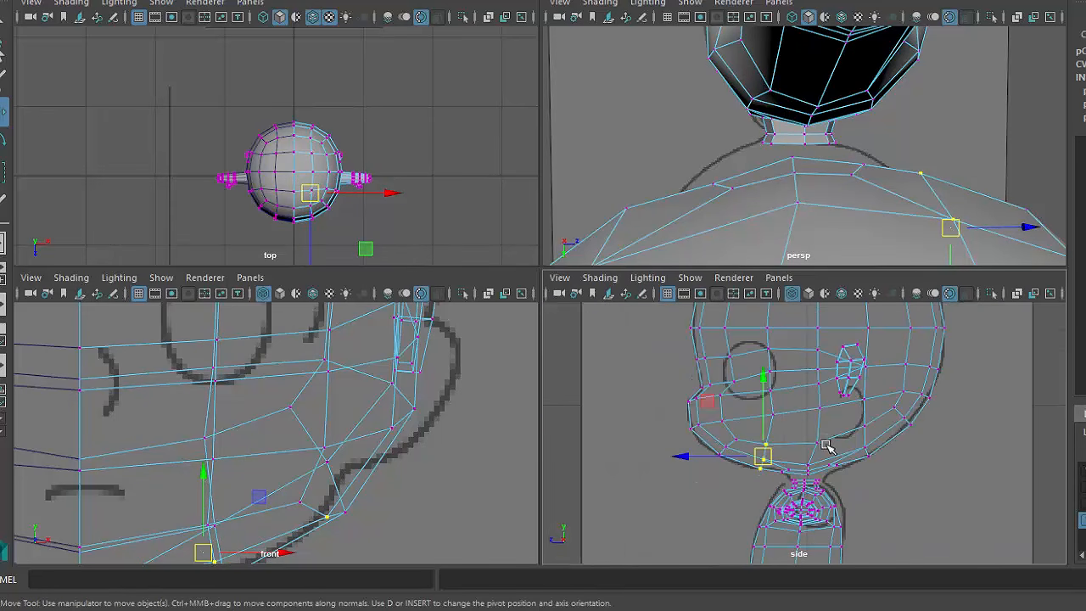
{"action": "key", "text": "space"}
{"action": "scroll", "coordinate": [509, 286], "scroll_direction": "up", "scroll_amount": 4}
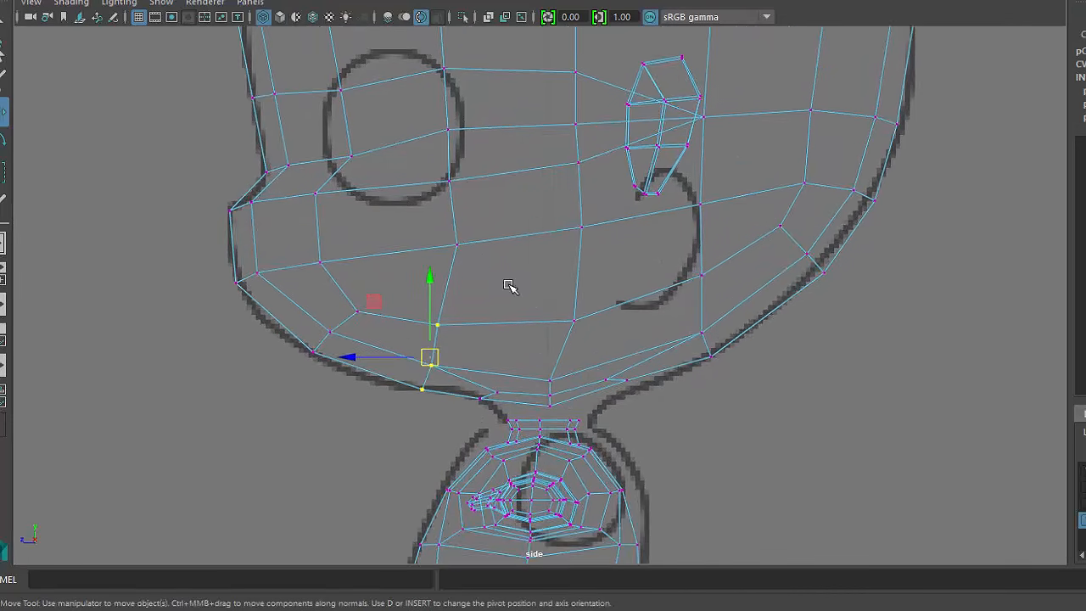
{"action": "left_click", "coordinate": [482, 293]}
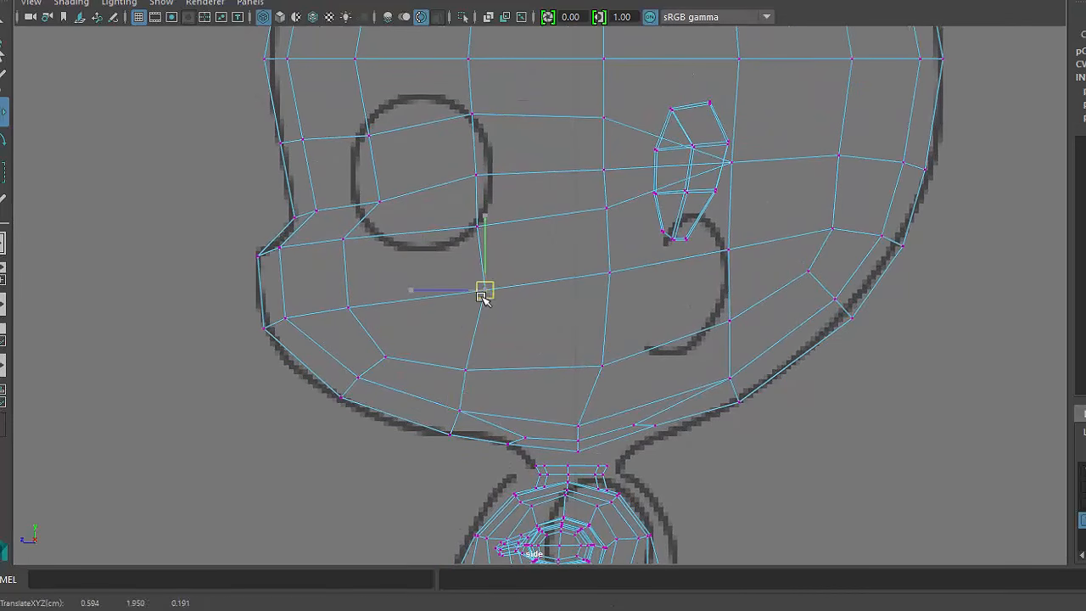
{"action": "left_click", "coordinate": [591, 361]}
{"action": "left_click_drag", "start_coordinate": [606, 319], "coordinate": [602, 324]}
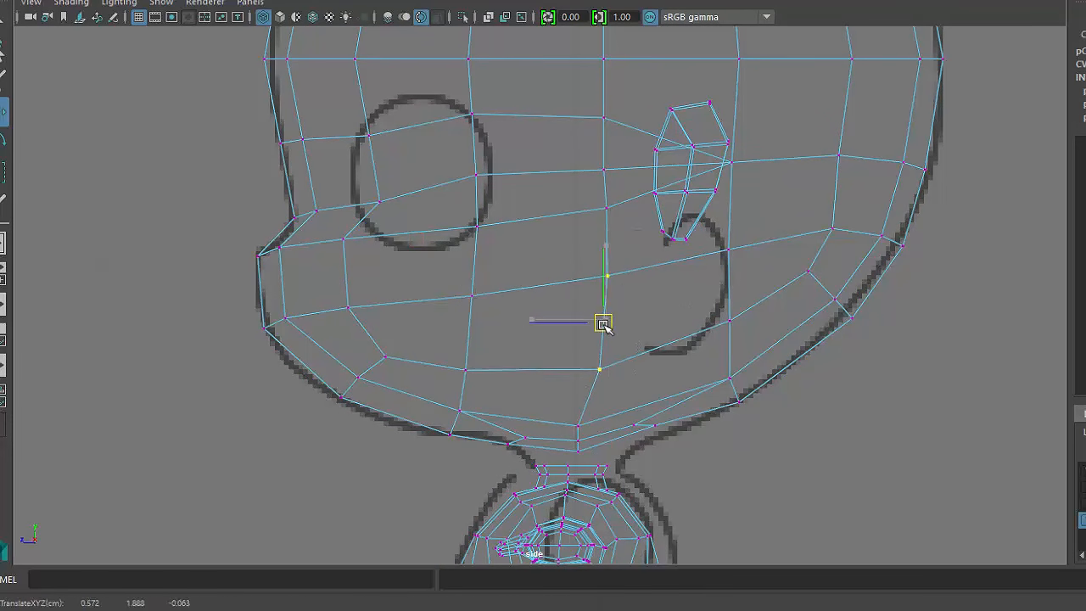
{"action": "left_click_drag", "start_coordinate": [619, 407], "coordinate": [630, 433]}
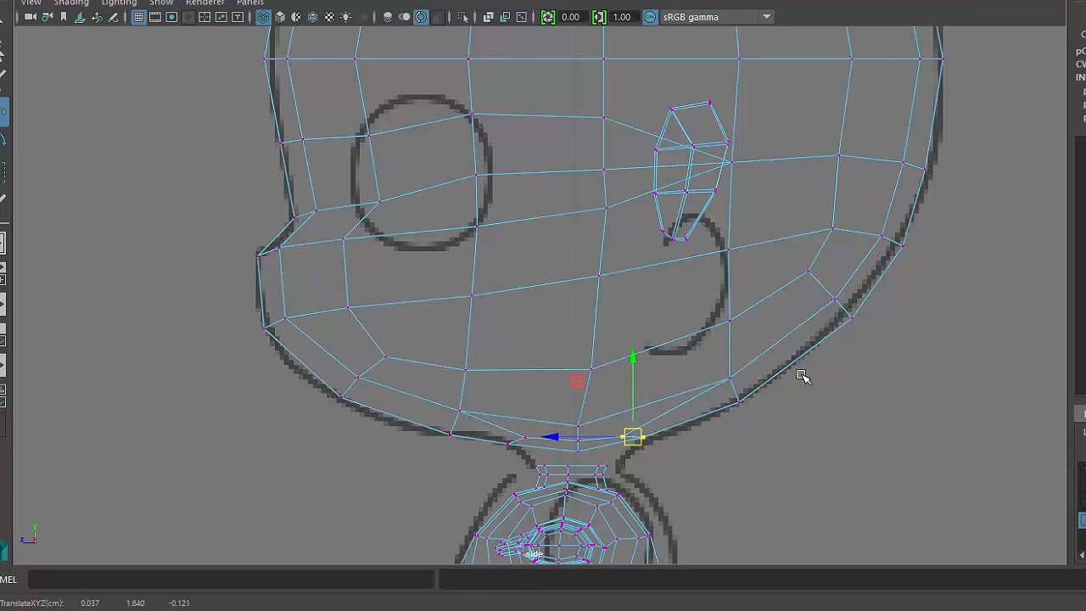
{"action": "mouse_move", "coordinate": [705, 290]}
{"action": "left_mouse_down"}
{"action": "mouse_move", "coordinate": [766, 458]}
{"action": "mouse_move", "coordinate": [768, 317]}
{"action": "left_mouse_up"}
{"action": "left_click", "coordinate": [750, 374]}
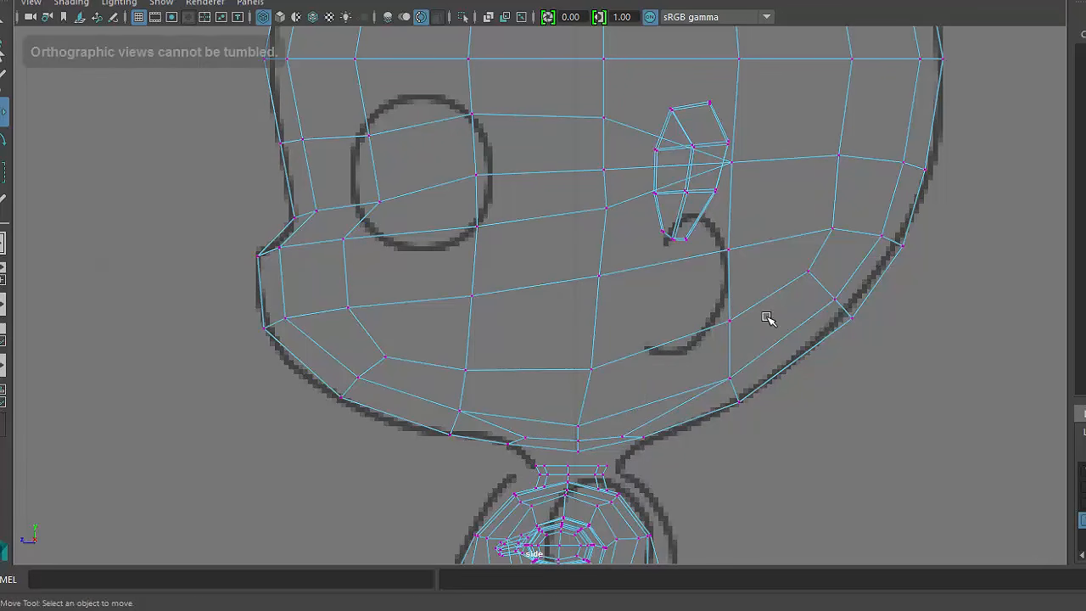
- Delete the faces inside the outlined neck opening on the head's underside
{"action": "mouse_move", "coordinate": [768, 317]}
{"action": "right_mouse_down", "text": "alt"}
{"action": "mouse_move", "coordinate": [677, 299]}
{"action": "mouse_move", "coordinate": [744, 338]}
{"action": "right_mouse_up", "text": "alt"}
{"action": "key", "text": "space"}
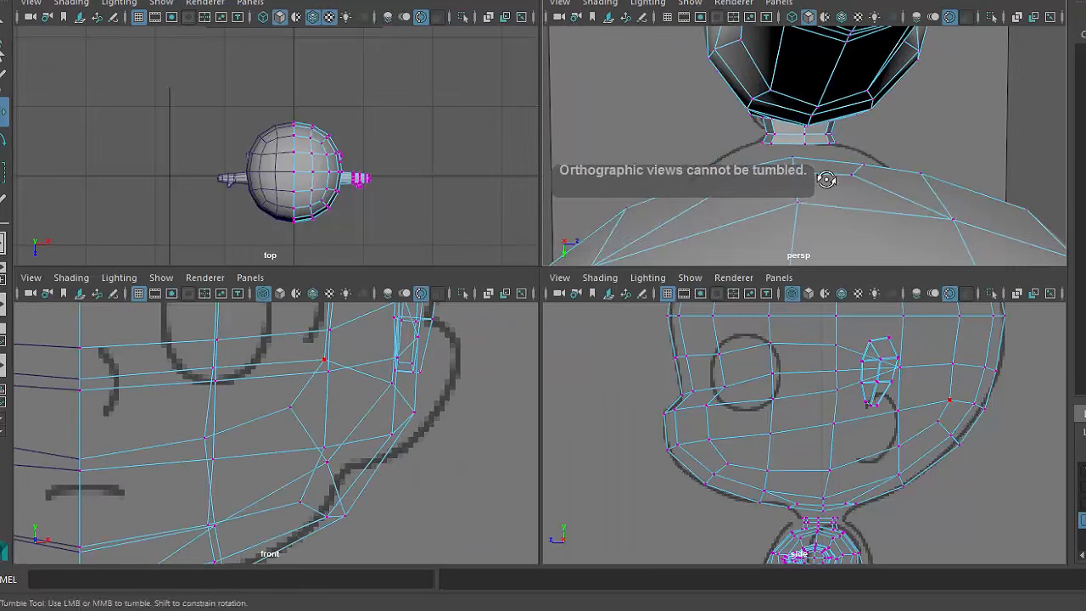
{"action": "mouse_move", "coordinate": [826, 179]}
{"action": "left_mouse_down", "text": "alt"}
{"action": "mouse_move", "coordinate": [870, 147]}
{"action": "mouse_move", "coordinate": [806, 172]}
{"action": "left_mouse_up", "text": "alt"}
{"action": "right_click_drag", "start_coordinate": [806, 172], "coordinate": [793, 212], "text": "alt"}
{"action": "left_click_drag", "start_coordinate": [762, 176], "coordinate": [725, 181], "text": "alt"}
{"action": "key", "text": "Delete"}
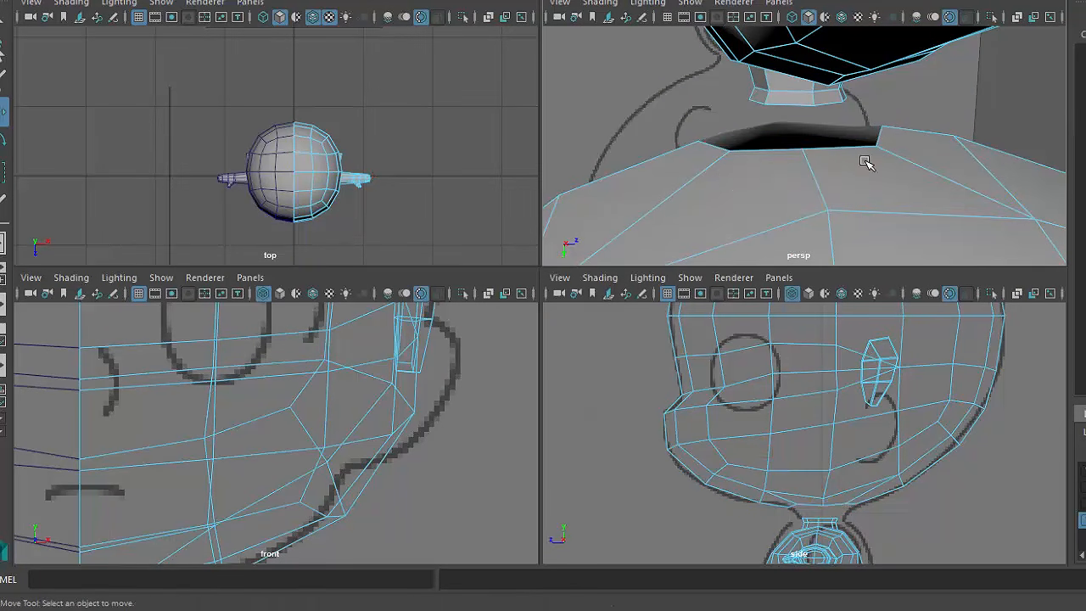
- Join the neck's top vertices to the matching vertices of the head's opening with the Target Weld tool
{"action": "right_click_drag", "start_coordinate": [923, 178], "coordinate": [933, 153]}
{"action": "left_click_drag", "start_coordinate": [933, 153], "coordinate": [849, 165], "text": "alt"}
{"action": "right_click_drag", "start_coordinate": [920, 163], "coordinate": [913, 115], "text": "shift"}
{"action": "left_click_drag", "start_coordinate": [766, 117], "coordinate": [744, 120], "text": "alt"}
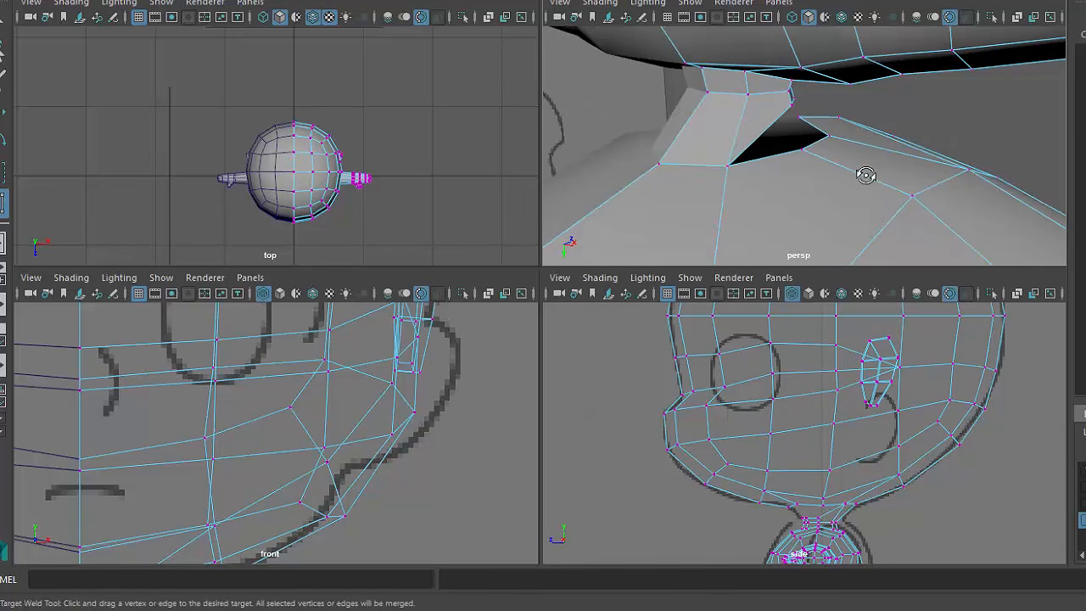
{"action": "left_click_drag", "start_coordinate": [865, 174], "coordinate": [816, 110], "text": "alt"}
{"action": "left_click_drag", "start_coordinate": [901, 136], "coordinate": [997, 59], "text": "alt"}
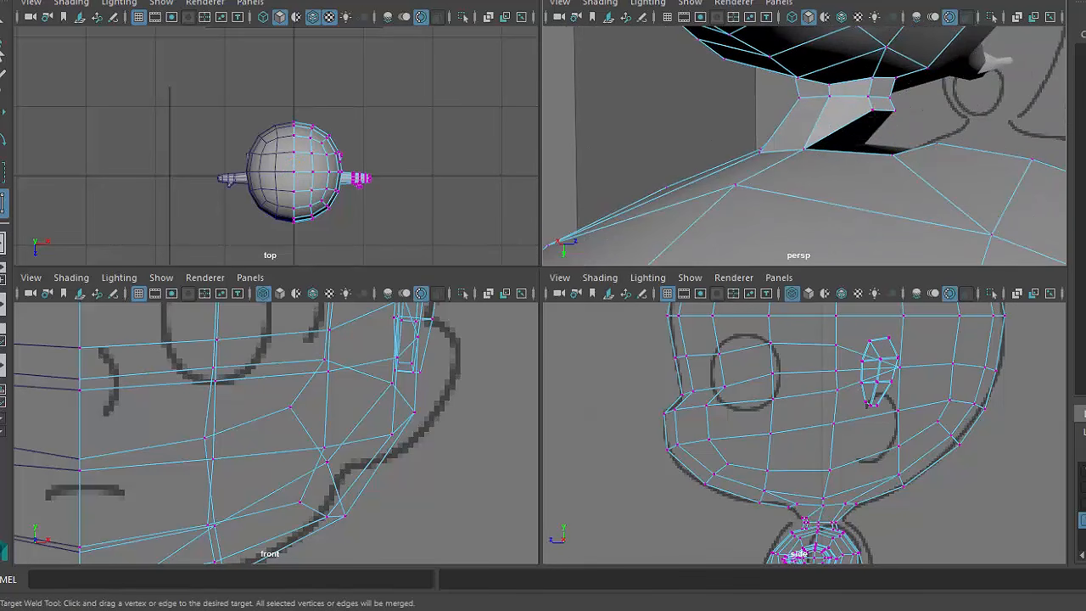
{"action": "left_click_drag", "start_coordinate": [889, 145], "coordinate": [892, 155]}
{"action": "left_click_drag", "start_coordinate": [894, 156], "coordinate": [953, 146], "text": "alt"}
{"action": "left_click_drag", "start_coordinate": [953, 146], "coordinate": [837, 163], "text": "alt"}
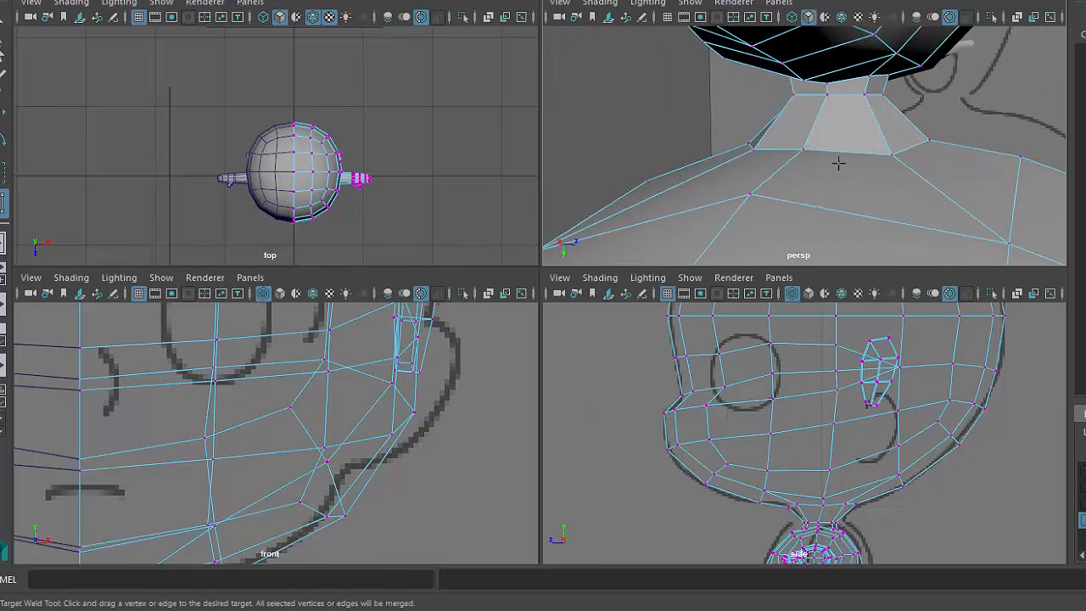
- Insert a horizontal edge loop around the neck between the body and the head
{"action": "right_click_drag", "start_coordinate": [821, 167], "coordinate": [802, 206]}
{"action": "left_click_drag", "start_coordinate": [802, 206], "coordinate": [872, 174], "text": "alt"}
{"action": "left_click_drag", "start_coordinate": [698, 168], "coordinate": [912, 140], "text": "alt"}
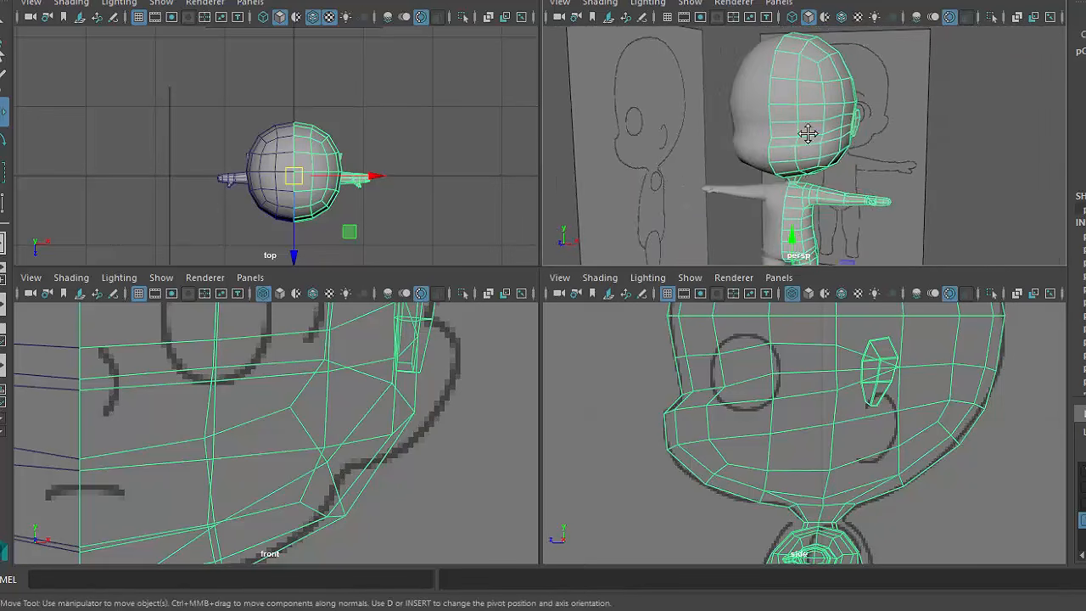
{"action": "middle_click_drag", "start_coordinate": [807, 134], "coordinate": [806, 70], "text": "alt"}
{"action": "right_click_drag", "start_coordinate": [807, 70], "coordinate": [924, 145], "text": "alt"}
{"action": "left_click_drag", "start_coordinate": [924, 145], "coordinate": [807, 133], "text": "alt"}
{"action": "right_click_drag", "start_coordinate": [806, 133], "coordinate": [831, 150], "text": "alt"}
{"action": "middle_click_drag", "start_coordinate": [824, 164], "coordinate": [821, 153], "text": "alt"}
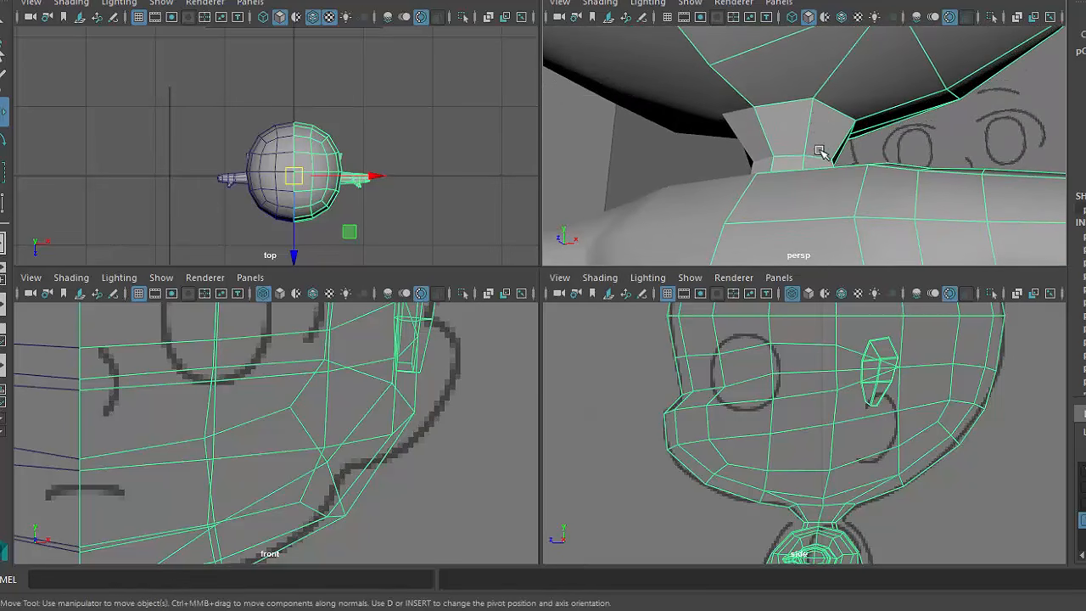
{"action": "right_click", "coordinate": [822, 126], "text": "shift"}
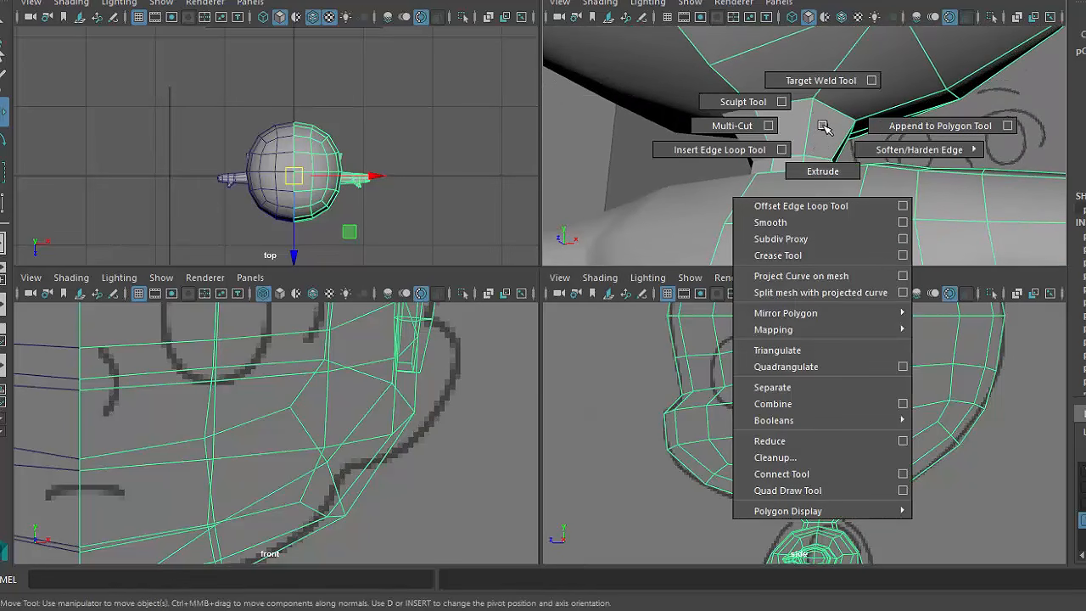
{"action": "left_click", "coordinate": [748, 149]}
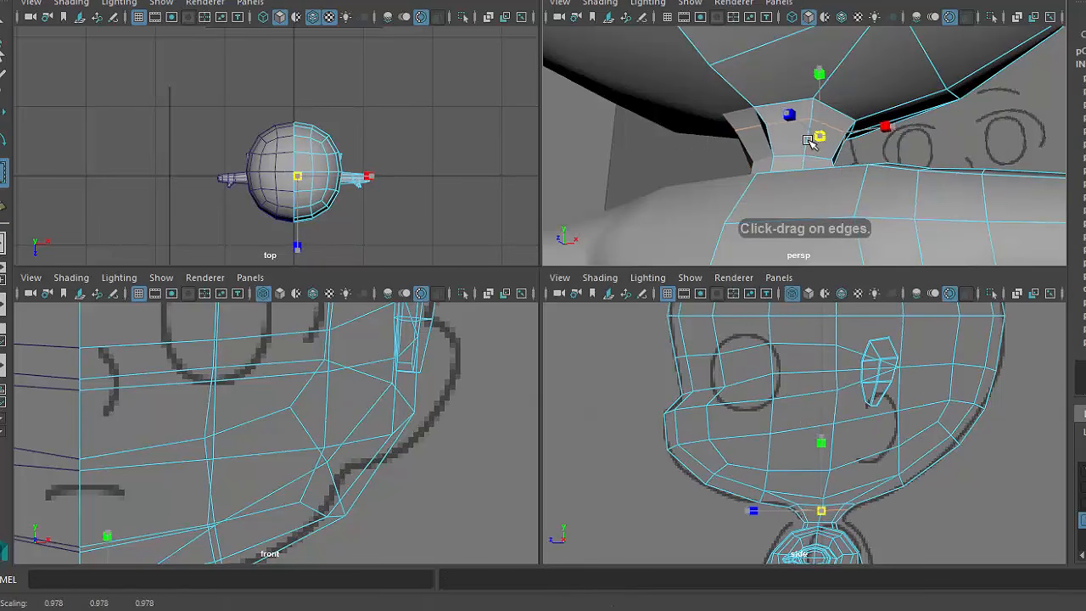
- Scale the new neck edge loop down slightly and raise it closer to the head
{"action": "mouse_move", "coordinate": [799, 146]}
{"action": "left_mouse_down", "text": "alt"}
{"action": "mouse_move", "coordinate": [823, 159]}
{"action": "mouse_move", "coordinate": [824, 150]}
{"action": "left_mouse_up", "text": "alt"}
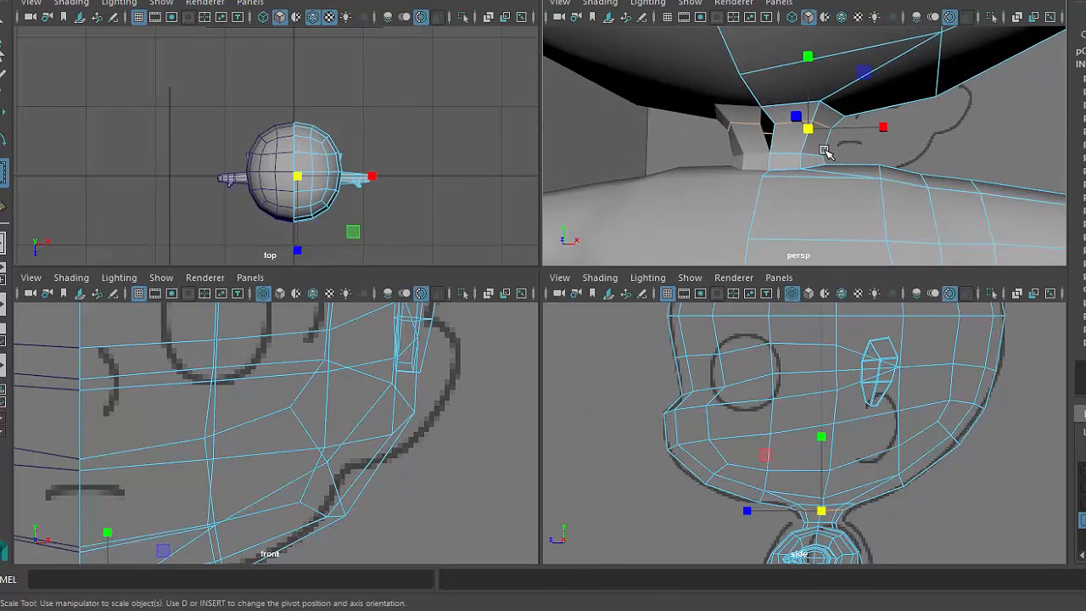
{"action": "key", "text": "w"}
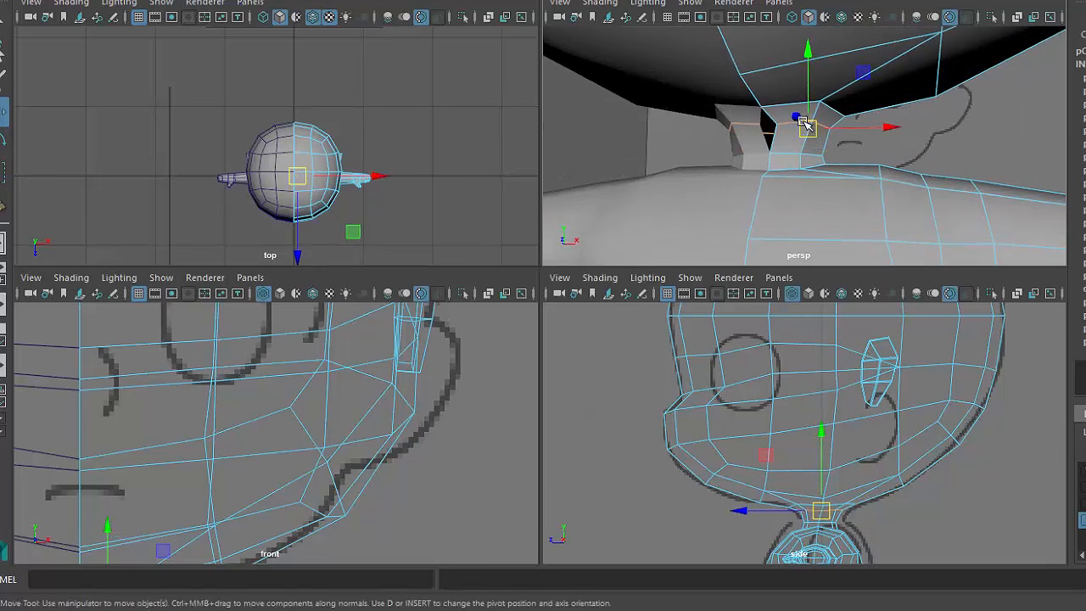
{"action": "left_click_drag", "start_coordinate": [804, 56], "coordinate": [806, 40]}
{"action": "right_click_drag", "start_coordinate": [816, 145], "coordinate": [819, 109], "text": "alt"}
{"action": "left_click_drag", "start_coordinate": [820, 109], "coordinate": [780, 130], "text": "alt"}
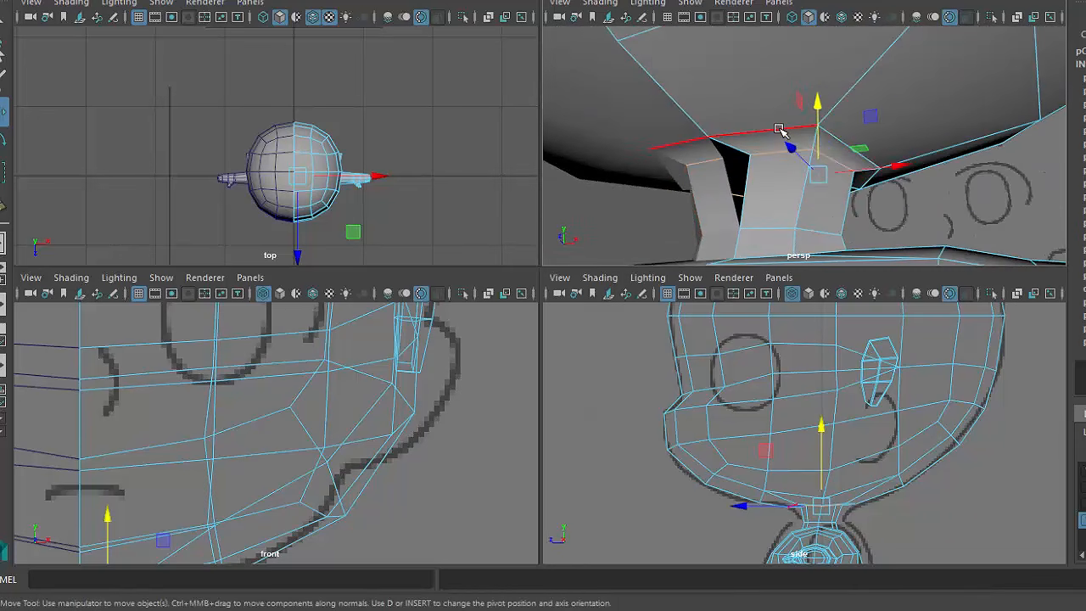
- Scale the edge loop where the neck meets the head up to about 1.085, adjust its height, and undo the last small move
{"action": "key", "text": "r"}
{"action": "left_click_drag", "start_coordinate": [825, 172], "coordinate": [840, 171]}
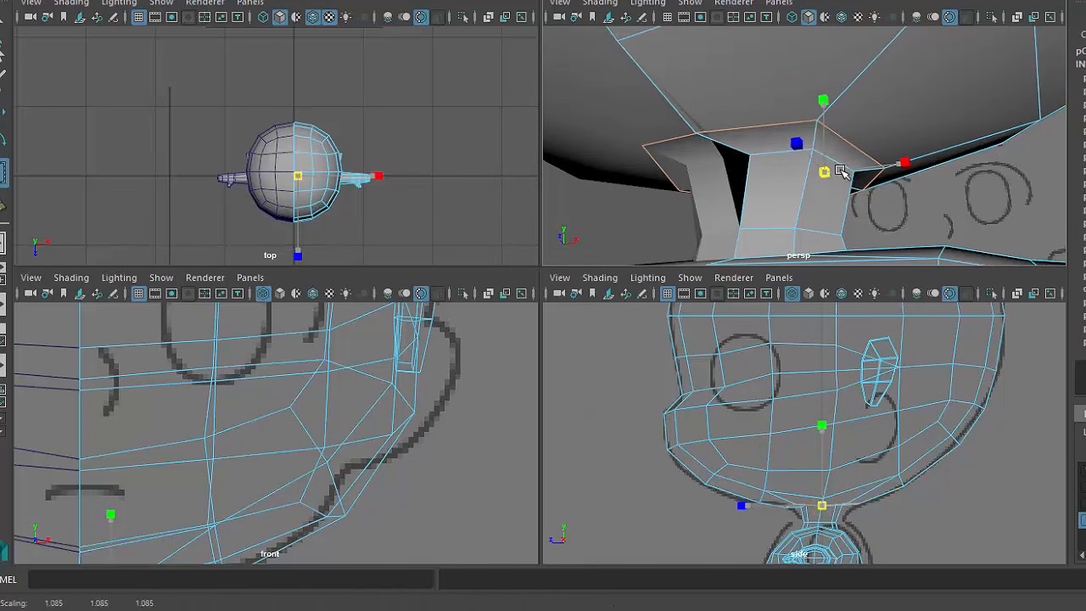
{"action": "key", "text": "w"}
{"action": "left_click_drag", "start_coordinate": [817, 100], "coordinate": [831, 153]}
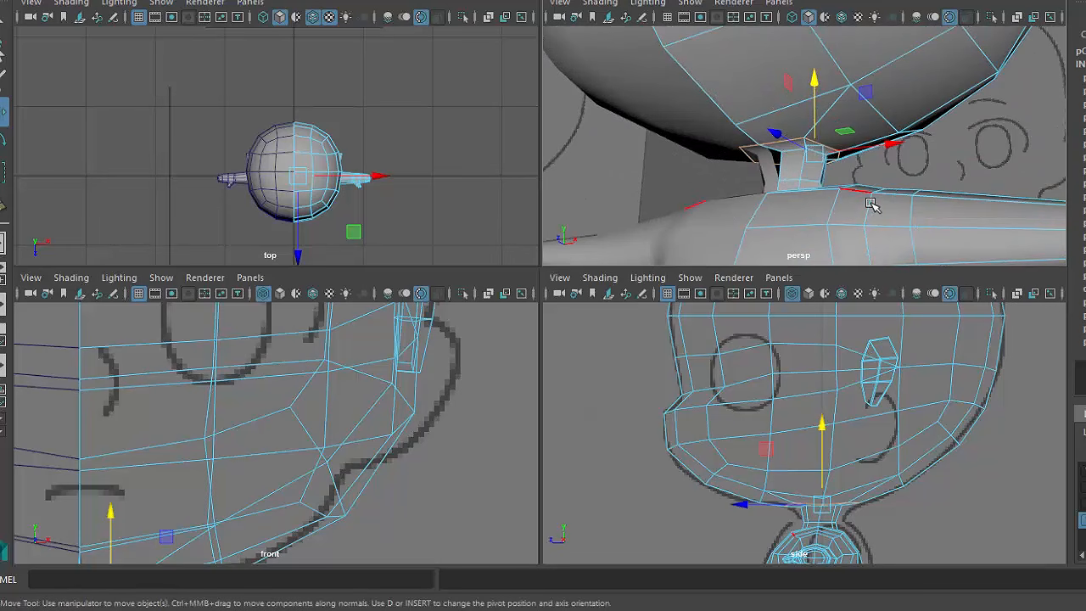
{"action": "key", "text": "ctrl+z"}
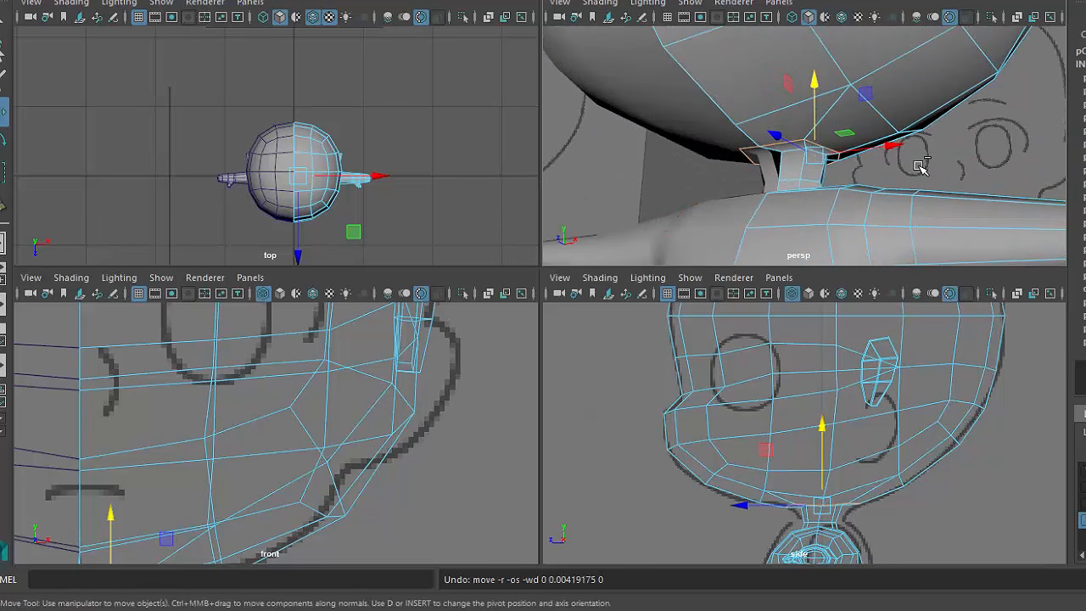
- Snap the neck loop's front and back middle vertices sideways onto the character's centre line
{"action": "left_click_drag", "start_coordinate": [849, 210], "coordinate": [773, 168], "text": "alt"}
{"action": "scroll", "coordinate": [812, 181], "scroll_direction": "up", "scroll_amount": 3}
{"action": "scroll", "coordinate": [806, 189], "scroll_direction": "up", "scroll_amount": 2}
{"action": "right_click_drag", "start_coordinate": [773, 169], "coordinate": [712, 151]}
{"action": "left_click", "coordinate": [752, 158]}
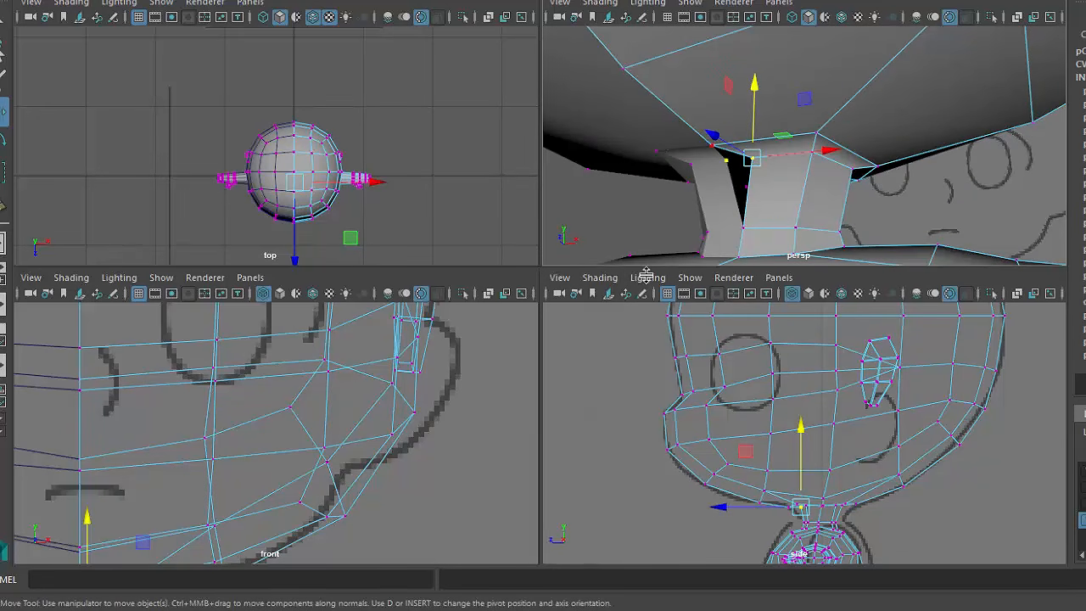
{"action": "middle_click_drag", "start_coordinate": [300, 500], "coordinate": [390, 439], "text": "alt"}
{"action": "scroll", "coordinate": [323, 438], "scroll_direction": "down", "scroll_amount": 3}
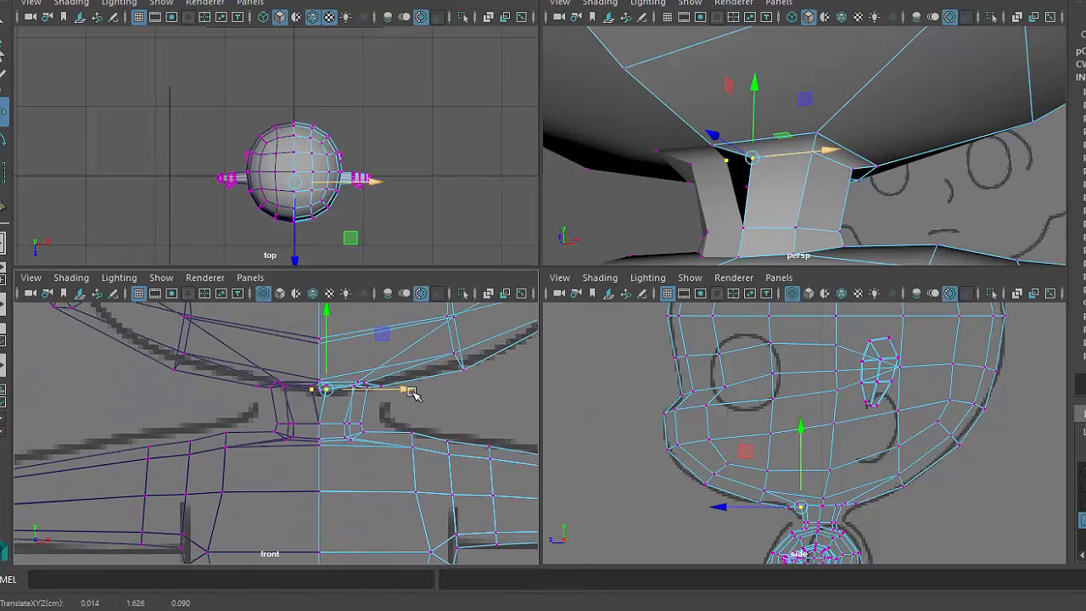
{"action": "left_click_drag", "start_coordinate": [935, 207], "coordinate": [763, 189], "text": "alt"}
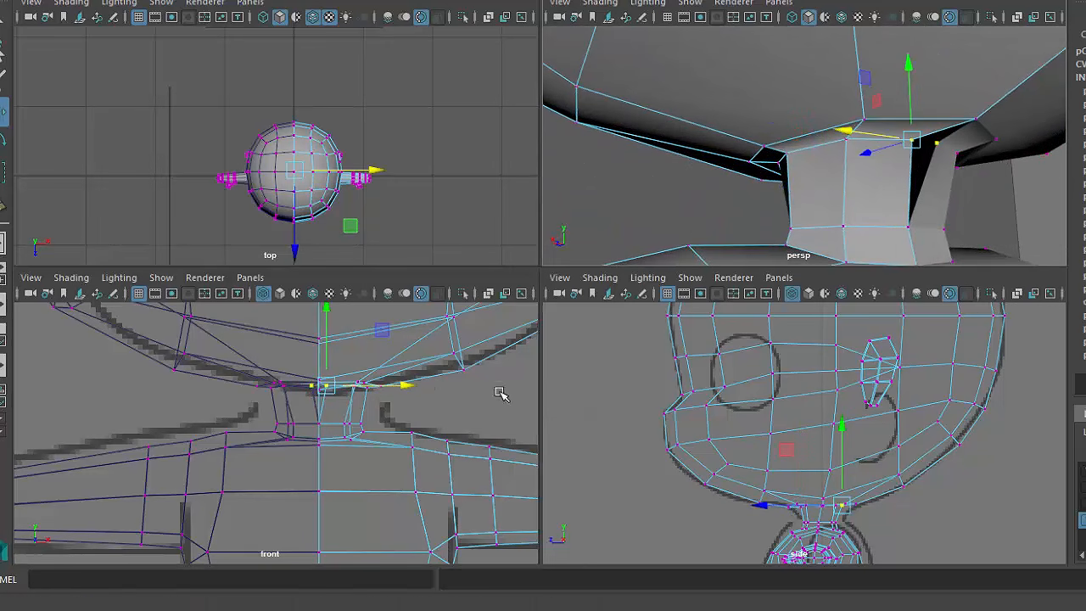
{"action": "key", "text": "v"}
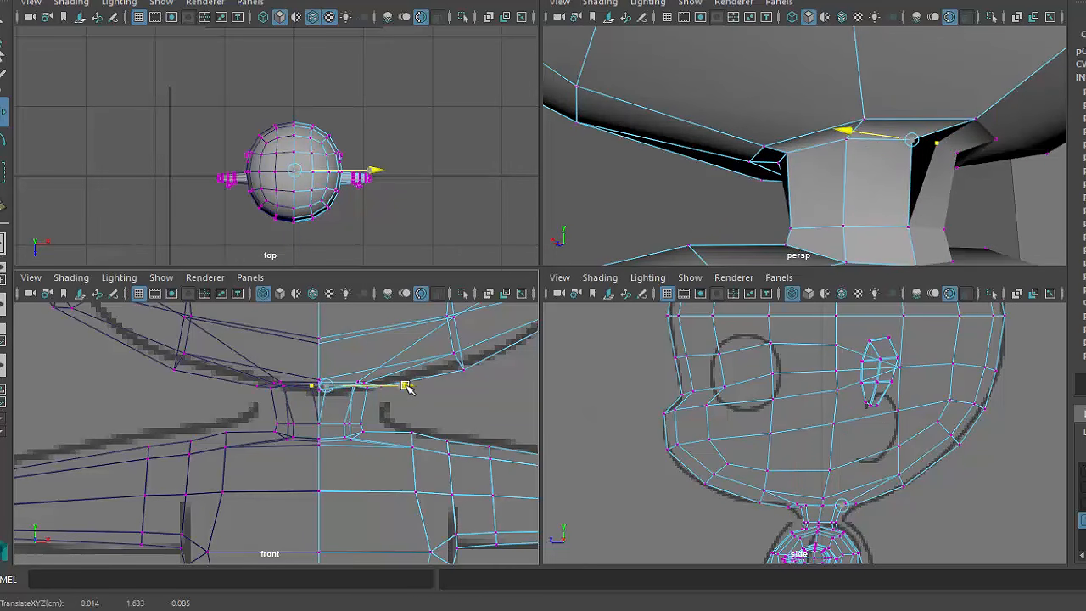
{"action": "left_click_drag", "start_coordinate": [918, 161], "coordinate": [843, 118], "text": "alt"}
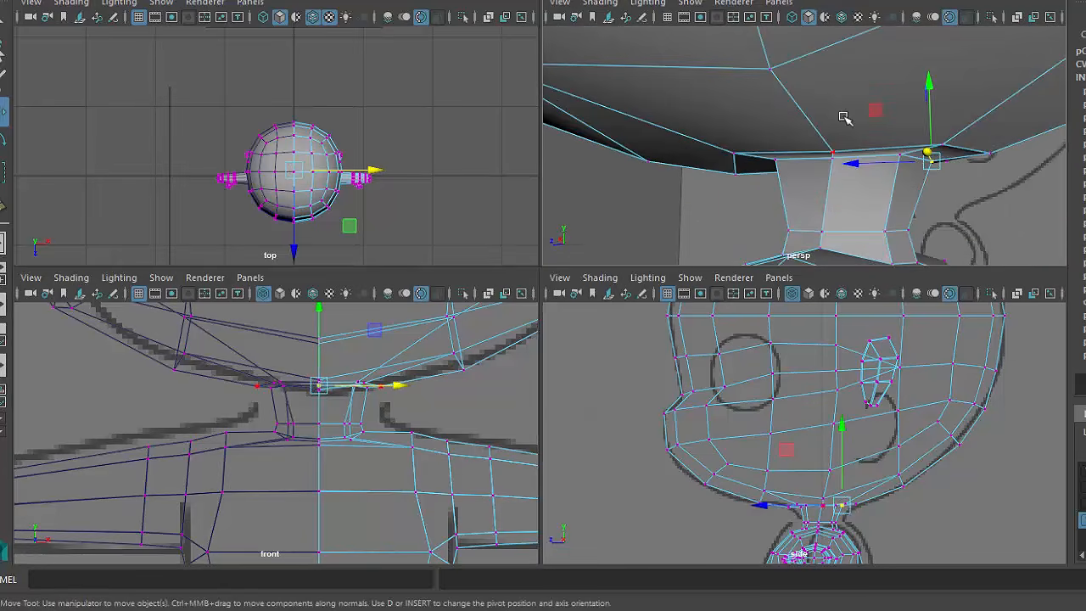
- Select the lower edge loop of the neck and move it up slightly
{"action": "right_click_drag", "start_coordinate": [843, 119], "coordinate": [916, 92]}
{"action": "left_click", "coordinate": [858, 167]}
{"action": "mouse_move", "coordinate": [858, 167]}
{"action": "left_mouse_down", "text": "alt"}
{"action": "mouse_move", "coordinate": [802, 221]}
{"action": "mouse_move", "coordinate": [914, 204]}
{"action": "mouse_move", "coordinate": [843, 152]}
{"action": "left_mouse_up", "text": "alt"}
{"action": "right_click_drag", "start_coordinate": [843, 153], "coordinate": [843, 107]}
{"action": "double_click", "coordinate": [788, 231]}
{"action": "left_click_drag", "start_coordinate": [788, 230], "coordinate": [837, 194], "text": "alt"}
{"action": "right_click_drag", "start_coordinate": [836, 194], "coordinate": [810, 174], "text": "alt"}
{"action": "left_click_drag", "start_coordinate": [804, 111], "coordinate": [808, 107]}
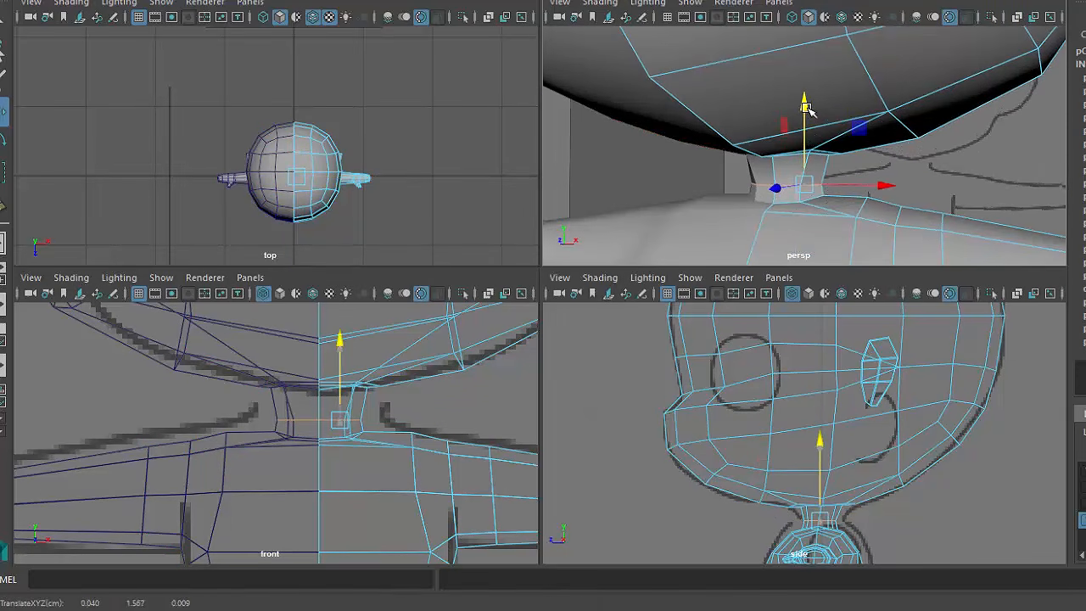
- Lower the edge loop just beneath the head slightly and switch to vertex editing
{"action": "left_click_drag", "start_coordinate": [786, 186], "coordinate": [780, 169], "text": "alt"}
{"action": "left_click_drag", "start_coordinate": [856, 169], "coordinate": [823, 165], "text": "alt"}
{"action": "double_click", "coordinate": [831, 161]}
{"action": "left_click_drag", "start_coordinate": [812, 85], "coordinate": [811, 91]}
{"action": "left_click_drag", "start_coordinate": [808, 155], "coordinate": [853, 113], "text": "alt"}
{"action": "right_click_drag", "start_coordinate": [853, 113], "coordinate": [763, 107]}
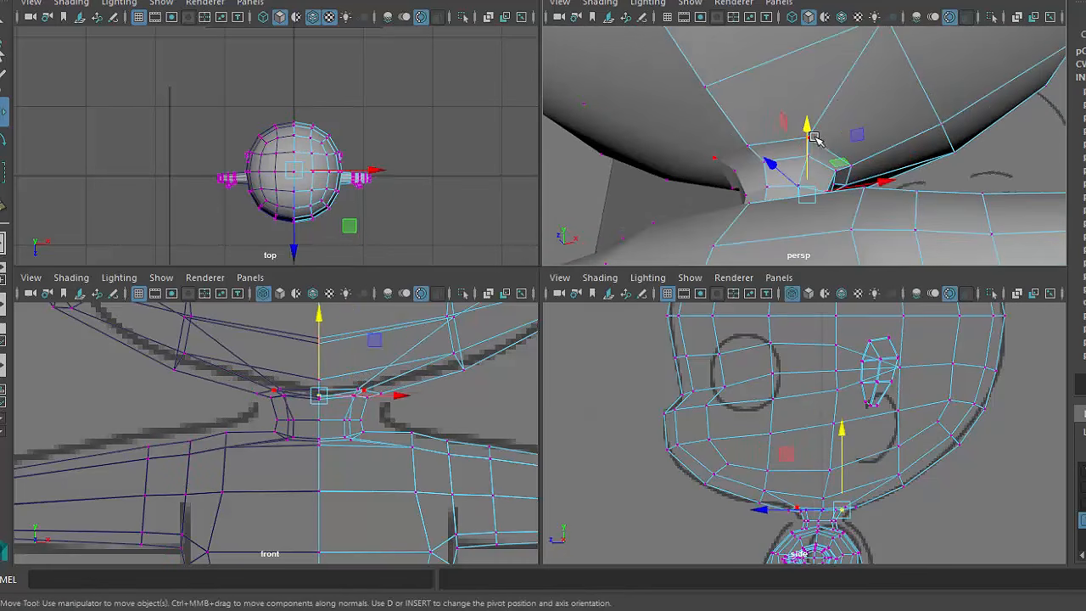
- Nudge the paired vertices where the neck meets the underside of the head and undo the last tweak
{"action": "key", "text": "space"}
{"action": "key", "text": "w"}
{"action": "left_click", "coordinate": [670, 178]}
{"action": "left_click_drag", "start_coordinate": [670, 179], "coordinate": [616, 254], "text": "alt"}
{"action": "left_click_drag", "start_coordinate": [586, 276], "coordinate": [589, 260]}
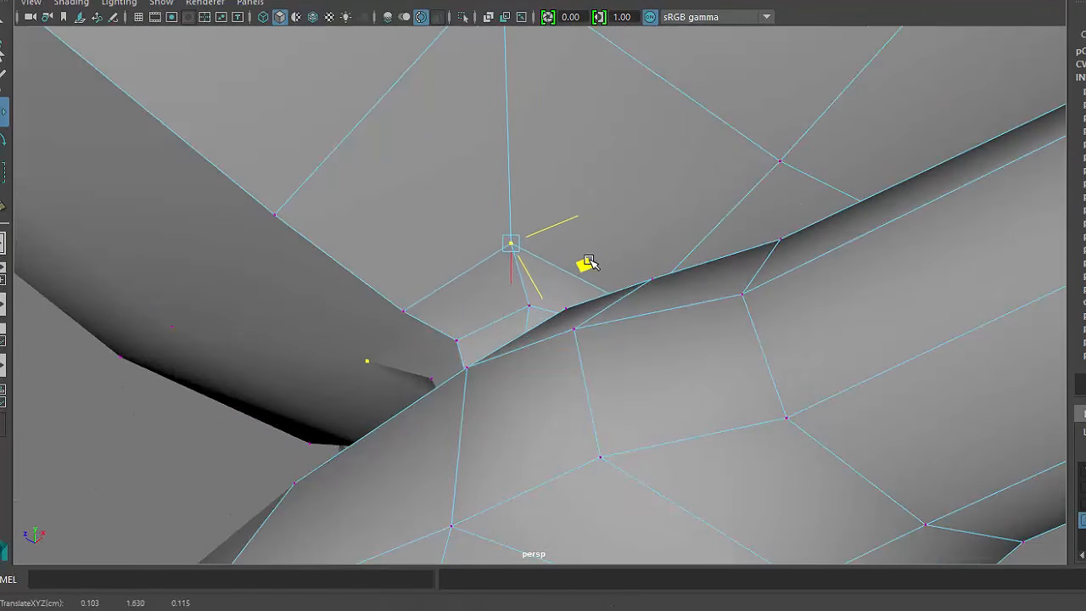
{"action": "left_click_drag", "start_coordinate": [802, 315], "coordinate": [410, 214], "text": "alt"}
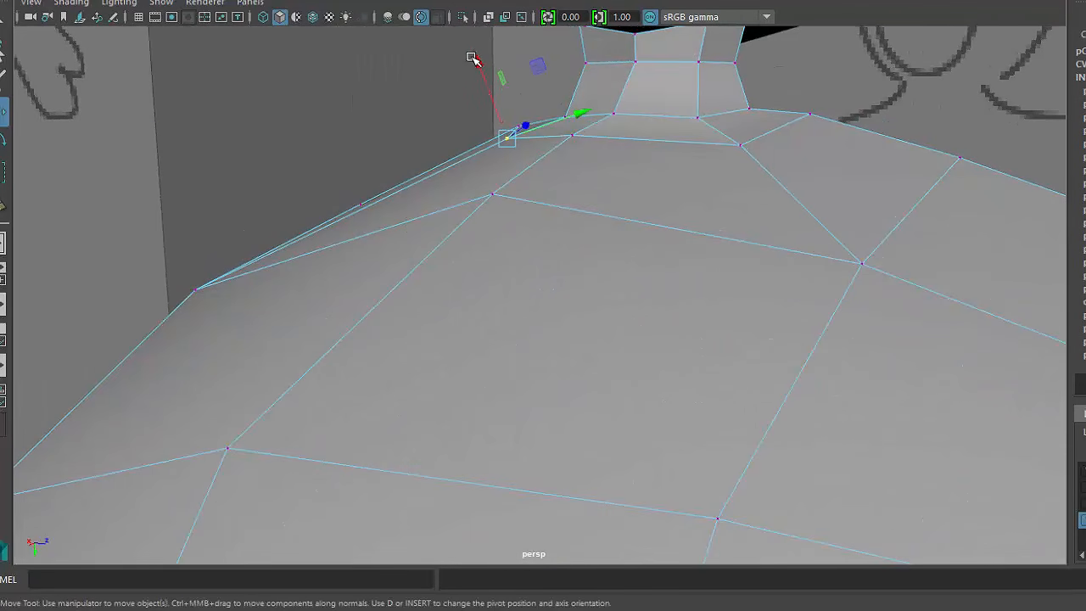
{"action": "key", "text": "ctrl+z"}
- Examine the vertex flow on the head's underside around the neck from several angles
{"action": "left_click_drag", "start_coordinate": [478, 63], "coordinate": [805, 150], "text": "alt"}
{"action": "right_click_drag", "start_coordinate": [756, 176], "coordinate": [679, 177]}
{"action": "left_click_drag", "start_coordinate": [810, 102], "coordinate": [782, 114], "text": "alt"}
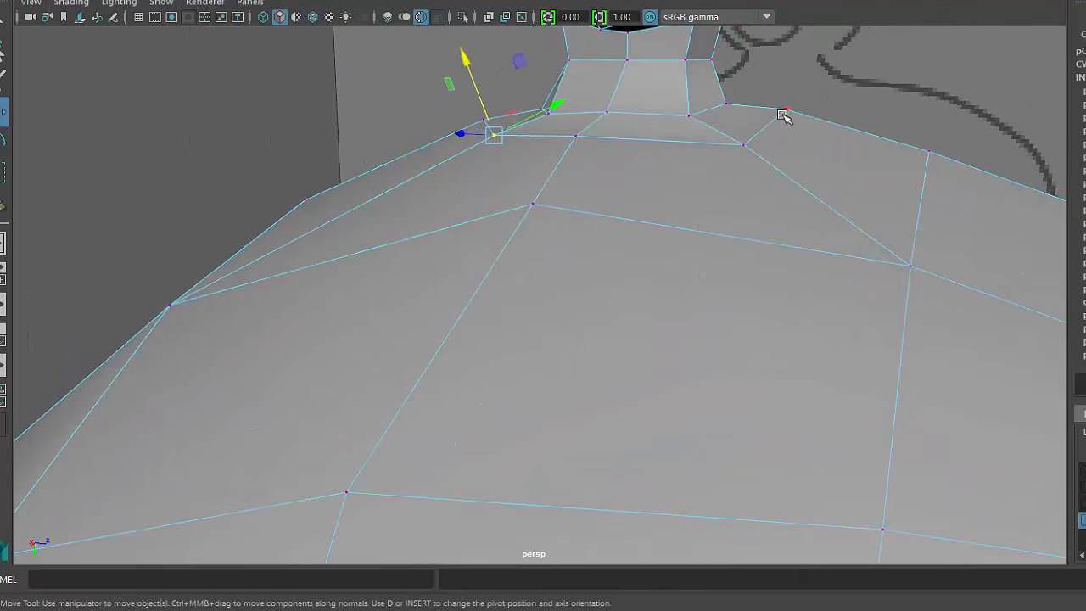
{"action": "left_click_drag", "start_coordinate": [840, 162], "coordinate": [664, 186], "text": "alt"}
{"action": "left_click_drag", "start_coordinate": [372, 148], "coordinate": [385, 150], "text": "alt"}
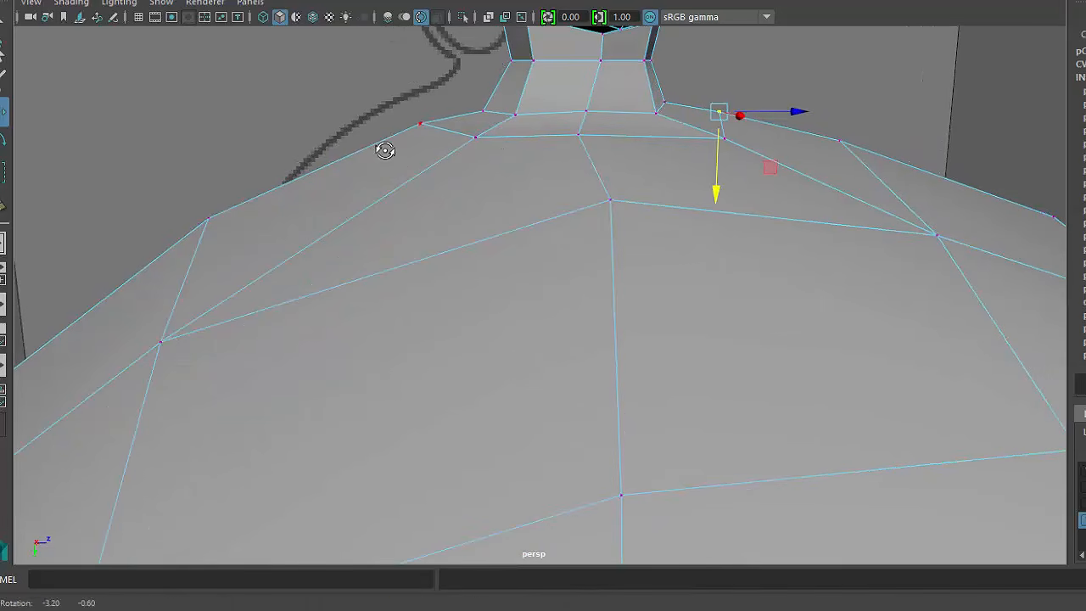
{"action": "left_click_drag", "start_coordinate": [422, 202], "coordinate": [512, 202], "text": "alt"}
- Preview the whole character smoothed, return it to the unsmoothed display and clear the selection
{"action": "scroll", "coordinate": [652, 269], "scroll_direction": "down", "scroll_amount": 8}
{"action": "left_click", "coordinate": [632, 339]}
{"action": "mouse_move", "coordinate": [632, 339]}
{"action": "left_mouse_down", "text": "alt"}
{"action": "mouse_move", "coordinate": [599, 342]}
{"action": "mouse_move", "coordinate": [636, 322]}
{"action": "left_mouse_up", "text": "alt"}
{"action": "left_click", "coordinate": [577, 199]}
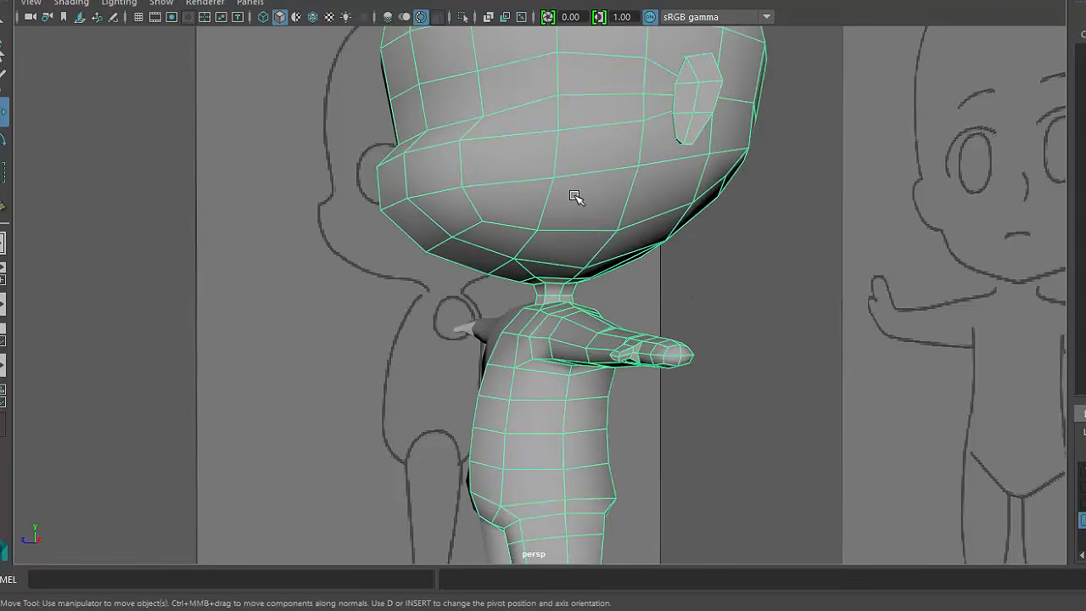
{"action": "key", "text": "3"}
{"action": "key", "text": "1"}
{"action": "left_click", "coordinate": [778, 322]}
{"action": "scroll", "coordinate": [556, 247], "scroll_direction": "down", "scroll_amount": 8}
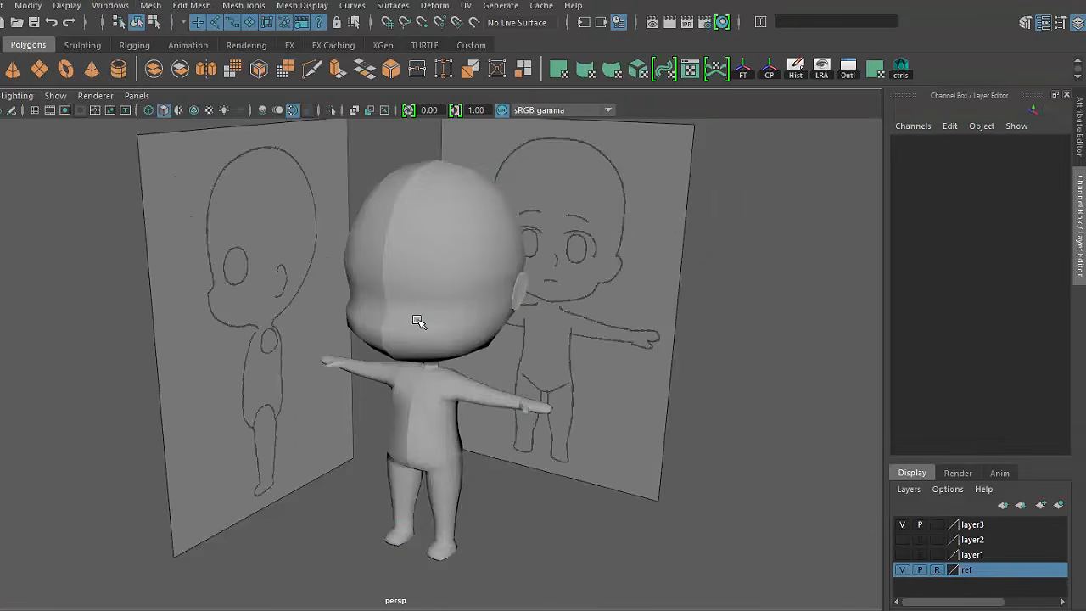
- Delete the character's mirrored duplicate half that has a Scale X of -1
{"action": "left_click", "coordinate": [418, 320]}
{"action": "left_click_drag", "start_coordinate": [424, 416], "coordinate": [558, 307], "text": "alt"}
{"action": "key", "text": "ctrl+shift+d"}
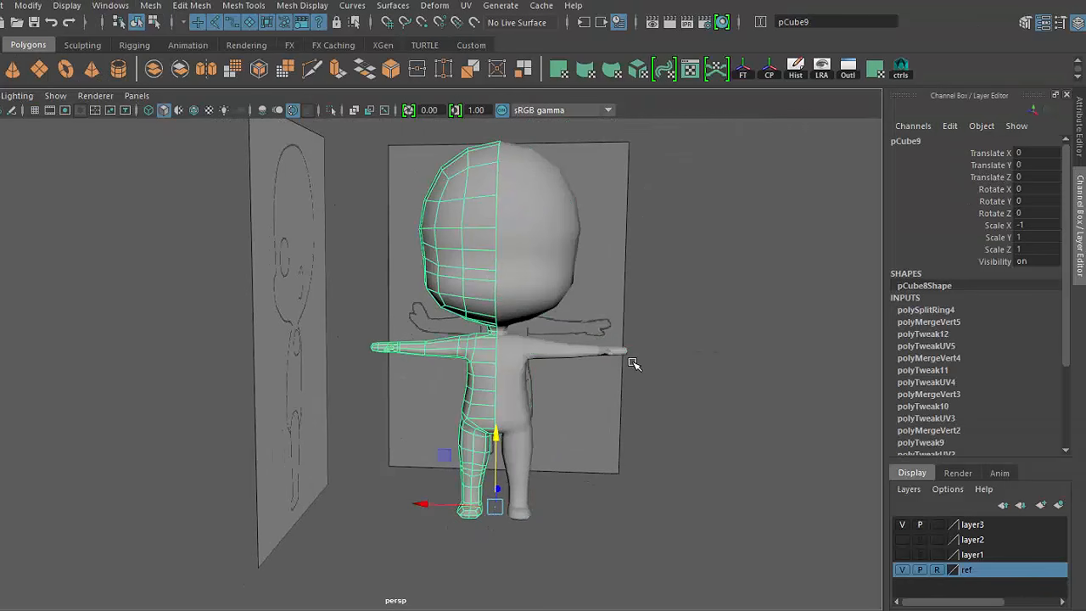
{"action": "key", "text": "Delete"}
- Mirror the remaining half of the character across -X with Mirror Polygon to make one complete mesh
{"action": "left_click", "coordinate": [536, 240]}
{"action": "left_click_drag", "start_coordinate": [659, 323], "coordinate": [789, 279], "text": "alt"}
{"action": "right_click", "coordinate": [789, 277], "text": "shift"}
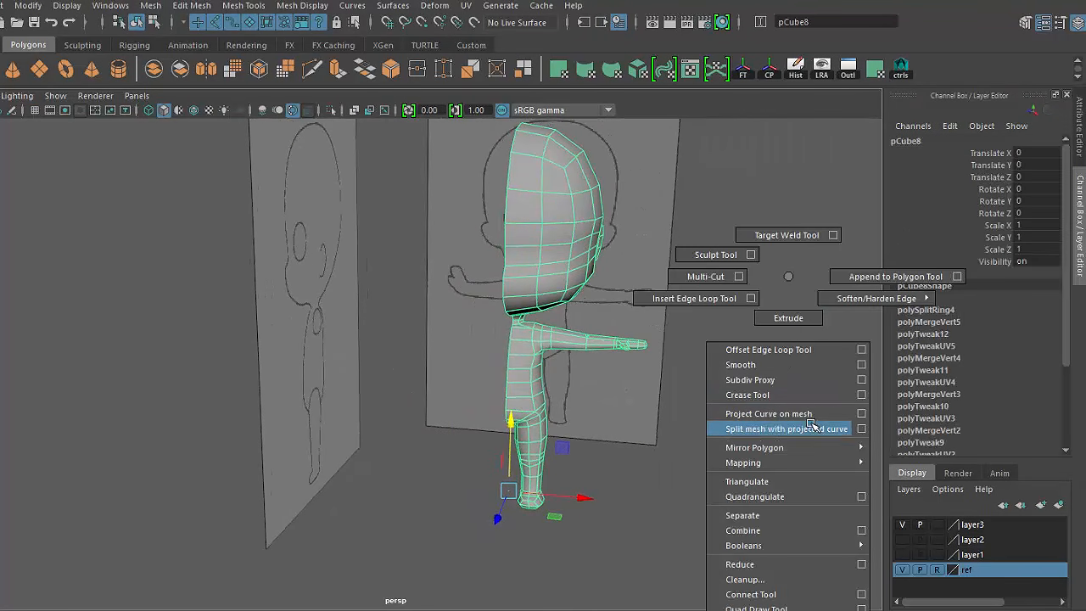
{"action": "mouse_move", "coordinate": [844, 454]}
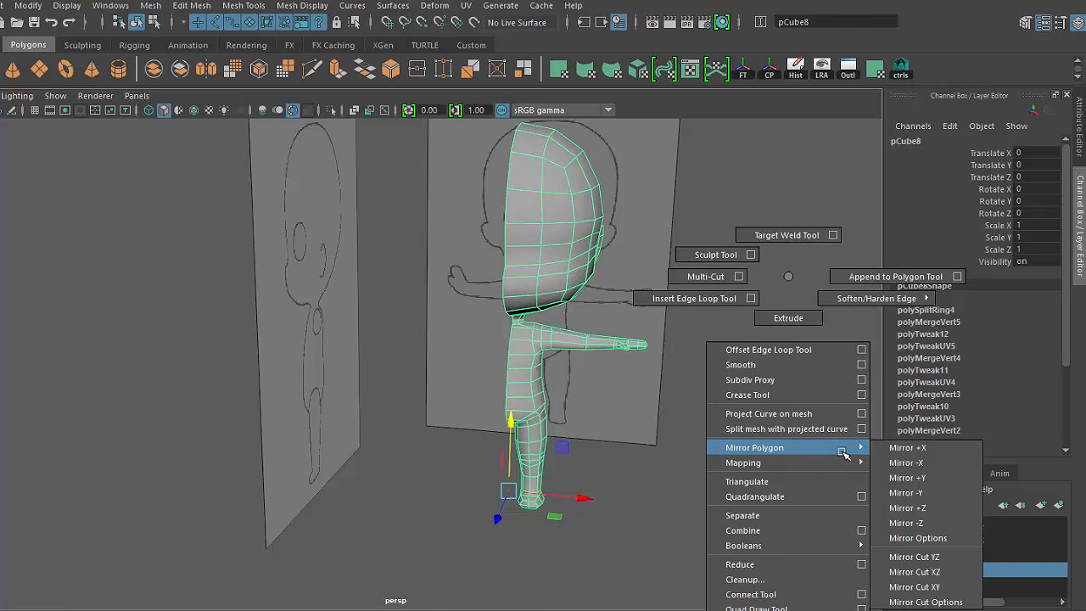
{"action": "left_click", "coordinate": [903, 461]}
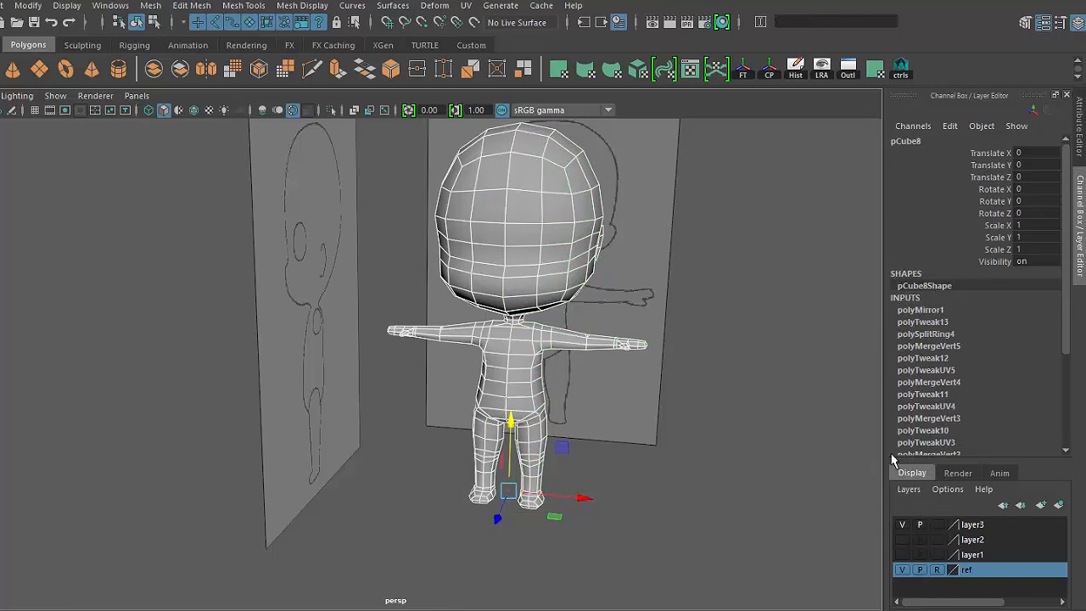
{"action": "left_click_drag", "start_coordinate": [765, 433], "coordinate": [740, 420], "text": "alt"}
{"action": "left_click", "coordinate": [822, 450]}
{"action": "left_click_drag", "start_coordinate": [655, 417], "coordinate": [687, 419], "text": "alt"}
- Apply Soften Edge to the whole character mesh and deselect it
{"action": "left_click", "coordinate": [530, 220]}
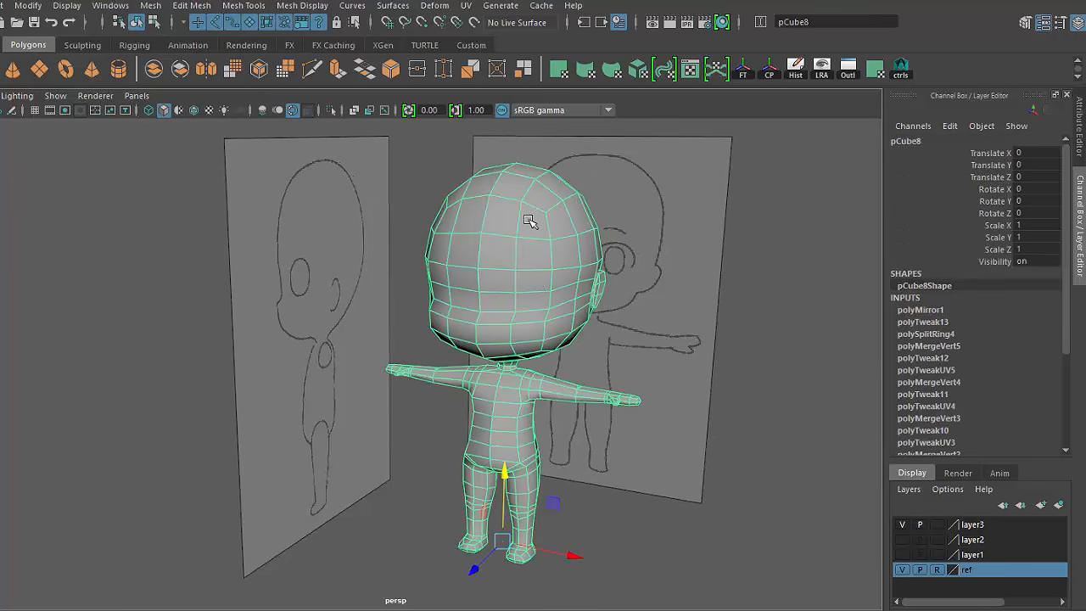
{"action": "left_click", "coordinate": [321, 7]}
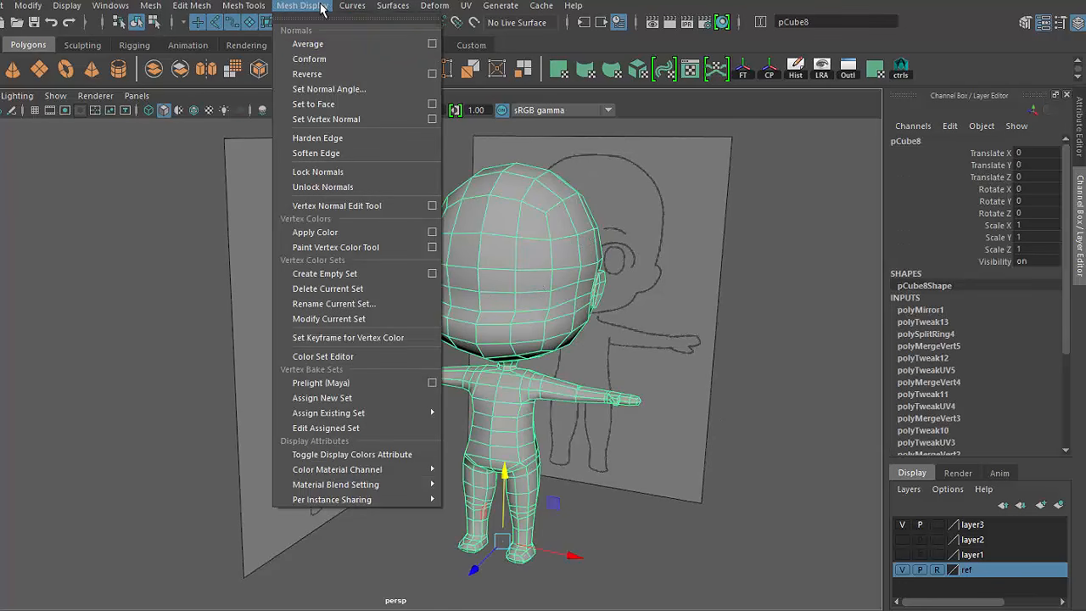
{"action": "left_click", "coordinate": [358, 152]}
{"action": "left_click", "coordinate": [733, 357]}
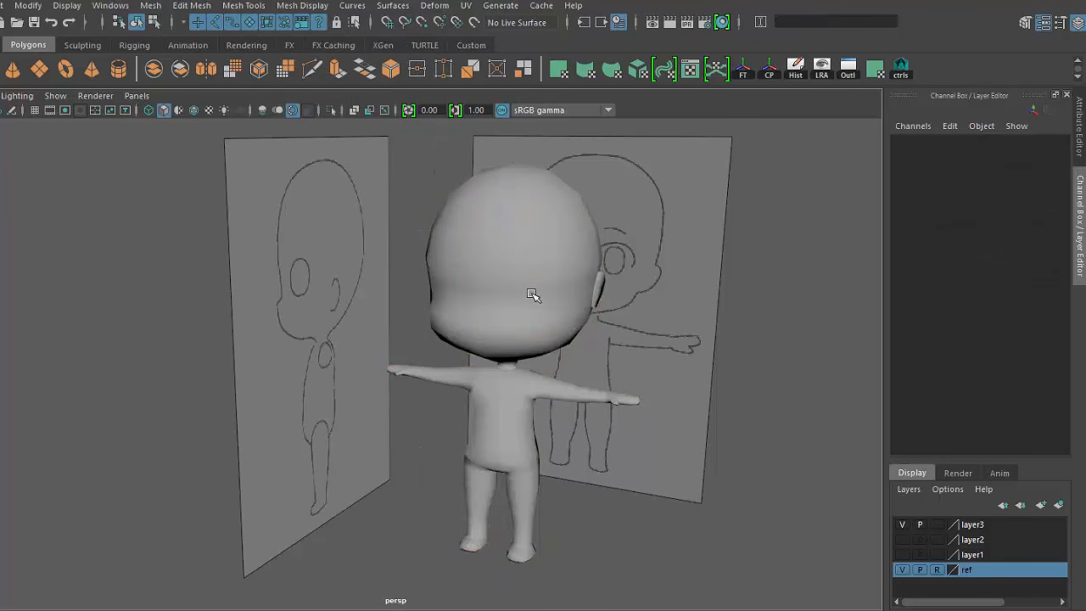
- Examine the completed character's head, neck and body shading from the back and side
{"action": "right_click_drag", "start_coordinate": [523, 277], "coordinate": [601, 252]}
{"action": "left_click_drag", "start_coordinate": [672, 472], "coordinate": [716, 480], "text": "alt"}
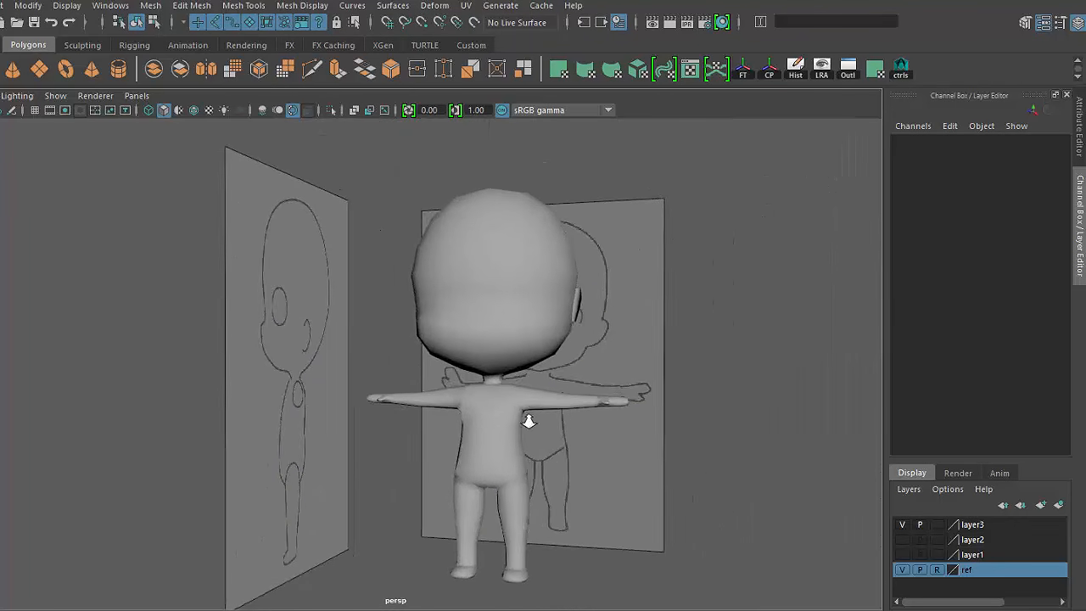
{"action": "right_click_drag", "start_coordinate": [529, 419], "coordinate": [598, 458], "text": "alt"}
{"action": "mouse_move", "coordinate": [597, 458]}
{"action": "left_mouse_down", "text": "alt"}
{"action": "mouse_move", "coordinate": [696, 461]}
{"action": "mouse_move", "coordinate": [588, 472]}
{"action": "mouse_move", "coordinate": [597, 469]}
{"action": "left_mouse_up", "text": "alt"}
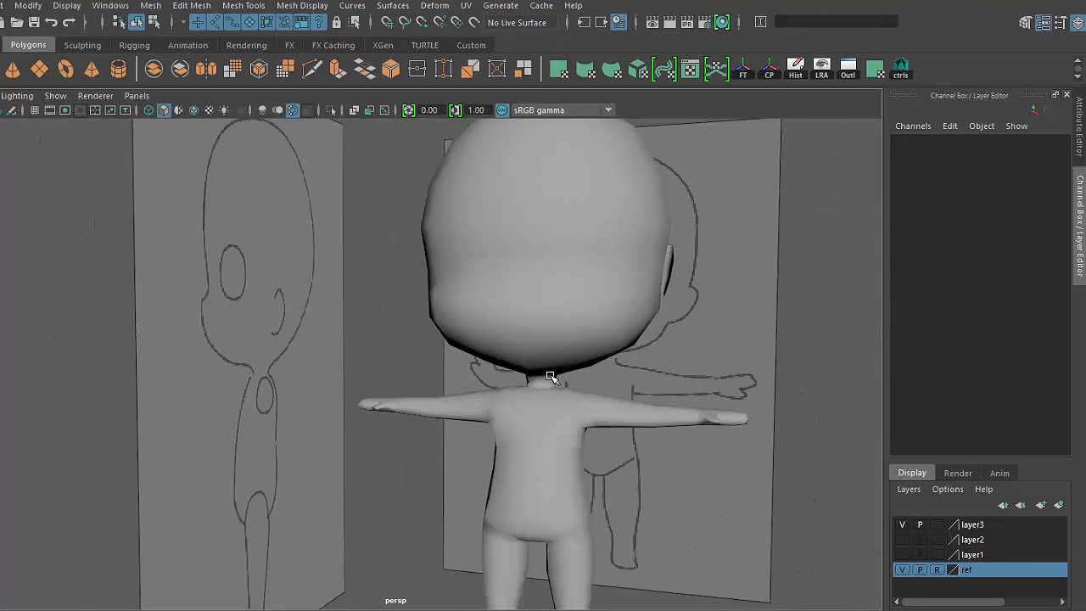
{"action": "left_click_drag", "start_coordinate": [623, 307], "coordinate": [417, 371], "text": "alt"}
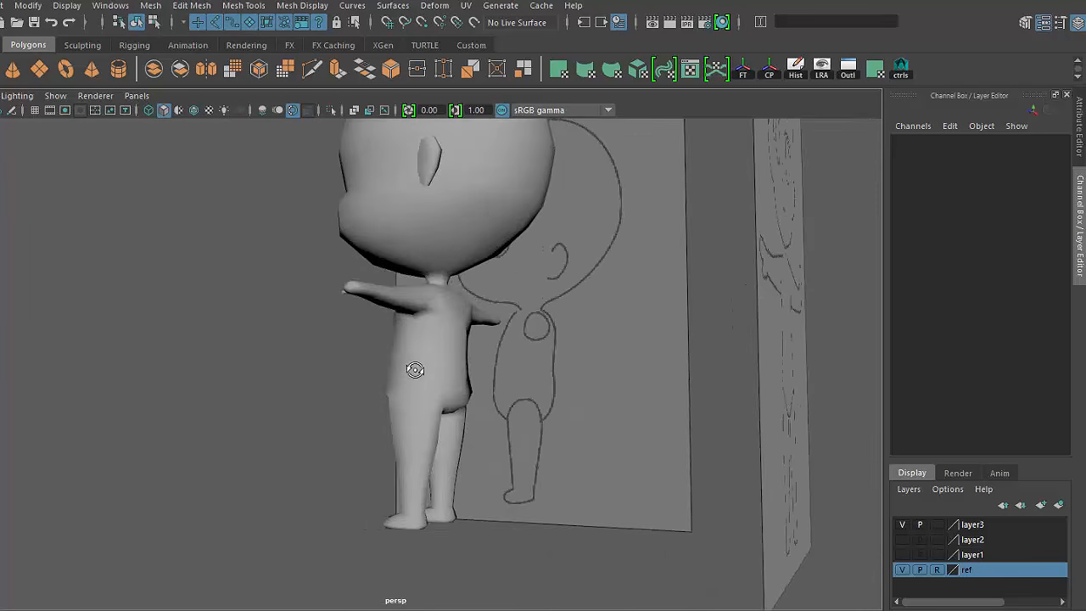
{"action": "right_click_drag", "start_coordinate": [418, 372], "coordinate": [513, 450], "text": "alt"}
{"action": "left_click_drag", "start_coordinate": [513, 451], "coordinate": [470, 461], "text": "alt"}
- Adjust the torso's lower-back centre vertex against the side reference and compare the body and neck outline with the drawing
{"action": "left_click", "coordinate": [359, 417]}
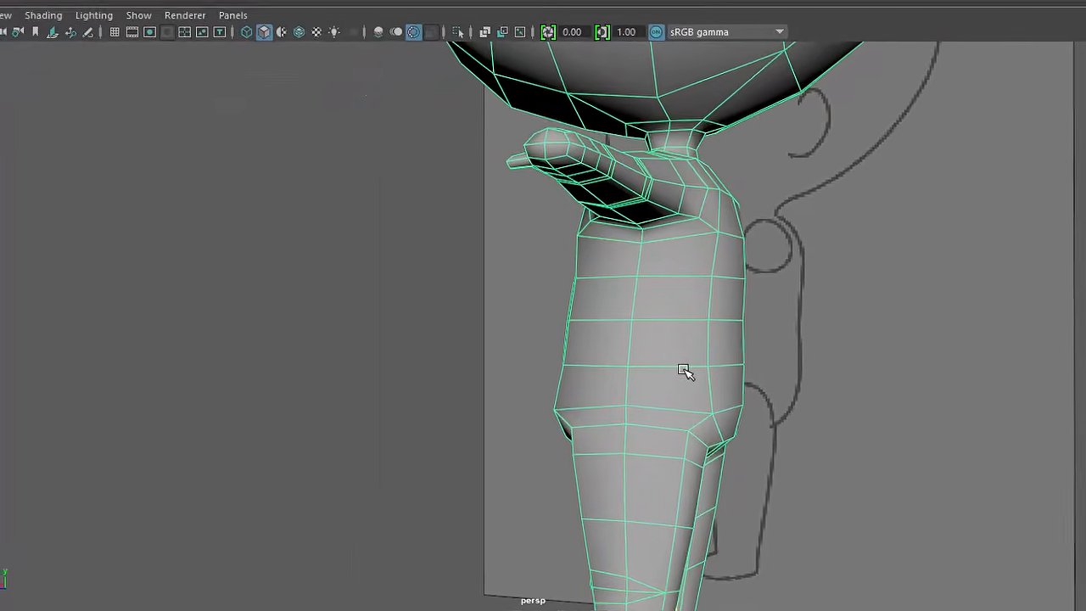
{"action": "right_click_drag", "start_coordinate": [524, 401], "coordinate": [469, 398]}
{"action": "left_click_drag", "start_coordinate": [729, 416], "coordinate": [705, 415], "text": "alt"}
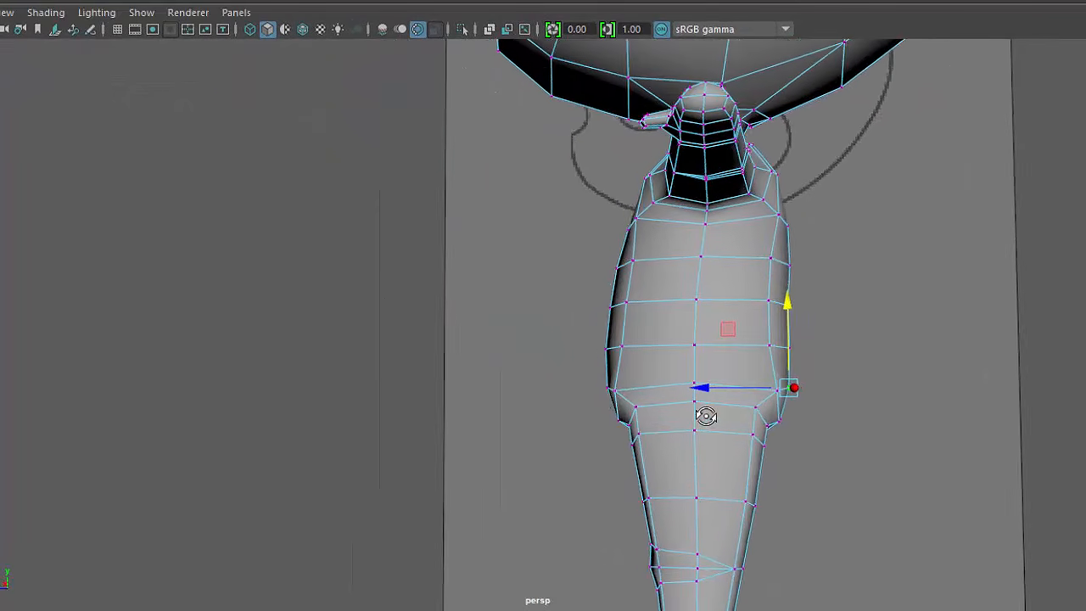
{"action": "key", "text": "space"}
{"action": "key", "text": "space"}
{"action": "middle_click_drag", "start_coordinate": [625, 276], "coordinate": [597, 85], "text": "alt"}
{"action": "middle_click_drag", "start_coordinate": [661, 440], "coordinate": [674, 118], "text": "alt"}
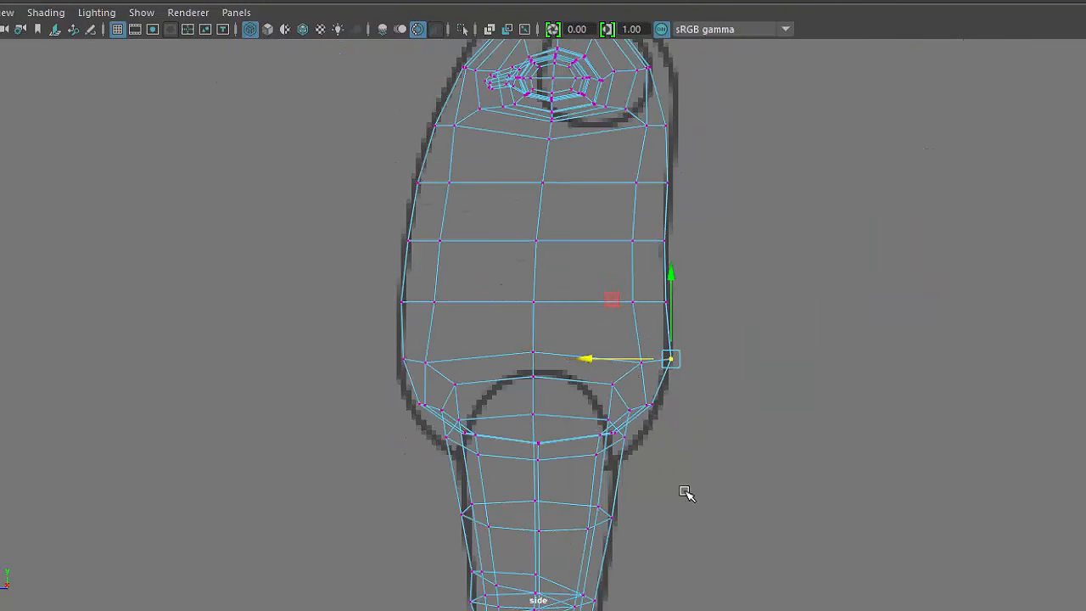
{"action": "middle_click_drag", "start_coordinate": [660, 435], "coordinate": [682, 444], "text": "alt"}
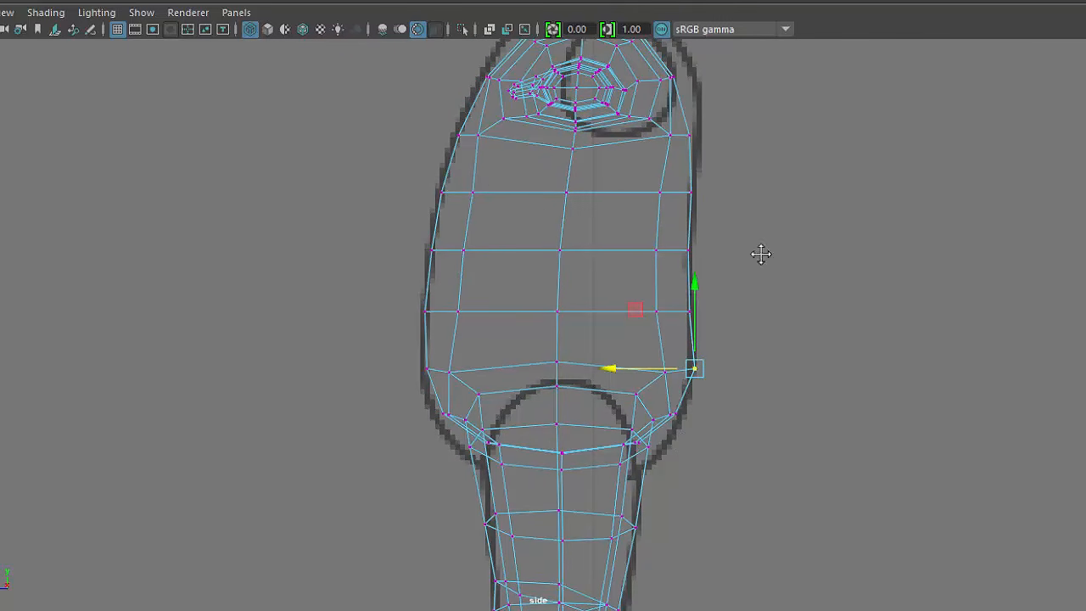
{"action": "middle_click_drag", "start_coordinate": [761, 254], "coordinate": [788, 441], "text": "alt"}
{"action": "scroll", "coordinate": [775, 413], "scroll_direction": "up", "scroll_amount": 3}
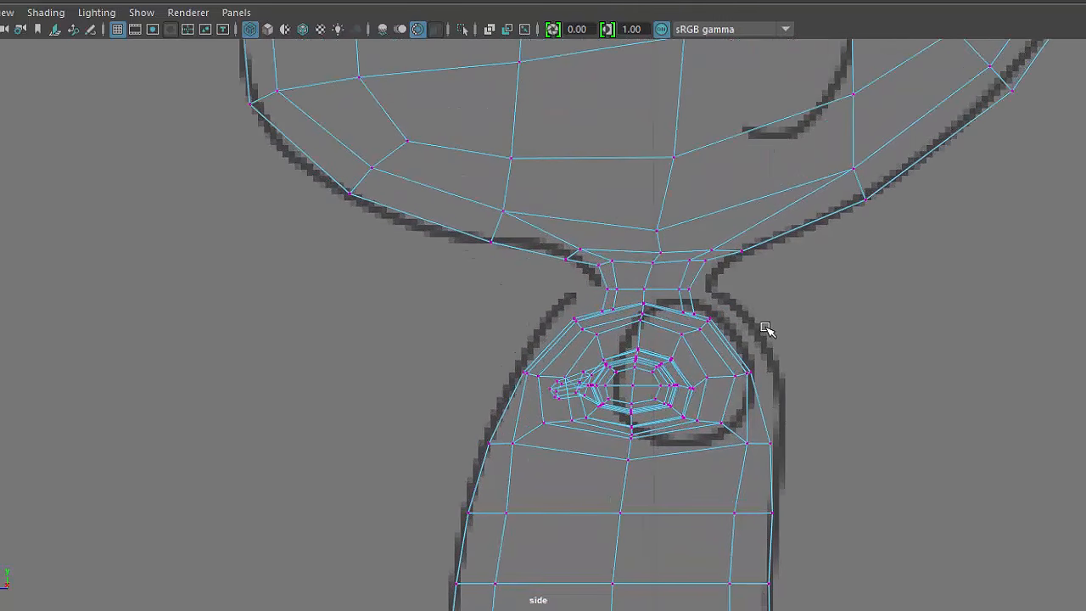
- Select the centre edge of the upper back below the neck and shift it outward towards the side reference outline
{"action": "key", "text": "space"}
{"action": "left_click_drag", "start_coordinate": [933, 254], "coordinate": [951, 193], "text": "alt"}
{"action": "right_click_drag", "start_coordinate": [938, 148], "coordinate": [931, 118]}
{"action": "scroll", "coordinate": [959, 492], "scroll_direction": "up", "scroll_amount": 3}
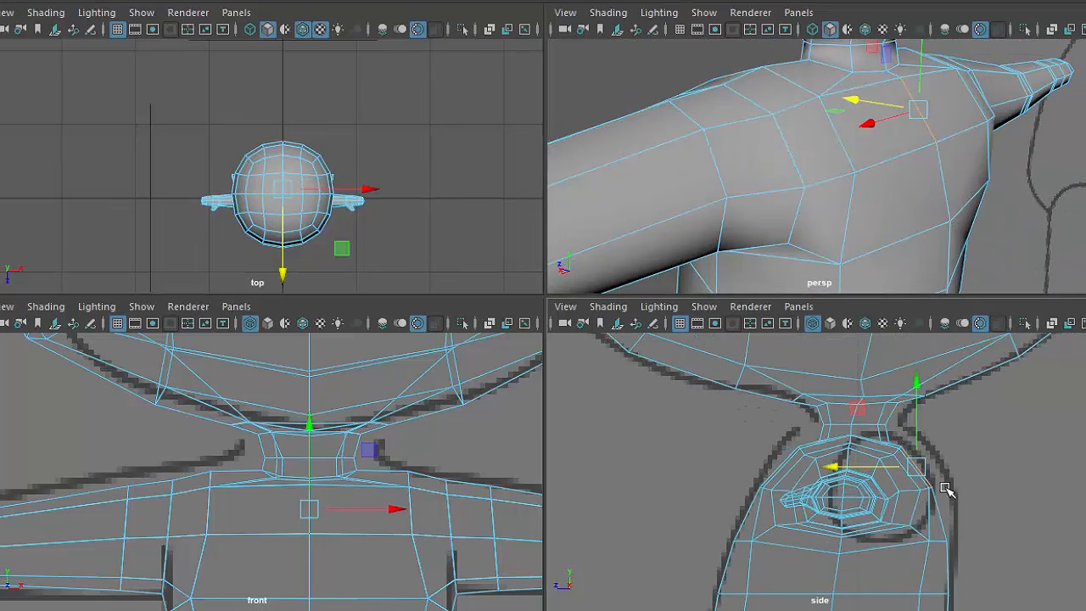
{"action": "left_click", "coordinate": [866, 410]}
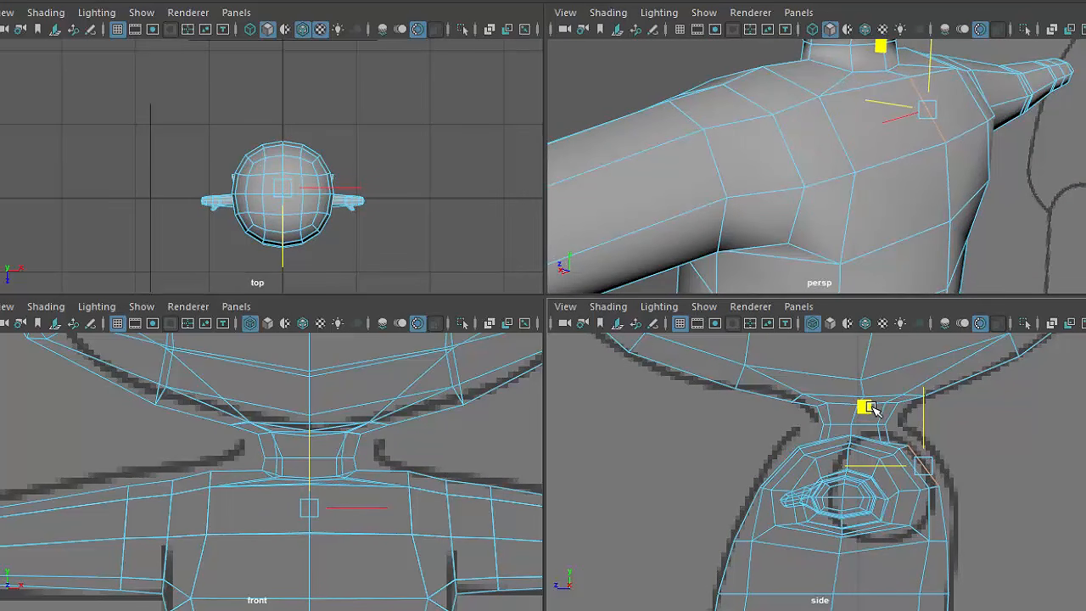
{"action": "middle_click_drag", "start_coordinate": [872, 410], "coordinate": [872, 413]}
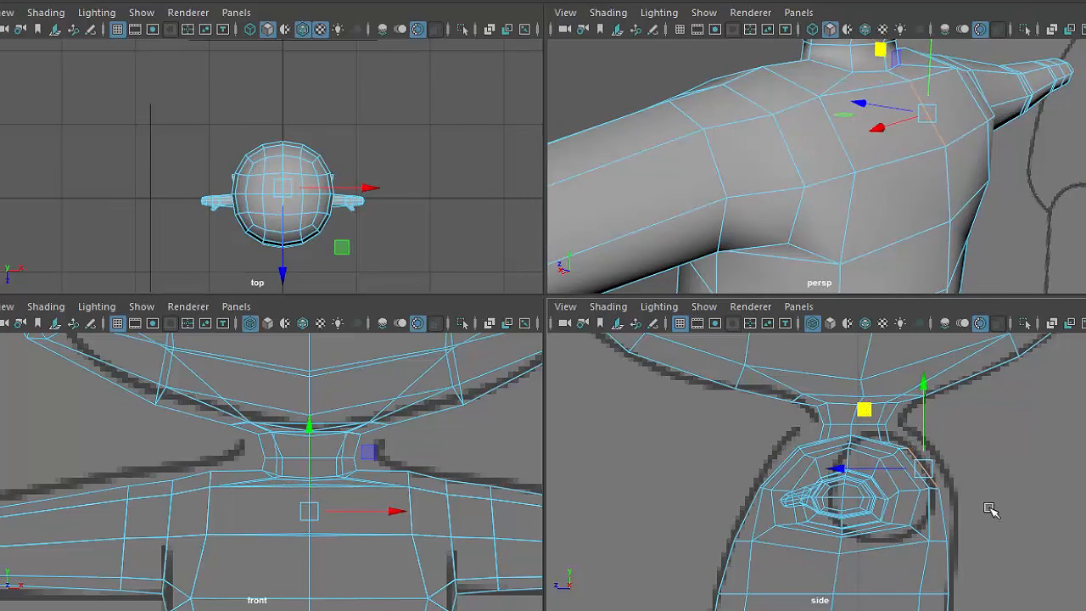
{"action": "scroll", "coordinate": [1003, 553], "scroll_direction": "up", "scroll_amount": 5}
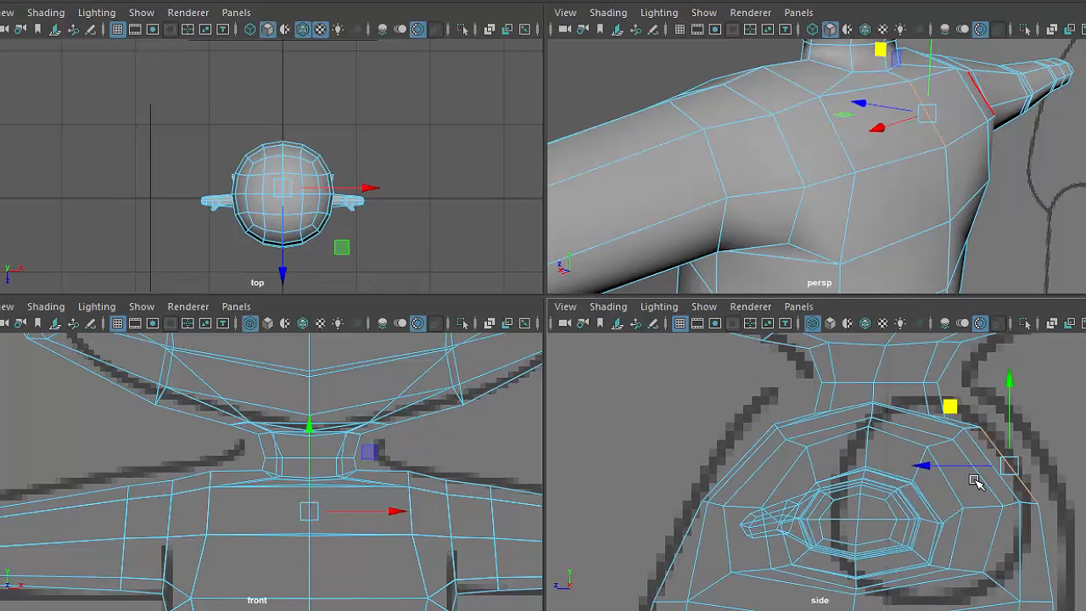
- Reposition the paired vertices at the back and front of the neck base in the side view and return to object mode
{"action": "right_click_drag", "start_coordinate": [914, 312], "coordinate": [827, 310]}
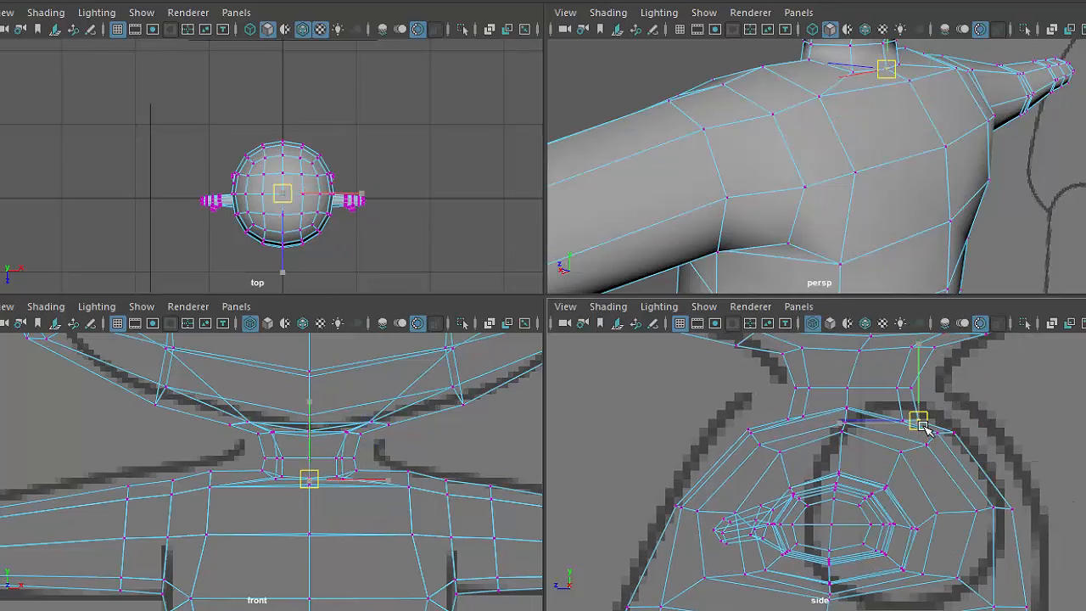
{"action": "left_click", "coordinate": [900, 447]}
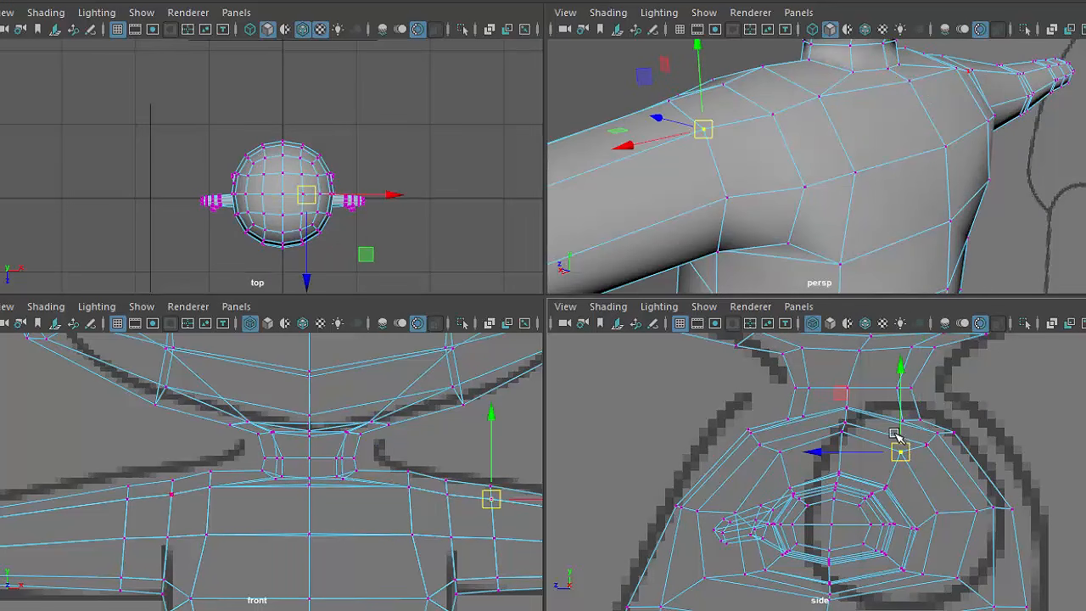
{"action": "left_click", "coordinate": [904, 417]}
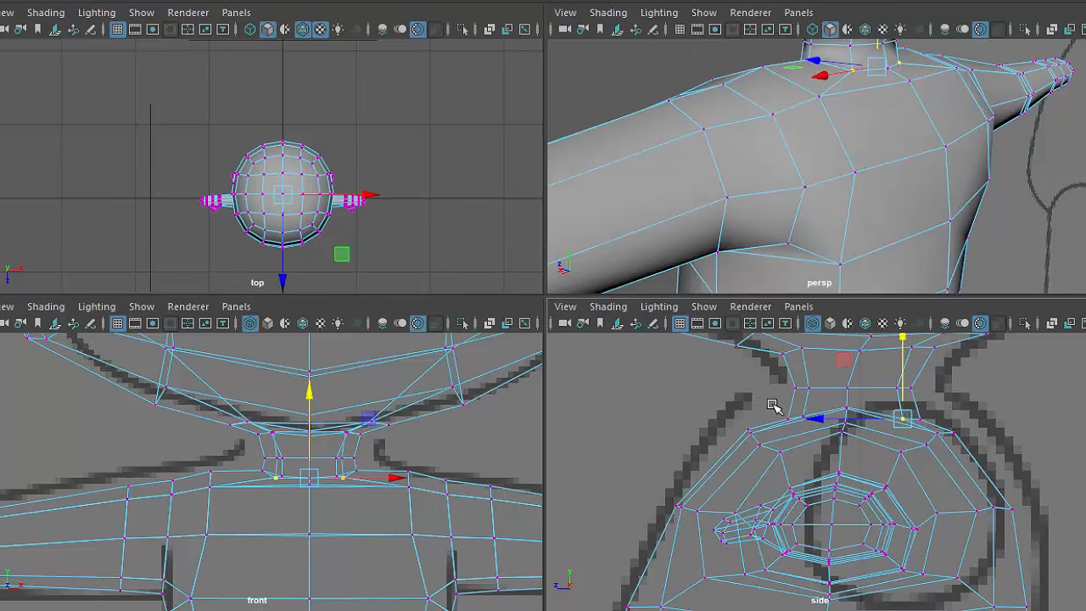
{"action": "mouse_move", "coordinate": [815, 431]}
{"action": "left_mouse_down"}
{"action": "mouse_move", "coordinate": [782, 409]}
{"action": "mouse_move", "coordinate": [789, 425]}
{"action": "left_mouse_up"}
{"action": "left_click", "coordinate": [780, 451]}
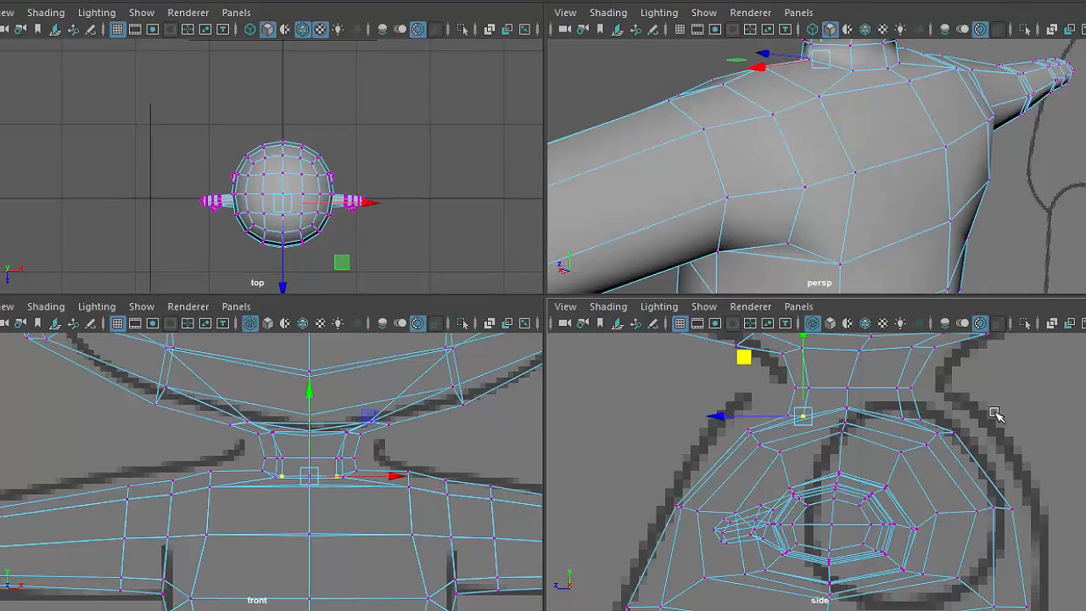
{"action": "key", "text": "F8"}
{"action": "left_click", "coordinate": [918, 194]}
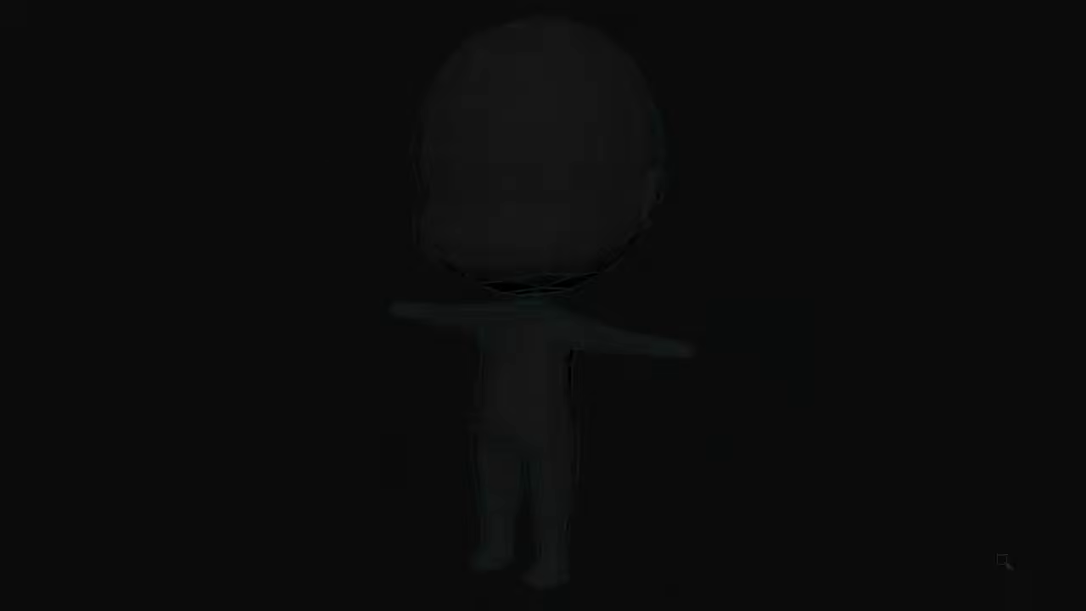